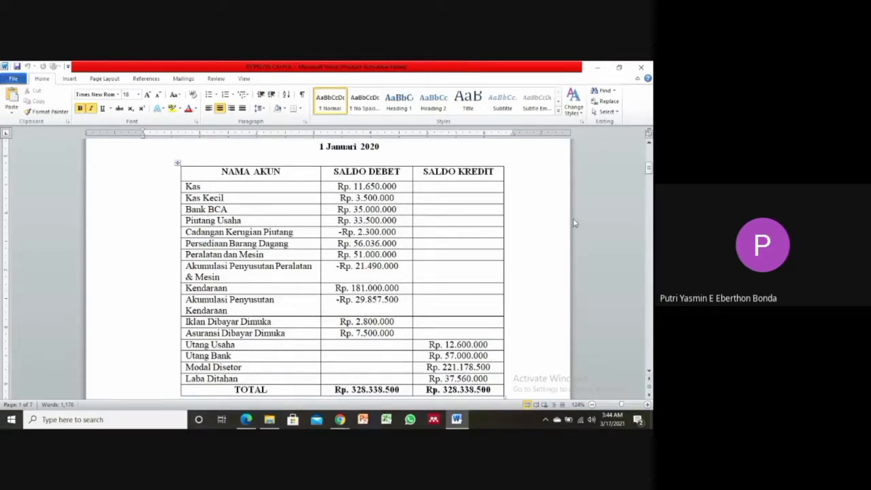
Review the opening balance, receivables, payables and inventory tables in the PT Pelita Cahya case document.
{"action": "left_click", "coordinate": [649, 169]}
{"action": "left_click_drag", "start_coordinate": [649, 169], "coordinate": [649, 187]}
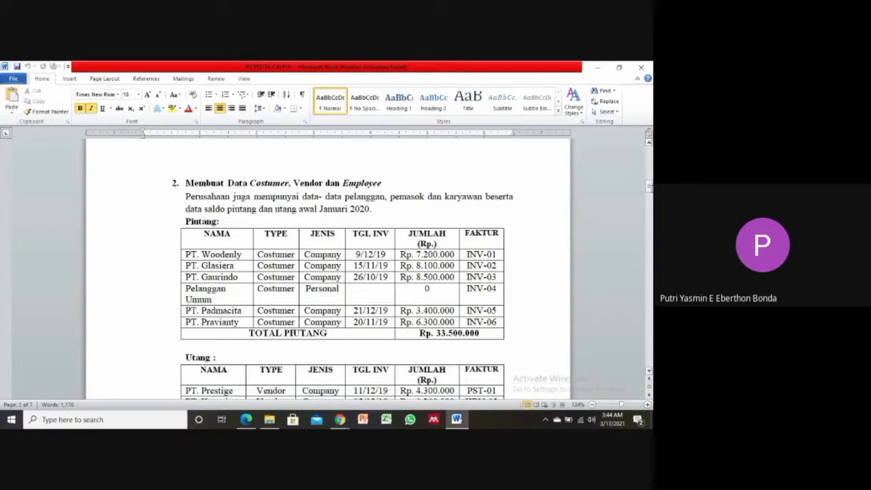
{"action": "scroll", "coordinate": [341, 272], "scroll_direction": "down", "scroll_amount": 3}
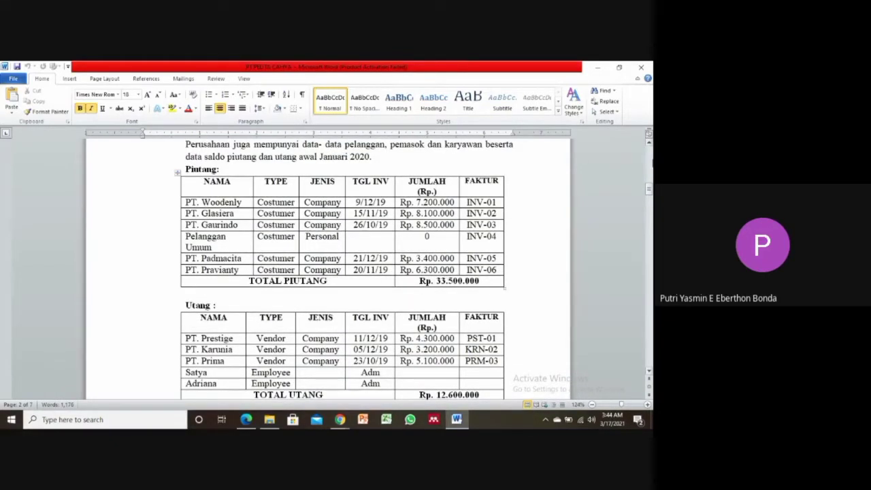
{"action": "left_click_drag", "start_coordinate": [648, 191], "coordinate": [648, 194]}
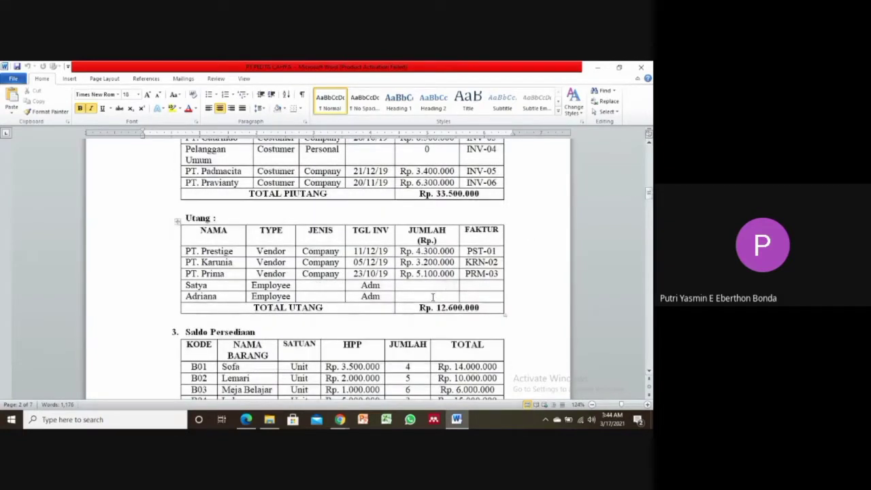
{"action": "left_click_drag", "start_coordinate": [650, 196], "coordinate": [649, 199]}
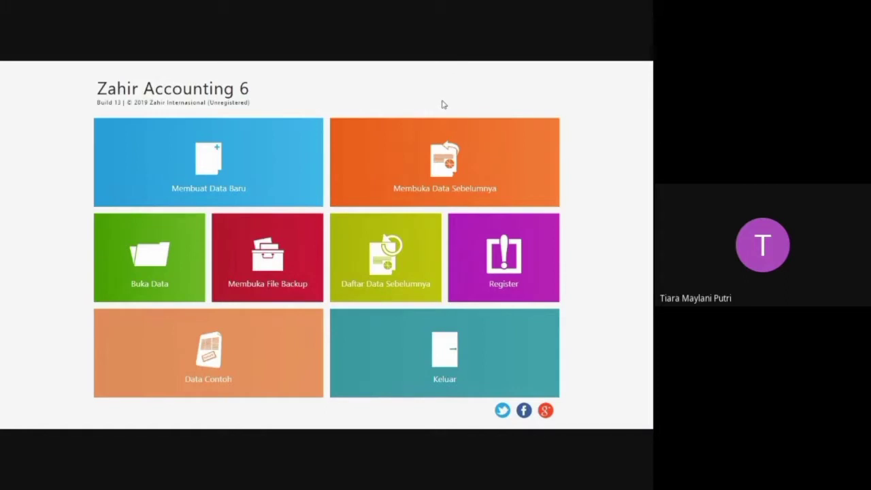
Start creating new company data and consult the company name and address in the PT PELITA CAHYA Word document.
{"action": "left_click", "coordinate": [212, 169]}
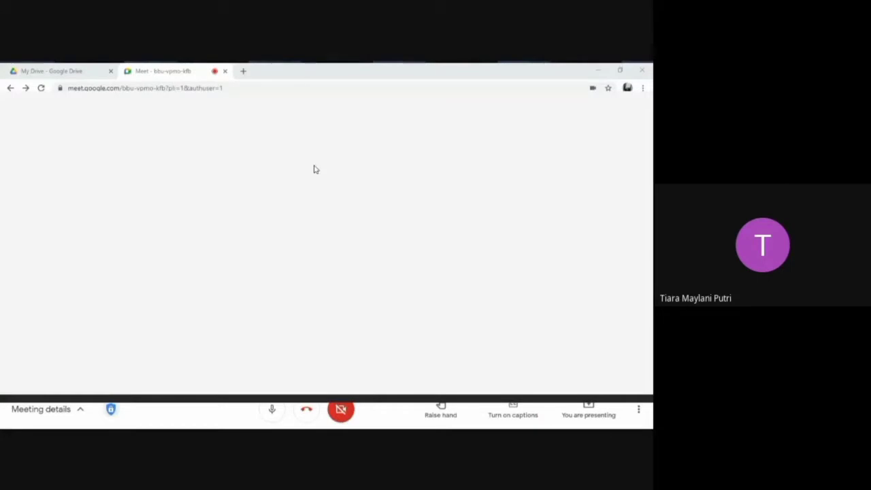
{"action": "key", "text": "super+Tab"}
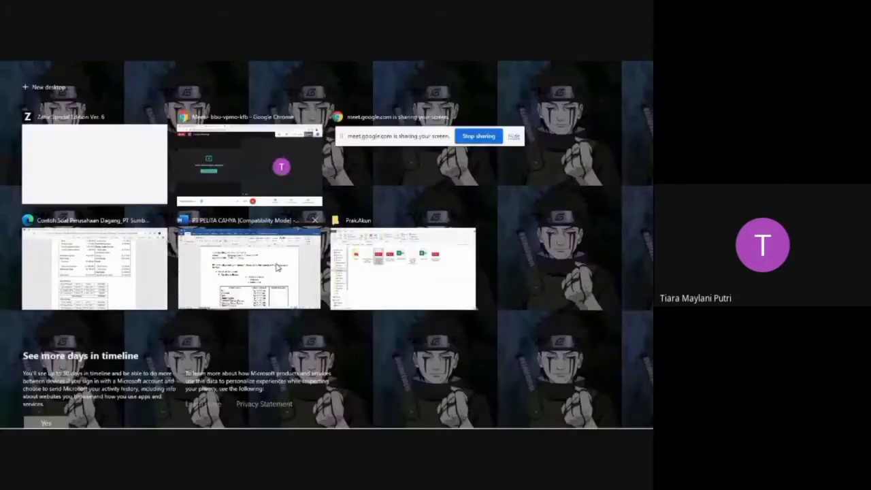
{"action": "left_click", "coordinate": [277, 268]}
{"action": "scroll", "coordinate": [314, 247], "scroll_direction": "up", "scroll_amount": 3}
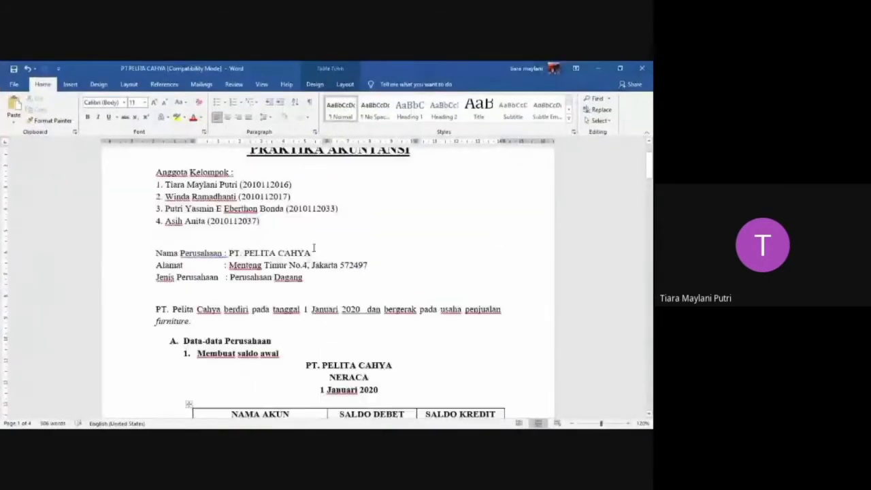
{"action": "scroll", "coordinate": [314, 247], "scroll_direction": "down", "scroll_amount": 1}
{"action": "scroll", "coordinate": [334, 251], "scroll_direction": "up", "scroll_amount": 1}
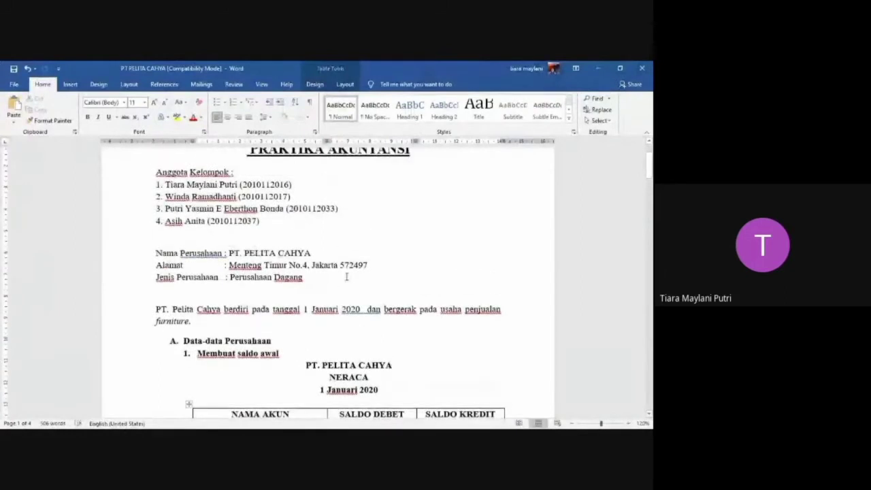
{"action": "scroll", "coordinate": [304, 264], "scroll_direction": "down", "scroll_amount": 1}
{"action": "scroll", "coordinate": [305, 264], "scroll_direction": "down", "scroll_amount": 1}
Switch back to Zahir Accounting and enter PT Pelita Cahya as the company name.
{"action": "key", "text": "super+Tab"}
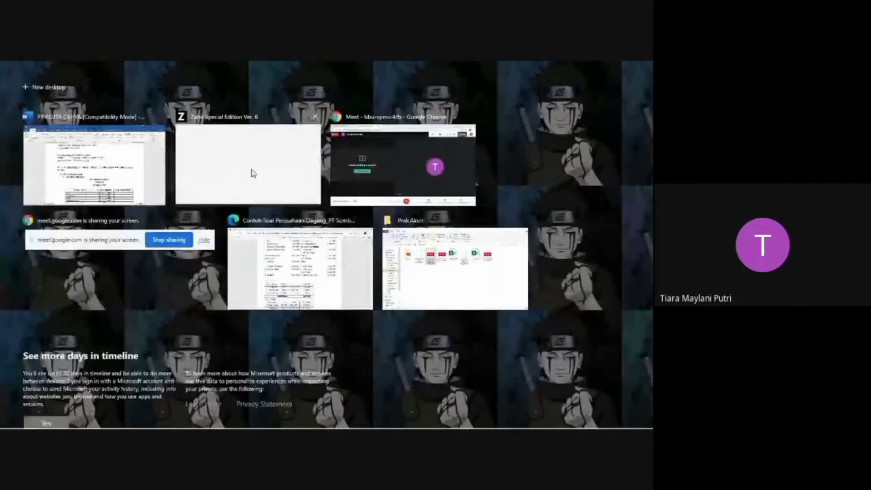
{"action": "left_click", "coordinate": [259, 174]}
{"action": "left_click", "coordinate": [239, 159]}
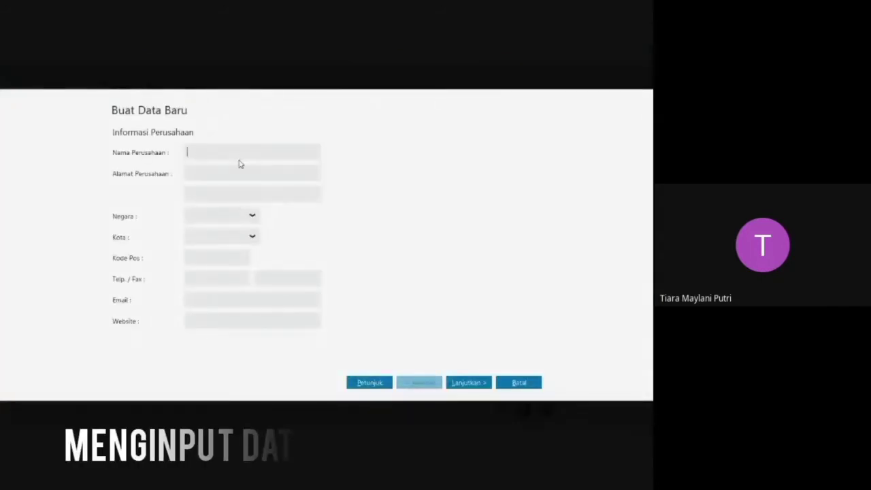
{"action": "key", "text": "Caps_Lock"}
{"action": "type", "text": "PT P"}
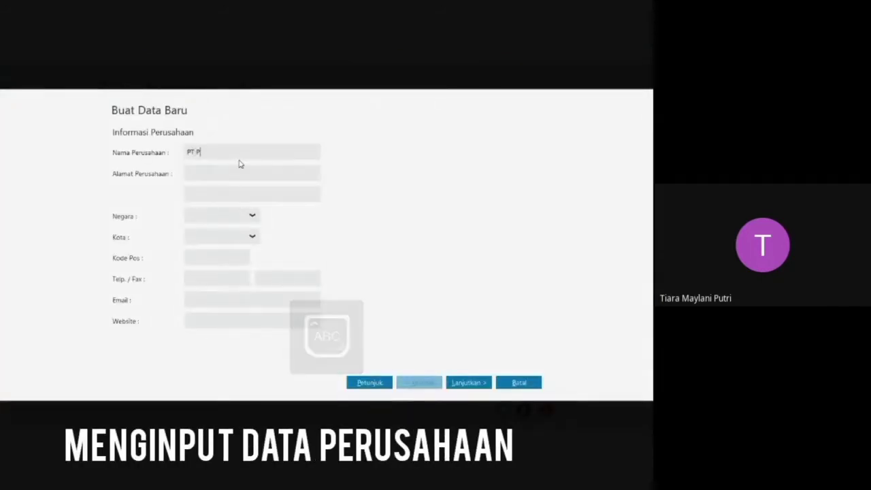
{"action": "key", "text": "Caps_Lock"}
{"action": "type", "text": "elita Cah"}
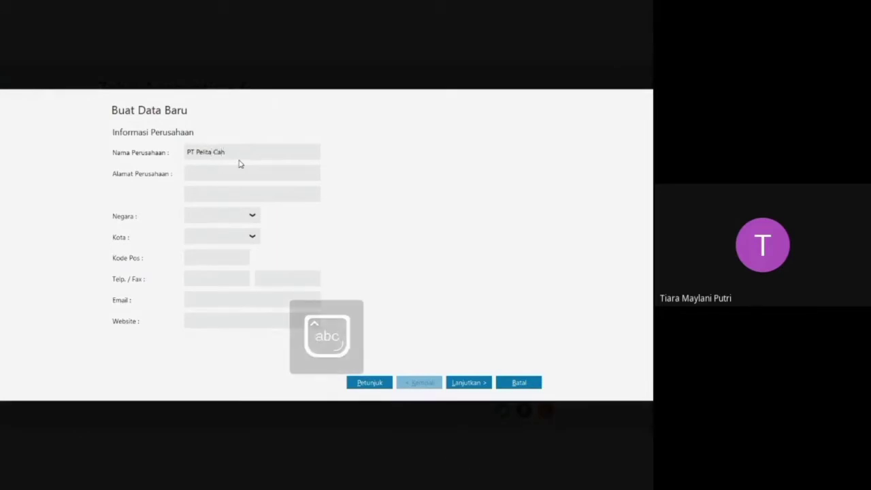
{"action": "type", "text": "ya"}
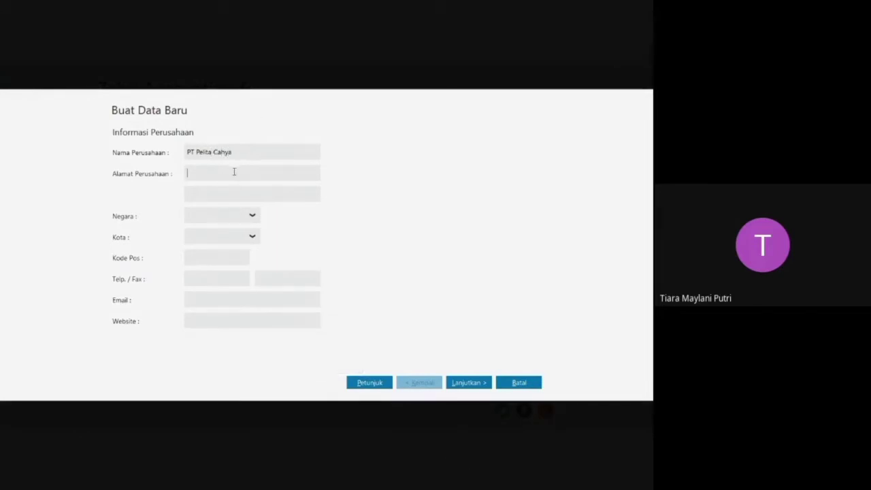
{"action": "type", "text": "Jln"}
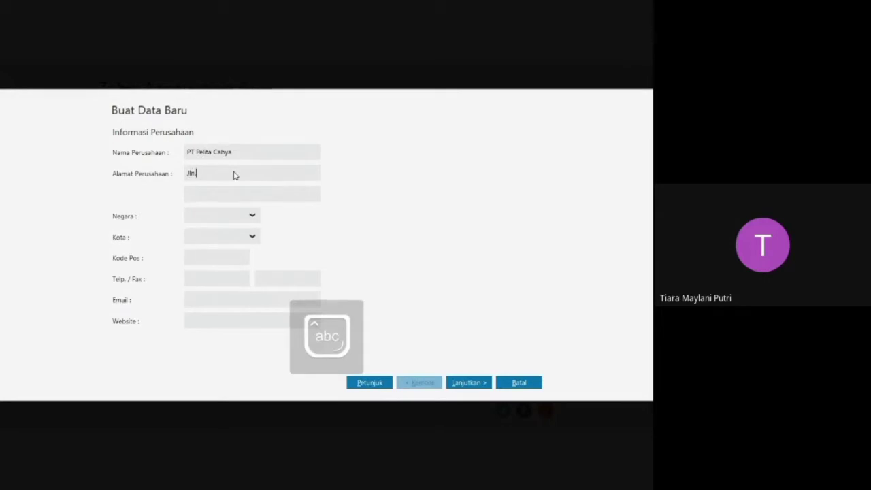
{"action": "type", "text": ". Menteng Timur"}
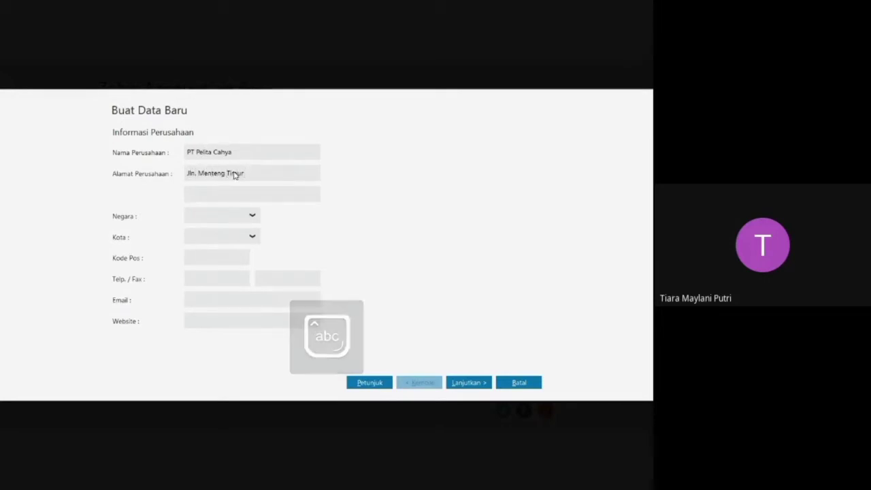
{"action": "type", "text": " No.4"}
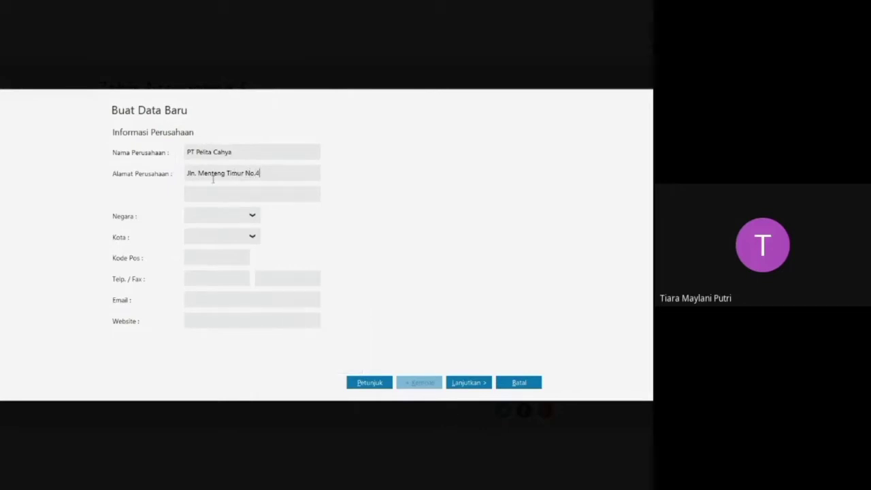
Set the company's country to Indonesia and its city to Jakarta.
{"action": "left_click", "coordinate": [248, 218]}
{"action": "left_click", "coordinate": [219, 248]}
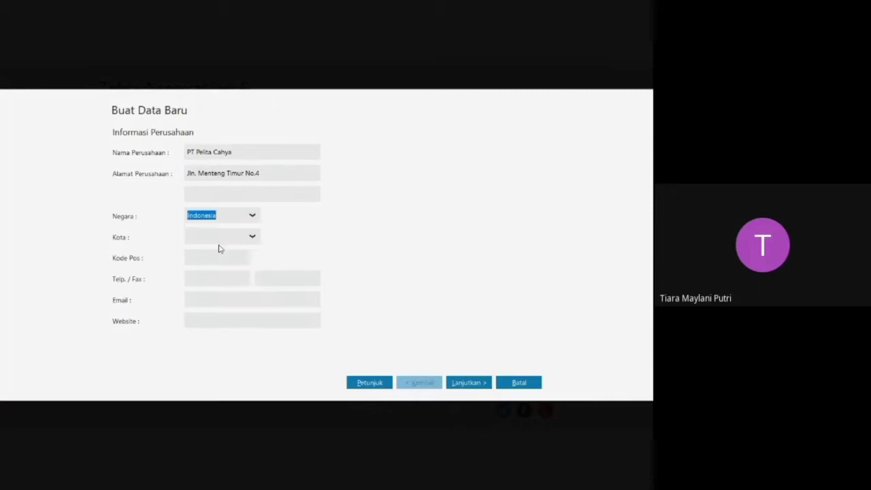
{"action": "left_click", "coordinate": [252, 239]}
{"action": "left_click", "coordinate": [209, 305]}
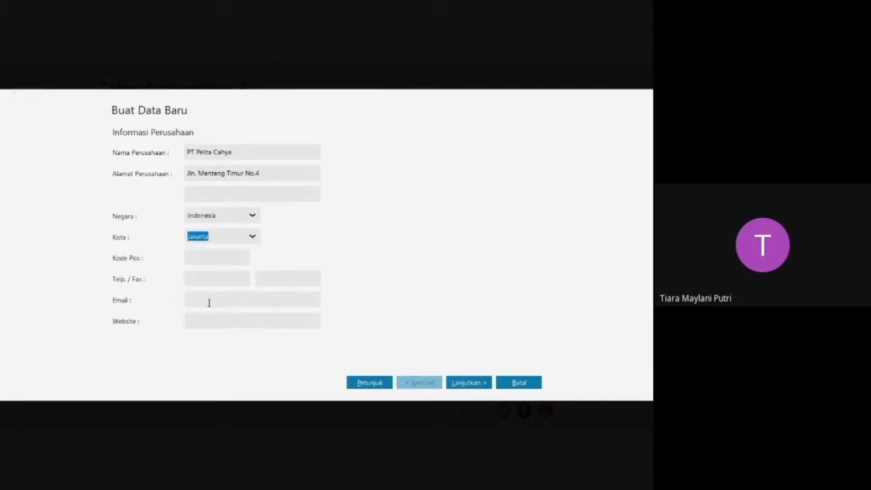
Look up the company's postal code in the Word document, enter it in Zahir, and continue to the accounting period.
{"action": "left_click", "coordinate": [215, 258]}
{"action": "key", "text": "alt+Tab"}
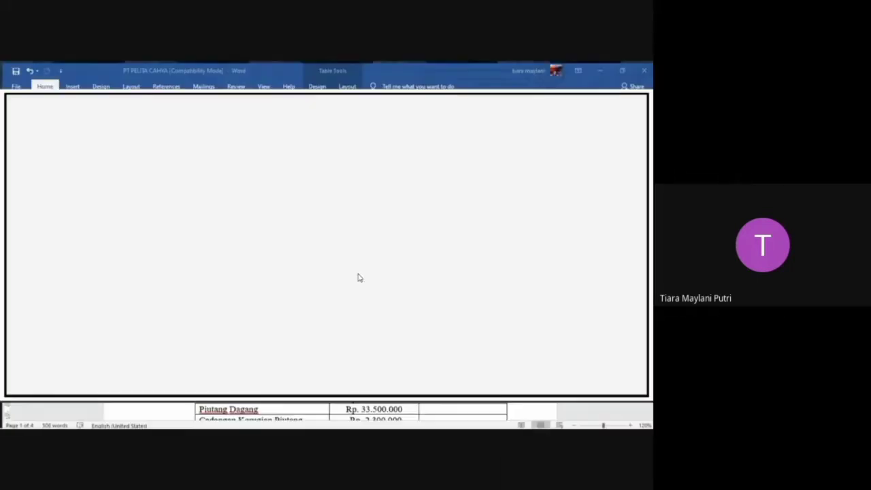
{"action": "key", "text": "super+Tab"}
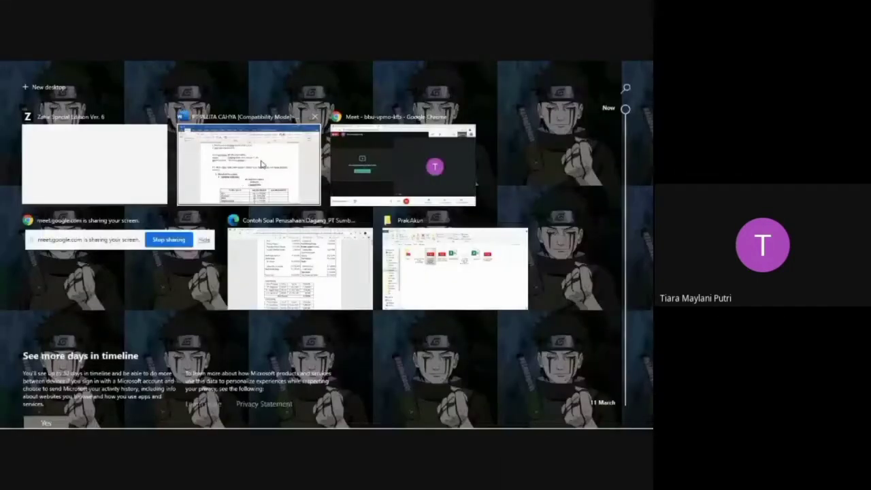
{"action": "left_click", "coordinate": [261, 164]}
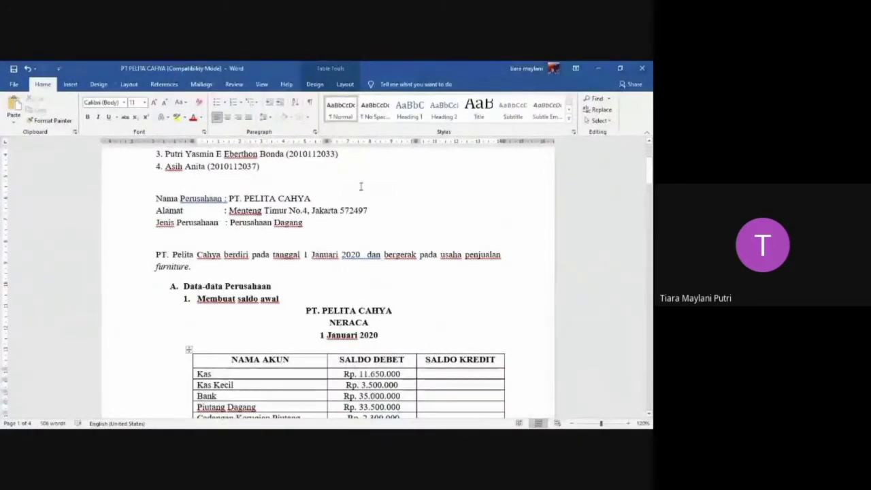
{"action": "key", "text": "super+Tab"}
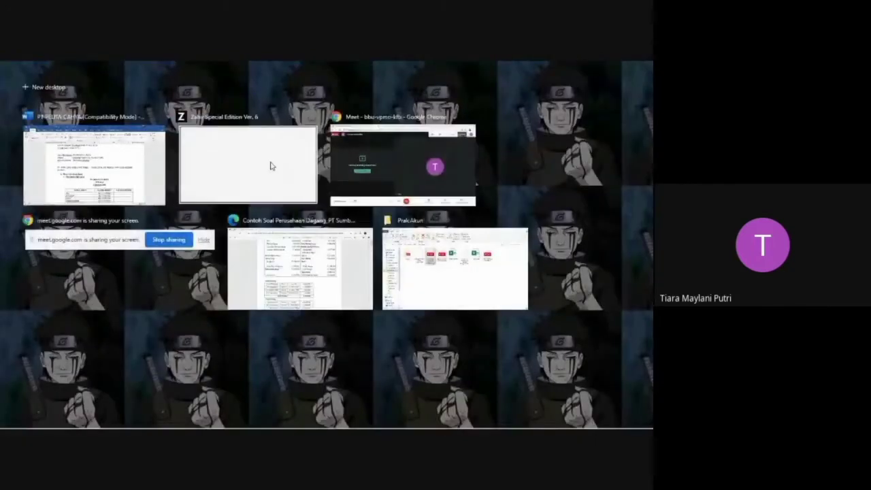
{"action": "left_click", "coordinate": [270, 166]}
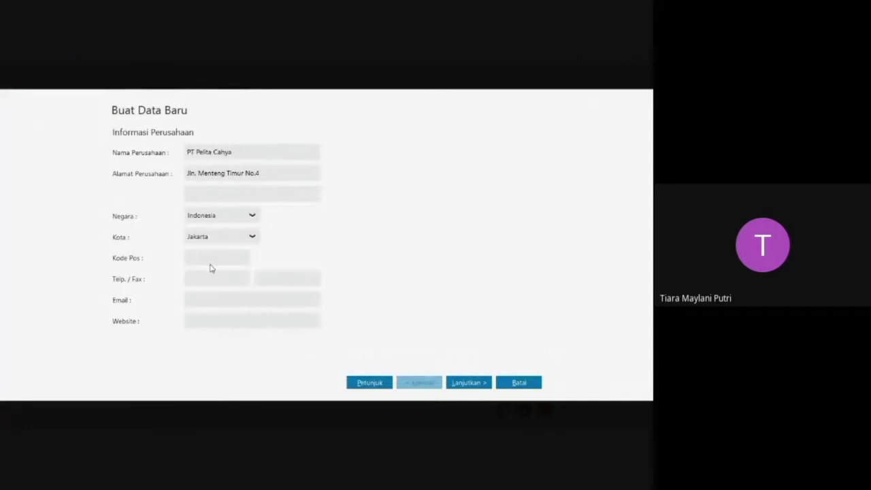
{"action": "type", "text": "572497"}
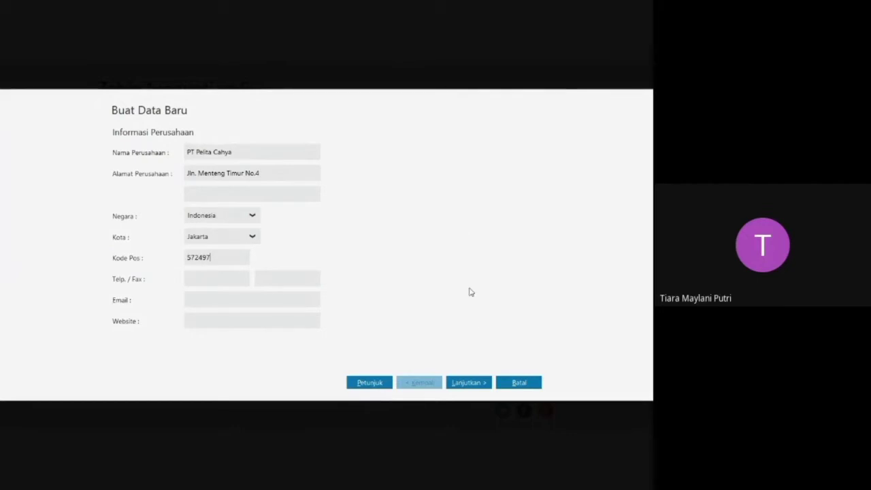
{"action": "left_click", "coordinate": [467, 383]}
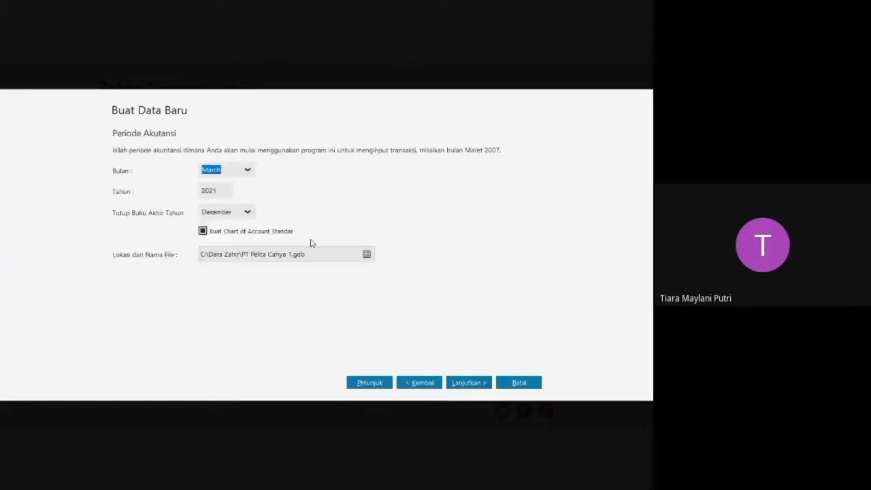
Set the starting accounting period to January 2020.
{"action": "left_click", "coordinate": [233, 169]}
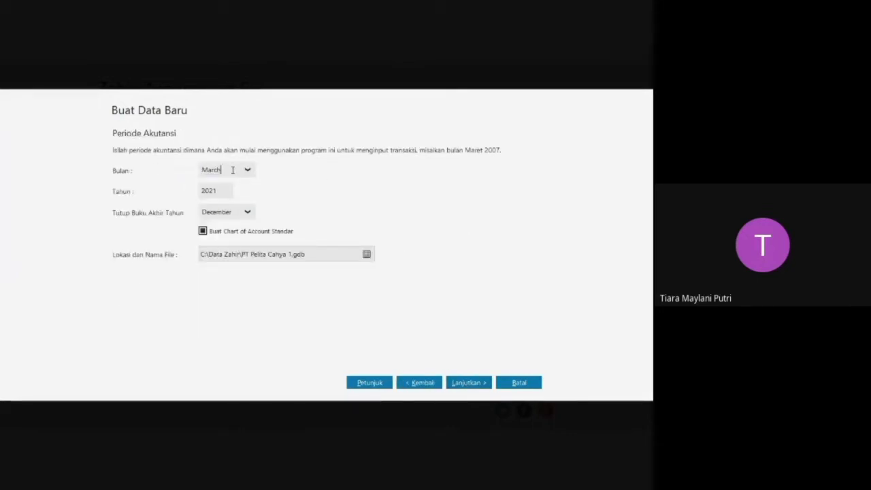
{"action": "left_click", "coordinate": [250, 170]}
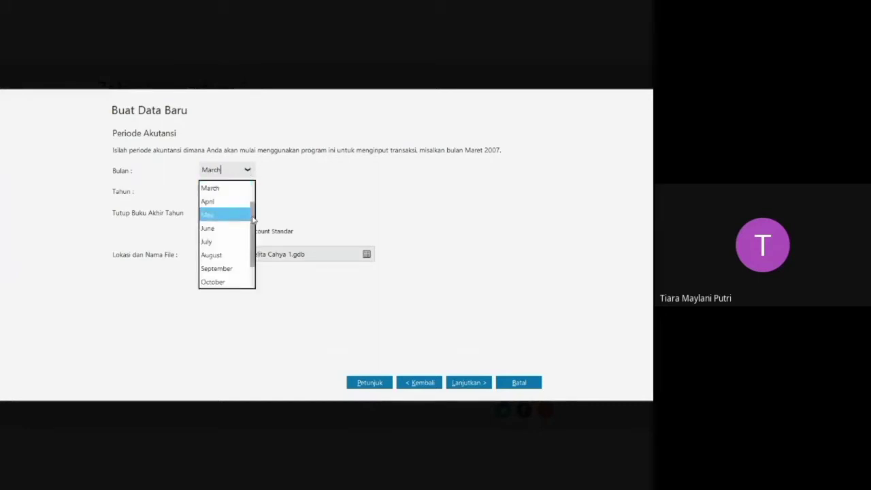
{"action": "scroll", "coordinate": [230, 213], "scroll_direction": "up", "scroll_amount": 1}
{"action": "left_click", "coordinate": [231, 188]}
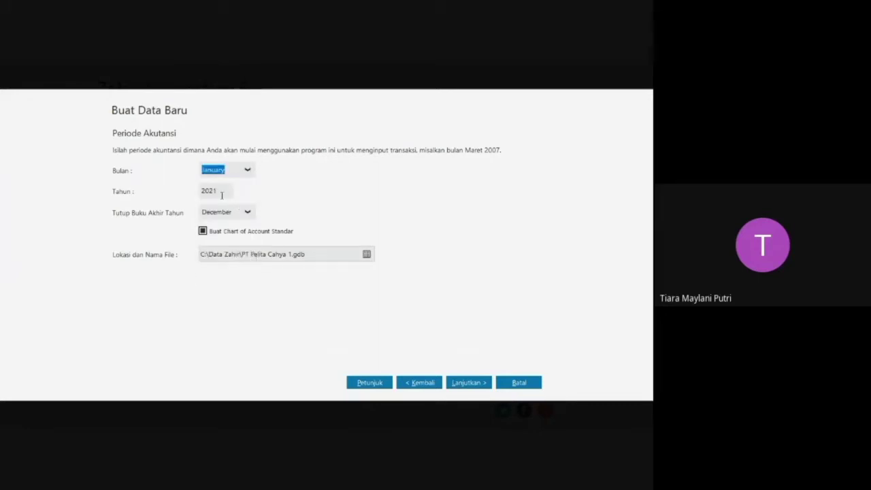
{"action": "double_click", "coordinate": [220, 191]}
{"action": "type", "text": "2020"}
Set the data file's location to the Prak.Akun folder with the file name PT Pelita Cahya.GDB.
{"action": "left_click", "coordinate": [367, 256]}
{"action": "left_click", "coordinate": [367, 254]}
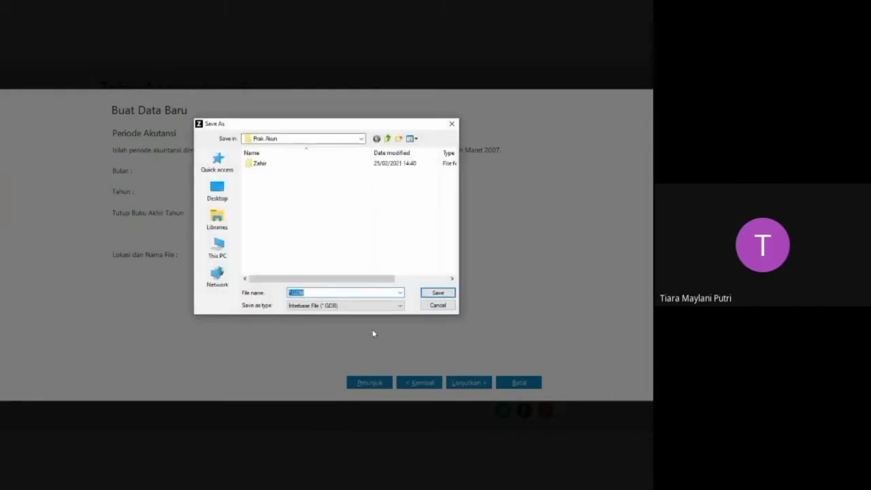
{"action": "left_click", "coordinate": [292, 292]}
{"action": "key", "text": "Caps_Lock"}
{"action": "type", "text": "PT"}
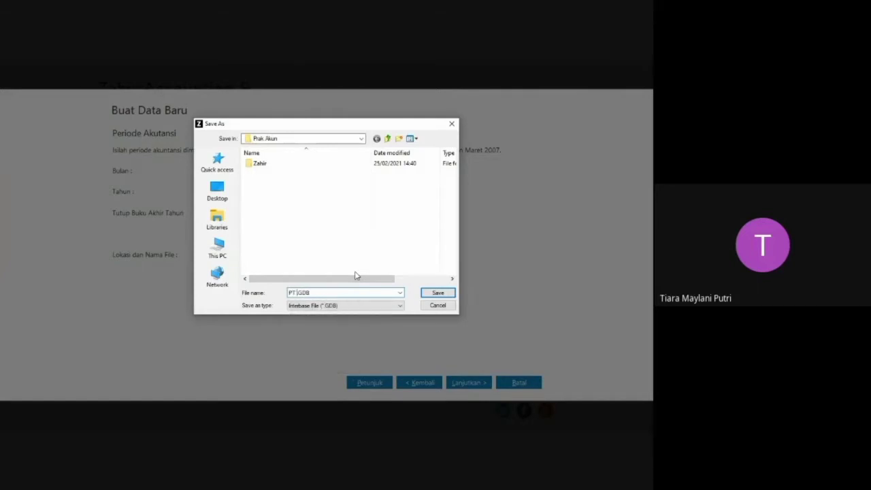
{"action": "type", "text": " P"}
{"action": "key", "text": "Caps_Lock"}
{"action": "type", "text": "elita"}
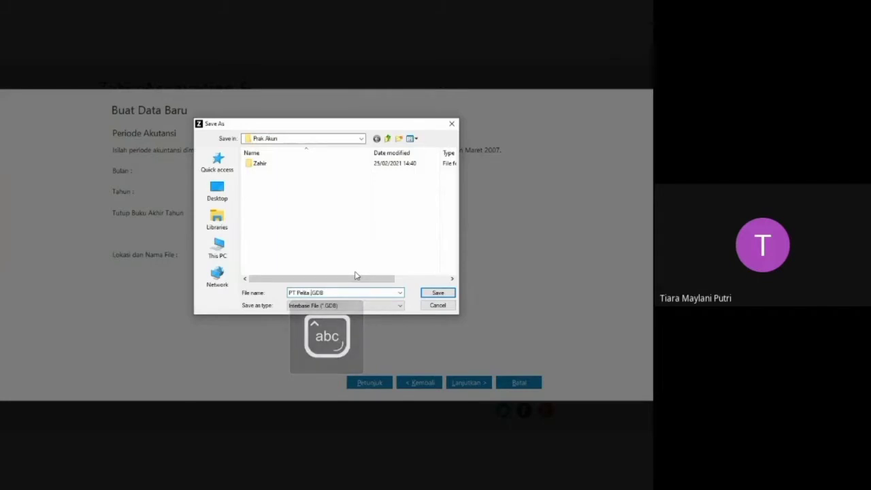
{"action": "key", "text": "Caps_Lock"}
{"action": "type", "text": "C"}
{"action": "key", "text": "Caps_Lock"}
{"action": "type", "text": "ahya"}
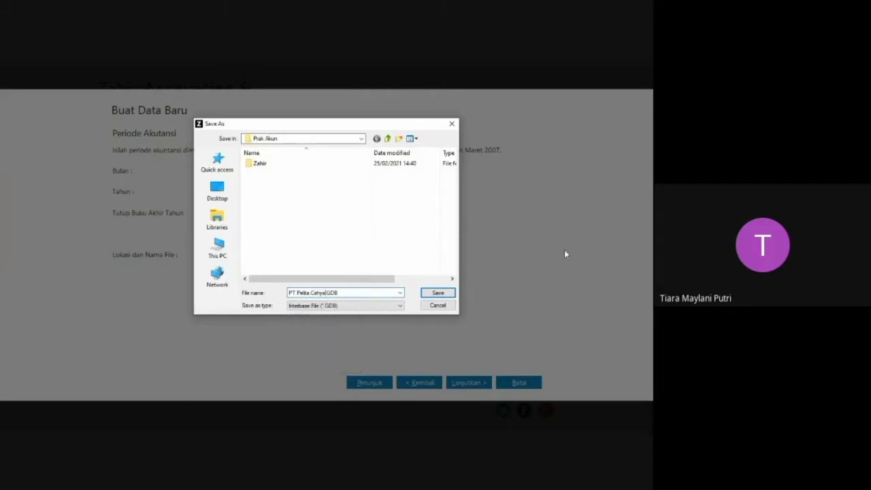
{"action": "left_click", "coordinate": [445, 294]}
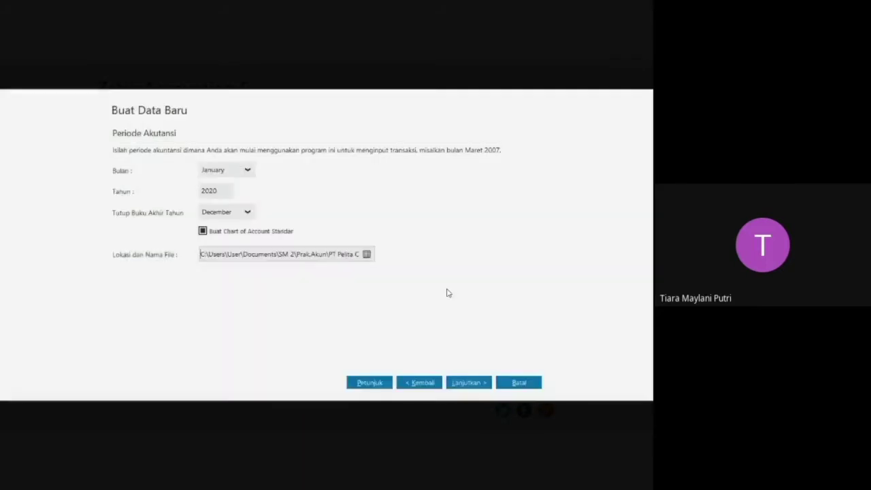
Accept the default department and account code format, and process the creation of the new company data.
{"action": "left_click", "coordinate": [472, 383]}
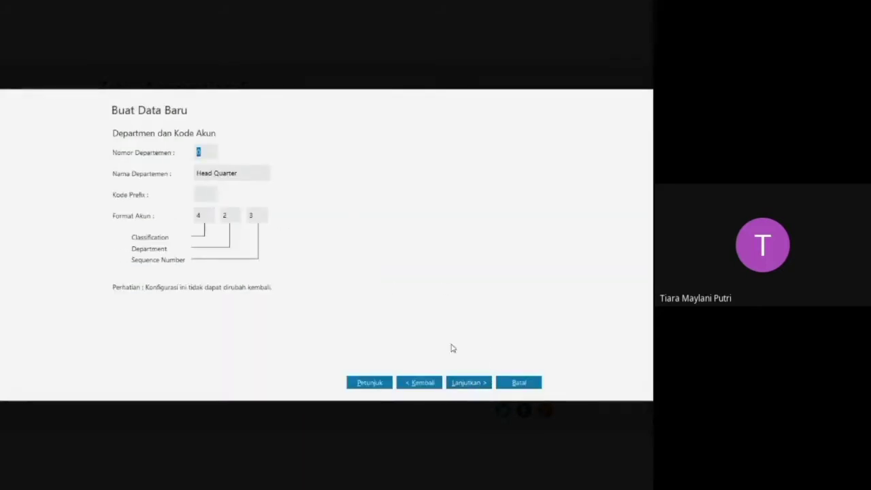
{"action": "left_click", "coordinate": [466, 383]}
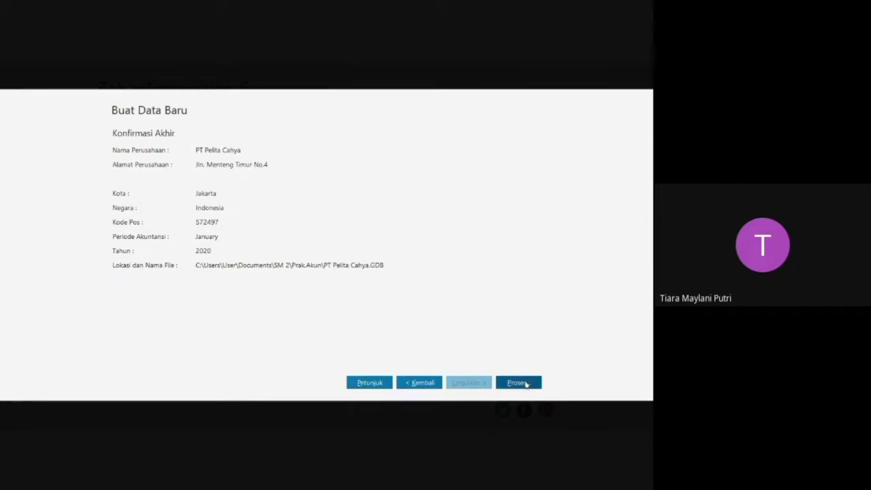
{"action": "left_click", "coordinate": [518, 382]}
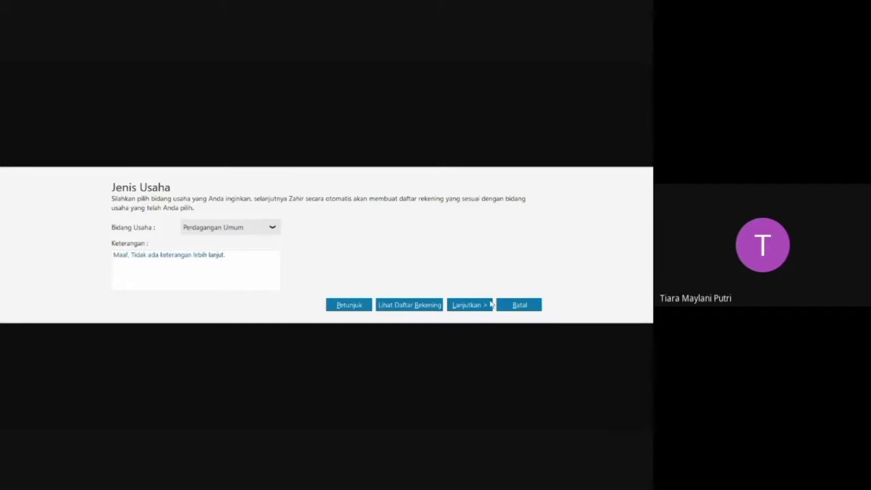
Confirm Perdagangan Umum as the company's line of business and dismiss the password facility notice.
{"action": "left_click", "coordinate": [470, 304]}
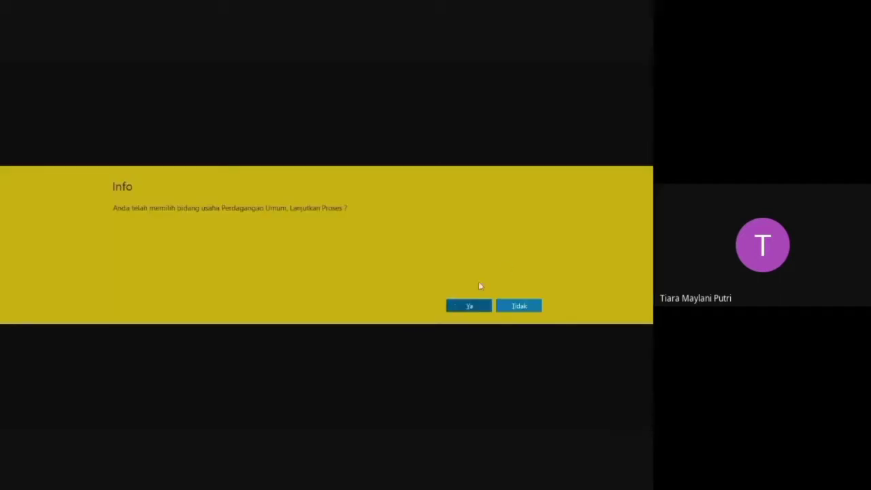
{"action": "left_click", "coordinate": [482, 306]}
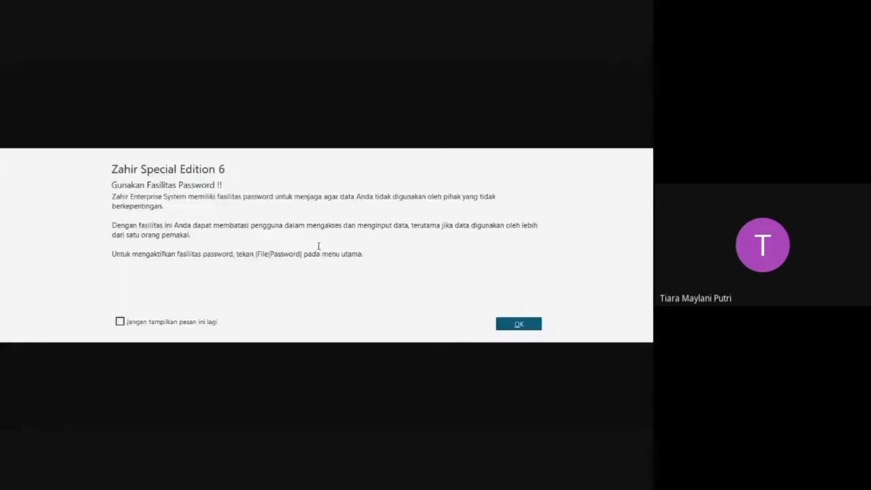
{"action": "left_click", "coordinate": [517, 324]}
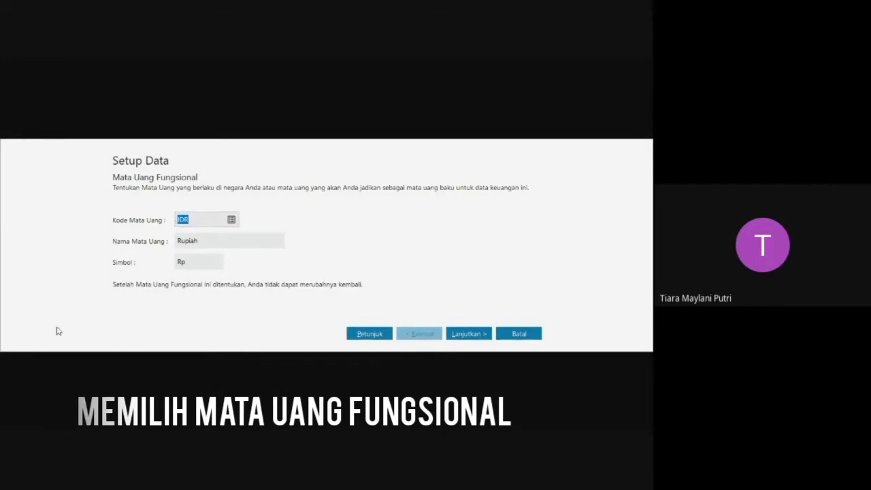
Accept IDR as the functional currency, set the USD exchange rate to 15,000 IDR, and finish the currency setup.
{"action": "left_click", "coordinate": [476, 340]}
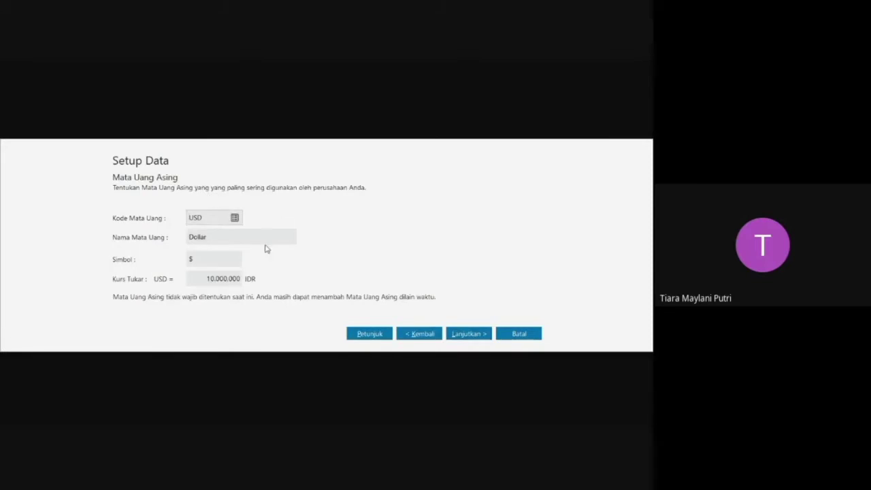
{"action": "left_click", "coordinate": [226, 278]}
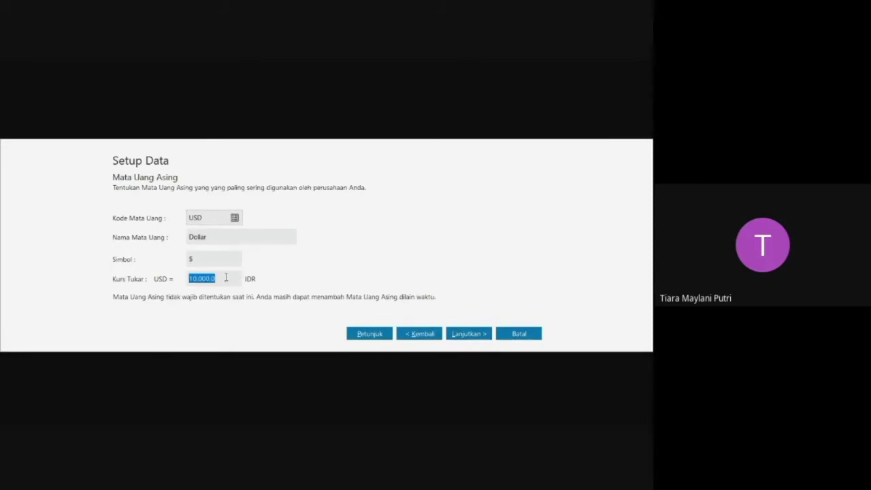
{"action": "type", "text": "1"}
{"action": "left_click", "coordinate": [461, 334]}
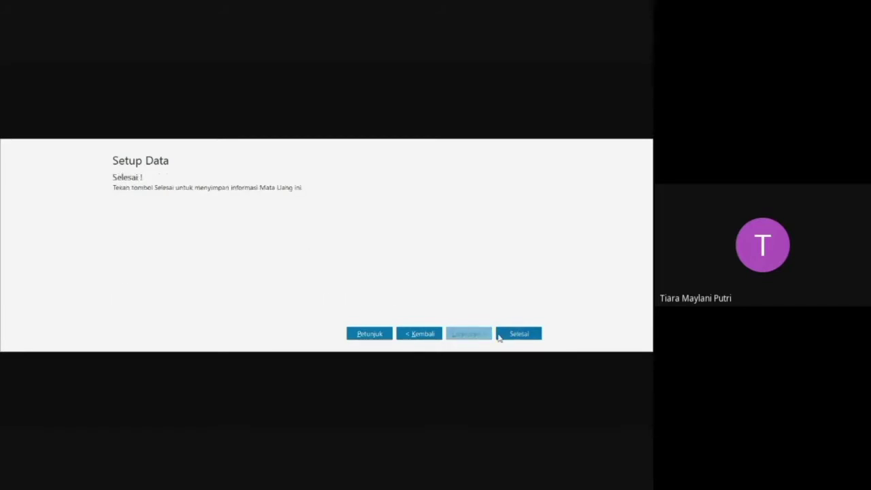
{"action": "left_click", "coordinate": [507, 336]}
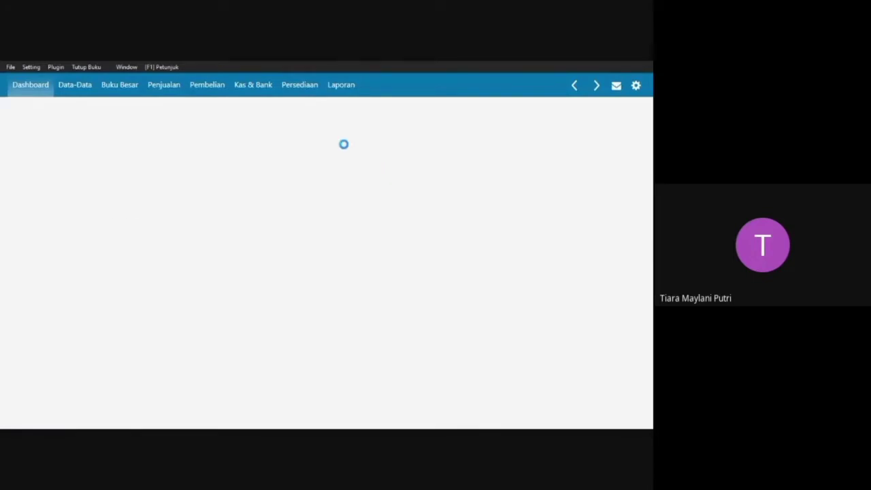
Open the list of accounts from the master data (Data Rekening).
{"action": "mouse_move", "coordinate": [347, 192]}
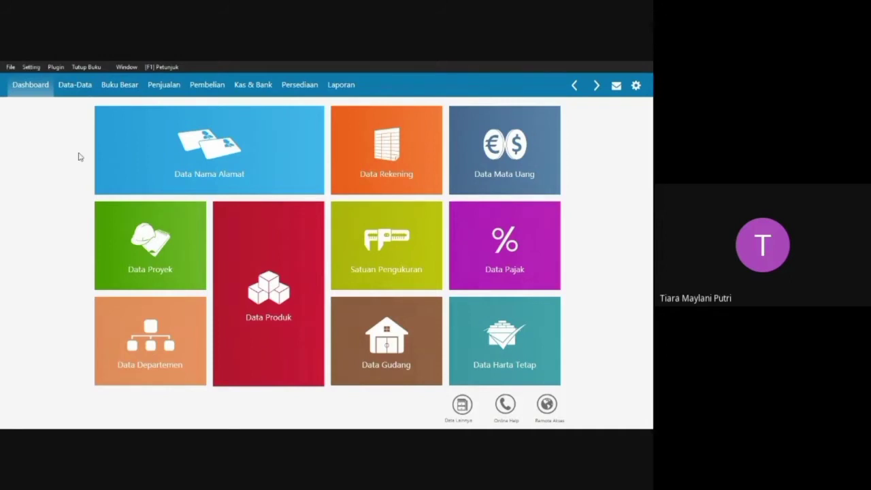
{"action": "mouse_move", "coordinate": [406, 163]}
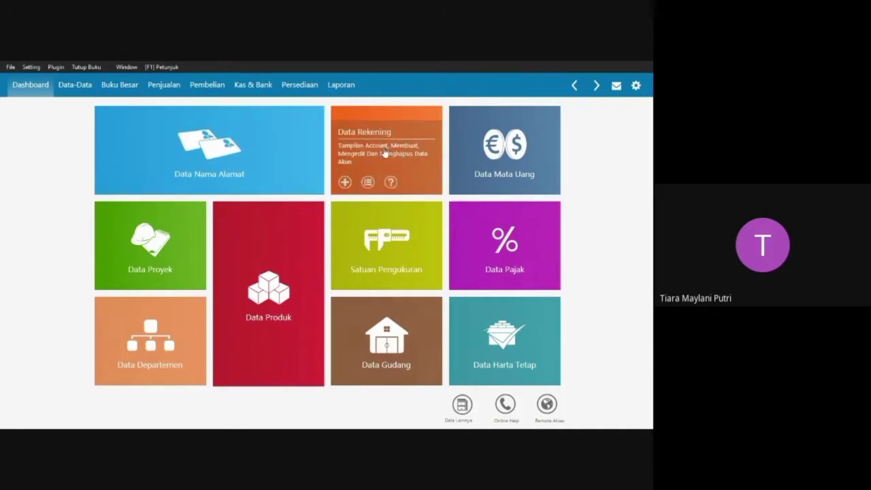
{"action": "left_click", "coordinate": [385, 150]}
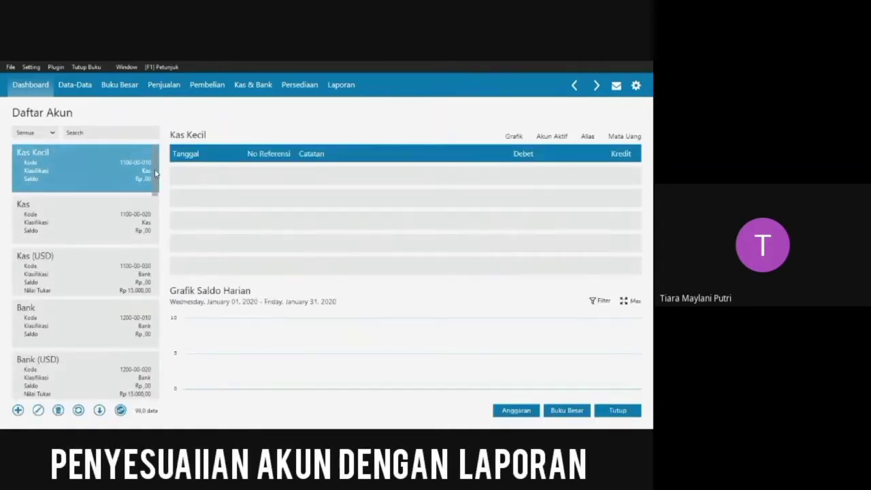
Rename the IDR account Piutang Usaha as Piutang Dagang and save it.
{"action": "scroll", "coordinate": [155, 174], "scroll_direction": "down", "scroll_amount": 5}
{"action": "scroll", "coordinate": [143, 190], "scroll_direction": "up", "scroll_amount": 5}
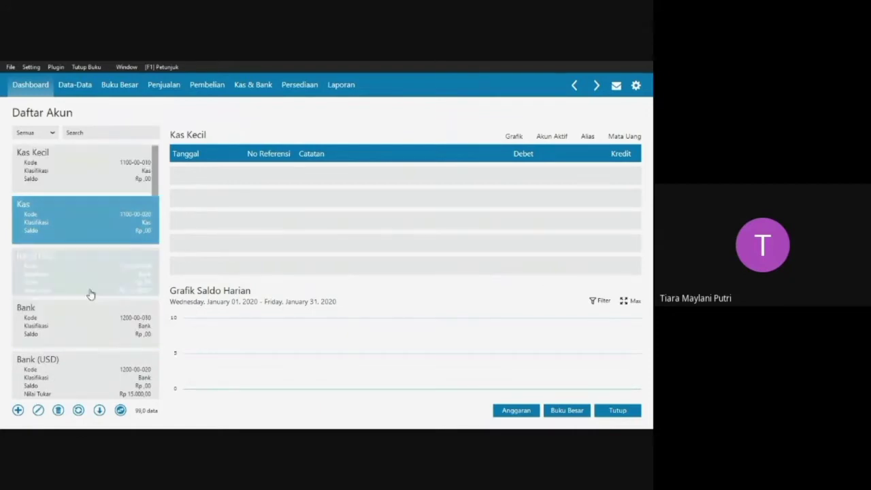
{"action": "scroll", "coordinate": [92, 273], "scroll_direction": "down", "scroll_amount": 2}
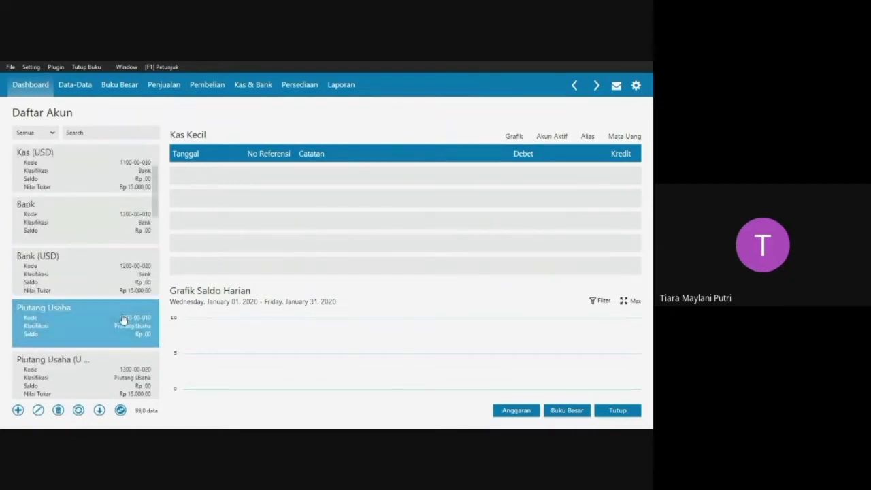
{"action": "double_click", "coordinate": [92, 318]}
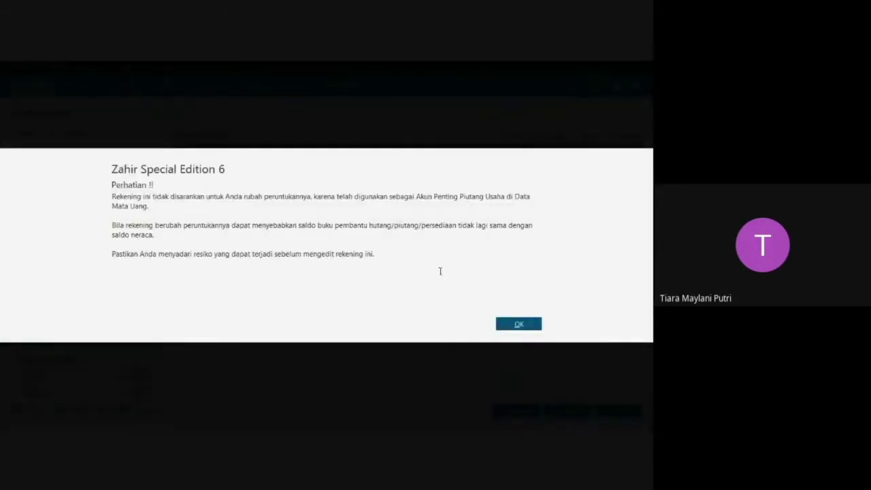
{"action": "left_click", "coordinate": [519, 324]}
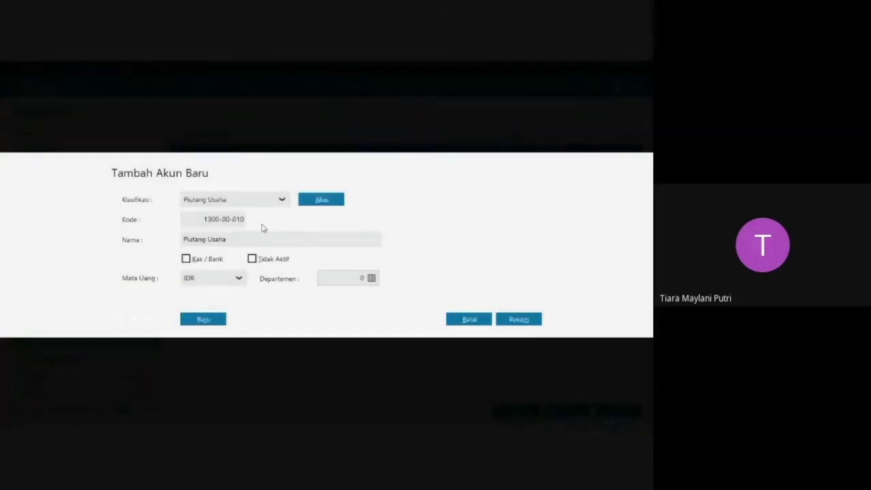
{"action": "double_click", "coordinate": [258, 240]}
{"action": "type", "text": "="}
{"action": "type", "text": "Dagang"}
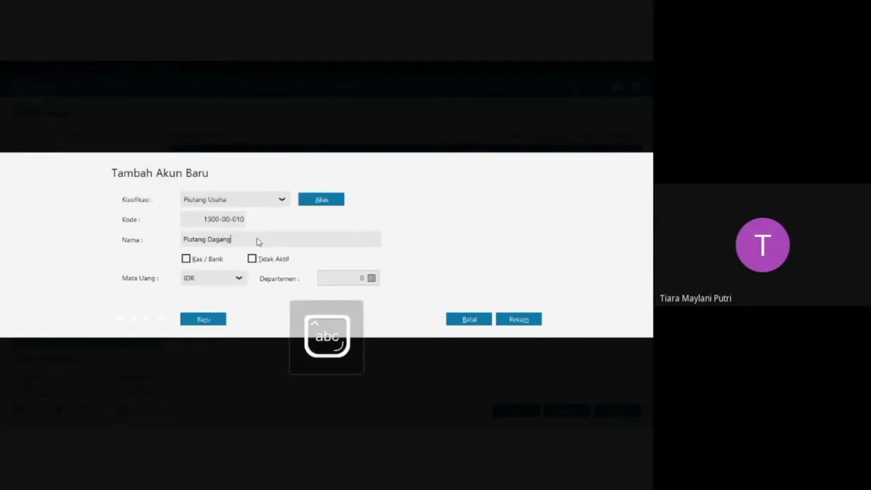
{"action": "left_click", "coordinate": [510, 322]}
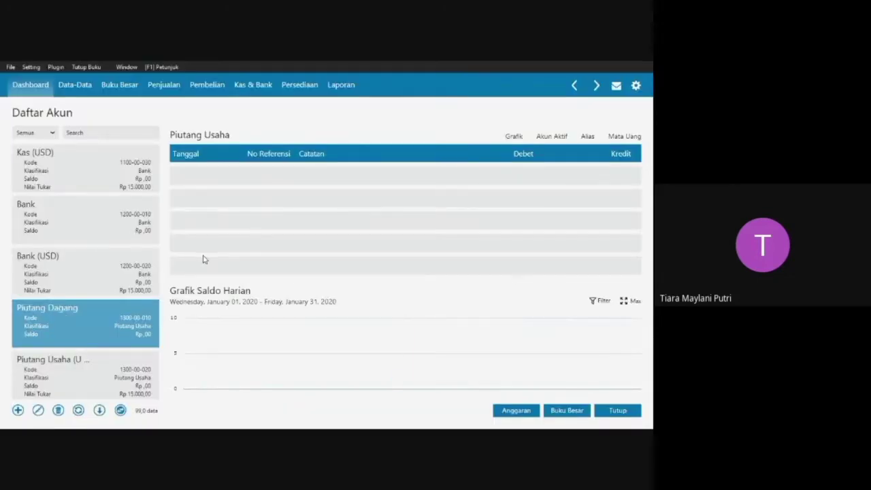
Rename the inventory account Persediaan # 1 as Persediaan Barang Dagang and save it.
{"action": "key", "text": "Down"}
{"action": "key", "text": "Down"}
{"action": "key", "text": "Down"}
{"action": "key", "text": "Down"}
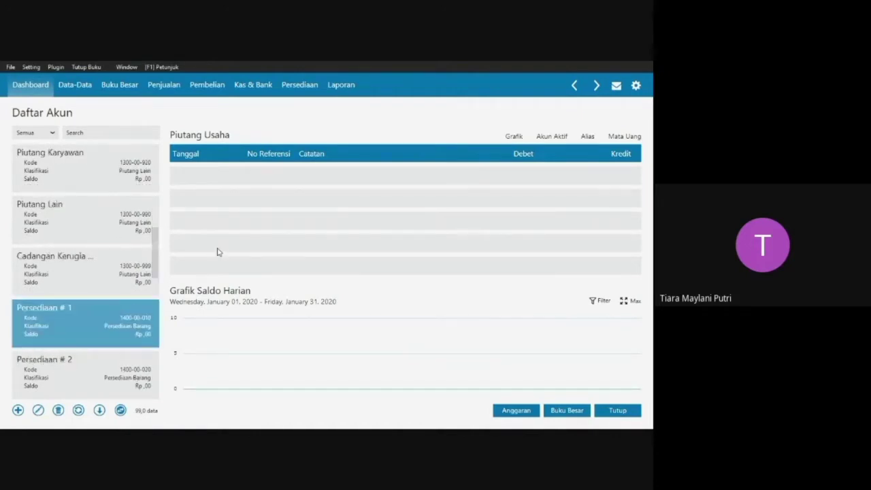
{"action": "double_click", "coordinate": [89, 318]}
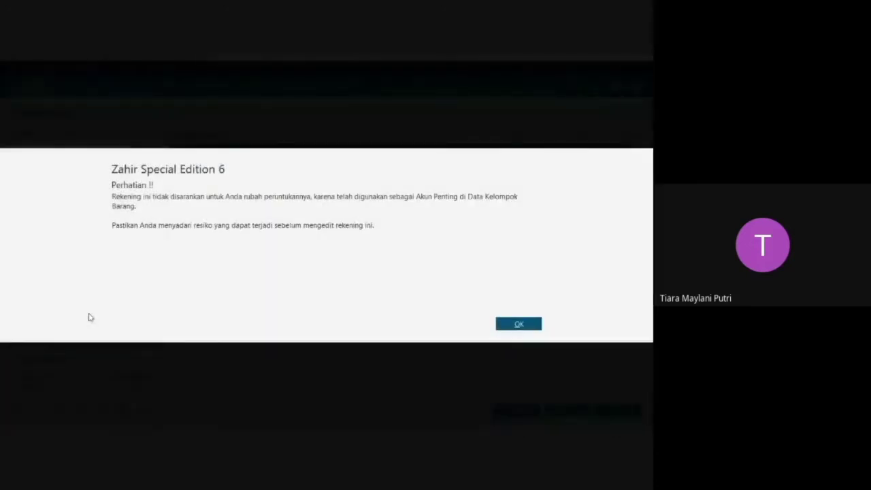
{"action": "left_click", "coordinate": [518, 324]}
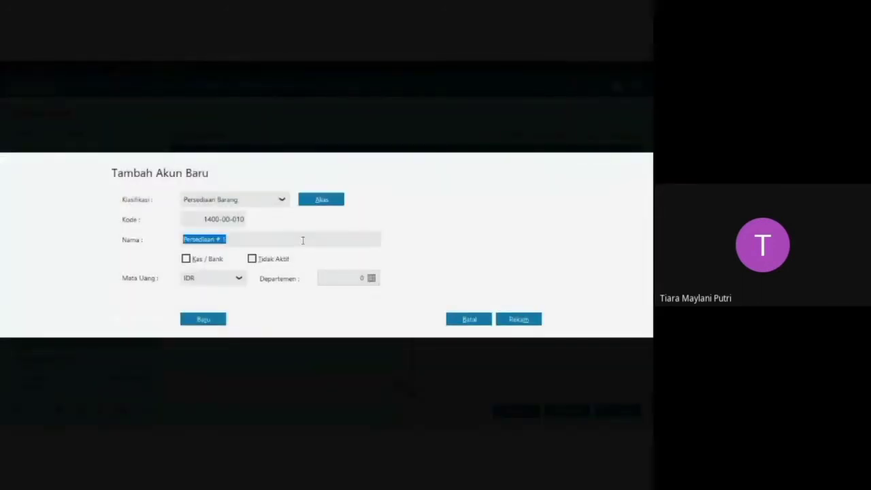
{"action": "left_click", "coordinate": [302, 239]}
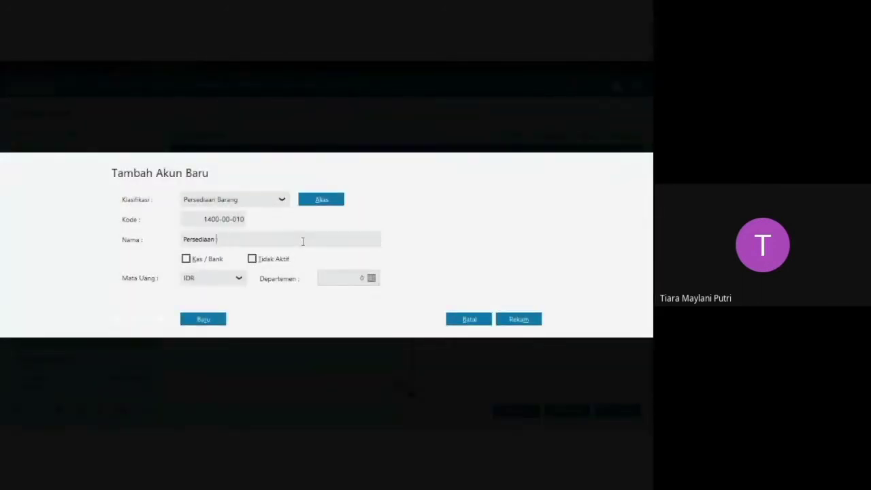
{"action": "type", "text": "Barang"}
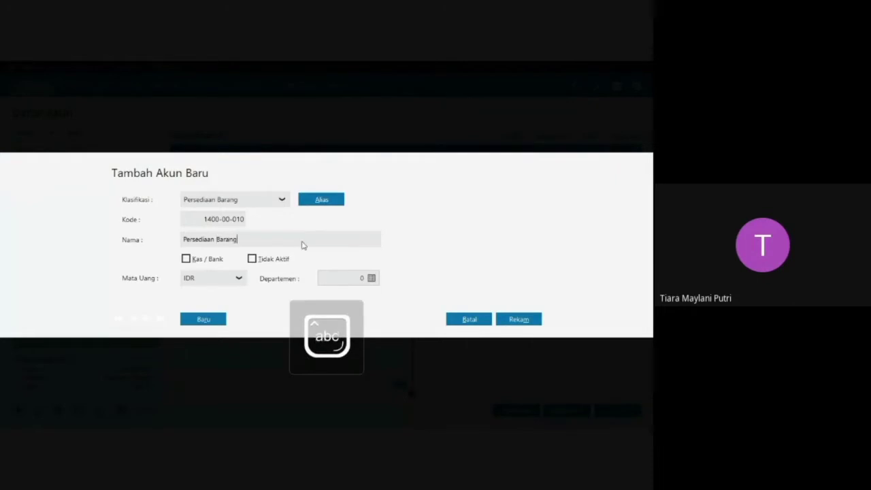
{"action": "type", "text": " Dagang"}
{"action": "left_click", "coordinate": [518, 320]}
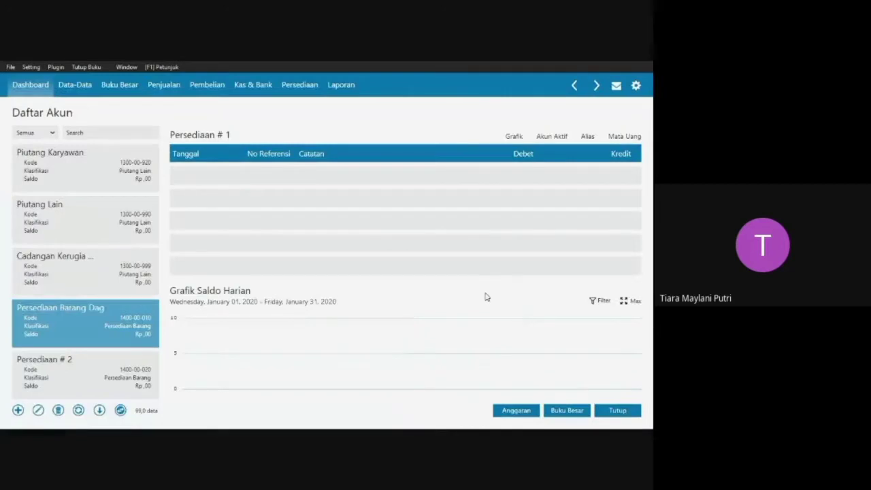
Rename the IDR account Utang Usaha as Utang Dagang and save it.
{"action": "key", "text": "Down"}
{"action": "key", "text": "Down"}
{"action": "key", "text": "Down"}
{"action": "key", "text": "Down"}
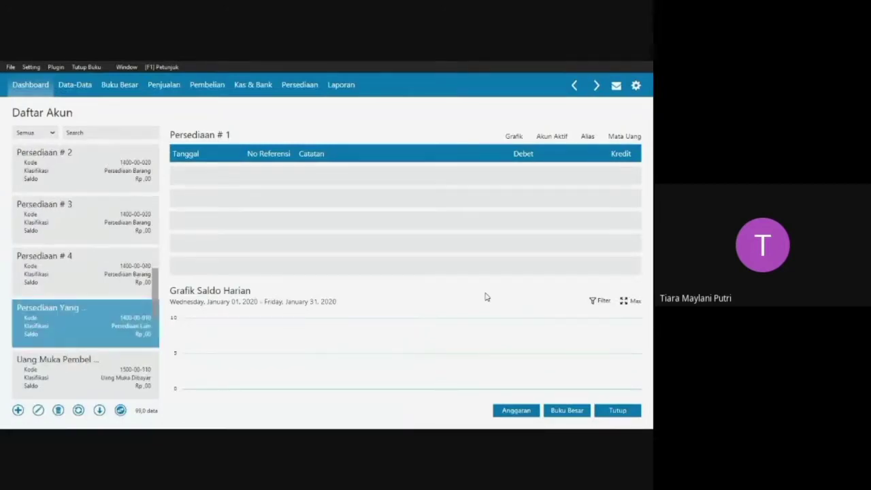
{"action": "key", "text": "Down"}
{"action": "key", "text": "Down"}
{"action": "key", "text": "Down"}
{"action": "key", "text": "Down"}
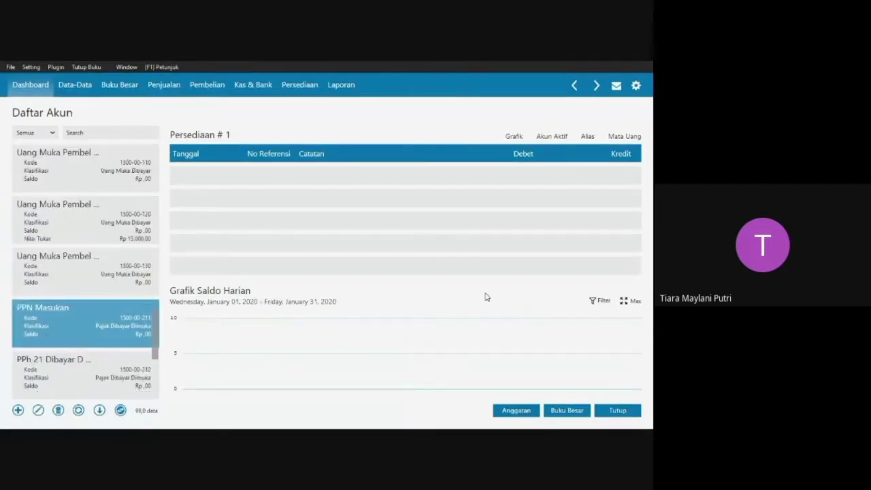
{"action": "key", "text": "Down"}
{"action": "key", "text": "Down"}
{"action": "key", "text": "Down"}
{"action": "key", "text": "Down"}
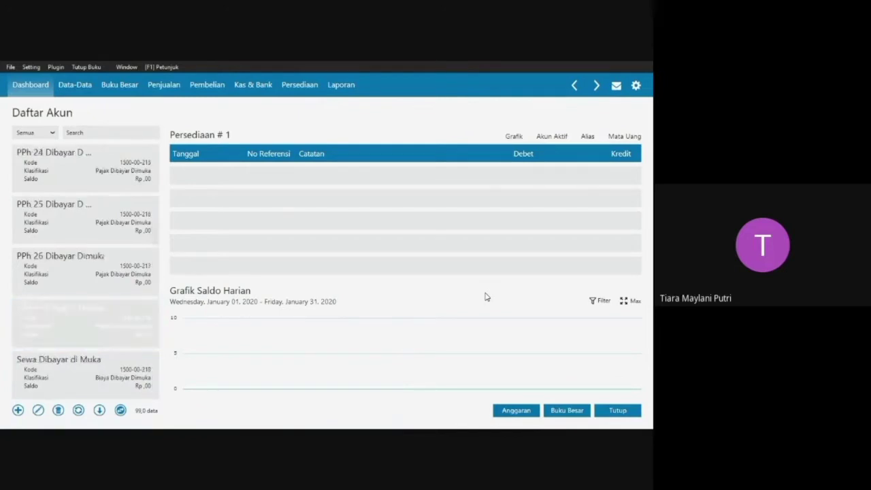
{"action": "key", "text": "Down"}
{"action": "key", "text": "Down"}
{"action": "key", "text": "Down"}
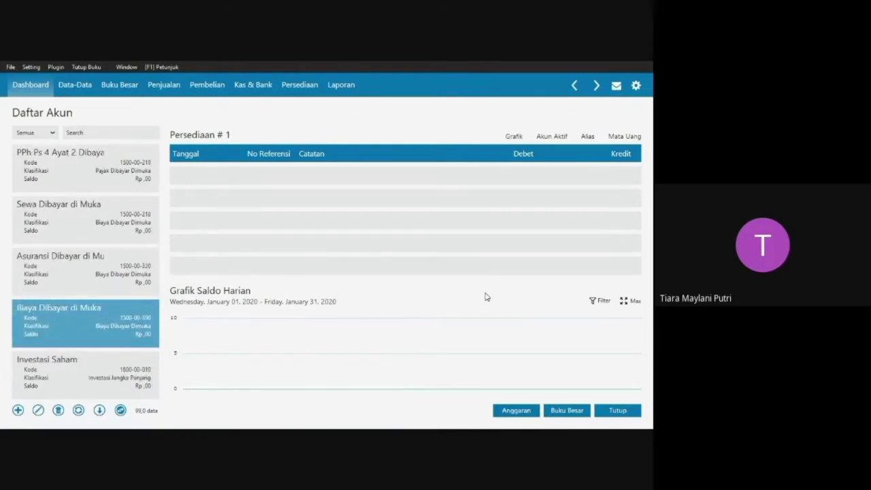
{"action": "key", "text": "Down"}
{"action": "key", "text": "Down"}
{"action": "key", "text": "Down"}
{"action": "key", "text": "Down"}
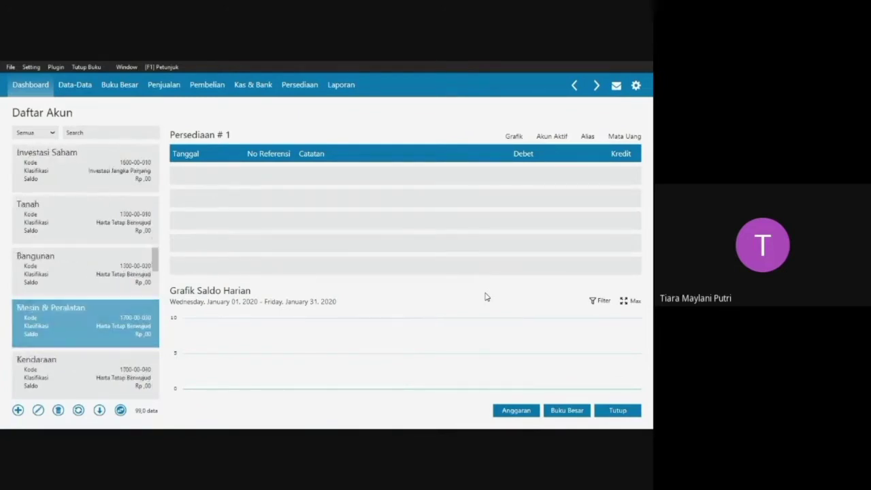
{"action": "key", "text": "Down"}
{"action": "key", "text": "Down"}
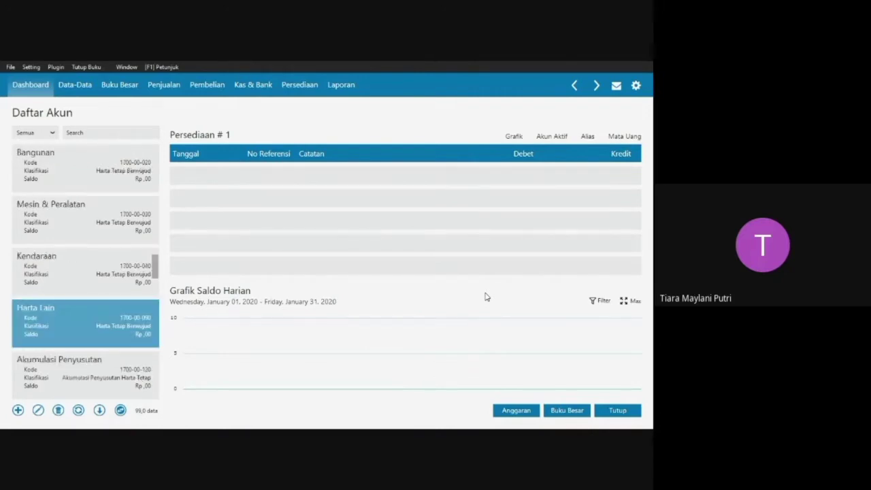
{"action": "key", "text": "Down"}
{"action": "key", "text": "Down"}
{"action": "key", "text": "Down"}
{"action": "key", "text": "Down"}
{"action": "key", "text": "Down"}
{"action": "key", "text": "Down"}
{"action": "key", "text": "Down"}
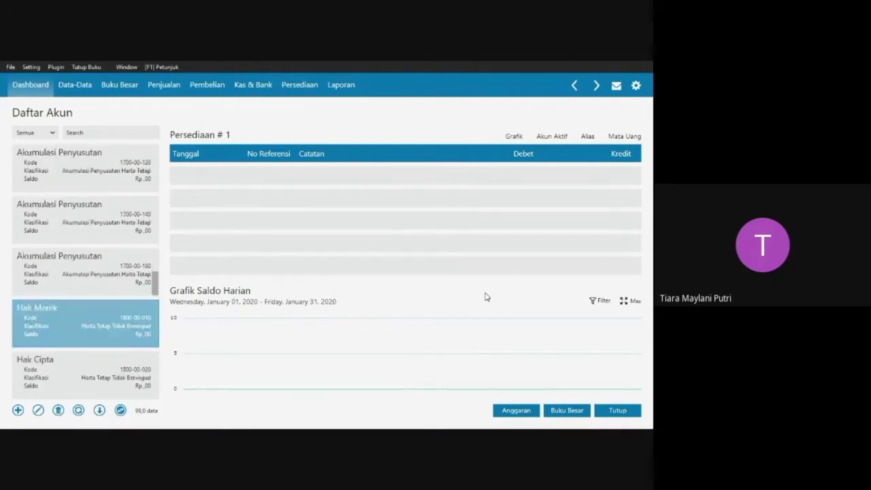
{"action": "key", "text": "Down"}
{"action": "key", "text": "Up"}
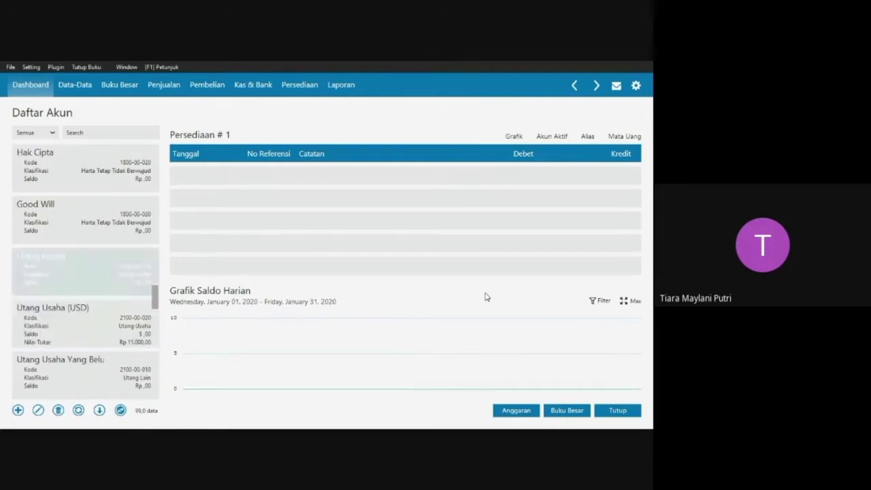
{"action": "double_click", "coordinate": [107, 275]}
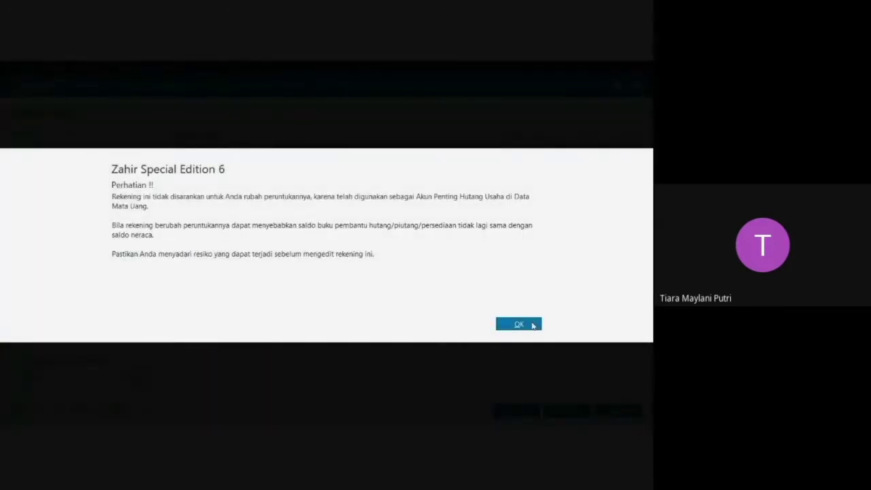
{"action": "left_click", "coordinate": [533, 325]}
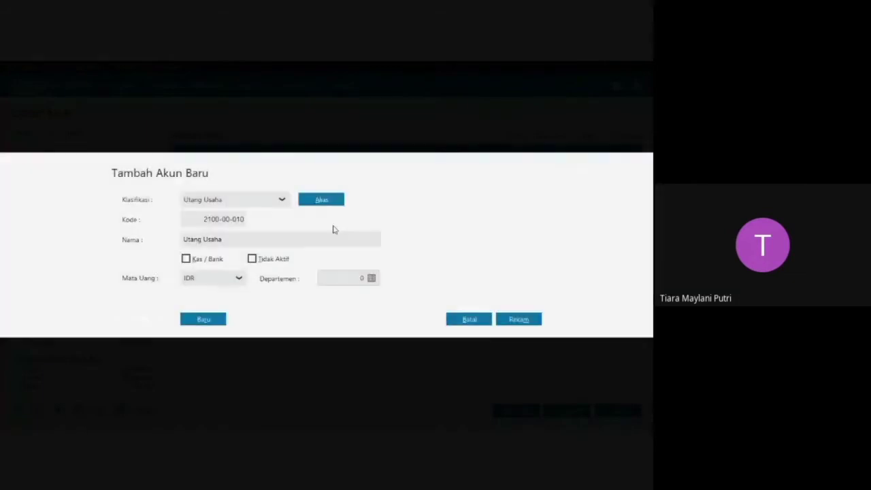
{"action": "left_click", "coordinate": [311, 239]}
{"action": "type", "text": "Dagang"}
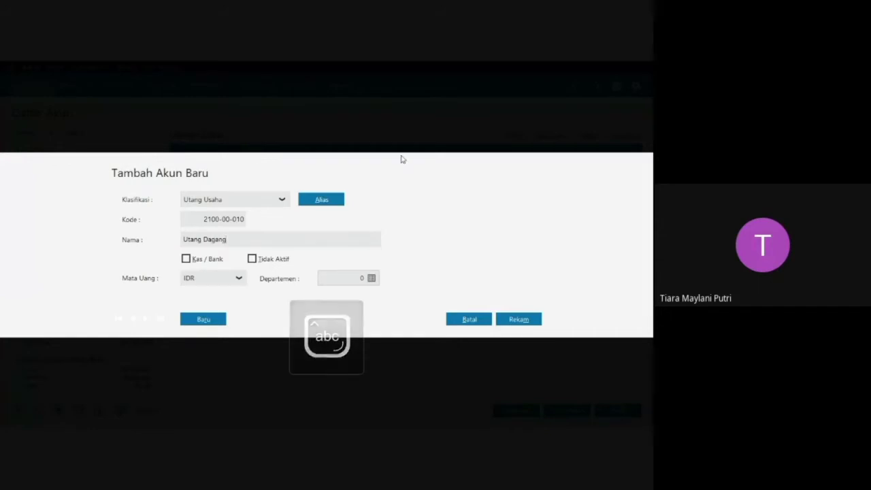
{"action": "left_click", "coordinate": [521, 321]}
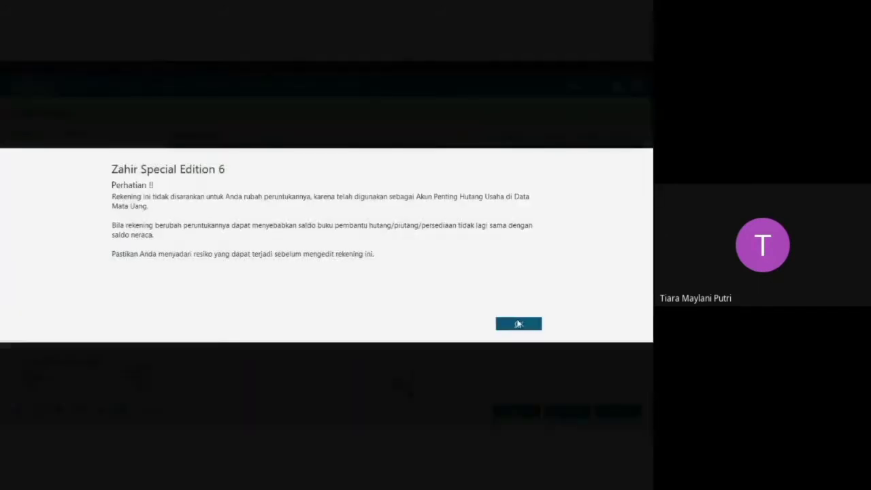
{"action": "left_click", "coordinate": [519, 324]}
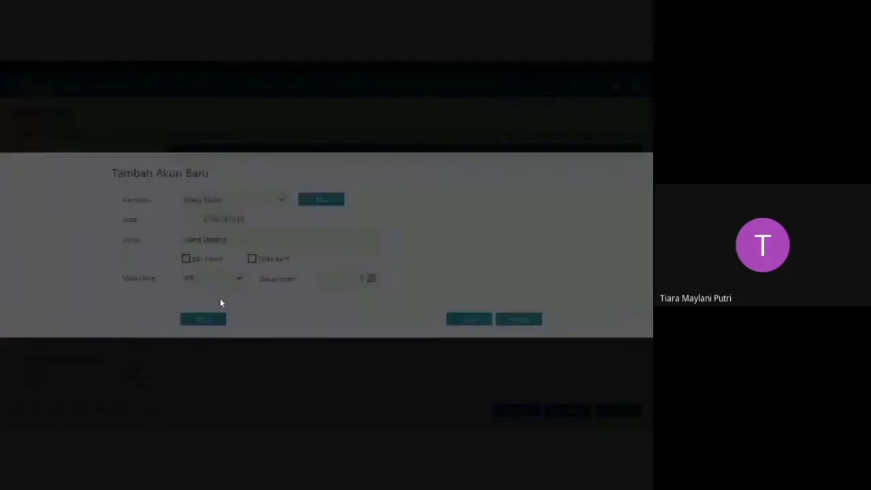
Look through the remaining accounts down to the Penjualan accounts and close the account list.
{"action": "key", "text": "Escape"}
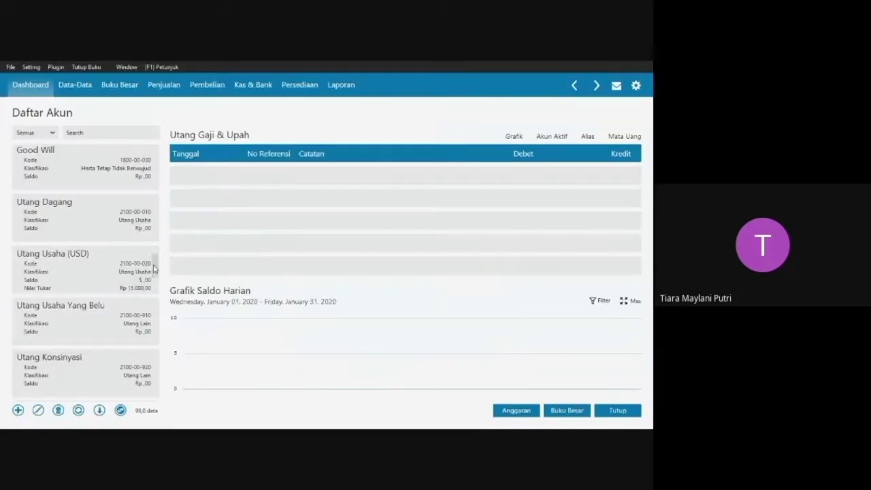
{"action": "mouse_move", "coordinate": [157, 266]}
{"action": "left_mouse_down"}
{"action": "mouse_move", "coordinate": [160, 260]}
{"action": "mouse_move", "coordinate": [156, 331]}
{"action": "mouse_move", "coordinate": [156, 320]}
{"action": "mouse_move", "coordinate": [77, 270]}
{"action": "left_mouse_up"}
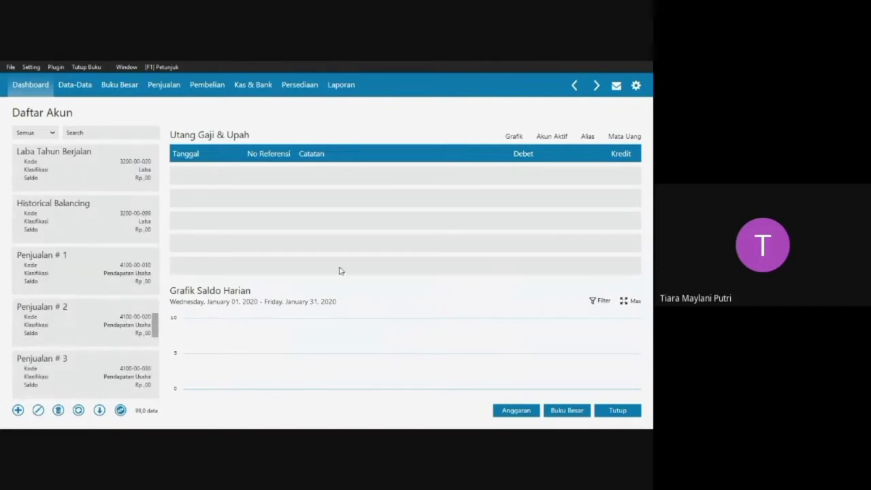
{"action": "left_click", "coordinate": [615, 412]}
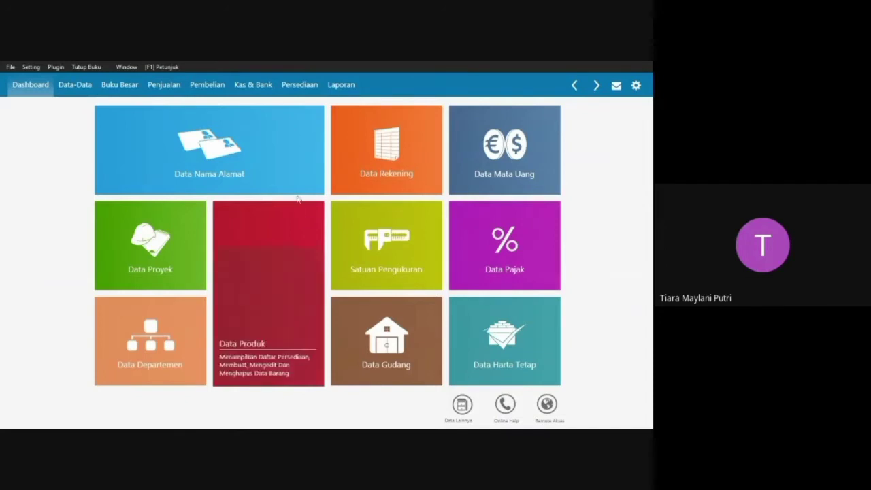
Open the form for filling in the accounts' opening balances (Saldo Awal Akun).
{"action": "left_click", "coordinate": [31, 68]}
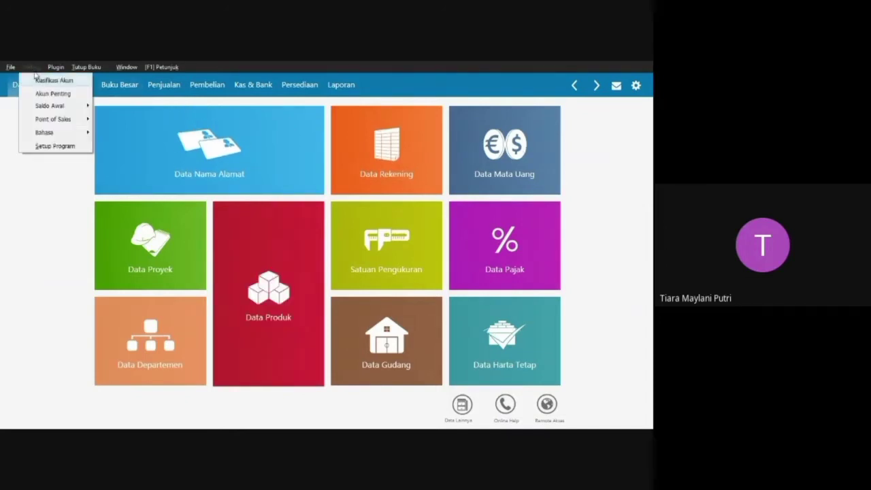
{"action": "mouse_move", "coordinate": [58, 111]}
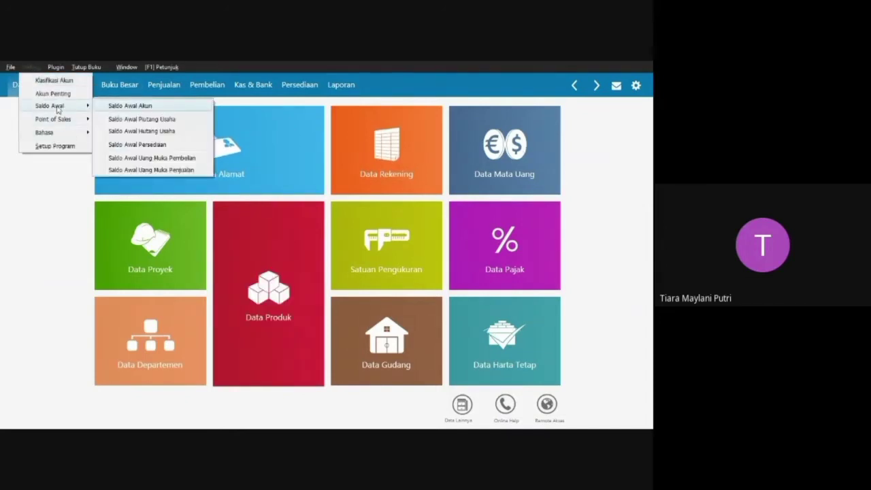
{"action": "left_click", "coordinate": [125, 106]}
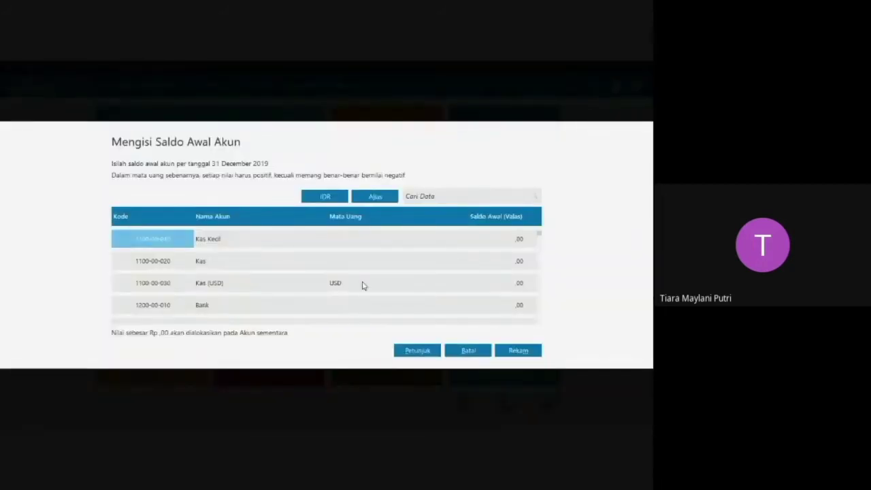
Switch to the PT PELITA CAHYA Word document and read the 1 Januari 2020 debit and credit balance table.
{"action": "double_click", "coordinate": [363, 281]}
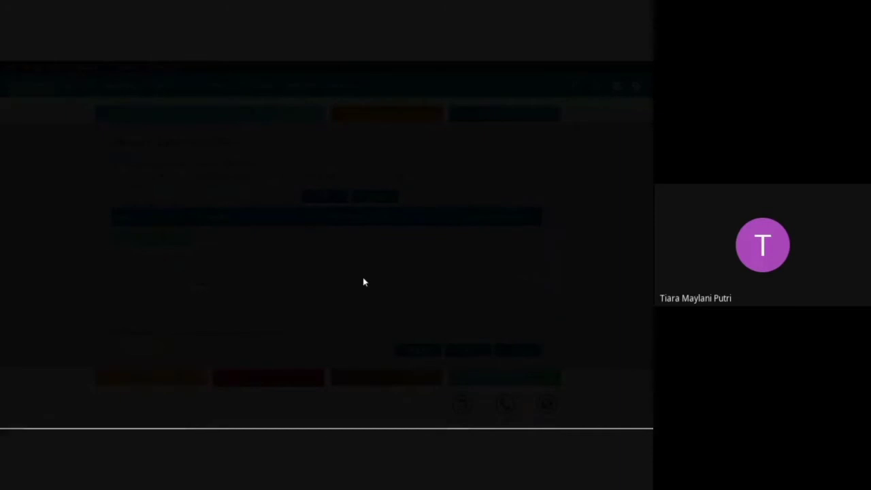
{"action": "key", "text": "super+Tab"}
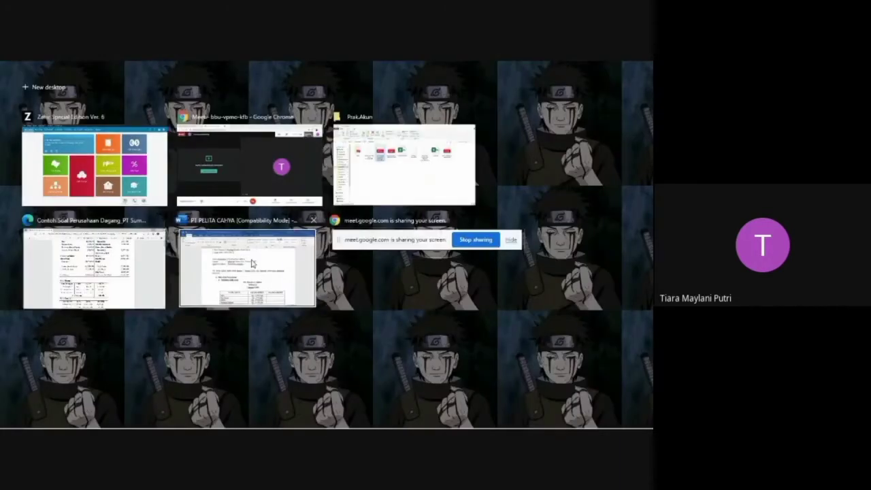
{"action": "left_click", "coordinate": [289, 266]}
{"action": "scroll", "coordinate": [348, 258], "scroll_direction": "down", "scroll_amount": 4}
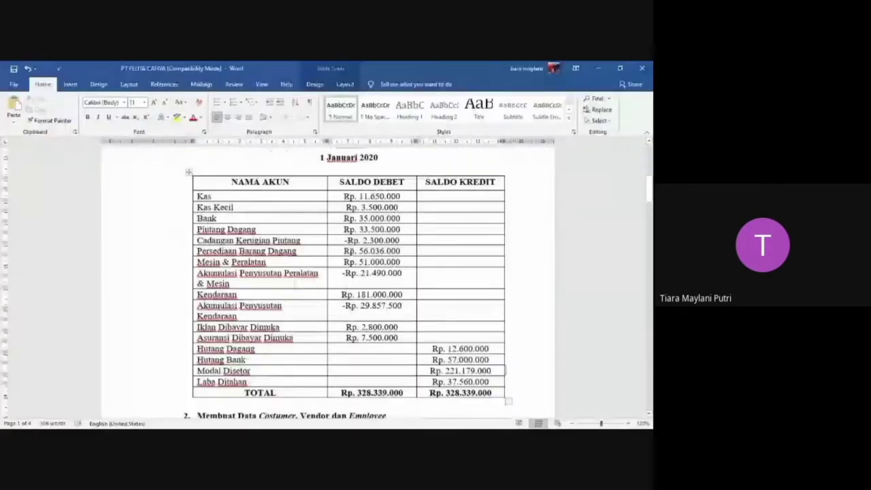
{"action": "scroll", "coordinate": [295, 285], "scroll_direction": "up", "scroll_amount": 2}
{"action": "scroll", "coordinate": [286, 265], "scroll_direction": "down", "scroll_amount": 3}
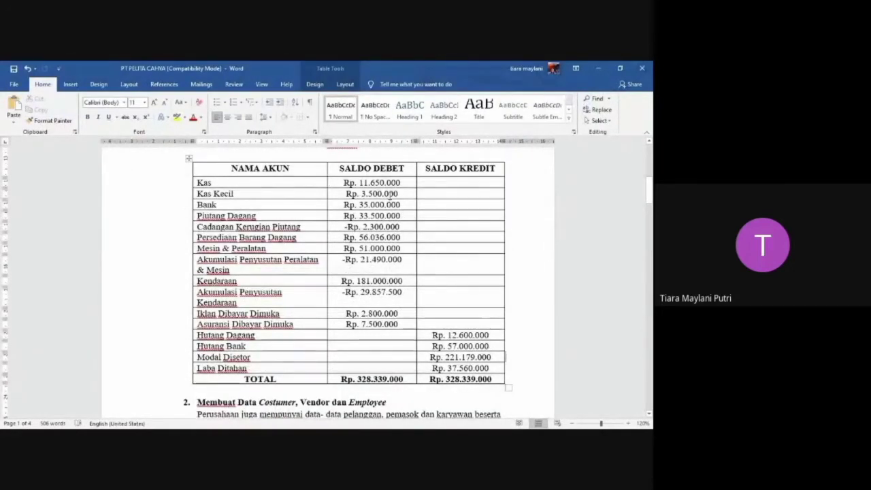
Return to Zahir and set the opening balance of Kas Kecil to 3.500.000.
{"action": "key", "text": "super+Tab"}
{"action": "left_click", "coordinate": [230, 152]}
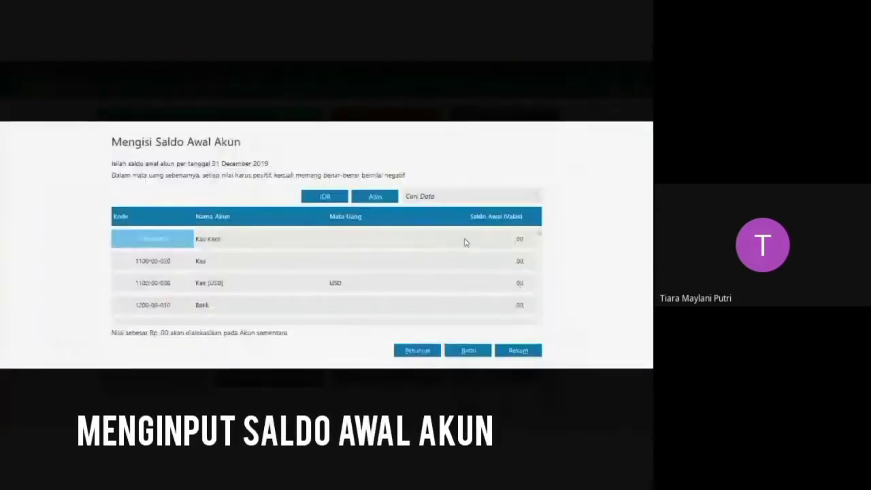
{"action": "left_click", "coordinate": [468, 240]}
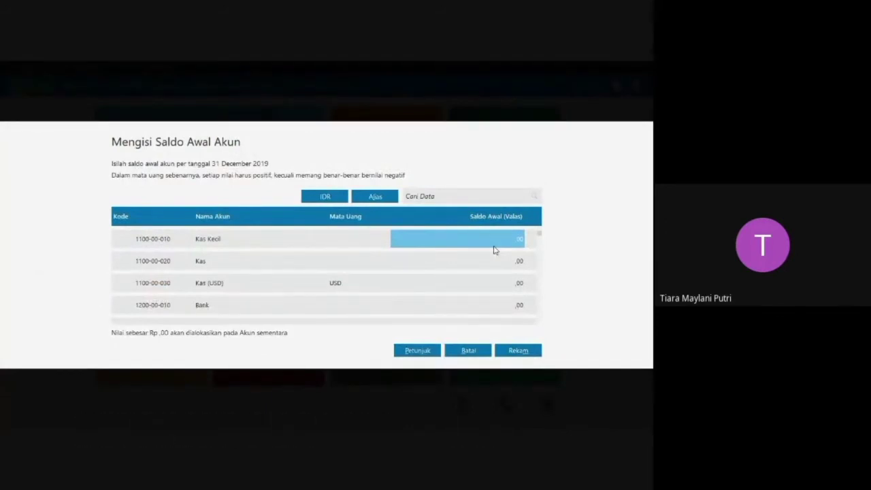
{"action": "type", "text": "33"}
{"action": "type", "text": "00000"}
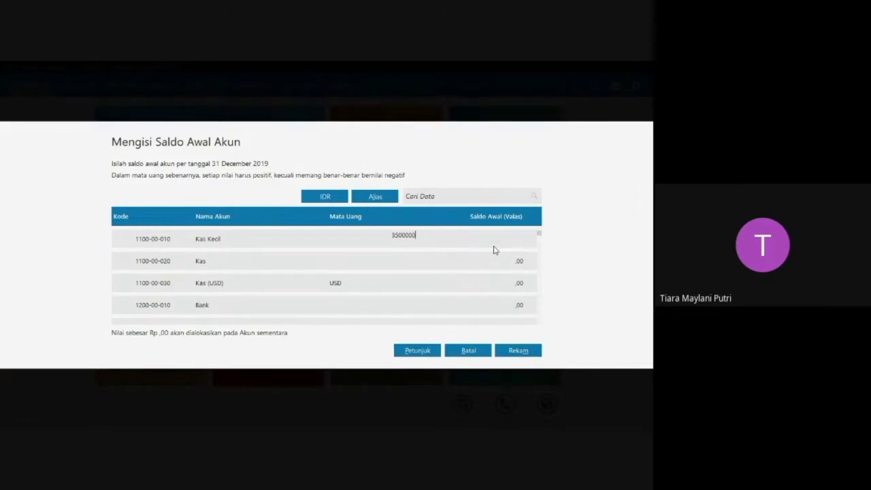
{"action": "key", "text": "Return"}
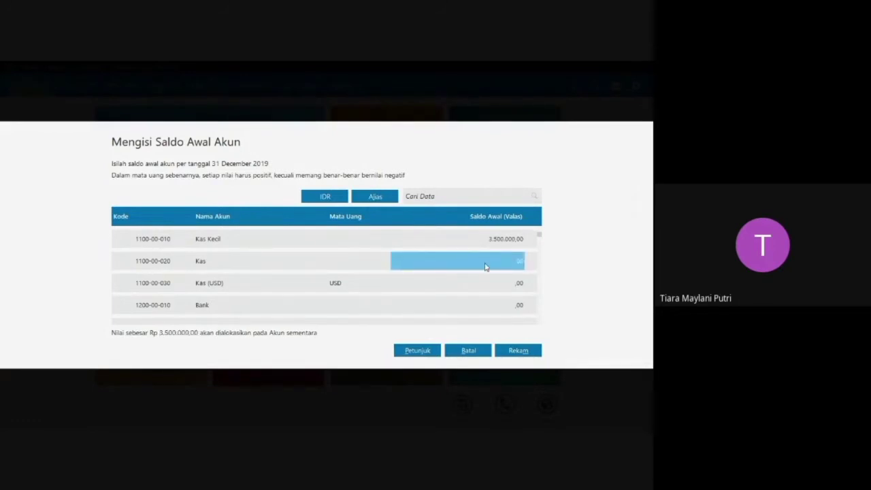
Set the opening balance of the IDR Kas account to 11.650.000.
{"action": "type", "text": "11"}
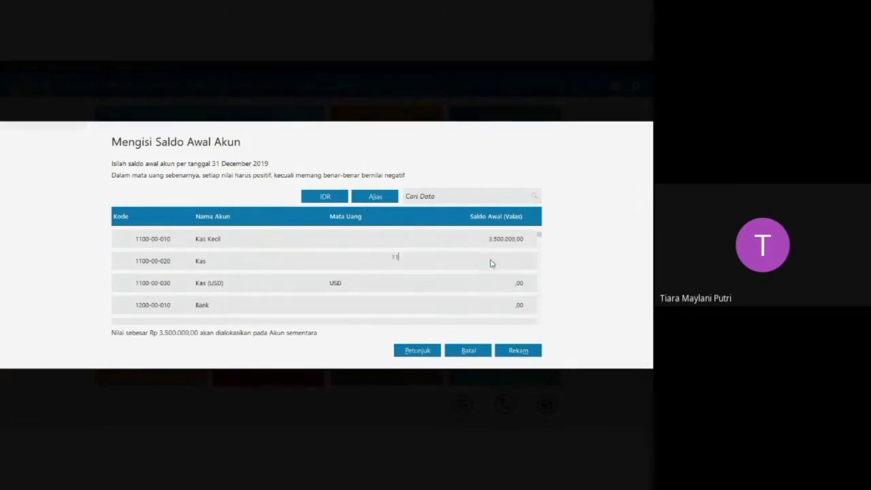
{"action": "type", "text": ".650.000"}
{"action": "key", "text": "Return"}
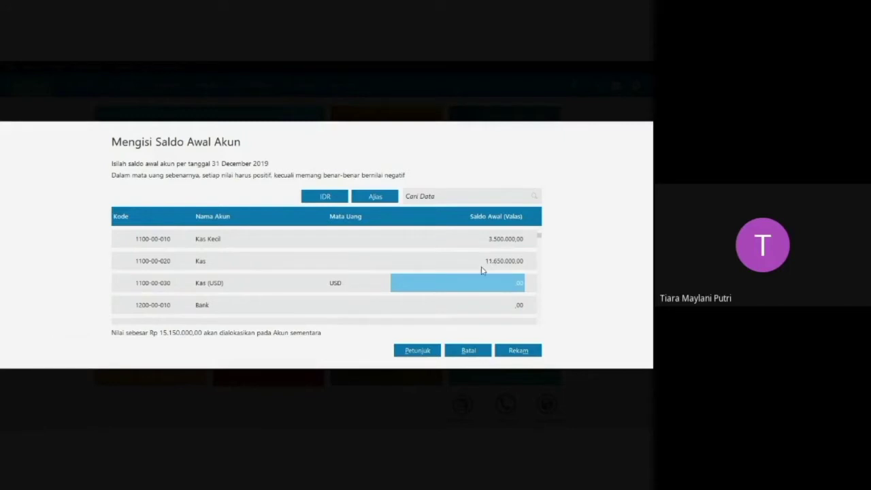
Set the opening balance of the IDR Bank account to 35.000.000, leaving Kas (USD) empty.
{"action": "key", "text": "Return"}
{"action": "left_click", "coordinate": [469, 306]}
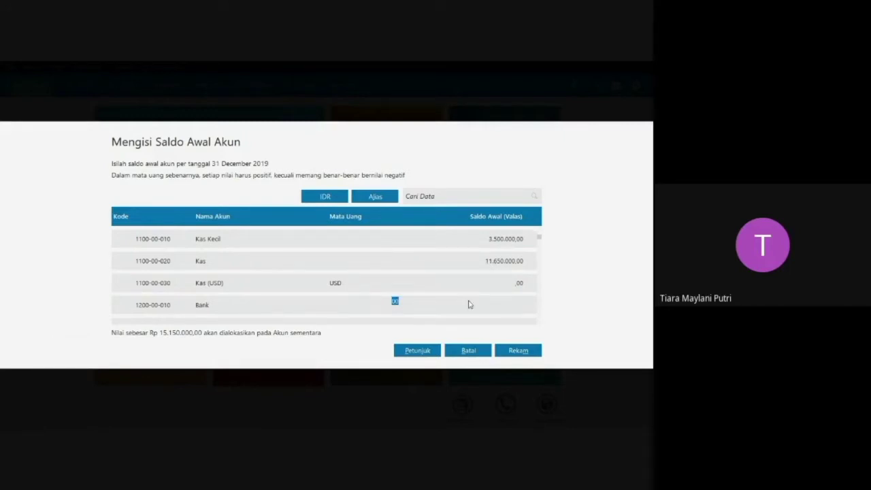
{"action": "type", "text": "8"}
{"action": "type", "text": "5000000"}
{"action": "key", "text": "Return"}
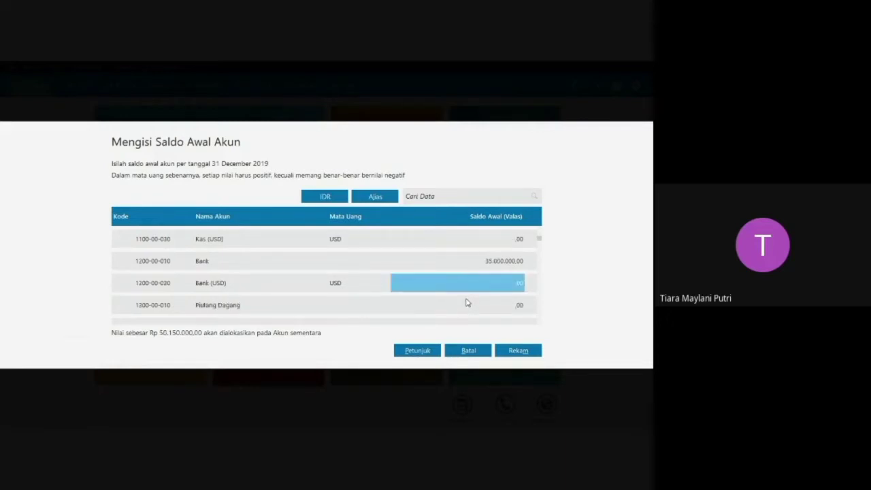
Set the opening balance of Piutang Dagang to 33.500.000.
{"action": "left_click", "coordinate": [474, 308]}
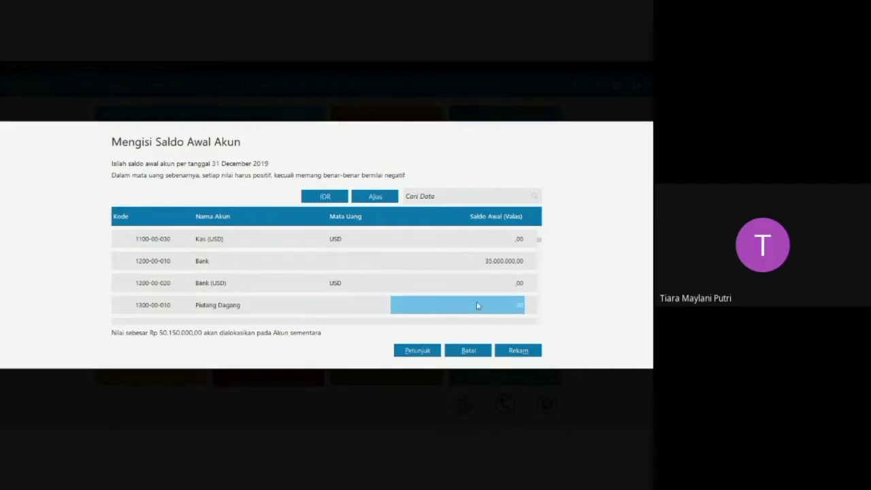
{"action": "left_click", "coordinate": [486, 304]}
{"action": "type", "text": "33.500."}
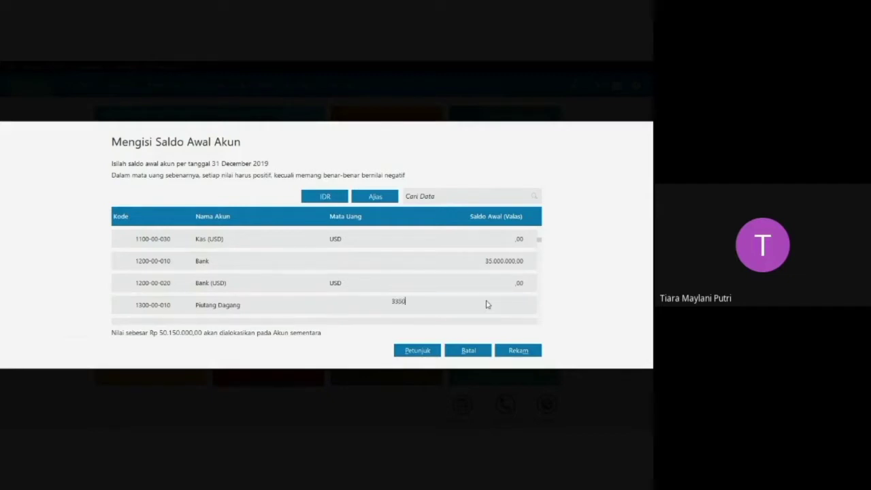
{"action": "type", "text": "000"}
{"action": "key", "text": "Return"}
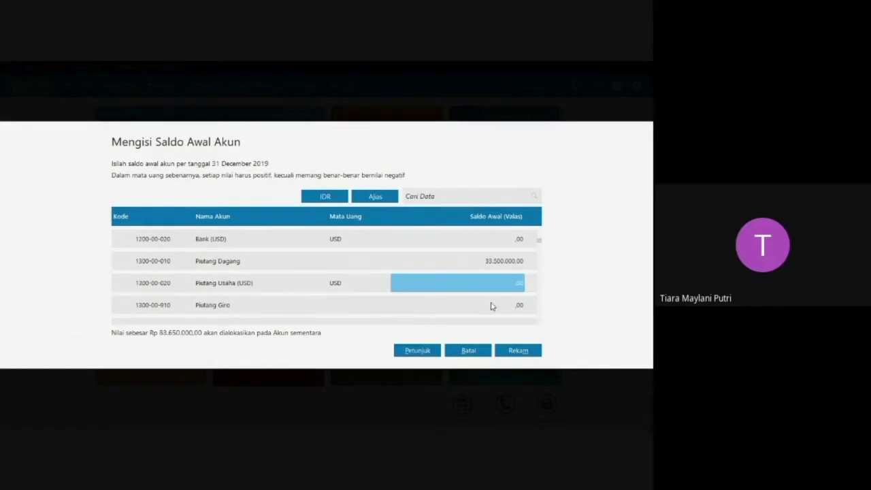
Set the opening balance of Cadangan Kerugian Piutang to -2.300.000.
{"action": "key", "text": "Down"}
{"action": "key", "text": "Down"}
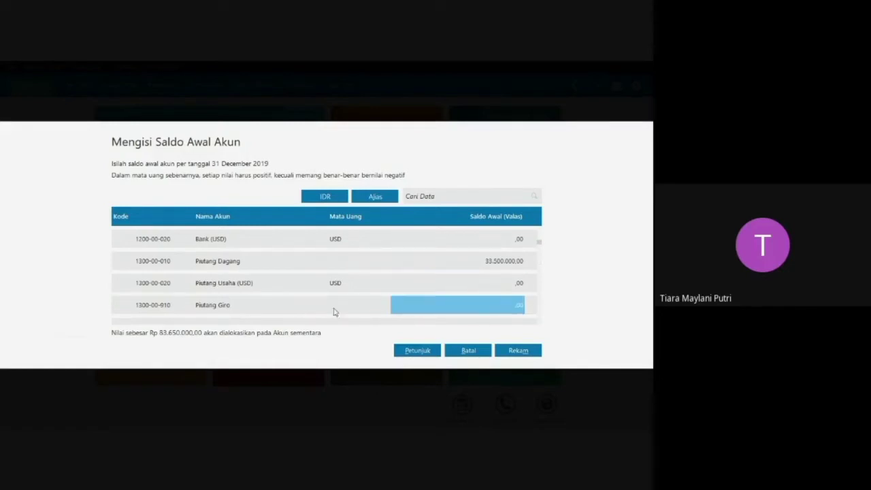
{"action": "key", "text": "Down"}
{"action": "key", "text": "Down"}
{"action": "key", "text": "Down"}
{"action": "key", "text": "Down"}
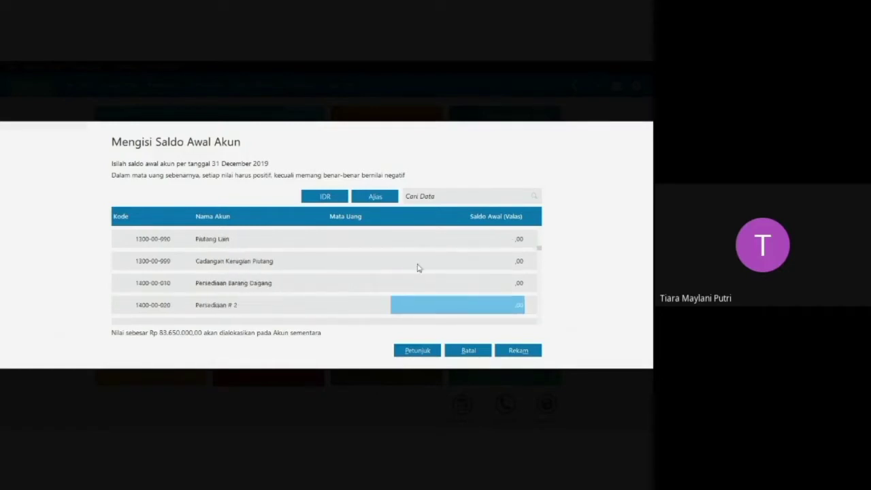
{"action": "left_click", "coordinate": [476, 265]}
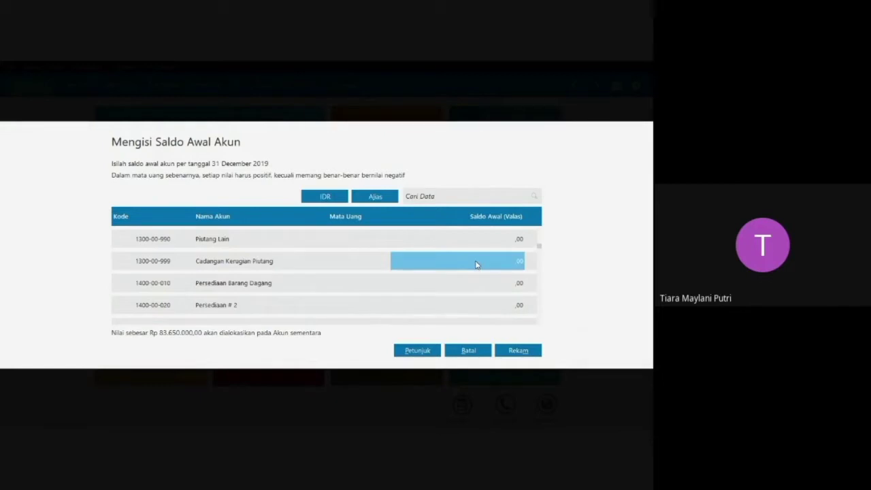
{"action": "type", "text": "-2.300."}
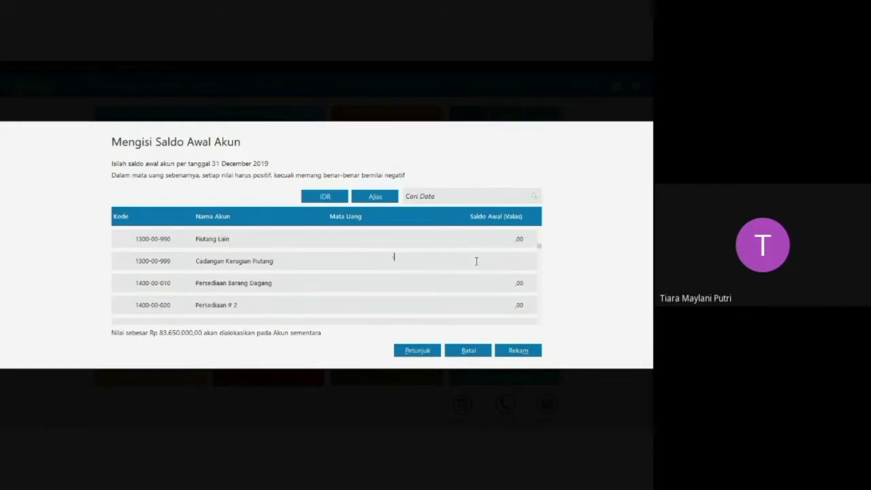
{"action": "type", "text": "0000"}
{"action": "key", "text": "Return"}
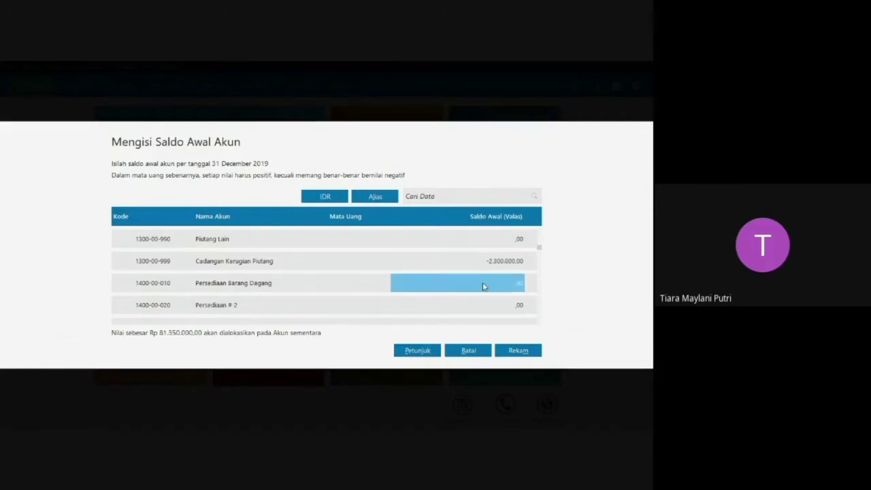
Set the opening balance of Persediaan Barang Dagang to 56.036.000.
{"action": "left_click", "coordinate": [477, 277]}
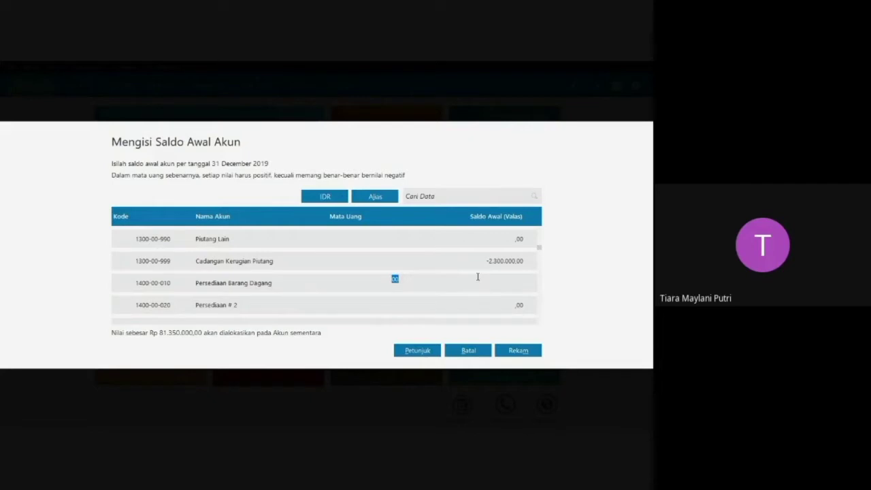
{"action": "type", "text": "56036000"}
{"action": "key", "text": "Return"}
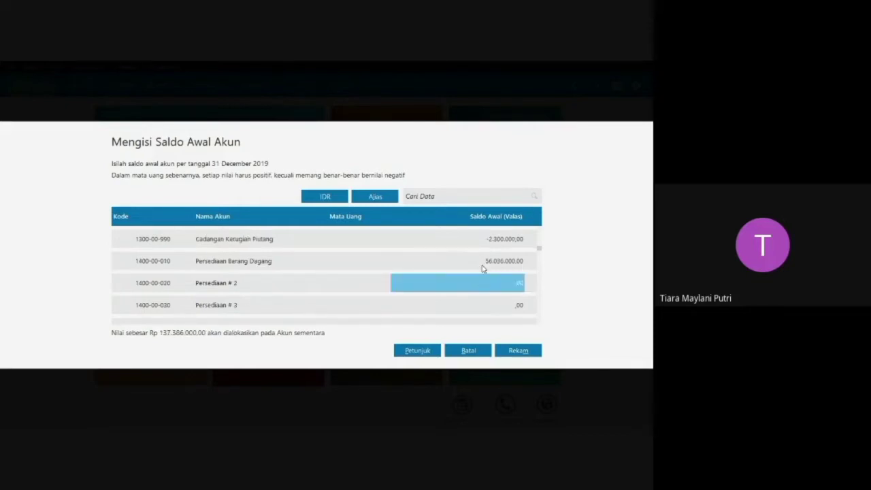
Set the opening balance of the fixed asset account Mesin & Peralatan to 51.000.000.
{"action": "key", "text": "Down"}
{"action": "key", "text": "Down"}
{"action": "key", "text": "Down"}
{"action": "key", "text": "Down"}
{"action": "key", "text": "Down"}
{"action": "key", "text": "Down"}
{"action": "key", "text": "Down"}
{"action": "key", "text": "Down"}
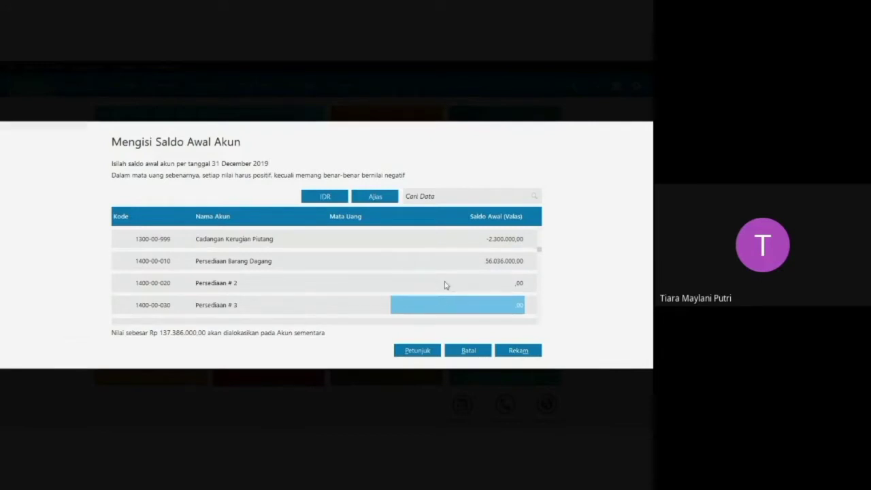
{"action": "key", "text": "Down"}
{"action": "key", "text": "Down"}
{"action": "key", "text": "Down"}
{"action": "key", "text": "Down"}
{"action": "key", "text": "Down"}
{"action": "key", "text": "Down"}
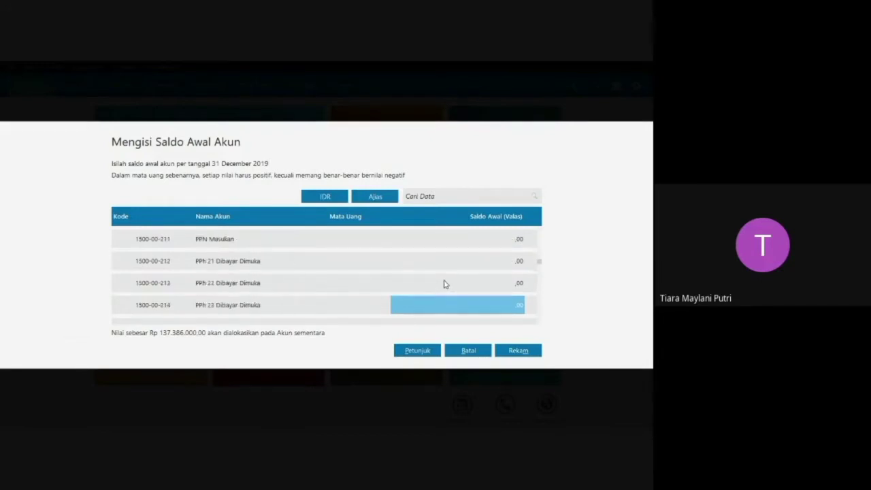
{"action": "key", "text": "Down"}
{"action": "key", "text": "Down"}
{"action": "key", "text": "Down"}
{"action": "key", "text": "Down"}
{"action": "key", "text": "Down"}
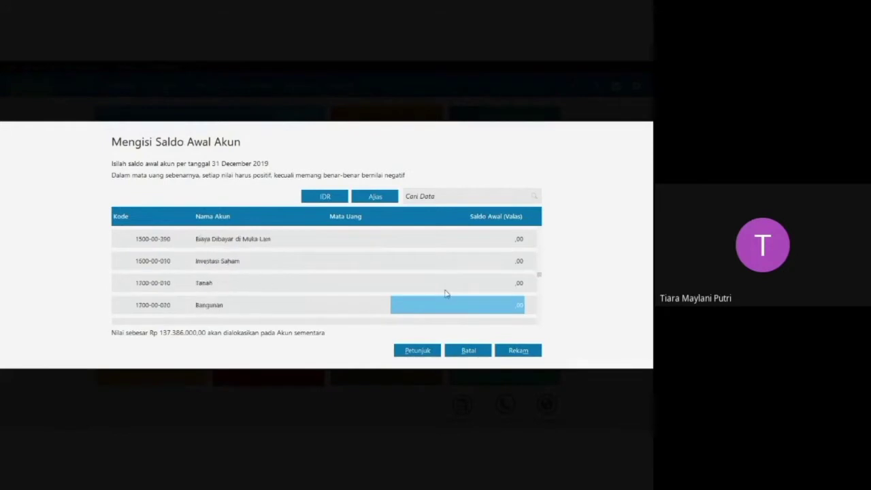
{"action": "left_click", "coordinate": [495, 265]}
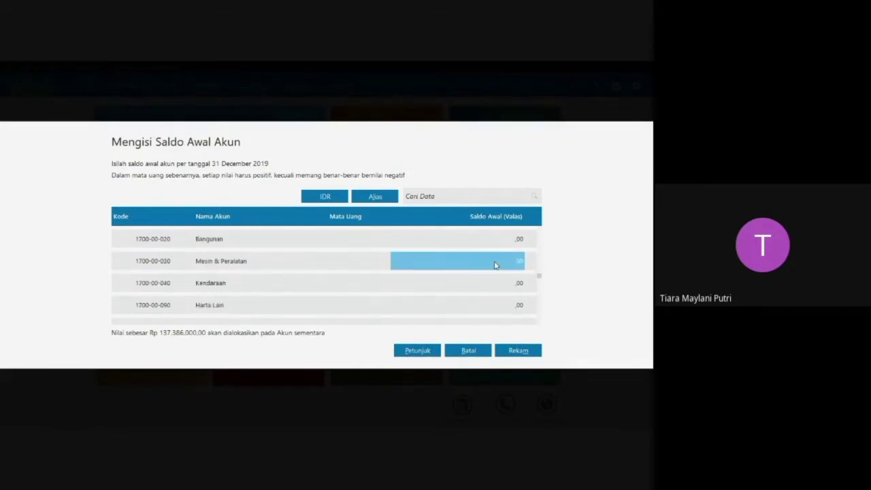
{"action": "left_click", "coordinate": [495, 265]}
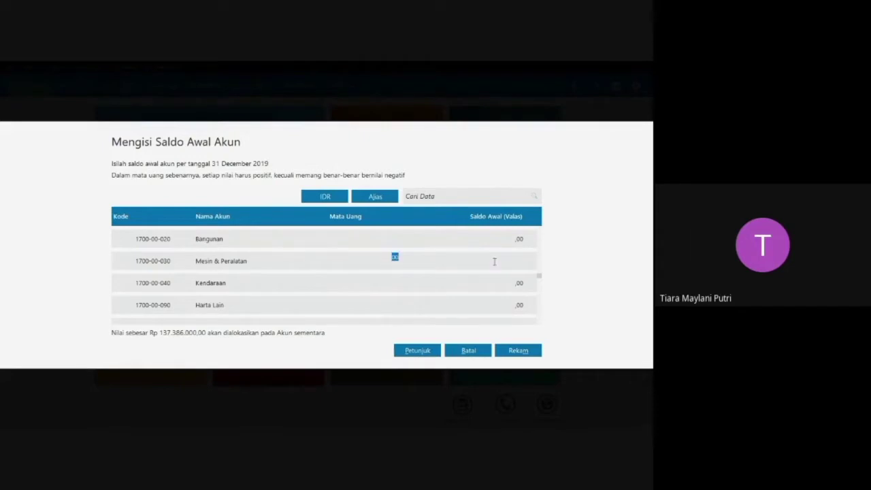
{"action": "type", "text": "51.000.00"}
{"action": "type", "text": "0"}
{"action": "key", "text": "Return"}
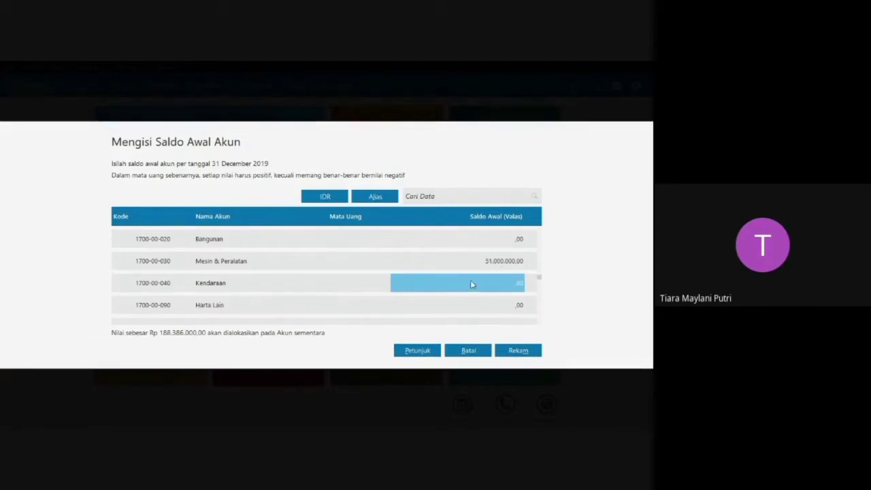
Set the opening balance of Akumulasi Penyusutan Mesin & Peralatan to -2.149.000.
{"action": "key", "text": "Down"}
{"action": "key", "text": "Down"}
{"action": "key", "text": "Down"}
{"action": "key", "text": "Down"}
{"action": "key", "text": "Down"}
{"action": "key", "text": "Down"}
{"action": "key", "text": "Down"}
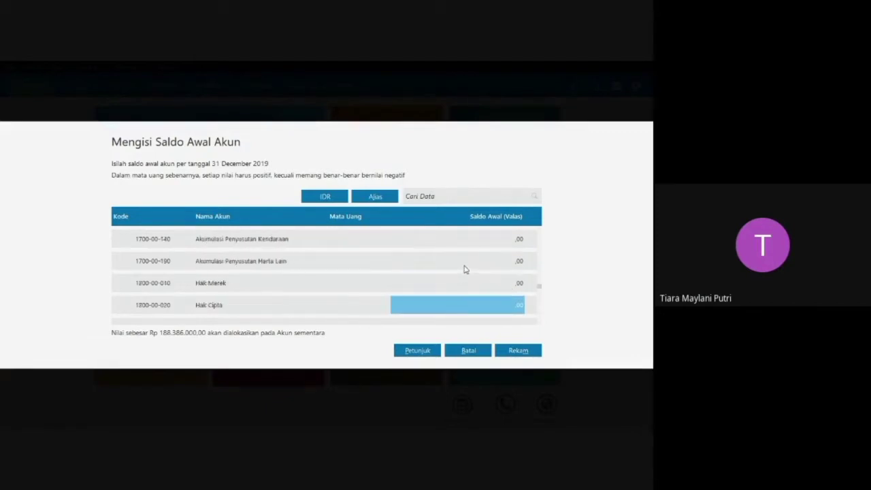
{"action": "key", "text": "Up"}
{"action": "key", "text": "Up"}
{"action": "key", "text": "Up"}
{"action": "key", "text": "Up"}
{"action": "left_click", "coordinate": [466, 238]}
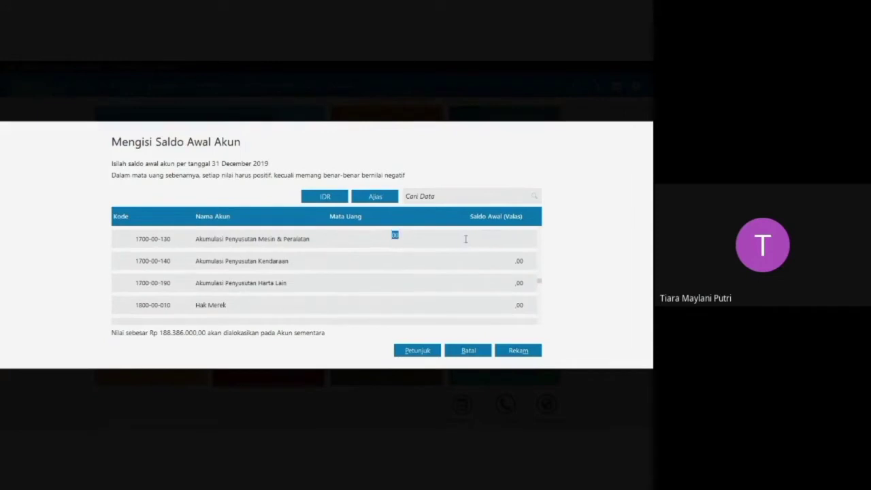
{"action": "key", "text": "BackSpace"}
{"action": "type", "text": "-2.149.0"}
{"action": "type", "text": "000"}
{"action": "key", "text": "Return"}
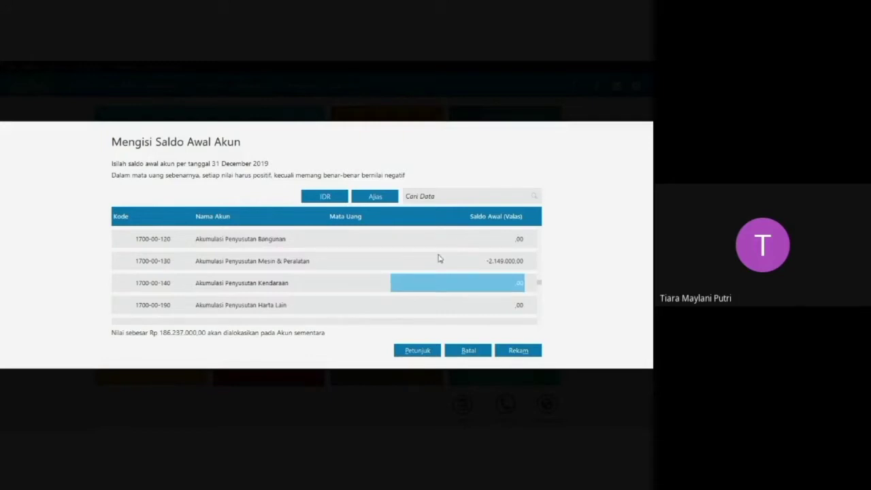
Set the opening balance of the fixed asset account Kendaraan to 181.000.000.
{"action": "scroll", "coordinate": [381, 272], "scroll_direction": "up", "scroll_amount": 3}
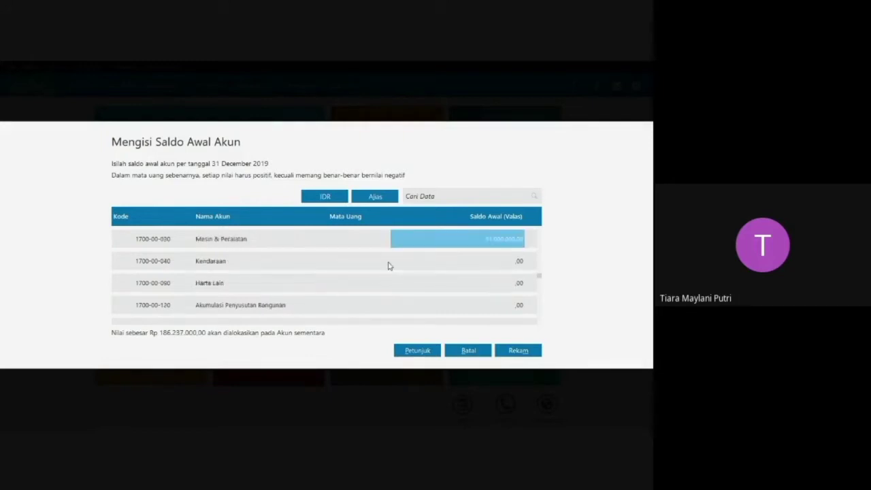
{"action": "left_click", "coordinate": [450, 261]}
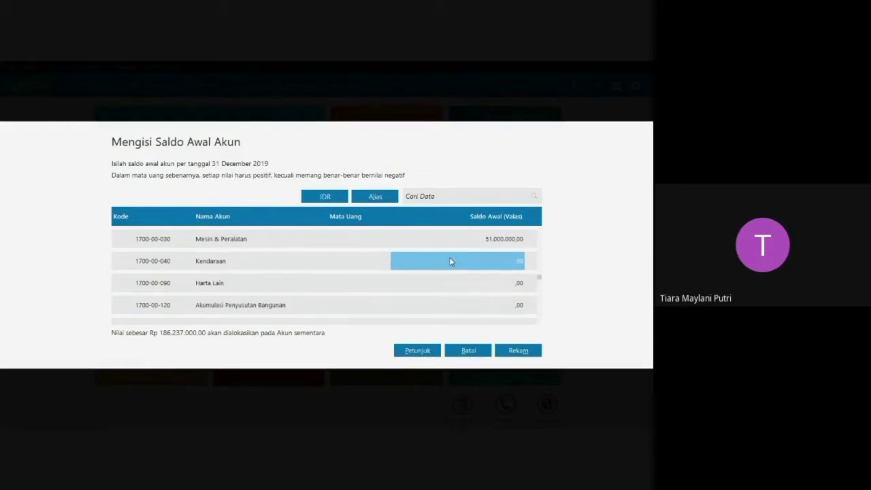
{"action": "type", "text": "18"}
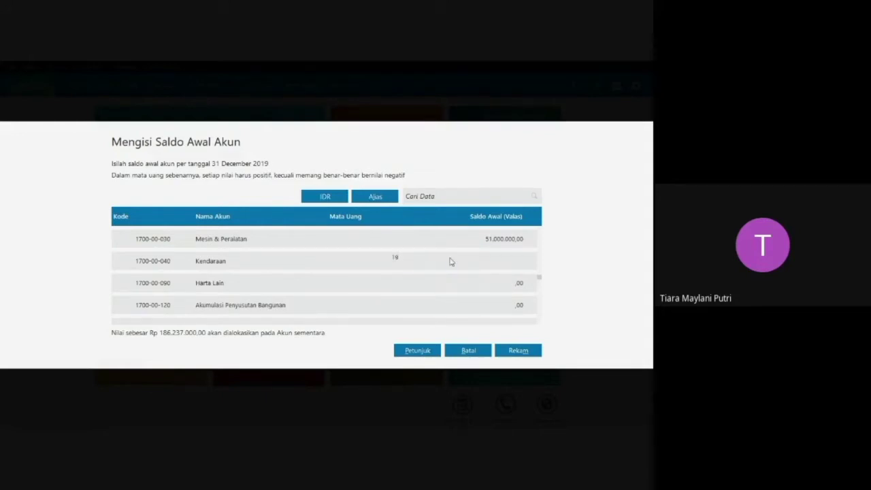
{"action": "type", "text": "1.000."}
{"action": "type", "text": "000000"}
{"action": "key", "text": "Return"}
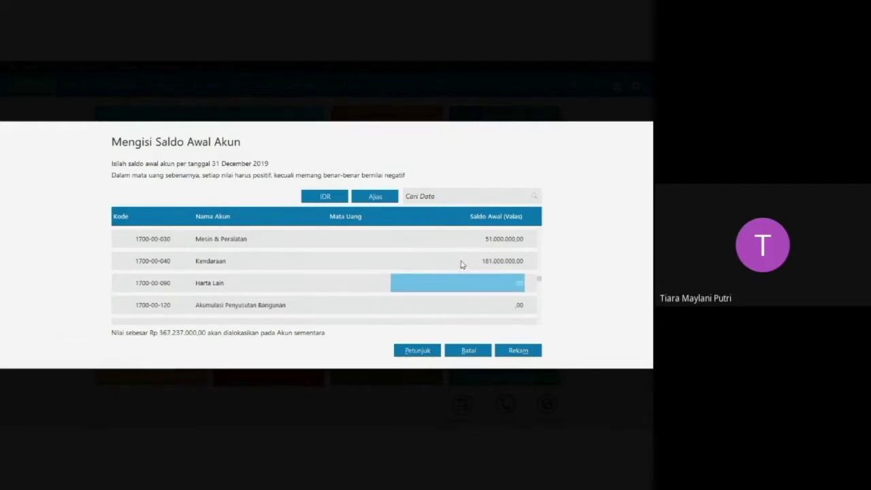
Set the opening balance of Akumulasi Penyusutan Kendaraan to -29.857.500.
{"action": "scroll", "coordinate": [422, 297], "scroll_direction": "down", "scroll_amount": 4}
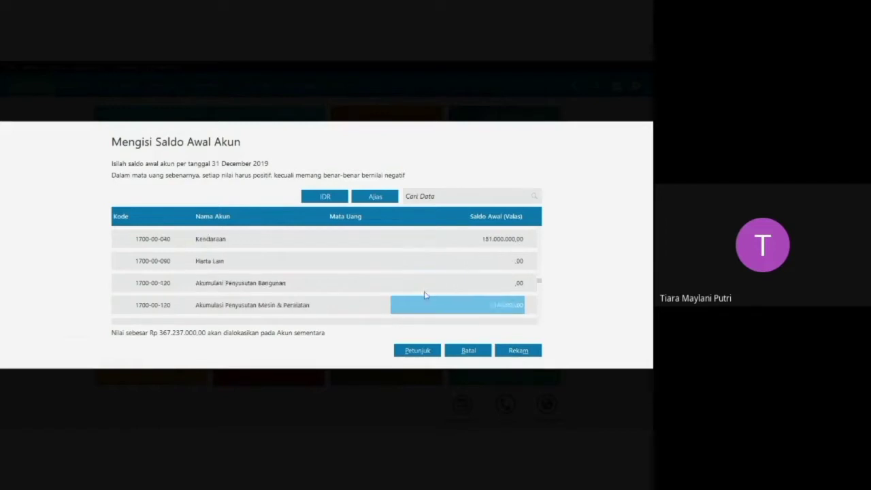
{"action": "left_click", "coordinate": [454, 271]}
{"action": "left_click", "coordinate": [455, 276]}
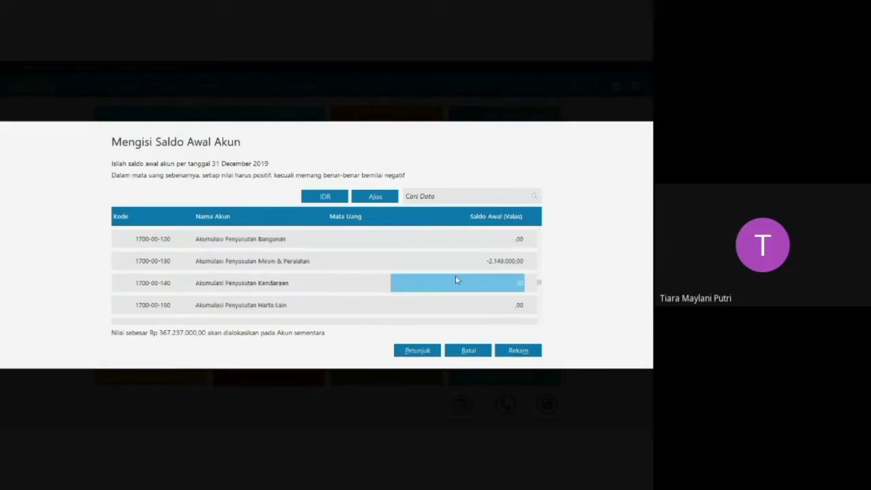
{"action": "type", "text": "-"}
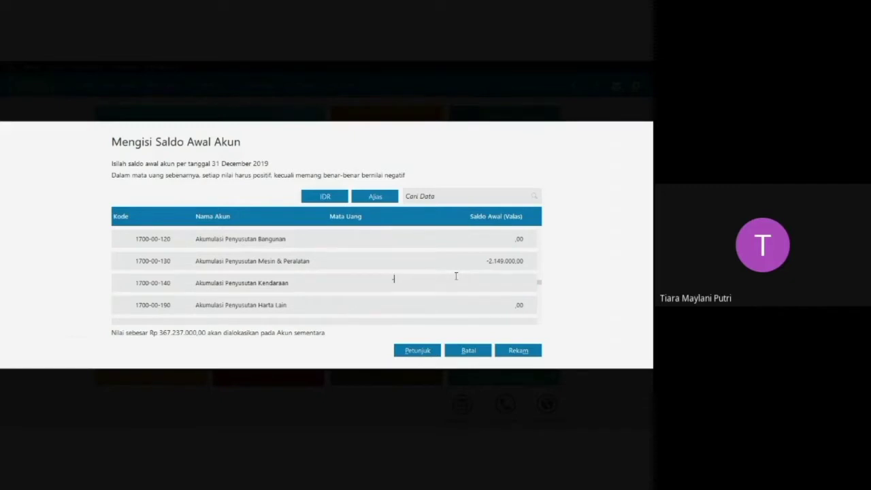
{"action": "type", "text": "28"}
{"action": "type", "text": "857"}
{"action": "type", "text": "500"}
{"action": "key", "text": "Return"}
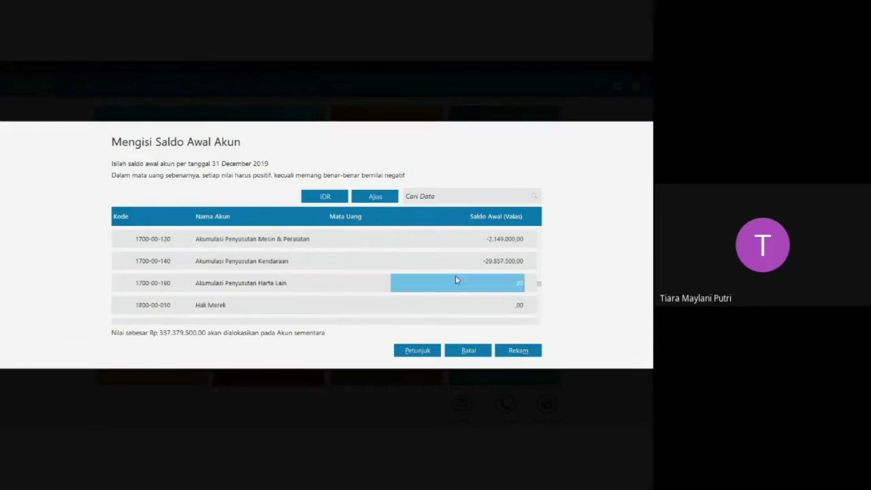
Look through the intangible asset and liability accounts in the opening balance list.
{"action": "key", "text": "Return"}
{"action": "key", "text": "Return"}
{"action": "key", "text": "Return"}
{"action": "key", "text": "Return"}
{"action": "key", "text": "Return"}
{"action": "key", "text": "Return"}
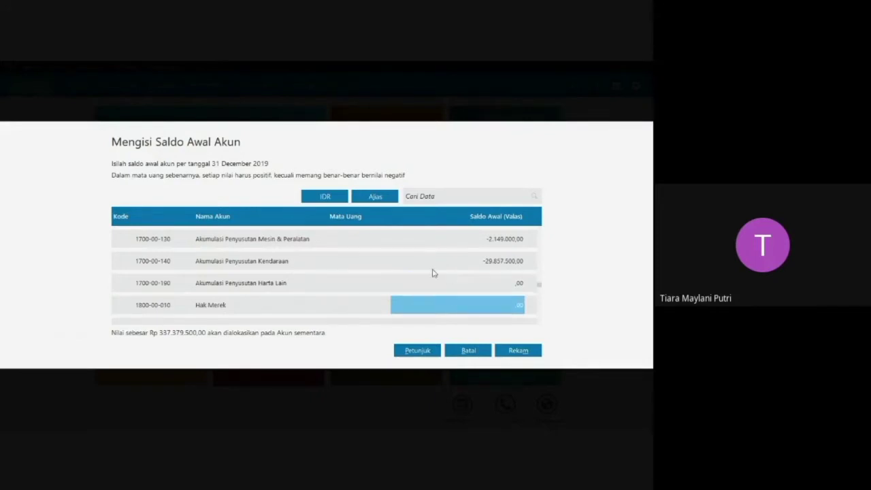
{"action": "key", "text": "Return"}
{"action": "key", "text": "Return"}
{"action": "key", "text": "Return"}
{"action": "key", "text": "Return"}
{"action": "key", "text": "Return"}
{"action": "key", "text": "Return"}
{"action": "key", "text": "Return"}
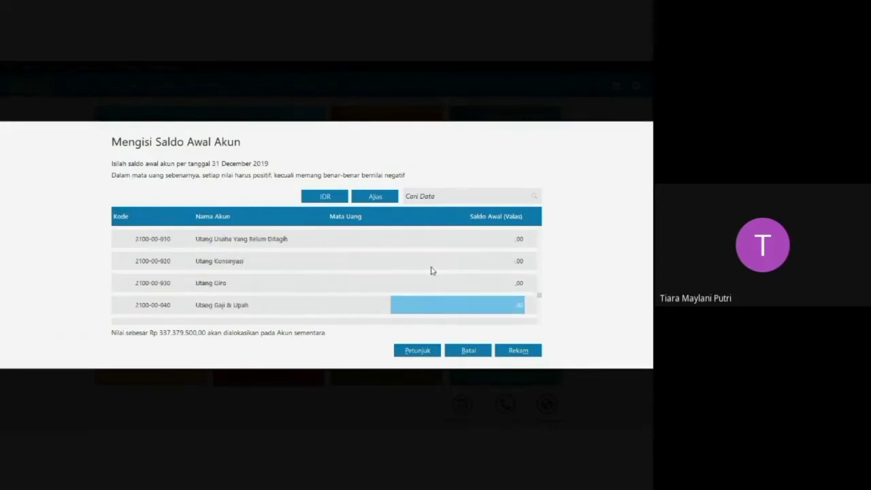
{"action": "key", "text": "Return"}
{"action": "key", "text": "Return"}
{"action": "key", "text": "Return"}
{"action": "key", "text": "Return"}
{"action": "key", "text": "Return"}
{"action": "key", "text": "Return"}
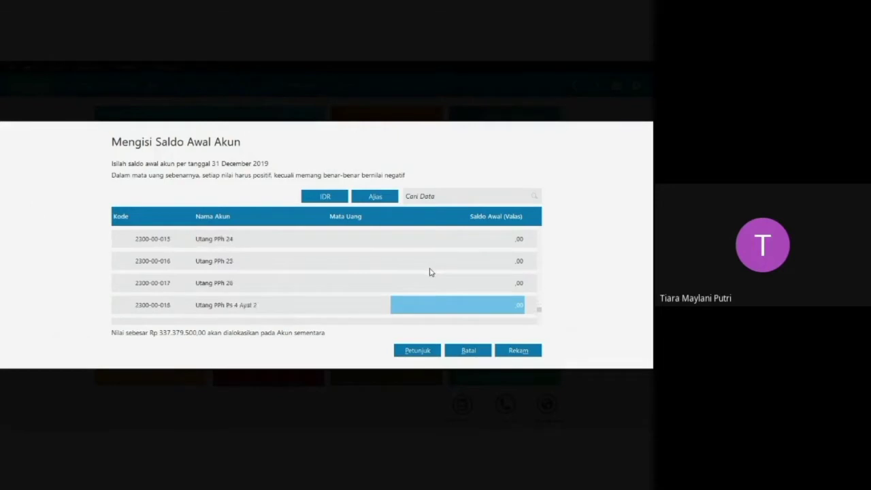
Set the opening balance of the prepaid expense account Biaya Dibayar di Muka Lain to 2.800.000.
{"action": "scroll", "coordinate": [434, 266], "scroll_direction": "up", "scroll_amount": 17}
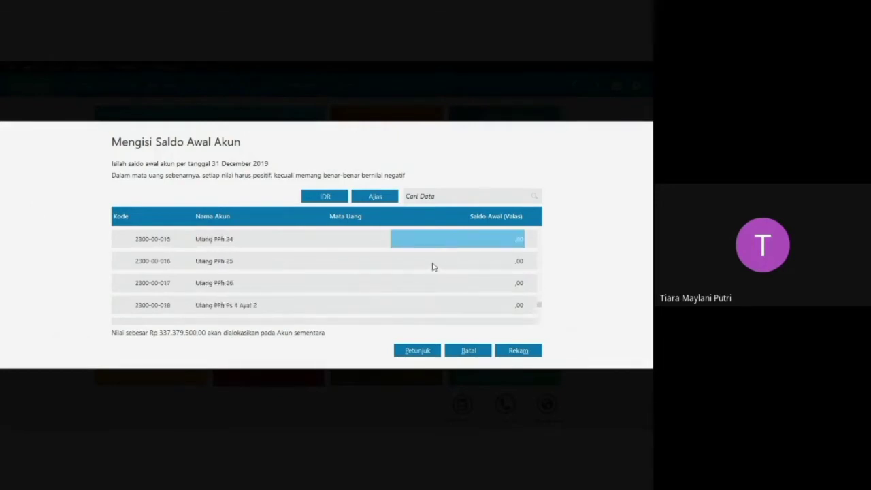
{"action": "scroll", "coordinate": [434, 266], "scroll_direction": "up", "scroll_amount": 8}
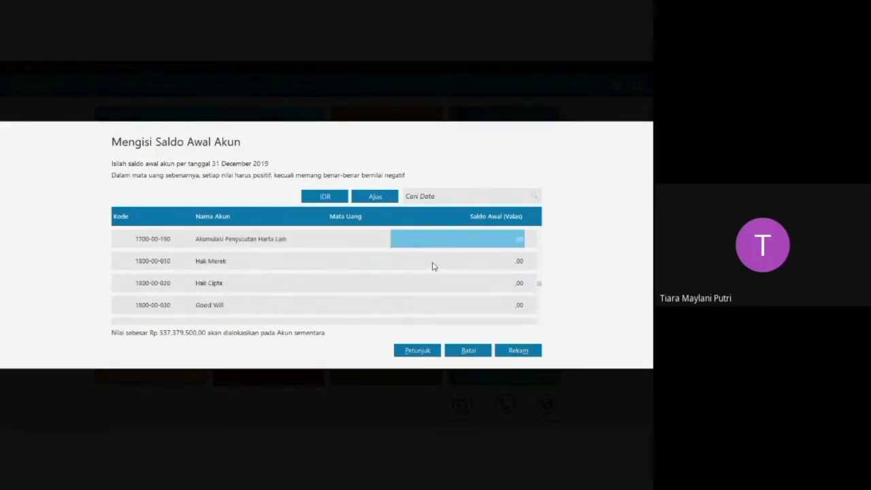
{"action": "scroll", "coordinate": [433, 268], "scroll_direction": "up", "scroll_amount": 6}
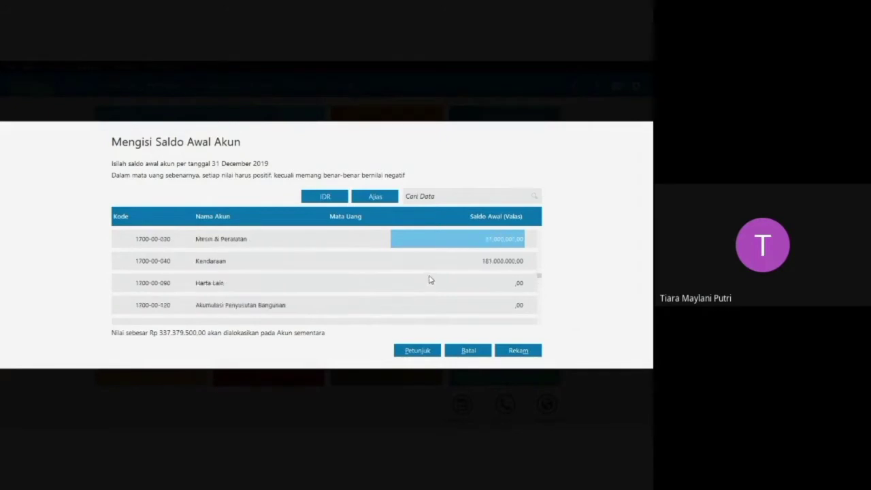
{"action": "scroll", "coordinate": [430, 277], "scroll_direction": "up", "scroll_amount": 3}
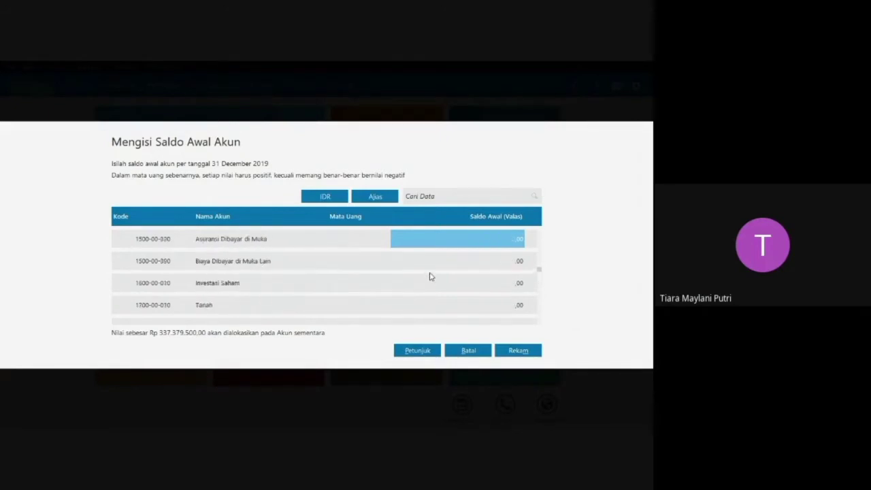
{"action": "left_click", "coordinate": [457, 262]}
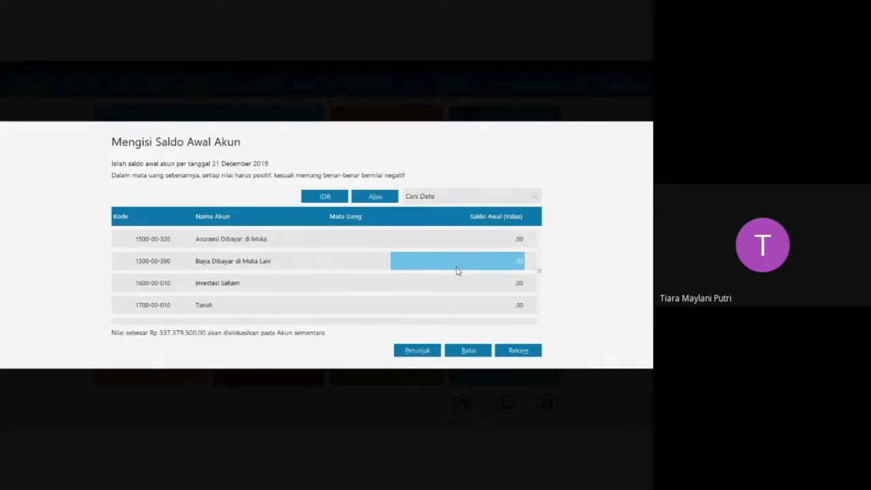
{"action": "type", "text": "2.8"}
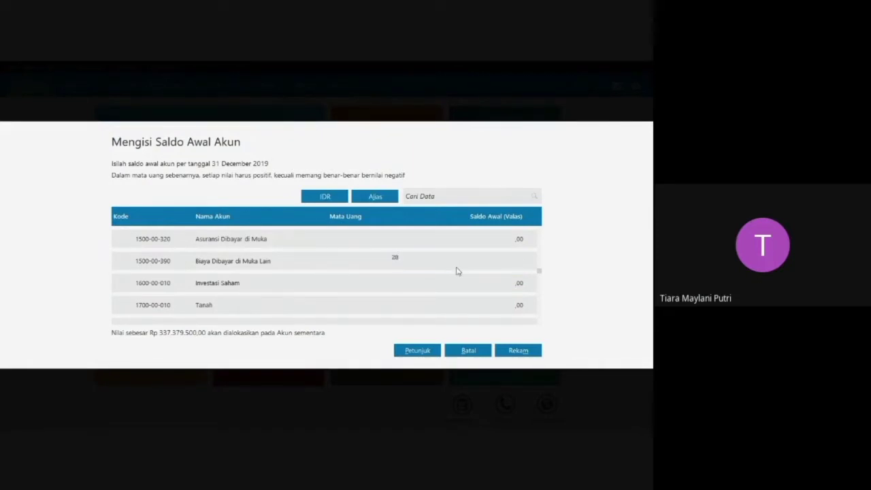
{"action": "type", "text": "00.000"}
{"action": "key", "text": "Return"}
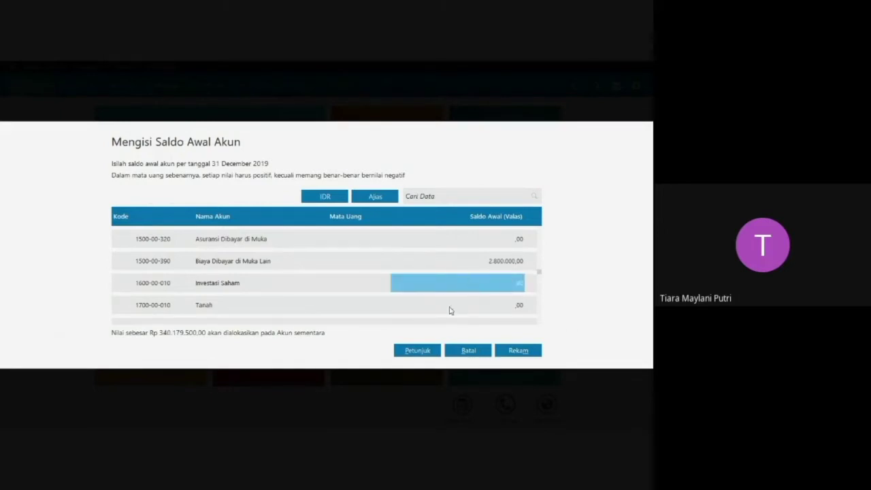
Set the opening balance of Asuransi Dibayar di Muka to 7.500.000.
{"action": "left_click", "coordinate": [475, 247]}
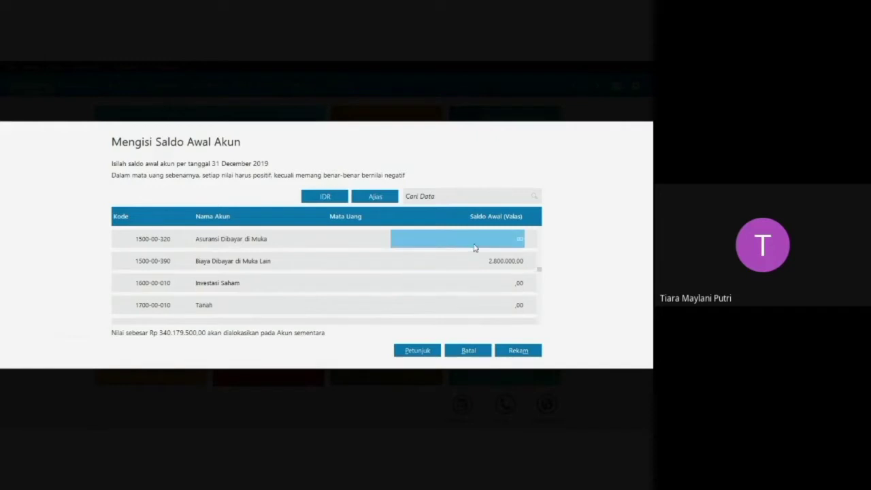
{"action": "type", "text": "7"}
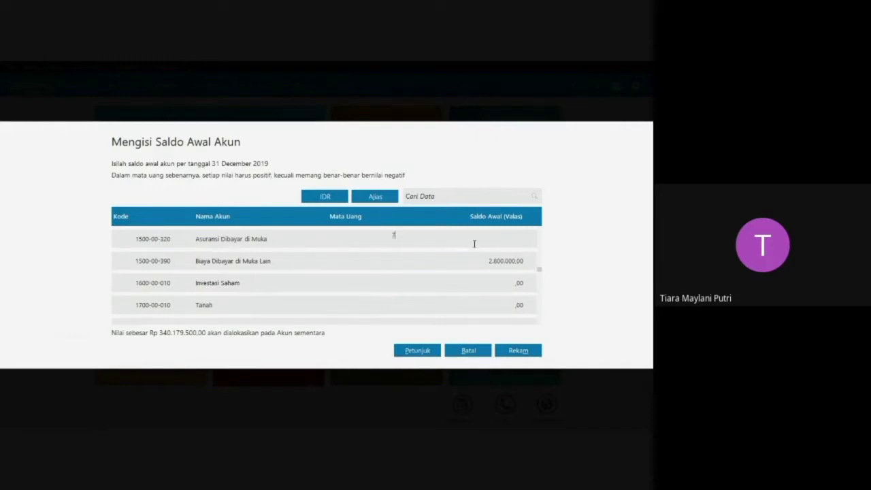
{"action": "type", "text": ".500.00000"}
{"action": "key", "text": "Return"}
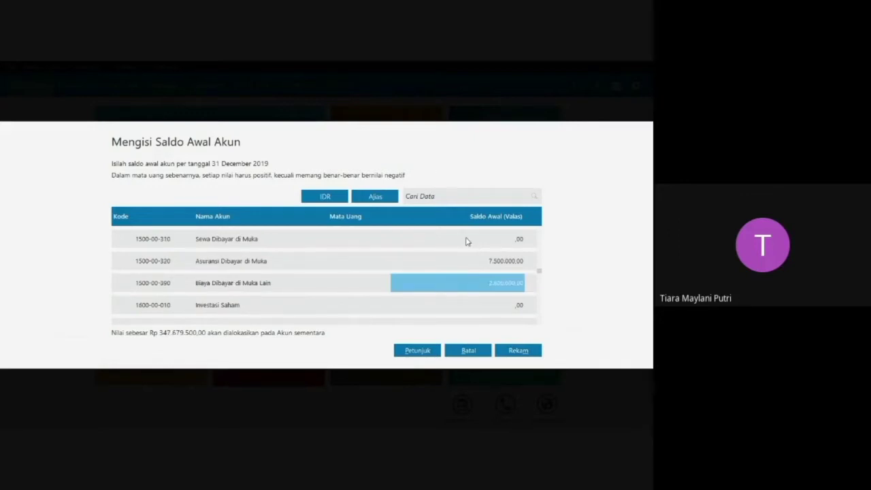
Set the opening balance of the liability account Utang Dagang to 12.600.000.
{"action": "key", "text": "Return"}
{"action": "key", "text": "Return"}
{"action": "key", "text": "Return"}
{"action": "key", "text": "Return"}
{"action": "key", "text": "Return"}
{"action": "key", "text": "Return"}
{"action": "key", "text": "Return"}
{"action": "key", "text": "Return"}
{"action": "key", "text": "Return"}
{"action": "key", "text": "Return"}
{"action": "key", "text": "Return"}
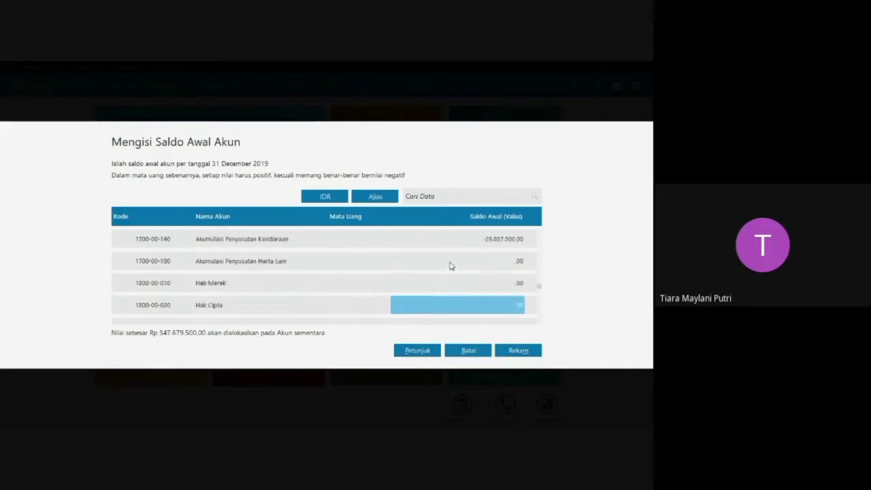
{"action": "key", "text": "Return"}
{"action": "key", "text": "Return"}
{"action": "key", "text": "Return"}
{"action": "key", "text": "Return"}
{"action": "key", "text": "Return"}
{"action": "key", "text": "Return"}
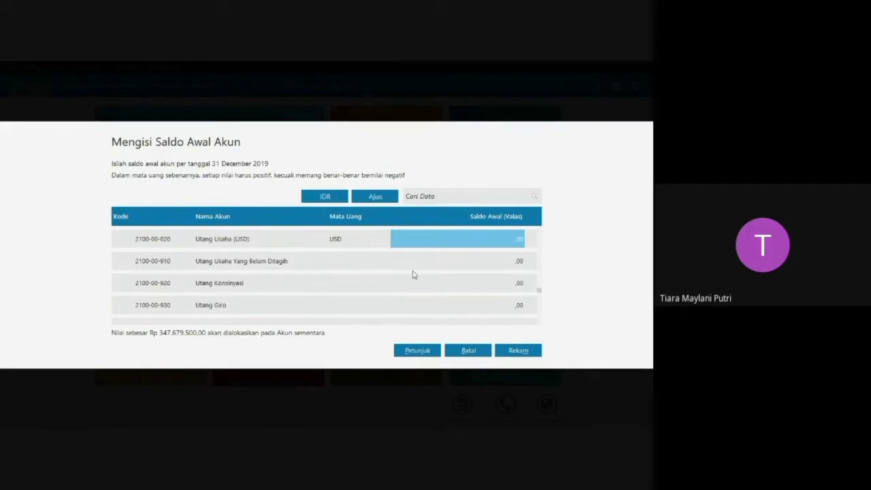
{"action": "key", "text": "Up"}
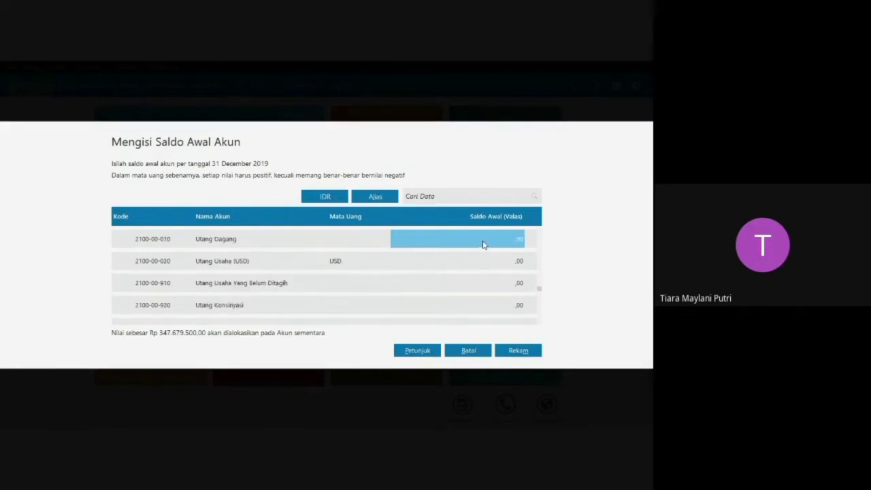
{"action": "left_click", "coordinate": [483, 243]}
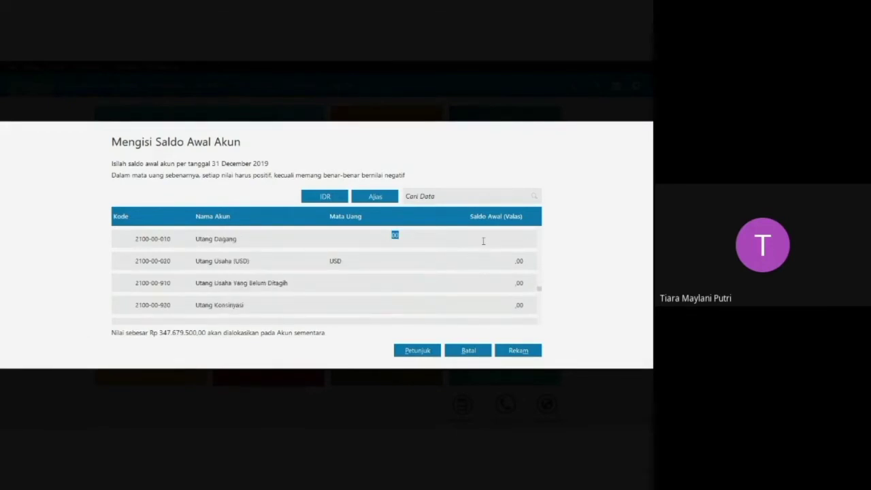
{"action": "type", "text": "12600000"}
{"action": "key", "text": "Return"}
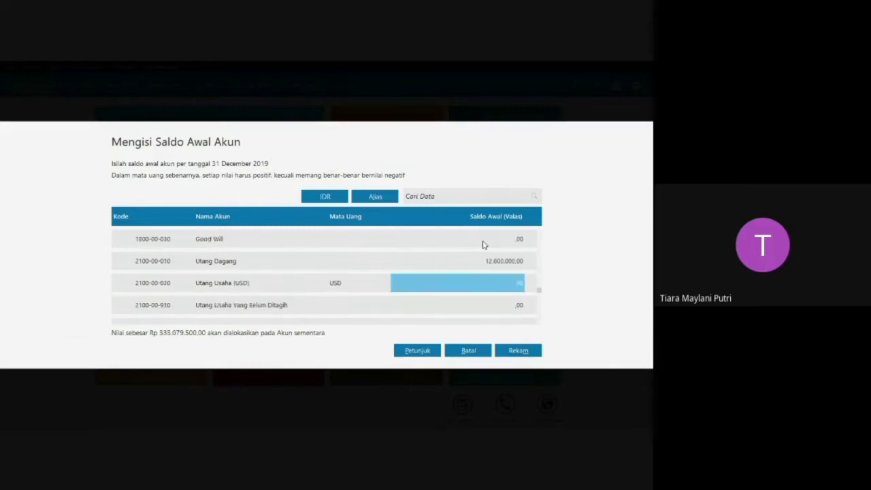
Set the opening balance of the liability account Utang Bank to 57.000.000.
{"action": "key", "text": "Return"}
{"action": "key", "text": "Return"}
{"action": "key", "text": "Return"}
{"action": "key", "text": "Return"}
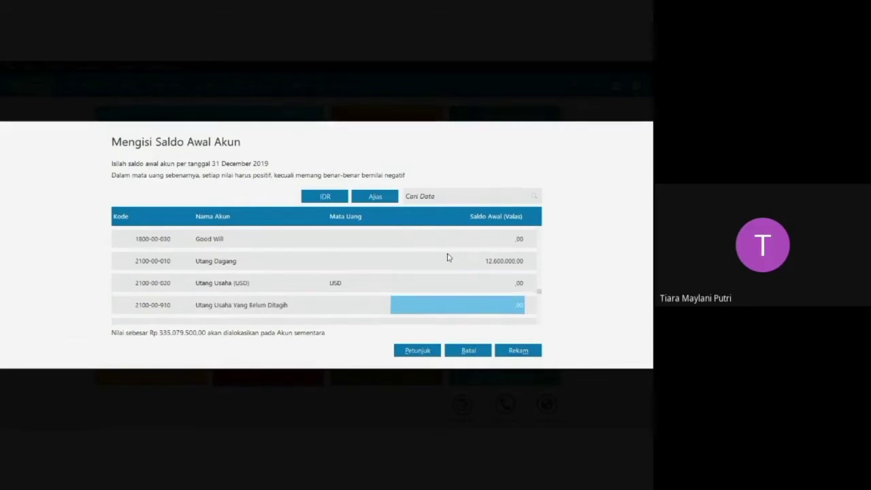
{"action": "key", "text": "Return"}
{"action": "key", "text": "Return"}
{"action": "key", "text": "Return"}
{"action": "key", "text": "Return"}
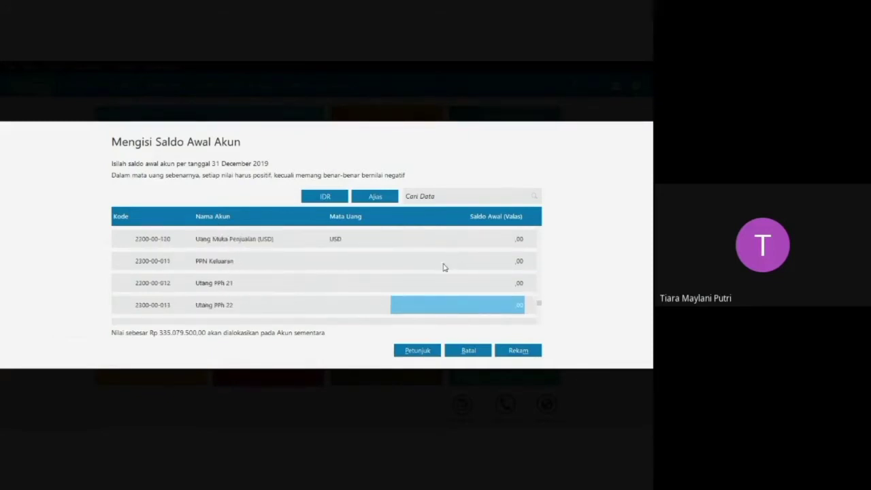
{"action": "key", "text": "Down"}
{"action": "key", "text": "Down"}
{"action": "key", "text": "Down"}
{"action": "key", "text": "Down"}
{"action": "key", "text": "Down"}
{"action": "key", "text": "Down"}
{"action": "key", "text": "Down"}
{"action": "key", "text": "Up"}
{"action": "key", "text": "Up"}
{"action": "key", "text": "Up"}
{"action": "key", "text": "Up"}
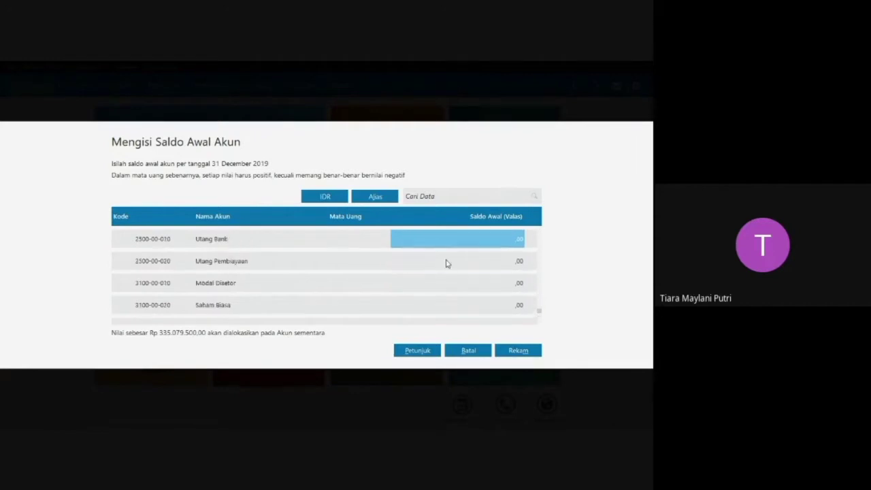
{"action": "left_click", "coordinate": [471, 242]}
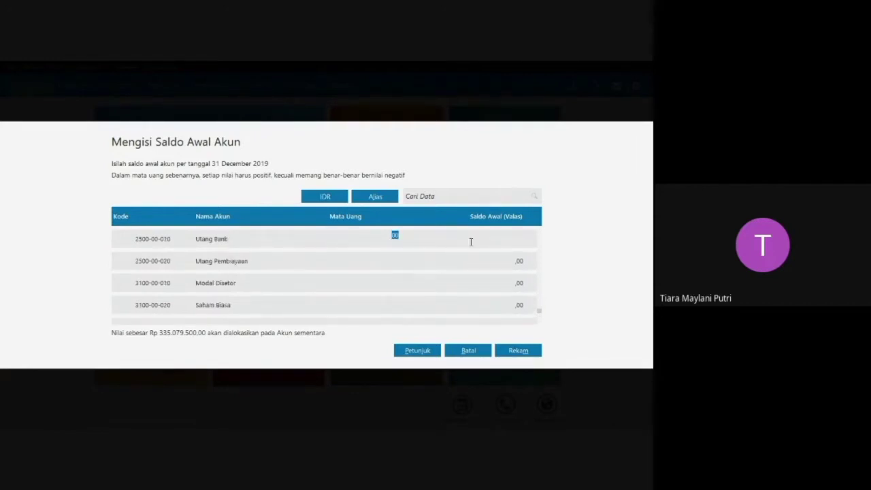
{"action": "type", "text": "57."}
{"action": "type", "text": "000.00"}
{"action": "type", "text": "0"}
{"action": "key", "text": "Return"}
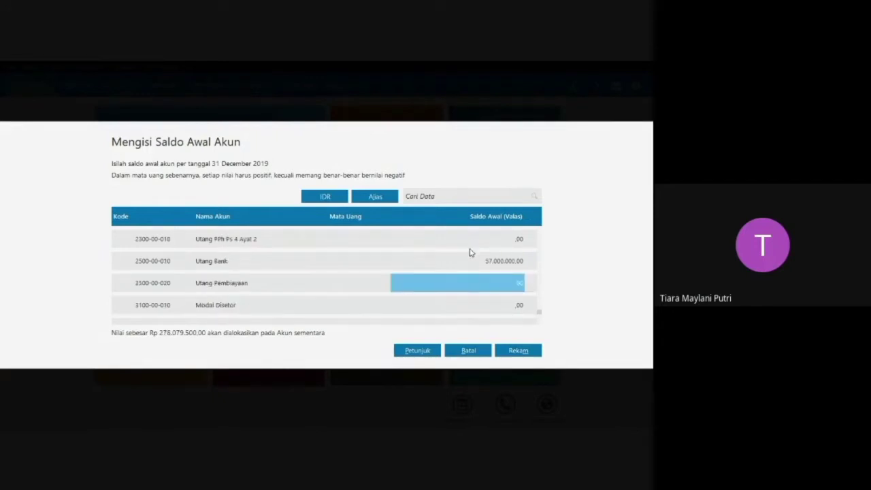
Set the opening balance of the equity account Modal Disetor to 221.179.000.
{"action": "scroll", "coordinate": [467, 292], "scroll_direction": "down", "scroll_amount": 3}
{"action": "left_click", "coordinate": [460, 260]}
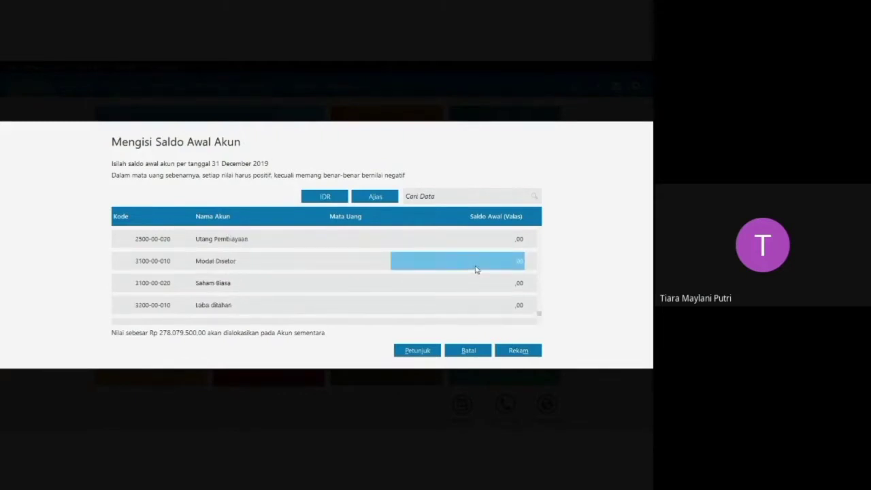
{"action": "type", "text": "22"}
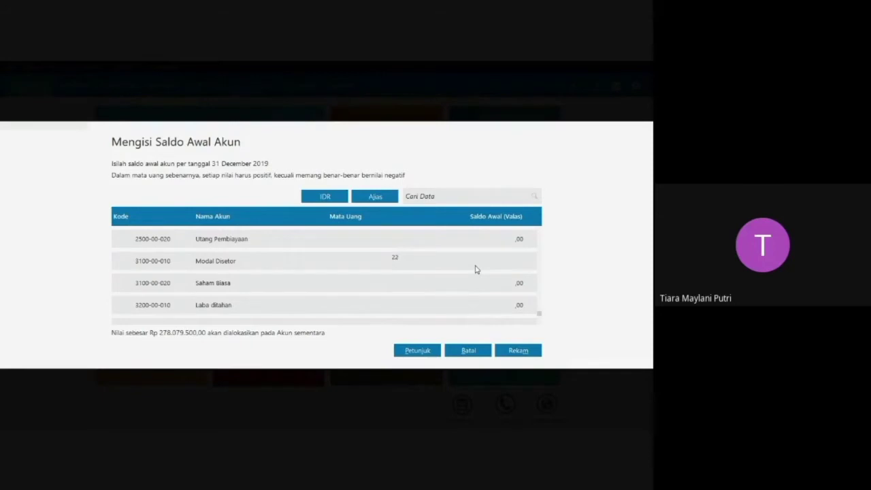
{"action": "type", "text": "3"}
{"action": "type", "text": "1790"}
{"action": "type", "text": "00"}
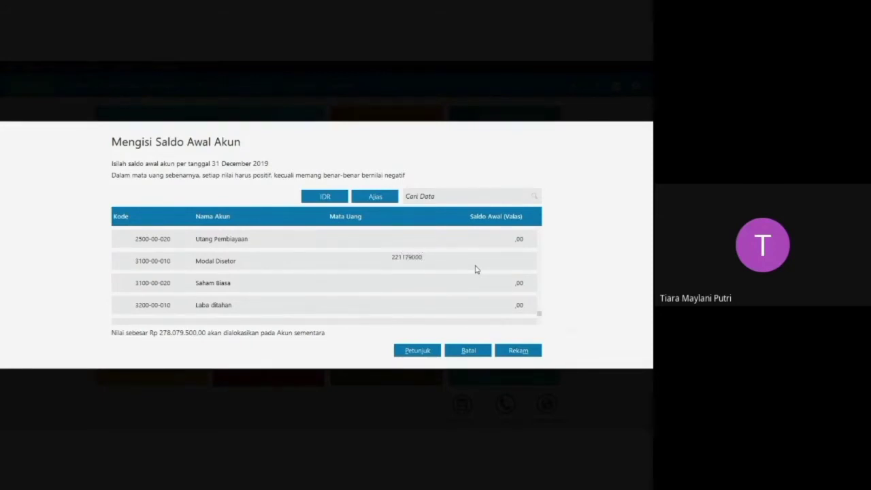
{"action": "key", "text": "Return"}
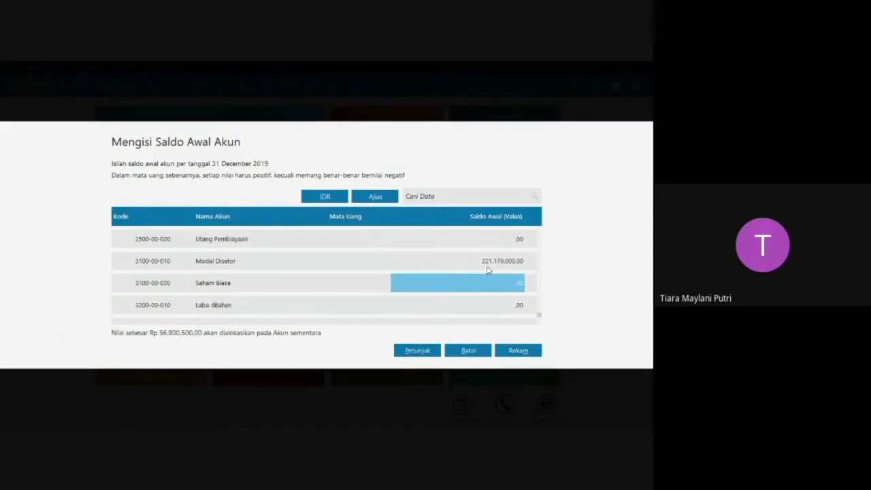
Set the opening balance of the retained earnings account Laba ditahan to 37.560.000.
{"action": "left_click", "coordinate": [457, 301]}
{"action": "left_click", "coordinate": [475, 310]}
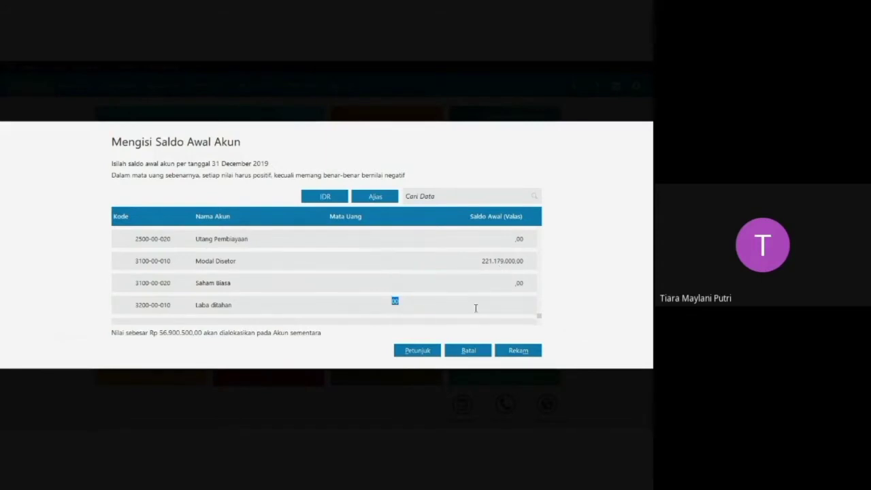
{"action": "type", "text": "37560000"}
{"action": "key", "text": "Return"}
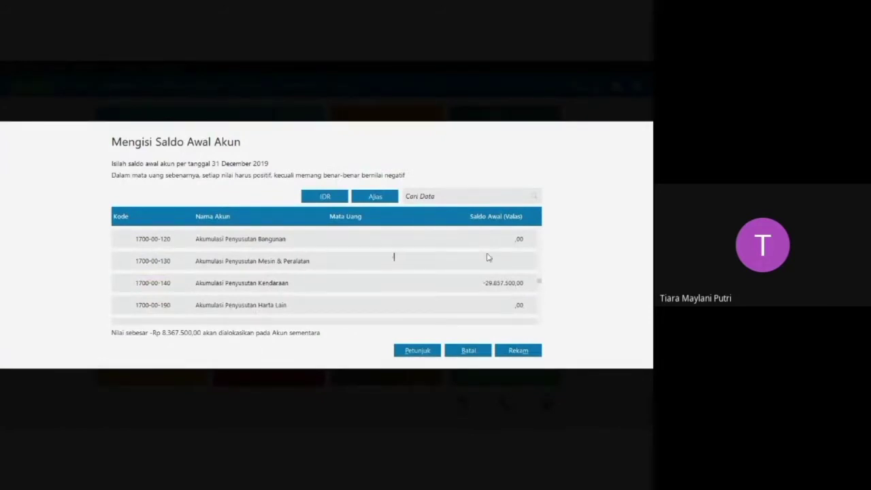
Set the opening balance of Akumulasi Penyusutan Mesin & Peralatan to -21.490.000 and record all account opening balances.
{"action": "type", "text": "-21490000"}
{"action": "key", "text": "Return"}
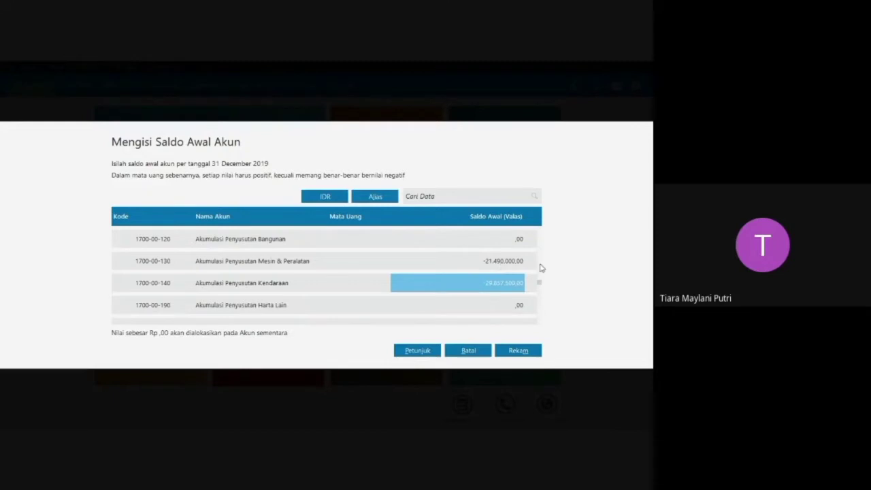
{"action": "scroll", "coordinate": [454, 251], "scroll_direction": "down", "scroll_amount": 2}
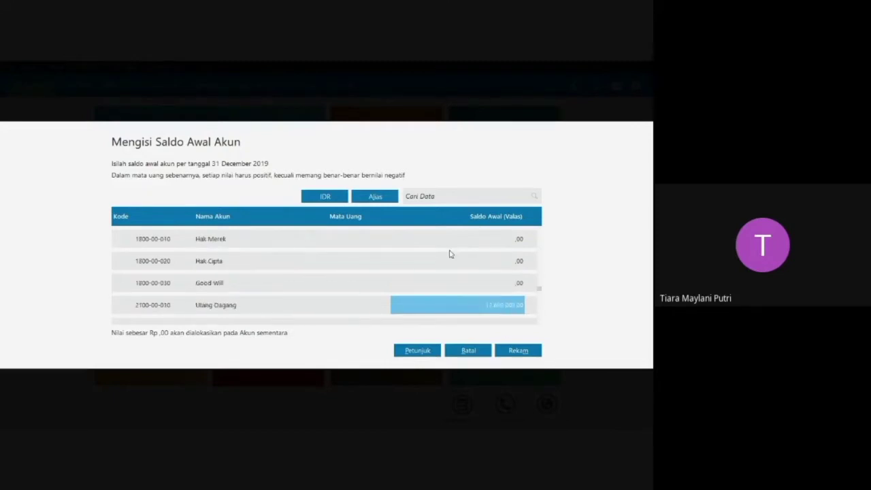
{"action": "left_click", "coordinate": [521, 352]}
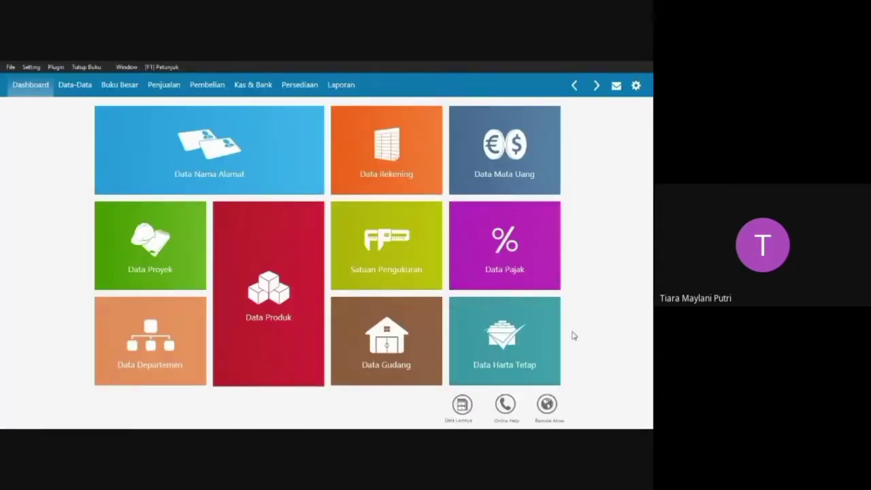
{"action": "mouse_move", "coordinate": [407, 179]}
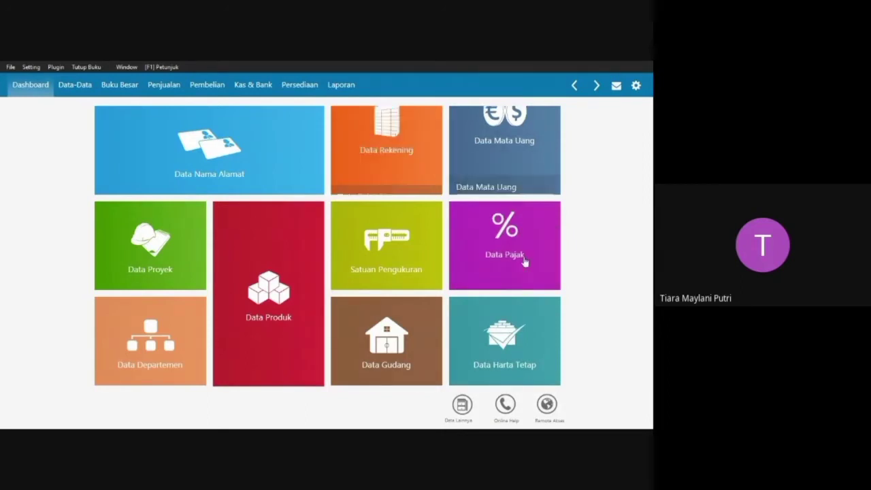
{"action": "mouse_move", "coordinate": [516, 249]}
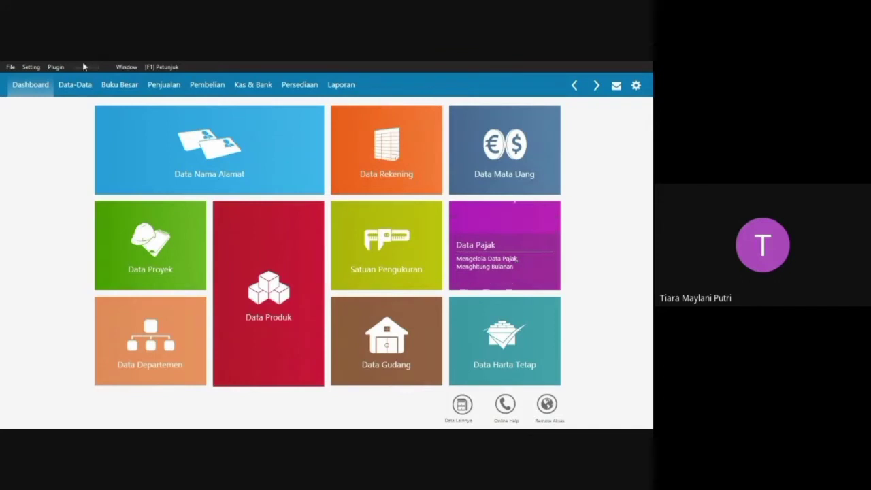
{"action": "left_click", "coordinate": [32, 68]}
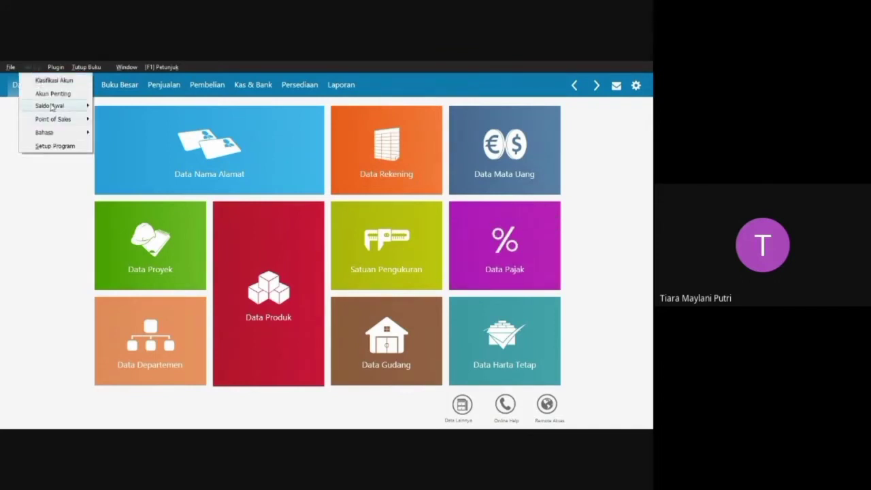
{"action": "mouse_move", "coordinate": [51, 107]}
{"action": "left_click", "coordinate": [41, 216]}
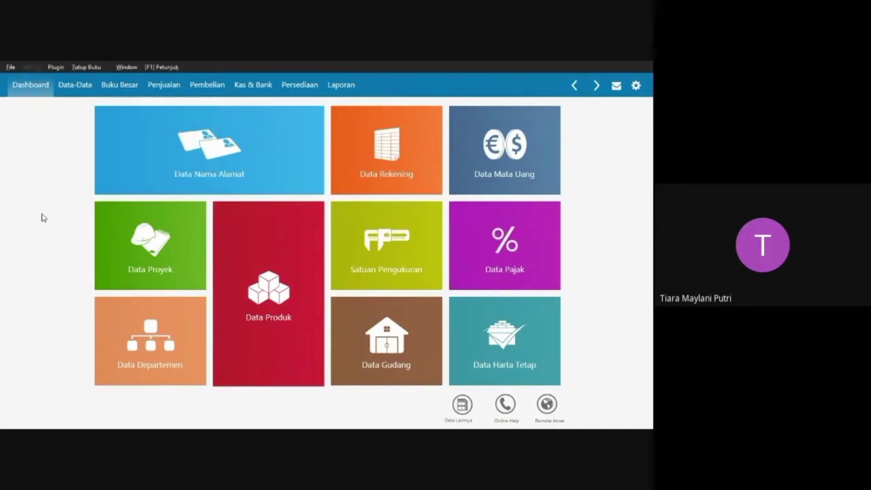
Open the Data Nama Alamat list and start a new name and address record.
{"action": "mouse_move", "coordinate": [219, 175]}
{"action": "left_click", "coordinate": [230, 151]}
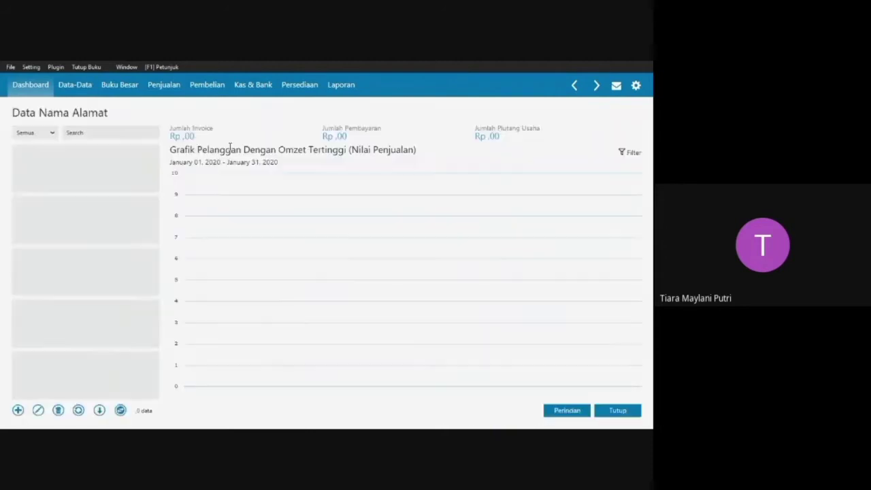
{"action": "left_click", "coordinate": [19, 411]}
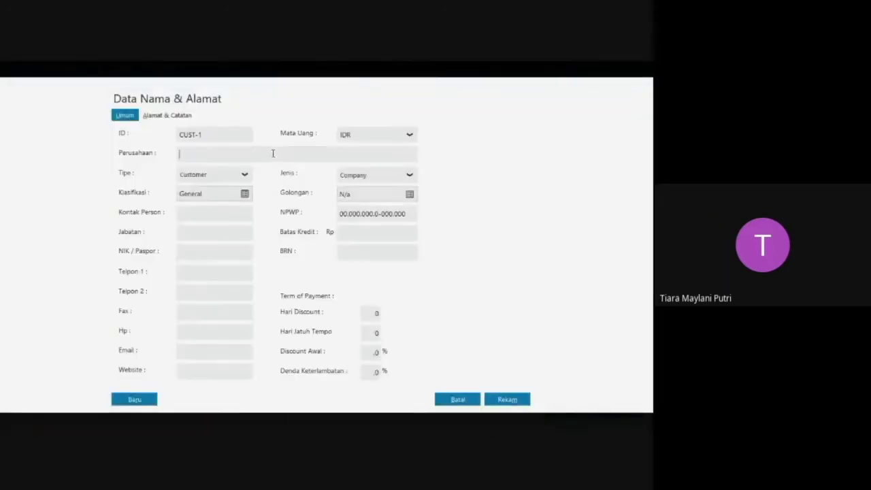
{"action": "key", "text": "Escape"}
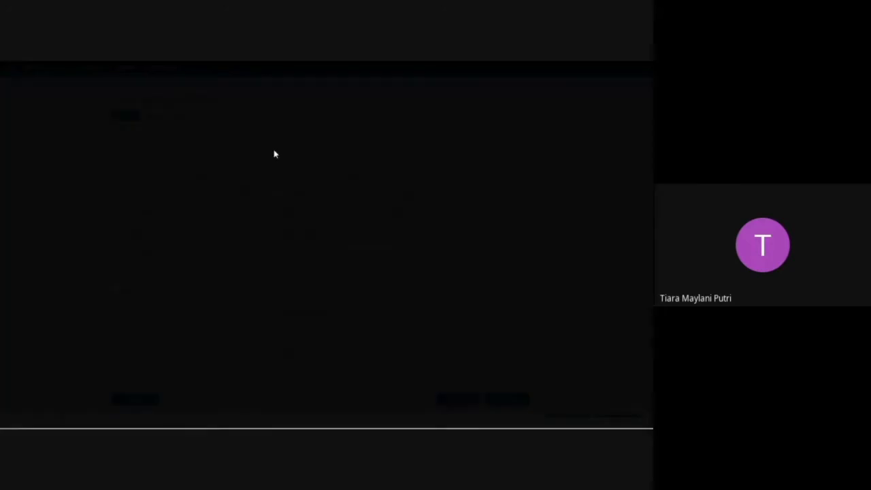
Switch to the PT PELITA CAHYA Word document and examine the Piutang and Utang tables for the customer and vendor details.
{"action": "key", "text": "super+Tab"}
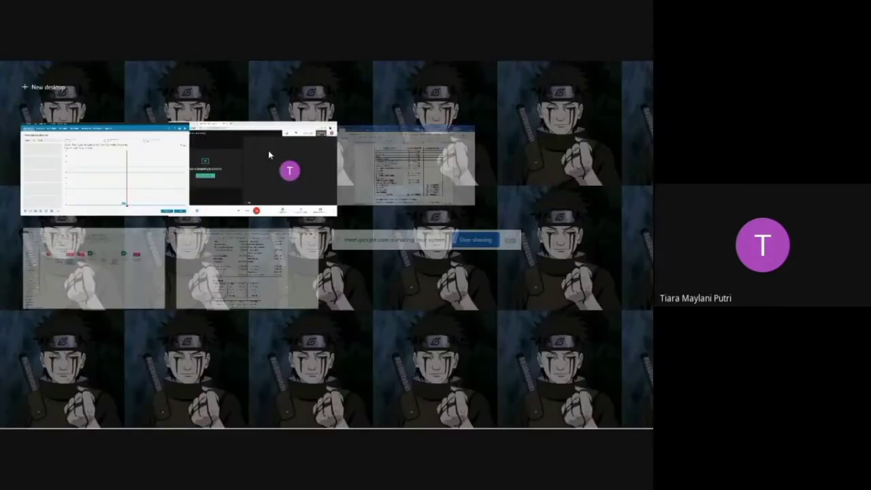
{"action": "left_click", "coordinate": [396, 170]}
{"action": "scroll", "coordinate": [307, 256], "scroll_direction": "down", "scroll_amount": 1}
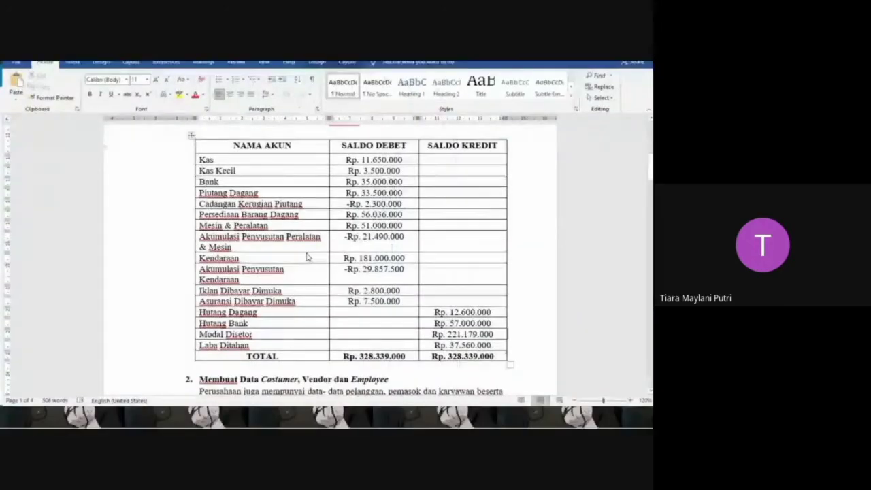
{"action": "scroll", "coordinate": [313, 238], "scroll_direction": "down", "scroll_amount": 5}
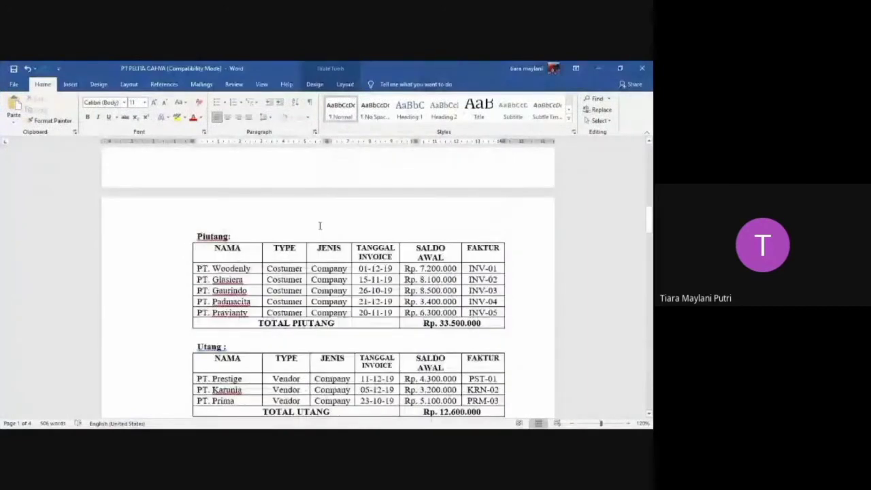
{"action": "scroll", "coordinate": [320, 225], "scroll_direction": "down", "scroll_amount": 5}
{"action": "scroll", "coordinate": [183, 315], "scroll_direction": "up", "scroll_amount": 3}
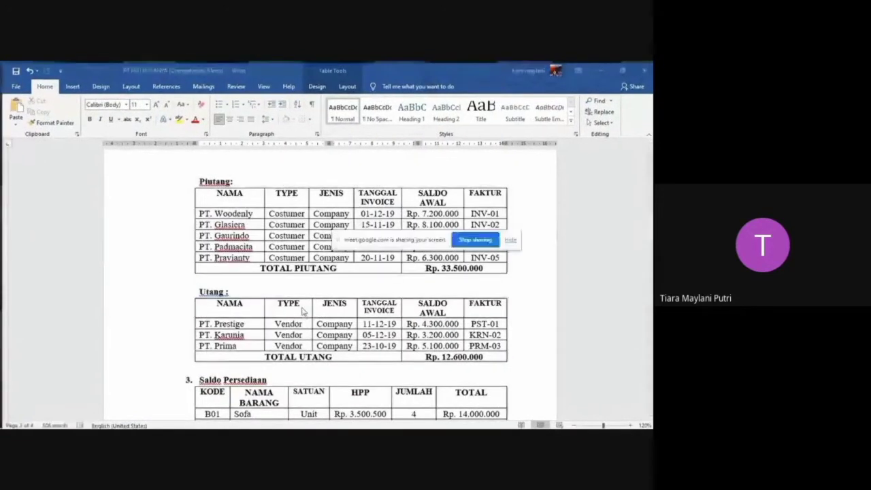
{"action": "key", "text": "super+Tab"}
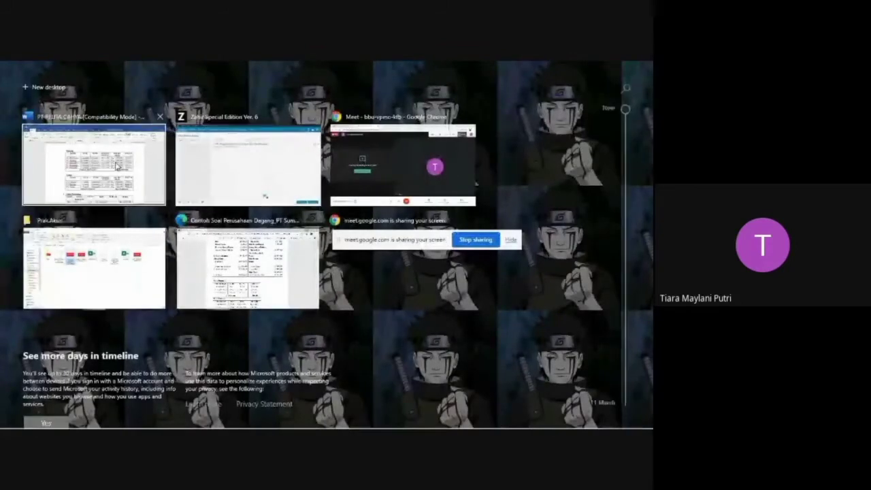
{"action": "left_click", "coordinate": [117, 166]}
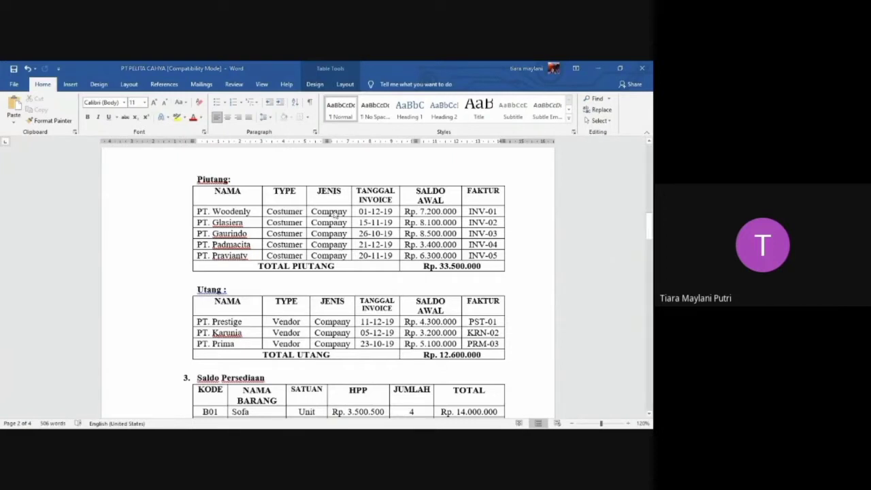
{"action": "left_click_drag", "start_coordinate": [310, 68], "coordinate": [310, 85]}
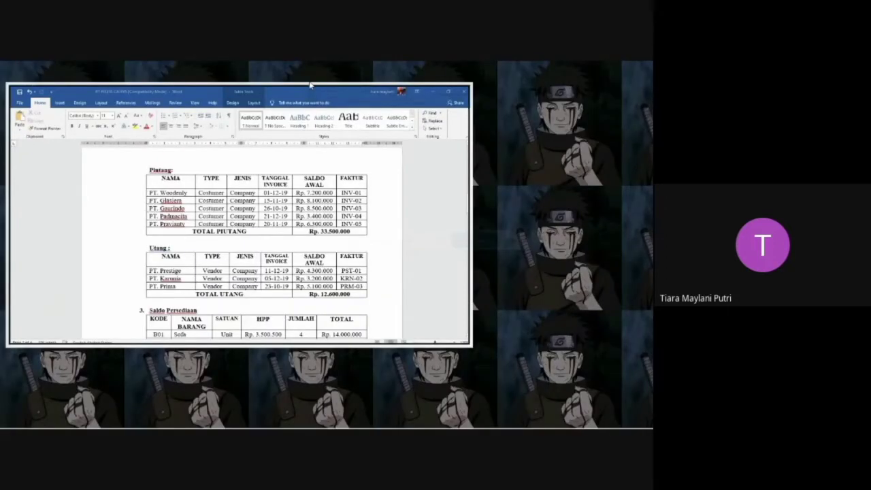
Switch back to Zahir, enter PT Woodenly as the company of customer CUST-1, and save it by starting a new record.
{"action": "left_click", "coordinate": [235, 171]}
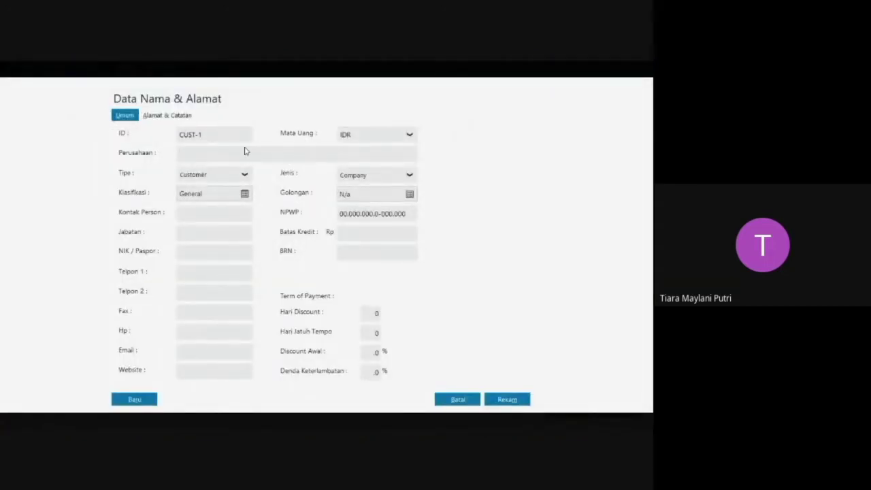
{"action": "type", "text": "P"}
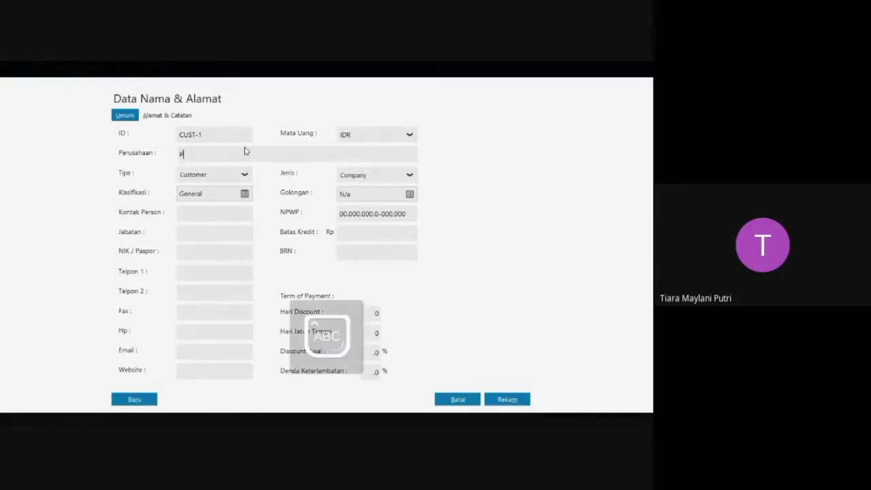
{"action": "type", "text": "T Woodenly"}
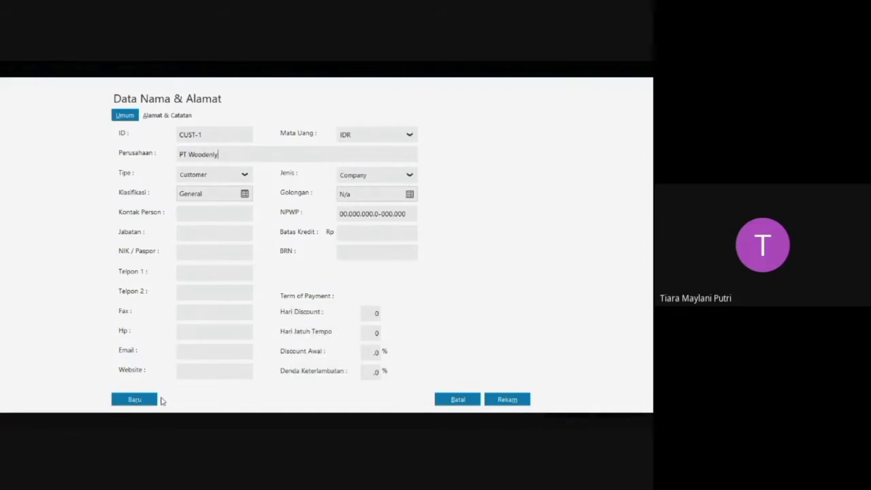
{"action": "left_click", "coordinate": [153, 403]}
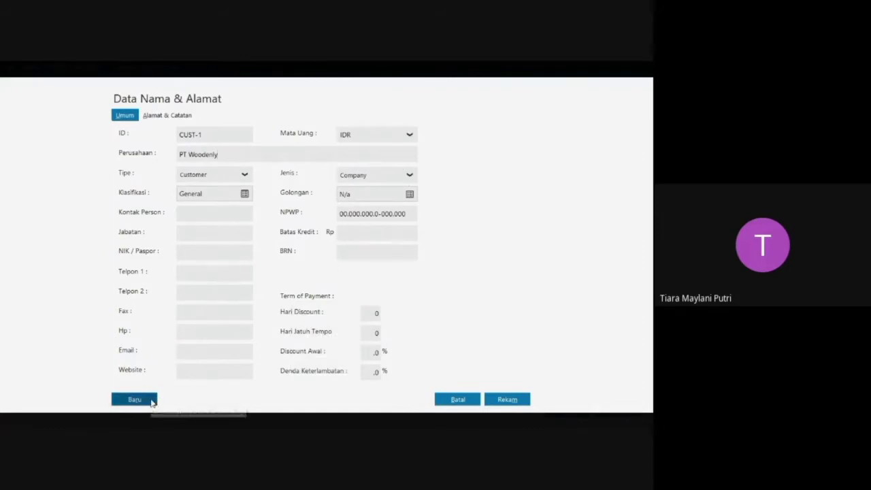
{"action": "left_click", "coordinate": [151, 400]}
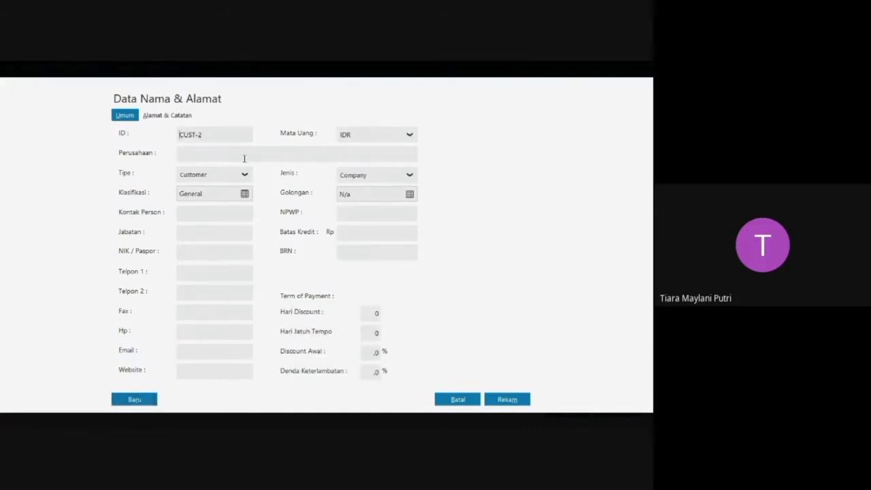
Enter PT Glasiera as the company of customer CUST-2 and save it by starting another record.
{"action": "key", "text": "Caps_Lock"}
{"action": "type", "text": "PT "}
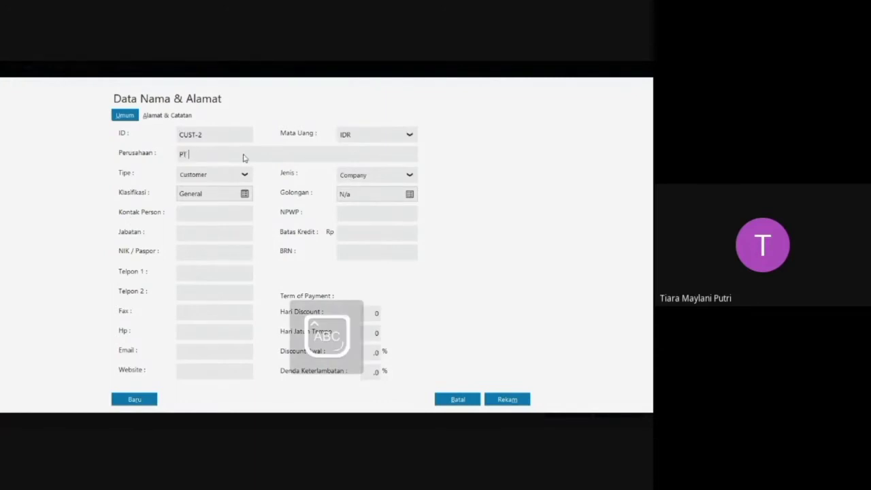
{"action": "type", "text": "G"}
{"action": "key", "text": "Caps_Lock"}
{"action": "type", "text": "lasiera"}
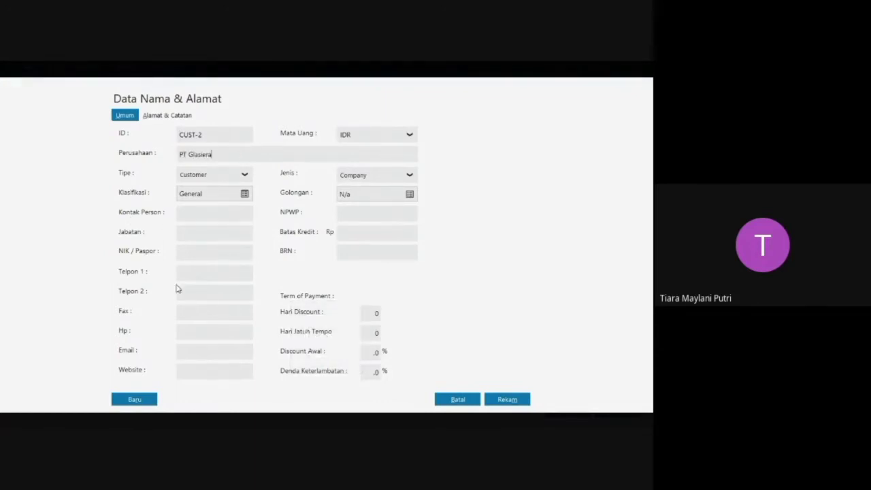
{"action": "left_click", "coordinate": [134, 398]}
Enter PT Gaurindo as the company of customer CUST-3 and save it by starting another record.
{"action": "left_click", "coordinate": [252, 153]}
{"action": "key", "text": "Caps_Lock"}
{"action": "type", "text": "P"}
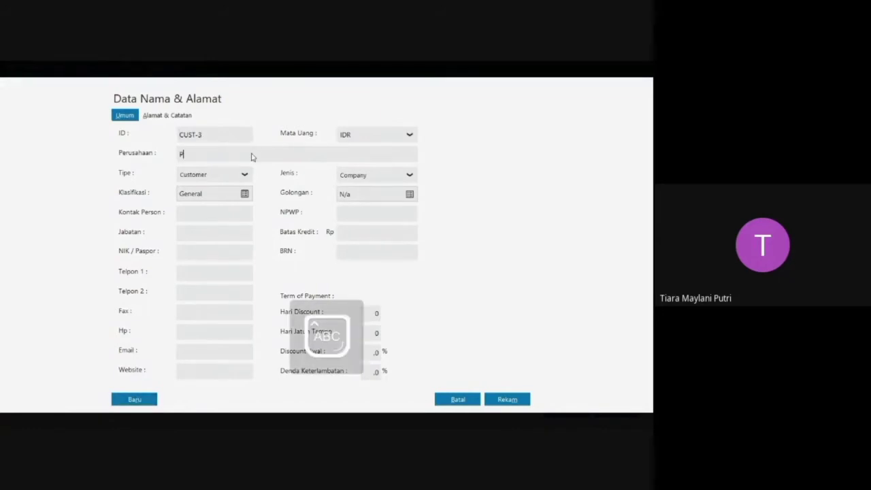
{"action": "type", "text": "T G"}
{"action": "key", "text": "Caps_Lock"}
{"action": "type", "text": "aurindo"}
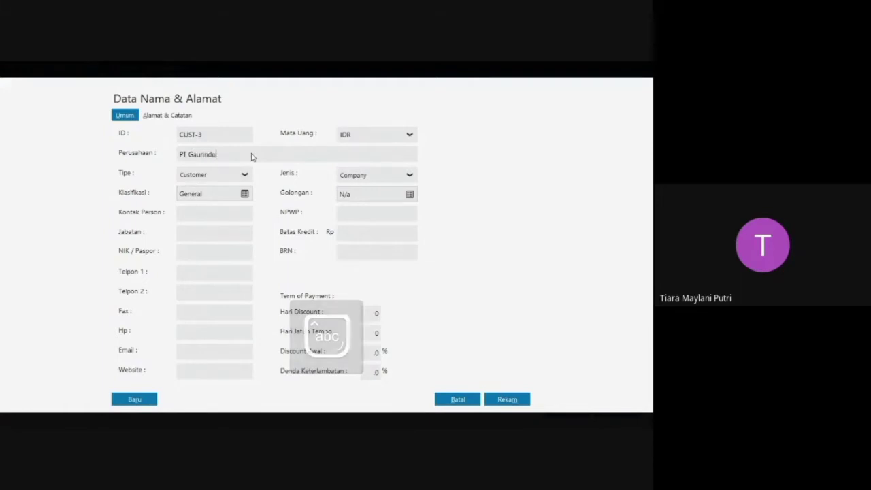
{"action": "left_click", "coordinate": [137, 403]}
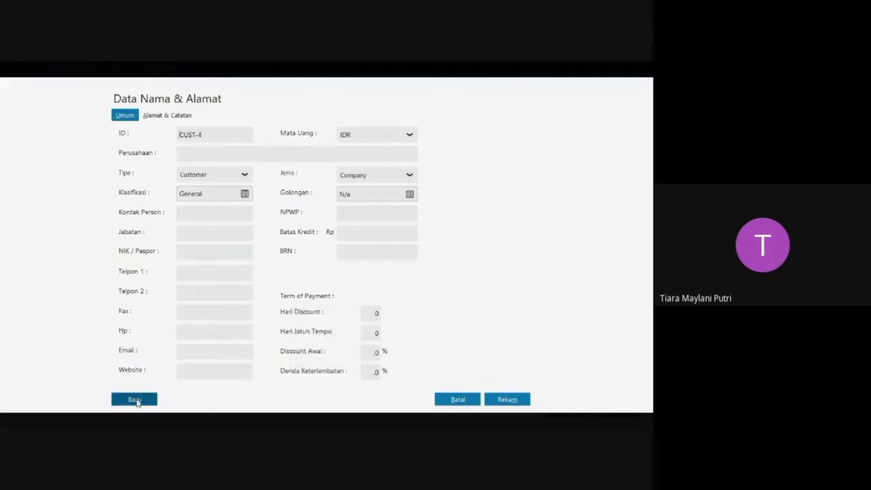
Enter PT Padmacita as the company of the new customer record and save it by starting another record.
{"action": "left_click", "coordinate": [229, 156]}
{"action": "key", "text": "Caps_Lock"}
{"action": "type", "text": "PT P"}
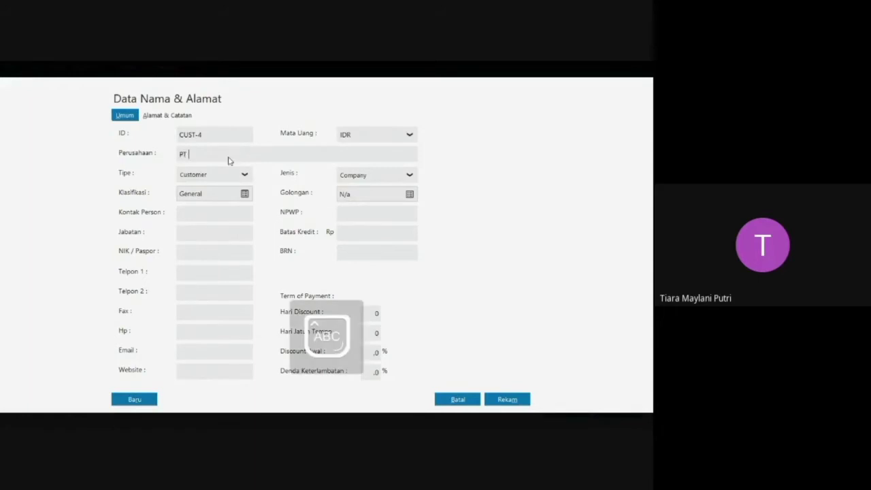
{"action": "key", "text": "Caps_Lock"}
{"action": "type", "text": "admadita"}
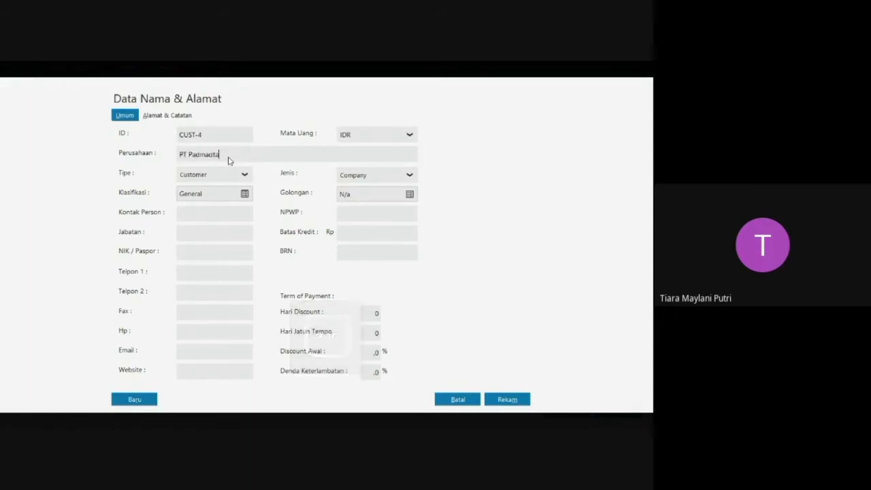
{"action": "left_click", "coordinate": [129, 404]}
Enter PT Pravianty as the company of the next customer, save the record, and proceed without a complete NPWP/NIK.
{"action": "key", "text": "Caps_Lock"}
{"action": "type", "text": "PT P"}
{"action": "key", "text": "Caps_Lock"}
{"action": "type", "text": "Ravie"}
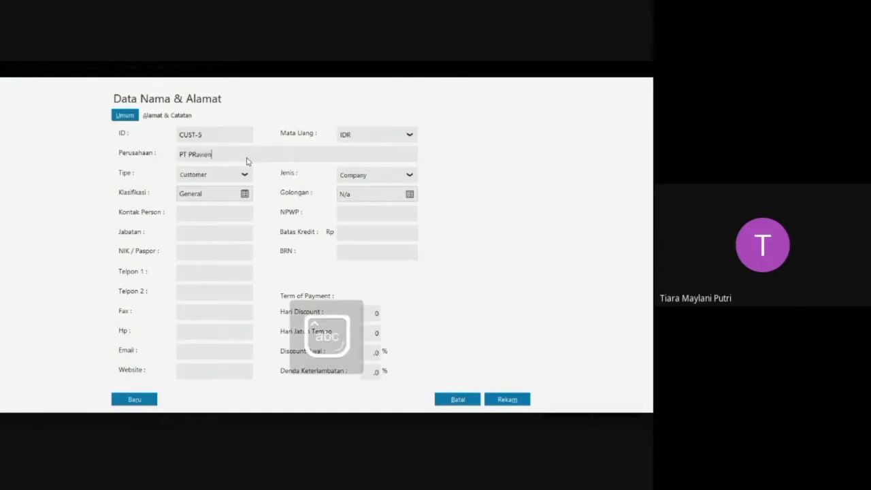
{"action": "type", "text": "n"}
{"action": "key", "text": "BackSpace"}
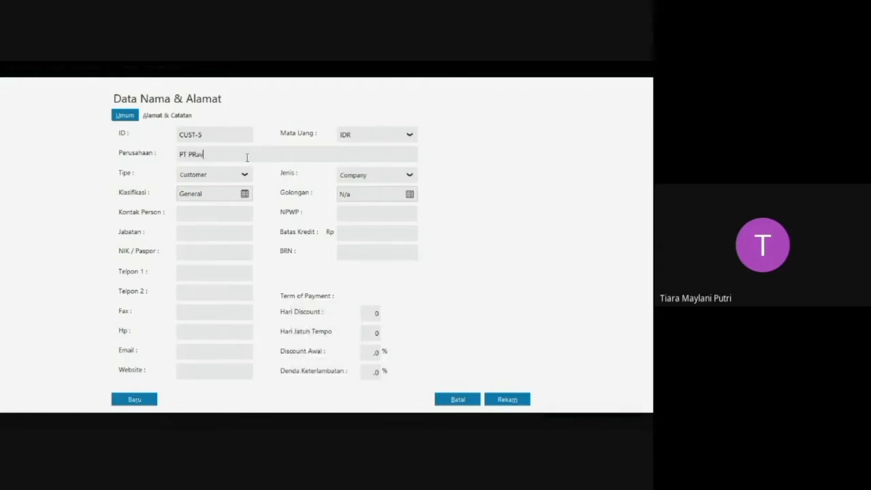
{"action": "key", "text": "BackSpace"}
{"action": "key", "text": "BackSpace"}
{"action": "key", "text": "BackSpace"}
{"action": "type", "text": "ravian"}
{"action": "left_click", "coordinate": [504, 399]}
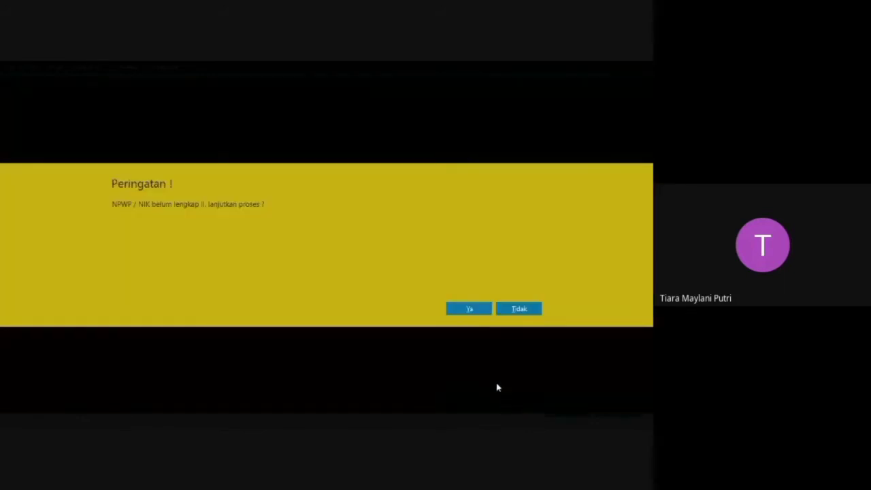
{"action": "left_click", "coordinate": [468, 308]}
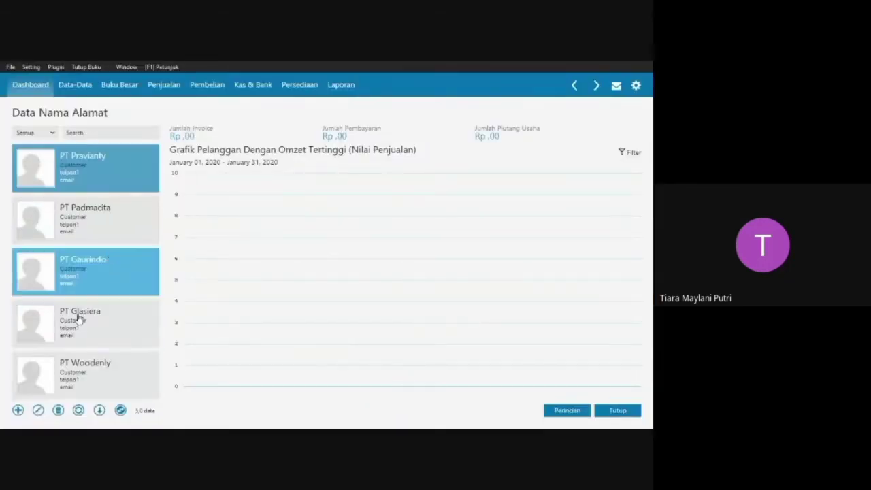
Add a record of type Vendor with PT Prestige as the company and save it by starting another record.
{"action": "left_click", "coordinate": [17, 411]}
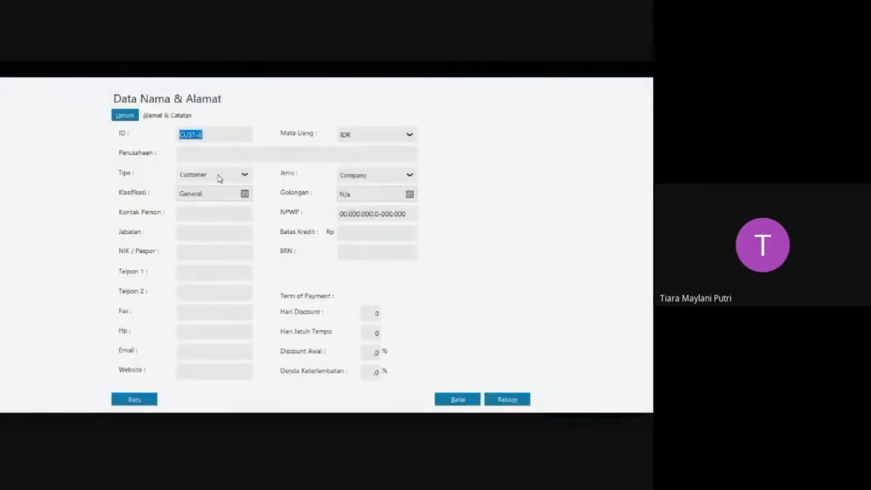
{"action": "left_click", "coordinate": [216, 175]}
{"action": "left_click", "coordinate": [210, 203]}
{"action": "left_click", "coordinate": [219, 155]}
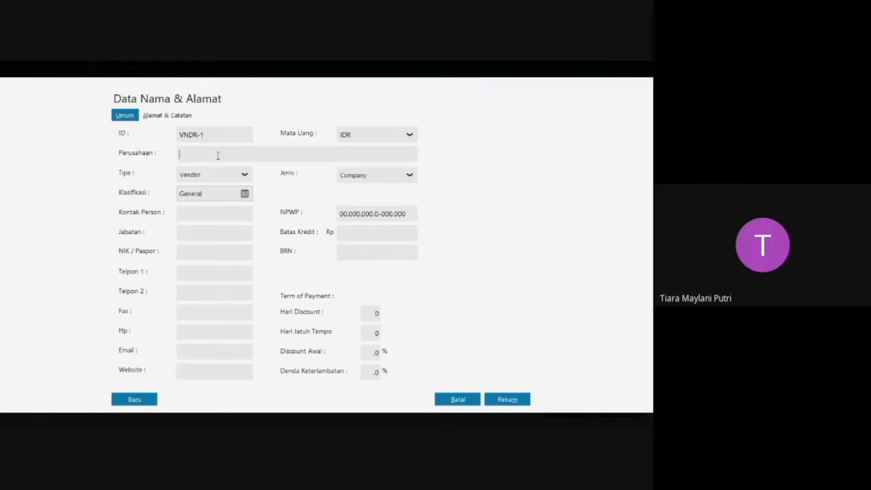
{"action": "type", "text": "PT "}
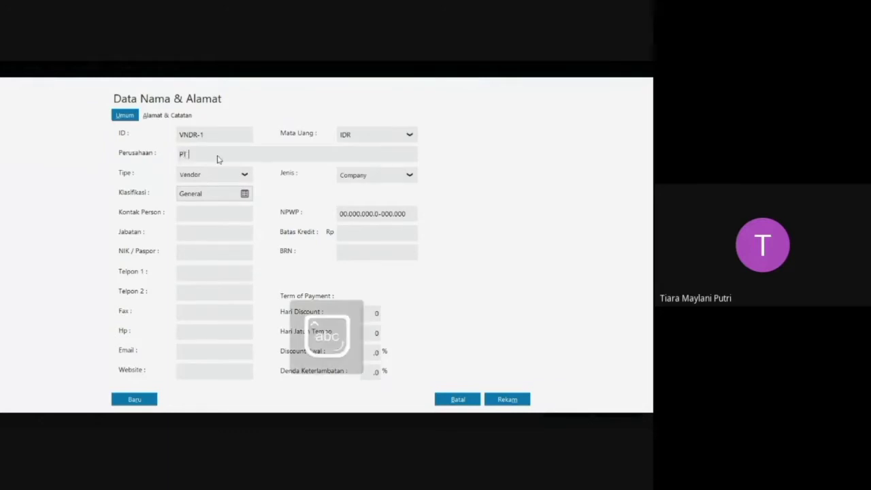
{"action": "type", "text": "Prestige"}
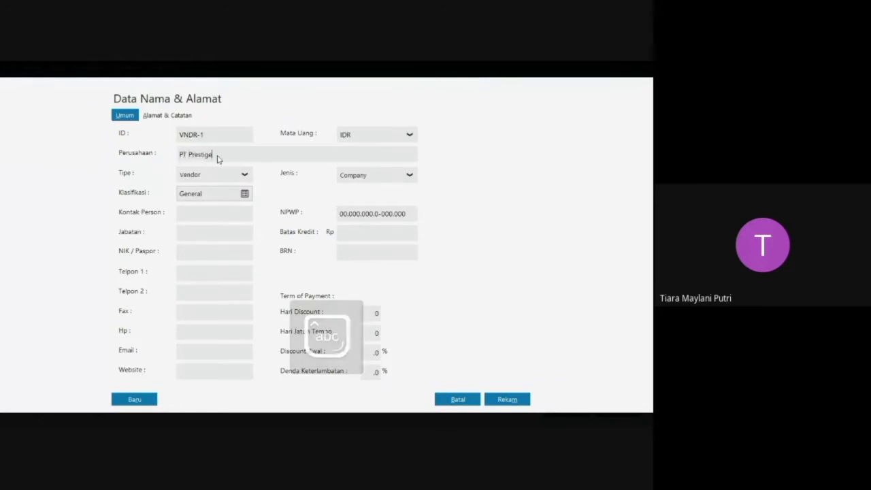
{"action": "left_click", "coordinate": [147, 401]}
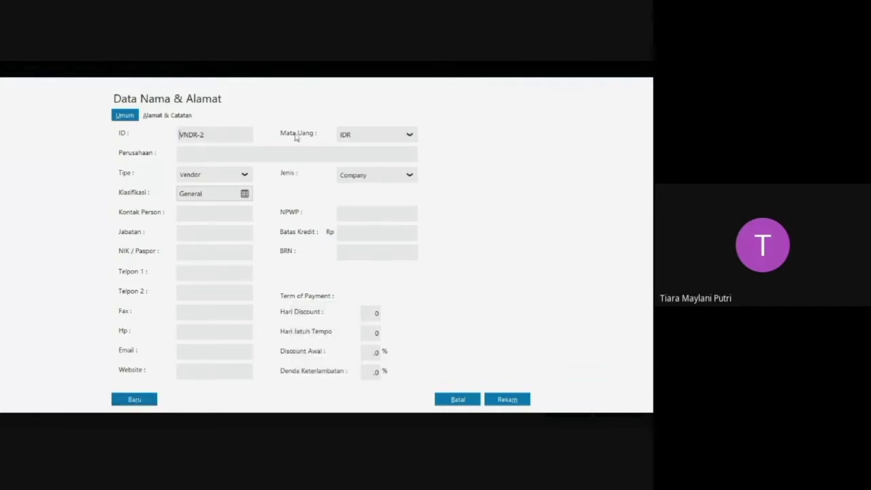
Enter PT Karunia as the company of the second vendor and save it by starting another record.
{"action": "left_click", "coordinate": [282, 155]}
{"action": "type", "text": "P"}
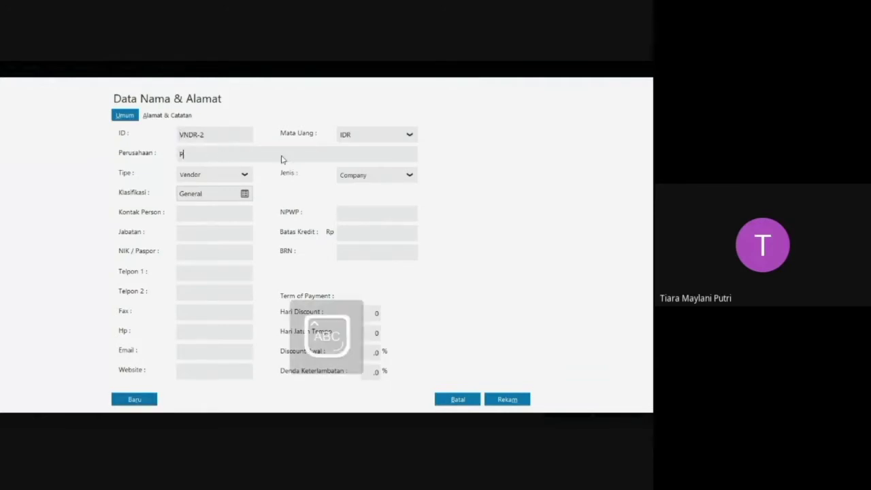
{"action": "type", "text": "T Karuna"}
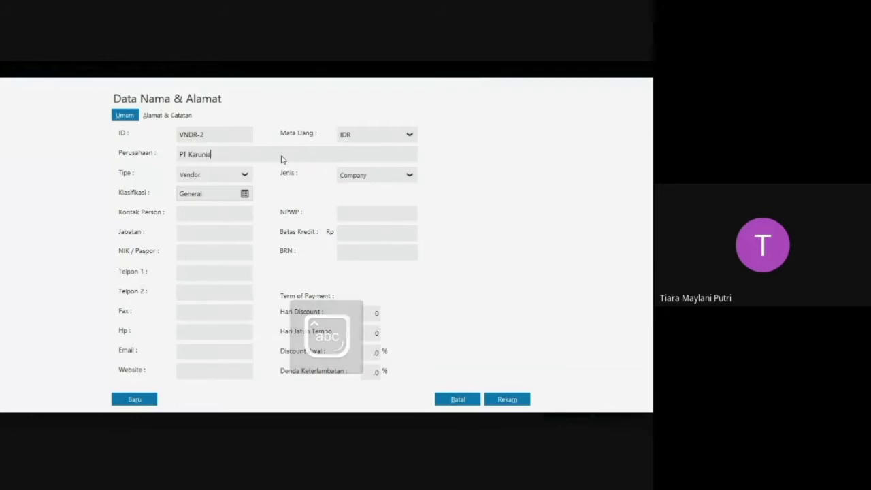
{"action": "left_click", "coordinate": [146, 397]}
Enter PT Prima as the third vendor's company, save it without a complete NPWP/NIK, and close the Data Nama Alamat list.
{"action": "left_click", "coordinate": [268, 152]}
{"action": "key", "text": "Caps_Lock"}
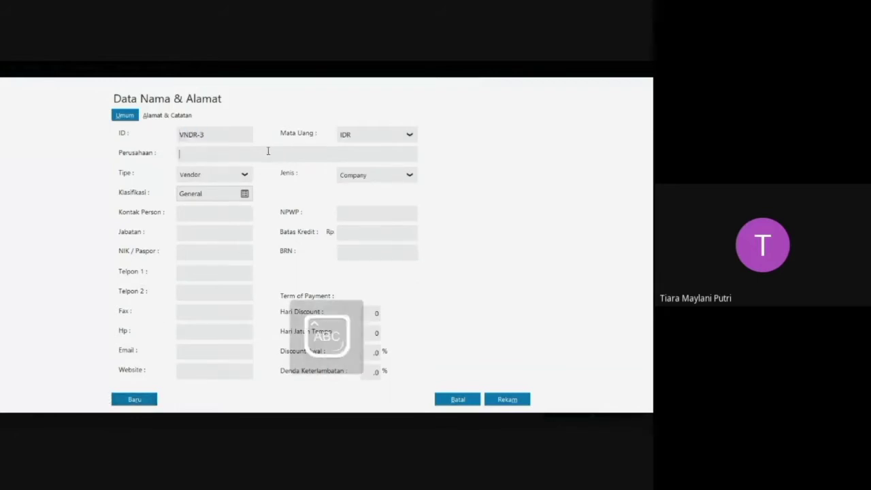
{"action": "type", "text": "PT P"}
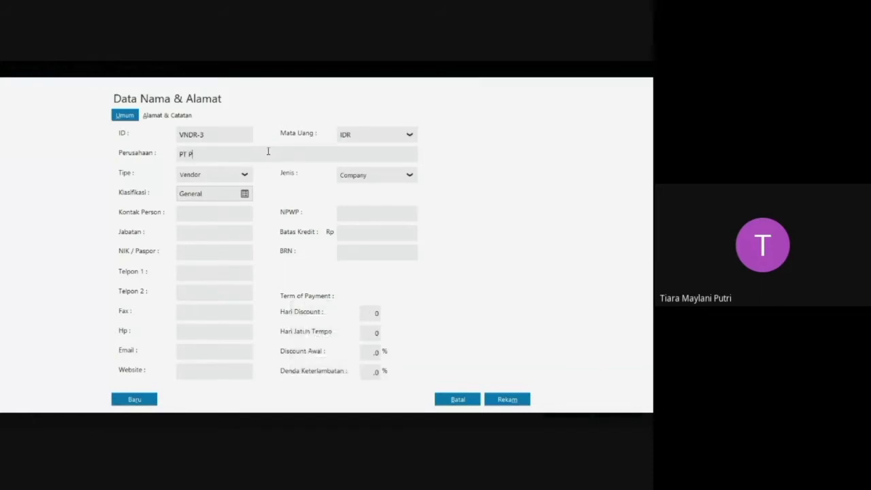
{"action": "key", "text": "Caps_Lock"}
{"action": "type", "text": "rima"}
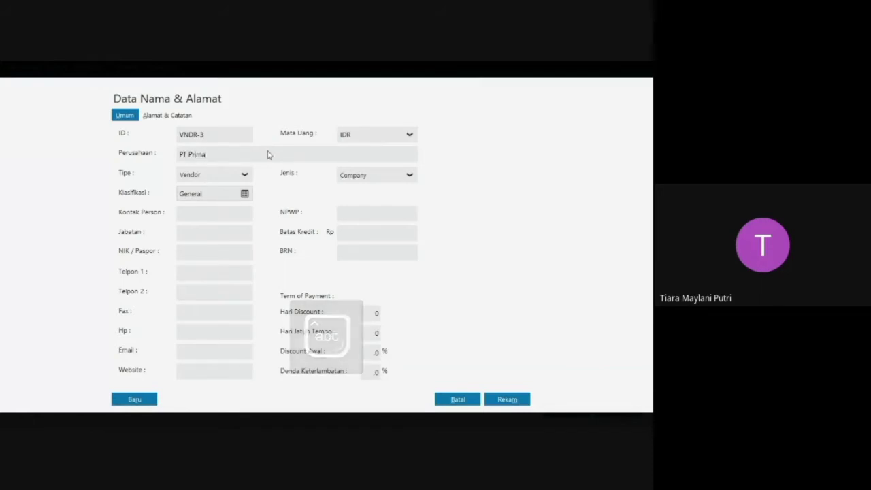
{"action": "left_click", "coordinate": [507, 399]}
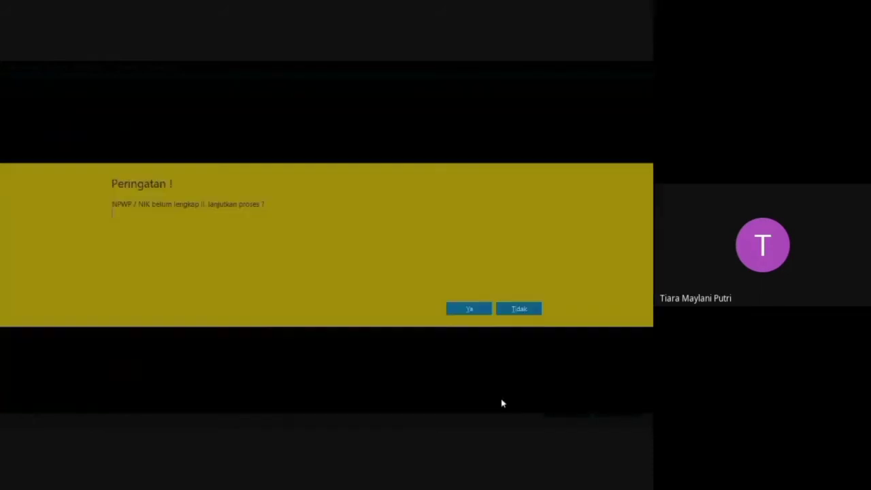
{"action": "left_click", "coordinate": [469, 310]}
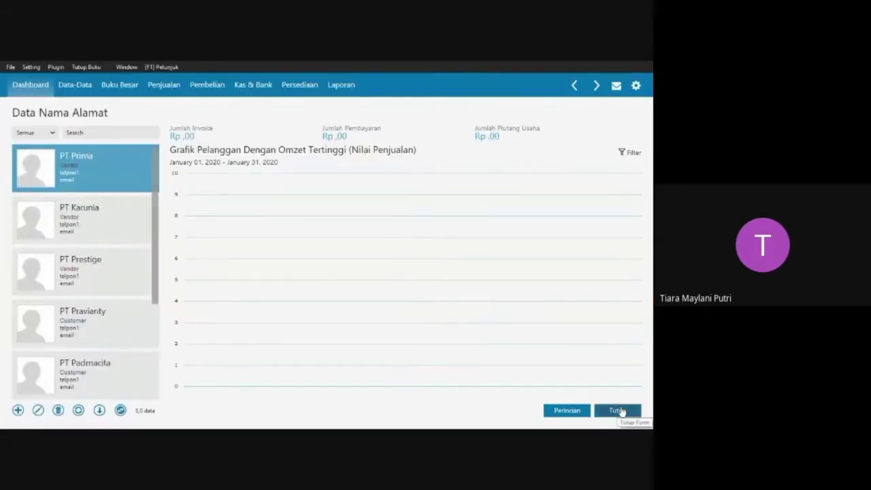
{"action": "left_click", "coordinate": [618, 410]}
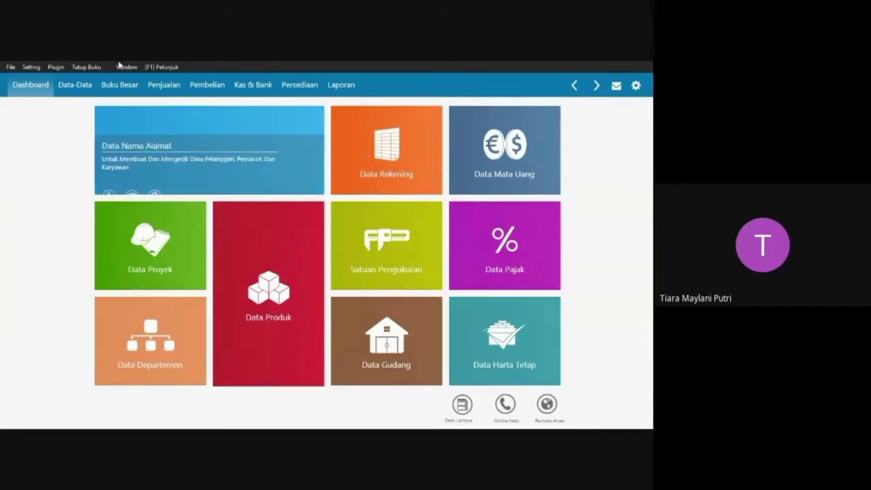
Open the Saldo Awal Piutang Usaha form for the customers' opening receivable balances.
{"action": "left_click", "coordinate": [31, 67]}
{"action": "mouse_move", "coordinate": [56, 67]}
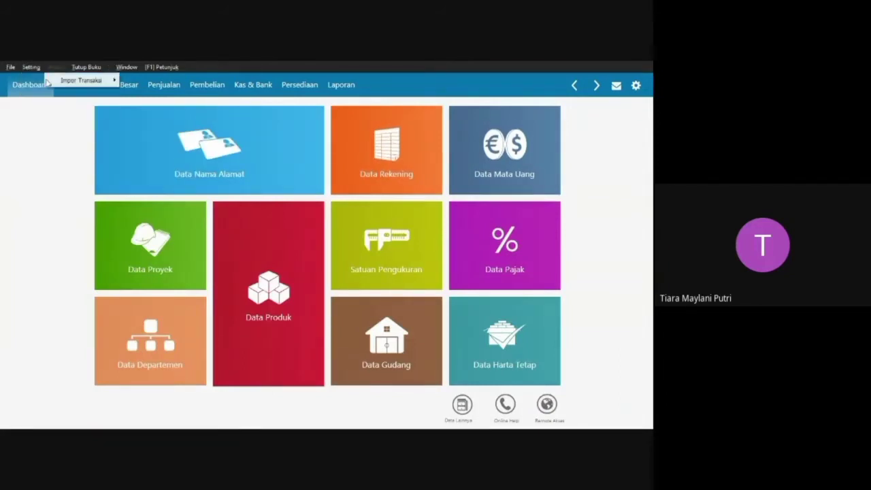
{"action": "mouse_move", "coordinate": [51, 106]}
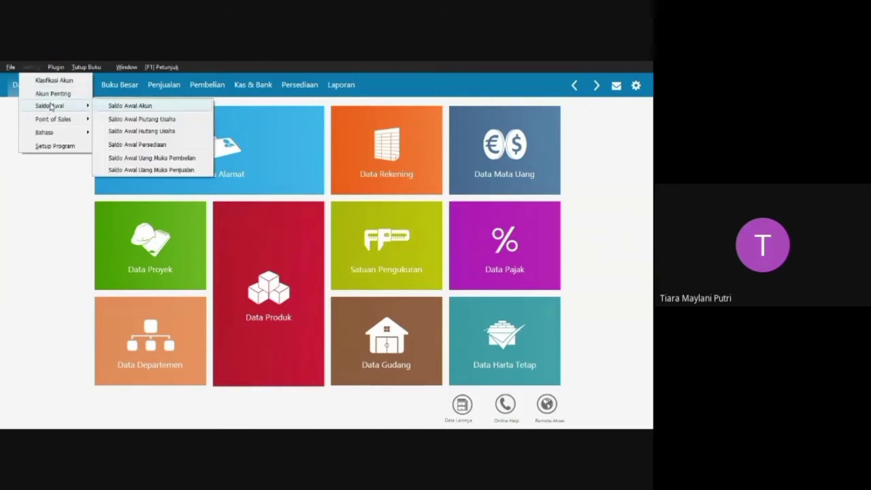
{"action": "left_click", "coordinate": [165, 121]}
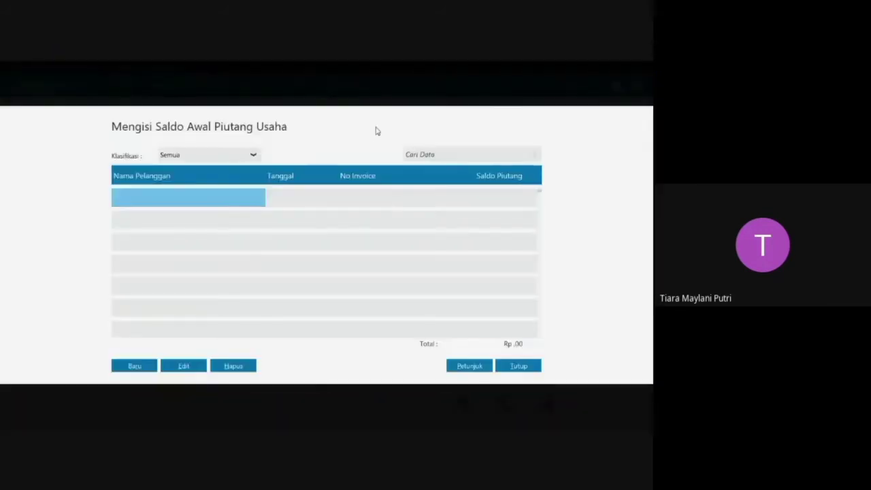
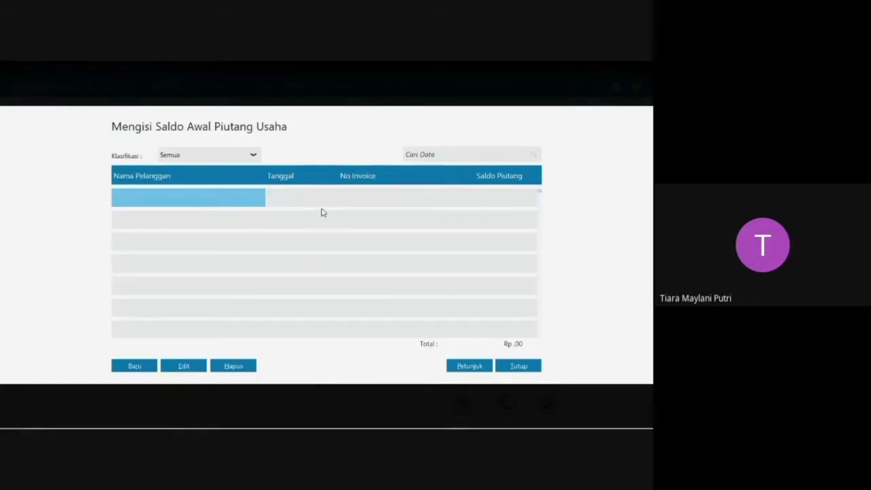
Check the customers' invoice dates, balances and invoice numbers in the Piutang table of the PT PELITA CAHYA Word document, then return to Zahir.
{"action": "key", "text": "super+Tab"}
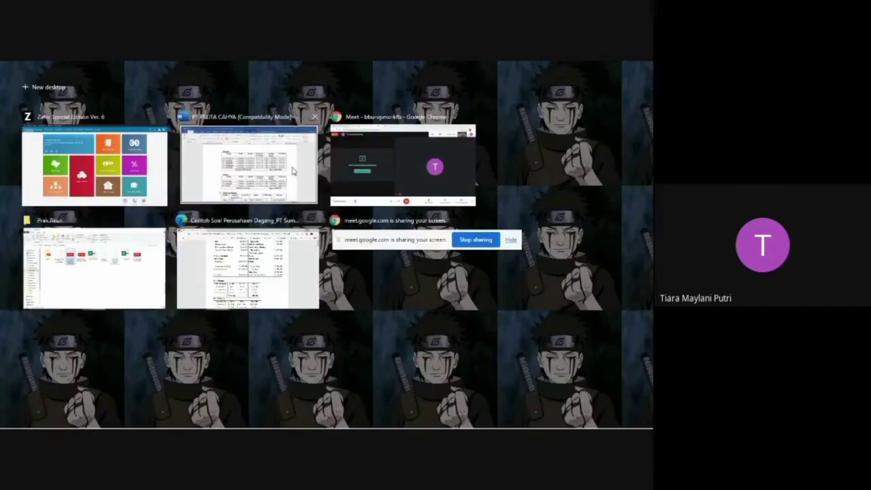
{"action": "left_click", "coordinate": [302, 166]}
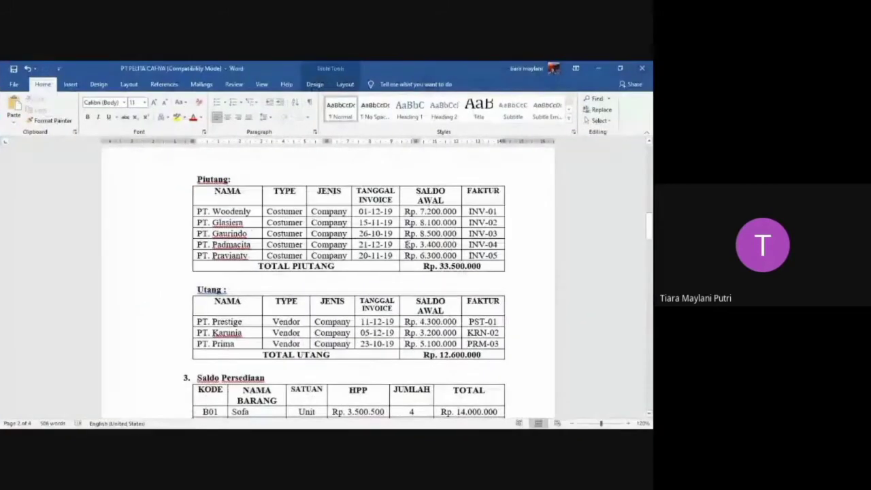
{"action": "scroll", "coordinate": [414, 241], "scroll_direction": "down", "scroll_amount": 1}
{"action": "scroll", "coordinate": [414, 241], "scroll_direction": "up", "scroll_amount": 1}
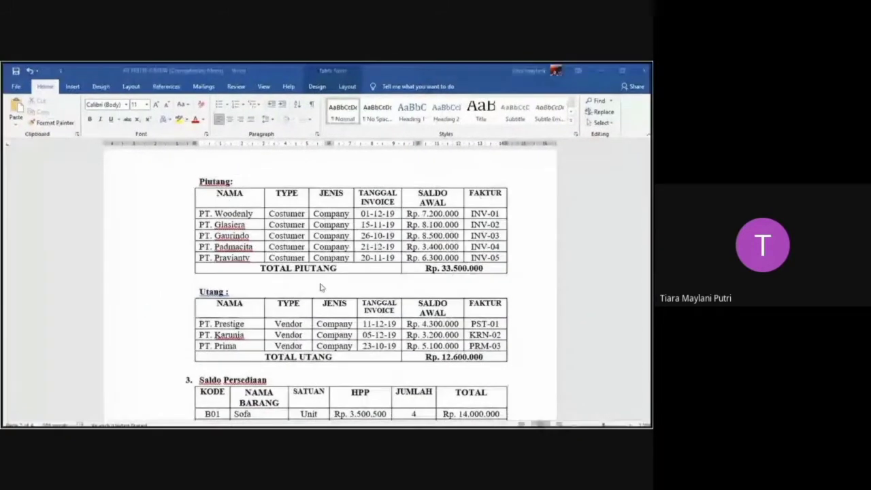
{"action": "key", "text": "super+Tab"}
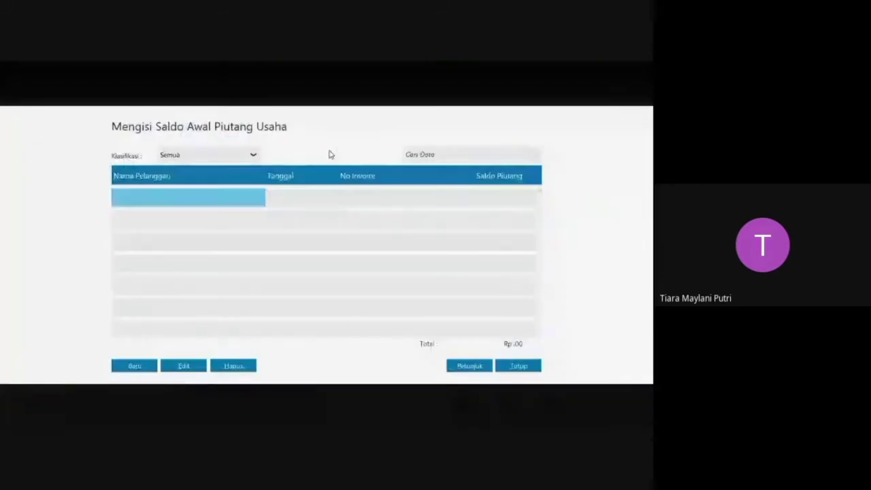
Create an opening receivable entry for customer PT Woodenly dated 01 December 2019.
{"action": "left_click", "coordinate": [140, 369]}
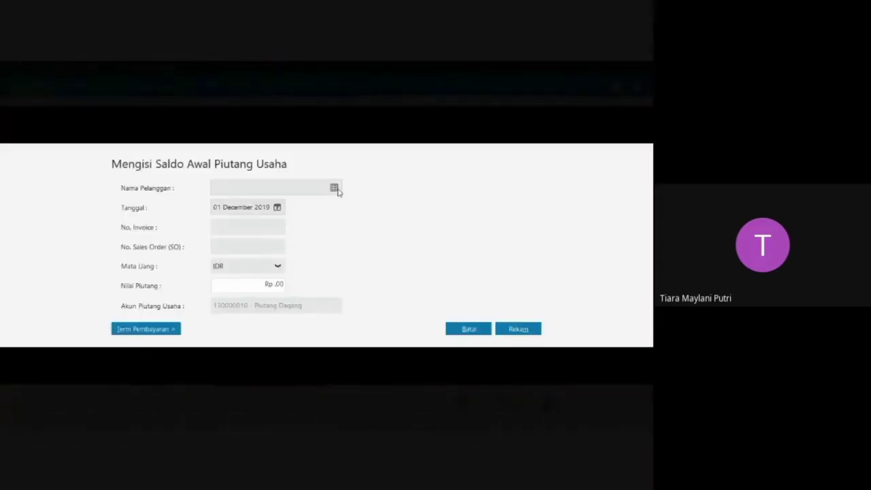
{"action": "left_click", "coordinate": [334, 188]}
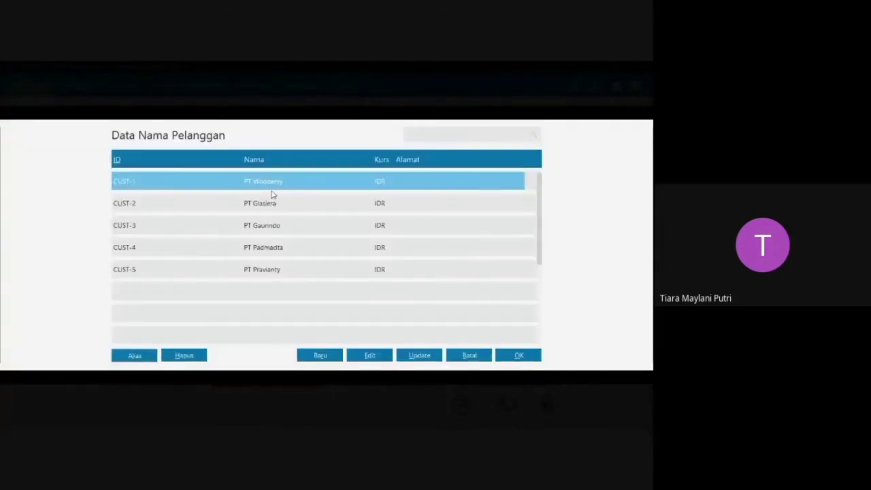
{"action": "left_click", "coordinate": [519, 355]}
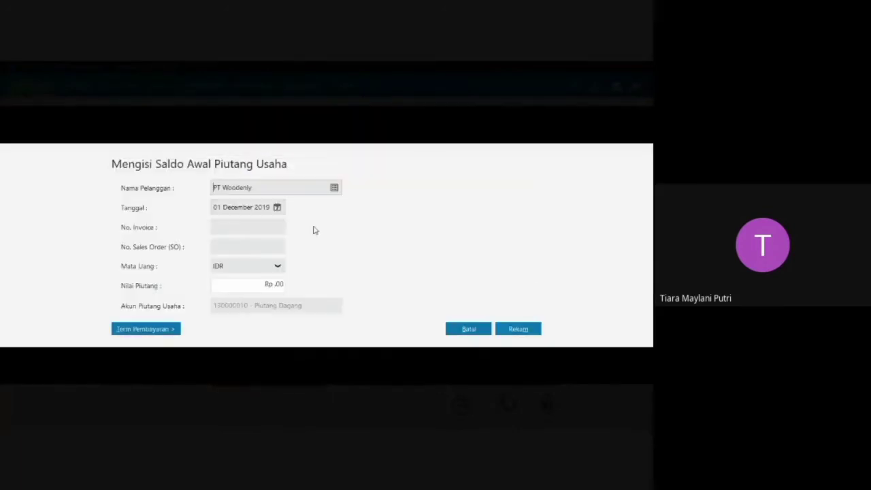
{"action": "left_click", "coordinate": [277, 207]}
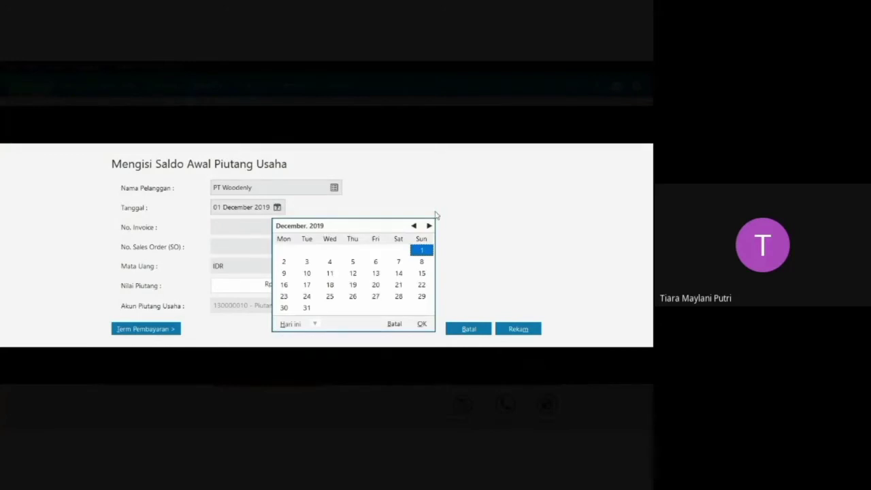
{"action": "left_click", "coordinate": [420, 325]}
Enter invoice number INV-01 and a receivable value of Rp 7.200.000 for PT Woodenly, and record the entry.
{"action": "left_click", "coordinate": [256, 228]}
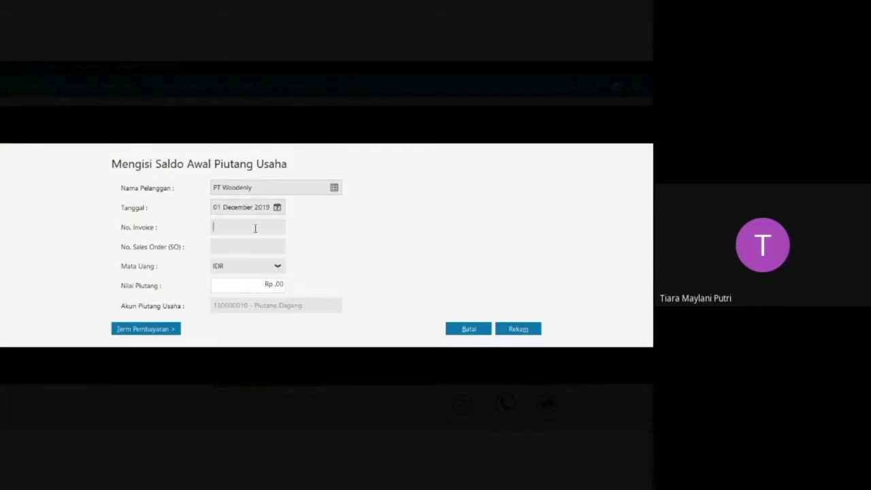
{"action": "key", "text": "Caps_Lock"}
{"action": "type", "text": "INV"}
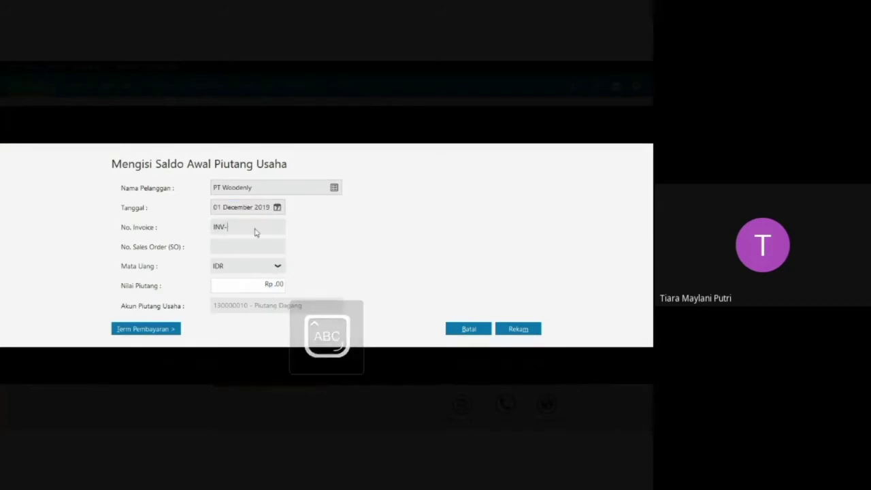
{"action": "type", "text": "-01"}
{"action": "key", "text": "Caps_Lock"}
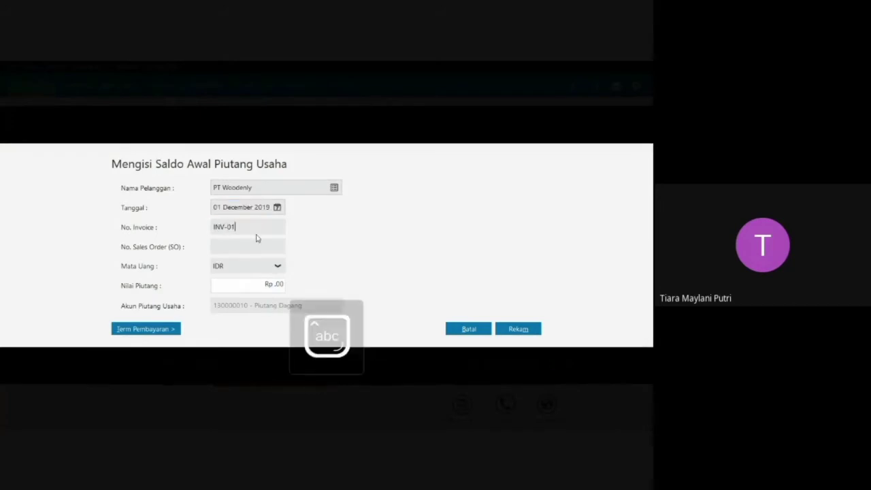
{"action": "left_click", "coordinate": [283, 283]}
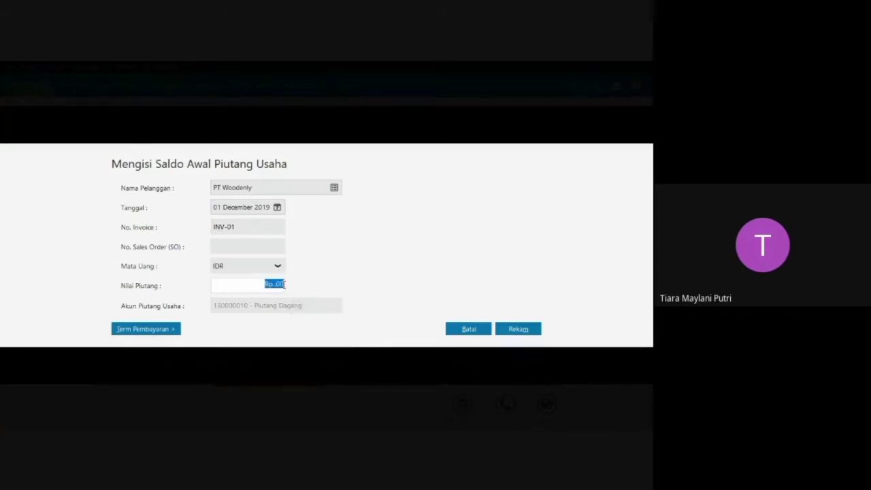
{"action": "type", "text": "7.200.000"}
{"action": "key", "text": "Tab"}
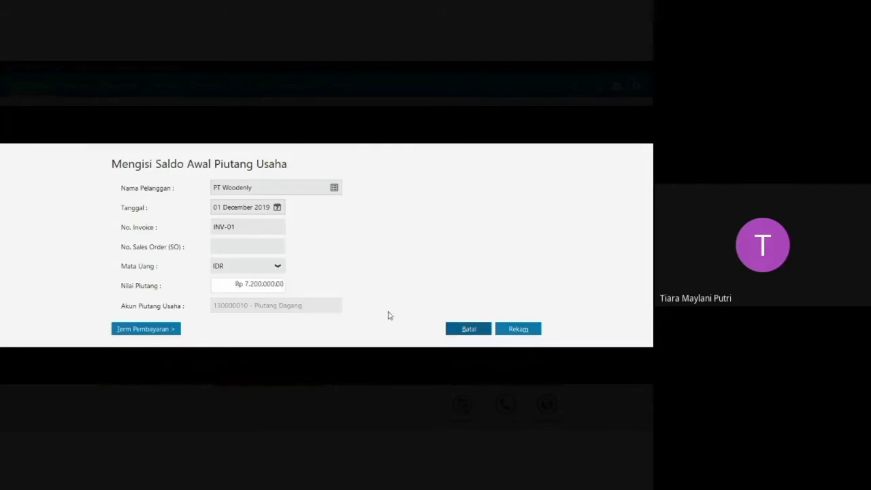
{"action": "left_click", "coordinate": [528, 329]}
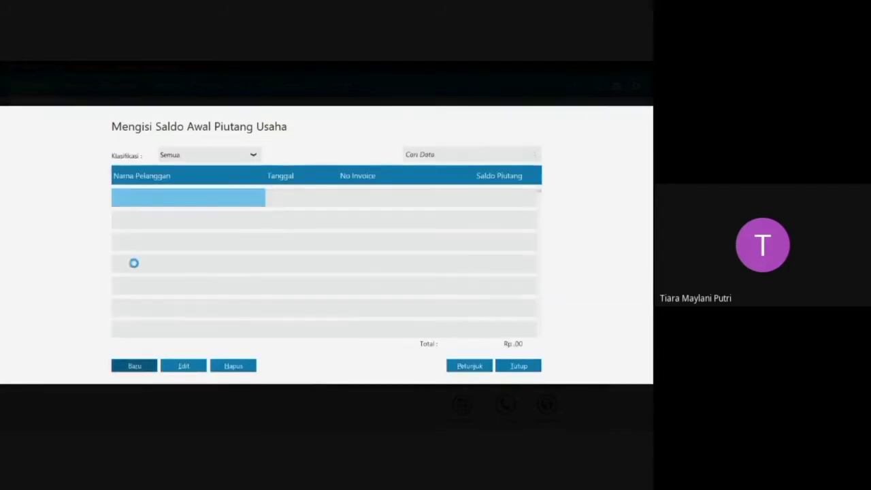
Create an opening receivable entry for customer PT Glasiera dated 15 November 2019.
{"action": "left_click", "coordinate": [133, 366]}
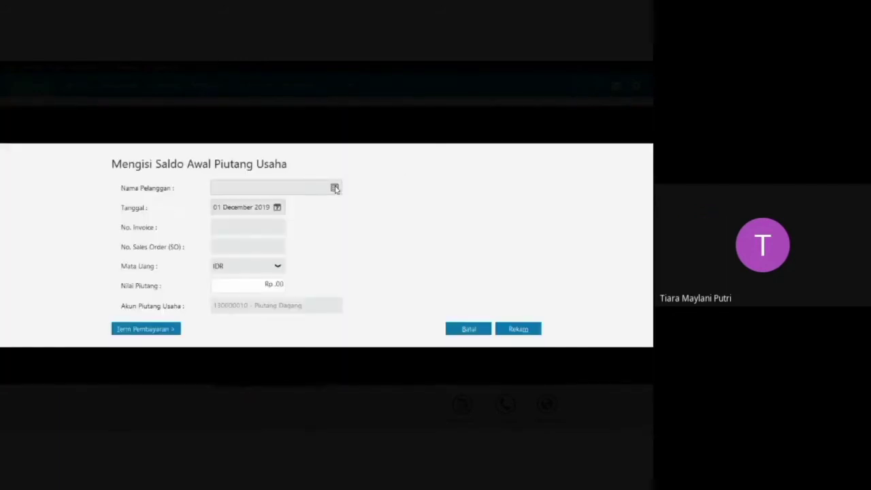
{"action": "left_click", "coordinate": [335, 189]}
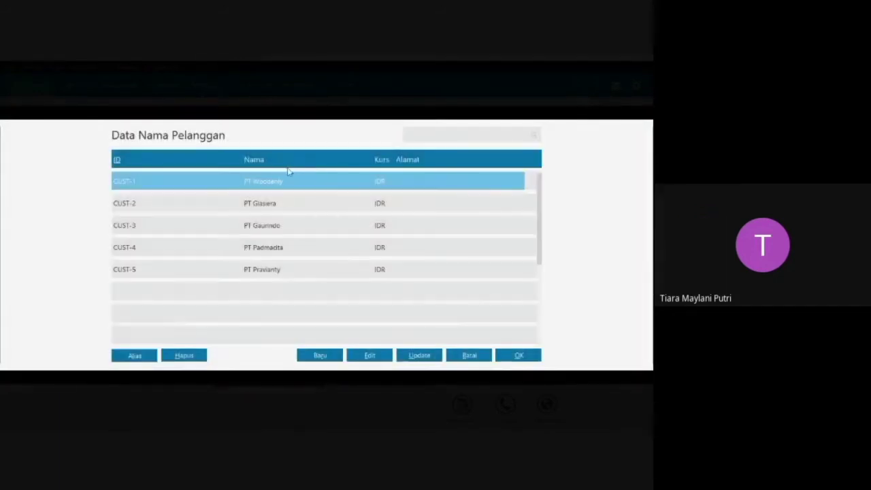
{"action": "left_click", "coordinate": [283, 202]}
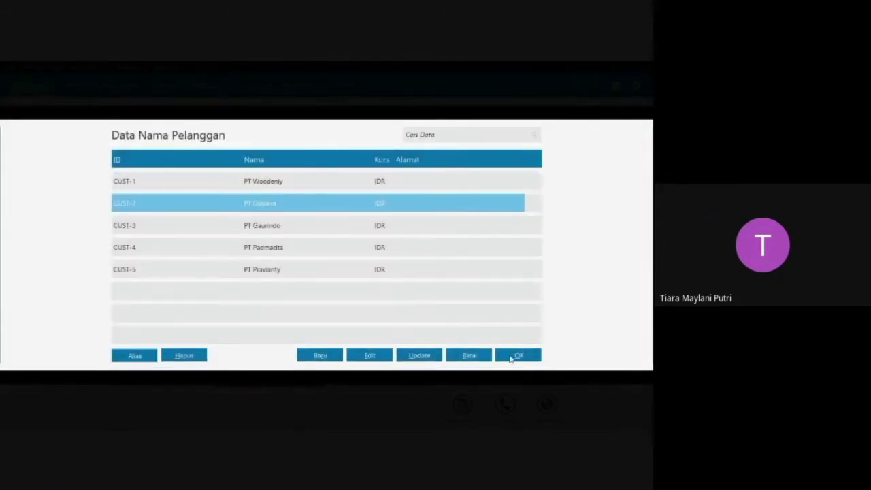
{"action": "left_click", "coordinate": [513, 357]}
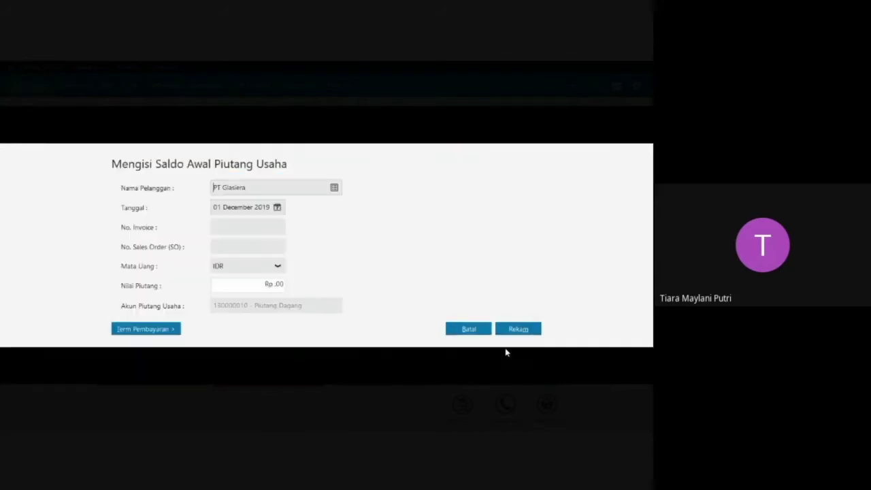
{"action": "left_click", "coordinate": [277, 207]}
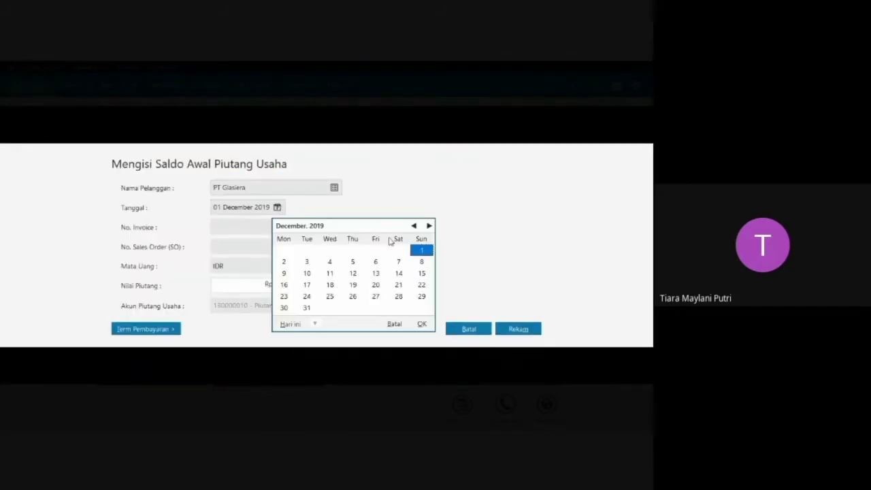
{"action": "left_click", "coordinate": [413, 226]}
{"action": "left_click", "coordinate": [376, 273]}
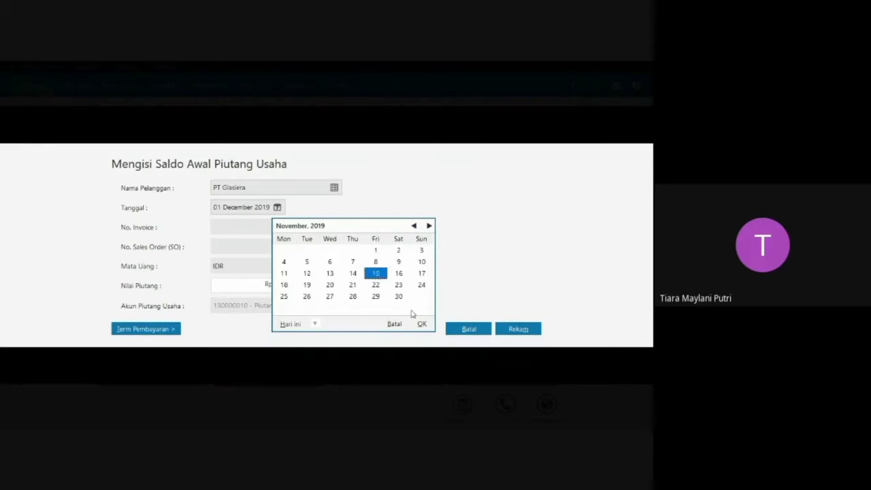
{"action": "left_click", "coordinate": [422, 324]}
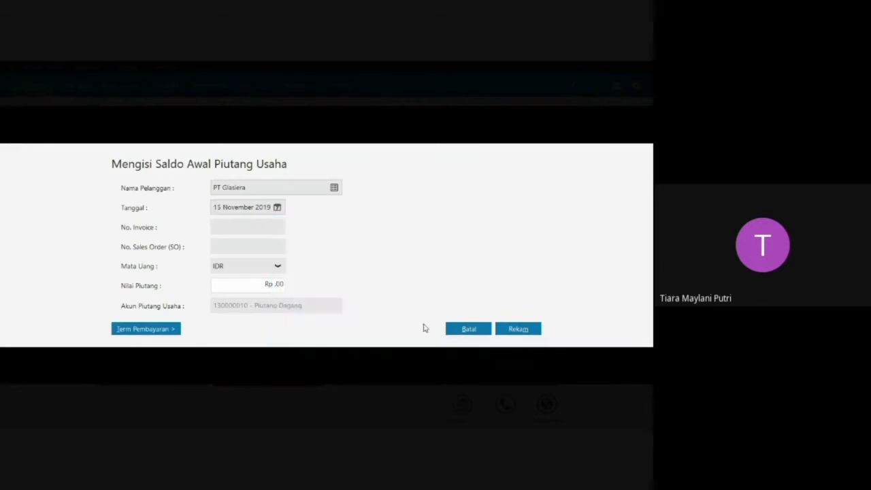
Enter invoice number INV-02 and a receivable value of Rp 8.100.000 for PT Glasiera, and record the entry.
{"action": "key", "text": "Caps_Lock"}
{"action": "left_click", "coordinate": [249, 229]}
{"action": "type", "text": "INV-0"}
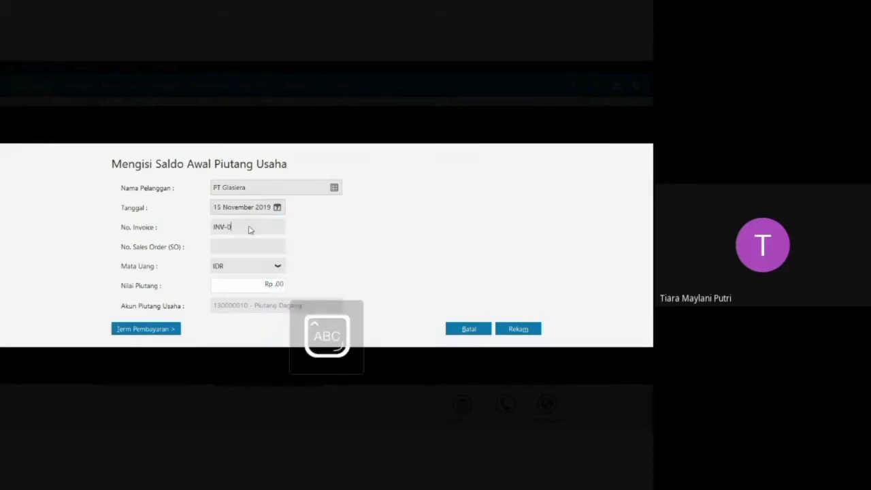
{"action": "type", "text": "2"}
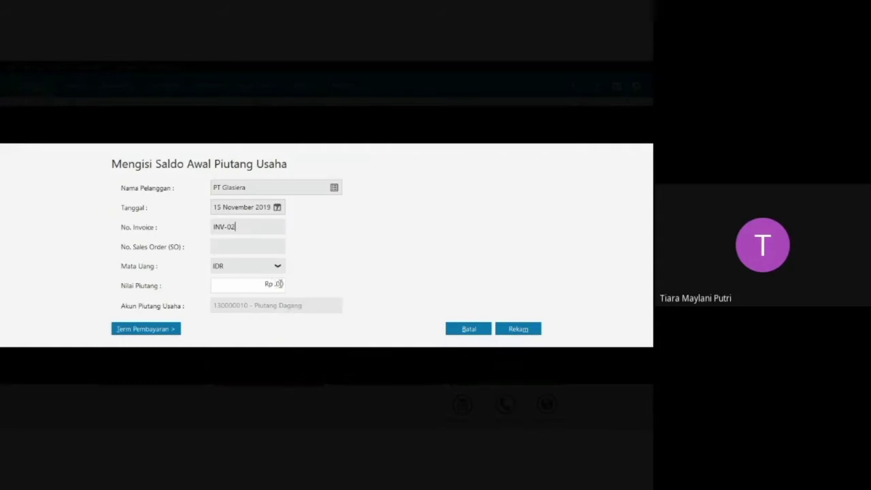
{"action": "left_click", "coordinate": [282, 285]}
{"action": "left_click_drag", "start_coordinate": [285, 287], "coordinate": [267, 292]}
{"action": "key", "text": "BackSpace"}
{"action": "key", "text": "Tab"}
{"action": "left_click", "coordinate": [518, 330]}
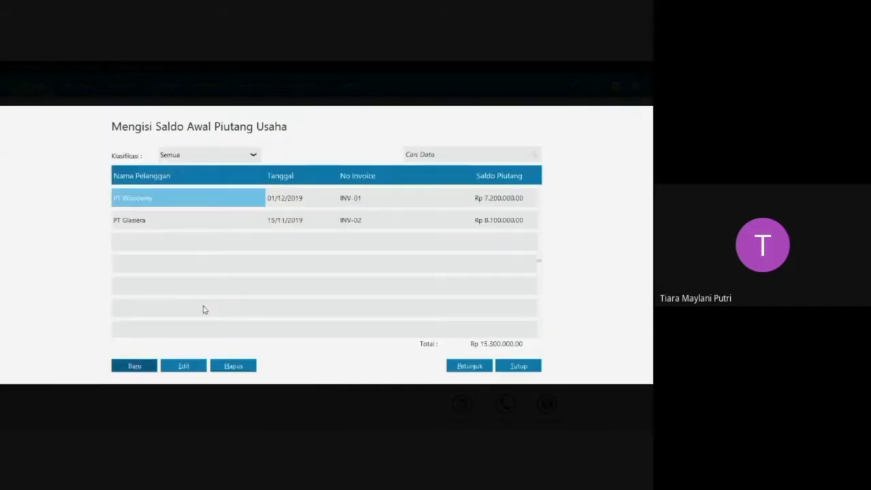
Create an opening receivable entry for customer PT Gaurindo dated 26 October 2019.
{"action": "left_click", "coordinate": [136, 366]}
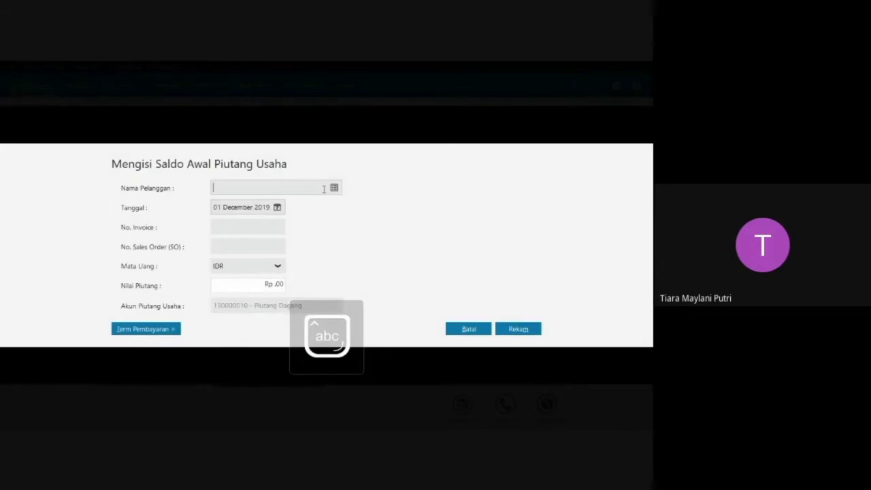
{"action": "left_click", "coordinate": [335, 188]}
{"action": "left_click", "coordinate": [259, 225]}
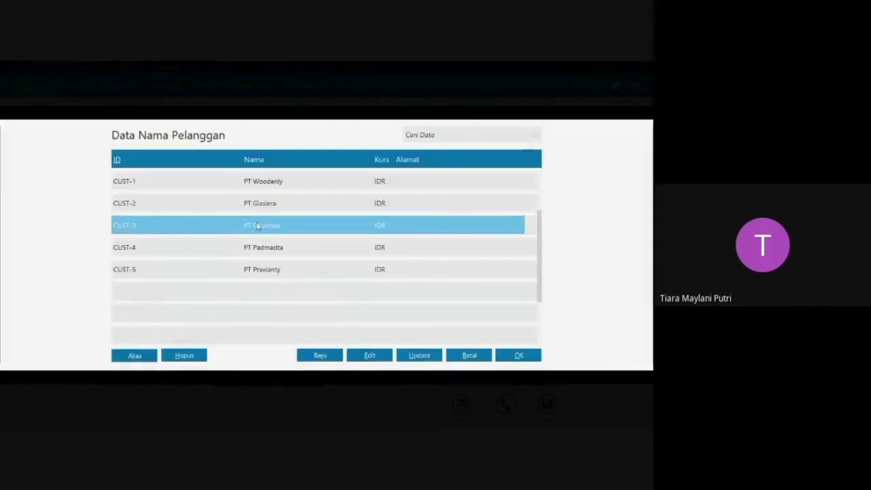
{"action": "left_click", "coordinate": [513, 355]}
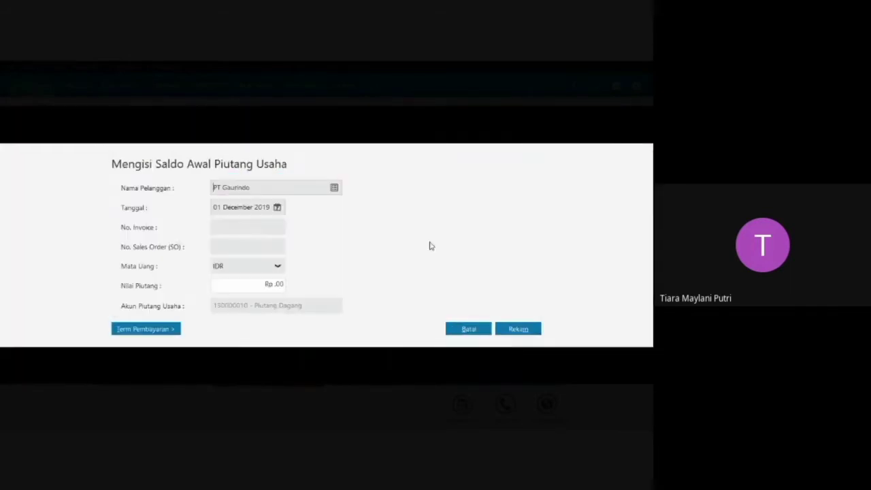
{"action": "left_click", "coordinate": [277, 207]}
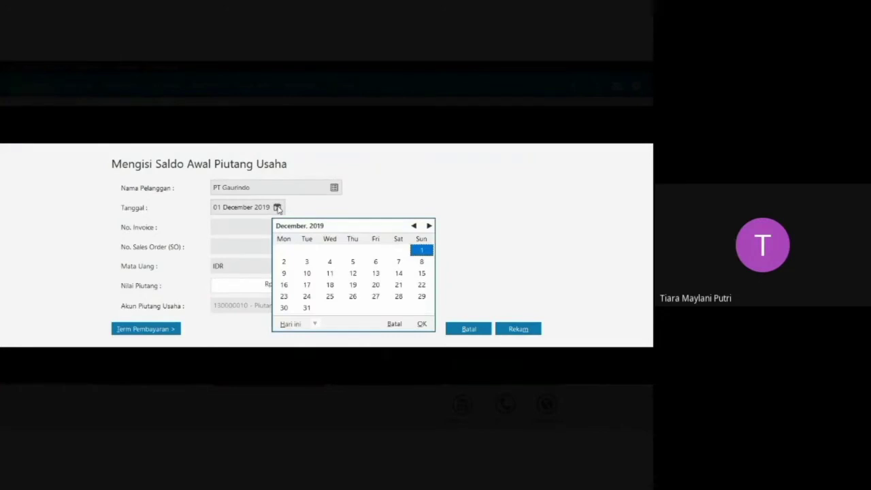
{"action": "left_click", "coordinate": [413, 225]}
{"action": "left_click", "coordinate": [413, 226]}
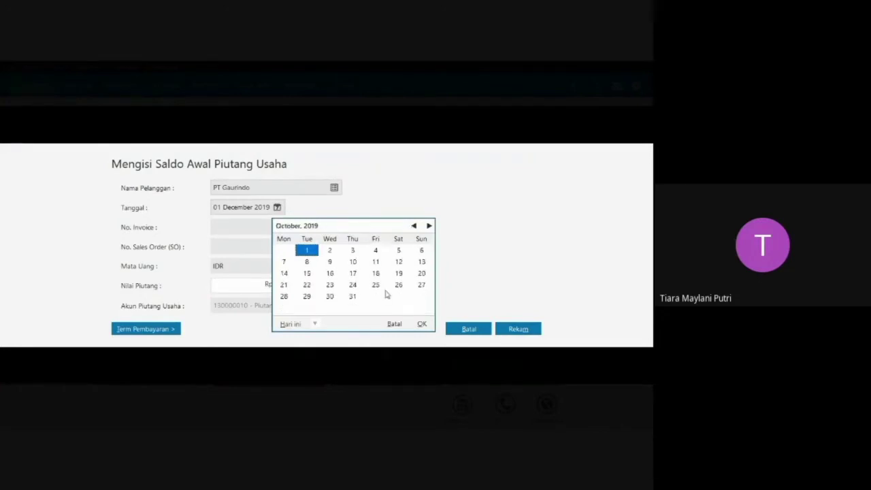
{"action": "left_click", "coordinate": [398, 285]}
{"action": "left_click", "coordinate": [422, 323]}
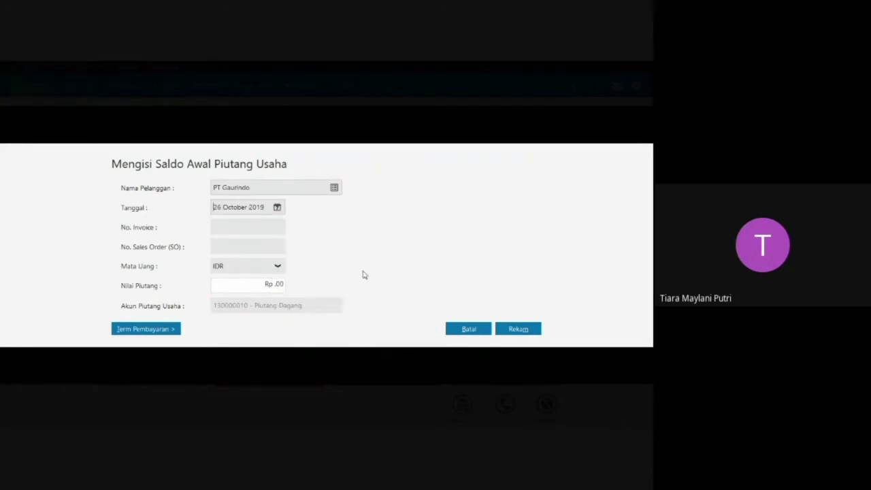
Enter invoice number INV-03 and a receivable value of Rp 8.500.000 for PT Gaurindo, and record the entry.
{"action": "left_click", "coordinate": [266, 225]}
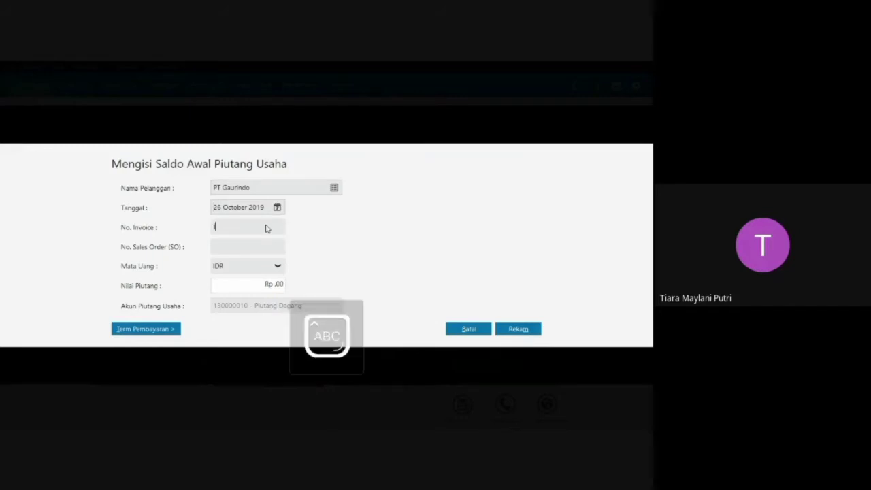
{"action": "type", "text": "INV-0"}
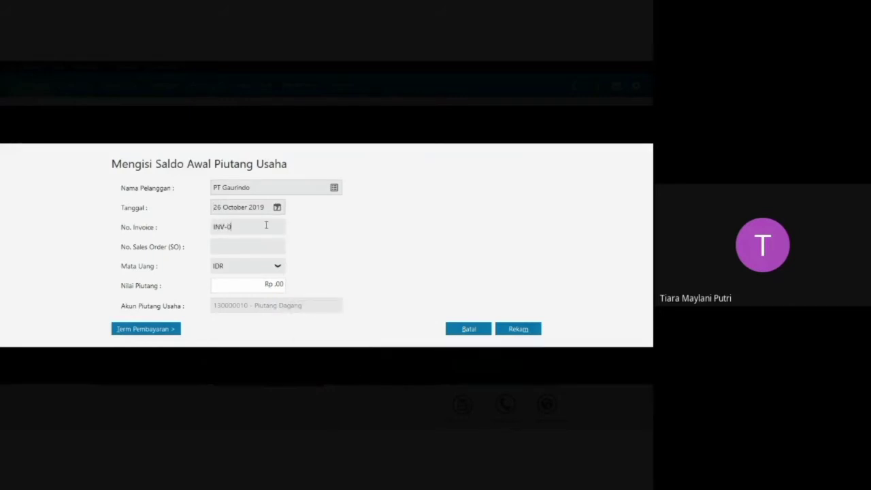
{"action": "type", "text": "3"}
{"action": "left_click_drag", "start_coordinate": [266, 283], "coordinate": [289, 286]}
{"action": "key", "text": "BackSpace"}
{"action": "type", "text": "8.500.000"}
{"action": "key", "text": "Tab"}
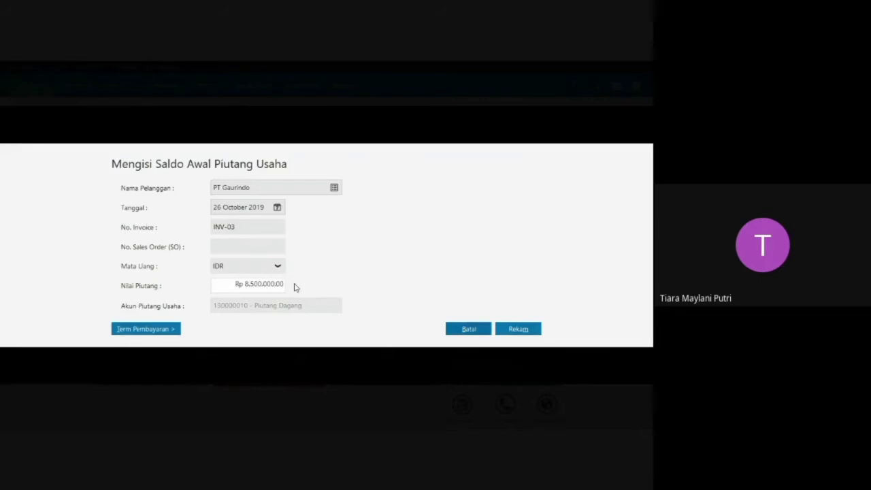
{"action": "left_click", "coordinate": [515, 329]}
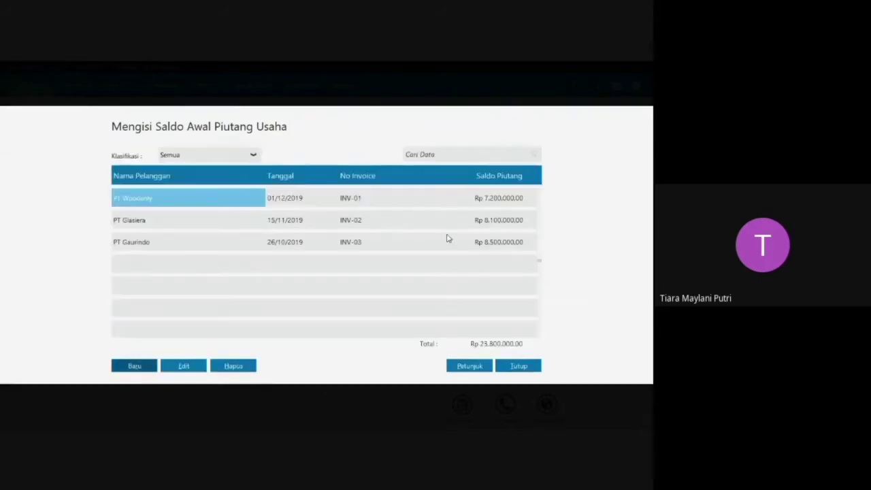
Create an opening receivable entry for customer PT Padmacita dated 21 December 2019.
{"action": "left_click", "coordinate": [133, 367]}
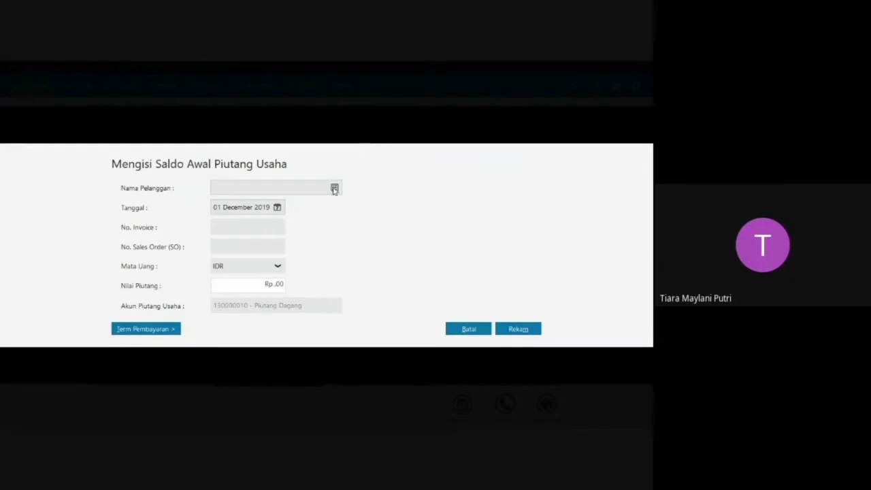
{"action": "left_click", "coordinate": [334, 188]}
{"action": "left_click", "coordinate": [264, 248]}
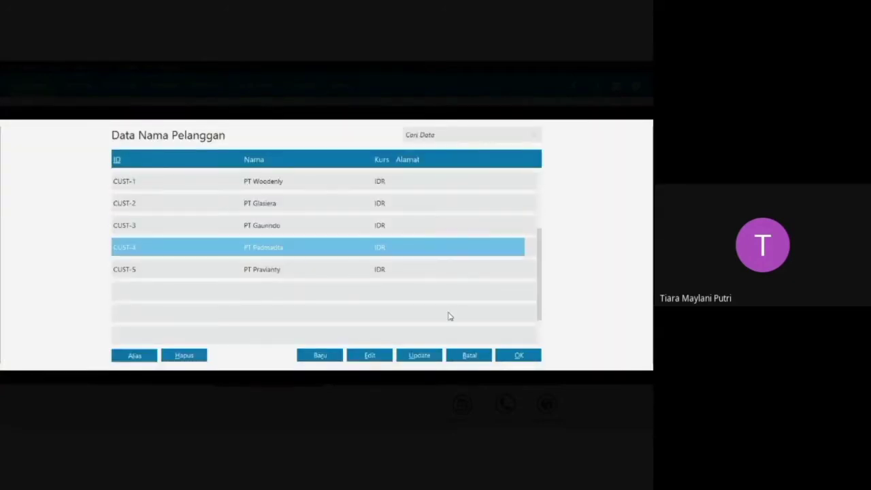
{"action": "left_click", "coordinate": [515, 359]}
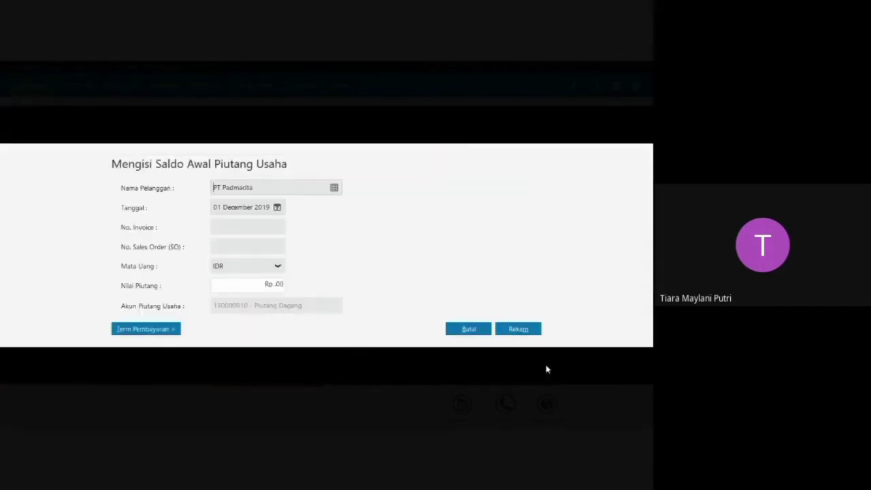
{"action": "left_click", "coordinate": [278, 207]}
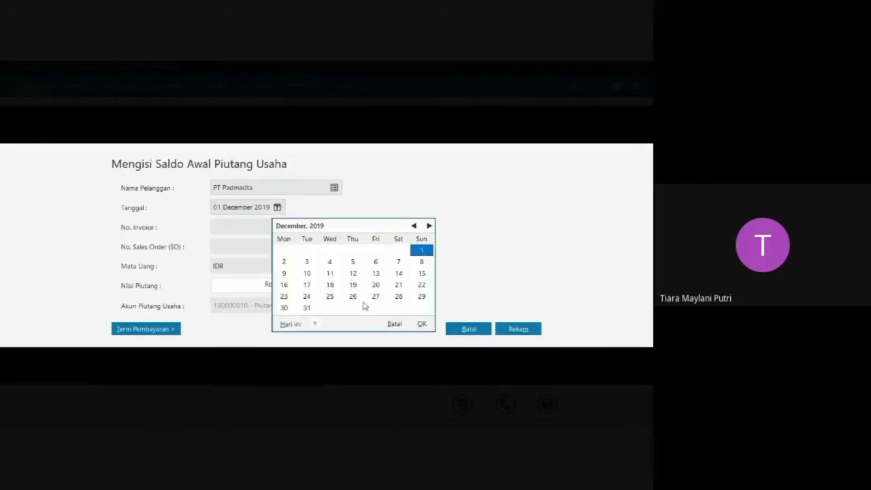
{"action": "left_click", "coordinate": [399, 285]}
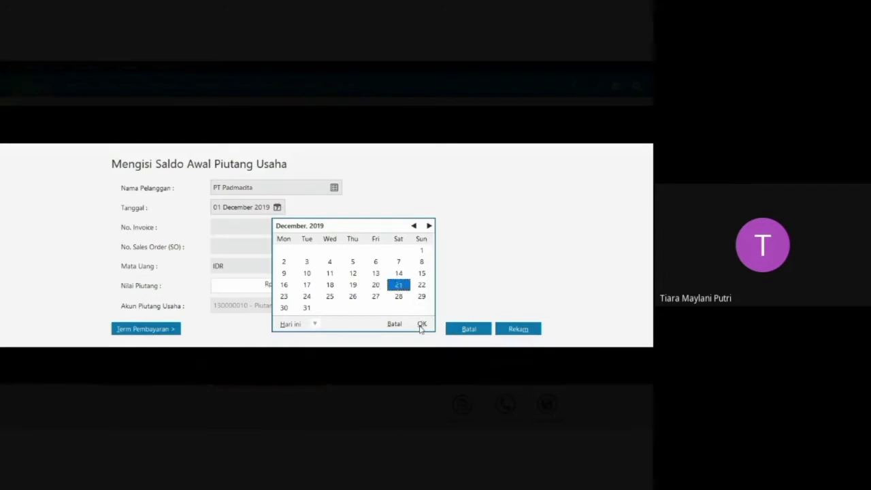
{"action": "left_click", "coordinate": [422, 323]}
Enter invoice number INV-04 and a receivable value of Rp 3.400.000 for PT Padmacita, and record the entry.
{"action": "type", "text": "i"}
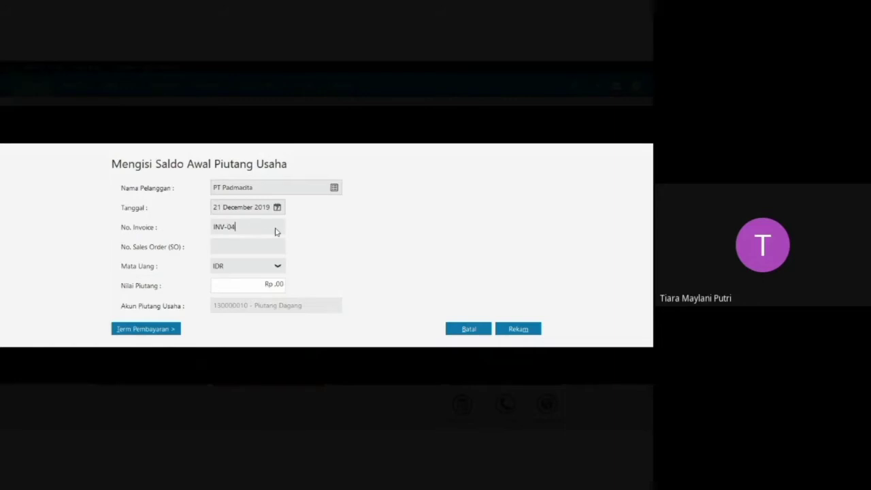
{"action": "left_click", "coordinate": [286, 284]}
{"action": "key", "text": "BackSpace"}
{"action": "type", "text": "3400000"}
{"action": "left_click", "coordinate": [510, 331]}
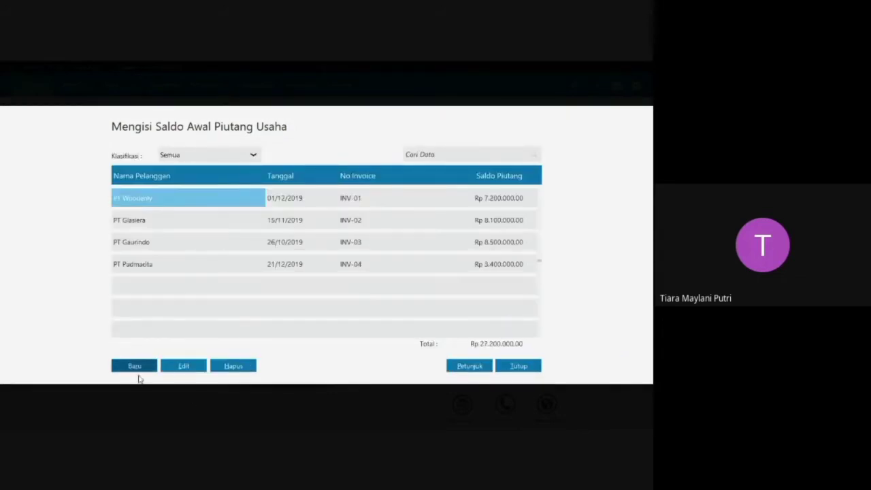
Create an opening receivable entry for customer PT Pravianty dated 20 November 2019.
{"action": "left_click", "coordinate": [135, 365]}
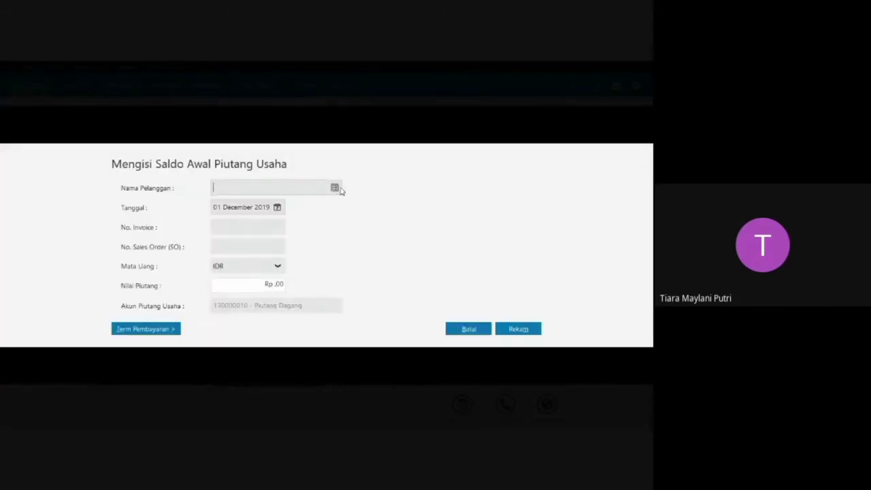
{"action": "left_click", "coordinate": [333, 188]}
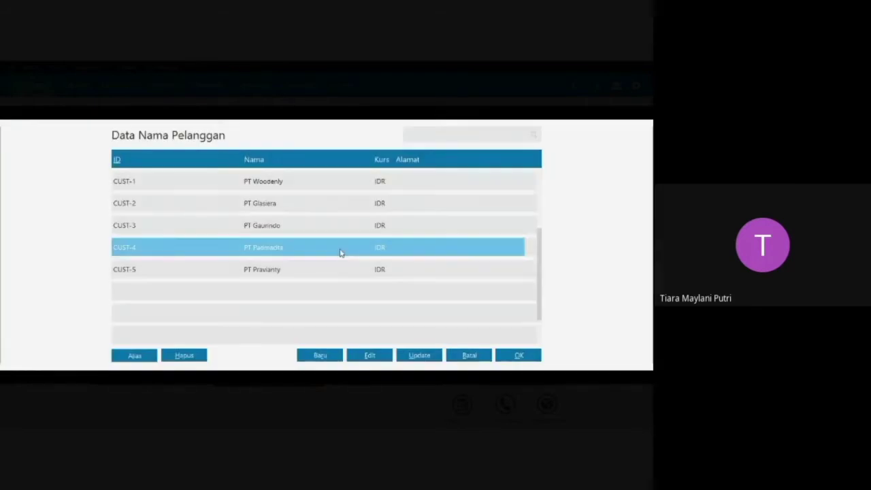
{"action": "left_click", "coordinate": [297, 272]}
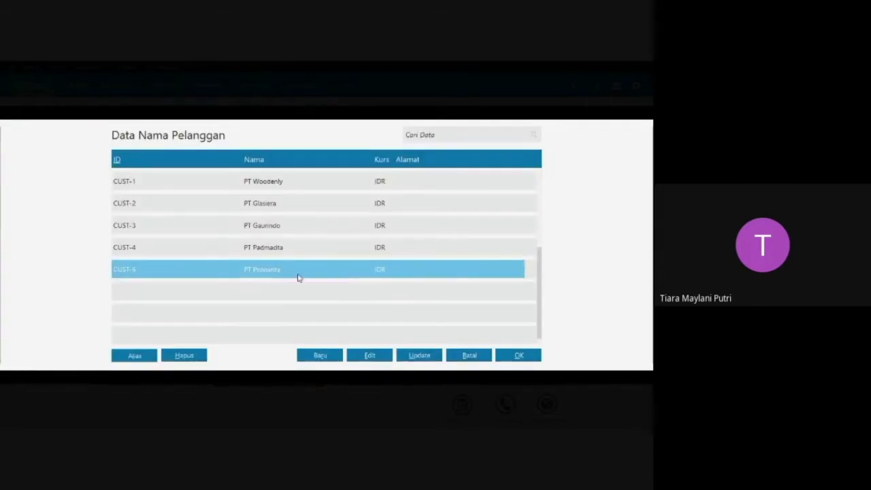
{"action": "left_click", "coordinate": [519, 356]}
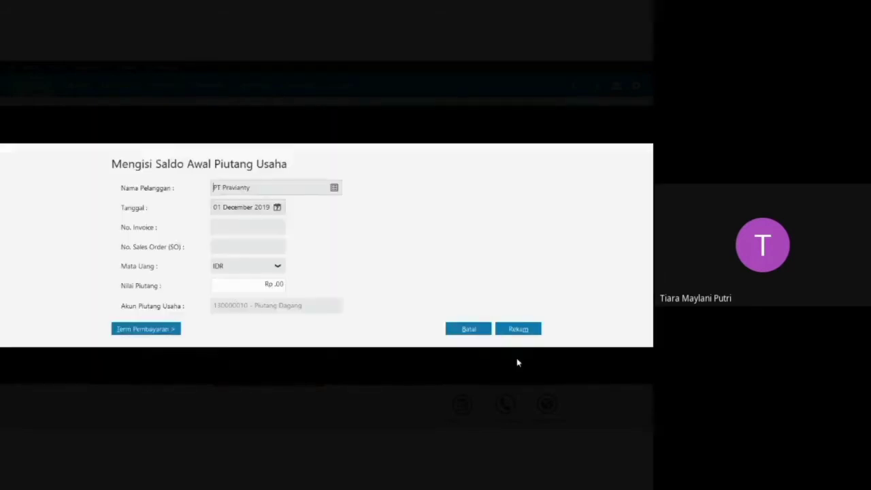
{"action": "left_click", "coordinate": [277, 209]}
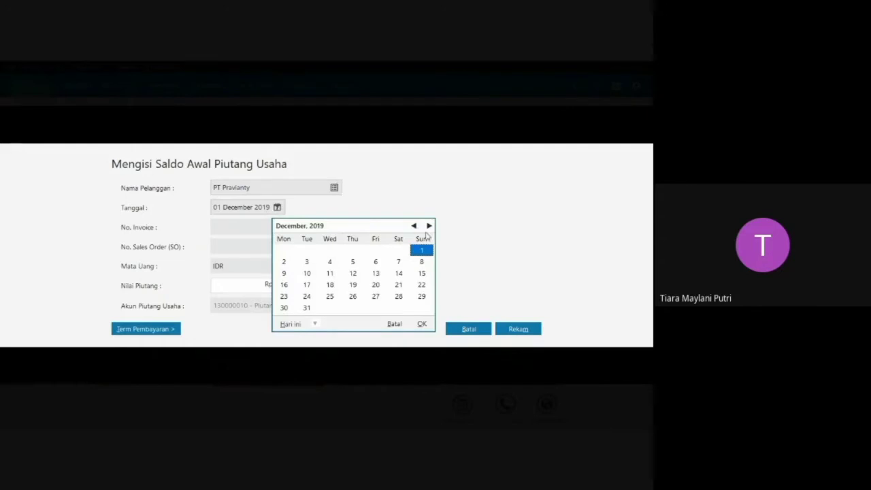
{"action": "left_click", "coordinate": [414, 226]}
{"action": "left_click", "coordinate": [331, 286]}
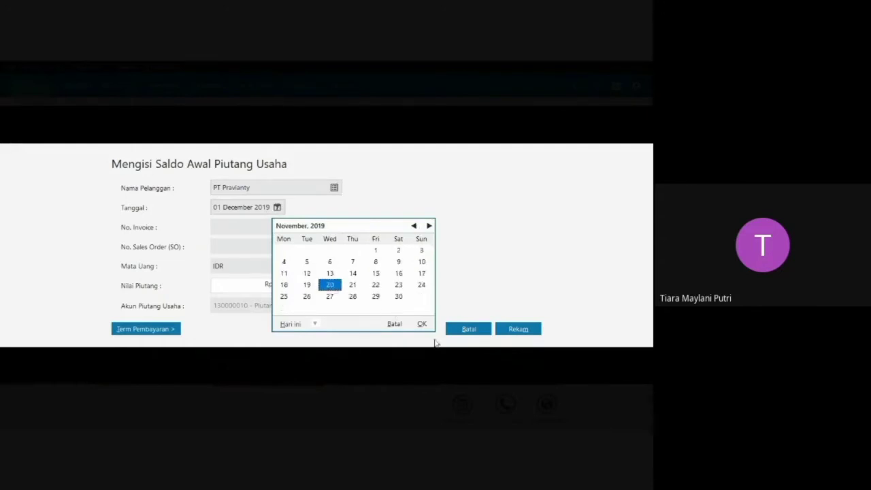
{"action": "left_click", "coordinate": [420, 324]}
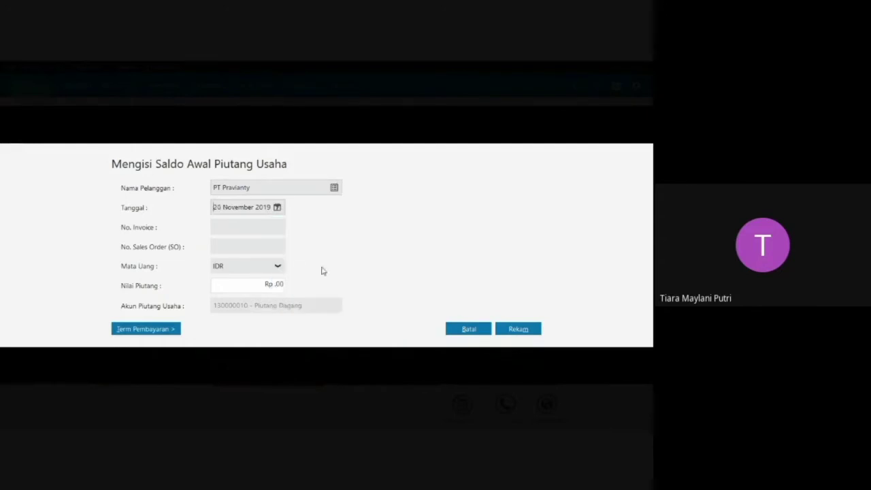
Record PT Pravianty's entry with invoice number INV-05 and a receivable value of Rp 6.300.000, and close the opening receivables list.
{"action": "left_click", "coordinate": [260, 229]}
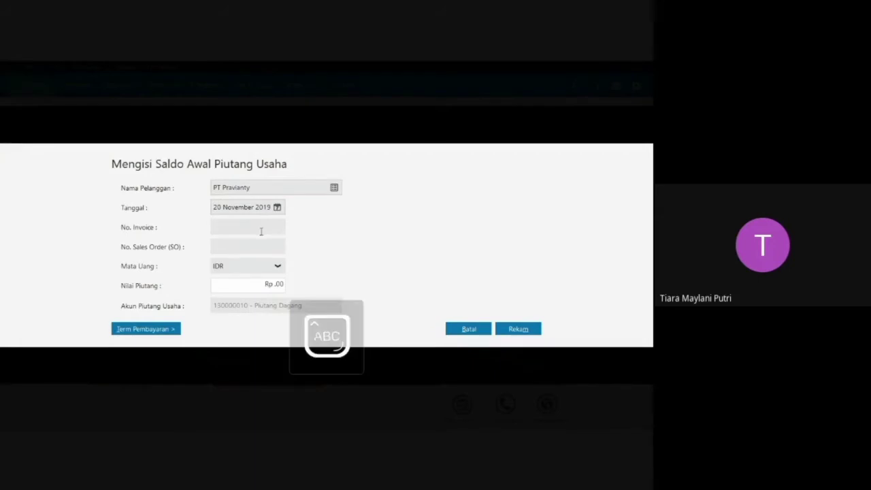
{"action": "type", "text": "INV-05"}
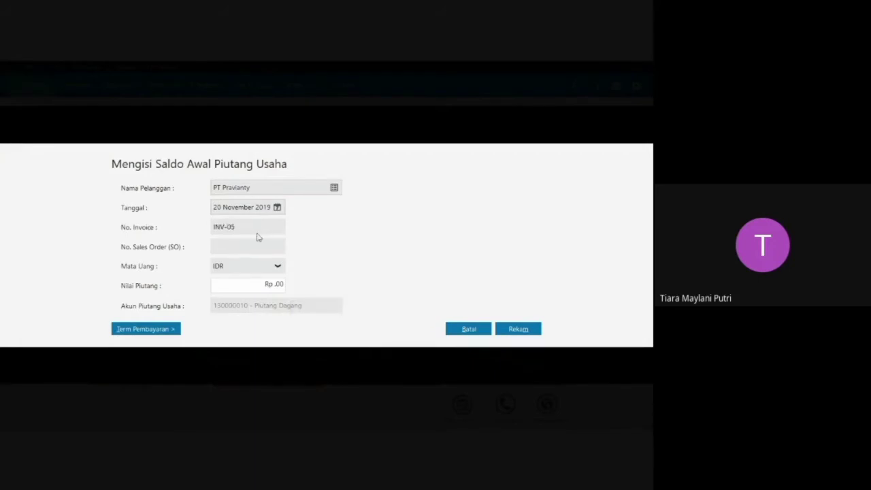
{"action": "left_click", "coordinate": [279, 284]}
{"action": "key", "text": "BackSpace"}
{"action": "key", "text": "Tab"}
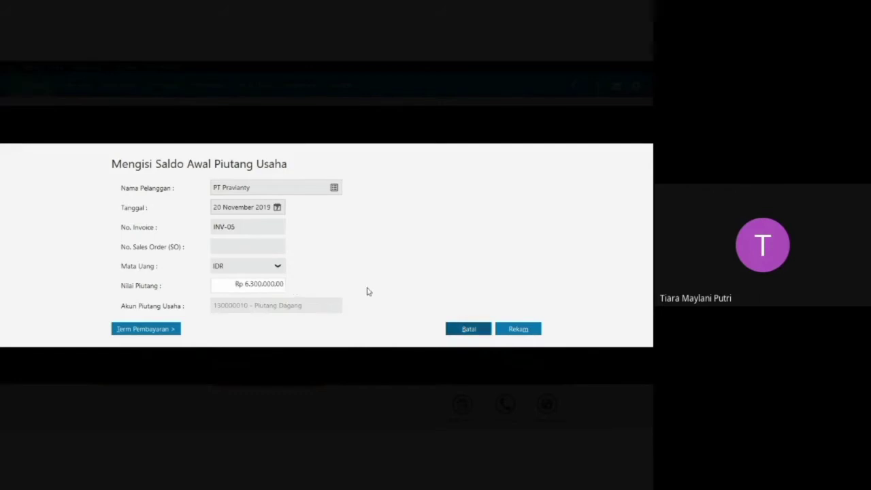
{"action": "left_click", "coordinate": [528, 329]}
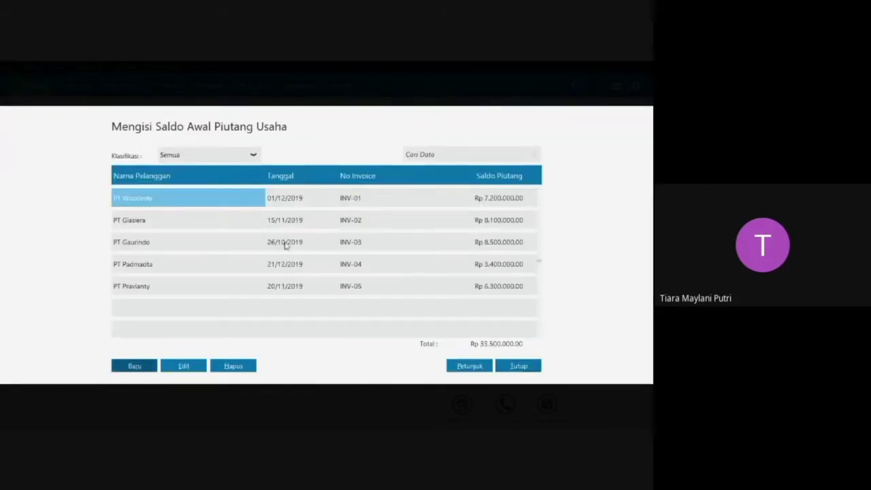
{"action": "left_click", "coordinate": [531, 367]}
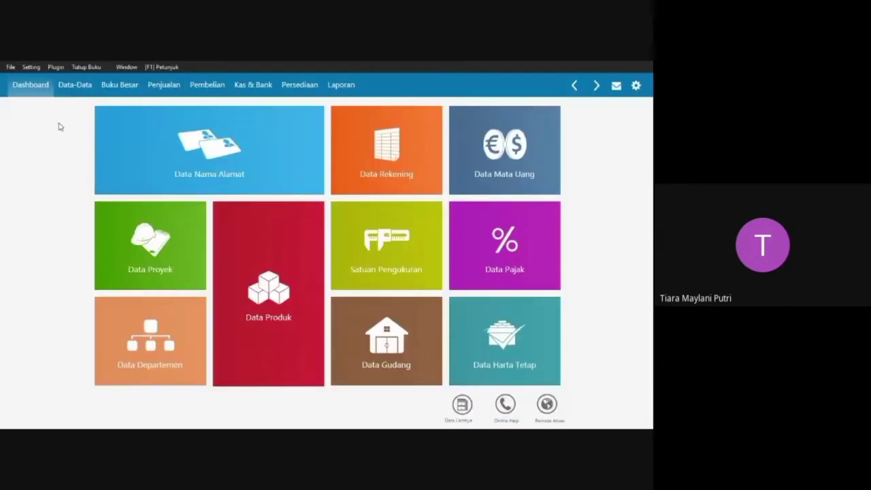
Open the opening accounts payable balances (Saldo Awal Hutang Usaha) and create an entry for vendor PT Prestige dated 11 December 2019.
{"action": "left_click", "coordinate": [33, 68]}
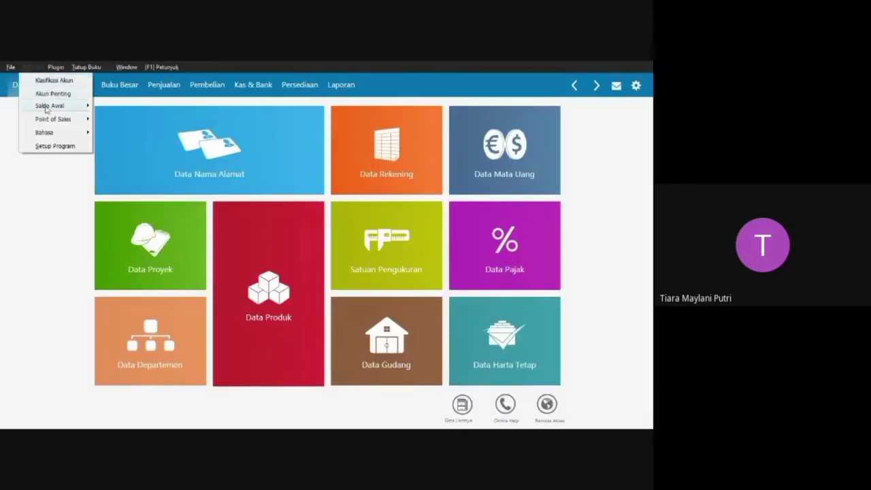
{"action": "mouse_move", "coordinate": [42, 106]}
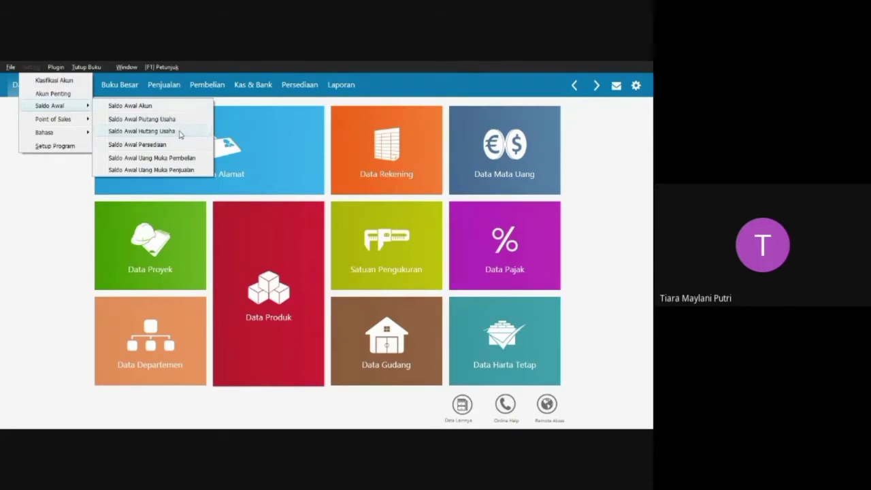
{"action": "left_click", "coordinate": [141, 132]}
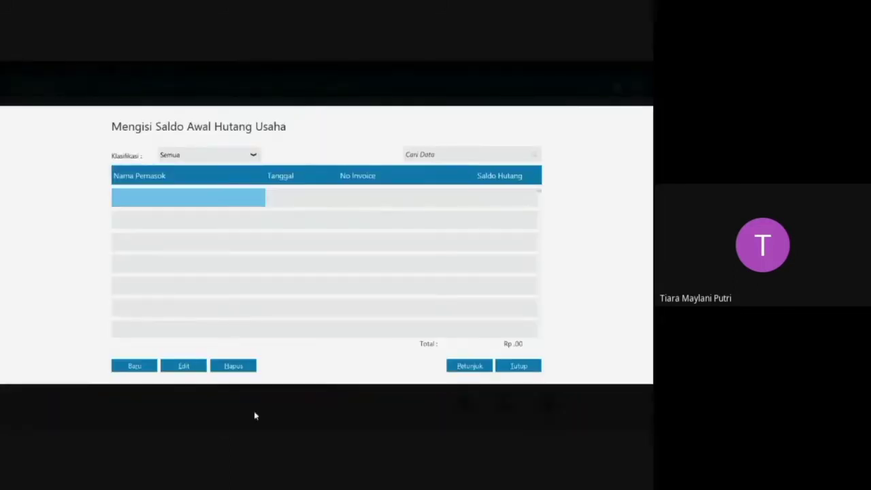
{"action": "left_click", "coordinate": [145, 365]}
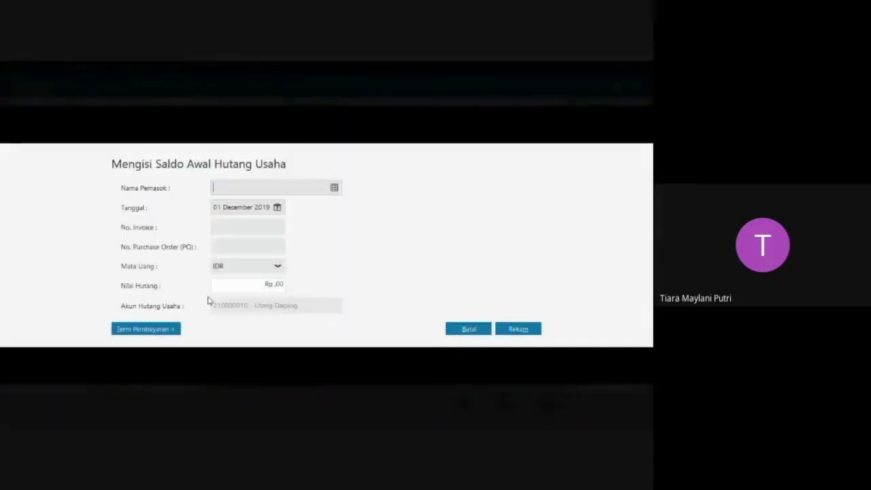
{"action": "left_click", "coordinate": [334, 187]}
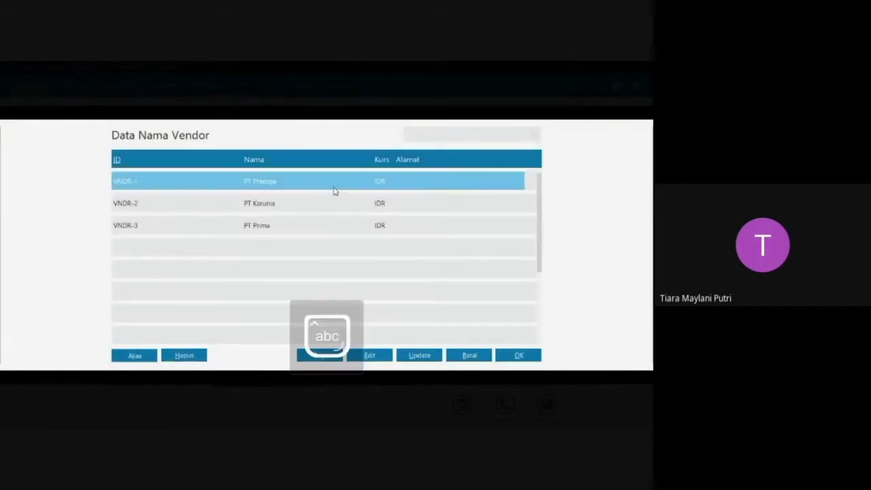
{"action": "left_click", "coordinate": [284, 185]}
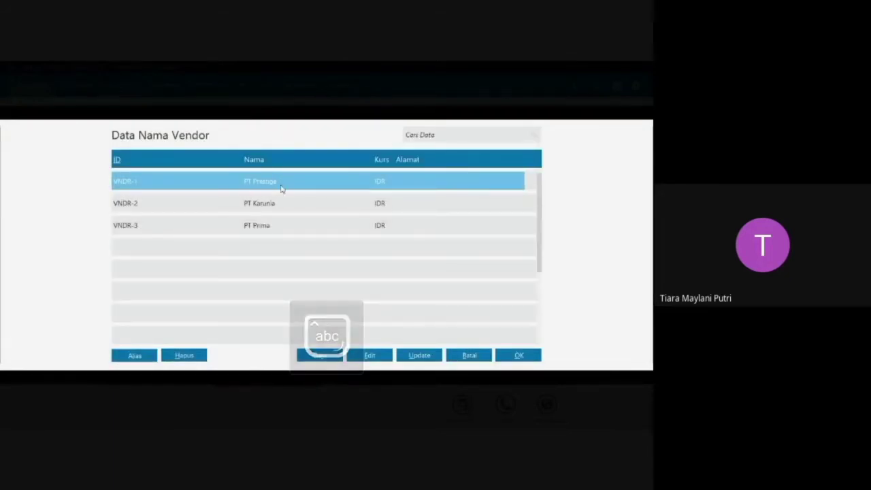
{"action": "left_click", "coordinate": [524, 358]}
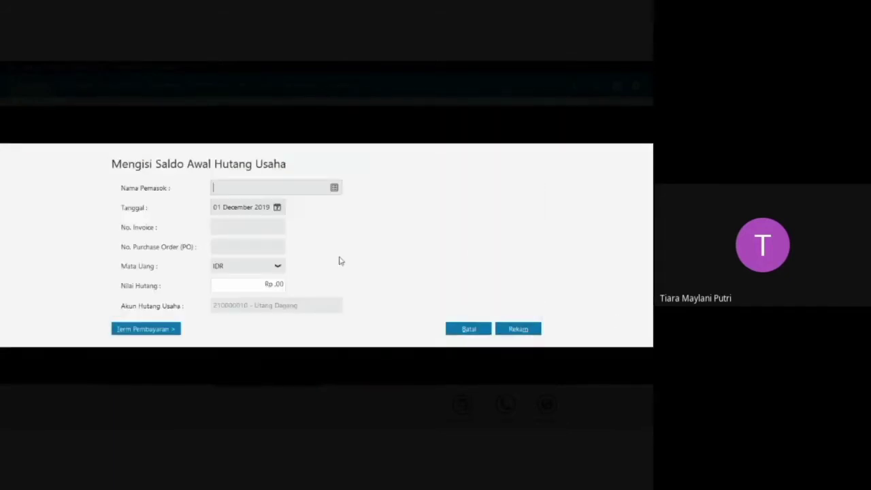
{"action": "left_click", "coordinate": [278, 207]}
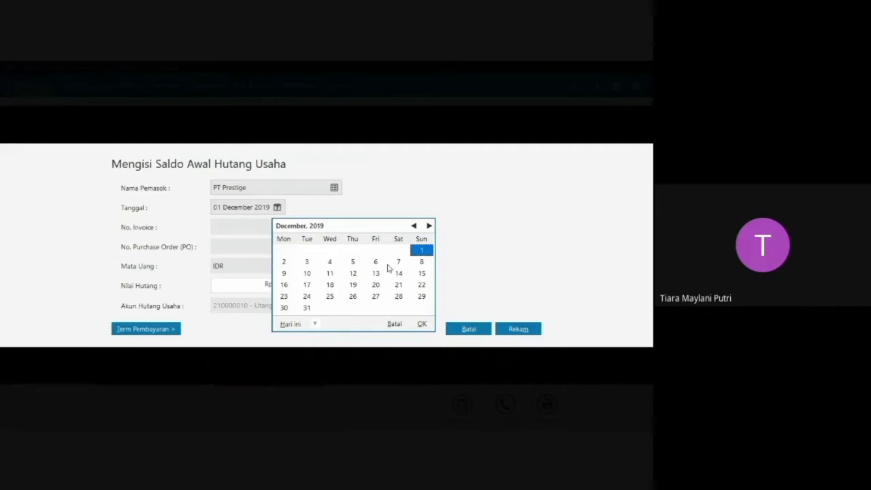
{"action": "left_click", "coordinate": [332, 275]}
{"action": "left_click", "coordinate": [423, 323]}
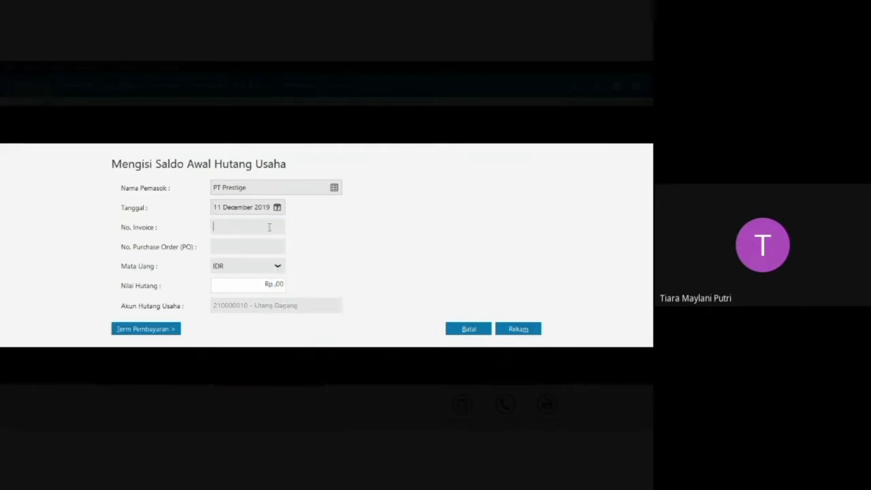
Enter invoice number PST-01 and a payable value of Rp 4.300.000 for PT Prestige, and record the entry.
{"action": "key", "text": "Caps_Lock"}
{"action": "type", "text": "PST=-"}
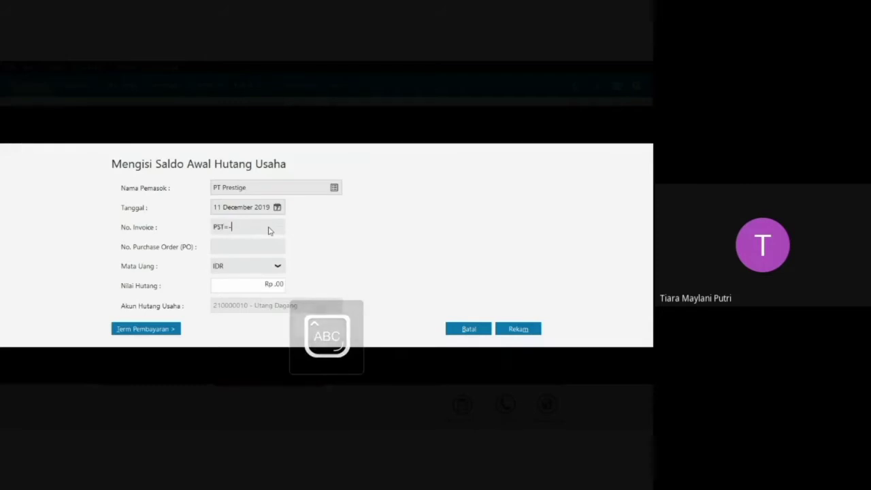
{"action": "key", "text": "BackSpace"}
{"action": "key", "text": "BackSpace"}
{"action": "type", "text": "-"}
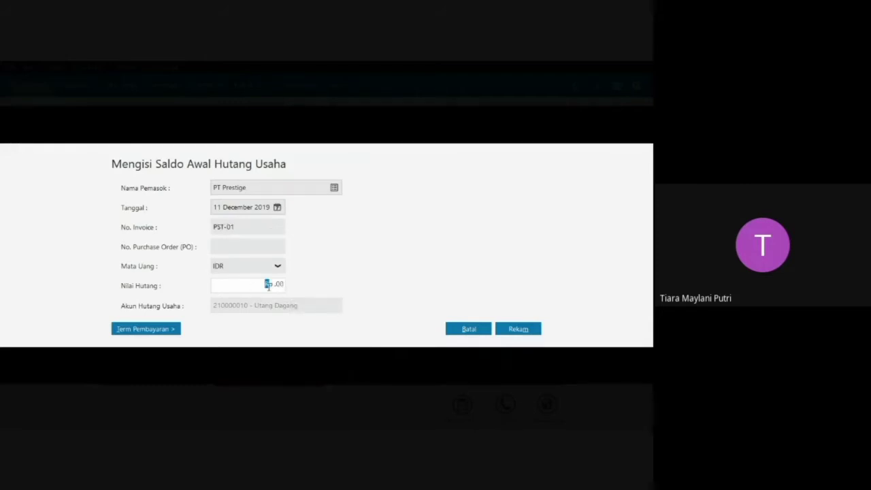
{"action": "left_click_drag", "start_coordinate": [267, 284], "coordinate": [293, 288]}
{"action": "key", "text": "BackSpace"}
{"action": "key", "text": "Tab"}
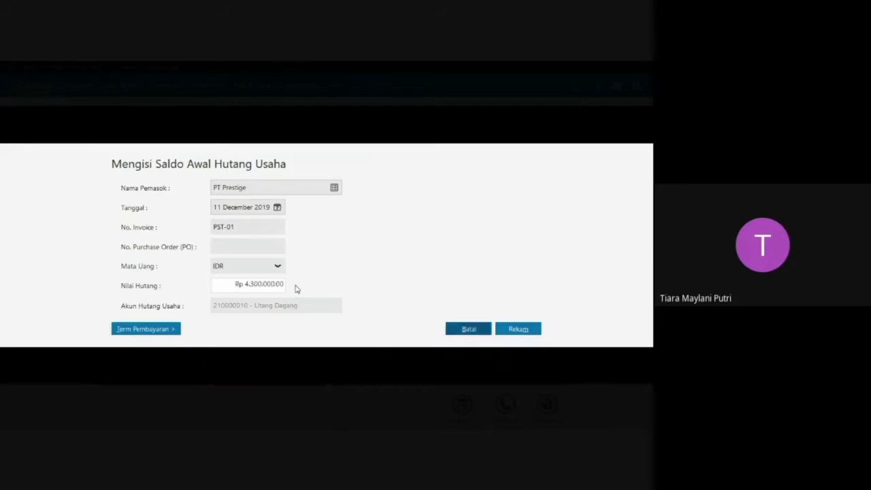
{"action": "left_click", "coordinate": [518, 329]}
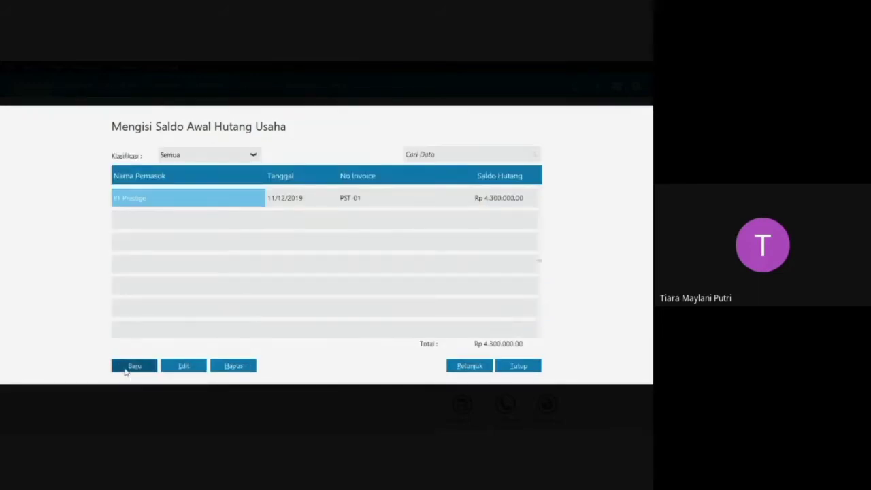
Create an opening payable entry for vendor PT Karunia dated 5 December 2019.
{"action": "left_click", "coordinate": [128, 367]}
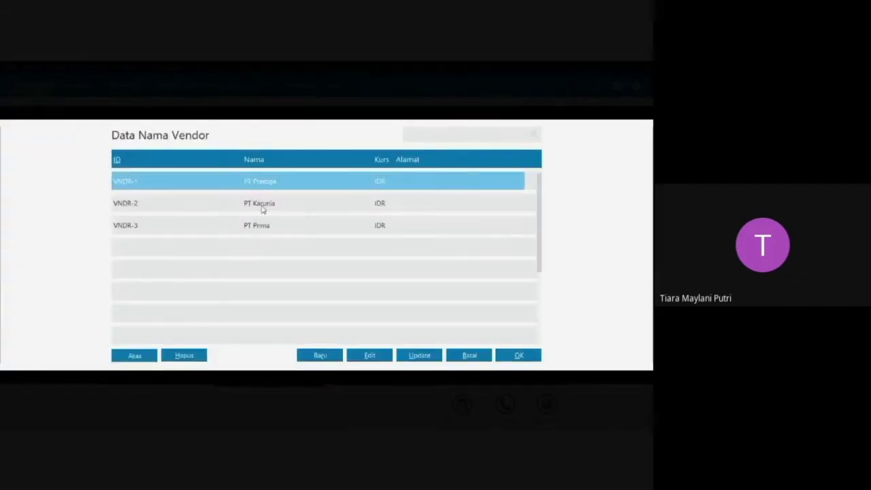
{"action": "left_click", "coordinate": [263, 206]}
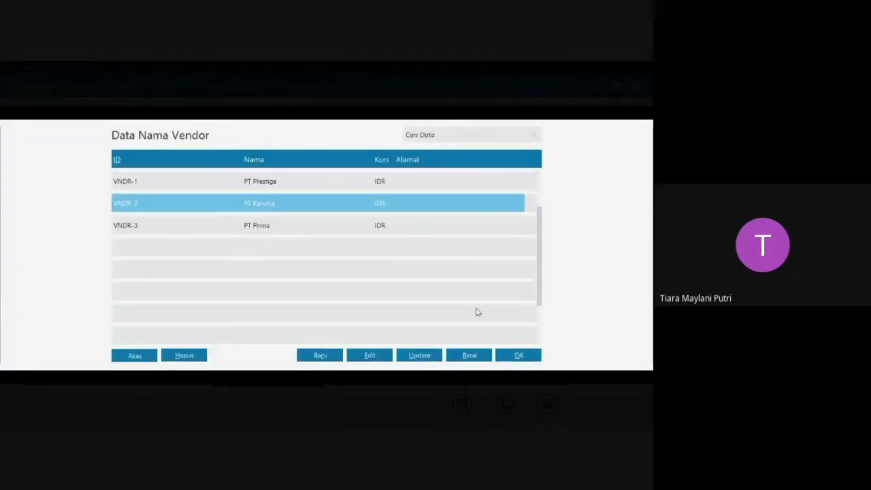
{"action": "left_click", "coordinate": [518, 357]}
{"action": "left_click", "coordinate": [278, 207]}
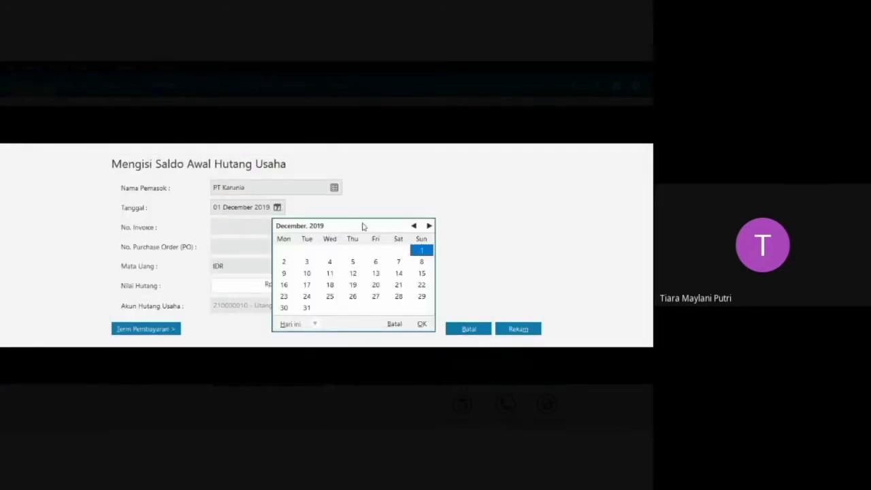
{"action": "left_click", "coordinate": [353, 261]}
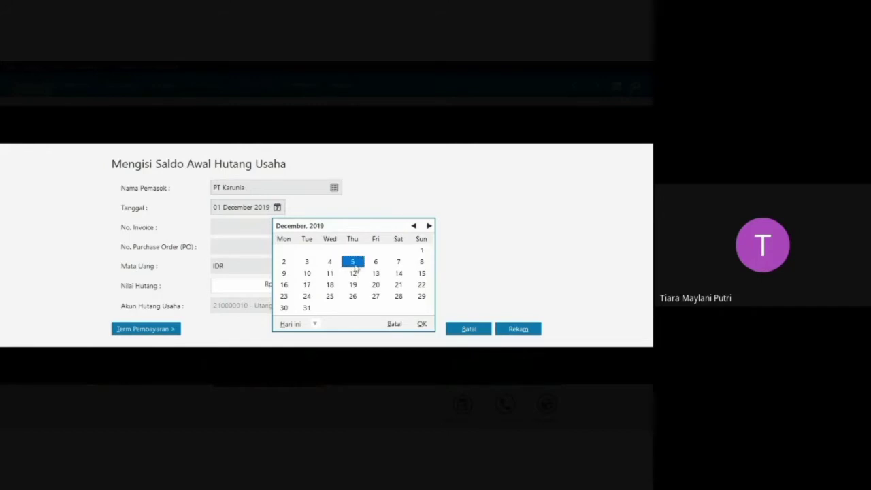
{"action": "left_click", "coordinate": [422, 324]}
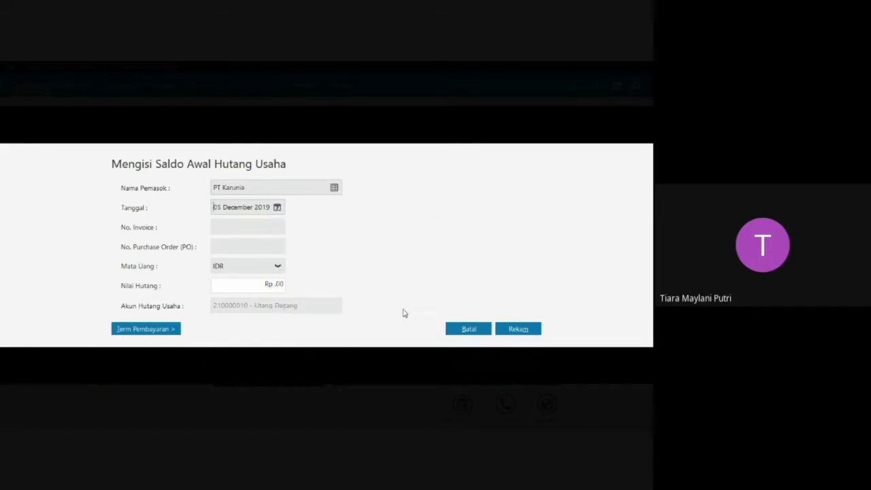
Enter invoice number KRN-02 and a payable value of Rp 3.200.000 for PT Karunia, and record the entry.
{"action": "left_click", "coordinate": [263, 225]}
{"action": "type", "text": "K"}
{"action": "left_click", "coordinate": [275, 284]}
{"action": "key", "text": "BackSpace"}
{"action": "key", "text": "BackSpace"}
{"action": "key", "text": "Tab"}
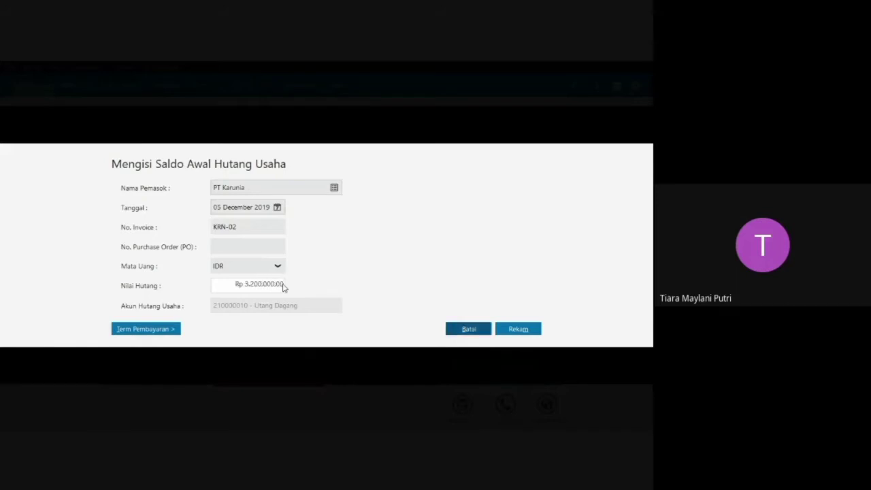
{"action": "left_click", "coordinate": [520, 332]}
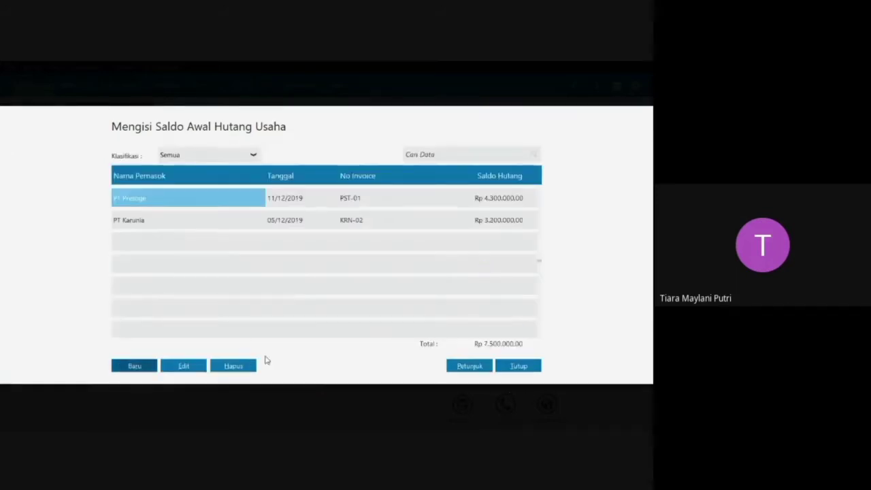
Create an opening payable entry for vendor PT Prima dated 23 October 2019.
{"action": "left_click", "coordinate": [145, 366]}
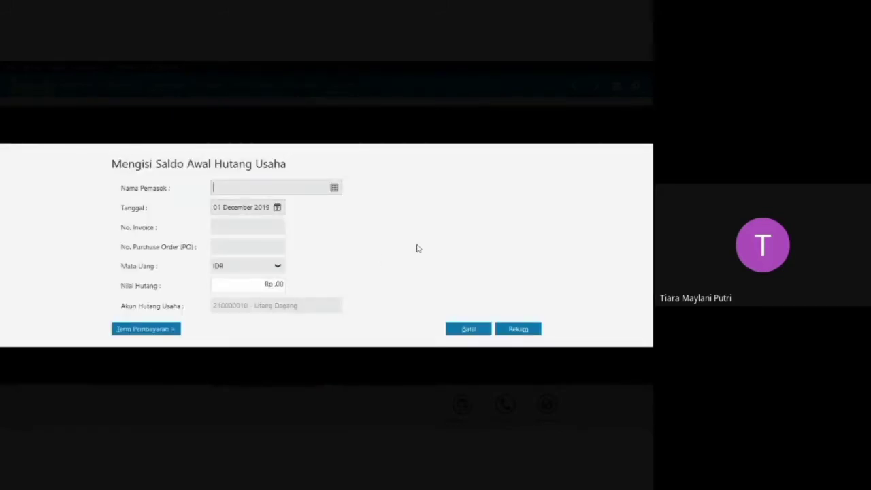
{"action": "left_click", "coordinate": [334, 189]}
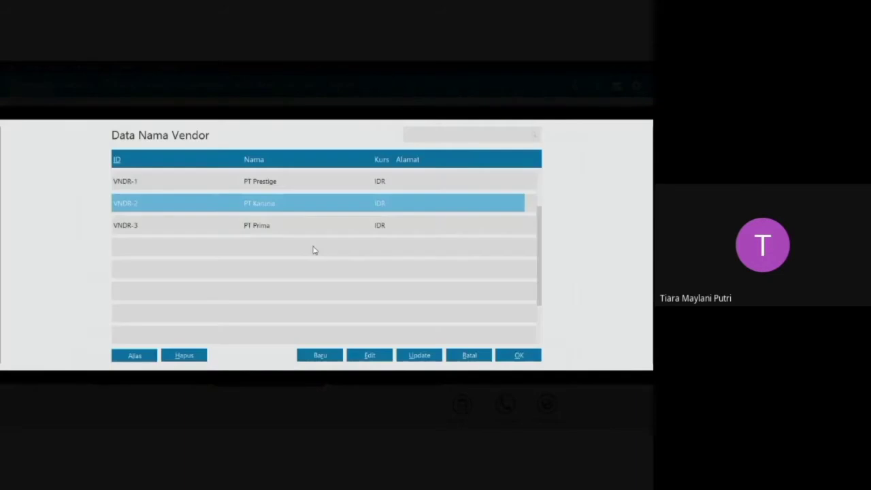
{"action": "left_click", "coordinate": [301, 226]}
{"action": "left_click", "coordinate": [525, 359]}
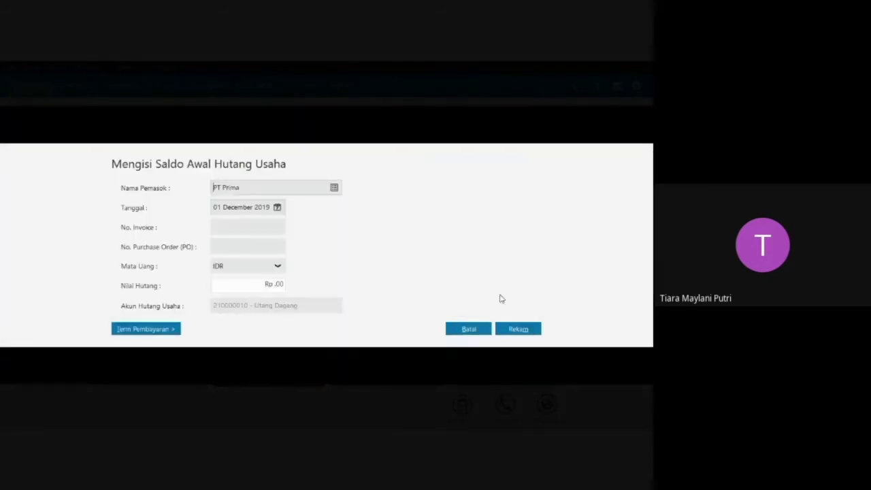
{"action": "left_click", "coordinate": [277, 207]}
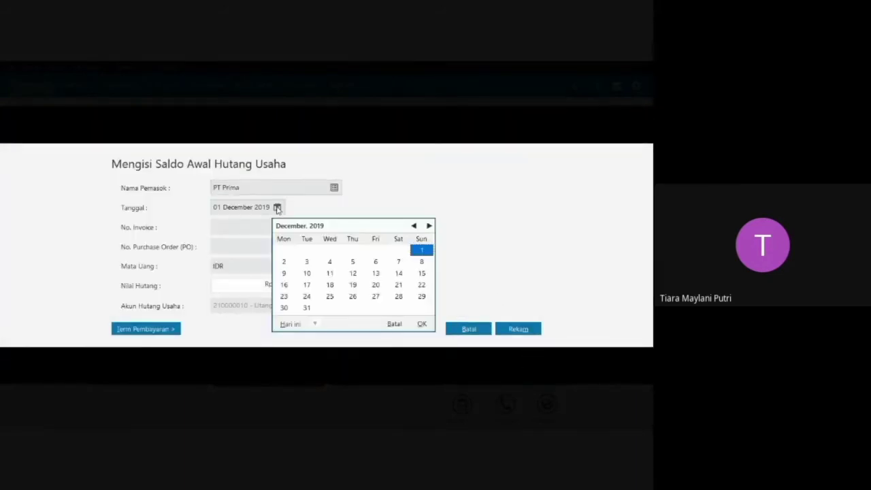
{"action": "left_click", "coordinate": [414, 226]}
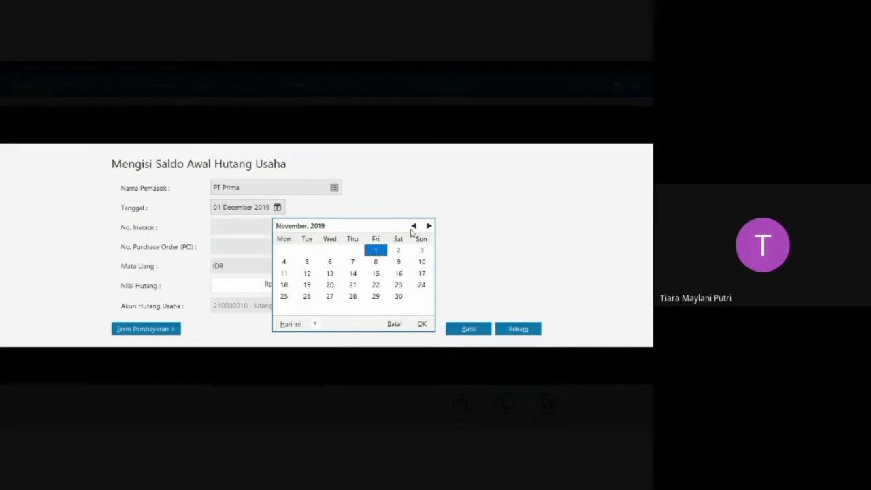
{"action": "left_click", "coordinate": [414, 226]}
{"action": "left_click", "coordinate": [330, 284]}
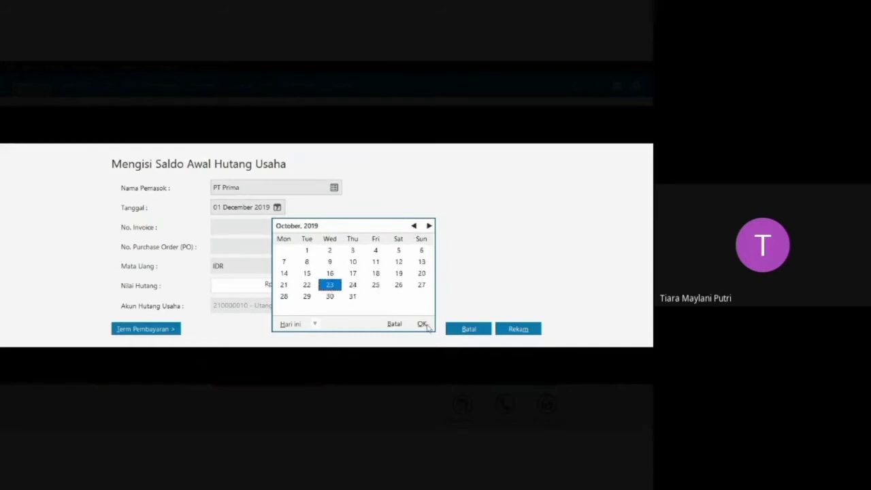
{"action": "left_click", "coordinate": [423, 324]}
Record PT Prima's entry with invoice number PRM-03 and a payable value of Rp 5.100.000, and close the opening payables list.
{"action": "left_click", "coordinate": [274, 224]}
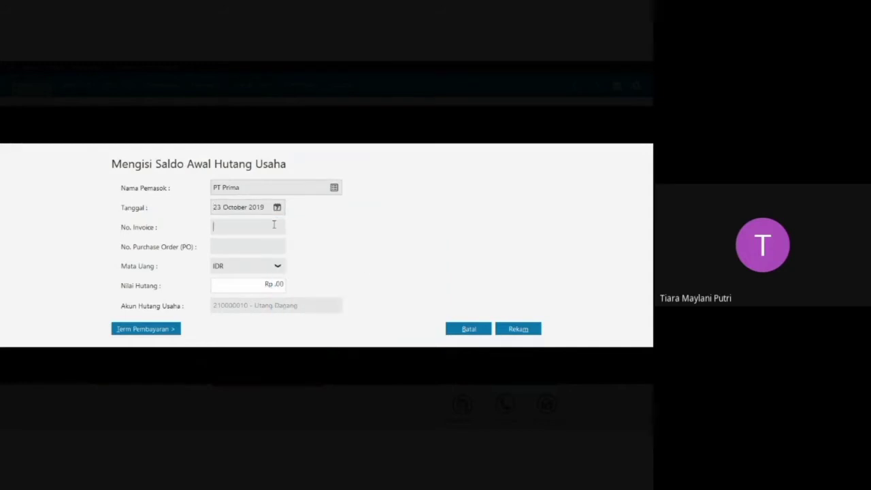
{"action": "type", "text": "PRM-03"}
{"action": "left_click_drag", "start_coordinate": [298, 289], "coordinate": [300, 288]}
{"action": "key", "text": "BackSpace"}
{"action": "key", "text": "Tab"}
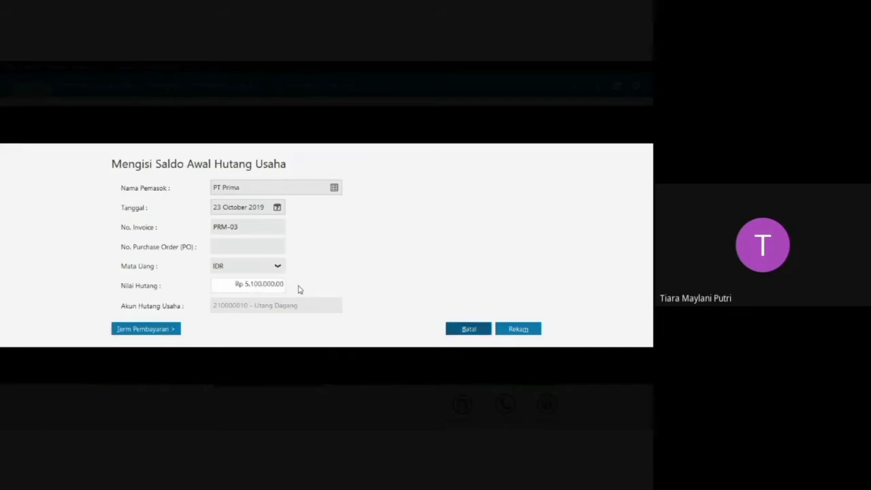
{"action": "left_click", "coordinate": [524, 332]}
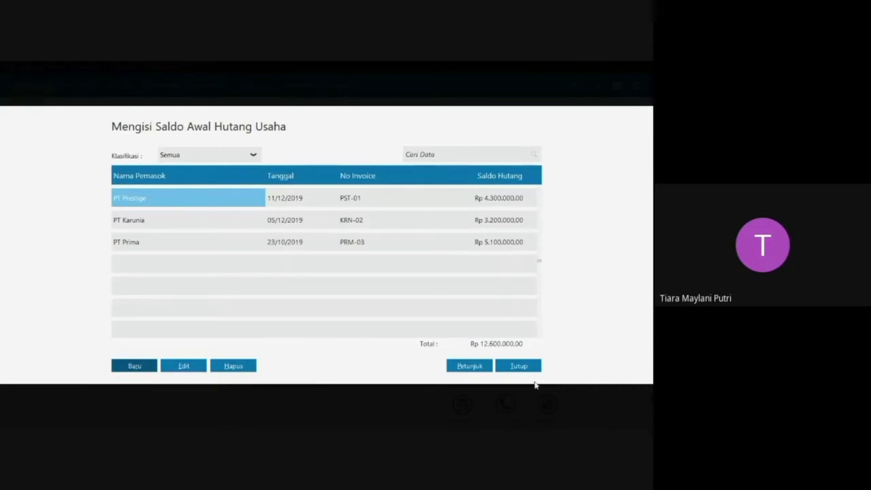
{"action": "left_click", "coordinate": [521, 366]}
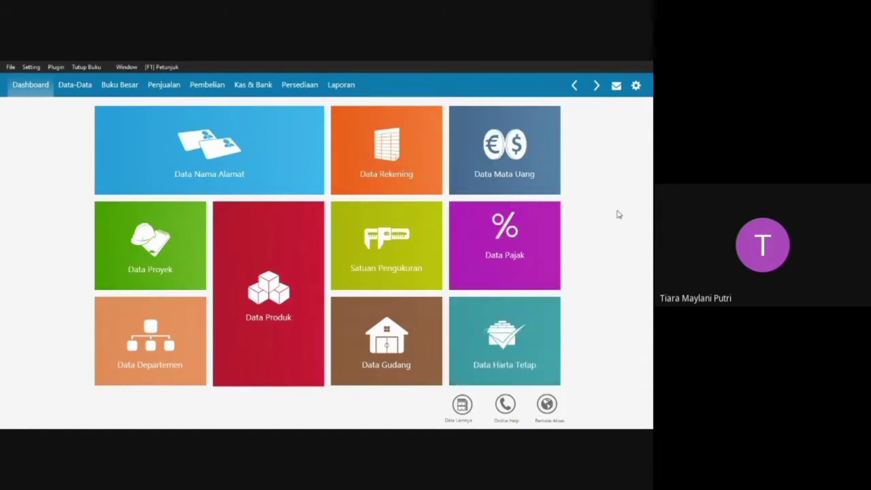
Open the measurement units (Satuan Pengukuran) and check the units in the Saldo Persediaan table of the PT Pelita Cahya Word document.
{"action": "key", "text": "Caps_Lock"}
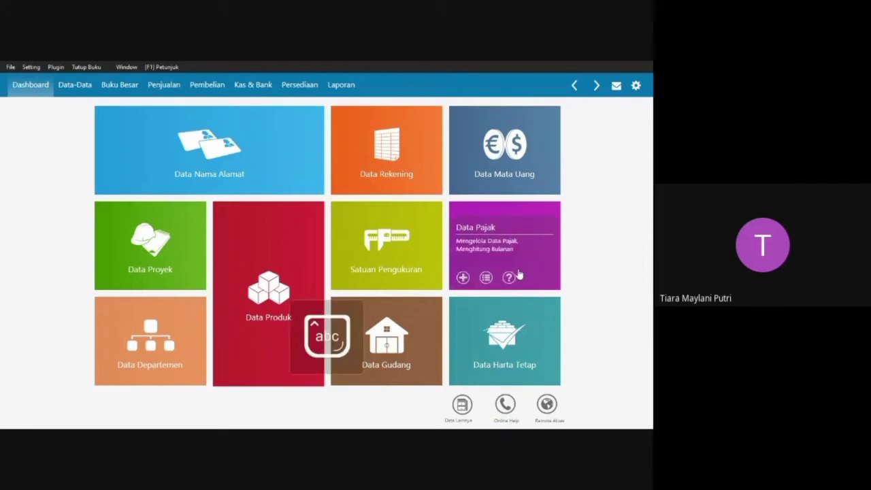
{"action": "left_click", "coordinate": [396, 241]}
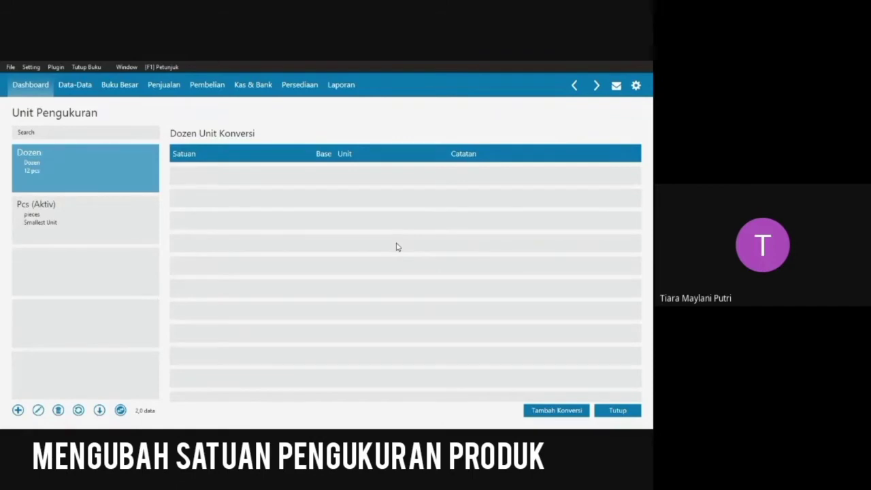
{"action": "key", "text": "super+Tab"}
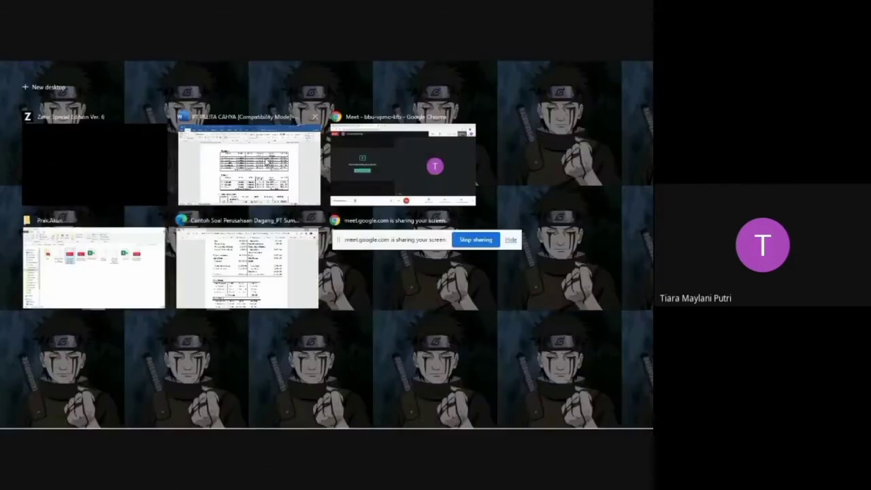
{"action": "left_click", "coordinate": [268, 174]}
{"action": "scroll", "coordinate": [327, 295], "scroll_direction": "down", "scroll_amount": 6}
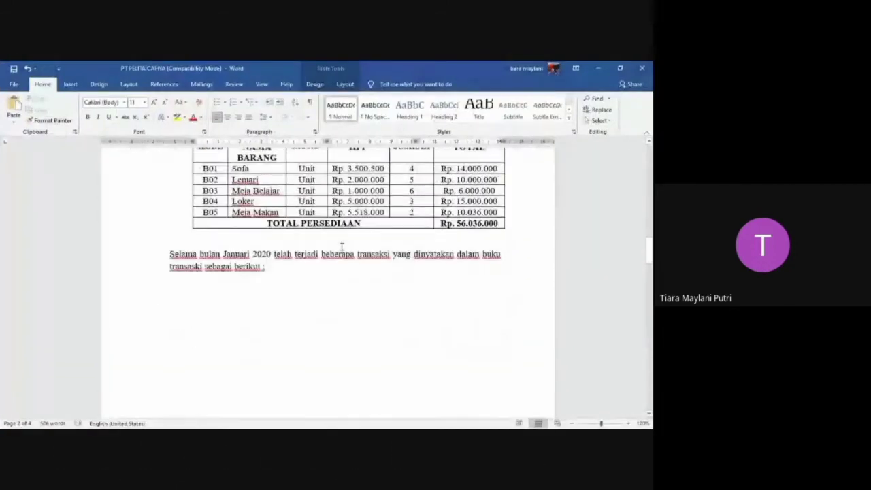
{"action": "scroll", "coordinate": [359, 247], "scroll_direction": "up", "scroll_amount": 2}
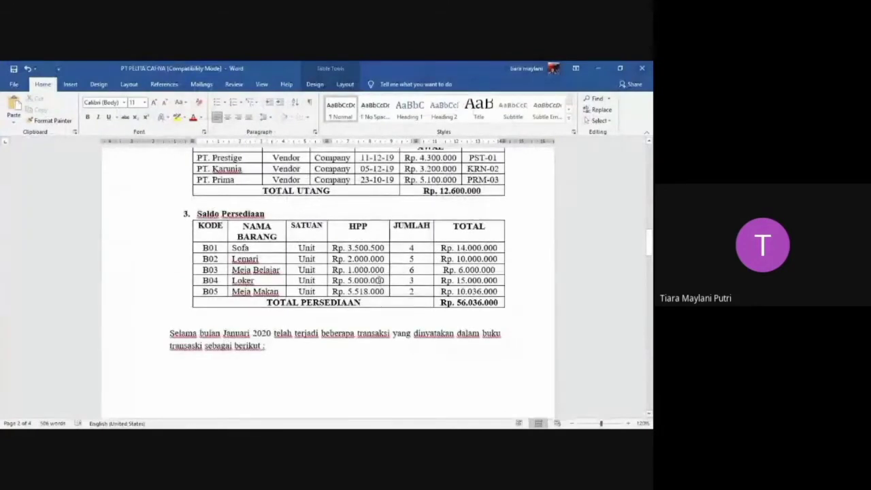
{"action": "key", "text": "super+Tab"}
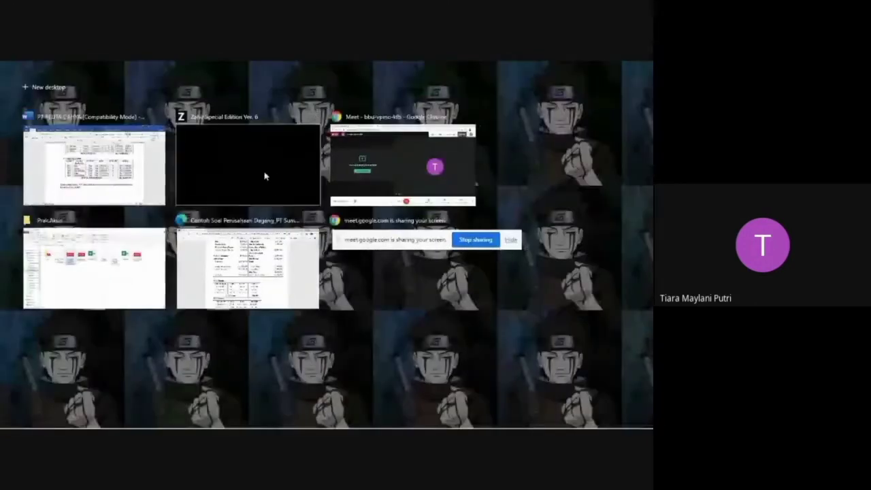
{"action": "left_click", "coordinate": [261, 173]}
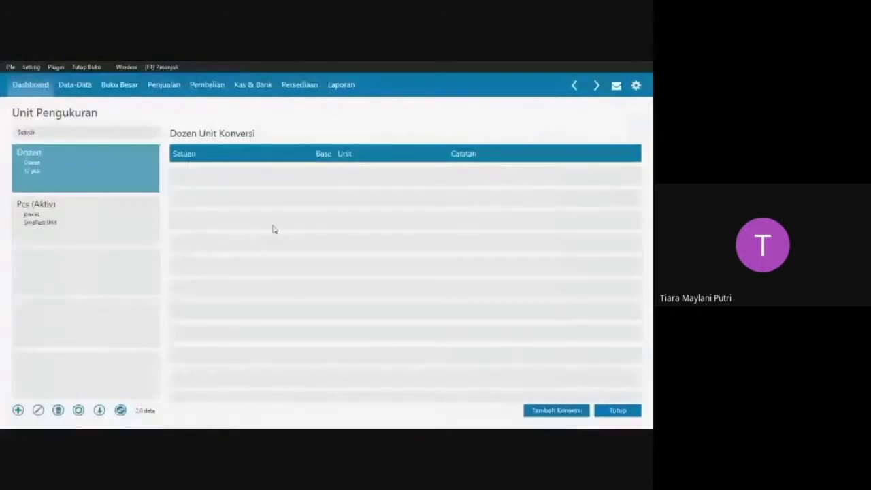
Add a base unit (Unit Dasar) with code and name Unit, record it, and close the measurement units list.
{"action": "left_click", "coordinate": [18, 411]}
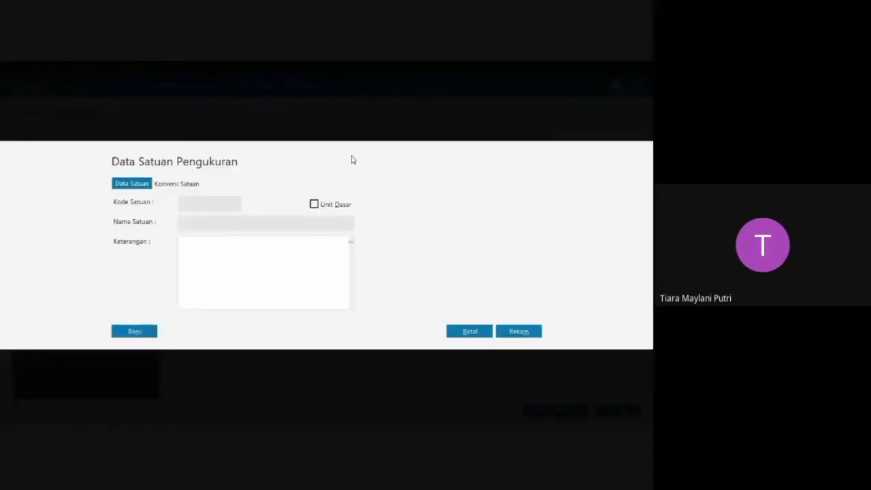
{"action": "type", "text": "Unit"}
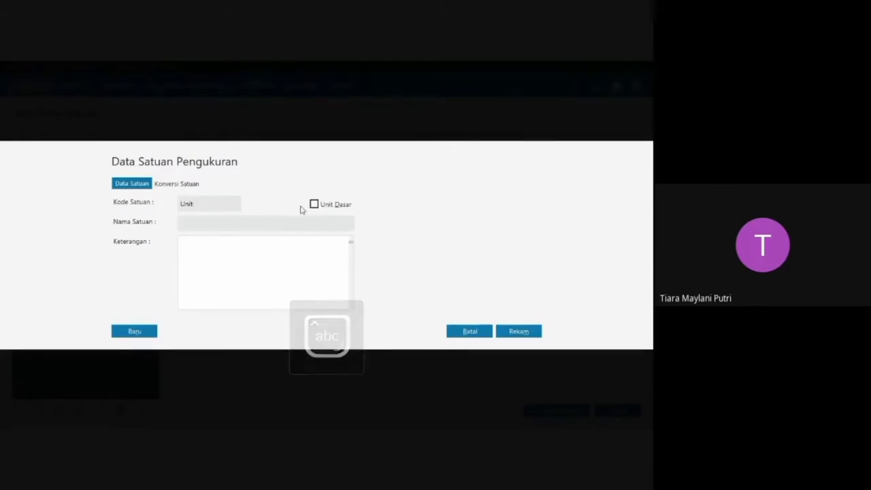
{"action": "left_click", "coordinate": [314, 204]}
{"action": "left_click", "coordinate": [229, 226]}
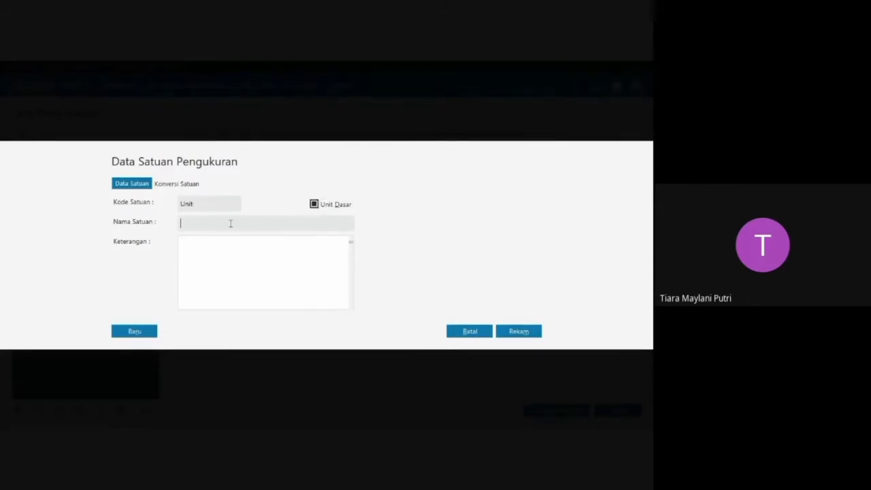
{"action": "type", "text": "Unit"}
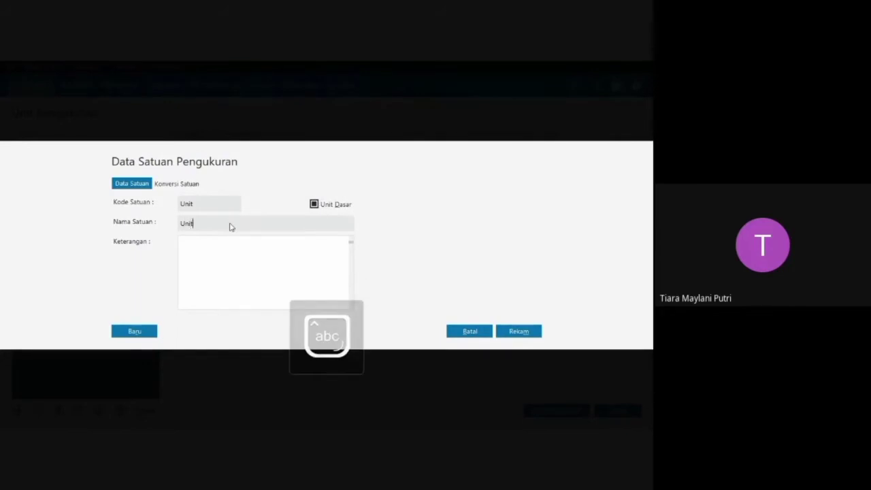
{"action": "left_click", "coordinate": [519, 332]}
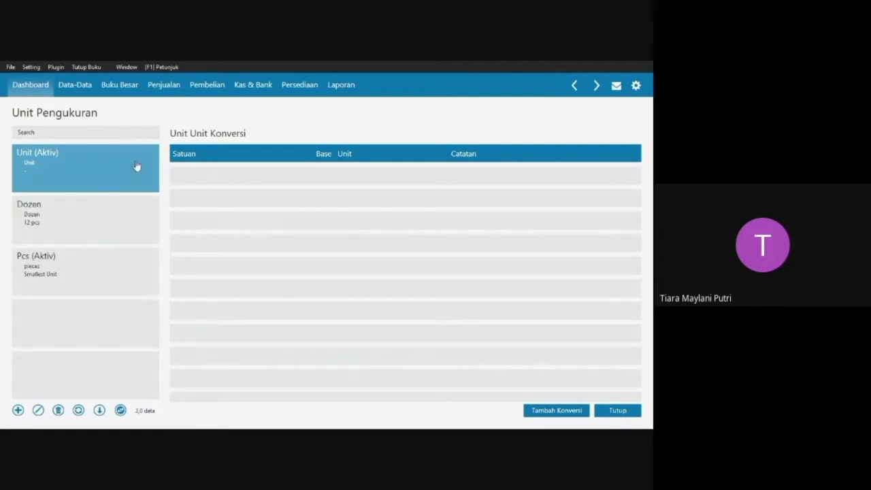
{"action": "left_click", "coordinate": [617, 411]}
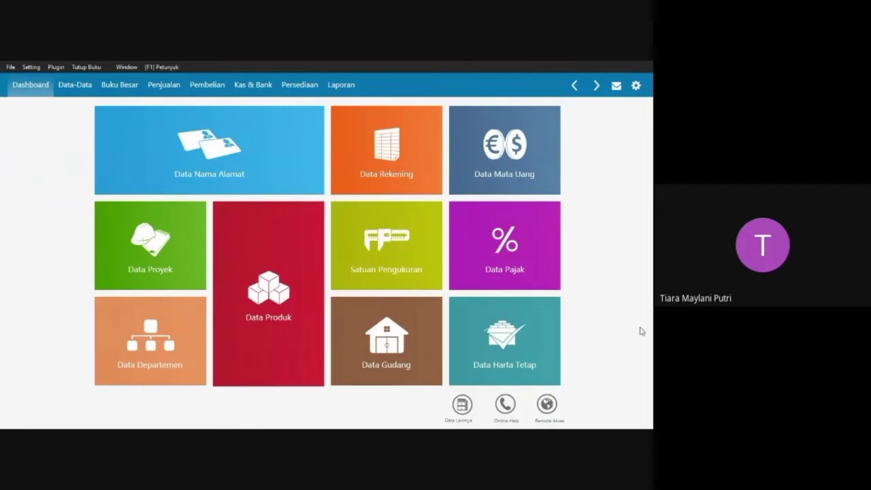
Open the product groups (Kelompok Produk) and rename the Product 1 group as Barang Dagang in its group data.
{"action": "left_click", "coordinate": [461, 407]}
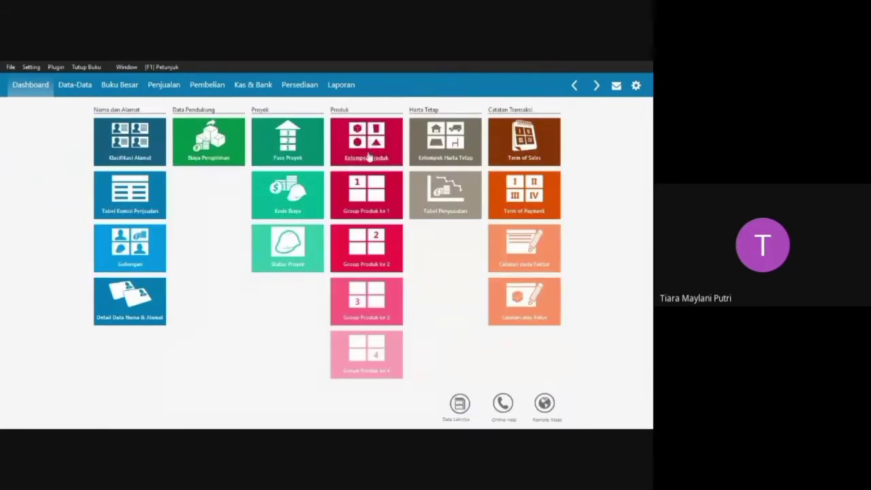
{"action": "left_click", "coordinate": [368, 153]}
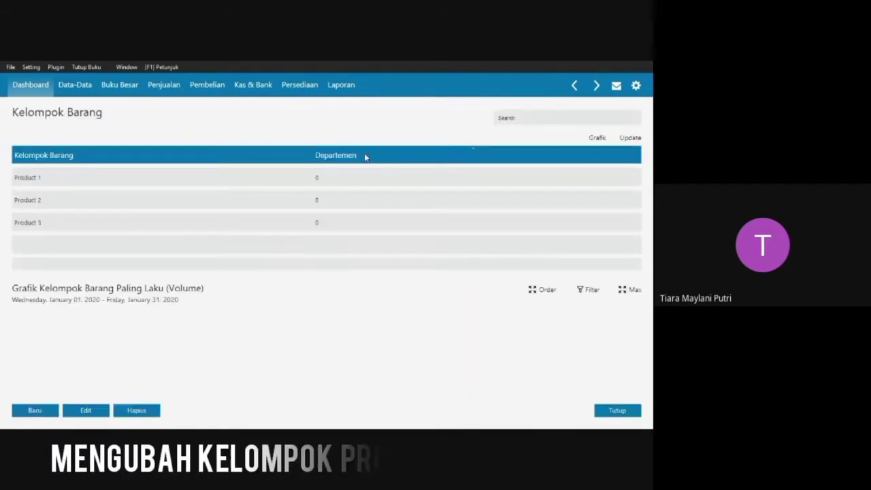
{"action": "left_click", "coordinate": [34, 200]}
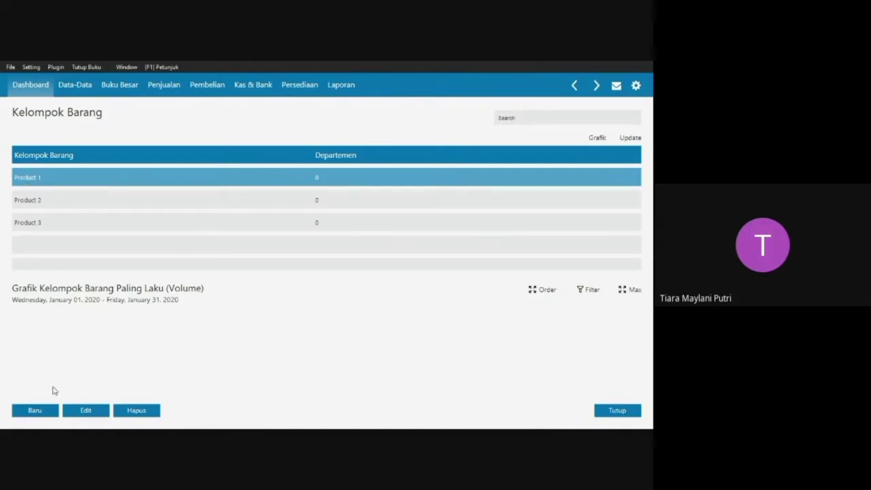
{"action": "left_click", "coordinate": [97, 411]}
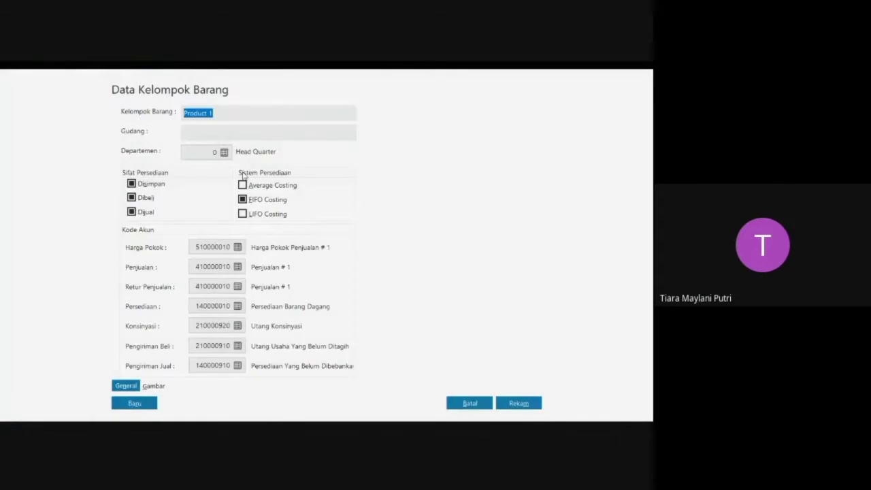
{"action": "key", "text": "BackSpace"}
{"action": "type", "text": "B"}
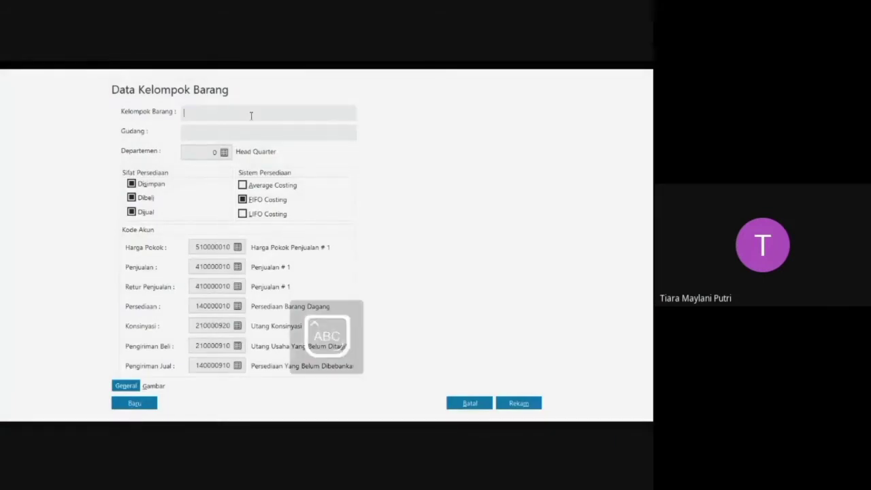
{"action": "type", "text": "arang Dagang"}
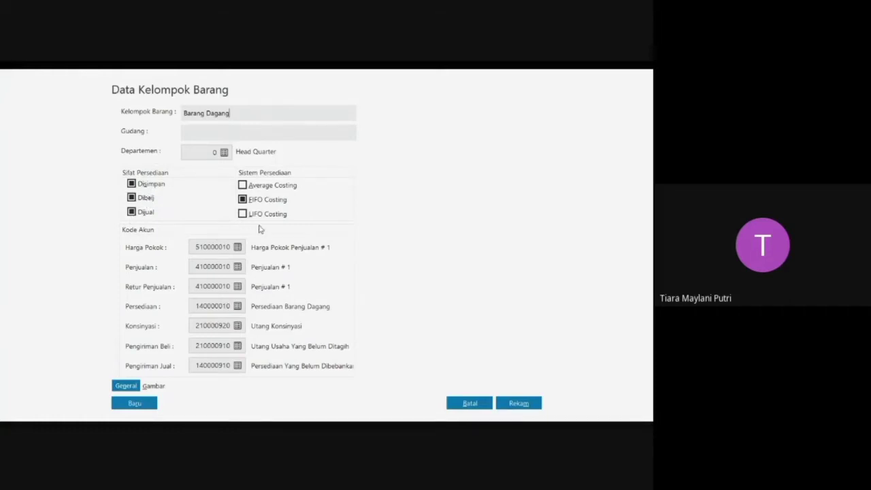
{"action": "key", "text": "ctrl+a"}
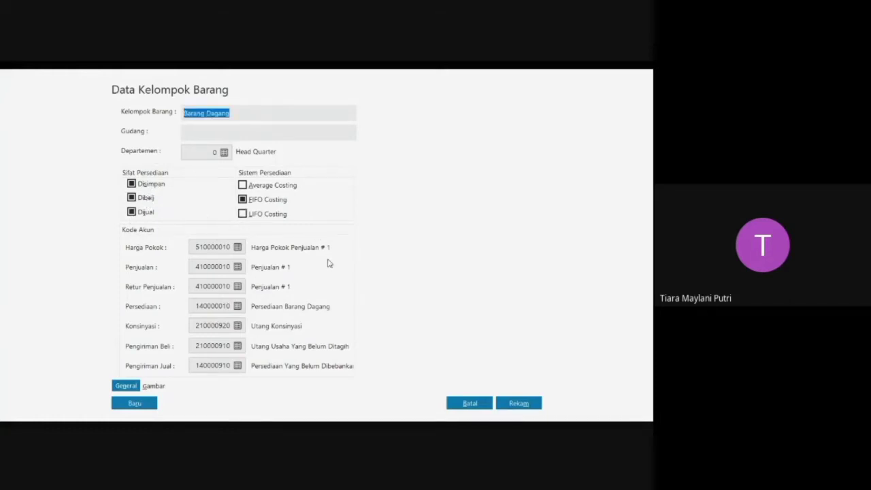
Rename the group's Harga Pokok account 510000010 as Harga Pokok Penjualan Barang Dagang and assign it to the group.
{"action": "left_click", "coordinate": [237, 248]}
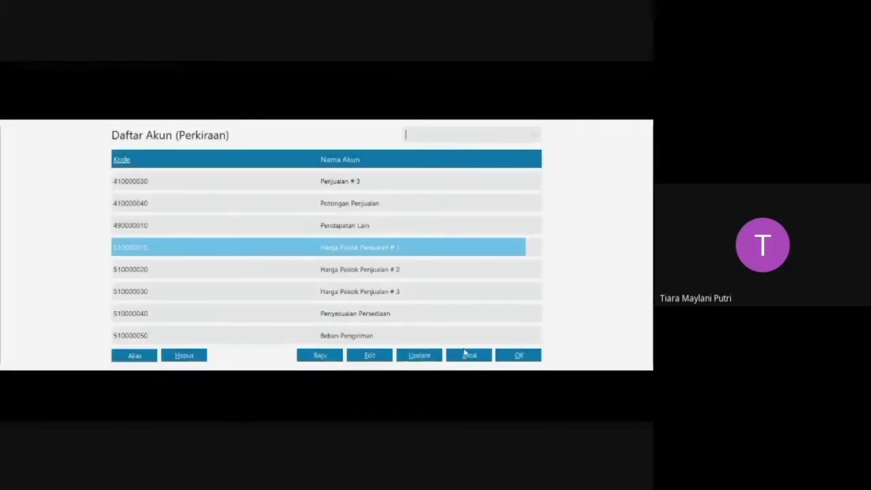
{"action": "left_click", "coordinate": [380, 357]}
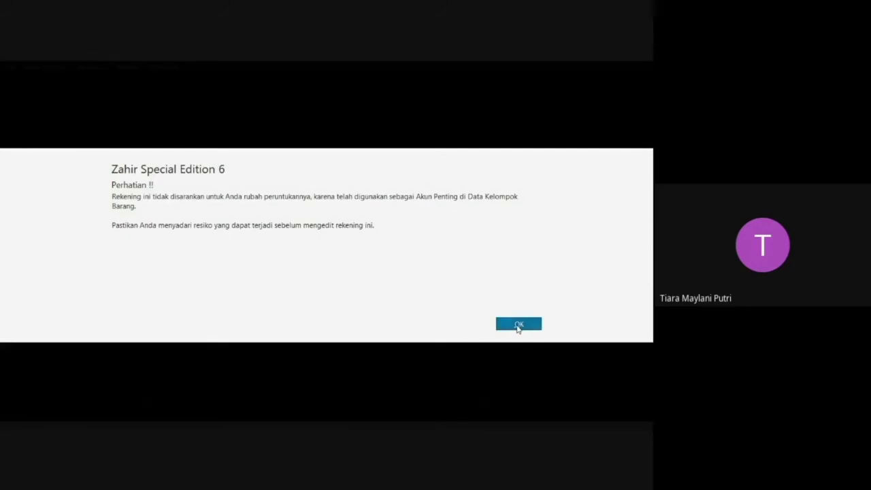
{"action": "left_click", "coordinate": [517, 326]}
{"action": "double_click", "coordinate": [328, 238]}
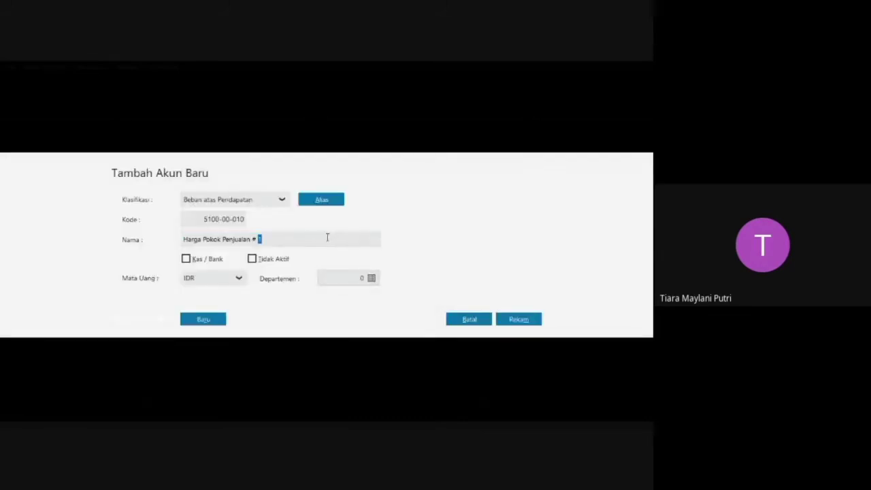
{"action": "type", "text": "B"}
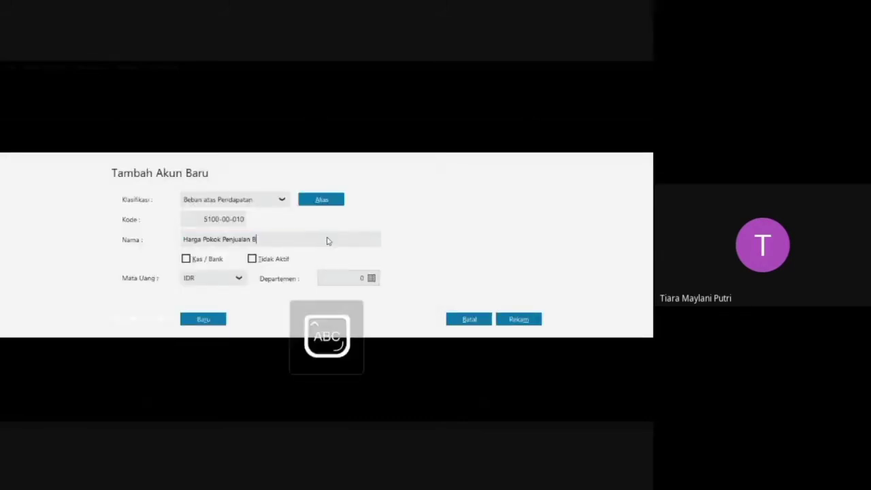
{"action": "type", "text": "arang Dagang"}
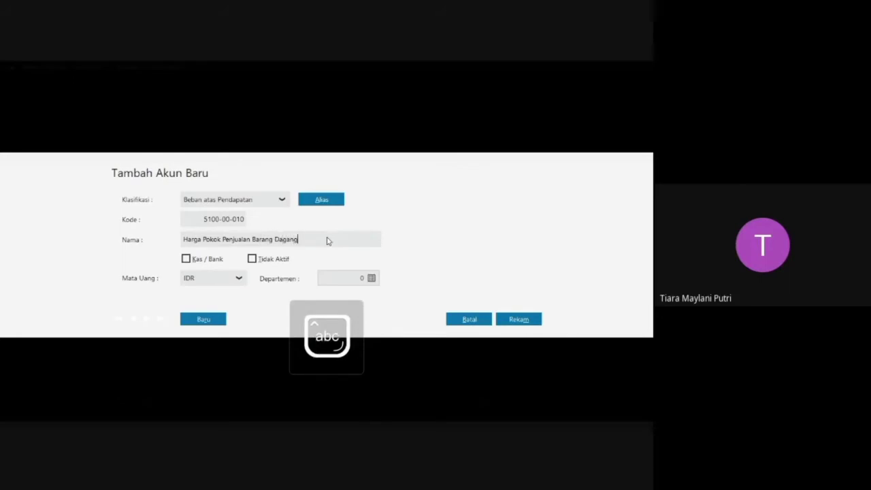
{"action": "left_click", "coordinate": [512, 321]}
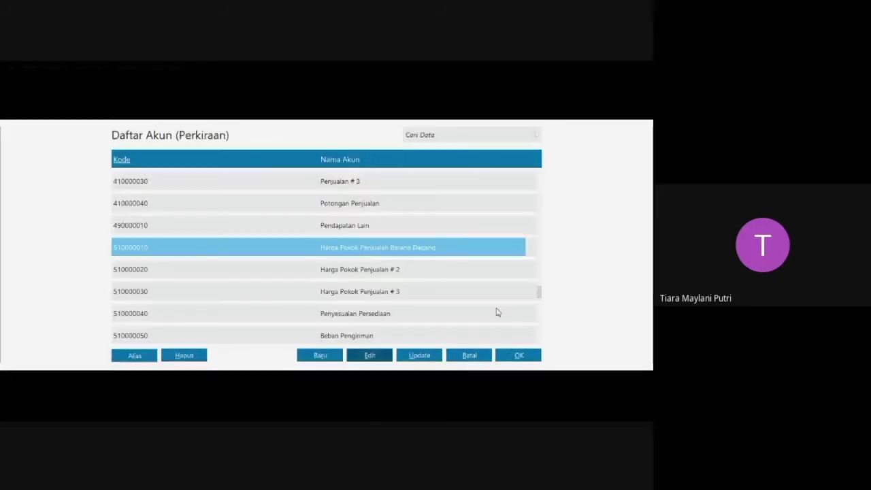
{"action": "left_click", "coordinate": [518, 355]}
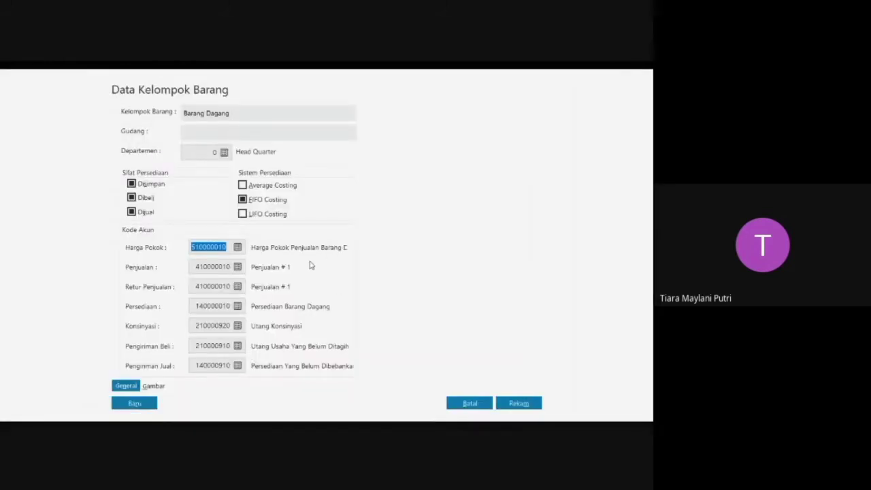
Rename the group's Penjualan account 410000010 as Penjualan Barang Dagang and assign it as the sales account.
{"action": "left_click", "coordinate": [238, 267]}
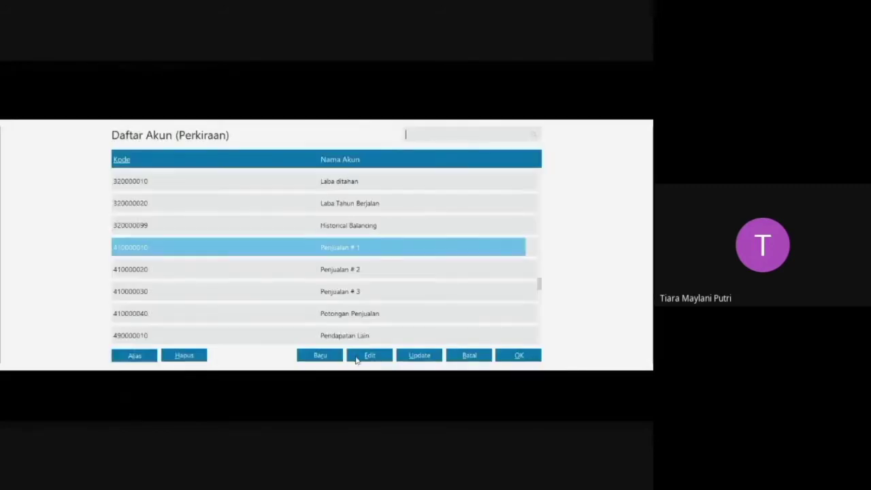
{"action": "left_click", "coordinate": [367, 357]}
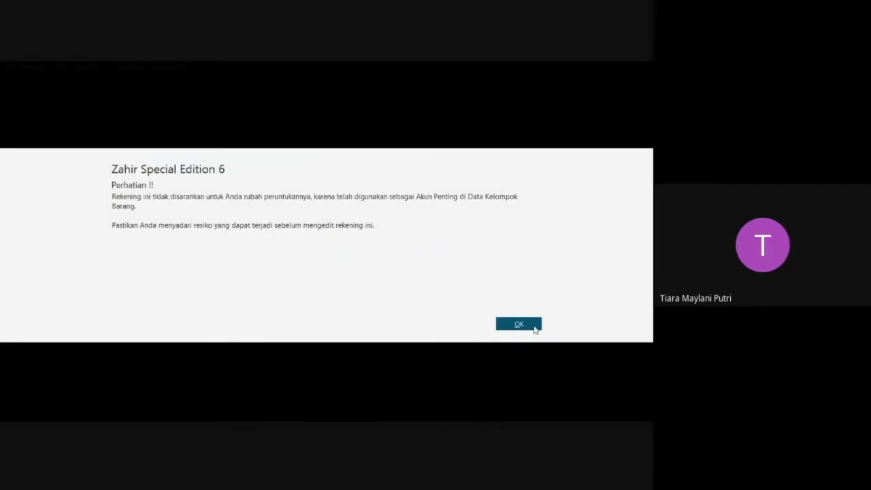
{"action": "left_click", "coordinate": [519, 325]}
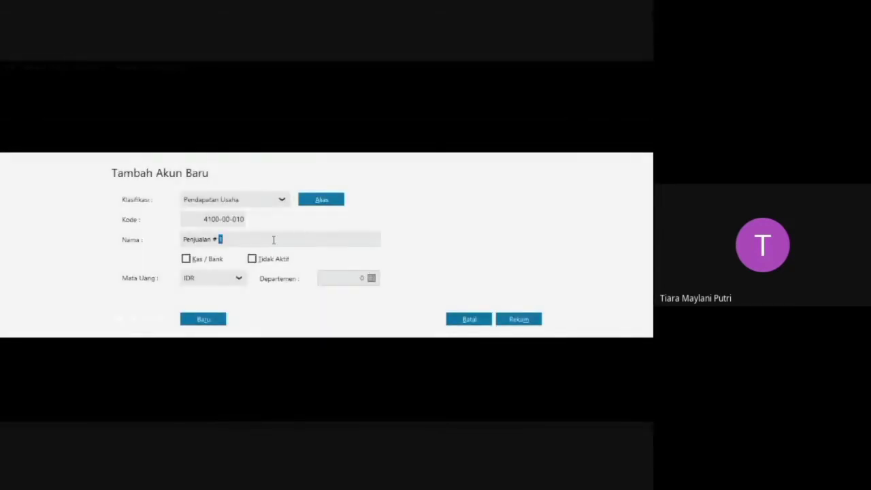
{"action": "type", "text": "Penjualan B"}
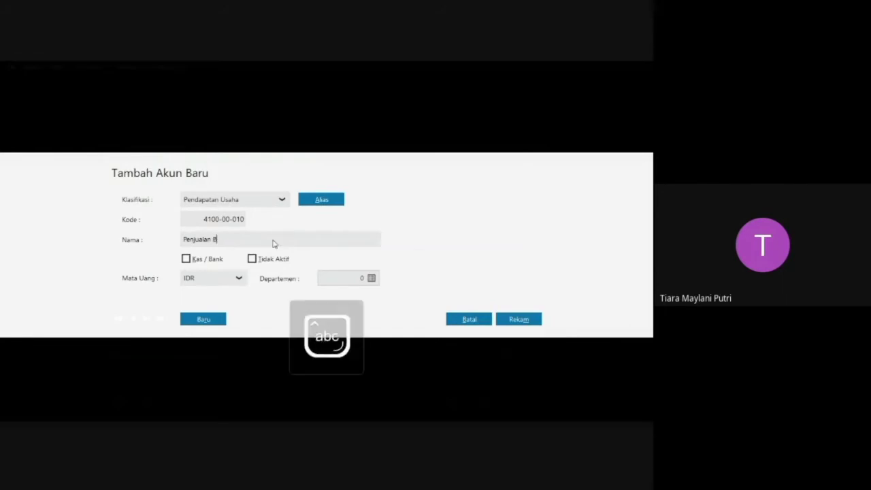
{"action": "type", "text": "arang Dagang"}
{"action": "left_click", "coordinate": [515, 324]}
{"action": "left_click", "coordinate": [512, 358]}
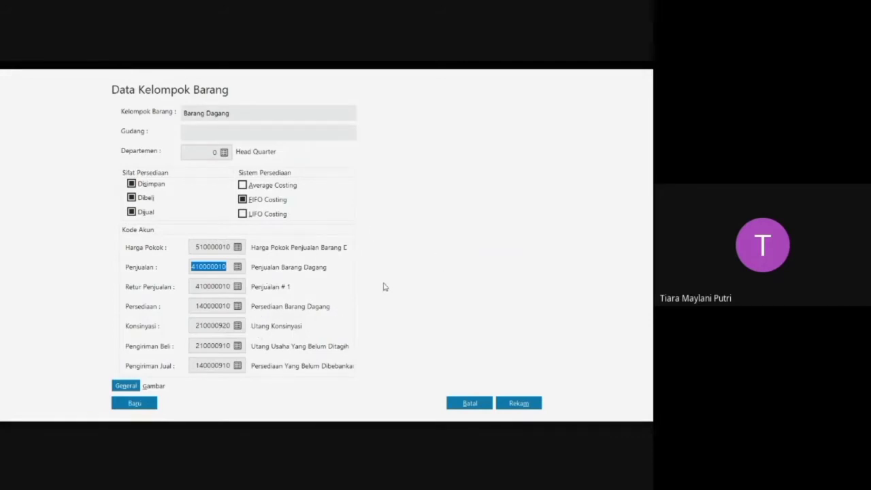
Assign Penjualan Barang Dagang to Retur Penjualan and record the group, applying the account codes to all its products.
{"action": "left_click", "coordinate": [237, 286]}
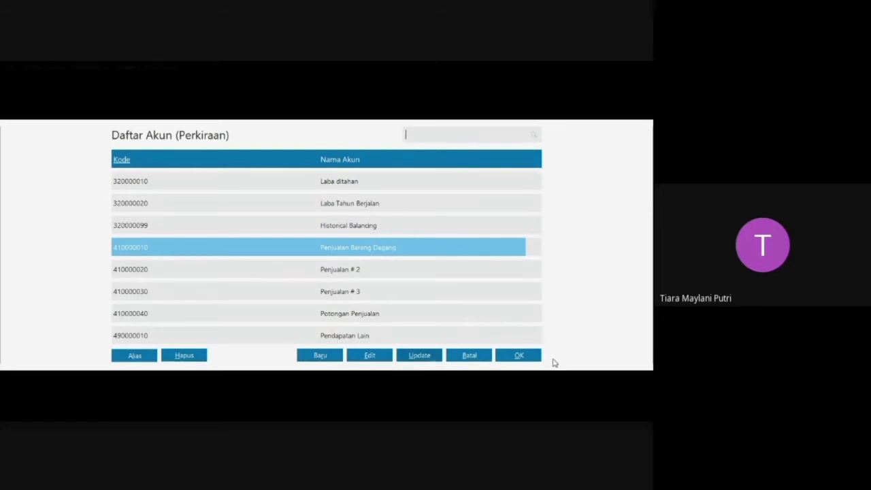
{"action": "left_click", "coordinate": [527, 355]}
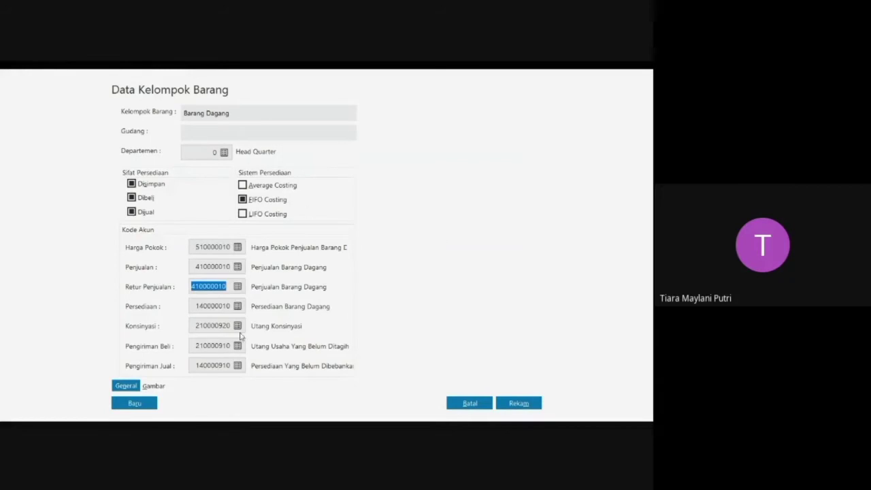
{"action": "left_click", "coordinate": [527, 404]}
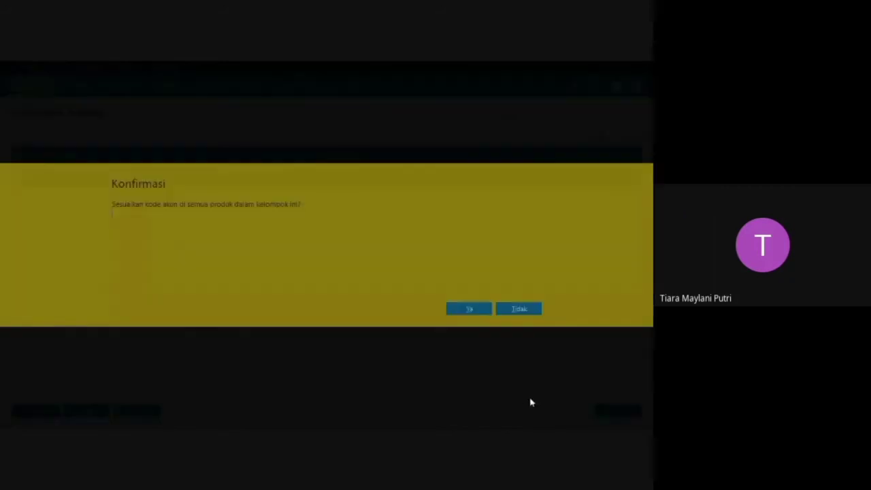
{"action": "left_click", "coordinate": [473, 309]}
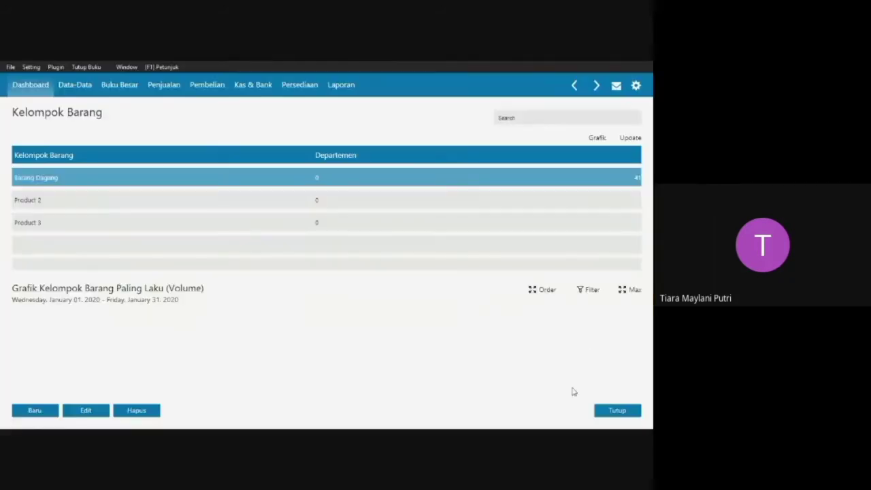
{"action": "left_click", "coordinate": [615, 412]}
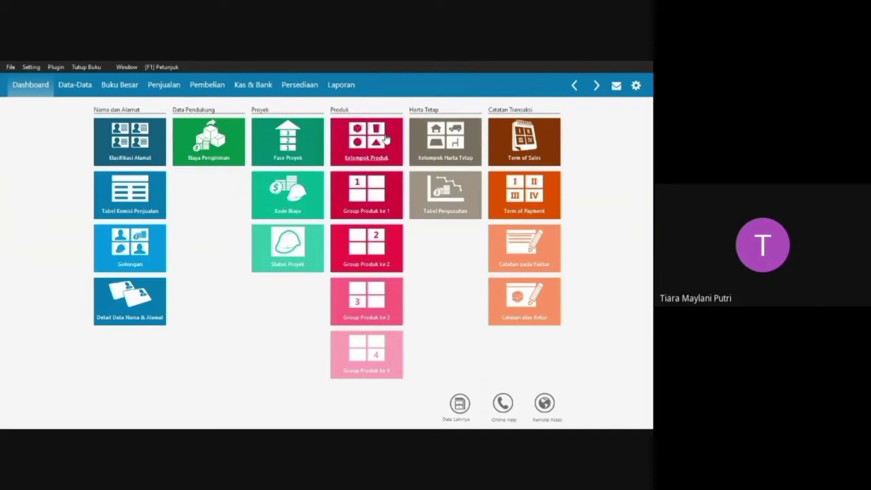
Open the product data (Data Produk) and check the items in the Saldo Persediaan table of the PT Pelita Cahya Word document.
{"action": "left_click", "coordinate": [461, 405]}
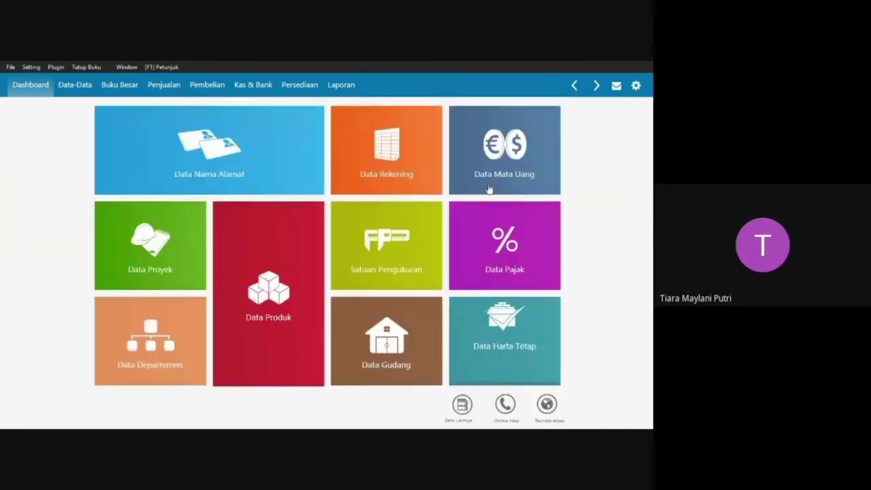
{"action": "left_click", "coordinate": [278, 288]}
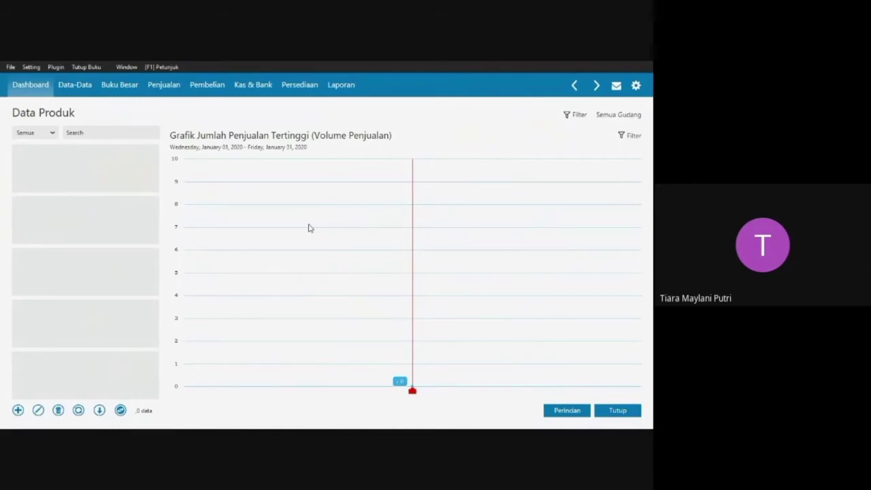
{"action": "key", "text": "super+Tab"}
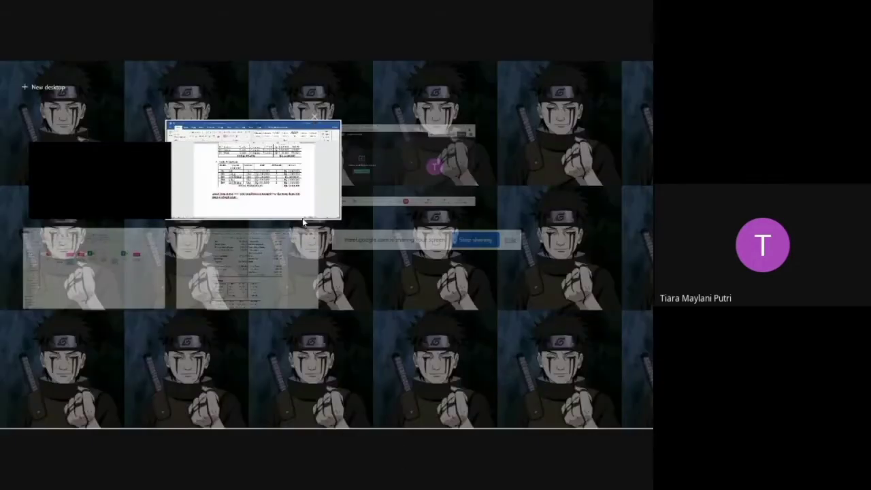
{"action": "left_click", "coordinate": [303, 216]}
{"action": "scroll", "coordinate": [303, 231], "scroll_direction": "down", "scroll_amount": 2}
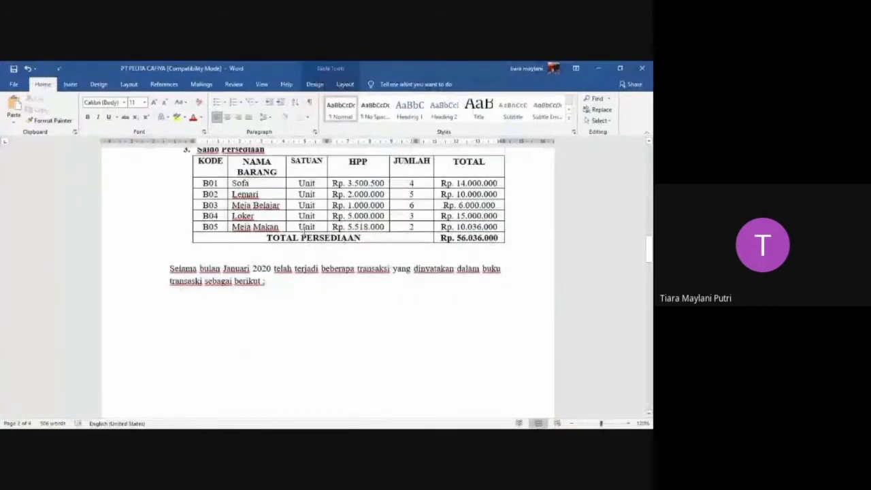
{"action": "scroll", "coordinate": [303, 233], "scroll_direction": "up", "scroll_amount": 3}
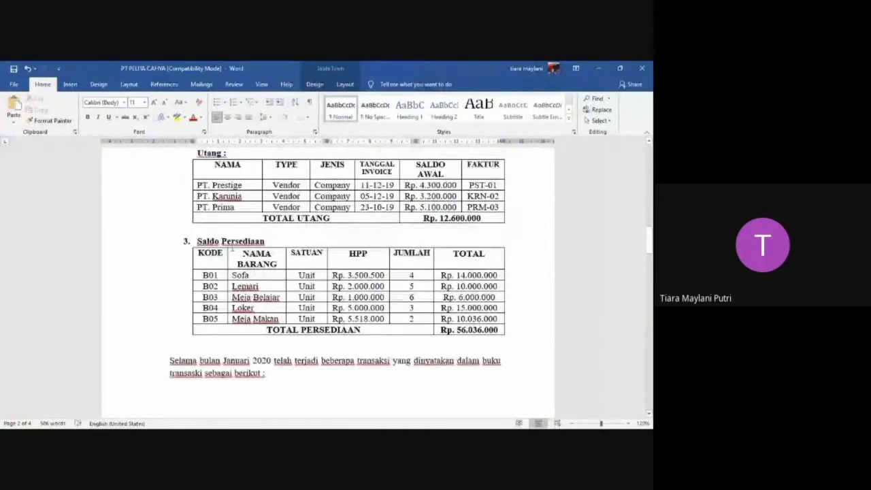
{"action": "scroll", "coordinate": [285, 354], "scroll_direction": "down", "scroll_amount": 1}
{"action": "key", "text": "super+Tab"}
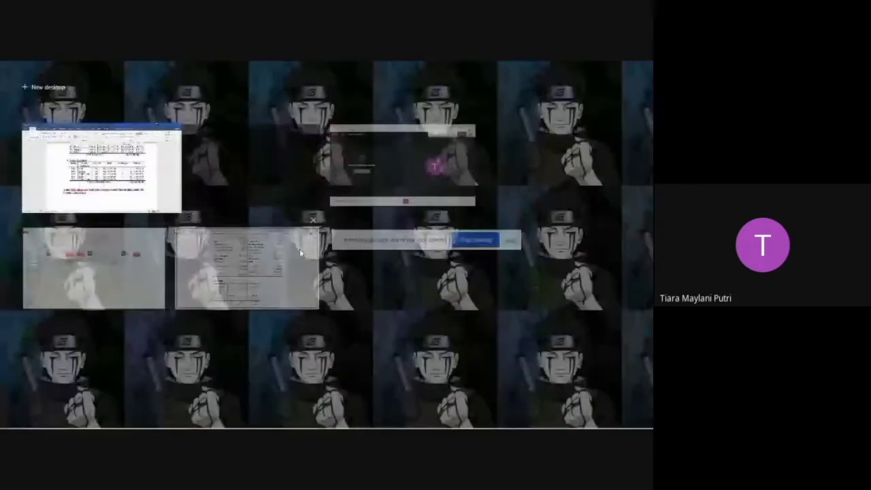
{"action": "left_click", "coordinate": [255, 170]}
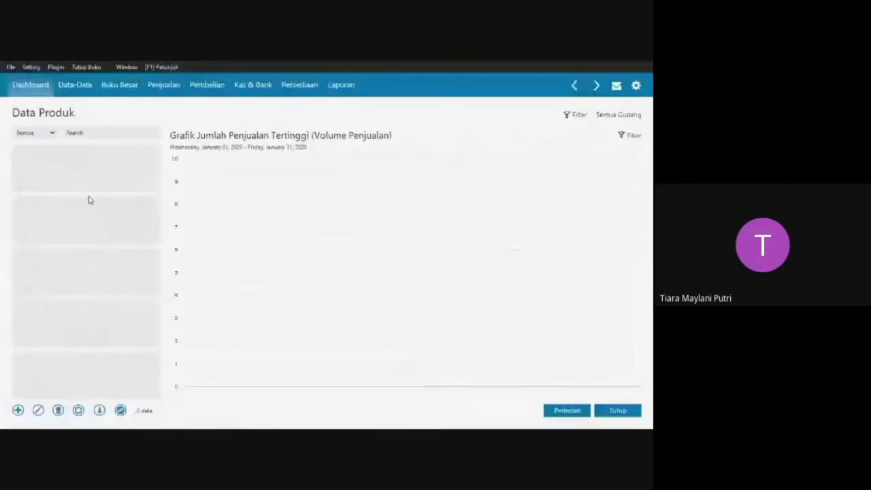
Add a product with code B01, base unit Unit and description Sofa in the Barang Dagang group.
{"action": "left_click", "coordinate": [19, 409]}
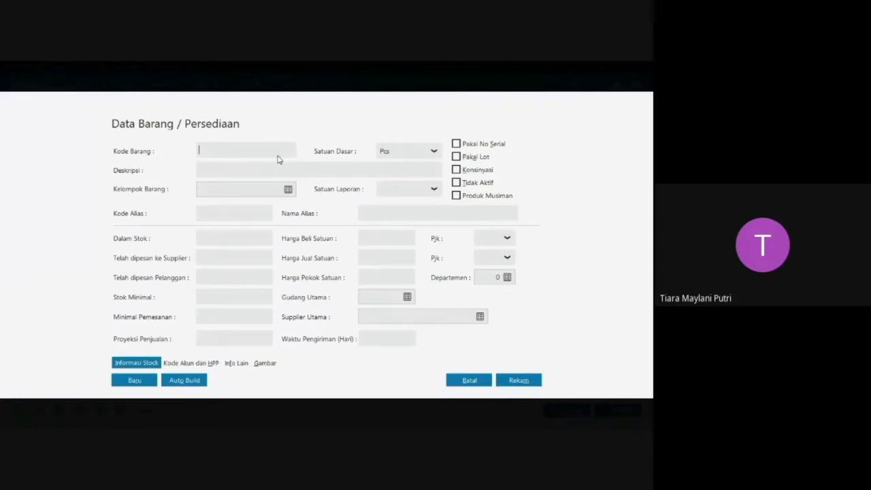
{"action": "key", "text": "Caps_Lock"}
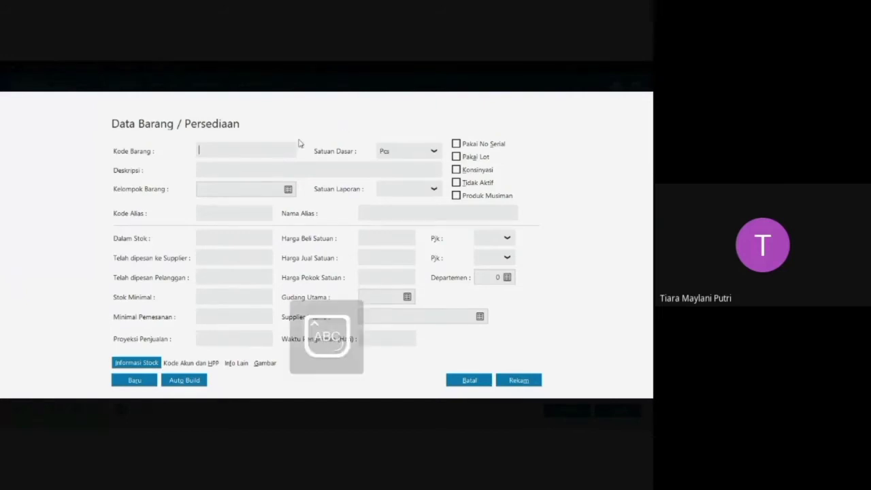
{"action": "type", "text": "1"}
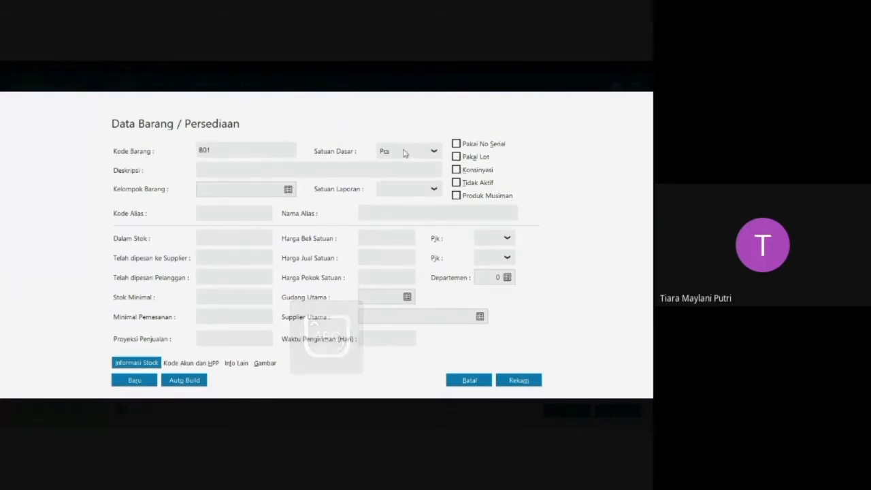
{"action": "left_click", "coordinate": [429, 153]}
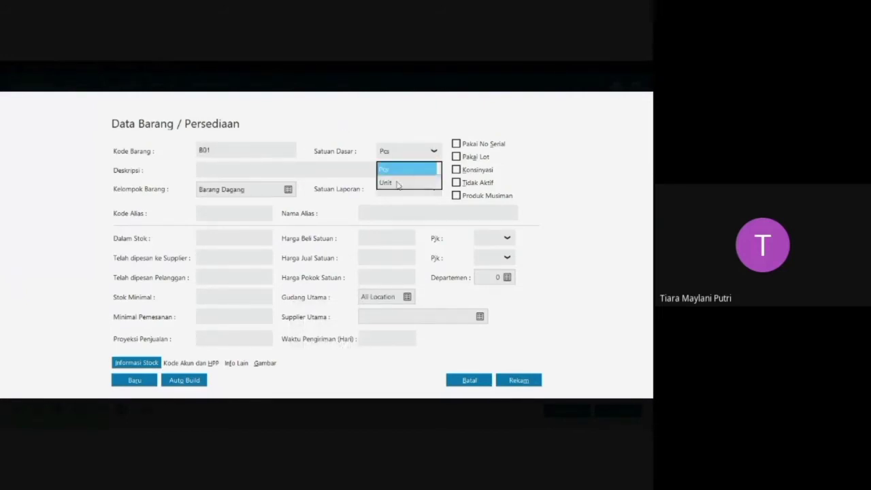
{"action": "left_click", "coordinate": [399, 184]}
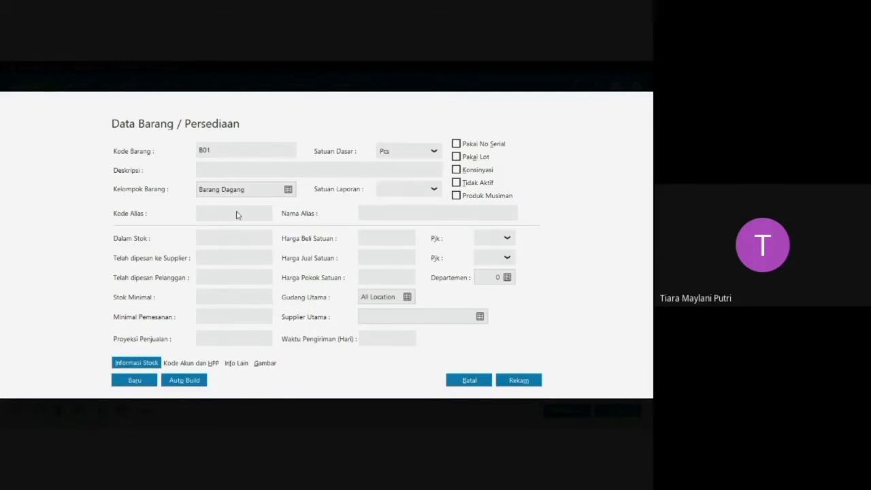
{"action": "left_click", "coordinate": [278, 170]}
{"action": "type", "text": "Se"}
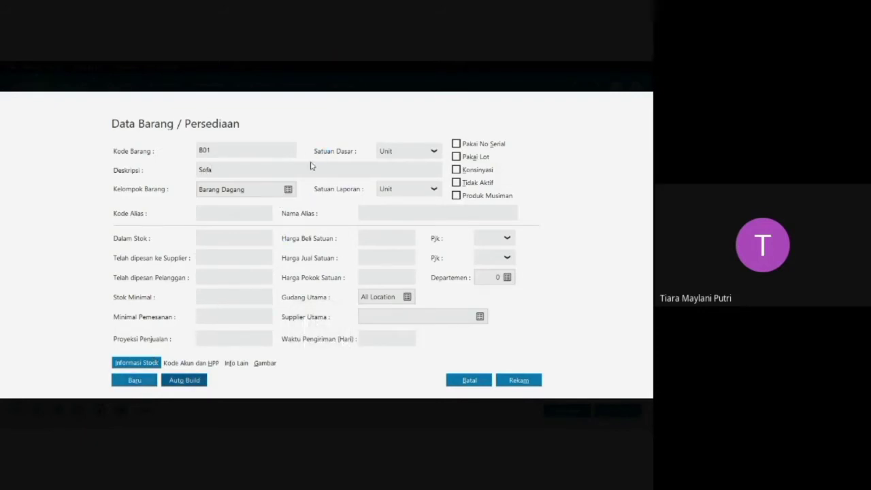
Add product B02 with base unit Unit and description Lemari, and save it to continue with a new product.
{"action": "key", "text": "Caps_Lock"}
{"action": "type", "text": "B"}
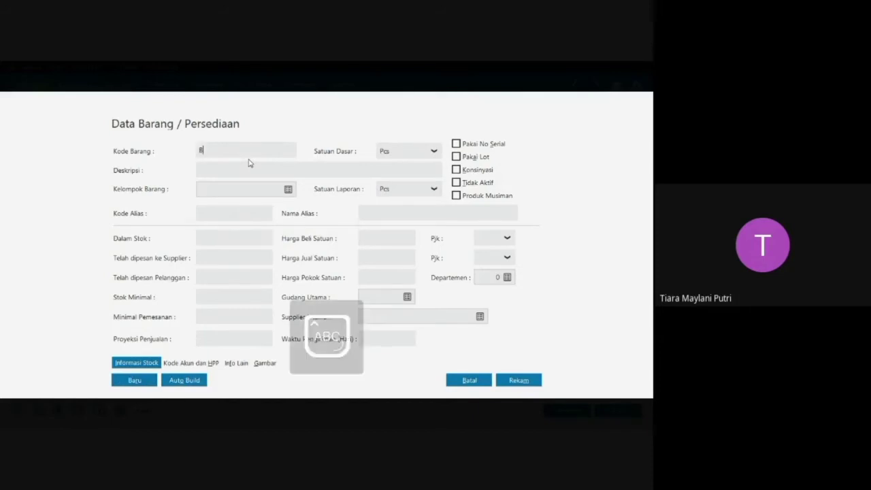
{"action": "type", "text": "02"}
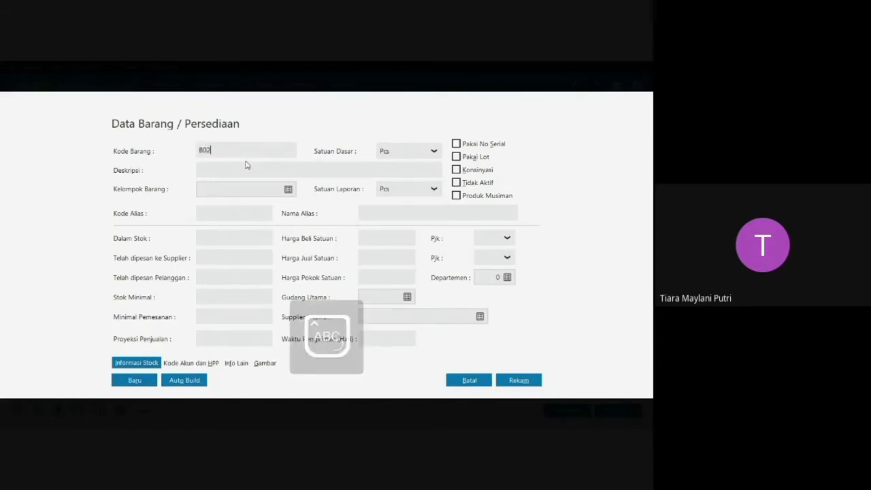
{"action": "left_click", "coordinate": [419, 156]}
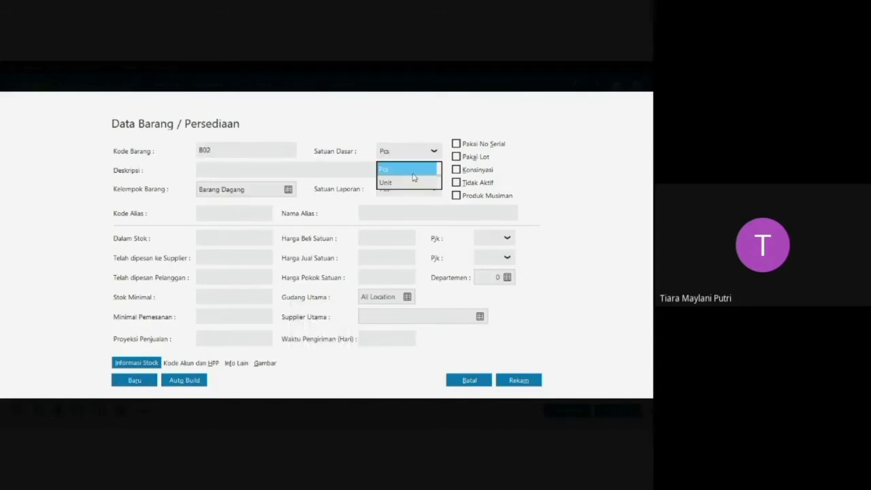
{"action": "left_click", "coordinate": [396, 178]}
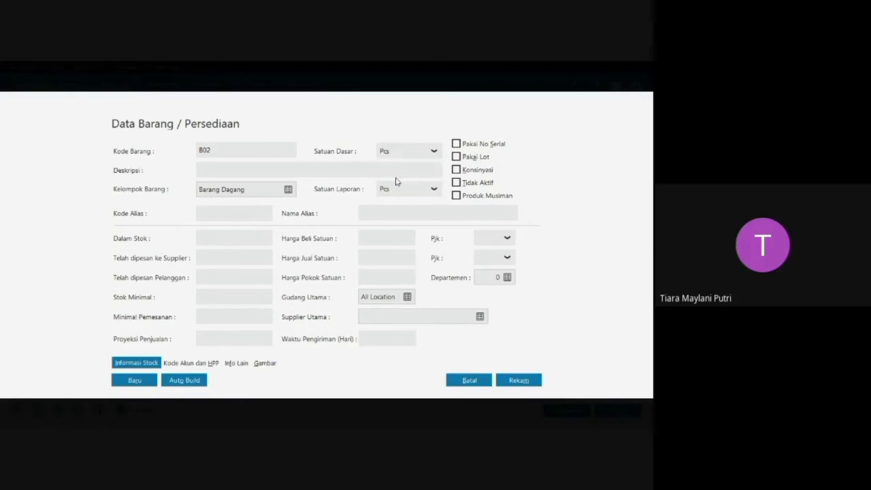
{"action": "left_click", "coordinate": [241, 170]}
{"action": "key", "text": "Caps_Lock"}
{"action": "type", "text": "Le"}
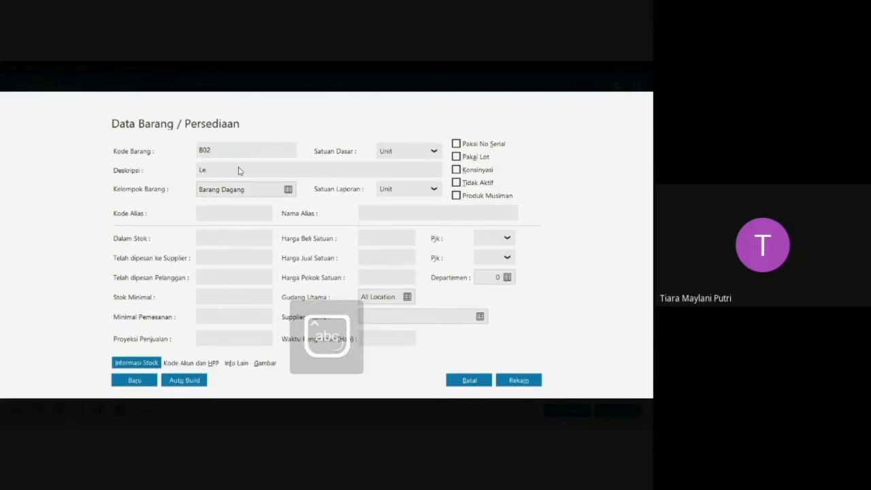
{"action": "type", "text": "mari"}
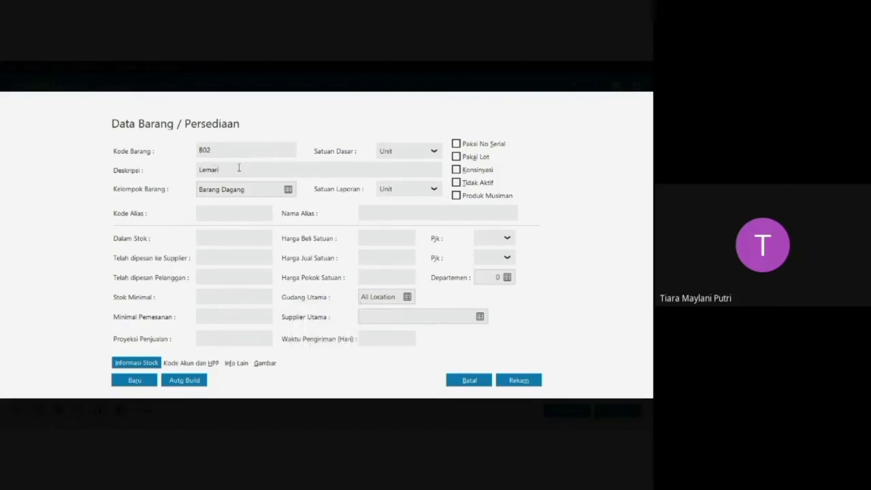
{"action": "left_click", "coordinate": [134, 382]}
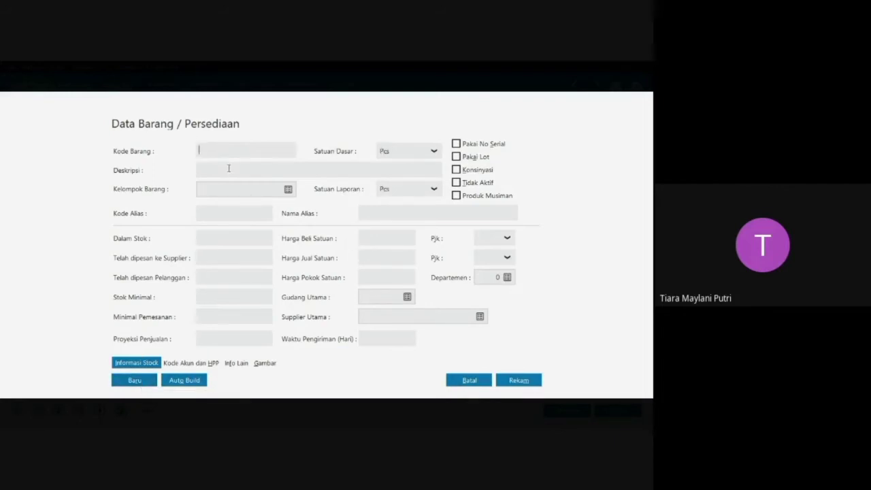
Add product B03 with base unit Unit and description Meja Belajar, and save it to continue with a new product.
{"action": "key", "text": "Caps_Lock"}
{"action": "type", "text": "B03"}
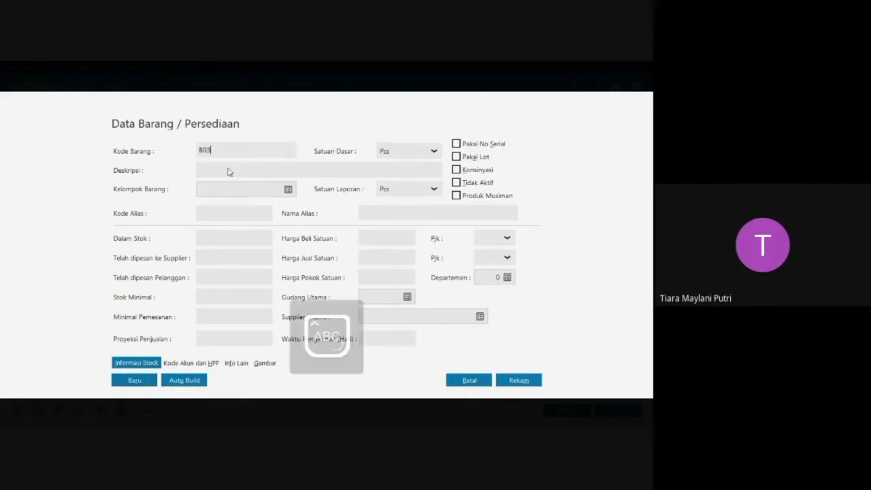
{"action": "left_click", "coordinate": [422, 153]}
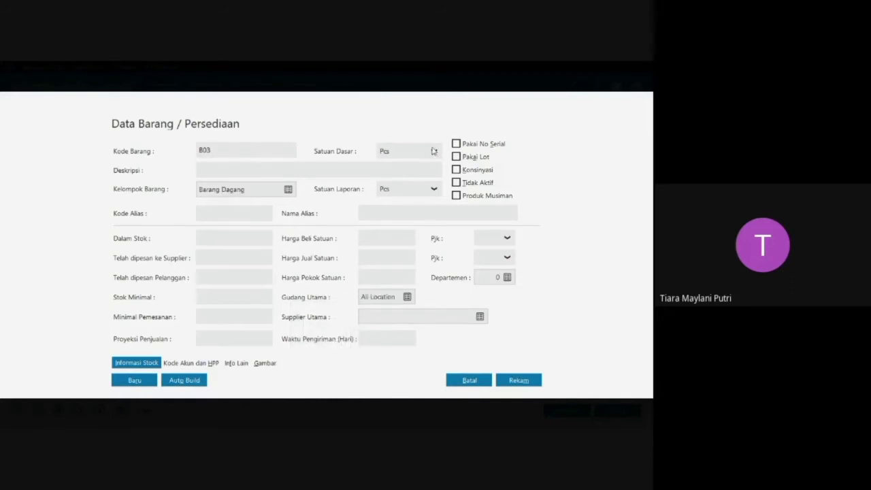
{"action": "left_click", "coordinate": [433, 151]}
{"action": "left_click", "coordinate": [397, 180]}
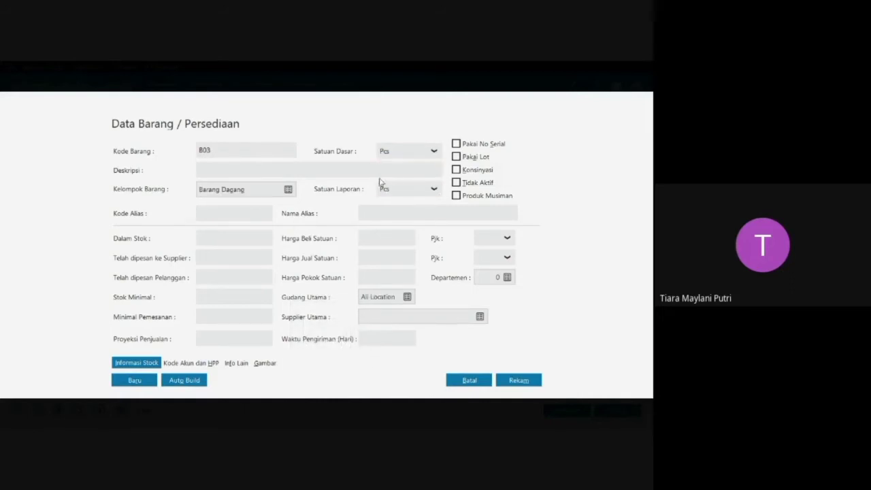
{"action": "left_click", "coordinate": [236, 171]}
{"action": "type", "text": "M"}
{"action": "key", "text": "Caps_Lock"}
{"action": "type", "text": "eja Belajar"}
{"action": "left_click", "coordinate": [141, 383]}
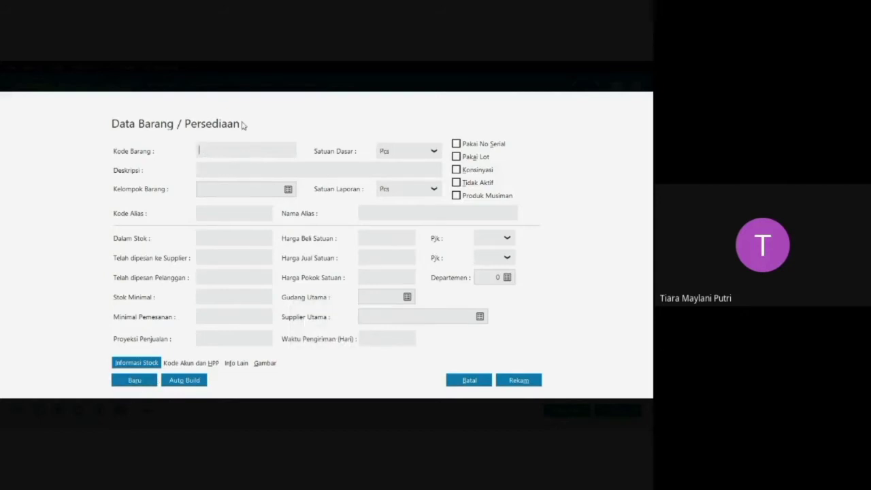
Add product B04 with base unit Unit and description Loker, and save it to continue with a new product.
{"action": "key", "text": "Caps_Lock"}
{"action": "type", "text": "B04"}
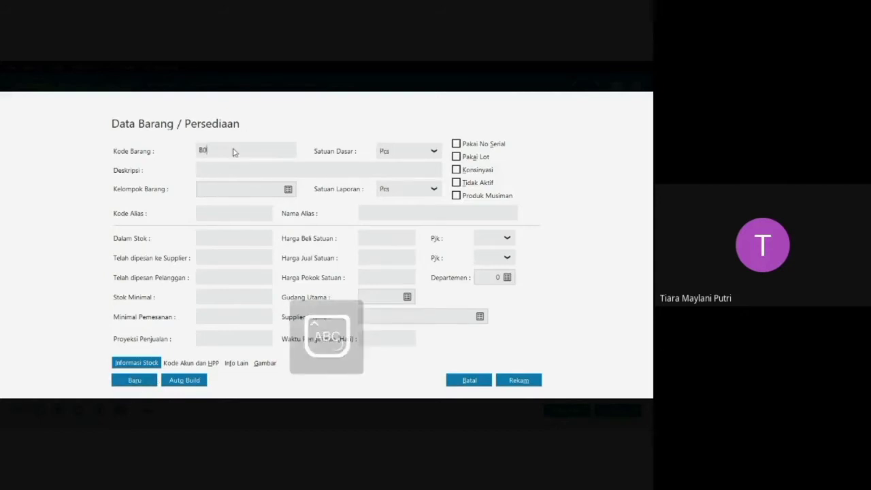
{"action": "left_click", "coordinate": [433, 153]}
{"action": "left_click", "coordinate": [401, 185]}
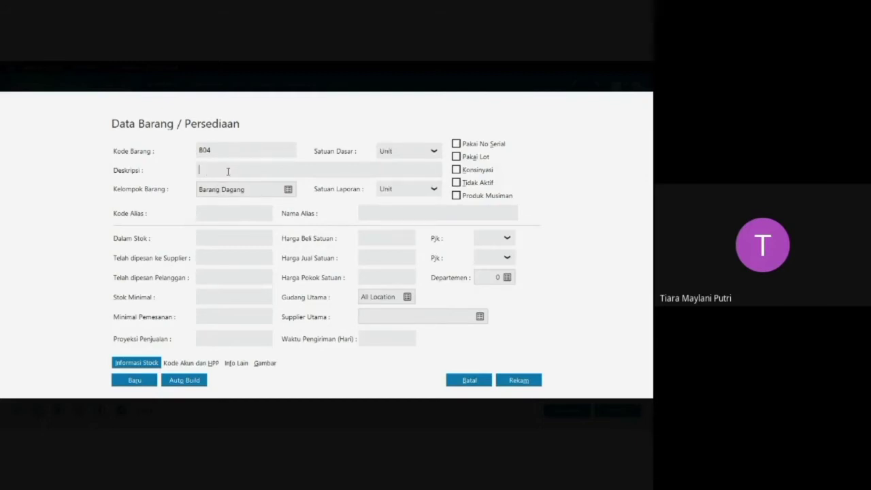
{"action": "key", "text": "Caps_Lock"}
{"action": "type", "text": "iLoker"}
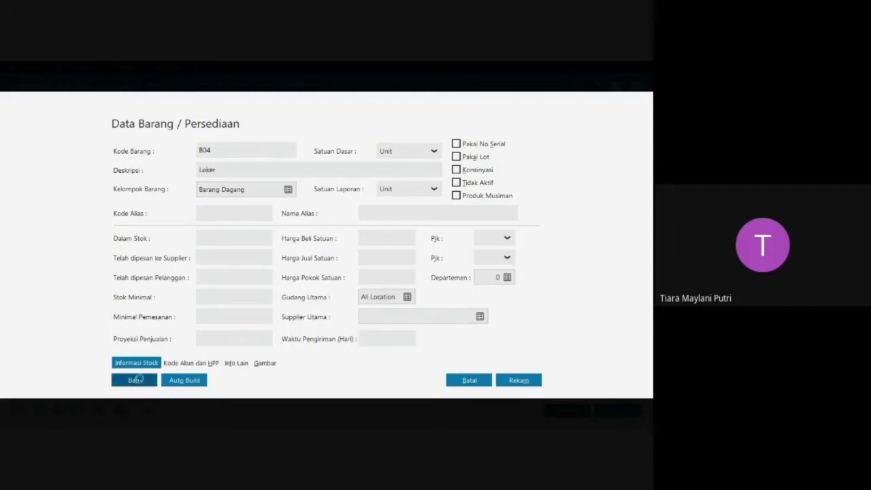
{"action": "left_click", "coordinate": [134, 380]}
Add product B05 with base unit Unit and description Meja Makan, and record it.
{"action": "key", "text": "Caps_Lock"}
{"action": "type", "text": "B"}
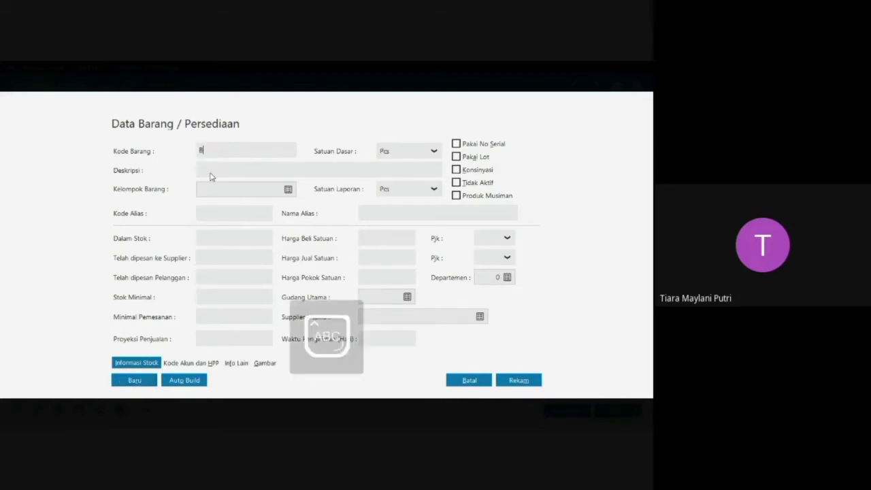
{"action": "left_click", "coordinate": [387, 152]}
{"action": "left_click", "coordinate": [407, 157]}
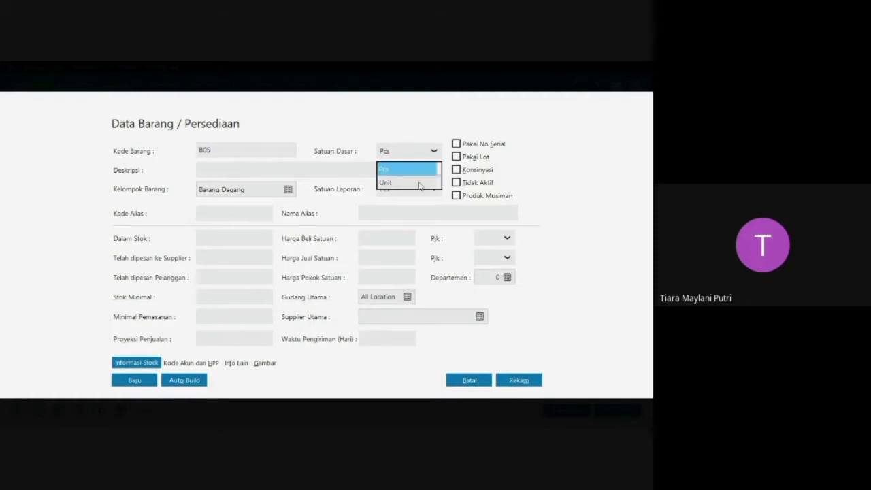
{"action": "left_click", "coordinate": [421, 181]}
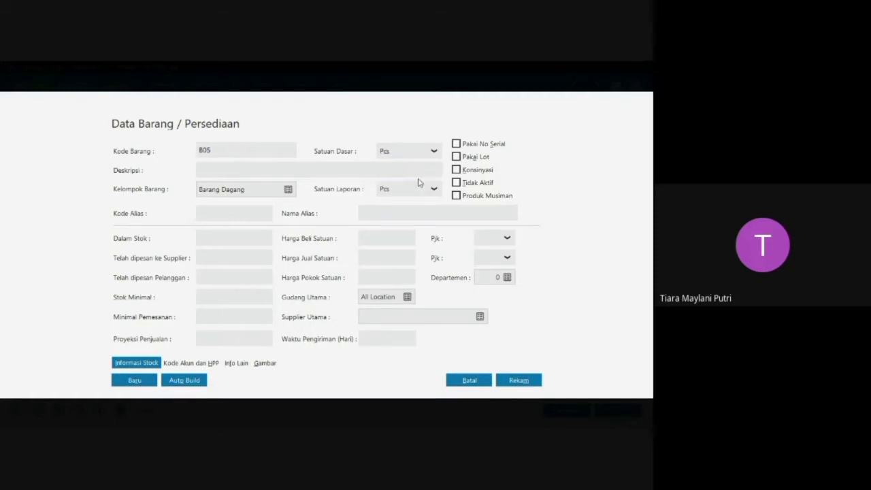
{"action": "left_click", "coordinate": [239, 171]}
{"action": "type", "text": "Meja Maka"}
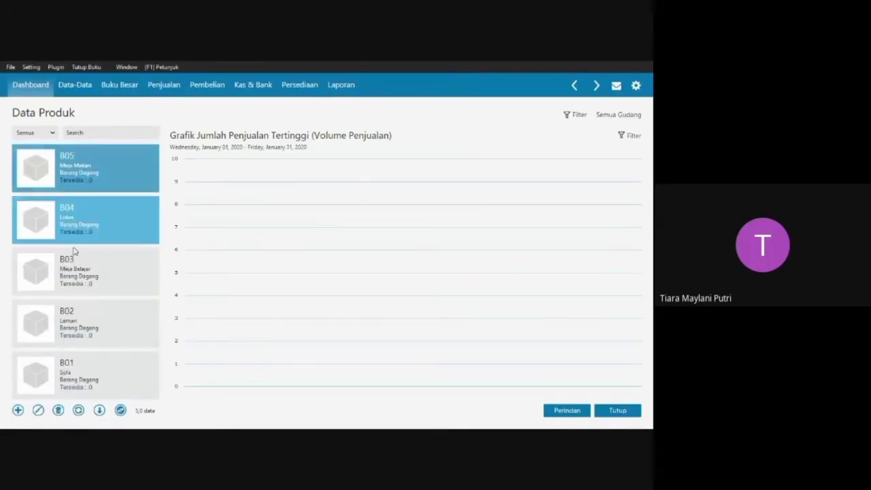
Close the product data and open the opening inventory balances (Saldo Awal Persediaan).
{"action": "left_click", "coordinate": [617, 411]}
{"action": "mouse_move", "coordinate": [494, 168]}
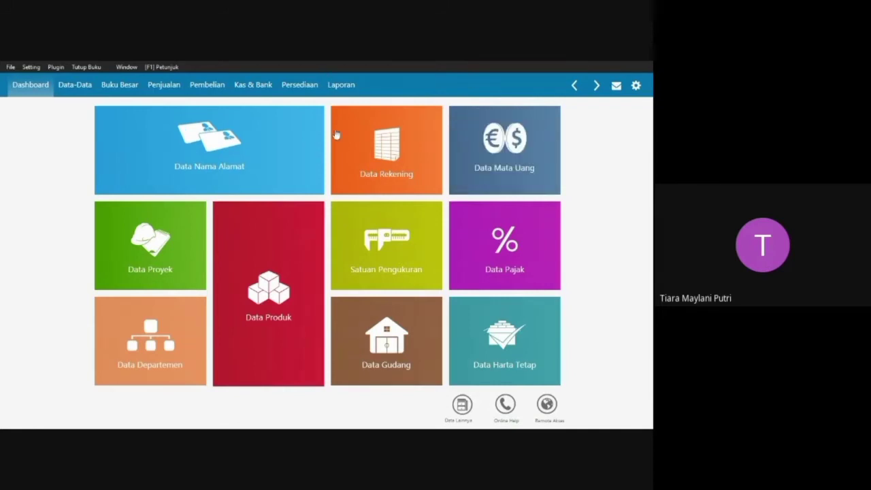
{"action": "mouse_move", "coordinate": [191, 125]}
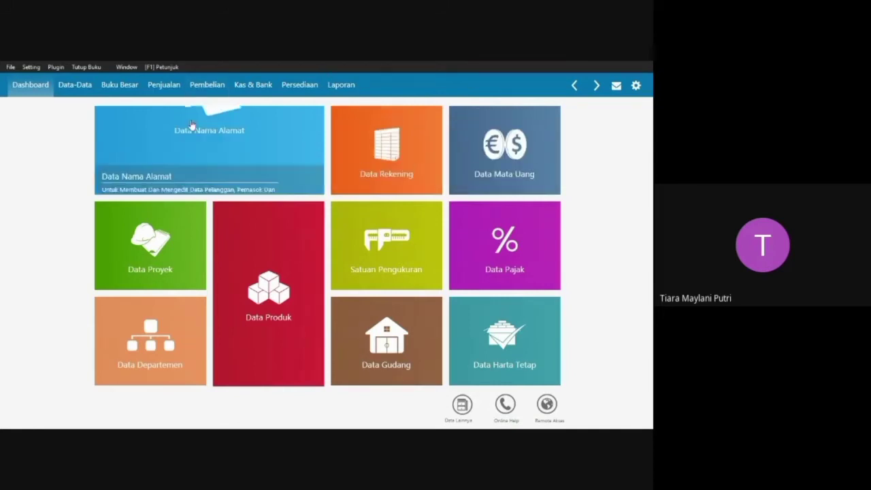
{"action": "left_click", "coordinate": [31, 66]}
{"action": "mouse_move", "coordinate": [67, 107]}
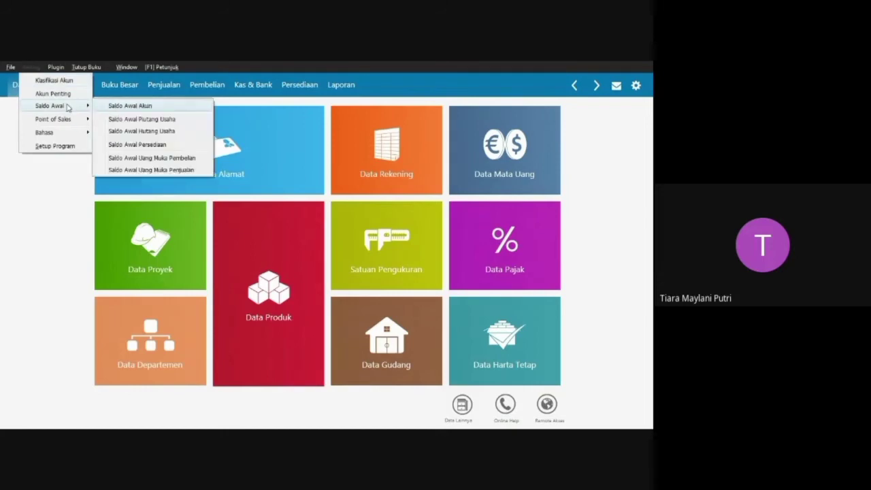
{"action": "left_click", "coordinate": [163, 145]}
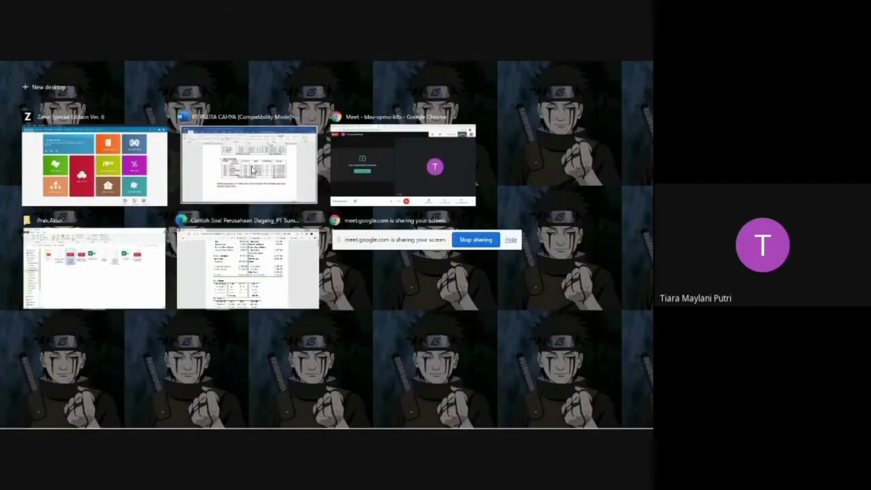
Check the HPP and quantities in the Saldo Persediaan table of the PT Pelita Cahya Word document, and return to Zahir.
{"action": "left_click", "coordinate": [252, 170]}
{"action": "scroll", "coordinate": [474, 216], "scroll_direction": "down", "scroll_amount": 1}
{"action": "scroll", "coordinate": [473, 216], "scroll_direction": "up", "scroll_amount": 1}
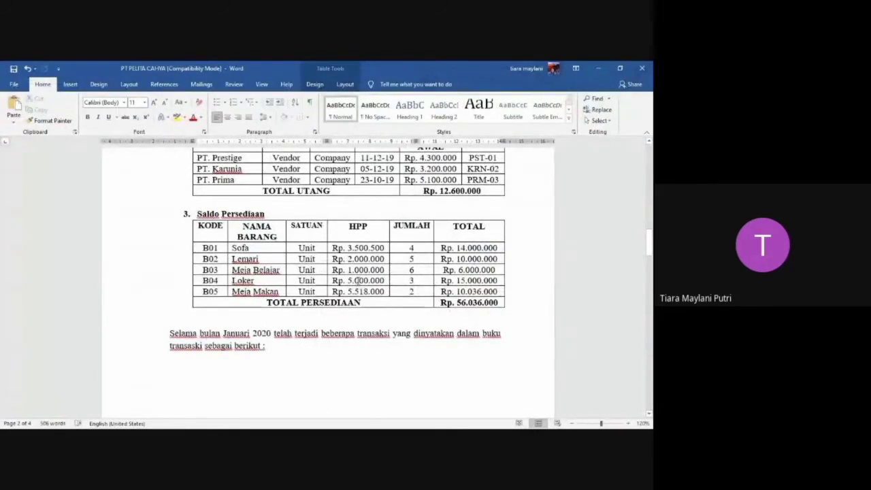
{"action": "key", "text": "super+Tab"}
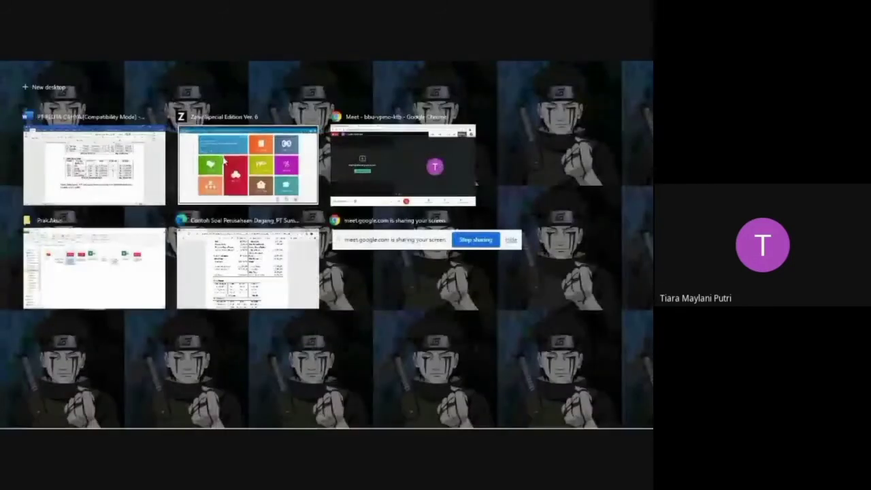
{"action": "left_click", "coordinate": [212, 151]}
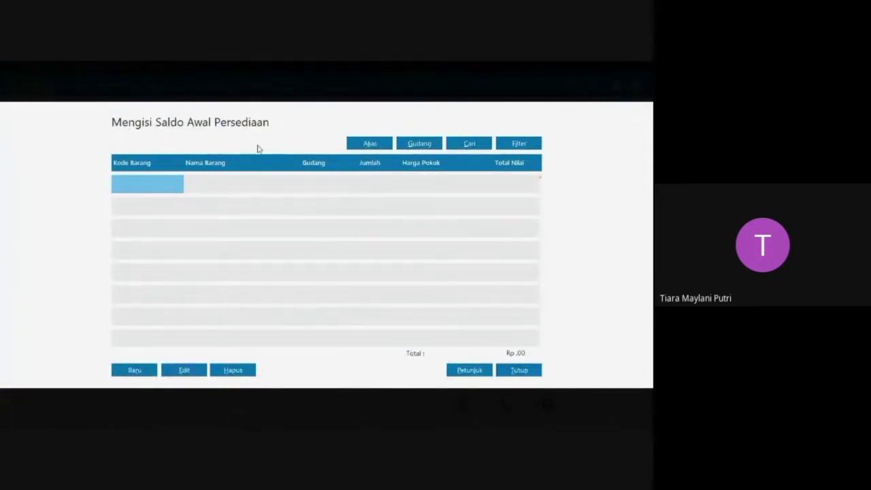
Record the opening inventory balance for product B01 with an initial stock of 4 and unit cost of 3.500.000 IDR.
{"action": "left_click", "coordinate": [134, 371]}
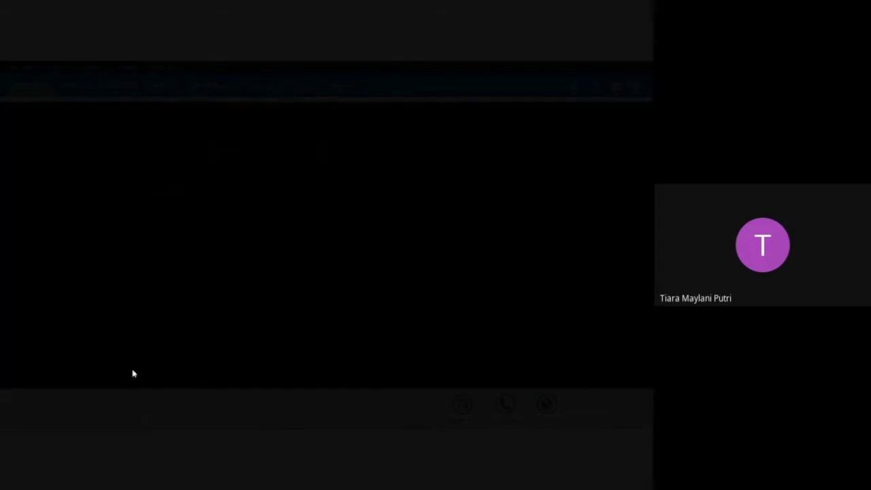
{"action": "left_click", "coordinate": [284, 237]}
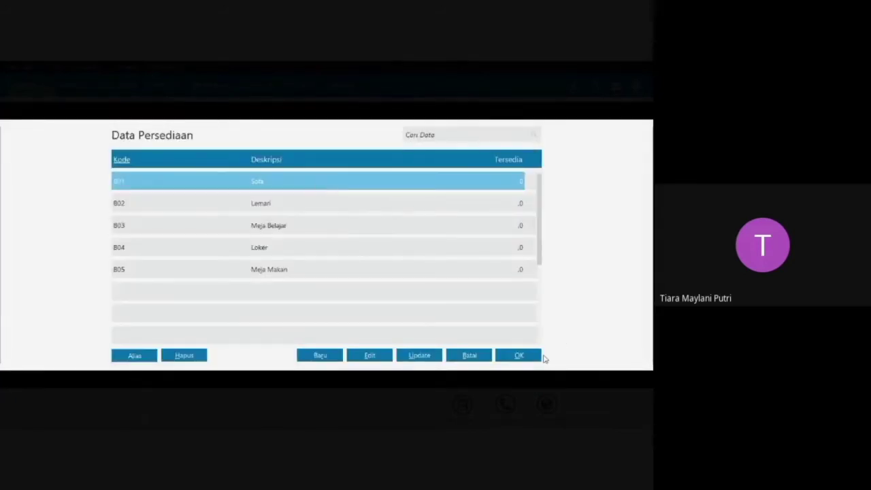
{"action": "left_click", "coordinate": [521, 358]}
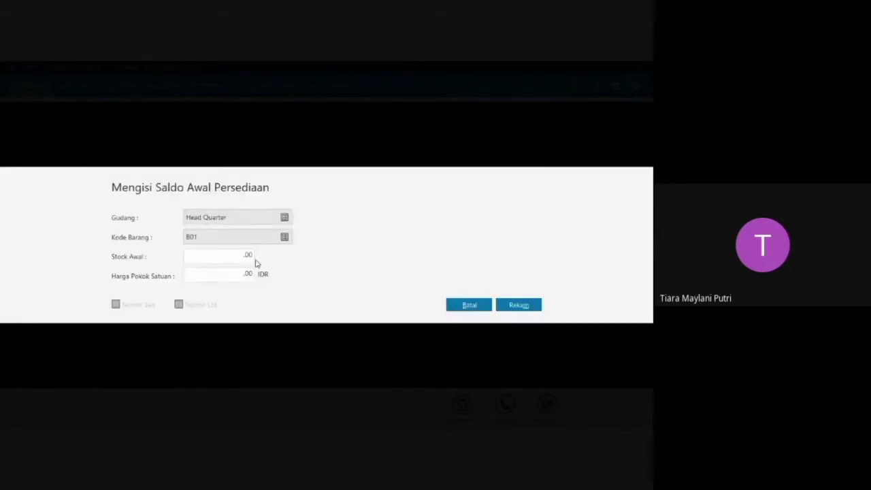
{"action": "left_click", "coordinate": [251, 255]}
{"action": "type", "text": "4"}
{"action": "left_click", "coordinate": [249, 274]}
{"action": "type", "text": "3"}
{"action": "type", "text": "00000"}
{"action": "key", "text": "Tab"}
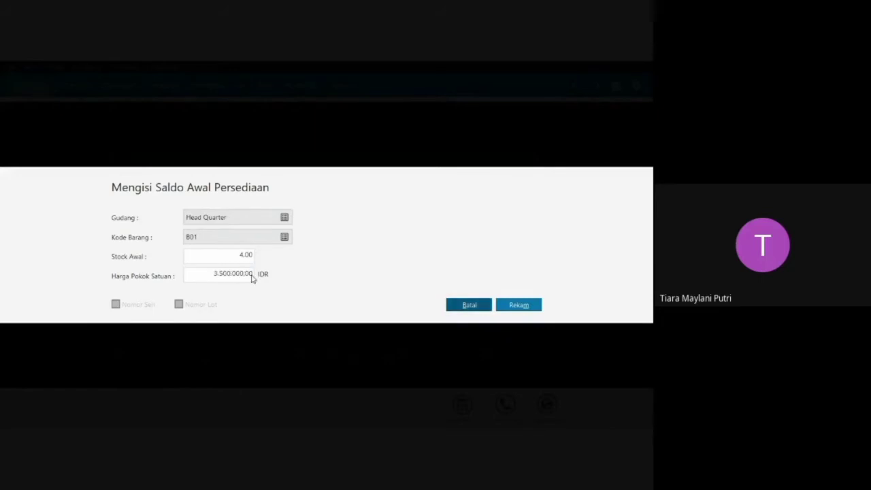
{"action": "left_click", "coordinate": [520, 305]}
Record the opening inventory balance for product B02 with an initial stock of 5 and unit cost of 2.000.000 IDR.
{"action": "left_click", "coordinate": [135, 370]}
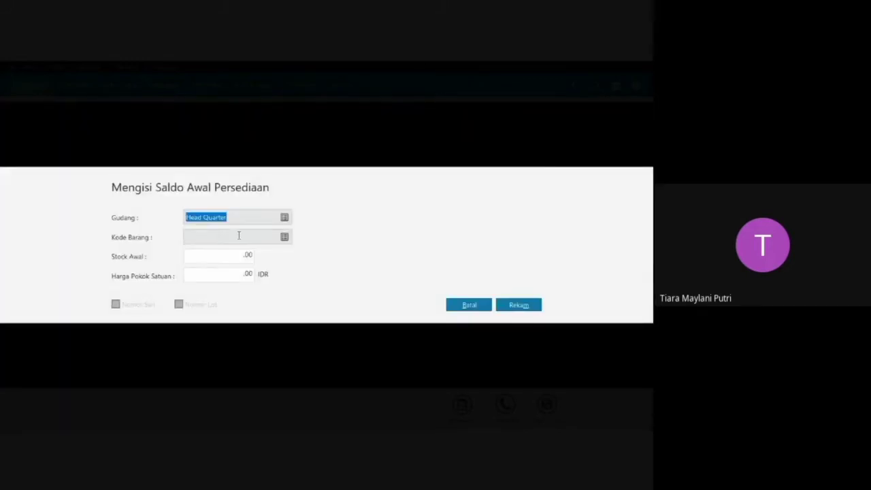
{"action": "left_click", "coordinate": [286, 239]}
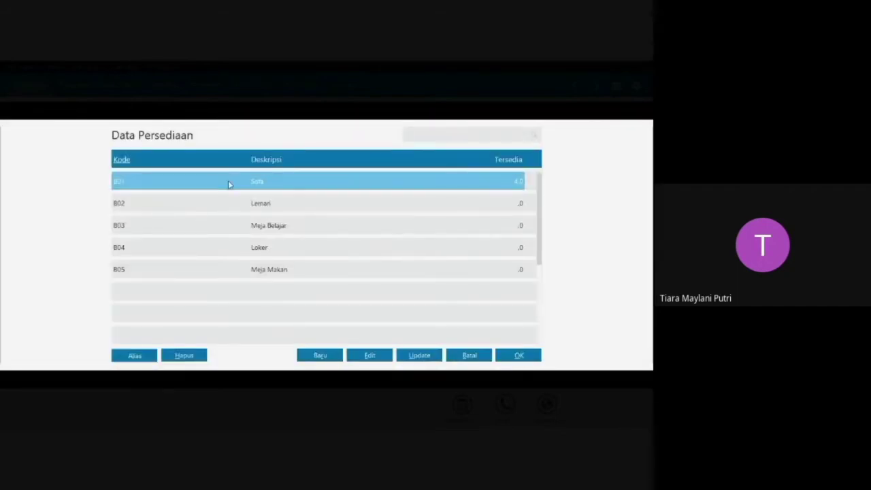
{"action": "left_click", "coordinate": [268, 199]}
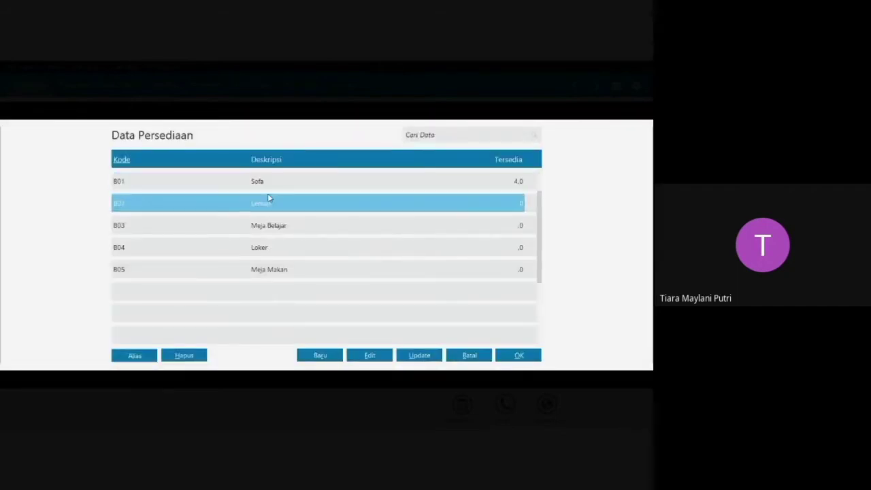
{"action": "left_click", "coordinate": [518, 353]}
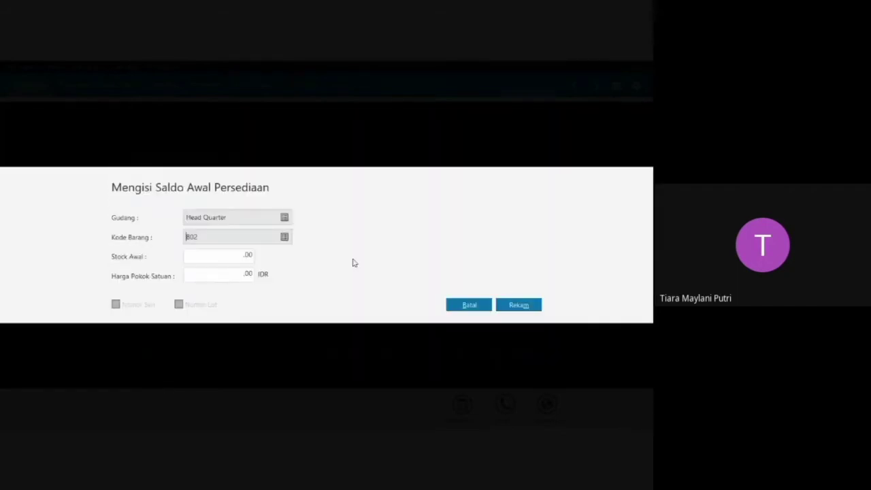
{"action": "left_click", "coordinate": [250, 256]}
{"action": "type", "text": "5"}
{"action": "left_click", "coordinate": [249, 273]}
{"action": "type", "text": "2.000.000"}
{"action": "key", "text": "Tab"}
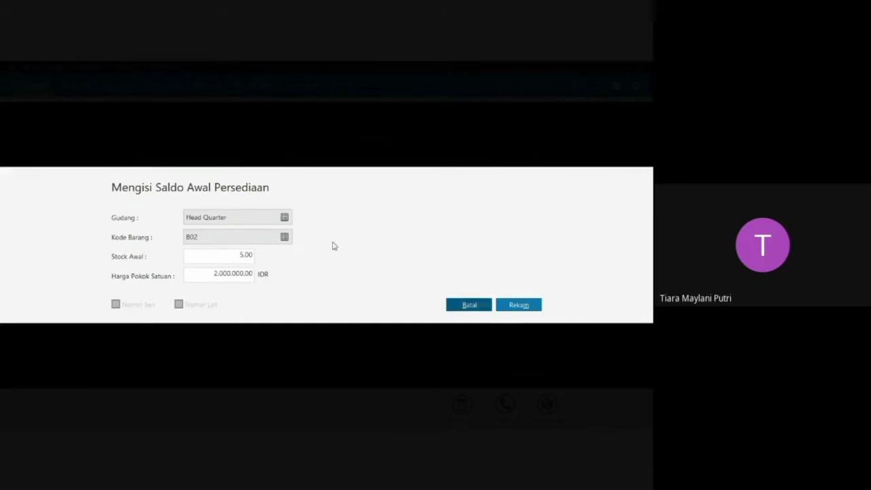
{"action": "left_click", "coordinate": [517, 305]}
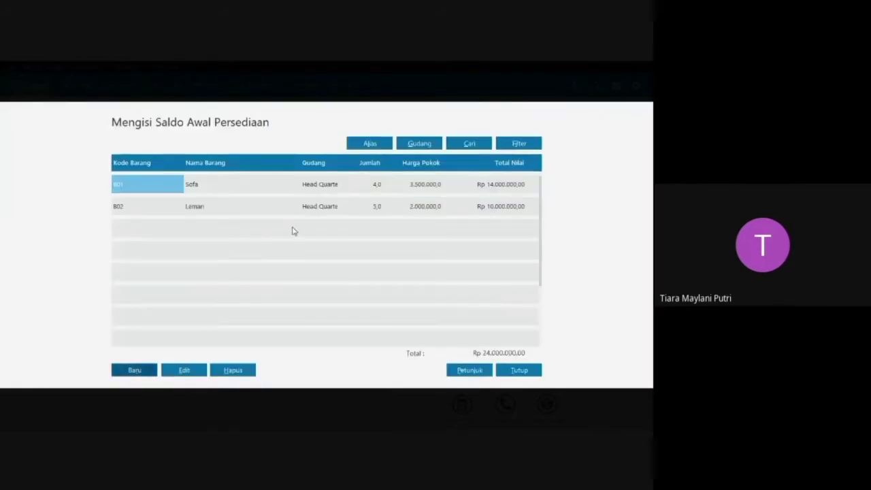
Record the opening inventory balance for product B03 with an initial stock of 6 and unit cost of 1.000.000 IDR.
{"action": "left_click", "coordinate": [135, 371]}
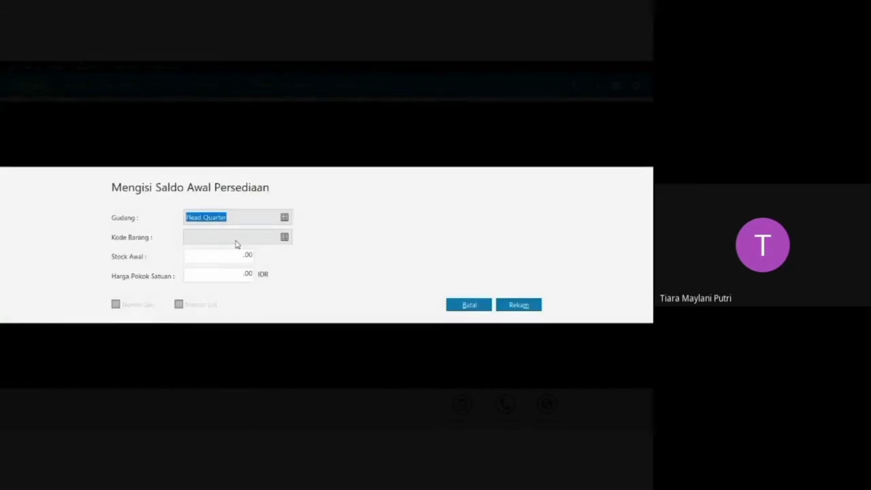
{"action": "left_click", "coordinate": [285, 237]}
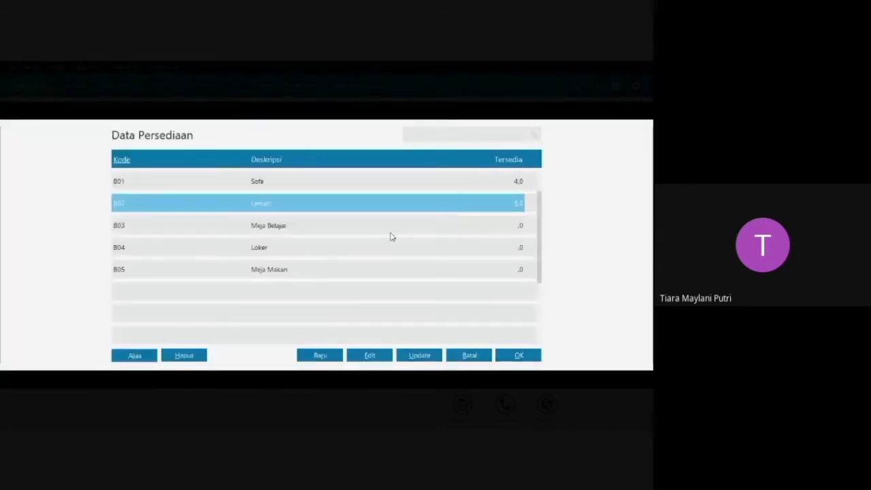
{"action": "left_click", "coordinate": [391, 236]}
{"action": "left_click", "coordinate": [520, 355]}
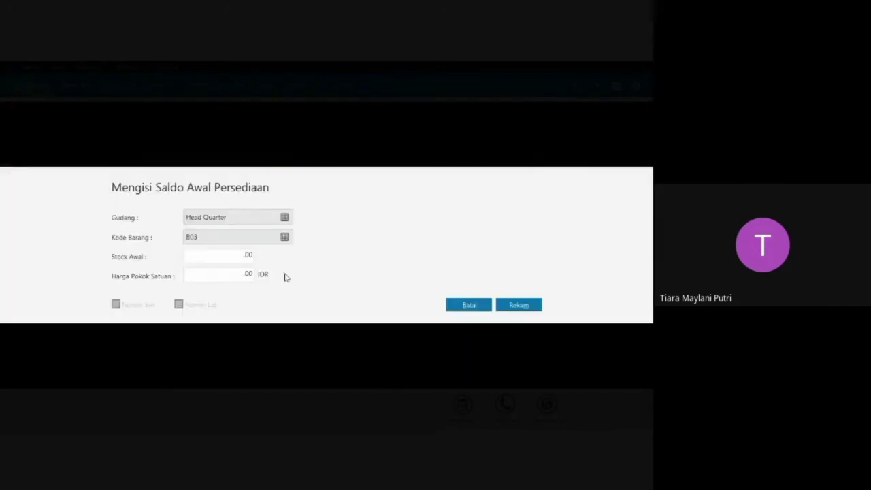
{"action": "left_click", "coordinate": [249, 254]}
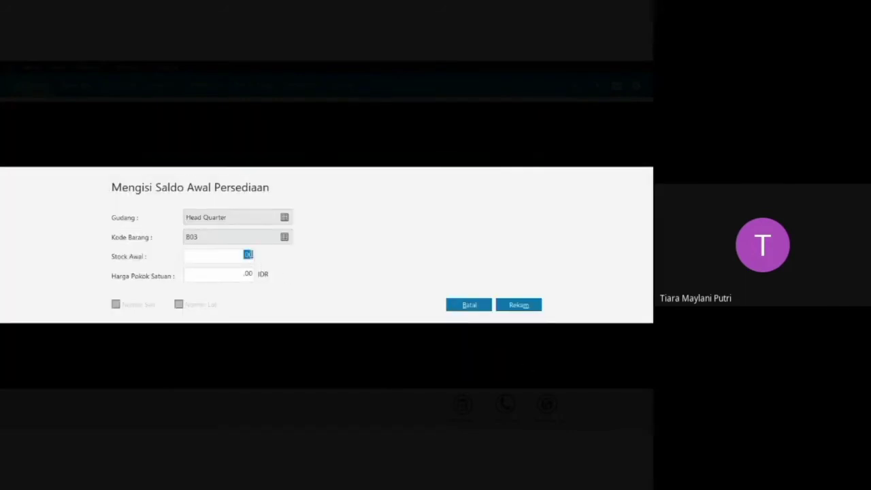
{"action": "type", "text": "6"}
{"action": "left_click", "coordinate": [249, 273]}
{"action": "key", "text": "BackSpace"}
{"action": "key", "text": "Tab"}
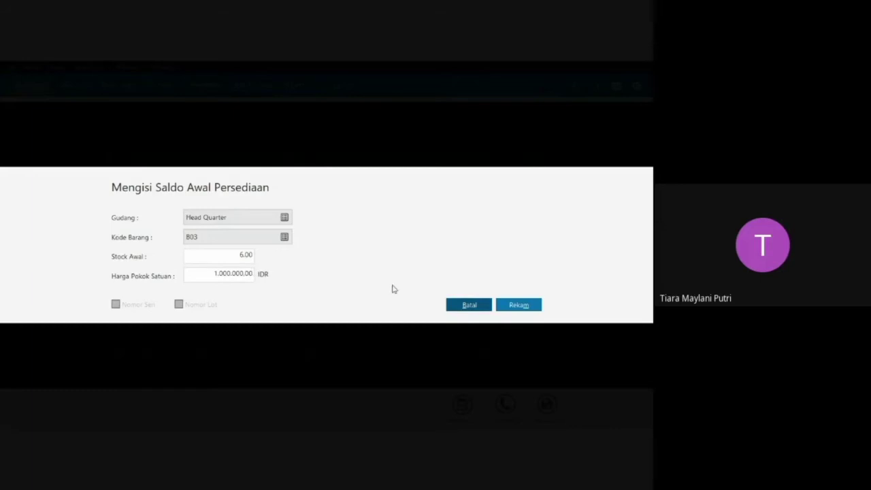
{"action": "left_click", "coordinate": [517, 306]}
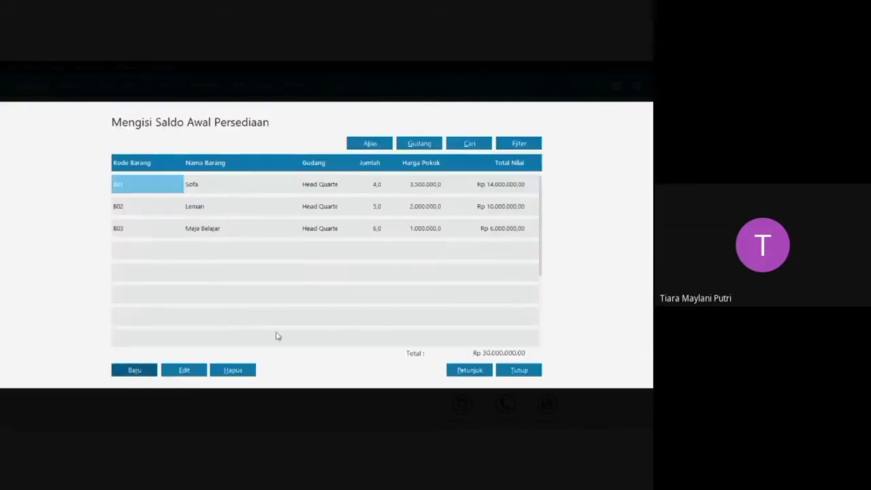
Record the opening inventory balance for product B04 with an initial stock of 3 and unit cost of 5.000.000 IDR.
{"action": "left_click", "coordinate": [135, 370]}
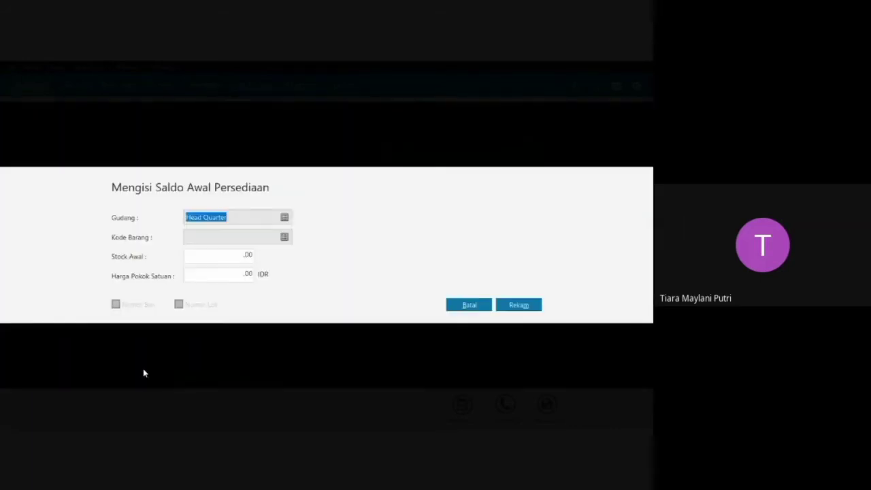
{"action": "left_click", "coordinate": [283, 237]}
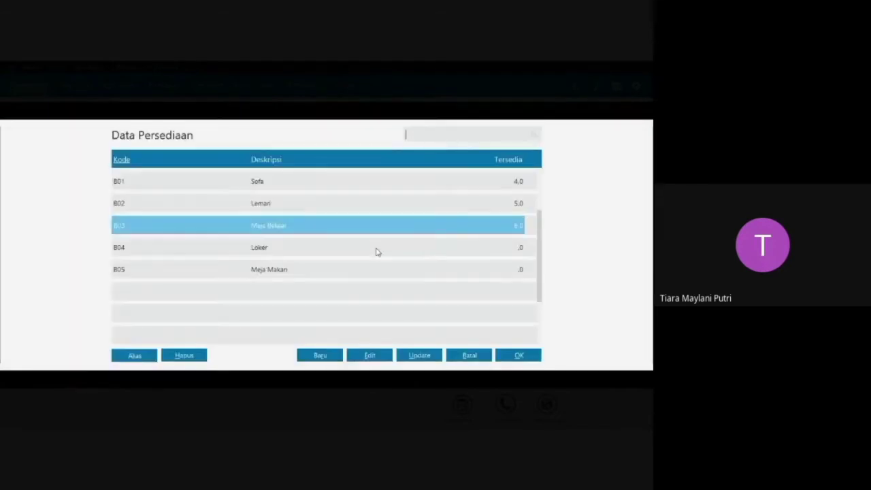
{"action": "left_click", "coordinate": [402, 253]}
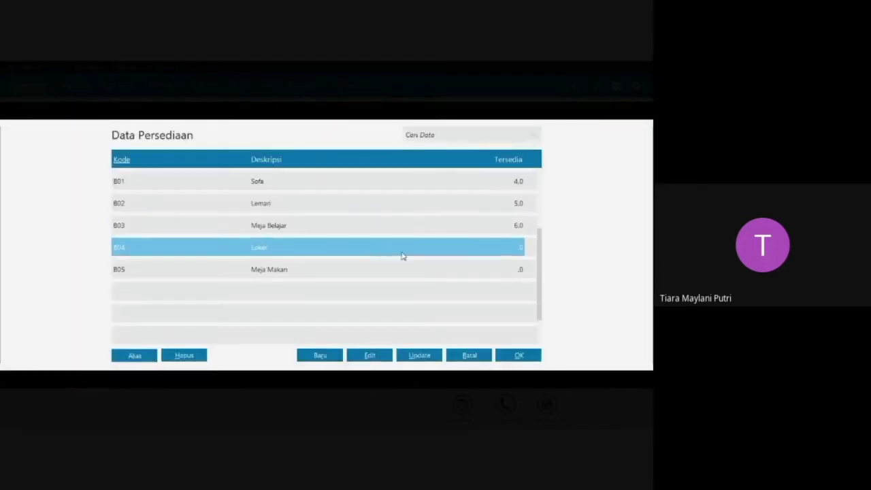
{"action": "left_click", "coordinate": [521, 358]}
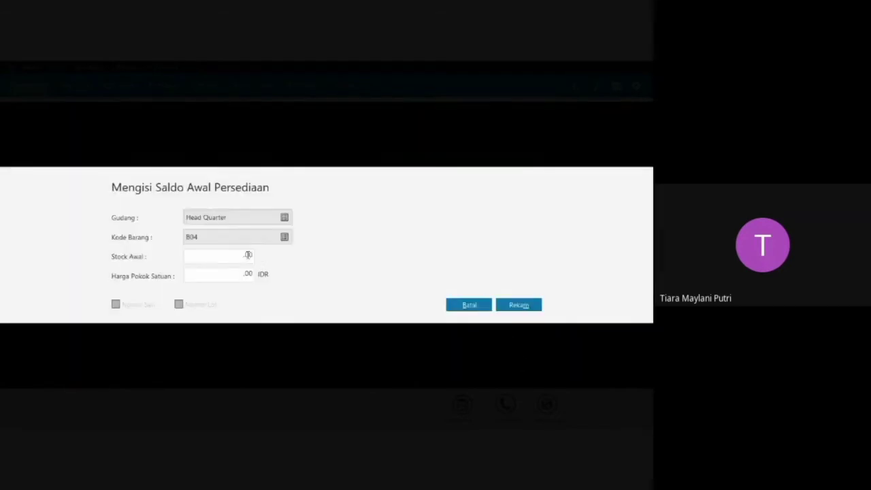
{"action": "left_click", "coordinate": [248, 255]}
{"action": "type", "text": "3"}
{"action": "left_click", "coordinate": [249, 273]}
{"action": "key", "text": "BackSpace"}
{"action": "key", "text": "Tab"}
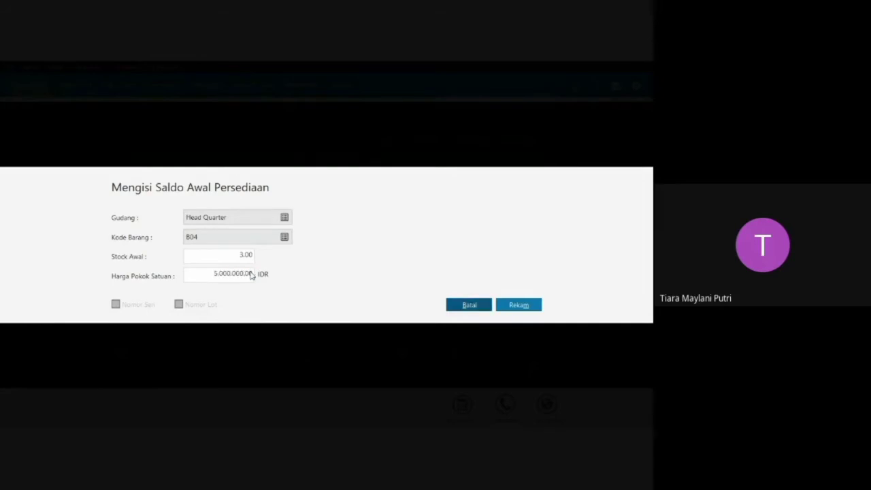
{"action": "left_click", "coordinate": [517, 305]}
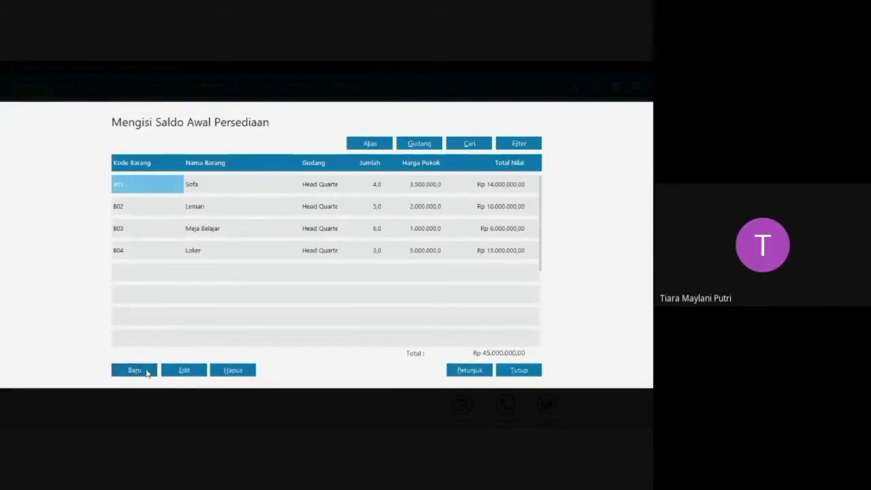
Record the opening inventory balance for product B05 with an initial stock of 2 and unit cost of 5.518.000 IDR.
{"action": "left_click", "coordinate": [146, 371]}
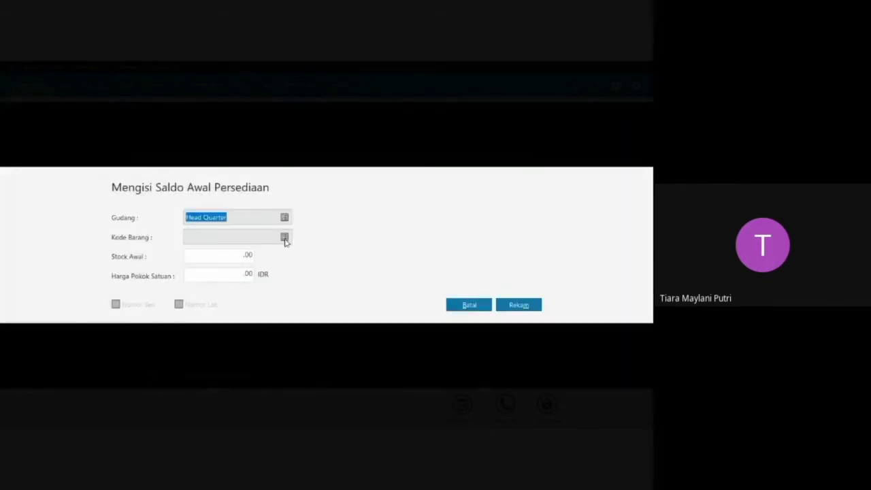
{"action": "left_click", "coordinate": [285, 240]}
{"action": "left_click", "coordinate": [354, 271]}
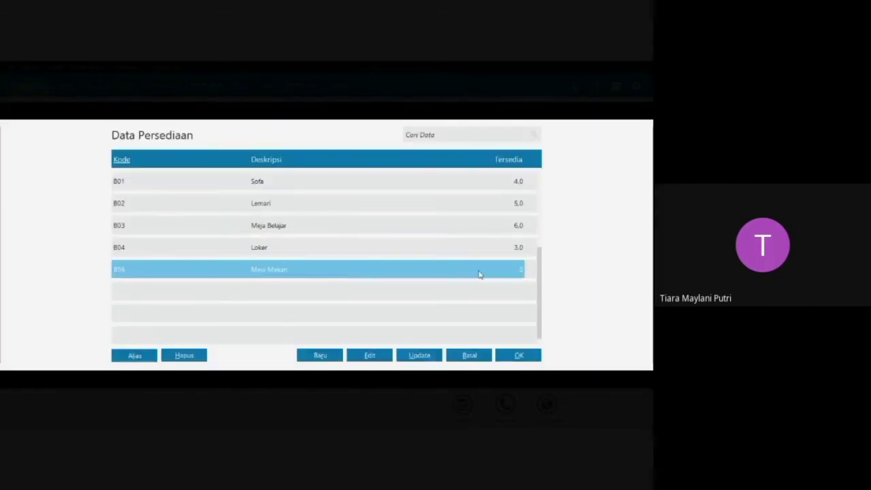
{"action": "left_click", "coordinate": [517, 355]}
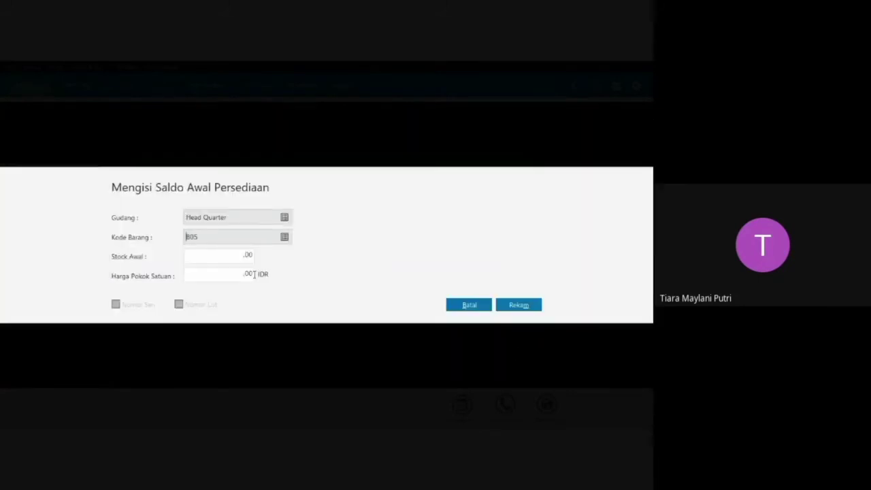
{"action": "left_click", "coordinate": [251, 256]}
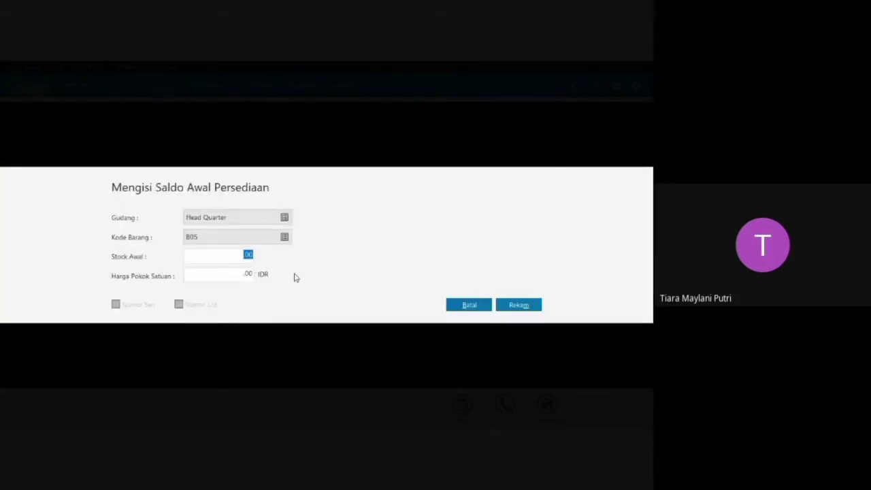
{"action": "type", "text": "2"}
{"action": "left_click", "coordinate": [249, 273]}
{"action": "type", "text": "5."}
{"action": "type", "text": "518.000"}
{"action": "key", "text": "Tab"}
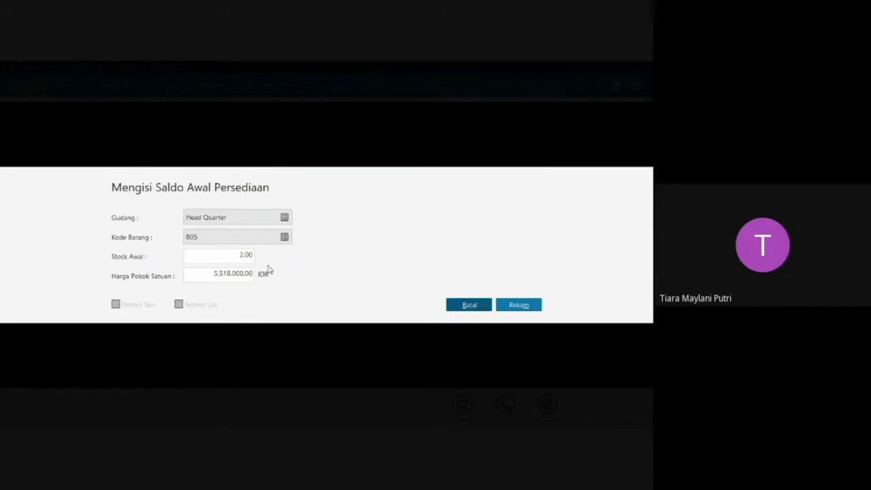
{"action": "left_click", "coordinate": [518, 305]}
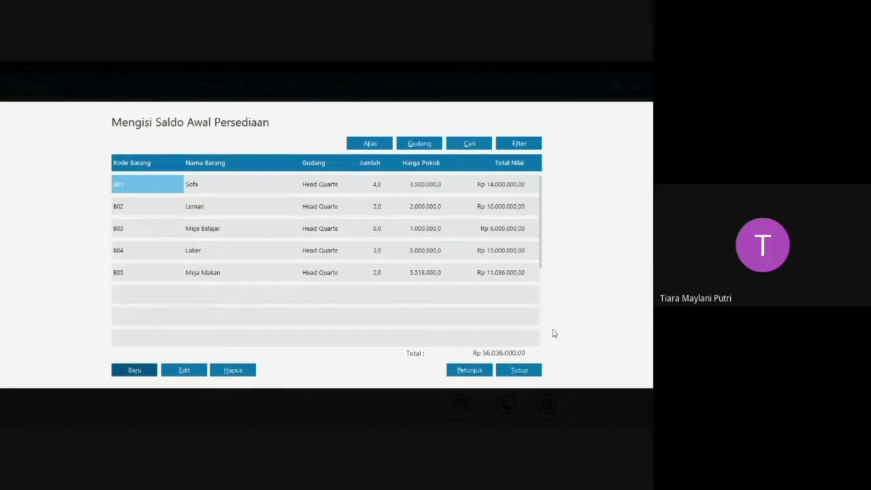
Close the opening inventory balances and run the recalculation of the ending inventory balances.
{"action": "left_click", "coordinate": [523, 371]}
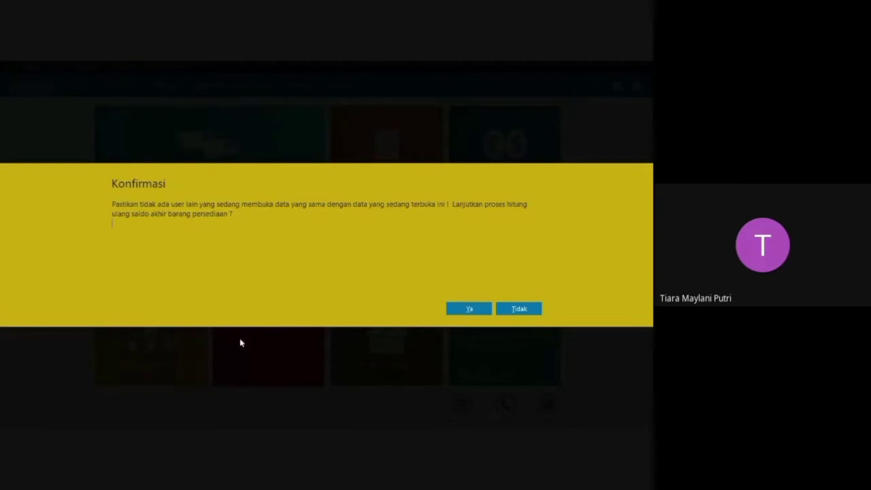
{"action": "left_click", "coordinate": [458, 311]}
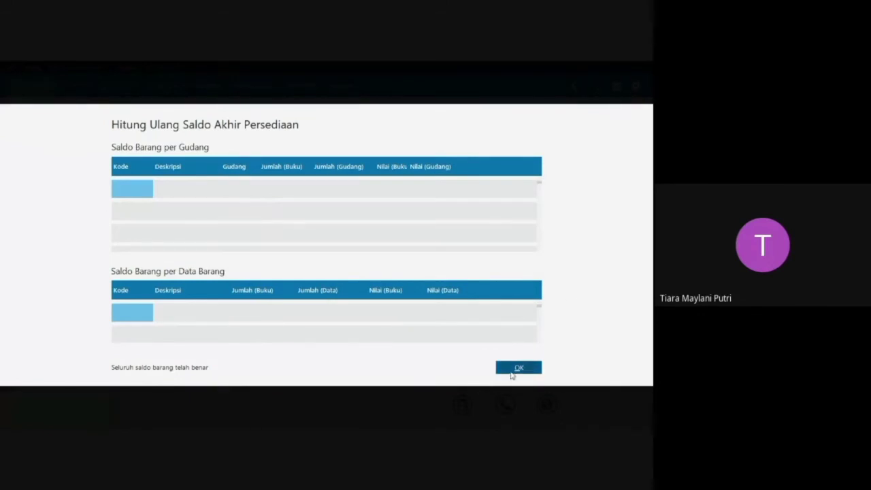
{"action": "left_click", "coordinate": [518, 368]}
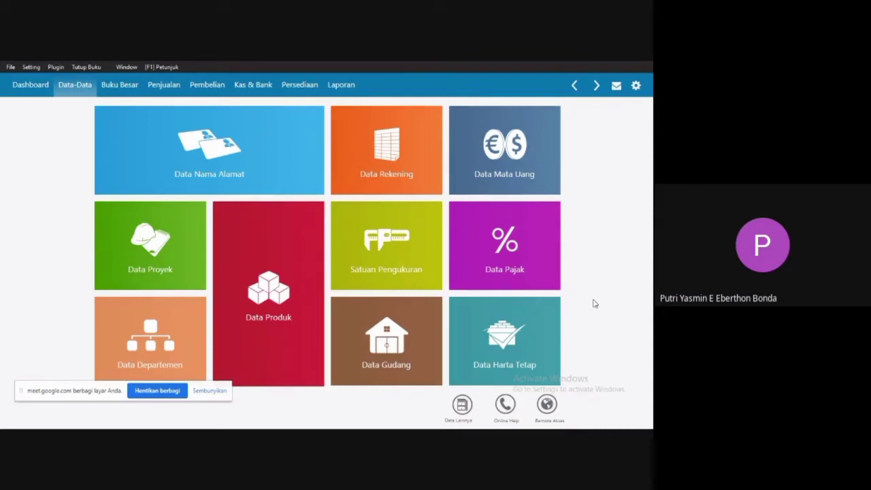
Check the first transaction's Bukti Kas Keluar for the advertising cost in the PT Pelita Cahya Word document, and return to Zahir.
{"action": "key", "text": "super"}
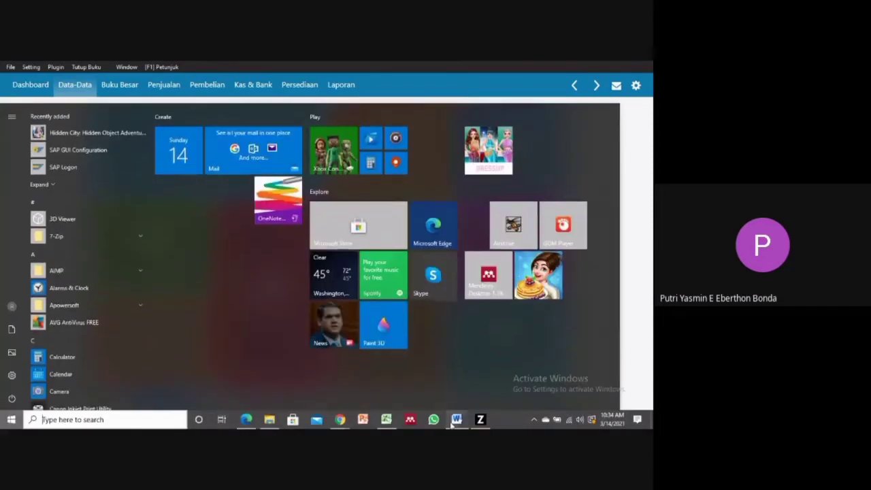
{"action": "left_click", "coordinate": [455, 419]}
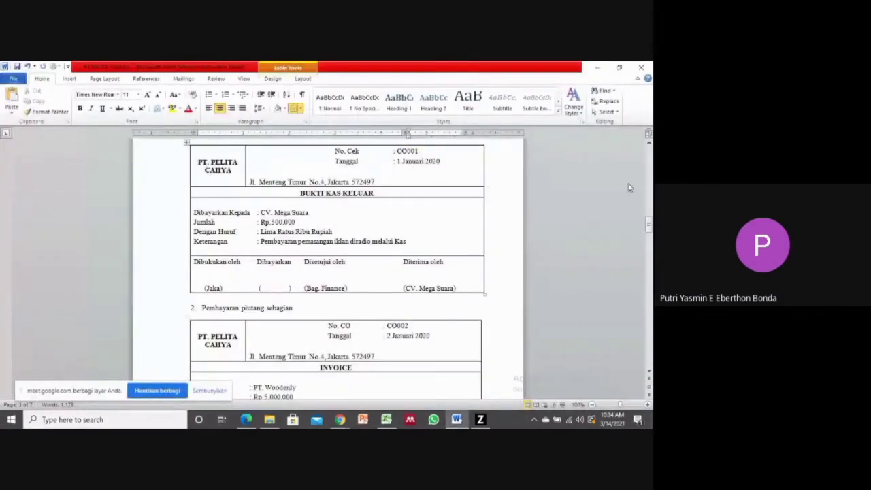
{"action": "scroll", "coordinate": [649, 227], "scroll_direction": "up", "scroll_amount": 1}
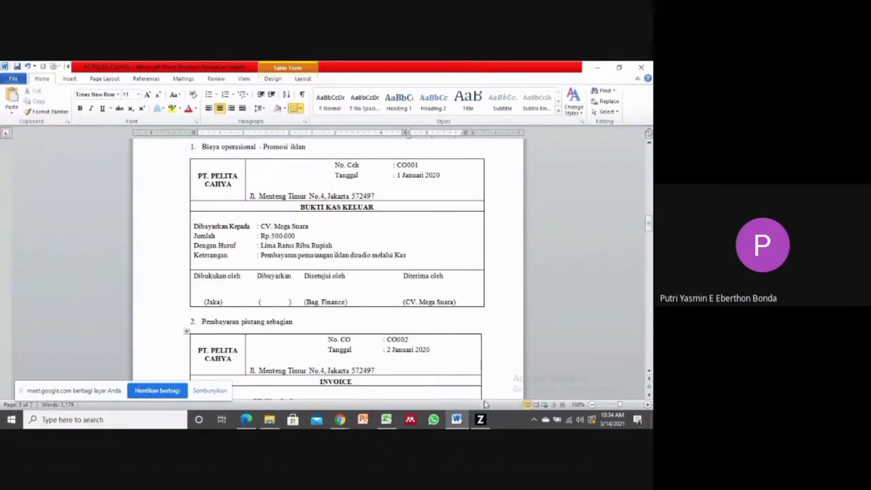
{"action": "mouse_move", "coordinate": [481, 419]}
{"action": "left_click", "coordinate": [468, 369]}
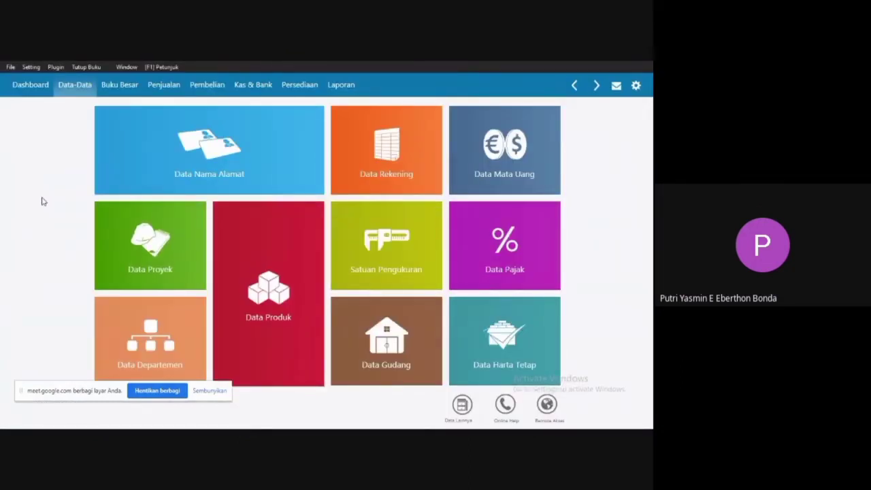
Open the cash-out (Kas Keluar) transaction list and start a new entry.
{"action": "left_click", "coordinate": [252, 85]}
{"action": "mouse_move", "coordinate": [128, 241]}
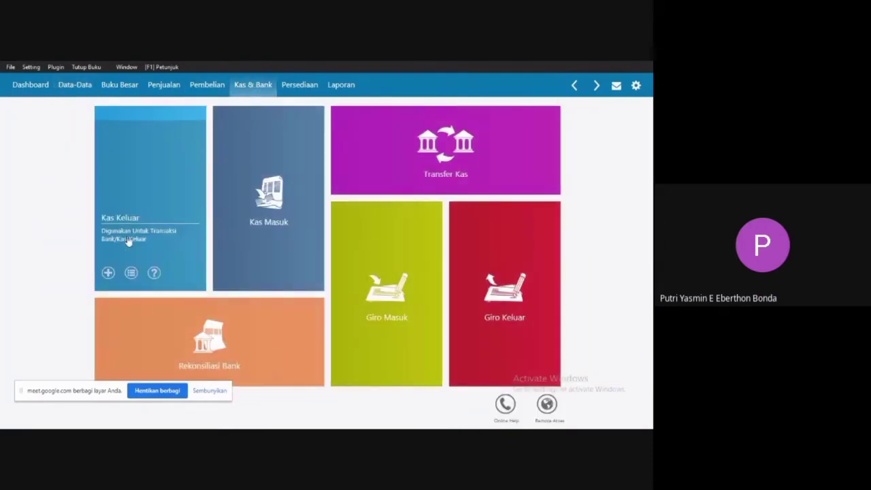
{"action": "left_click", "coordinate": [131, 248]}
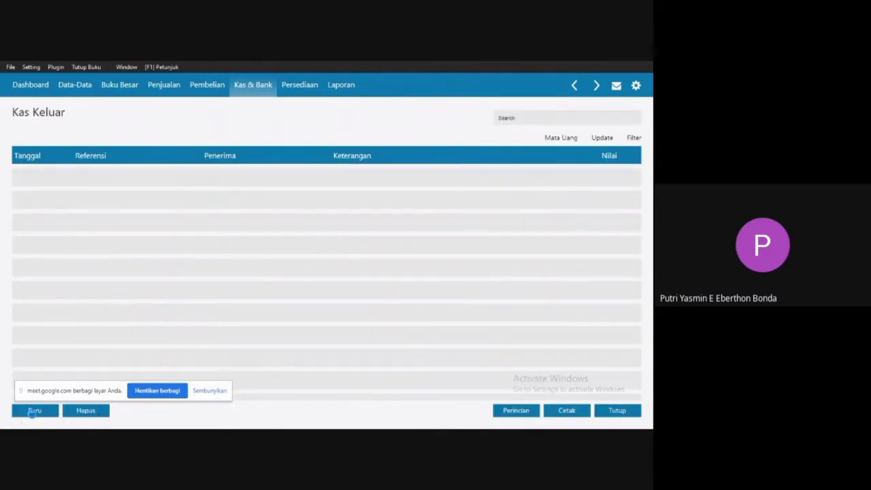
{"action": "left_click", "coordinate": [32, 411]}
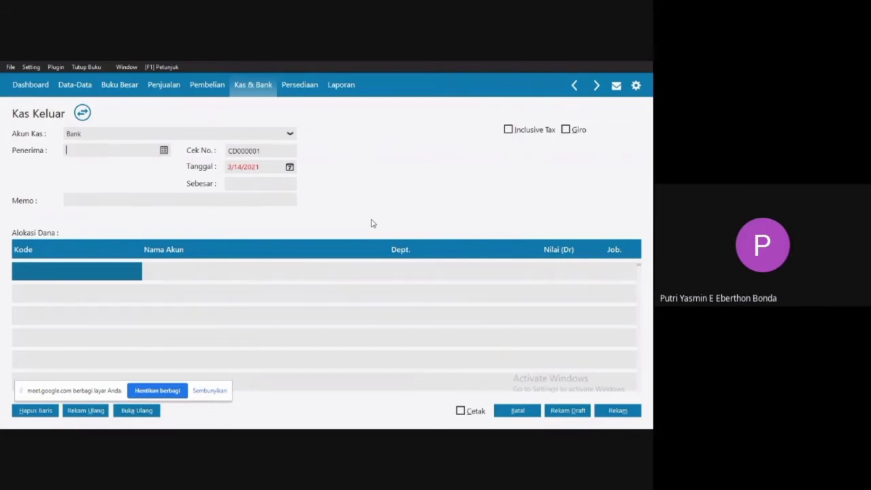
Switch to the PT Pelita Cahya Word document to check the cash-out voucher details.
{"action": "key", "text": "super"}
{"action": "left_click", "coordinate": [465, 422]}
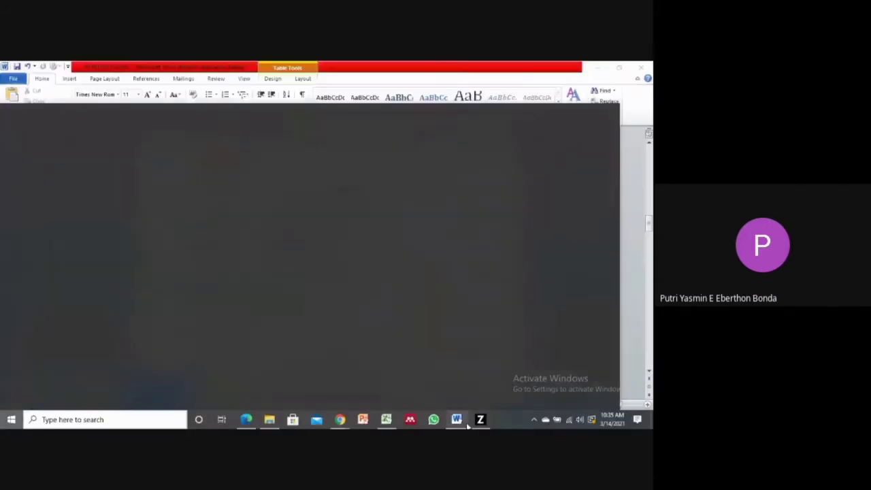
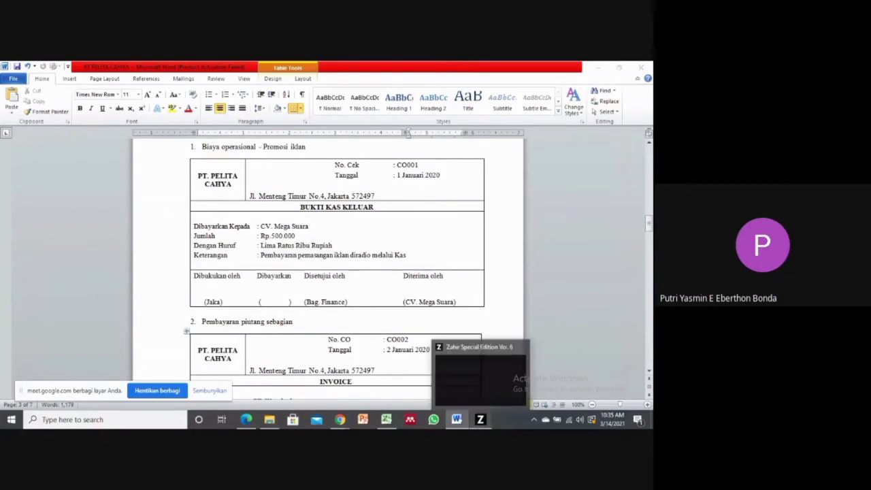
Return to Zahir and set the cash account (Akun Kas) of the Kas Keluar entry to Kas.
{"action": "left_click", "coordinate": [481, 419]}
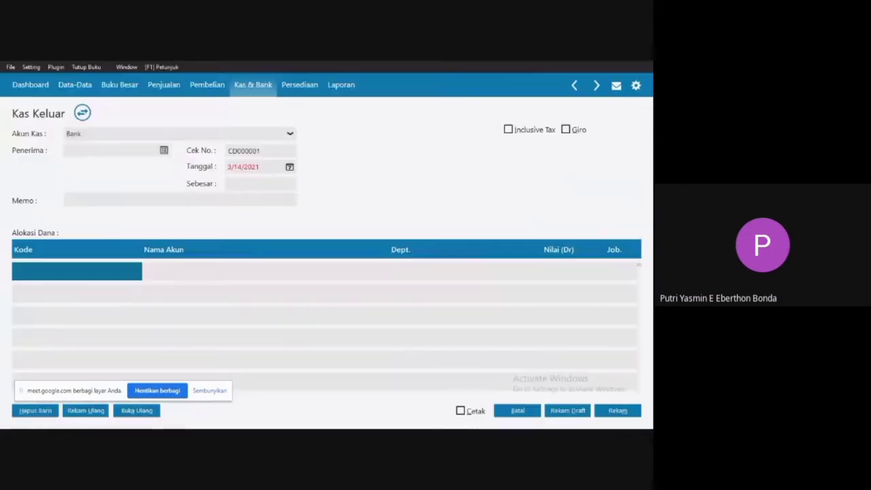
{"action": "left_click", "coordinate": [288, 136]}
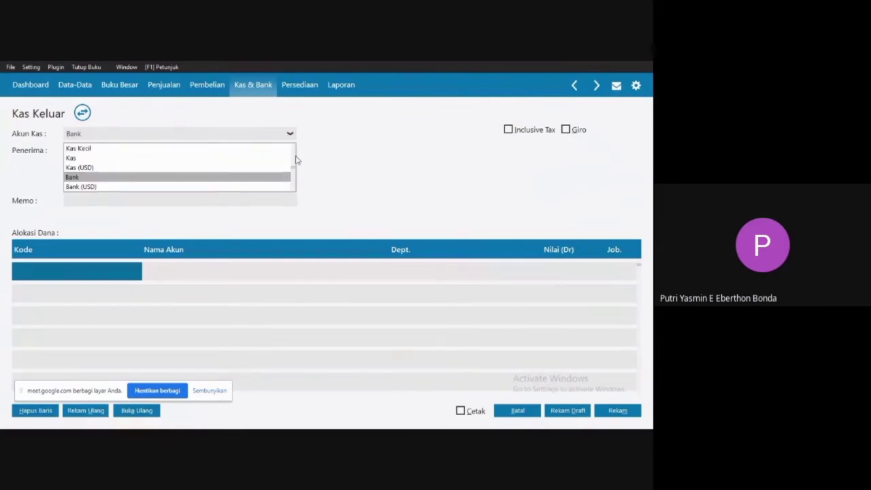
{"action": "left_click", "coordinate": [95, 160]}
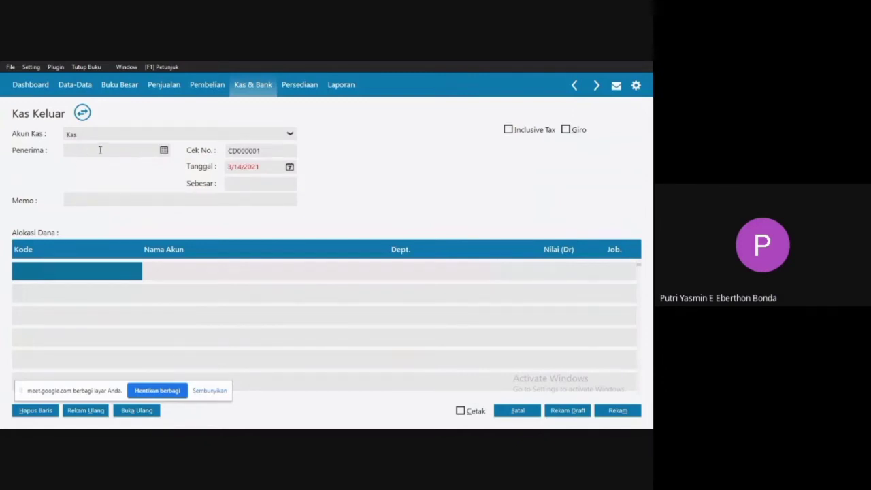
Add CV. Mega Suara as a new Vendor from the recipient list and save it without tax or identity numbers.
{"action": "left_click", "coordinate": [165, 151]}
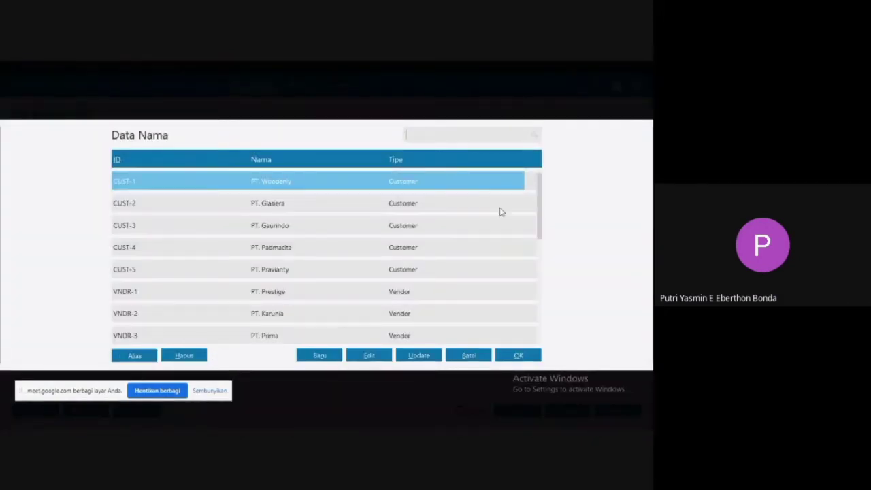
{"action": "left_click_drag", "start_coordinate": [538, 218], "coordinate": [538, 196]}
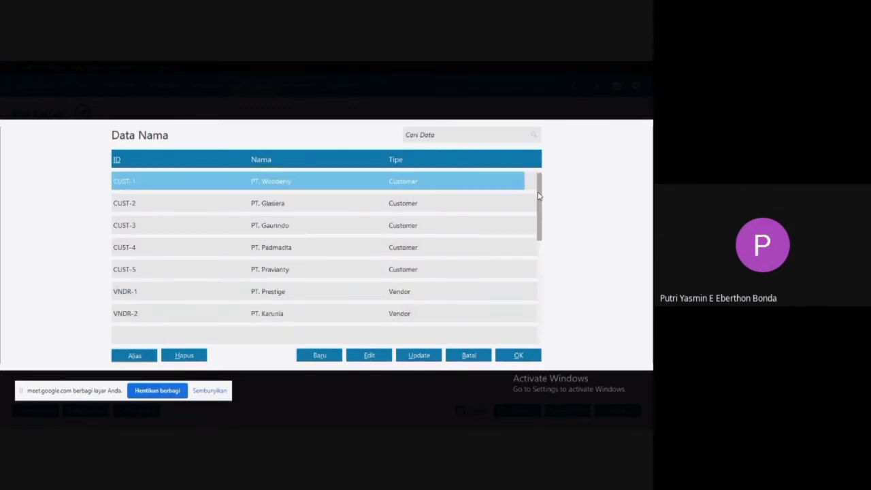
{"action": "left_click", "coordinate": [311, 354]}
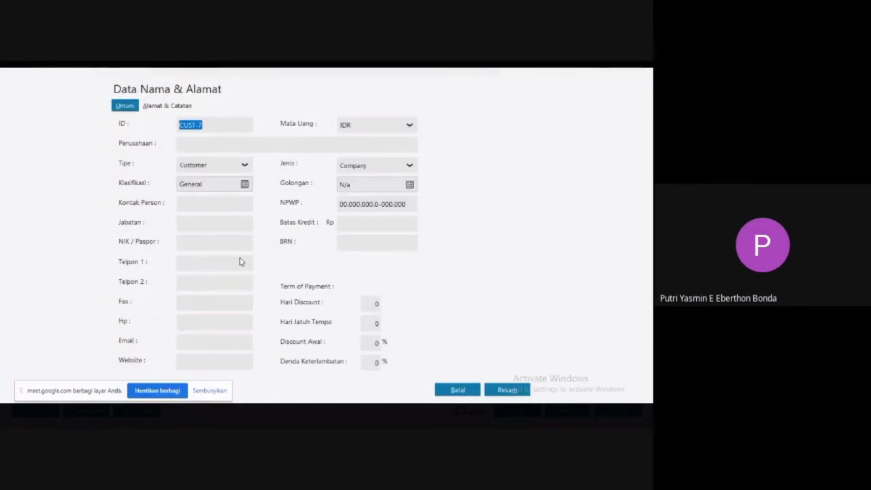
{"action": "left_click", "coordinate": [217, 169]}
{"action": "left_click", "coordinate": [195, 197]}
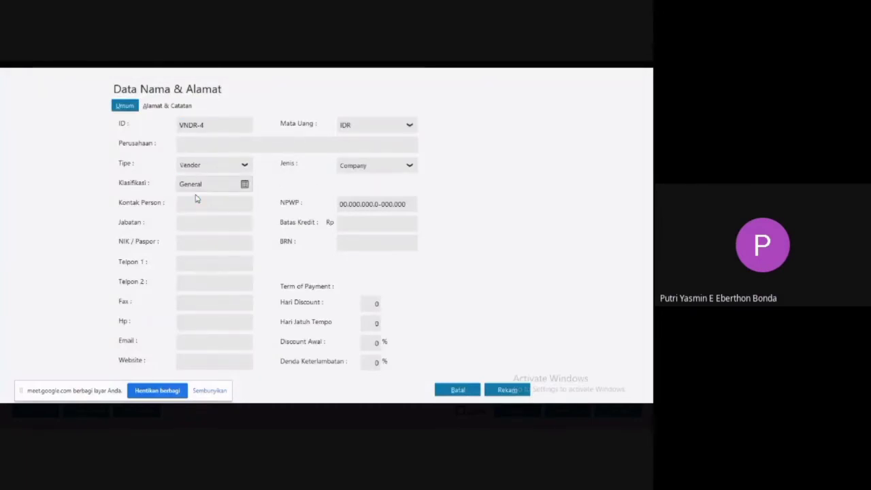
{"action": "left_click", "coordinate": [212, 141]}
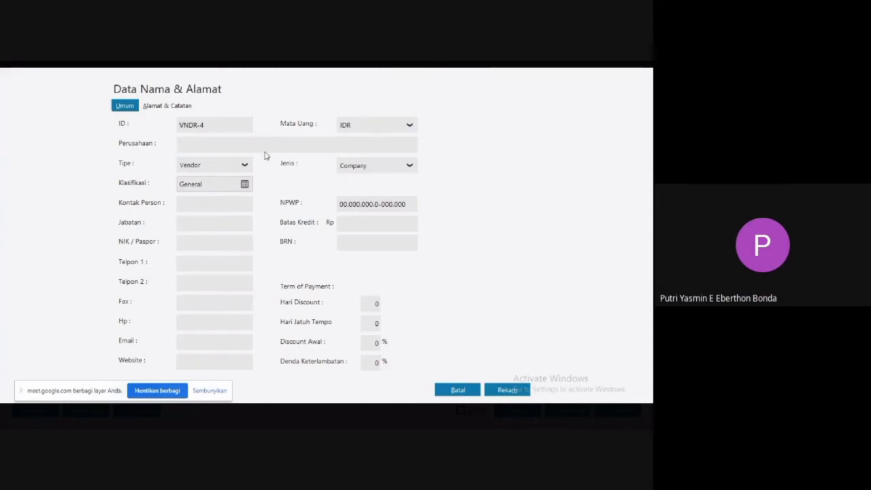
{"action": "type", "text": "CV. Mega "}
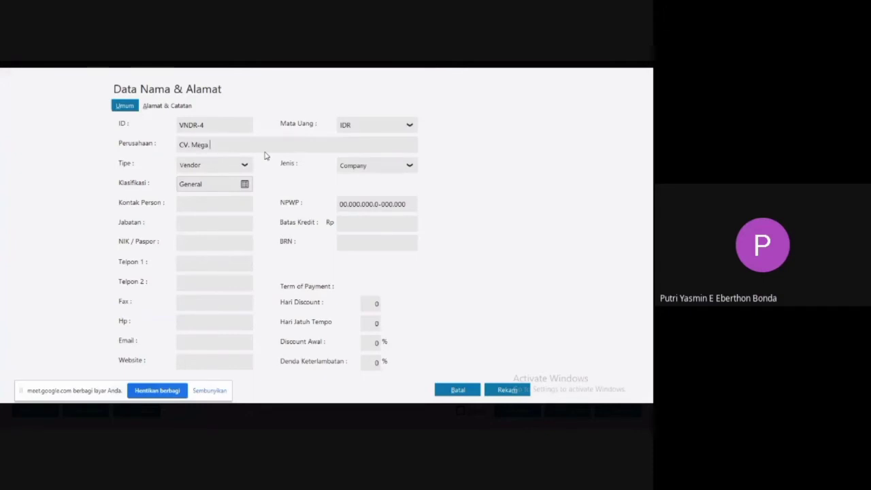
{"action": "type", "text": "Suara"}
{"action": "left_click", "coordinate": [504, 391]}
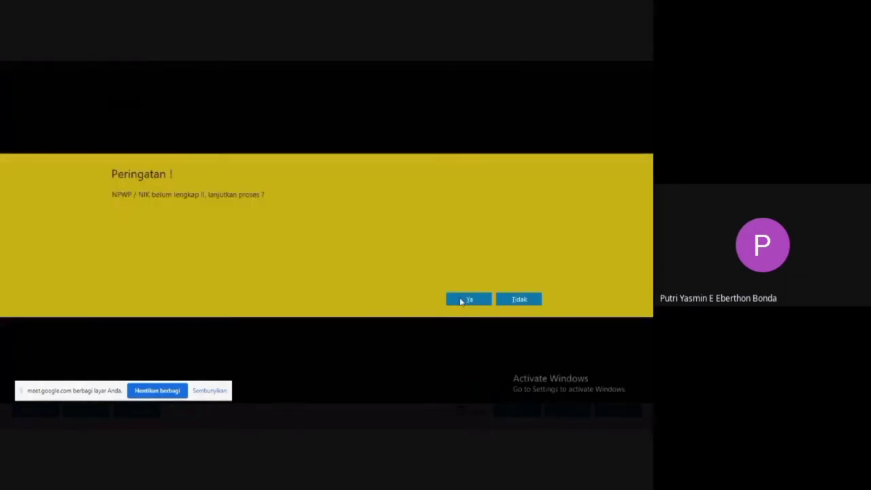
{"action": "left_click", "coordinate": [460, 300]}
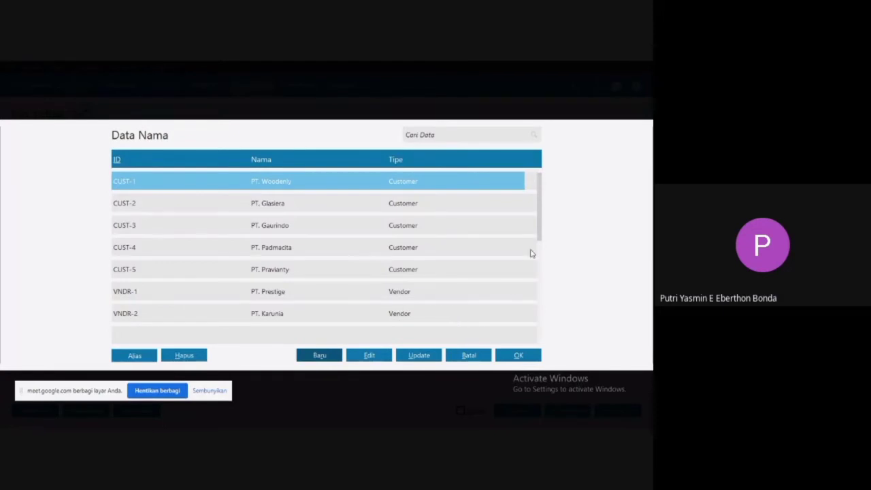
Choose CV. Mega Suara as the recipient (Penerima) and set the transaction date to 1 January 2020.
{"action": "left_click_drag", "start_coordinate": [542, 234], "coordinate": [540, 334]}
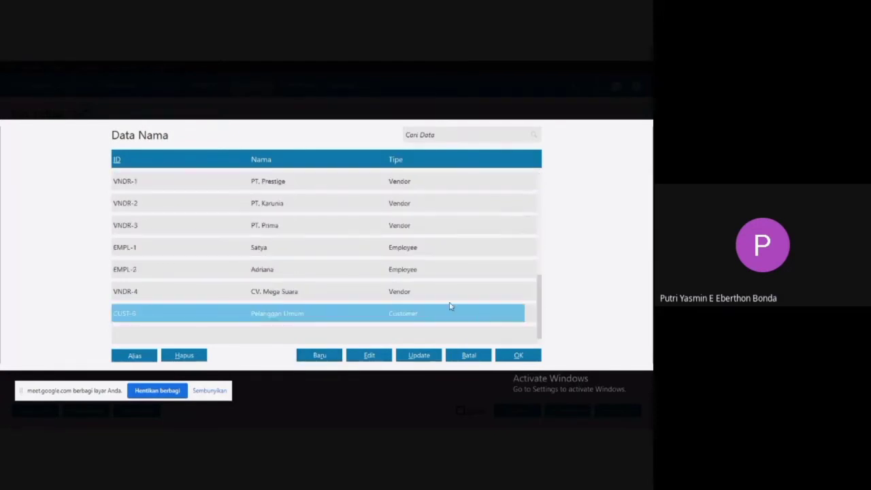
{"action": "double_click", "coordinate": [292, 292]}
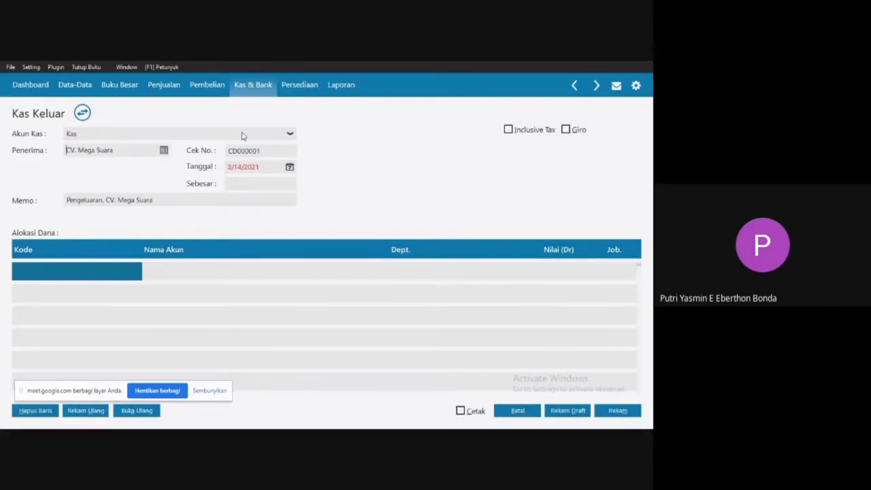
{"action": "left_click", "coordinate": [289, 167]}
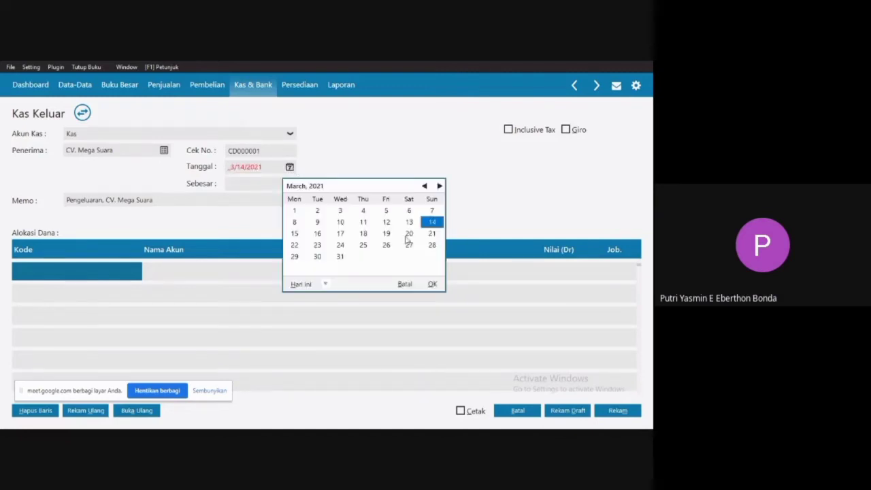
{"action": "left_click", "coordinate": [325, 285]}
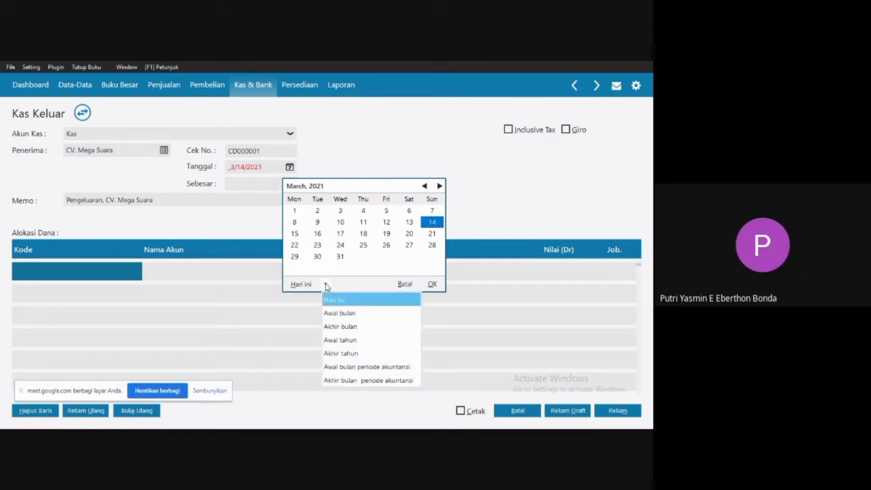
{"action": "left_click", "coordinate": [353, 369]}
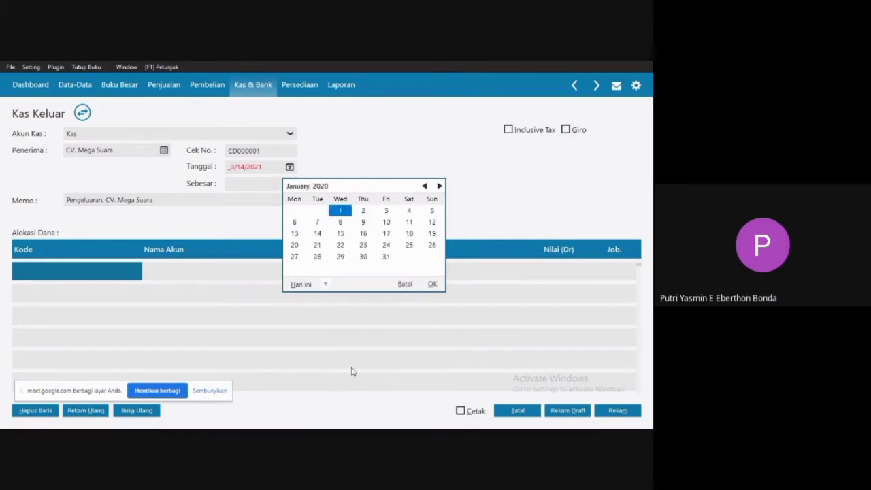
{"action": "left_click", "coordinate": [342, 211]}
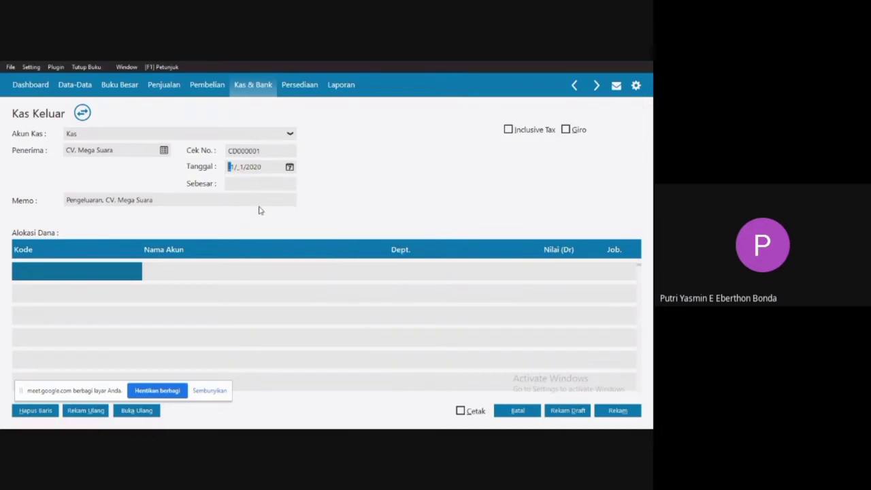
Allocate the first Alokasi Dana row to the account Beban Iklan & Promosi (610000010).
{"action": "double_click", "coordinate": [95, 275]}
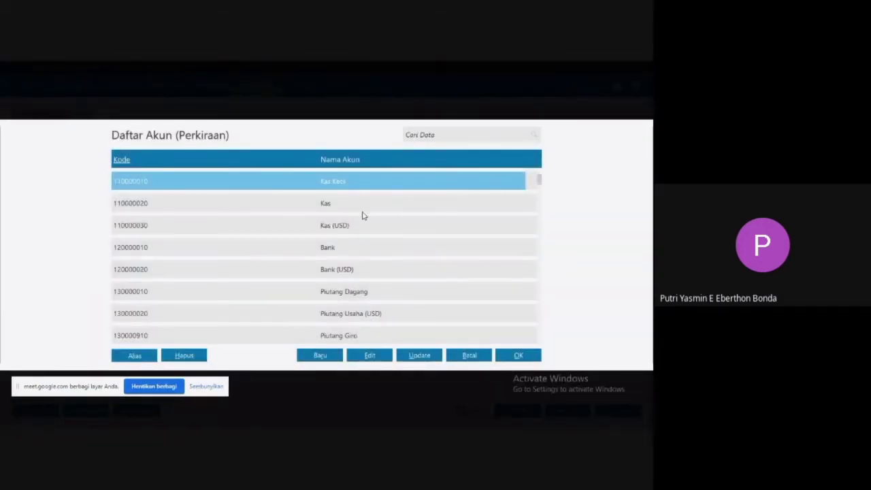
{"action": "key", "text": "Down"}
{"action": "key", "text": "Down"}
{"action": "key", "text": "Down"}
{"action": "key", "text": "Down"}
{"action": "key", "text": "Down"}
{"action": "key", "text": "Down"}
{"action": "key", "text": "Down"}
{"action": "key", "text": "Down"}
{"action": "key", "text": "Down"}
{"action": "key", "text": "Down"}
{"action": "key", "text": "Down"}
{"action": "key", "text": "Down"}
{"action": "key", "text": "Down"}
{"action": "key", "text": "Down"}
{"action": "key", "text": "Down"}
{"action": "key", "text": "Down"}
{"action": "key", "text": "Down"}
{"action": "key", "text": "Down"}
{"action": "key", "text": "Down"}
{"action": "key", "text": "Down"}
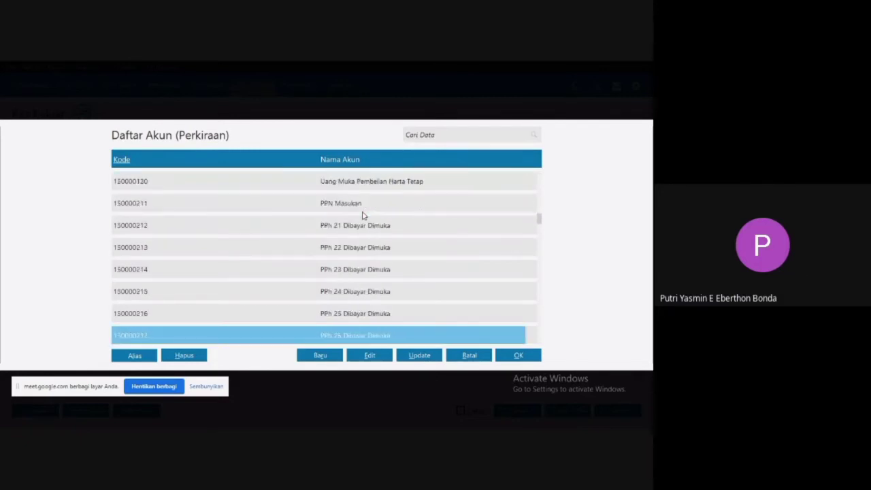
{"action": "key", "text": "Down"}
{"action": "key", "text": "Down"}
{"action": "key", "text": "Down"}
{"action": "key", "text": "Down"}
{"action": "key", "text": "Down"}
{"action": "key", "text": "Down"}
{"action": "key", "text": "Down"}
{"action": "key", "text": "Down"}
{"action": "key", "text": "Down"}
{"action": "key", "text": "Down"}
{"action": "key", "text": "Down"}
{"action": "key", "text": "Down"}
{"action": "key", "text": "Down"}
{"action": "key", "text": "Down"}
{"action": "key", "text": "Down"}
{"action": "key", "text": "Down"}
{"action": "key", "text": "Down"}
{"action": "key", "text": "Down"}
{"action": "key", "text": "Down"}
{"action": "key", "text": "Down"}
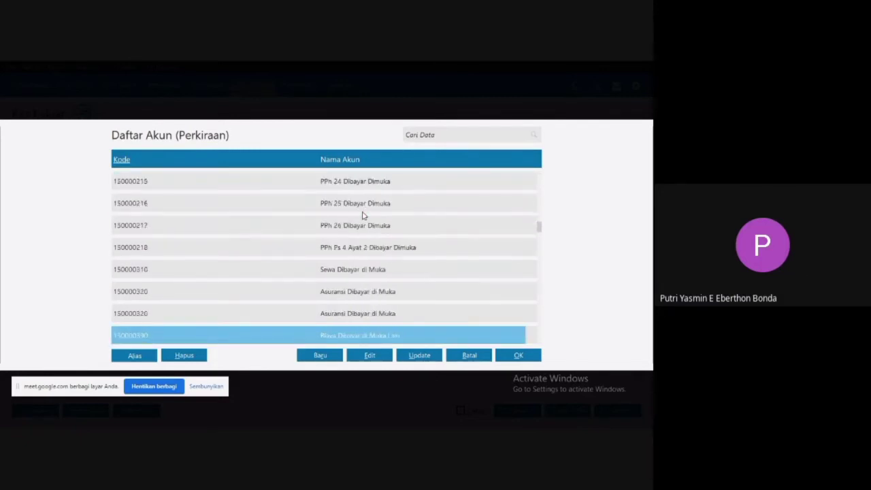
{"action": "key", "text": "Down"}
{"action": "key", "text": "Down"}
{"action": "key", "text": "Down"}
{"action": "key", "text": "Down"}
{"action": "key", "text": "Down"}
{"action": "key", "text": "Down"}
{"action": "key", "text": "Down"}
{"action": "key", "text": "Down"}
{"action": "key", "text": "Down"}
{"action": "key", "text": "Down"}
{"action": "key", "text": "Down"}
{"action": "key", "text": "Down"}
{"action": "key", "text": "Down"}
{"action": "key", "text": "Down"}
{"action": "key", "text": "Down"}
{"action": "key", "text": "Down"}
{"action": "key", "text": "Down"}
{"action": "key", "text": "Down"}
{"action": "key", "text": "Down"}
{"action": "key", "text": "Down"}
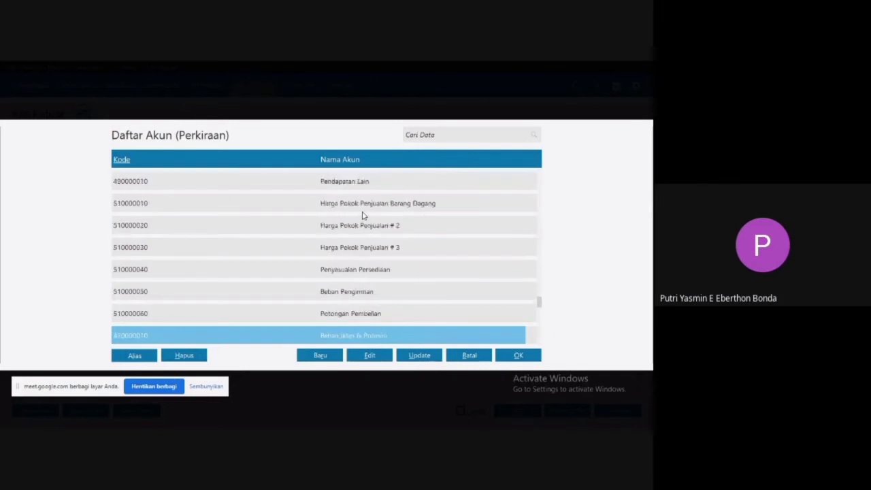
{"action": "key", "text": "Down"}
{"action": "key", "text": "Down"}
{"action": "key", "text": "Down"}
{"action": "key", "text": "Down"}
{"action": "key", "text": "Down"}
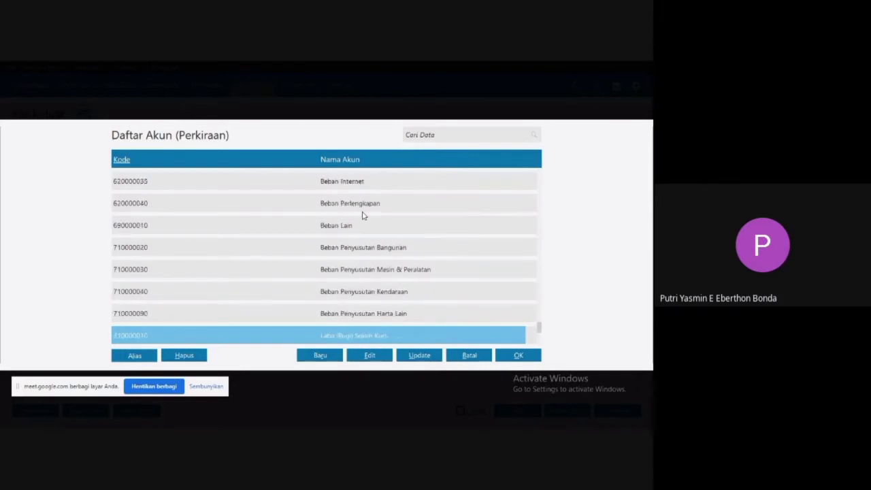
{"action": "key", "text": "Up"}
{"action": "key", "text": "Up"}
{"action": "key", "text": "Up"}
{"action": "key", "text": "Up"}
{"action": "key", "text": "Up"}
{"action": "key", "text": "Up"}
{"action": "key", "text": "Up"}
{"action": "key", "text": "Up"}
{"action": "key", "text": "Up"}
{"action": "key", "text": "Up"}
{"action": "key", "text": "Up"}
{"action": "key", "text": "Up"}
{"action": "key", "text": "Up"}
{"action": "key", "text": "Up"}
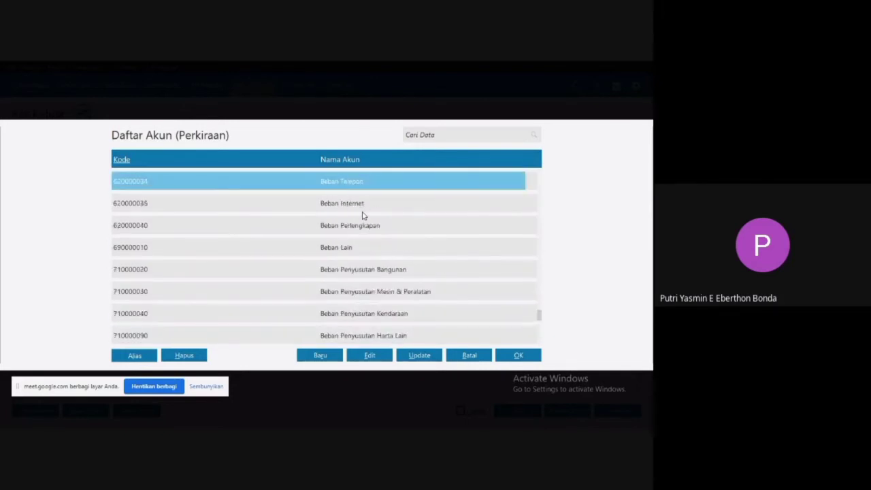
{"action": "key", "text": "Up"}
{"action": "key", "text": "Up"}
{"action": "key", "text": "Up"}
{"action": "key", "text": "Up"}
{"action": "key", "text": "Up"}
{"action": "key", "text": "Up"}
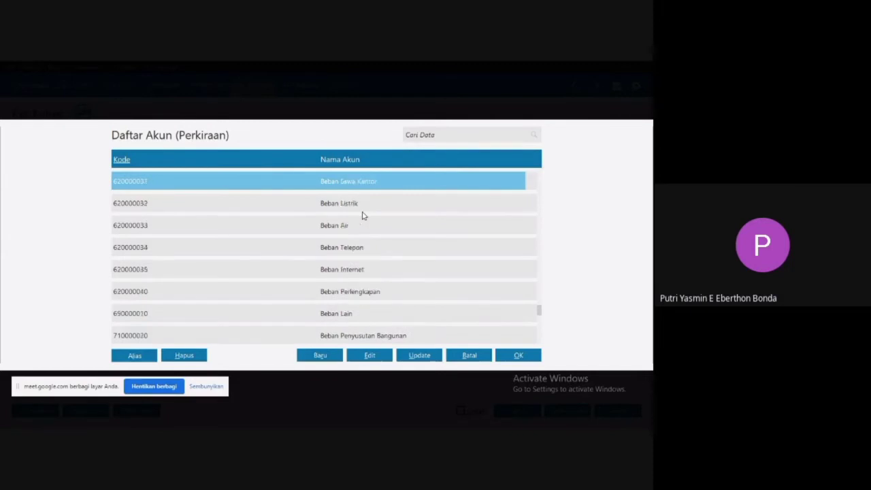
{"action": "key", "text": "Up"}
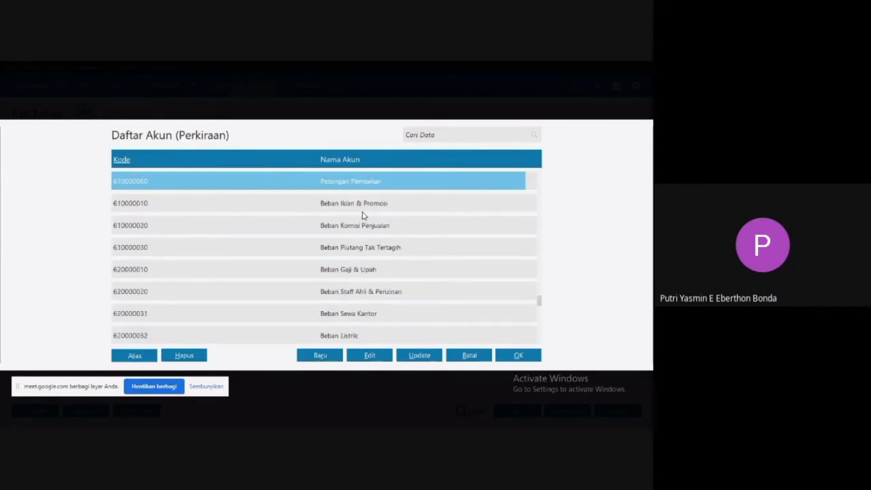
{"action": "left_click", "coordinate": [294, 209]}
{"action": "double_click", "coordinate": [294, 209]}
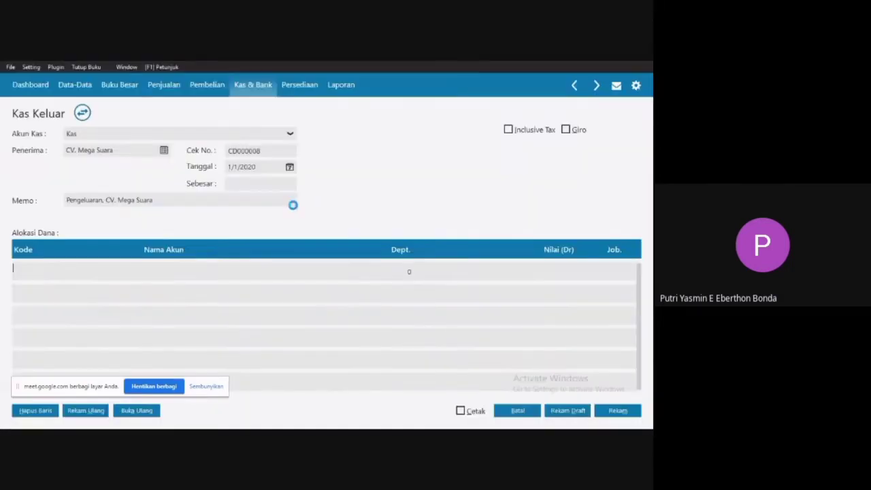
Check the voucher amount in the Word document, return to Zahir, and enter 500000 as the Nilai (Dr) for Beban Iklan & Promosi.
{"action": "left_click", "coordinate": [545, 276]}
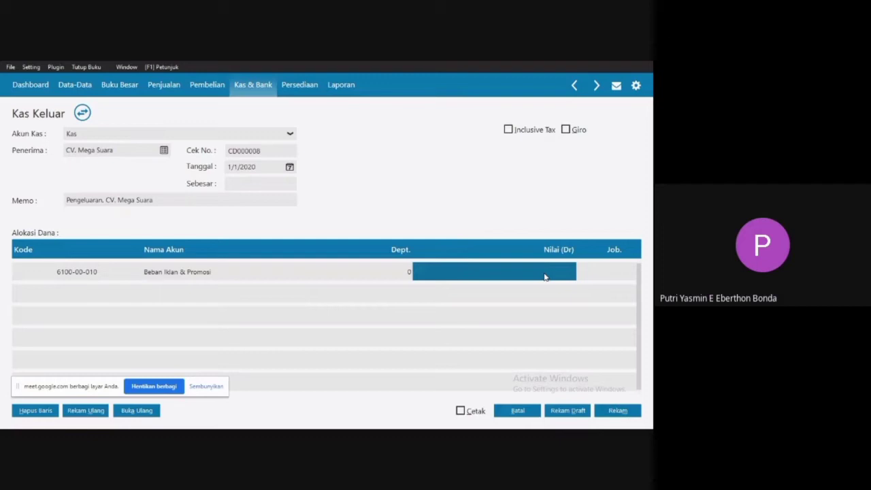
{"action": "key", "text": "super"}
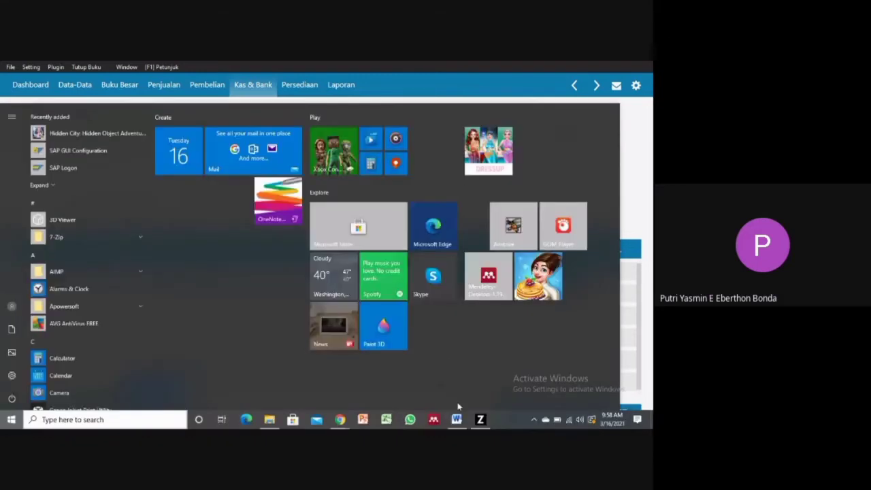
{"action": "left_click", "coordinate": [457, 419]}
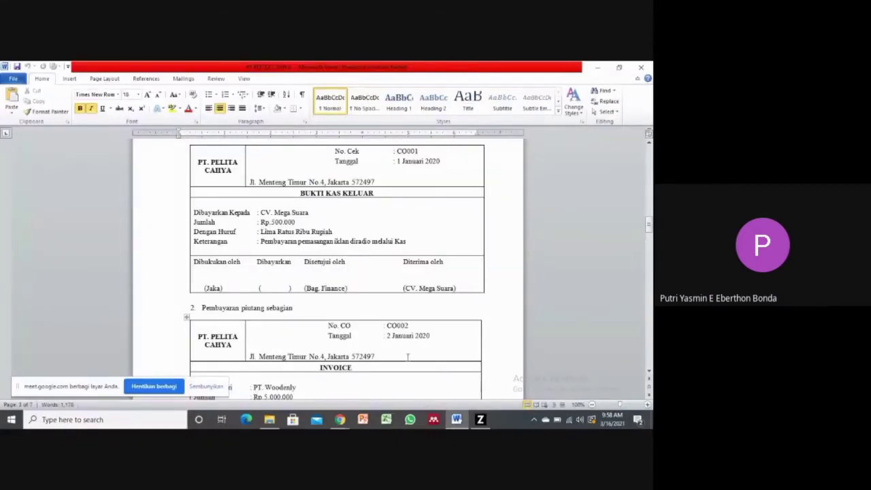
{"action": "left_click", "coordinate": [479, 419]}
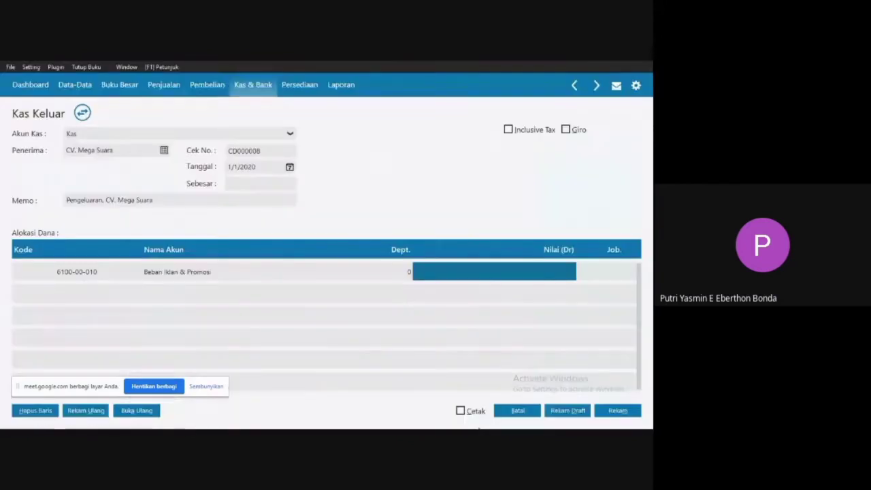
{"action": "left_click", "coordinate": [504, 279]}
{"action": "type", "text": "500000"}
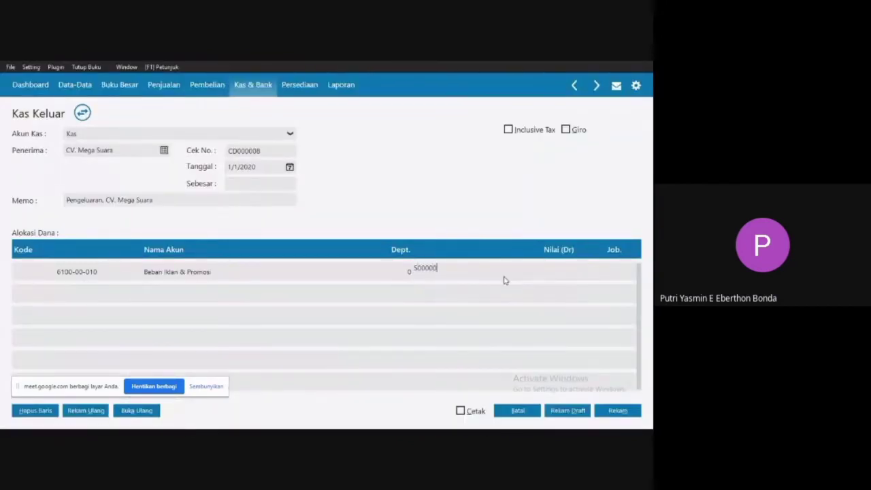
{"action": "left_click", "coordinate": [358, 279]}
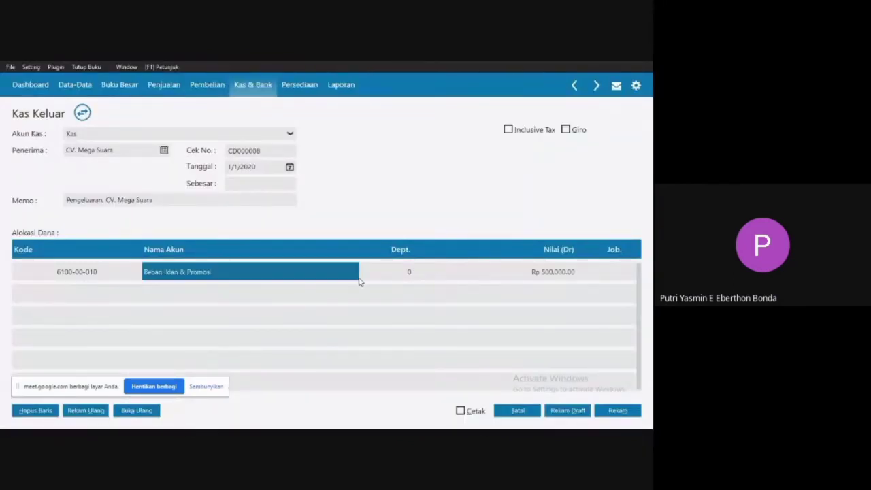
{"action": "left_click", "coordinate": [114, 273]}
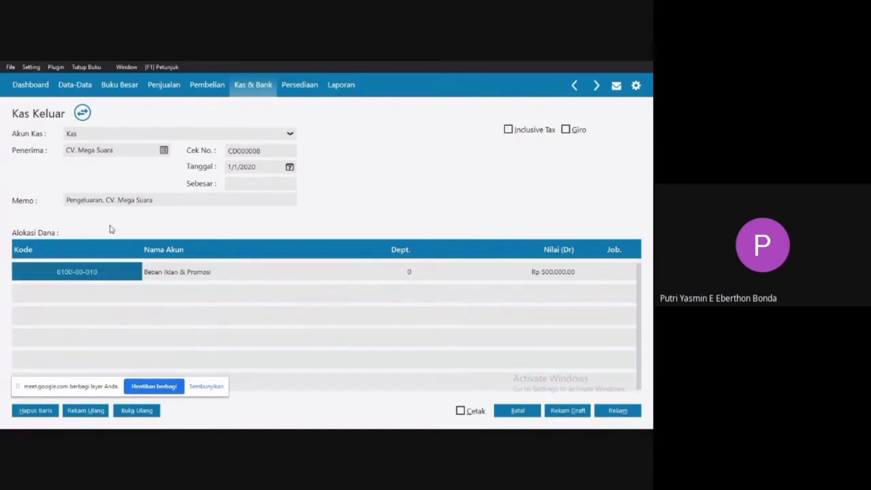
Change the memo to "Pembayaran pemasangan iklan di radio melalui kas, CV. Mega Suara".
{"action": "left_click", "coordinate": [104, 200]}
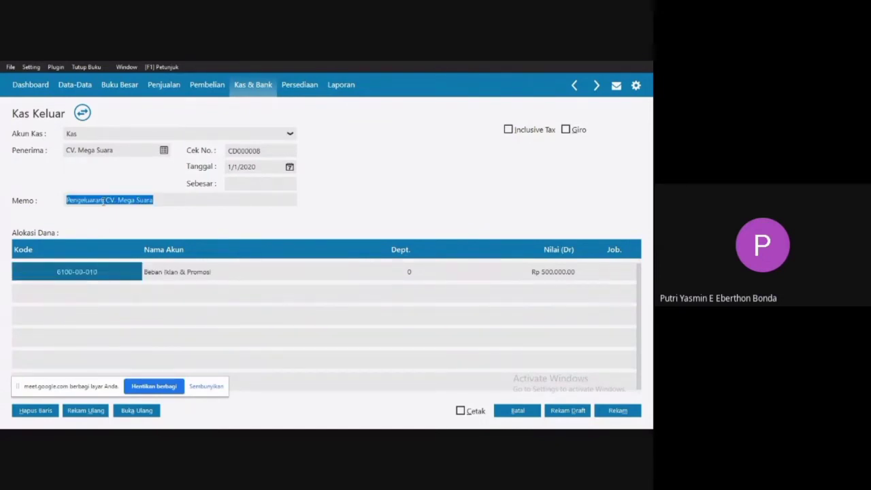
{"action": "left_click", "coordinate": [104, 200]}
{"action": "left_click_drag", "start_coordinate": [103, 200], "coordinate": [63, 201]}
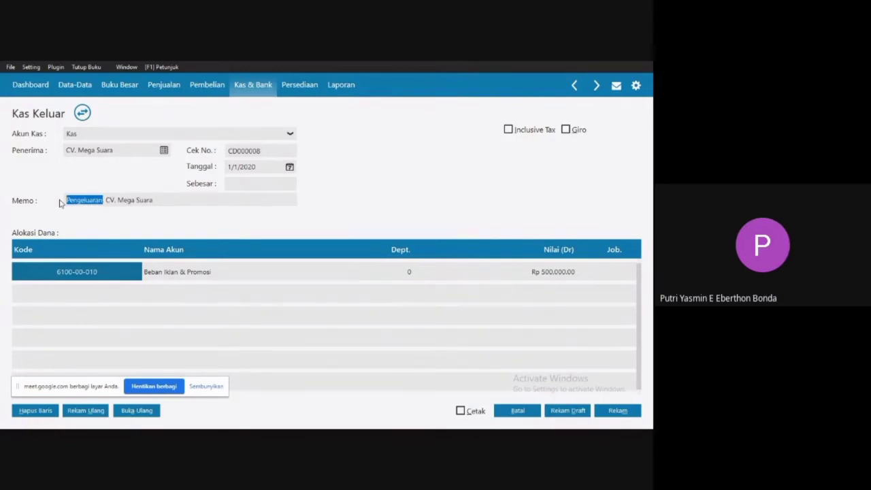
{"action": "type", "text": "Pembayaran,"}
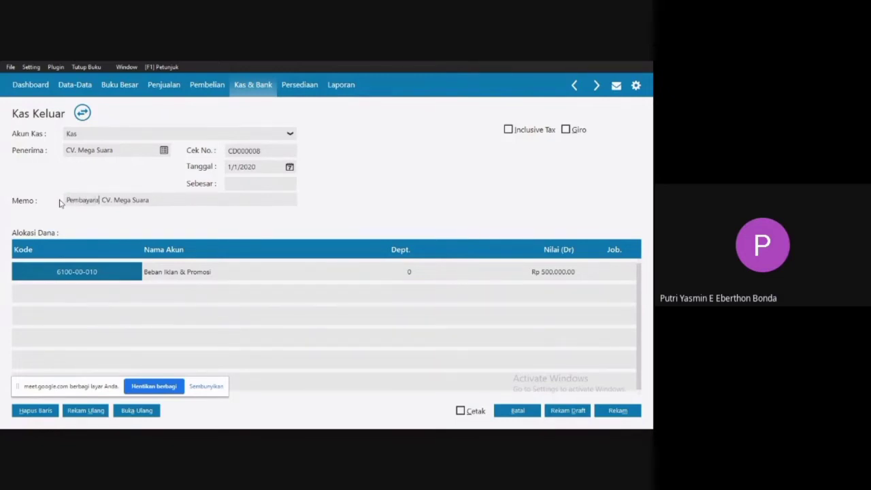
{"action": "key", "text": "BackSpace"}
{"action": "type", "text": "pemas"}
{"action": "type", "text": "angan iklan "}
{"action": "type", "text": "di radio"}
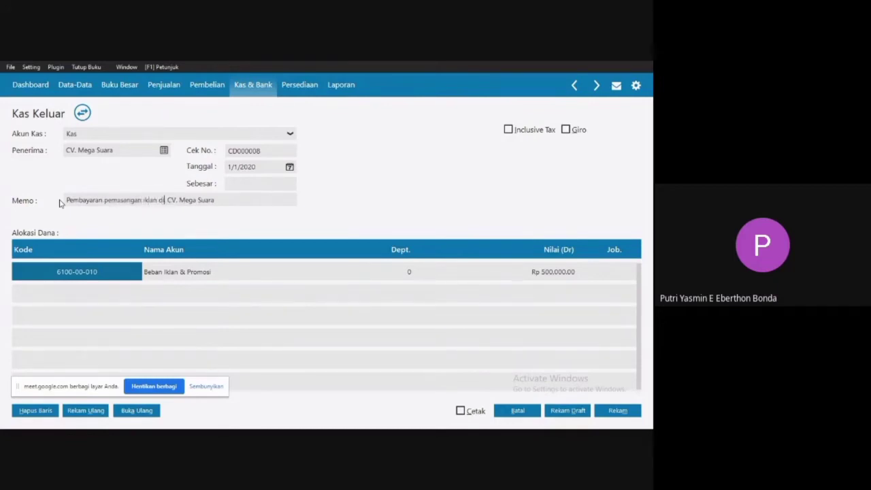
{"action": "type", "text": " melalui kas"}
Fill the Sebesar amount with Rp 500,000.00 and record the Kas Keluar transaction, leaving the blank form and transaction list.
{"action": "left_click", "coordinate": [266, 184]}
{"action": "left_click", "coordinate": [278, 200]}
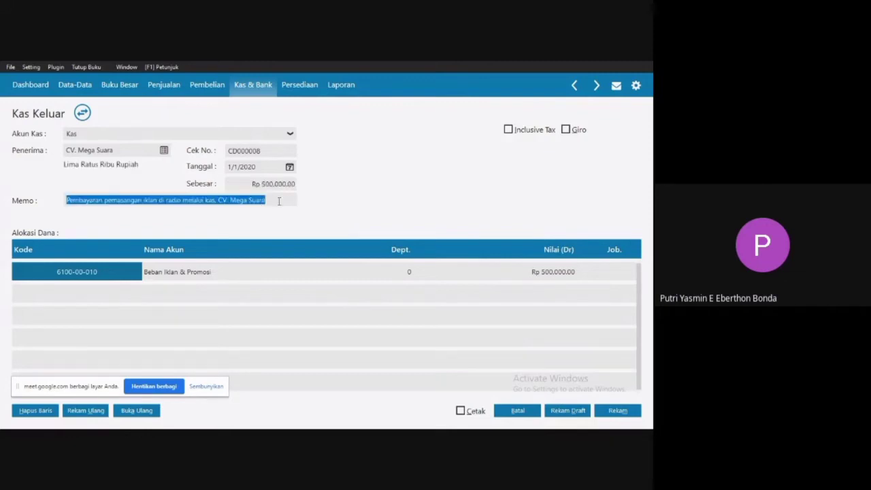
{"action": "left_click", "coordinate": [310, 280]}
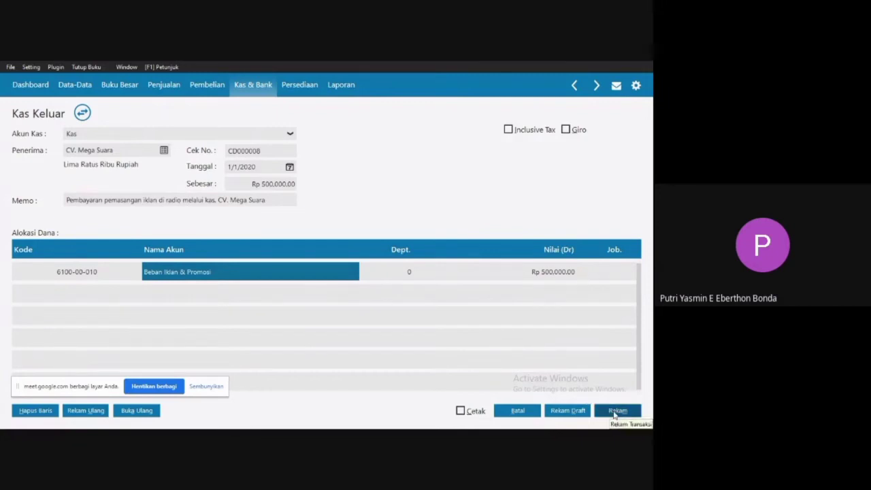
{"action": "left_click", "coordinate": [616, 411]}
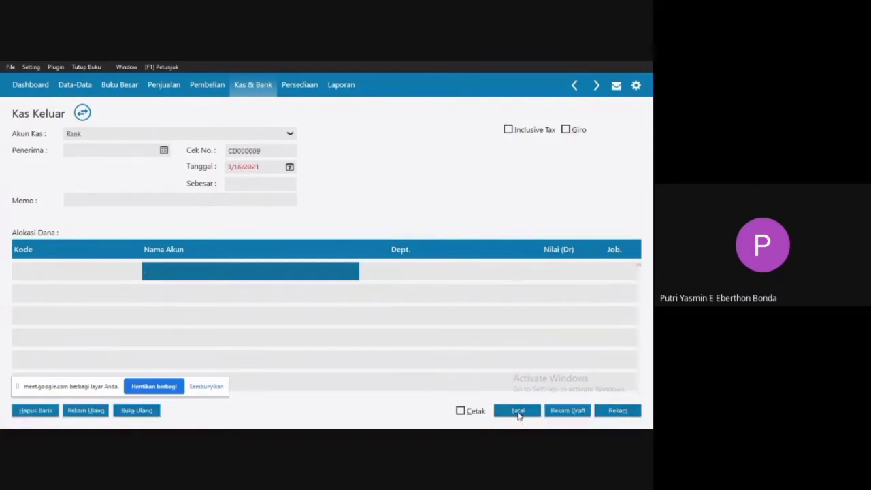
{"action": "left_click", "coordinate": [517, 412]}
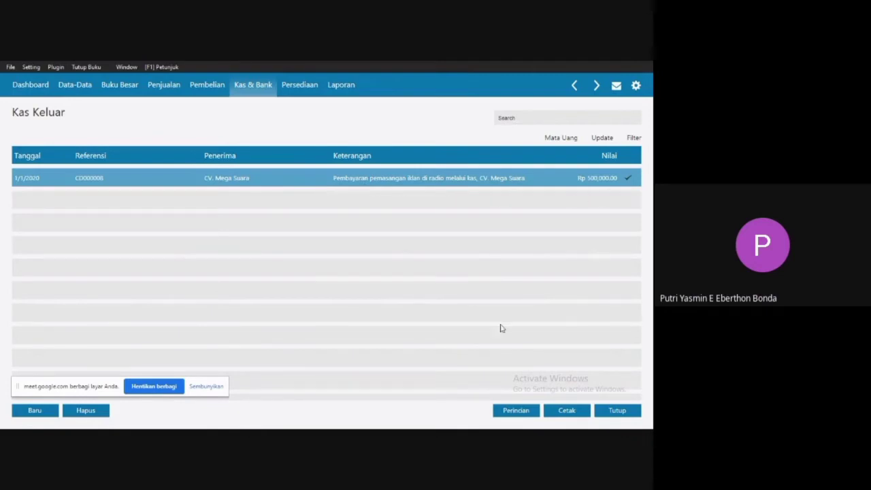
{"action": "left_click", "coordinate": [616, 410]}
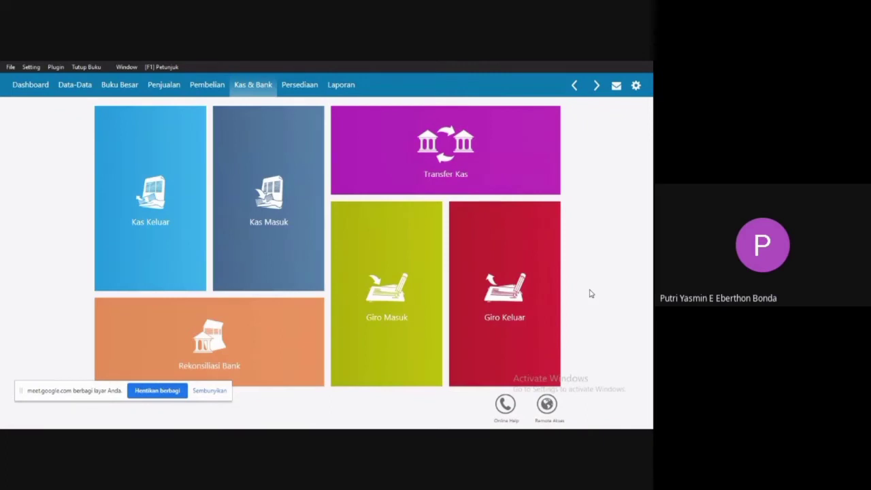
Switch to the Word document and examine the payer, amount and description of voucher 2, Pembayaran piutang sebagian.
{"action": "key", "text": "super"}
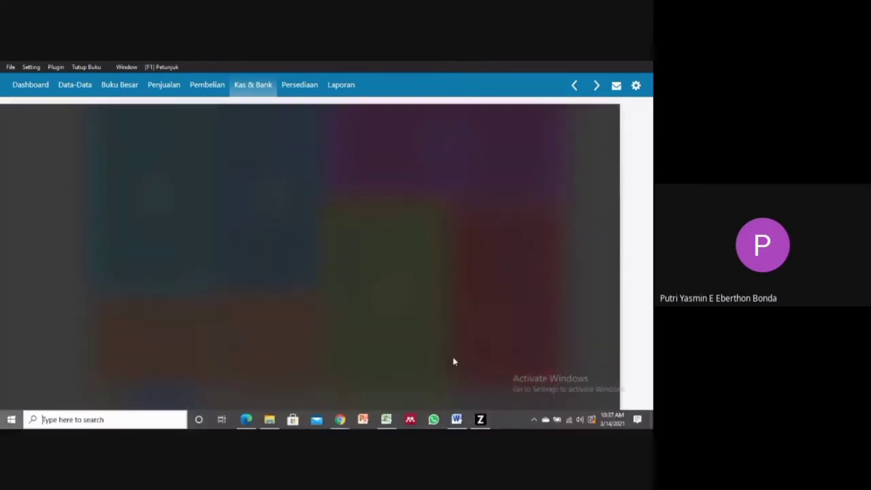
{"action": "left_click", "coordinate": [453, 422]}
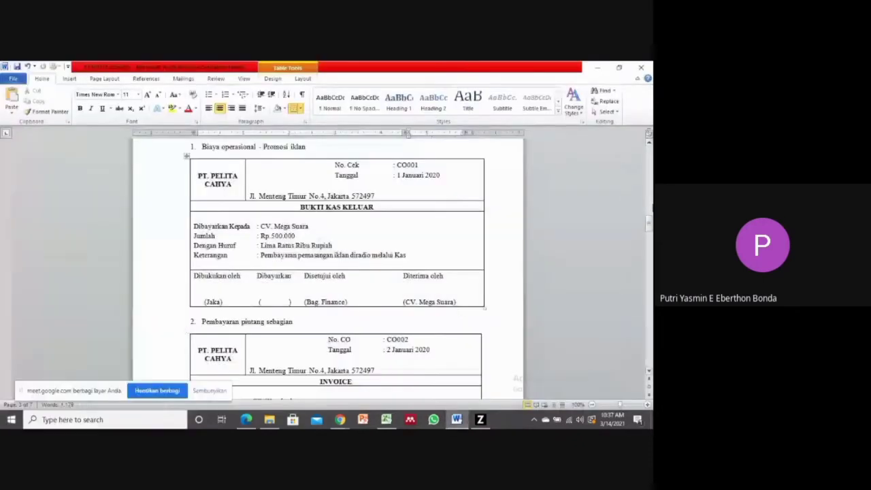
{"action": "left_click_drag", "start_coordinate": [650, 222], "coordinate": [650, 231]}
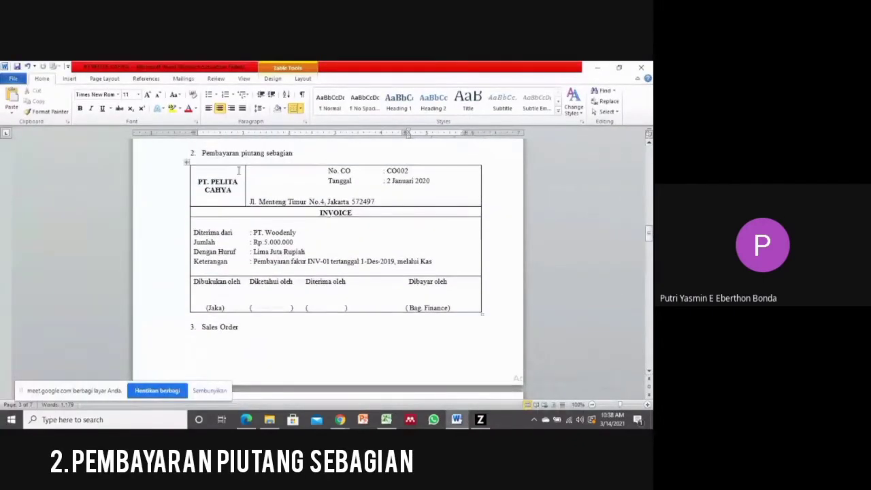
{"action": "left_click_drag", "start_coordinate": [253, 233], "coordinate": [299, 245]}
{"action": "left_click", "coordinate": [257, 244]}
{"action": "left_click", "coordinate": [297, 256]}
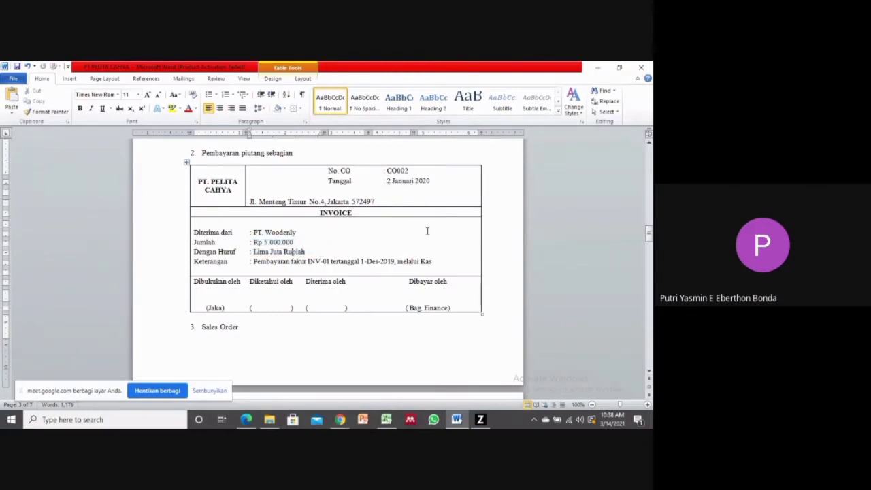
Return to Zahir and start a new Pembayaran Piutang Usaha entry with Kas as the cash account.
{"action": "left_click", "coordinate": [479, 421]}
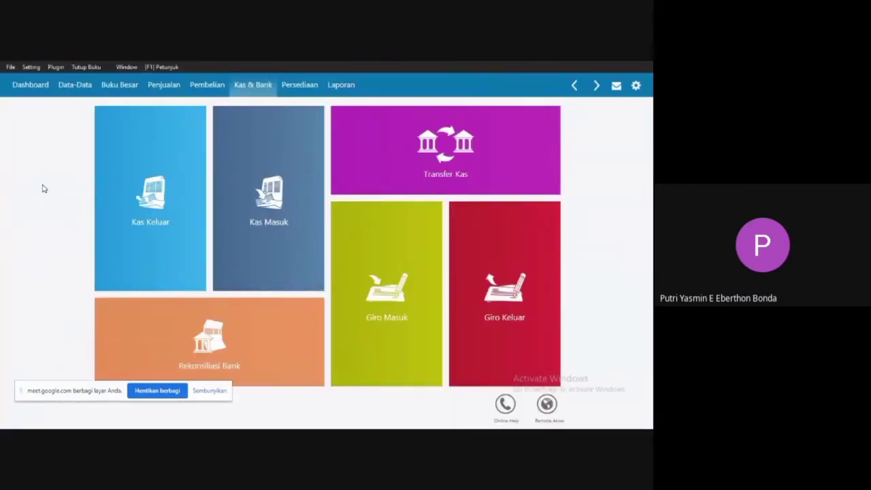
{"action": "left_click", "coordinate": [165, 87]}
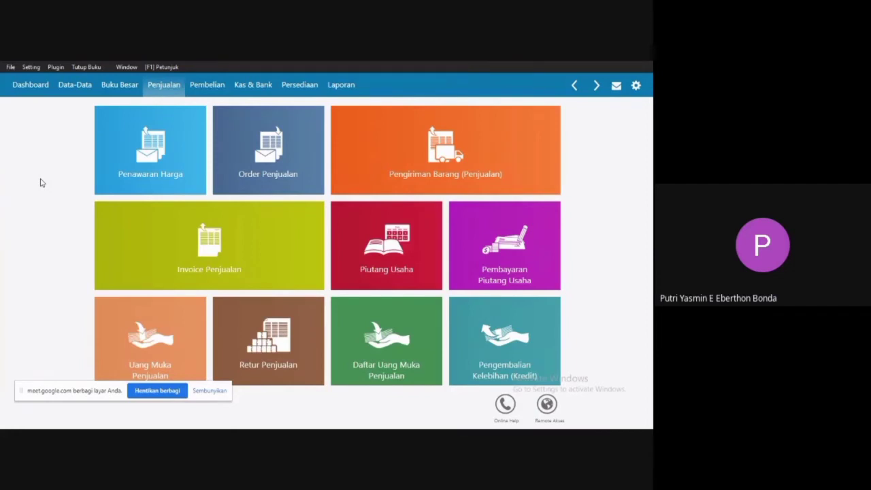
{"action": "mouse_move", "coordinate": [484, 262]}
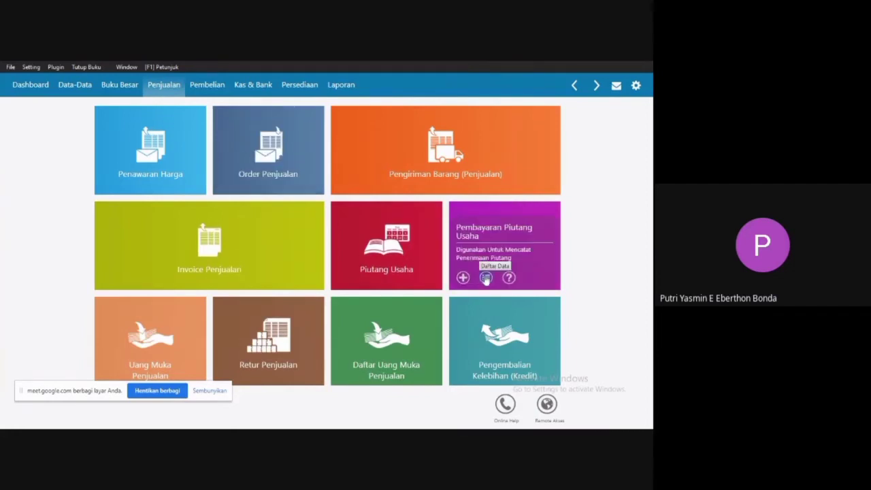
{"action": "left_click", "coordinate": [489, 252]}
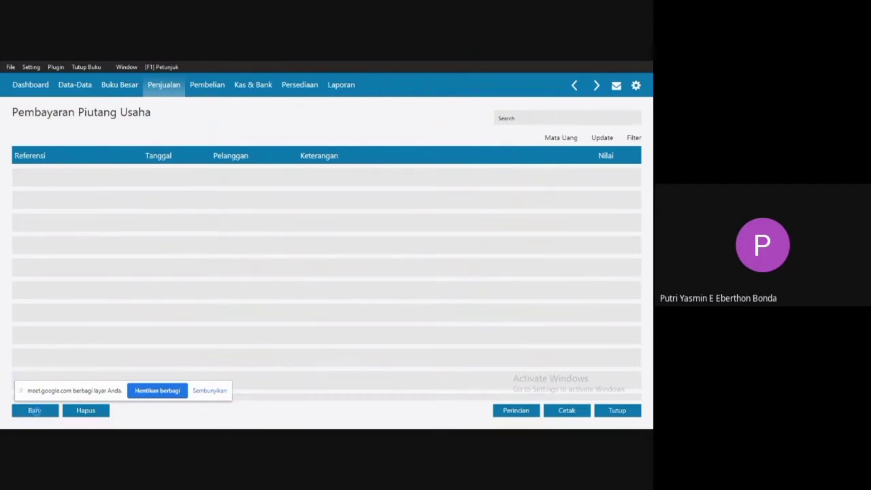
{"action": "left_click", "coordinate": [34, 410]}
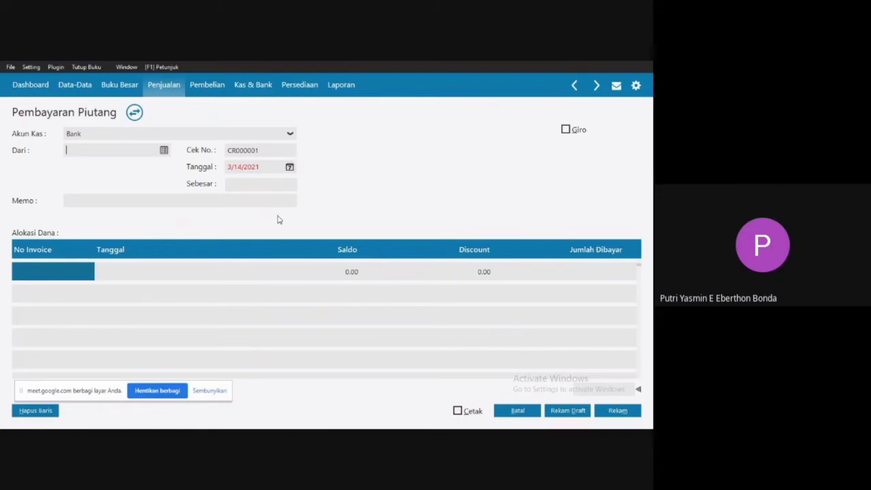
{"action": "left_click", "coordinate": [278, 137]}
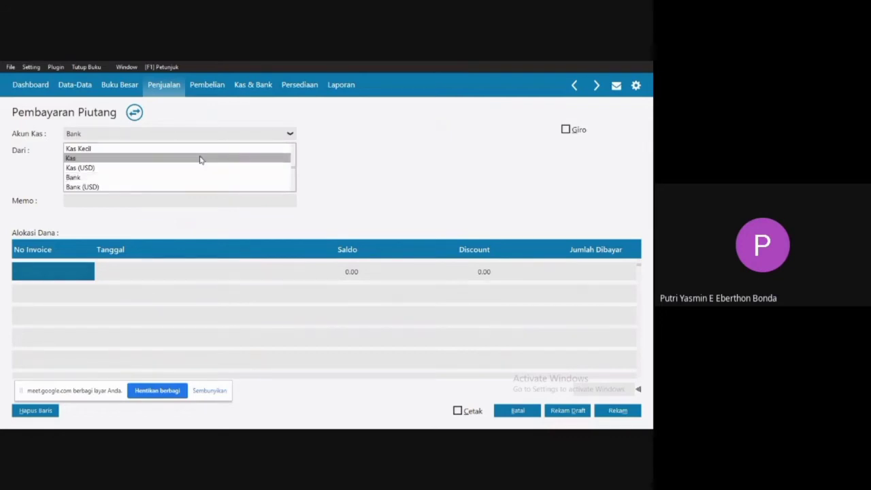
{"action": "left_click", "coordinate": [200, 157]}
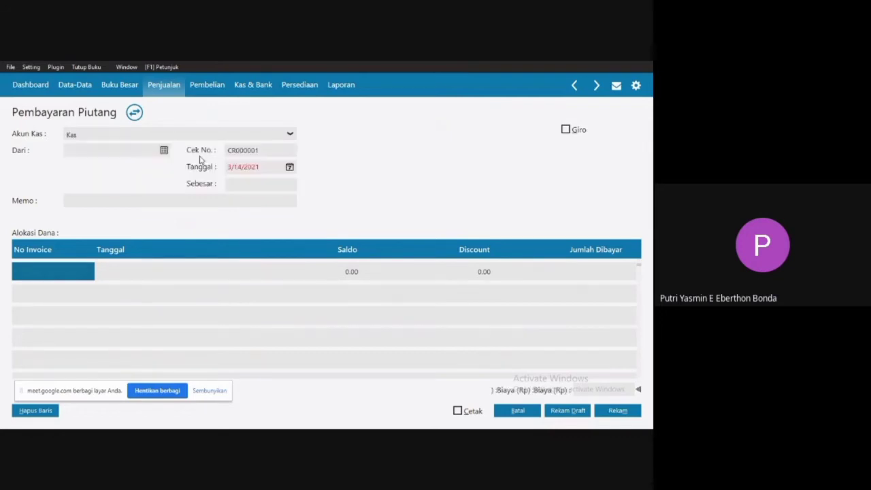
Choose PT. Woodenly as the payer (Dari) and set the receipt date to 2 January 2020.
{"action": "left_click", "coordinate": [163, 151]}
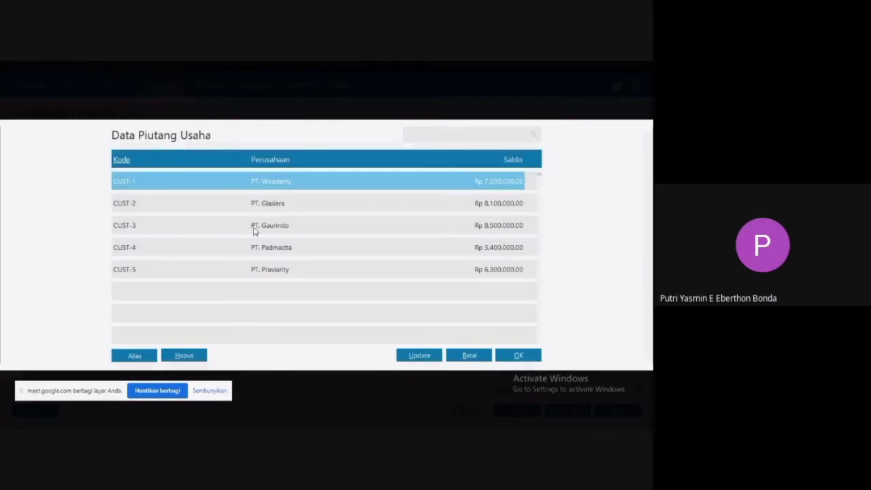
{"action": "double_click", "coordinate": [332, 183]}
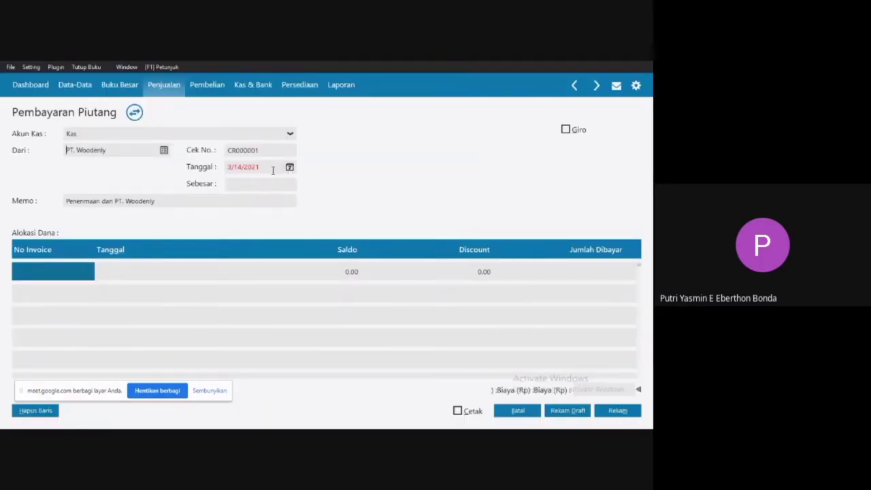
{"action": "left_click", "coordinate": [289, 168]}
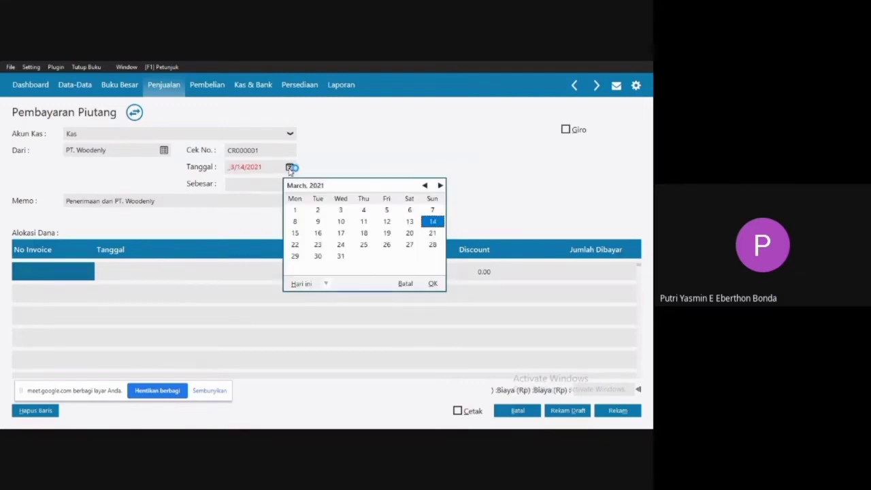
{"action": "left_click", "coordinate": [326, 283]}
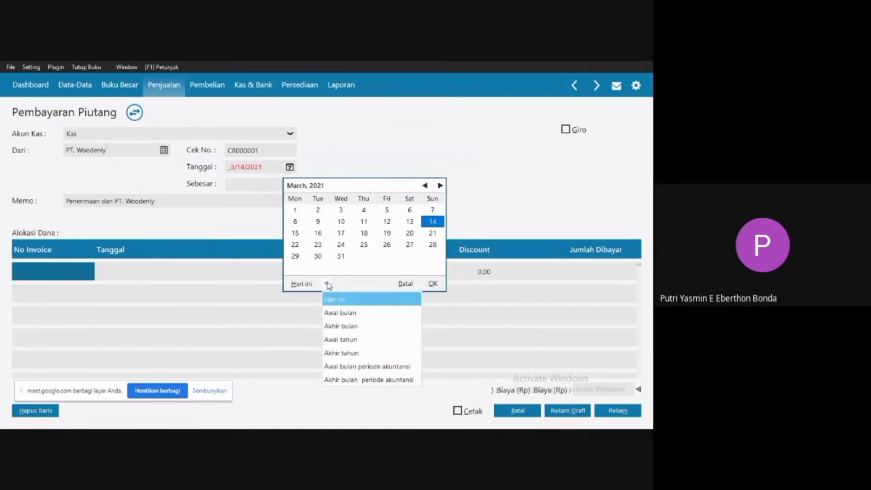
{"action": "left_click", "coordinate": [337, 366]}
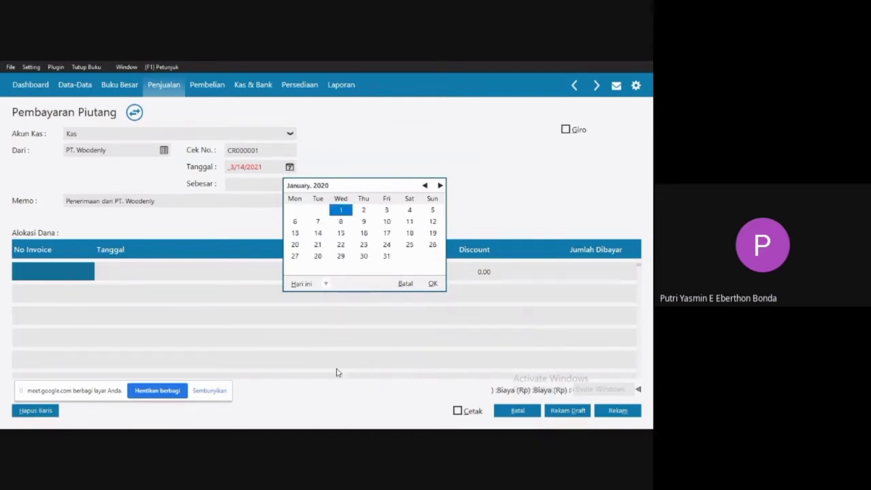
{"action": "left_click", "coordinate": [366, 212]}
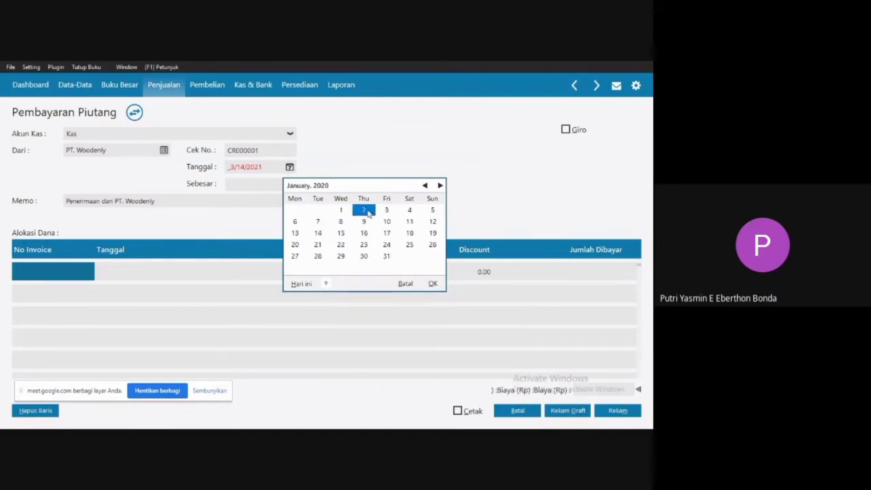
{"action": "left_click", "coordinate": [367, 213]}
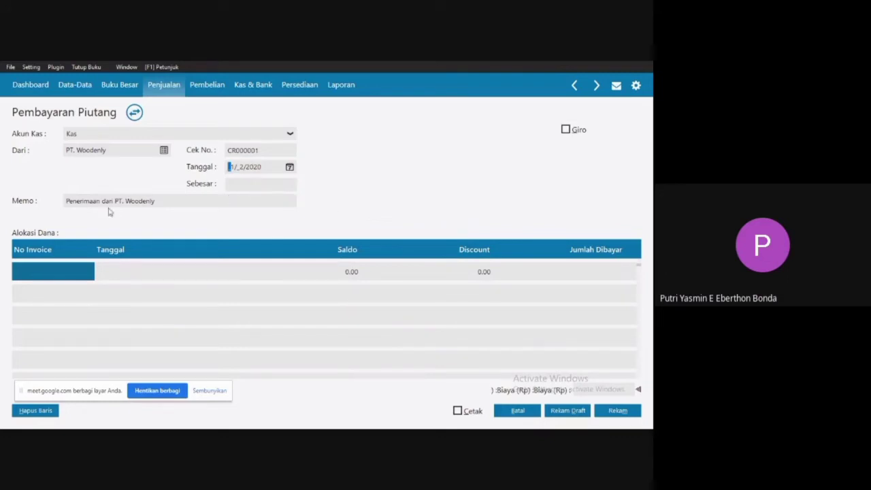
{"action": "left_click", "coordinate": [57, 270]}
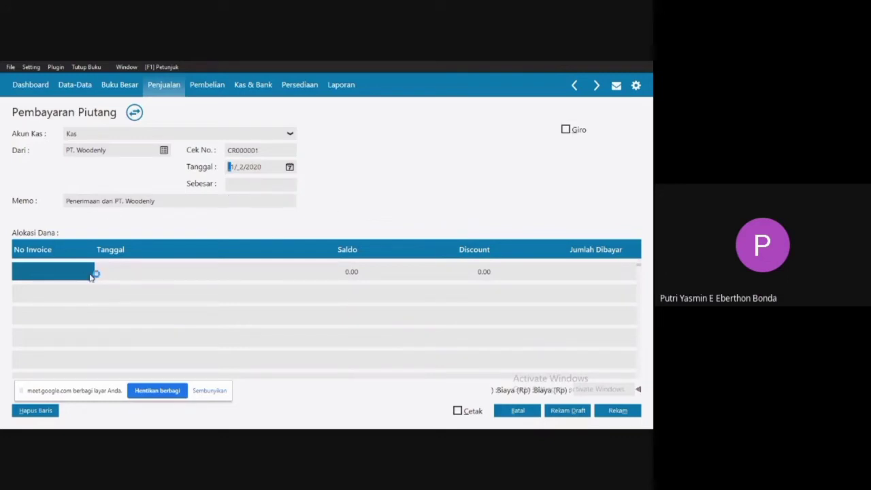
Replace the receipt's memo with "Pembayaran faktur INV-01 melalui kas".
{"action": "double_click", "coordinate": [109, 201]}
{"action": "left_click_drag", "start_coordinate": [171, 201], "coordinate": [49, 206]}
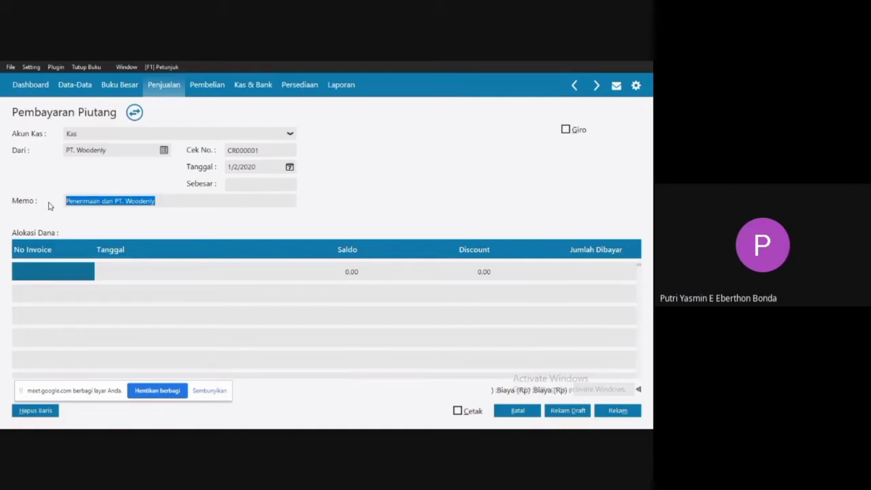
{"action": "type", "text": "Pembayaran"}
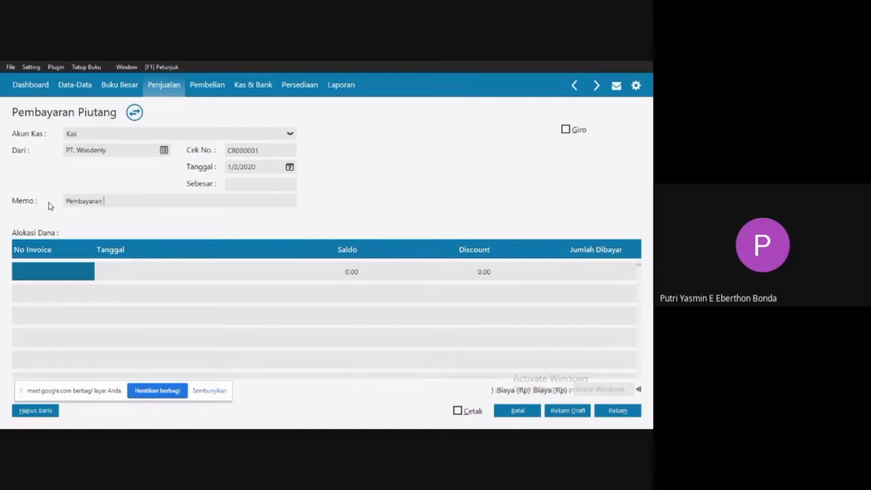
{"action": "type", "text": " faktur INV-01 melalui kas"}
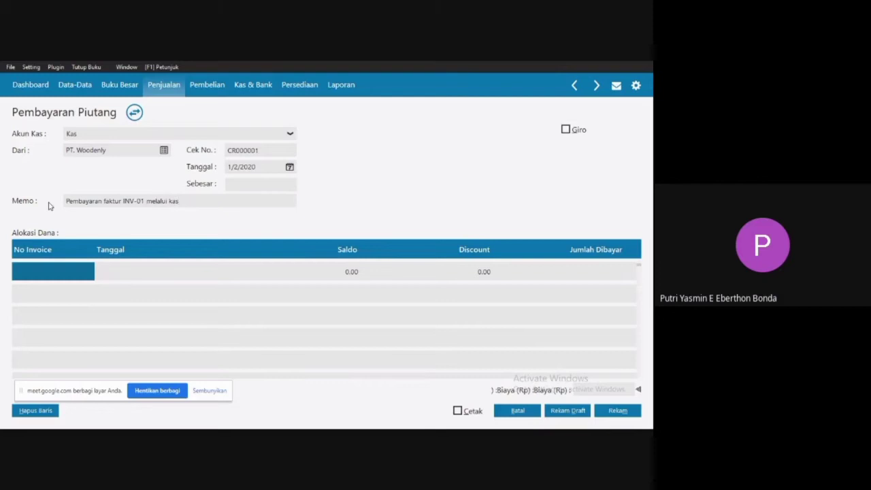
Allocate the receipt to invoice INV-01 with a Jumlah Dibayar of 5000000.
{"action": "left_click", "coordinate": [71, 277]}
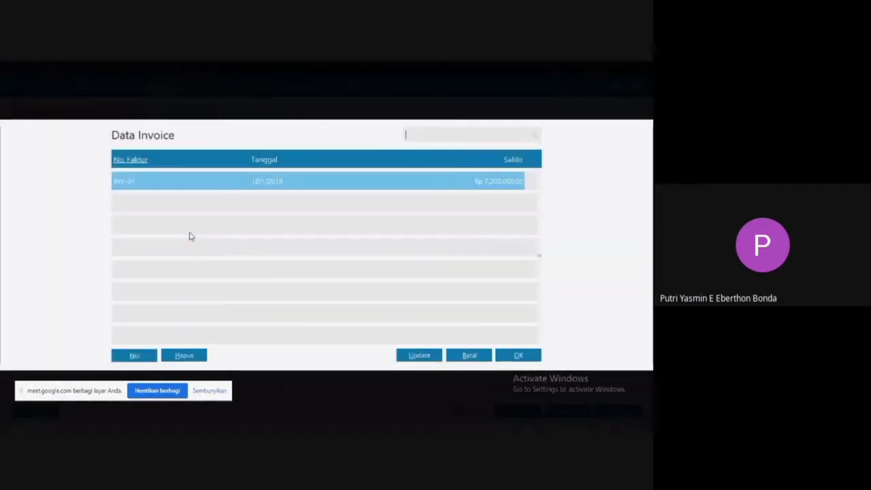
{"action": "double_click", "coordinate": [327, 181]}
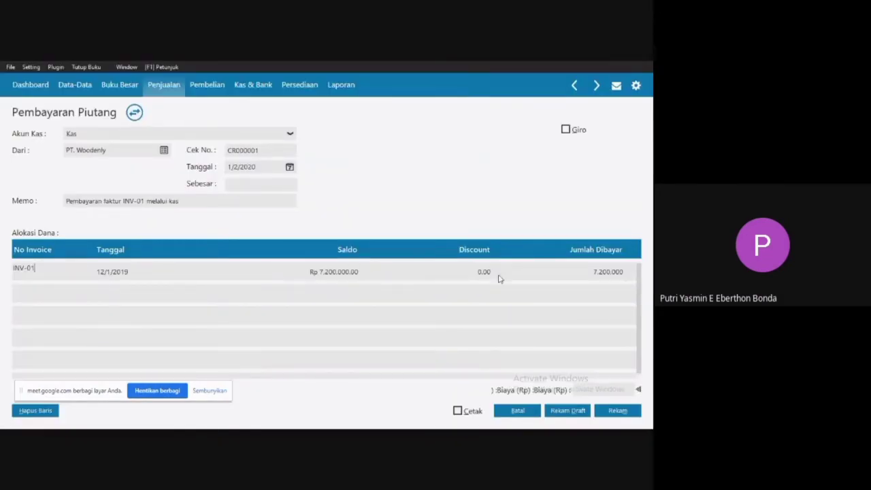
{"action": "left_click", "coordinate": [606, 272]}
{"action": "double_click", "coordinate": [605, 271]}
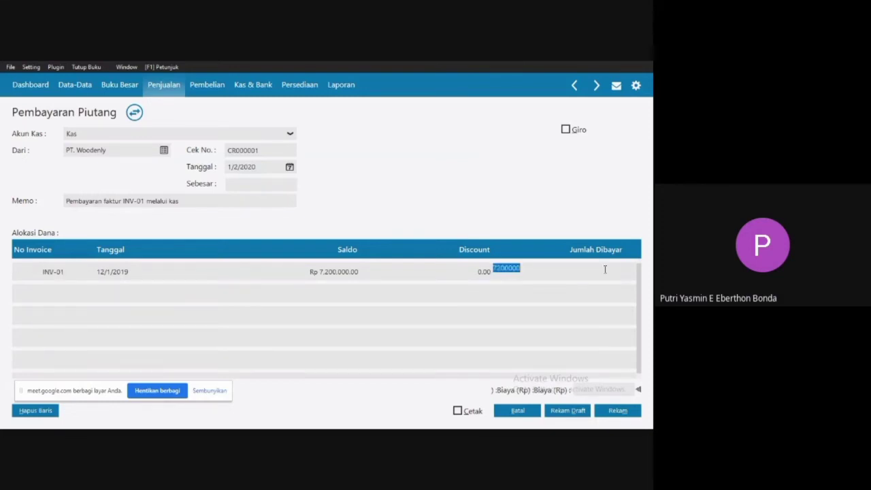
{"action": "type", "text": "5000000"}
{"action": "left_click", "coordinate": [464, 278]}
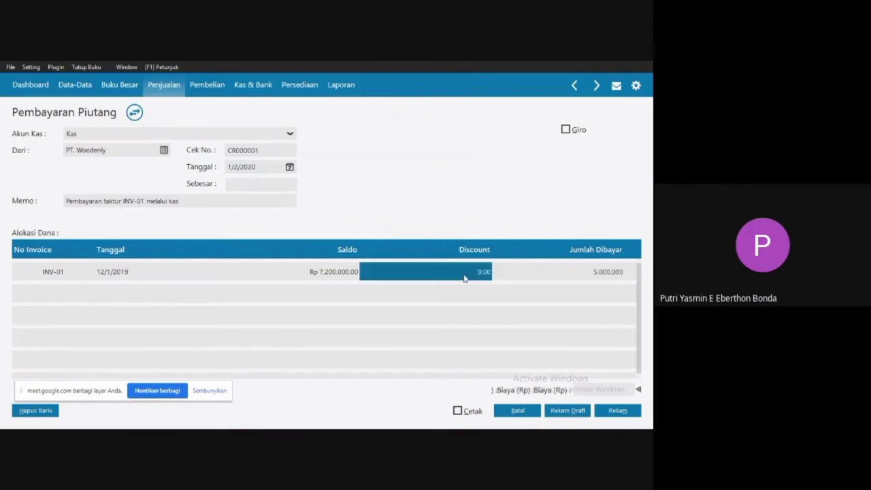
Fill the receipt's Sebesar amount with Rp 5.000.000, record the payment, and close the blank entry form and payment list.
{"action": "left_click", "coordinate": [238, 185]}
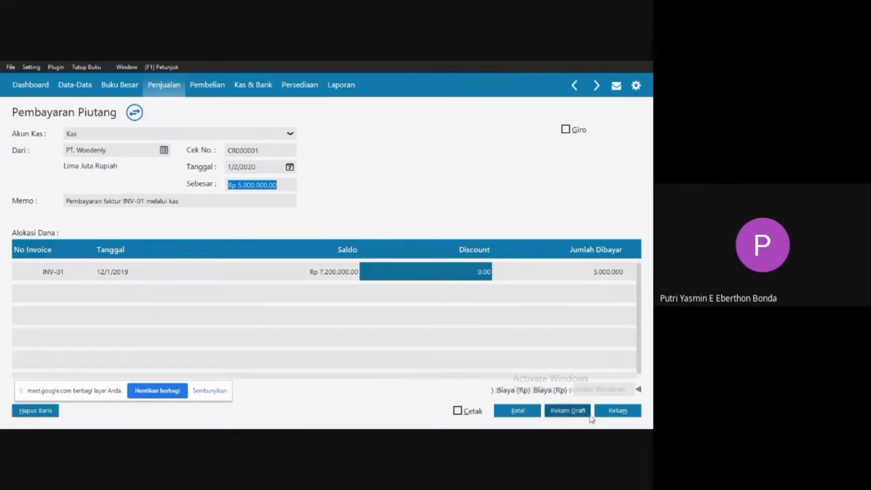
{"action": "left_click", "coordinate": [611, 415]}
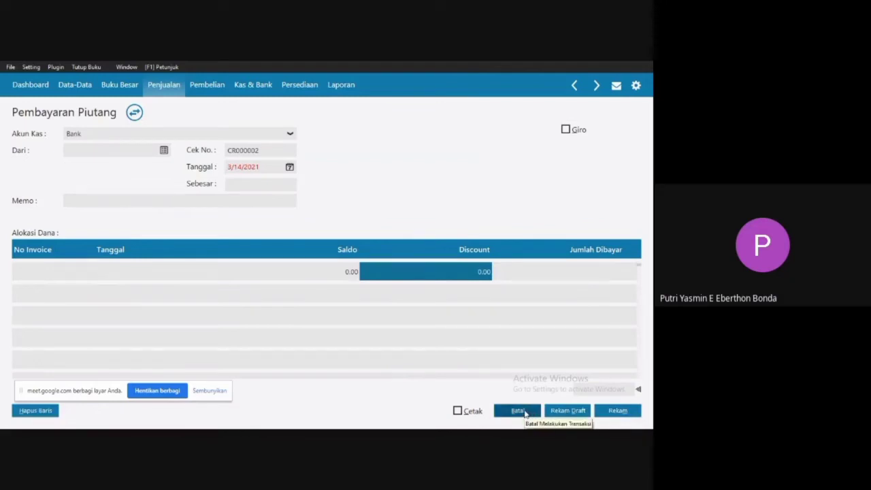
{"action": "left_click", "coordinate": [519, 411]}
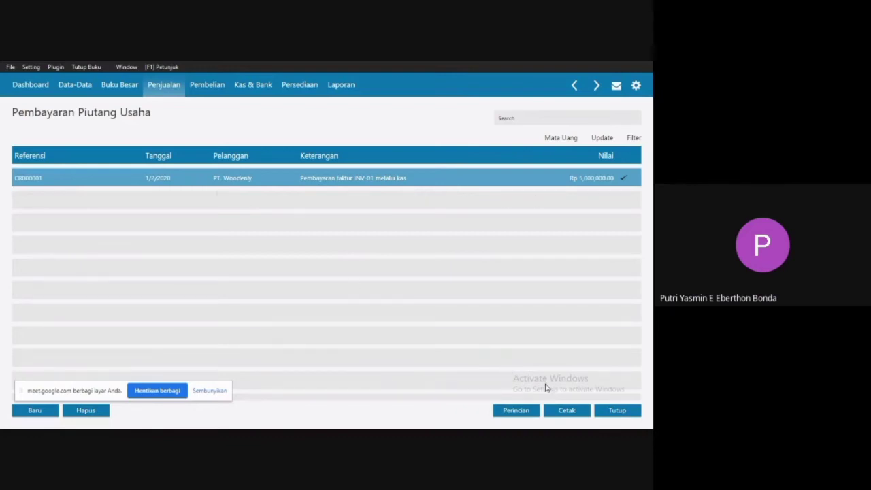
{"action": "left_click", "coordinate": [621, 412]}
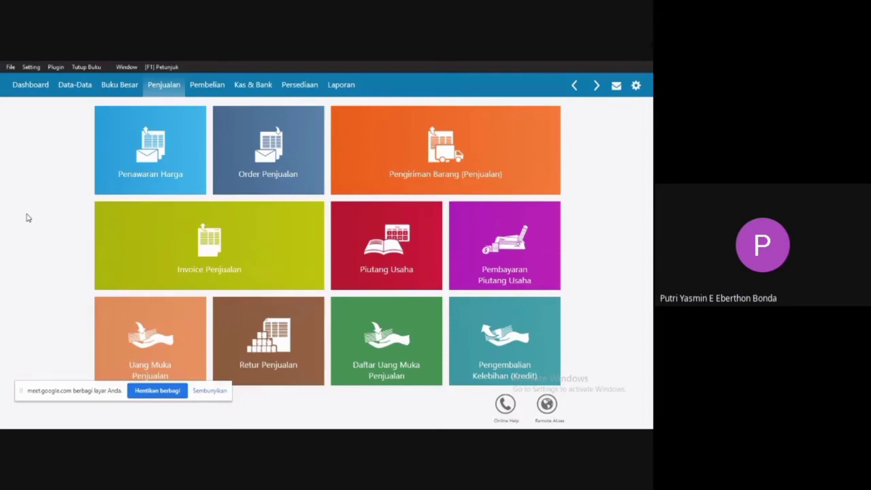
Switch to the Word document and examine the 3 January 2020 Sales Order, including its item names and quantities.
{"action": "key", "text": "super"}
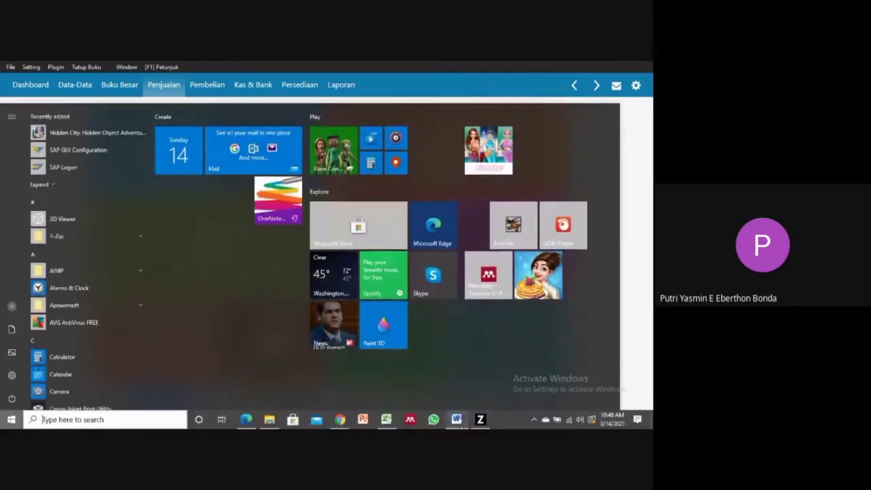
{"action": "left_click", "coordinate": [457, 420]}
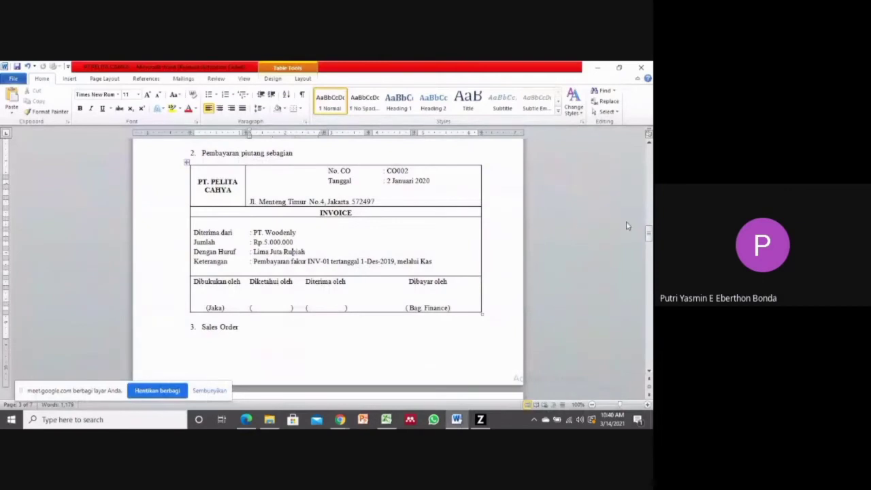
{"action": "left_click_drag", "start_coordinate": [650, 233], "coordinate": [649, 250]}
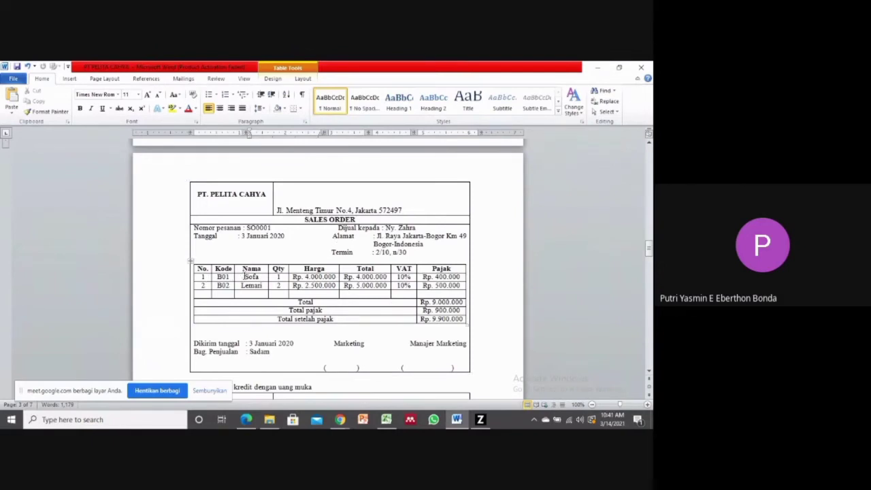
{"action": "left_click_drag", "start_coordinate": [243, 276], "coordinate": [264, 286]}
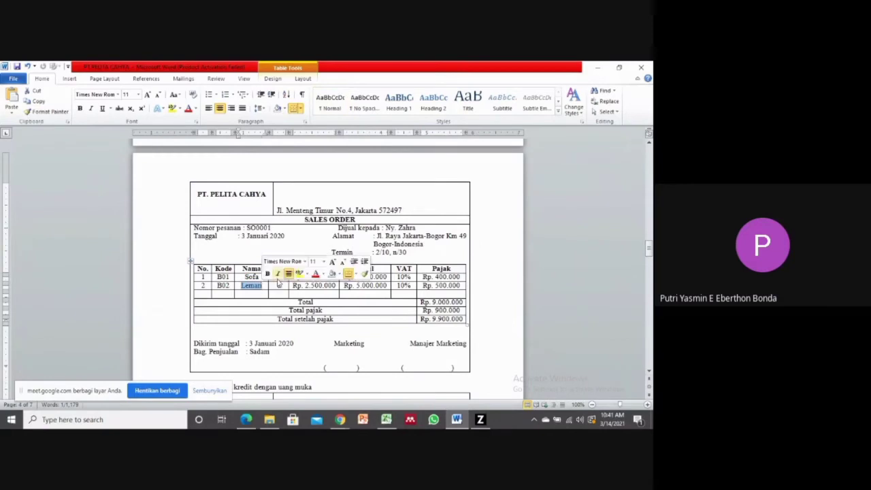
{"action": "left_click", "coordinate": [278, 285]}
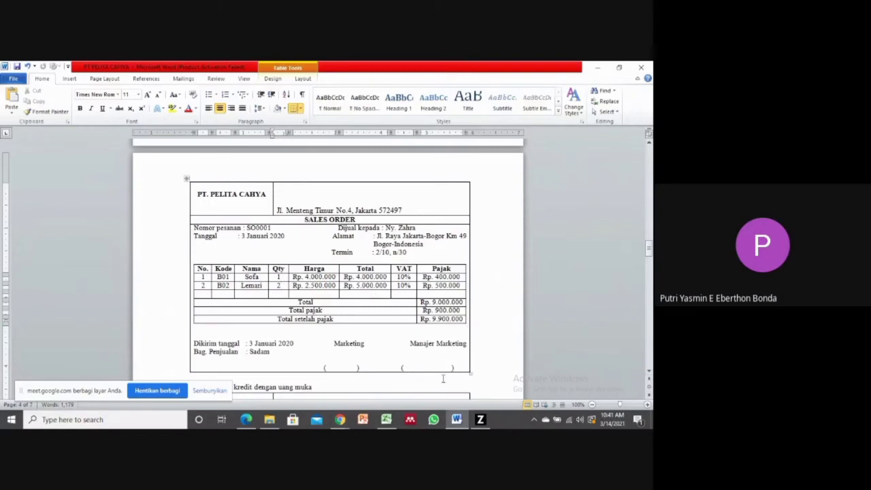
Return to Zahir and start a new Order Penjualan entry.
{"action": "left_click", "coordinate": [483, 422]}
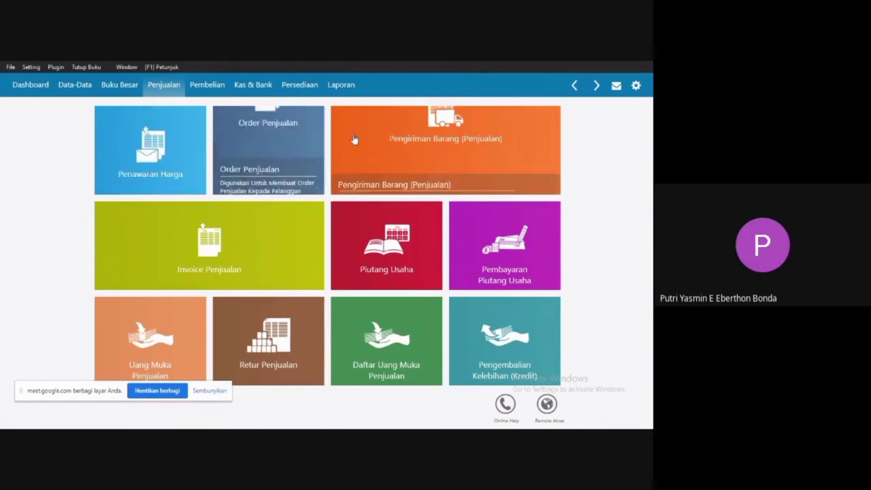
{"action": "mouse_move", "coordinate": [275, 127]}
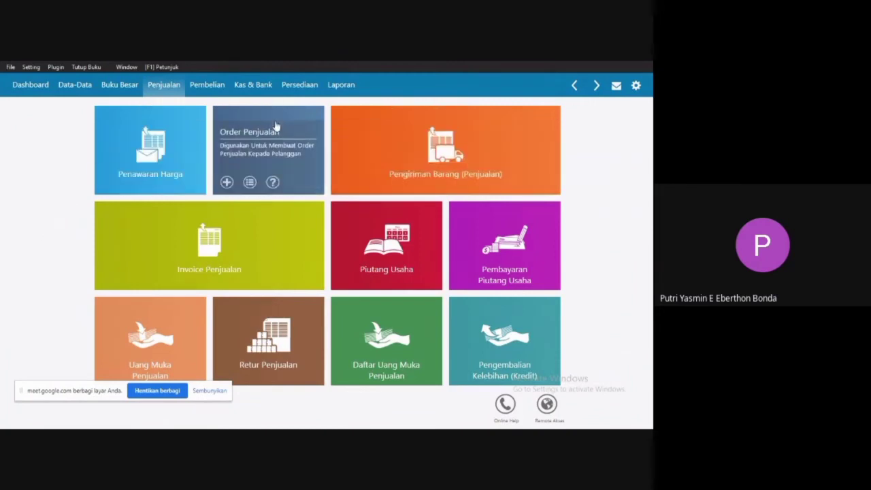
{"action": "left_click", "coordinate": [256, 160]}
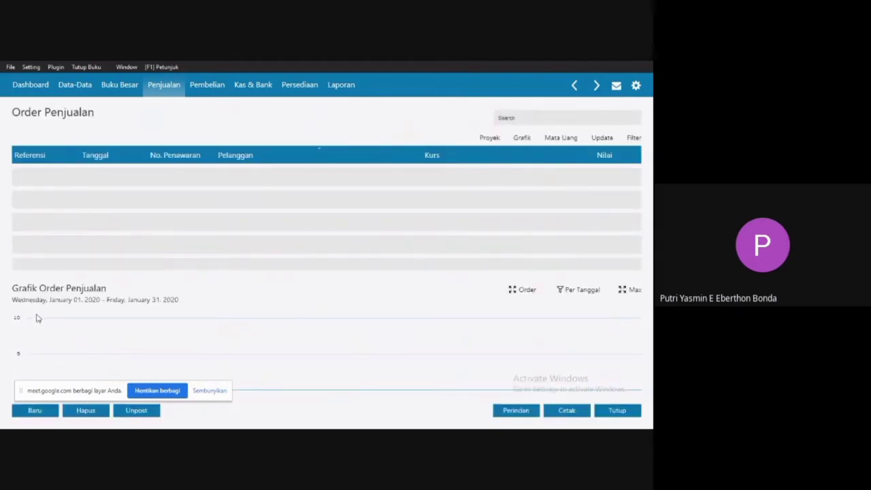
{"action": "left_click", "coordinate": [34, 413]}
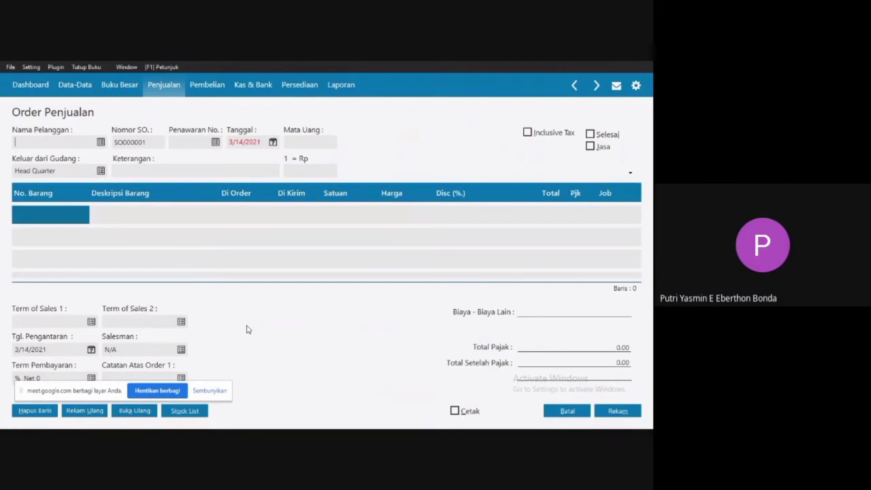
Recheck the buyer in the Word sales order, and register that customer in Zahir as a new Personal customer with the full name.
{"action": "key", "text": "super"}
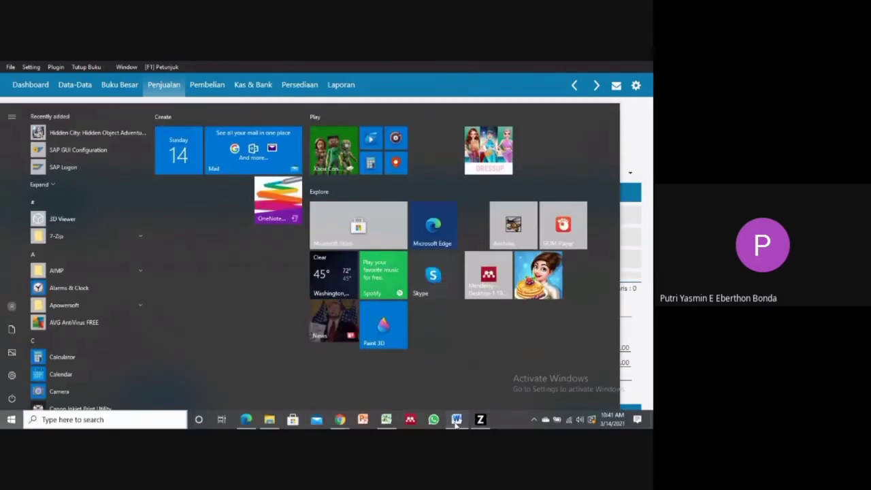
{"action": "left_click", "coordinate": [457, 420]}
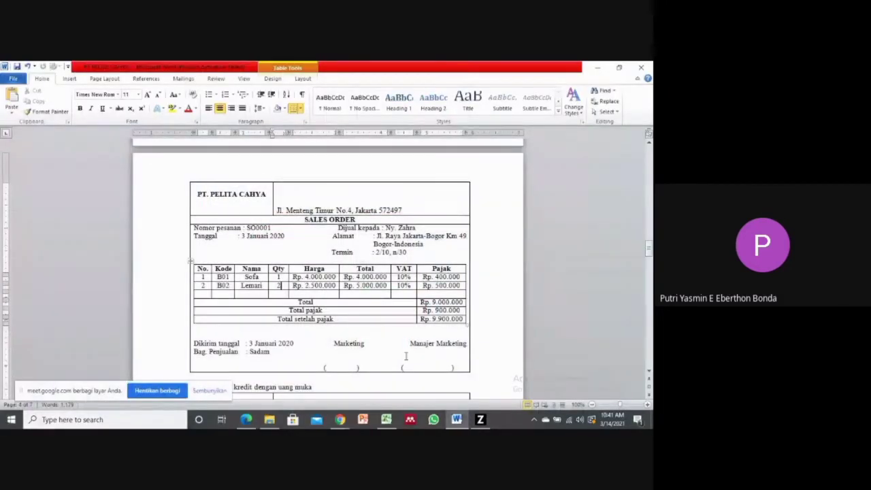
{"action": "left_click", "coordinate": [484, 423]}
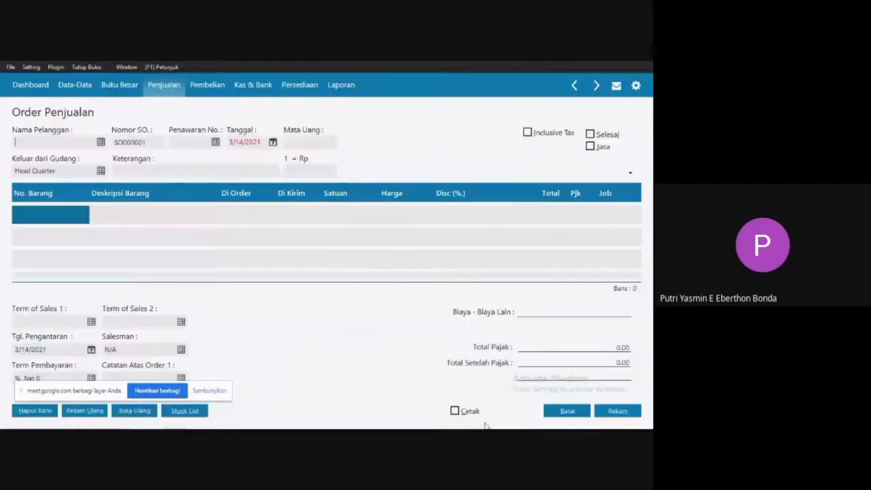
{"action": "left_click", "coordinate": [101, 142]}
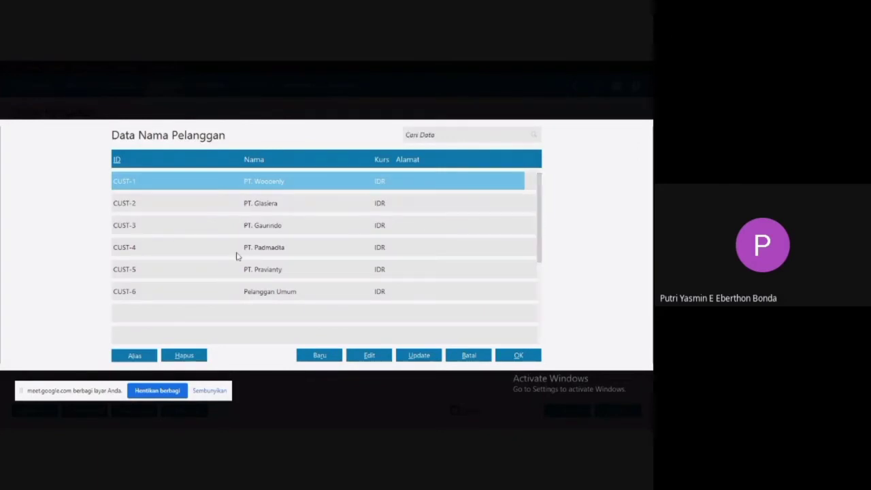
{"action": "left_click", "coordinate": [317, 355]}
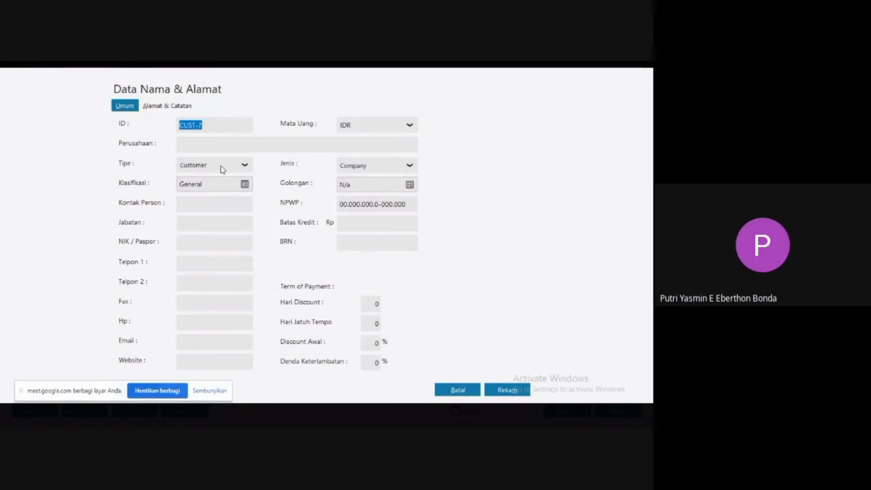
{"action": "left_click", "coordinate": [201, 144]}
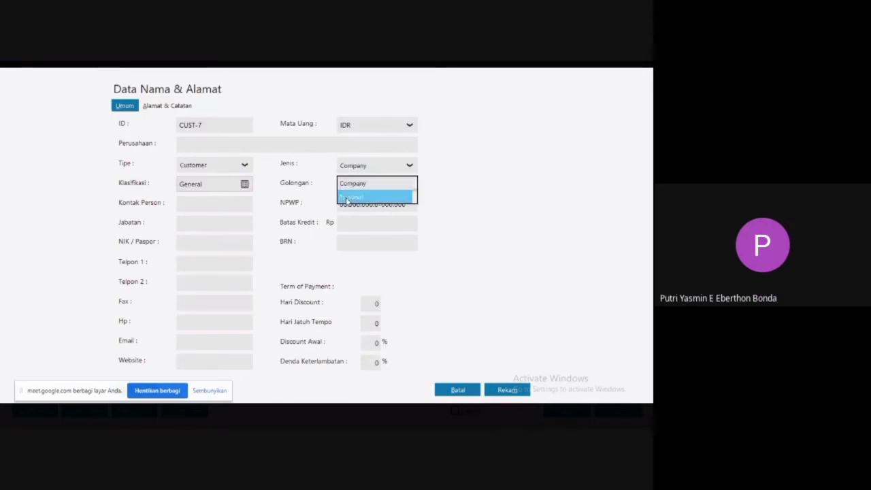
{"action": "left_click", "coordinate": [348, 196]}
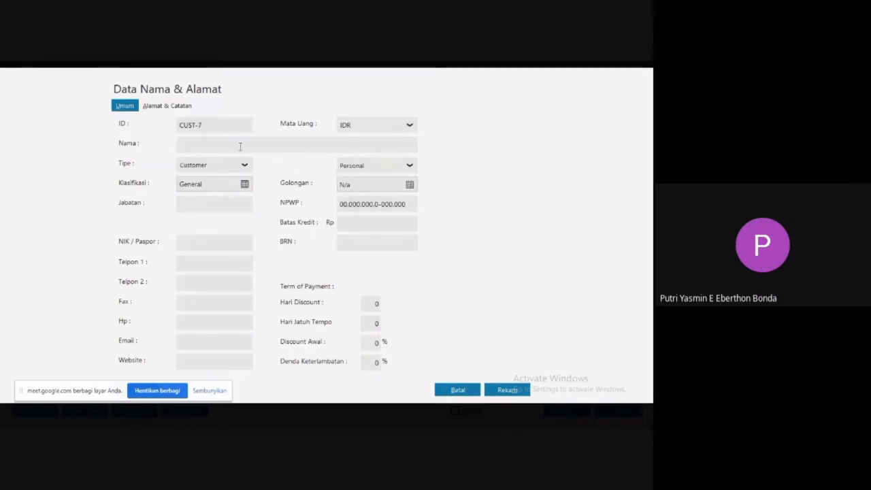
{"action": "left_click", "coordinate": [240, 146]}
{"action": "type", "text": "Ny."}
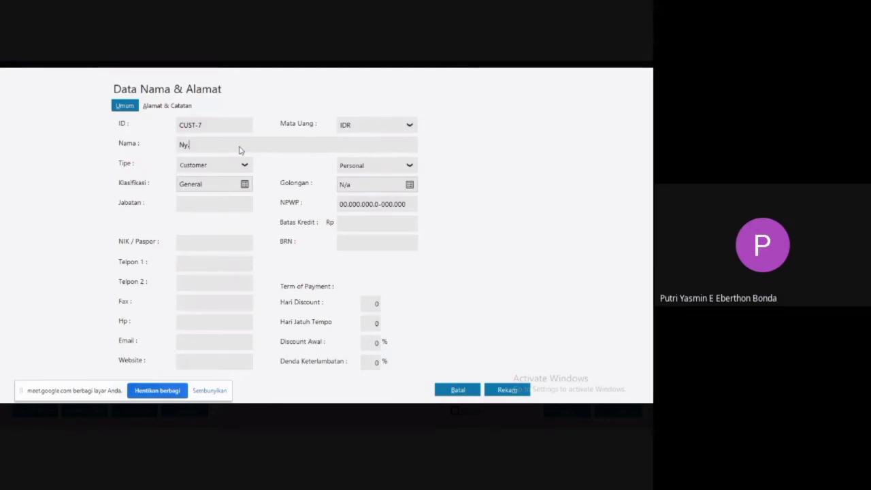
{"action": "type", "text": " Zahra"}
{"action": "left_click", "coordinate": [505, 389]}
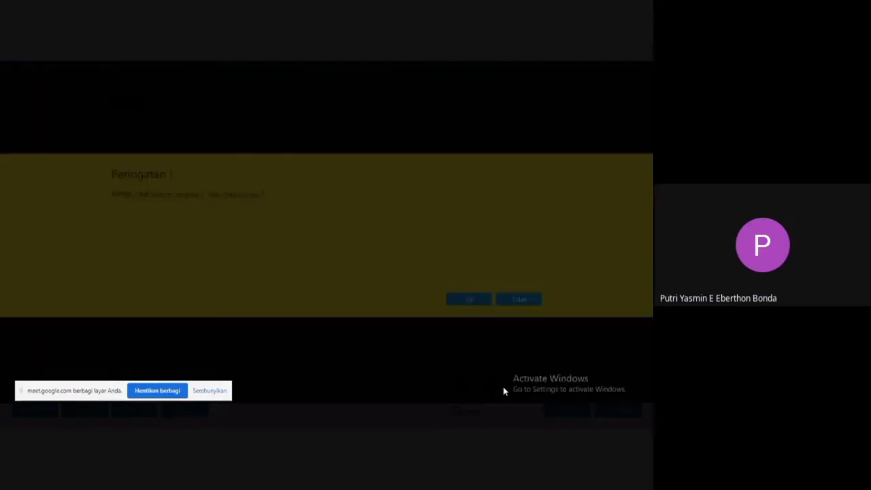
{"action": "left_click", "coordinate": [467, 301]}
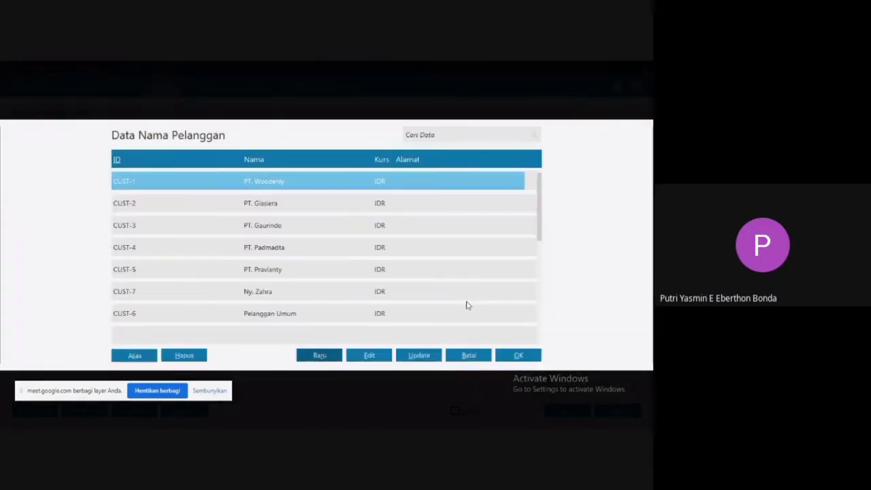
Choose the newly added customer for the sales order and set the order date to 3 January 2020.
{"action": "double_click", "coordinate": [254, 291]}
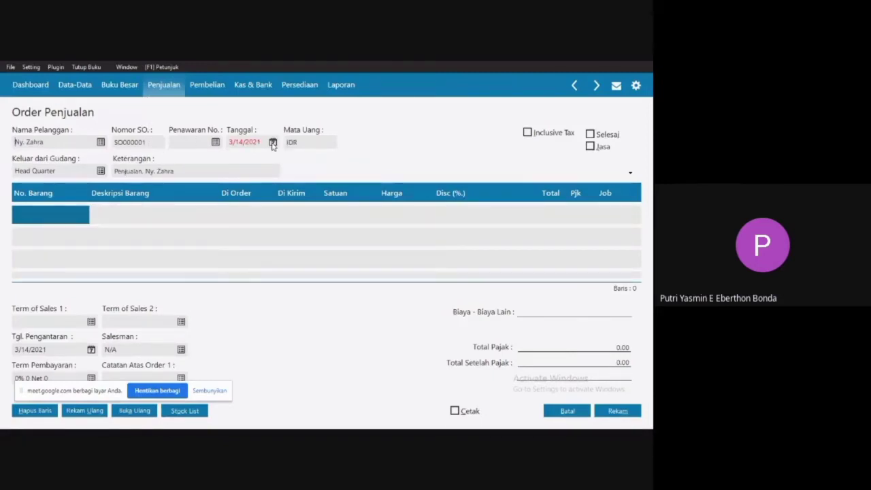
{"action": "left_click", "coordinate": [273, 143]}
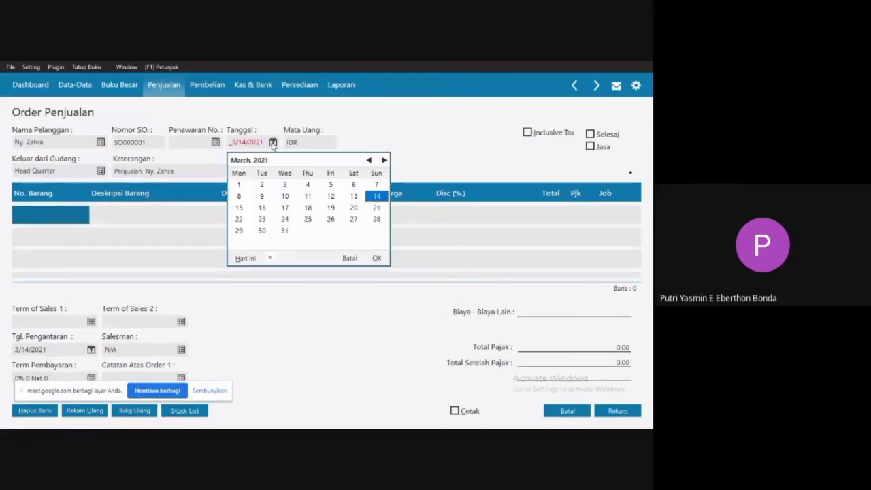
{"action": "left_click", "coordinate": [273, 258]}
{"action": "left_click", "coordinate": [296, 339]}
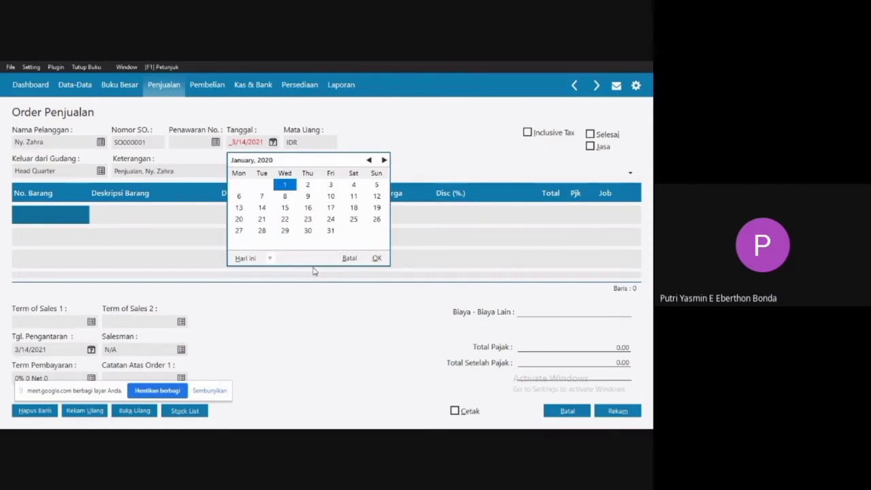
{"action": "double_click", "coordinate": [330, 185]}
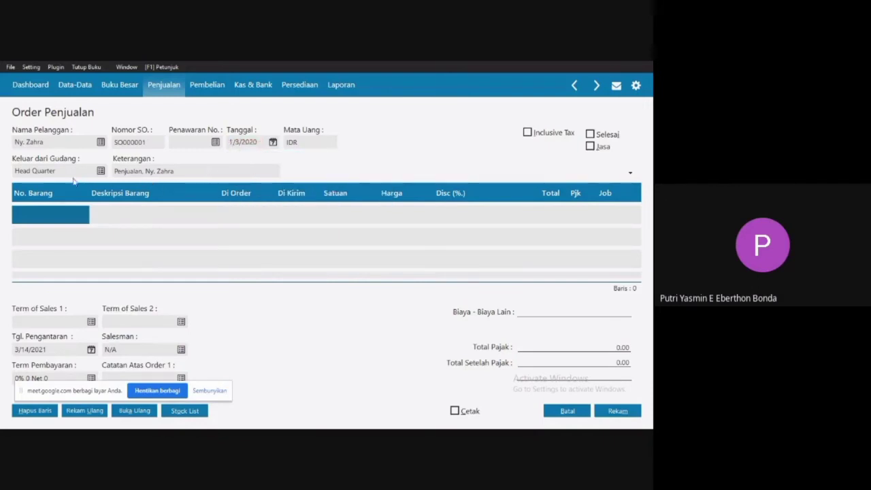
Open the inventory item list for the first order line, check the item names and quantities in the Word sales order, and return to Zahir.
{"action": "left_click", "coordinate": [50, 217]}
{"action": "double_click", "coordinate": [49, 217]}
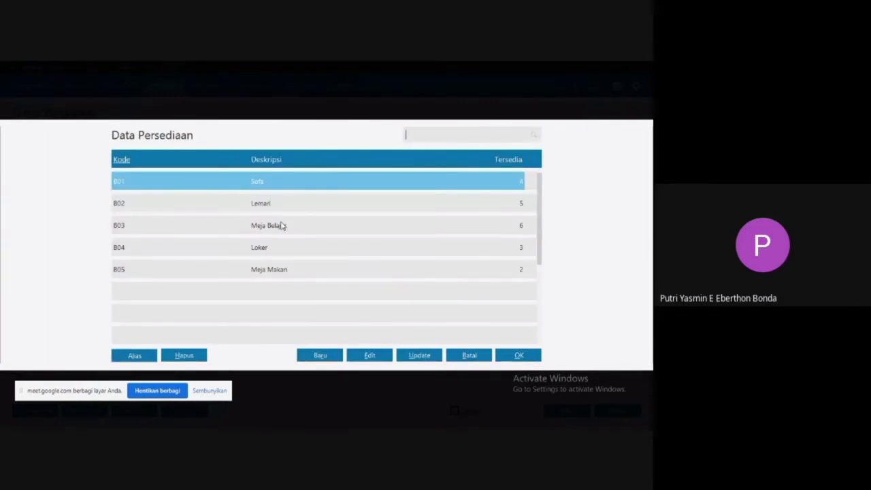
{"action": "key", "text": "super"}
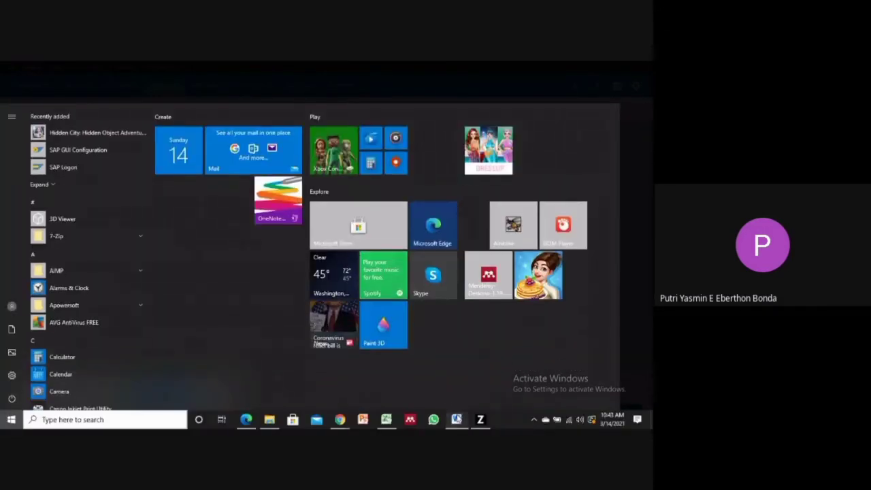
{"action": "left_click", "coordinate": [456, 419]}
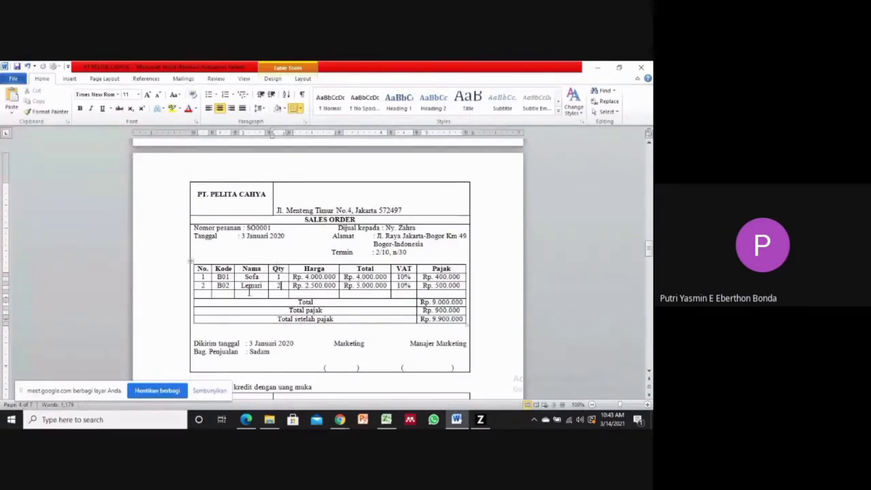
{"action": "left_click_drag", "start_coordinate": [244, 277], "coordinate": [280, 286]}
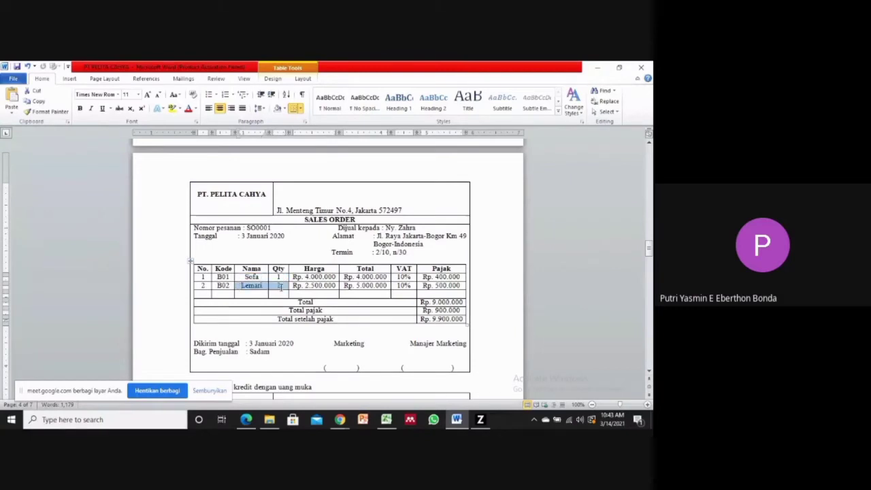
{"action": "left_click", "coordinate": [304, 286]}
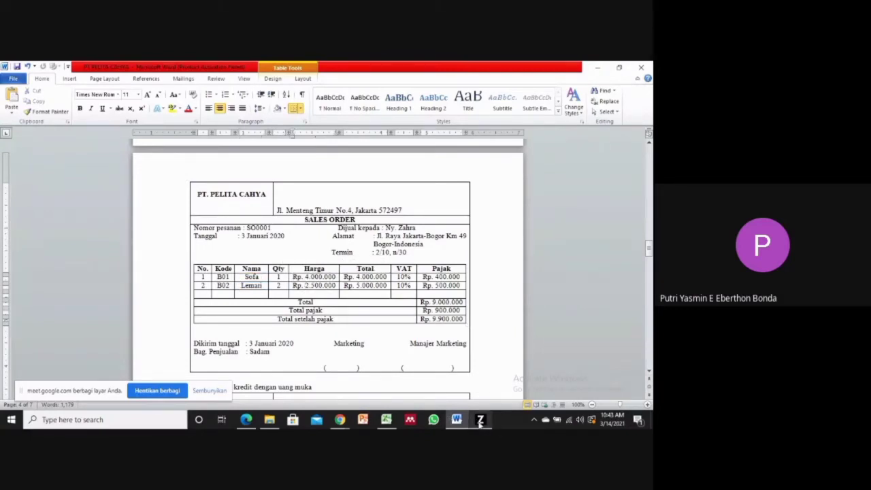
{"action": "mouse_move", "coordinate": [480, 421]}
{"action": "left_click", "coordinate": [469, 373]}
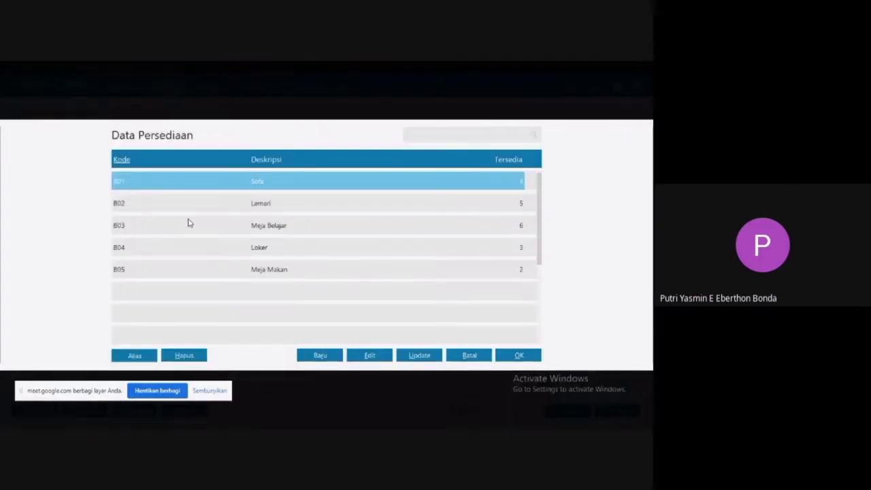
Add item B01 Sofa to the sales order with an ordered quantity of 1 and a price of 4,000,000.
{"action": "double_click", "coordinate": [333, 182]}
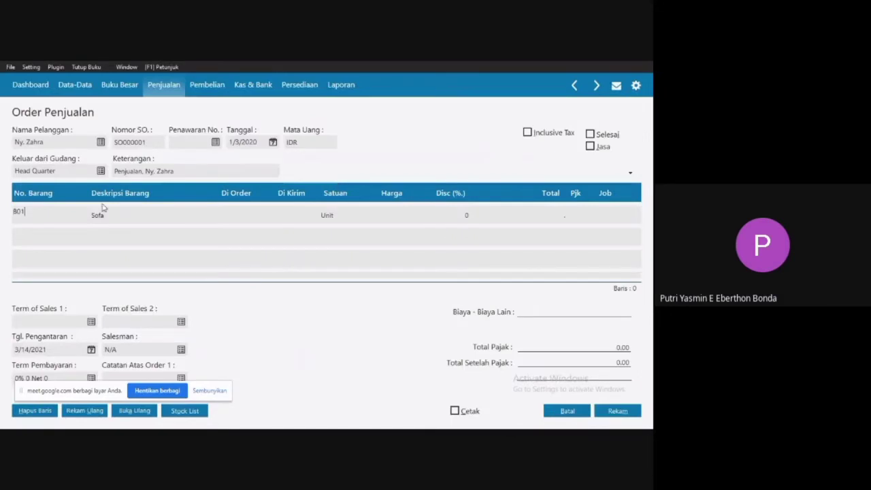
{"action": "left_click", "coordinate": [236, 218]}
{"action": "left_click", "coordinate": [241, 215]}
{"action": "type", "text": "1"}
{"action": "left_click", "coordinate": [308, 217]}
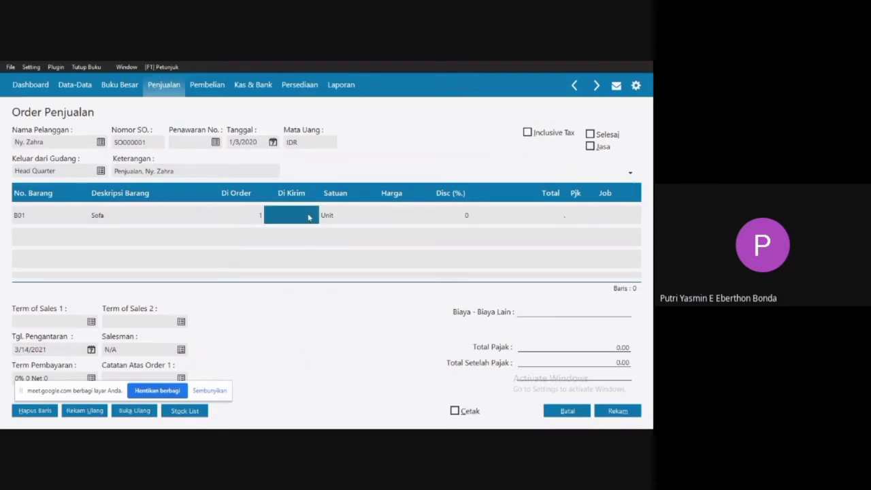
{"action": "left_click", "coordinate": [402, 213]}
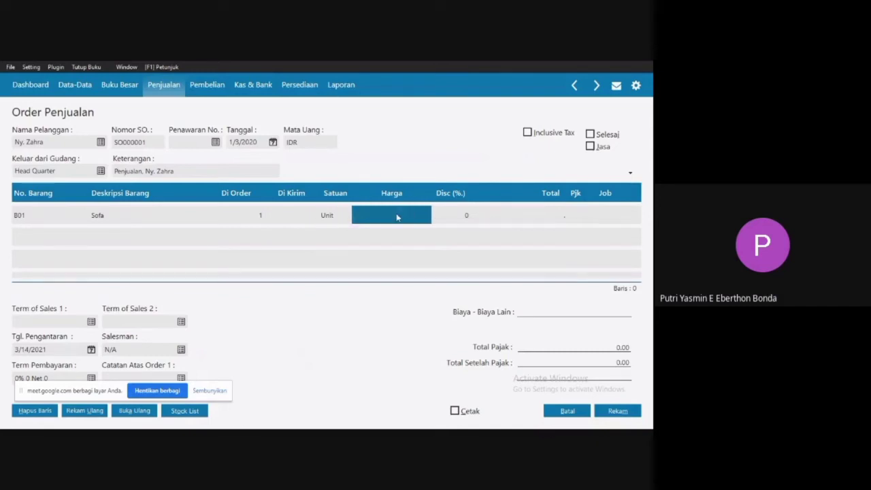
{"action": "left_click", "coordinate": [397, 215]}
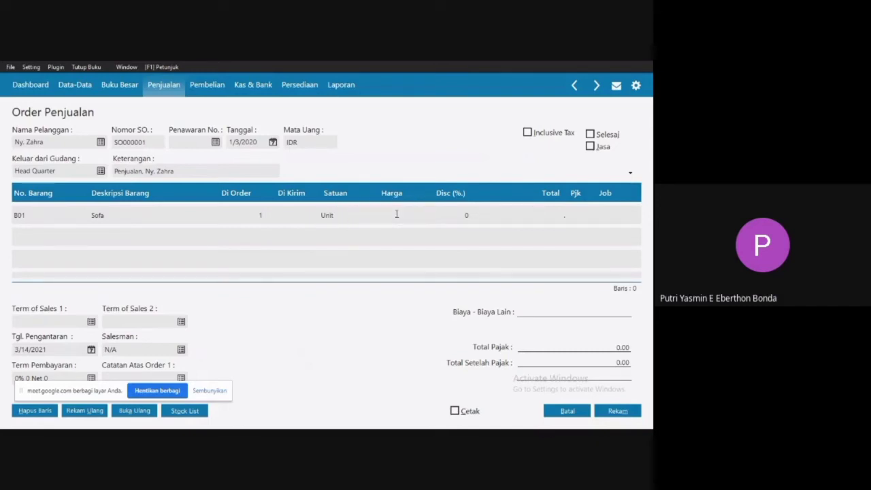
{"action": "type", "text": "4,000,000.00"}
{"action": "left_click", "coordinate": [470, 216]}
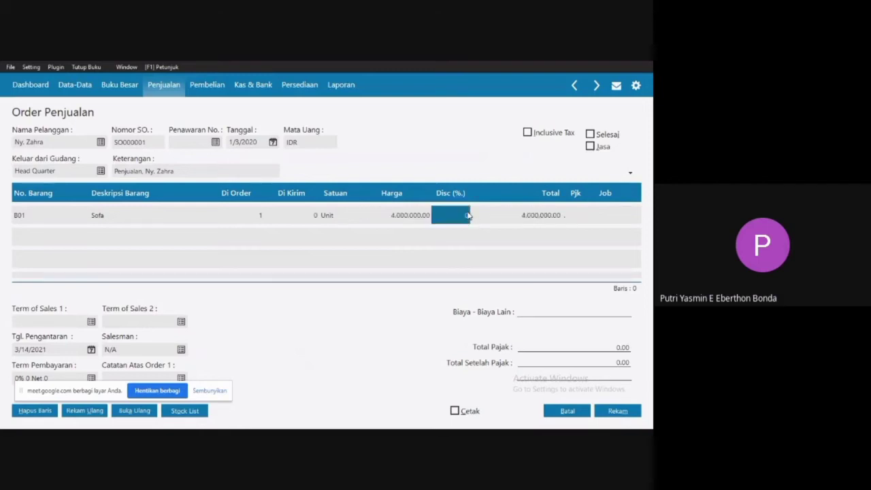
Review the VAT tax's percentage settings, apply VAT to the Sofa line, and commit the line by starting a second one.
{"action": "left_click", "coordinate": [572, 219]}
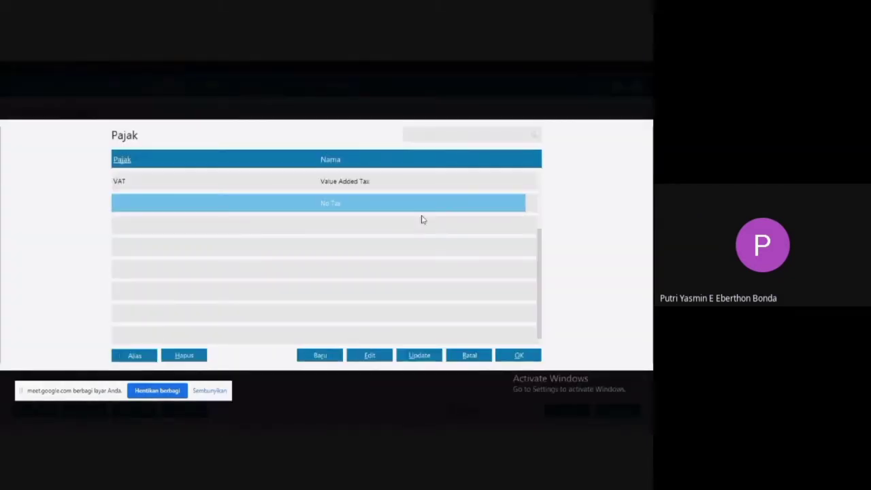
{"action": "left_click", "coordinate": [293, 180]}
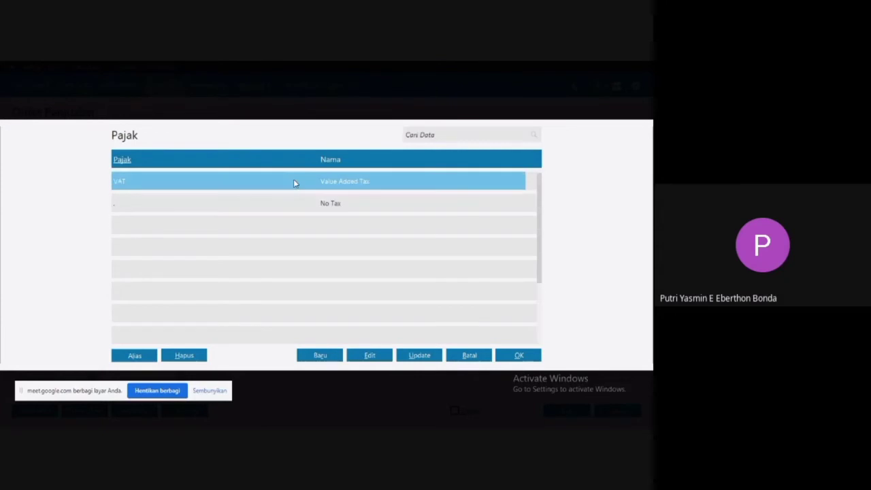
{"action": "left_click", "coordinate": [367, 355]}
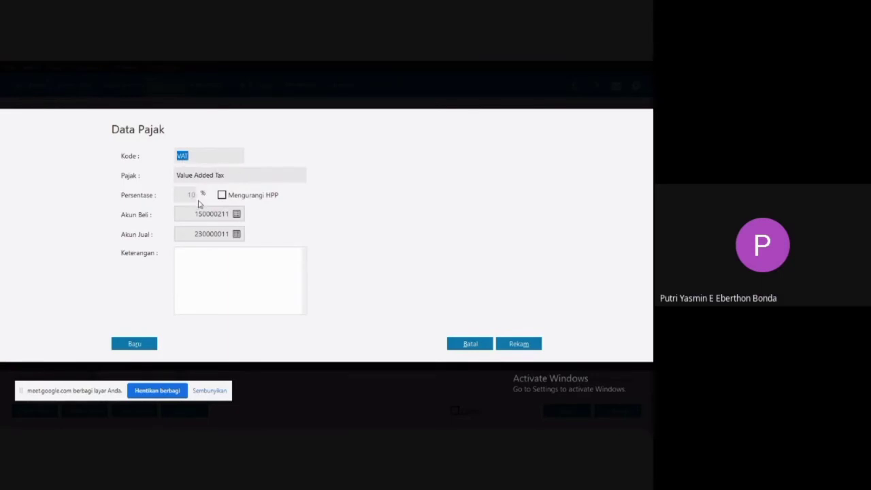
{"action": "left_click", "coordinate": [530, 346]}
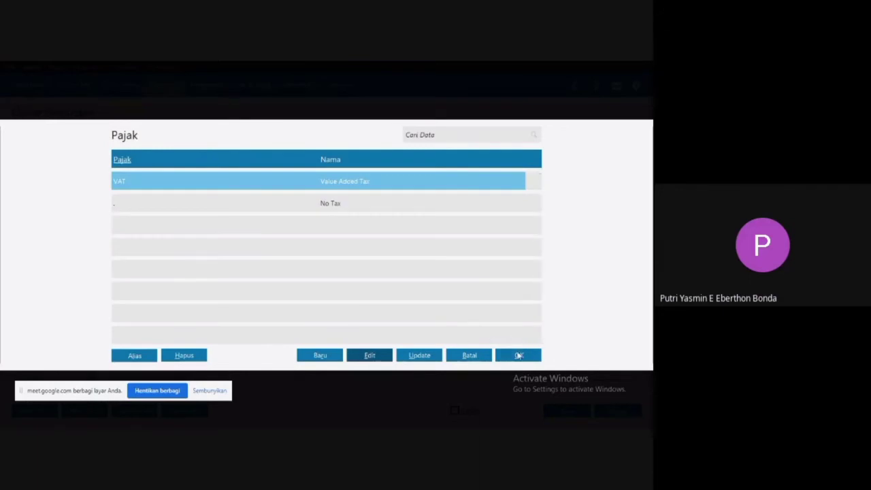
{"action": "left_click", "coordinate": [519, 355]}
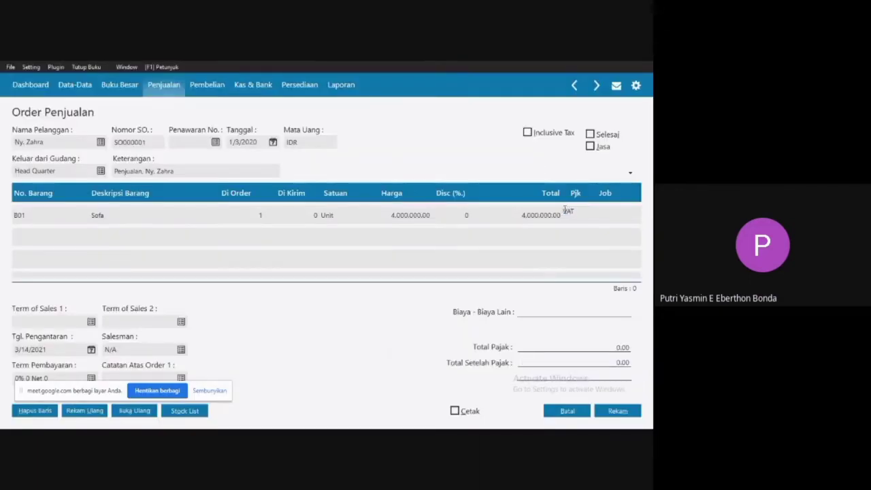
{"action": "left_click", "coordinate": [415, 216]}
{"action": "key", "text": "Left"}
{"action": "key", "text": "Left"}
{"action": "key", "text": "Left"}
{"action": "key", "text": "Left"}
{"action": "key", "text": "Left"}
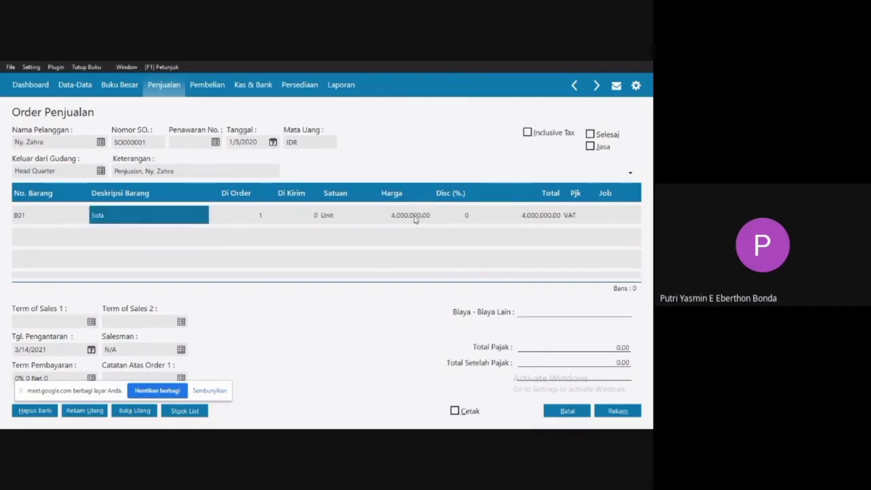
{"action": "key", "text": "Down"}
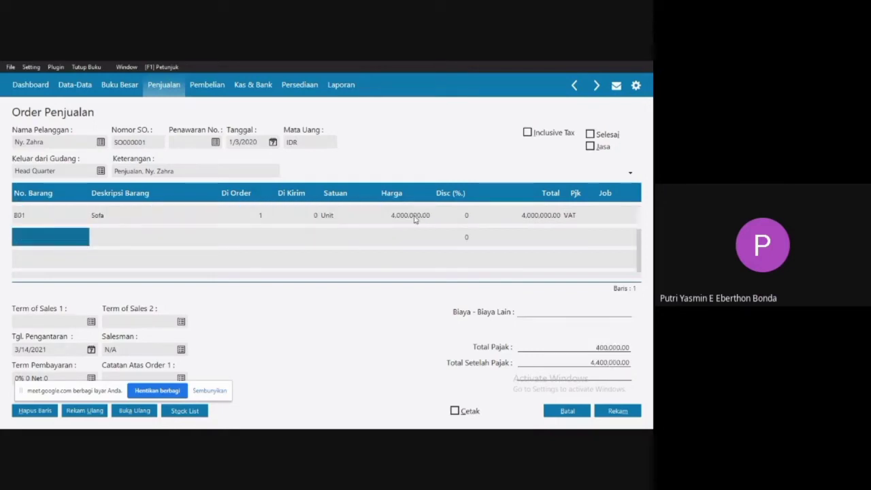
Add item B02 Lemari on the second line with an ordered quantity of 2, a price of 2,500,000 and VAT.
{"action": "left_click", "coordinate": [34, 243]}
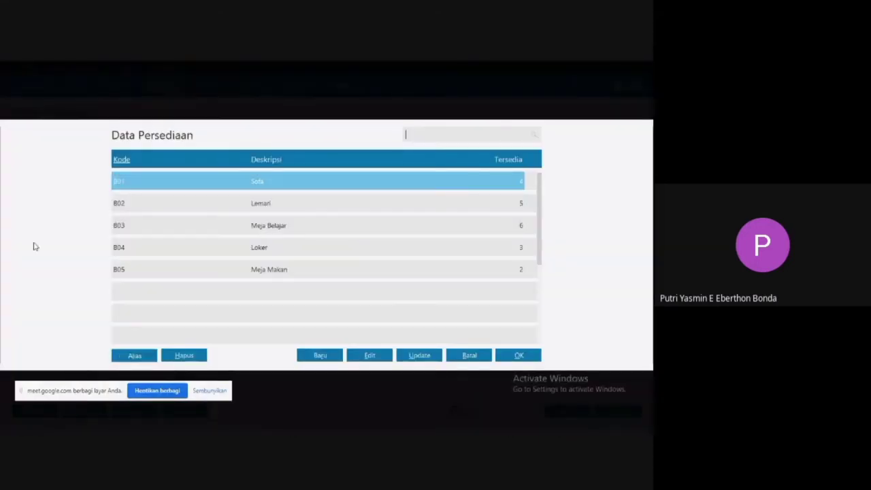
{"action": "double_click", "coordinate": [259, 202]}
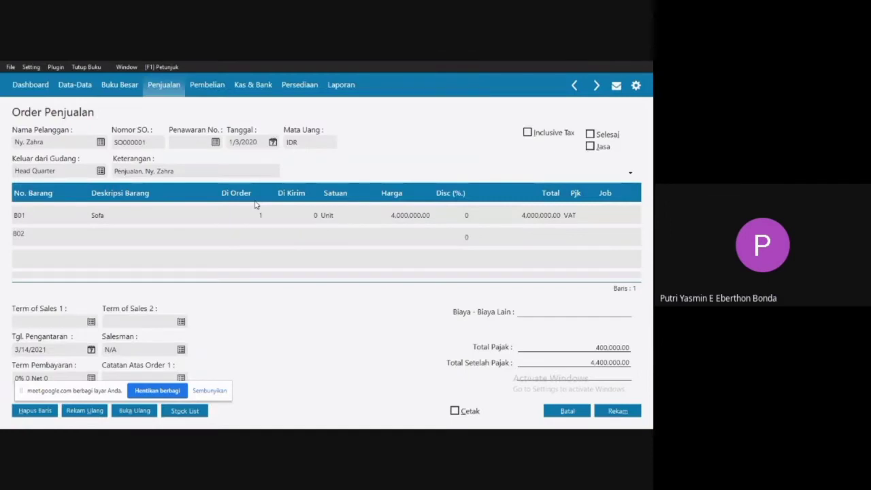
{"action": "left_click", "coordinate": [259, 242]}
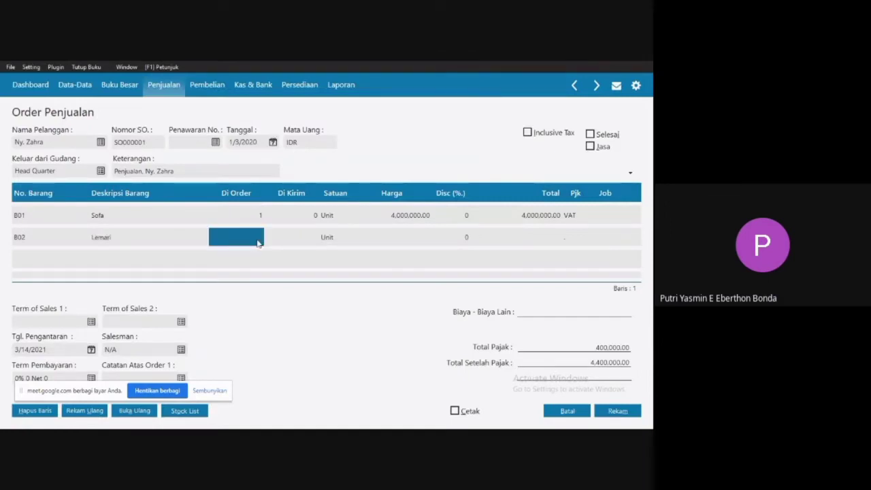
{"action": "type", "text": "2"}
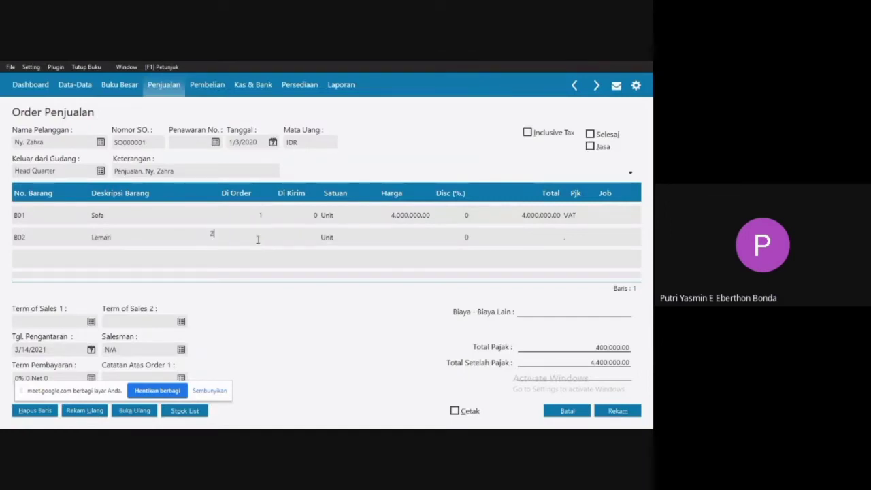
{"action": "left_click", "coordinate": [385, 247]}
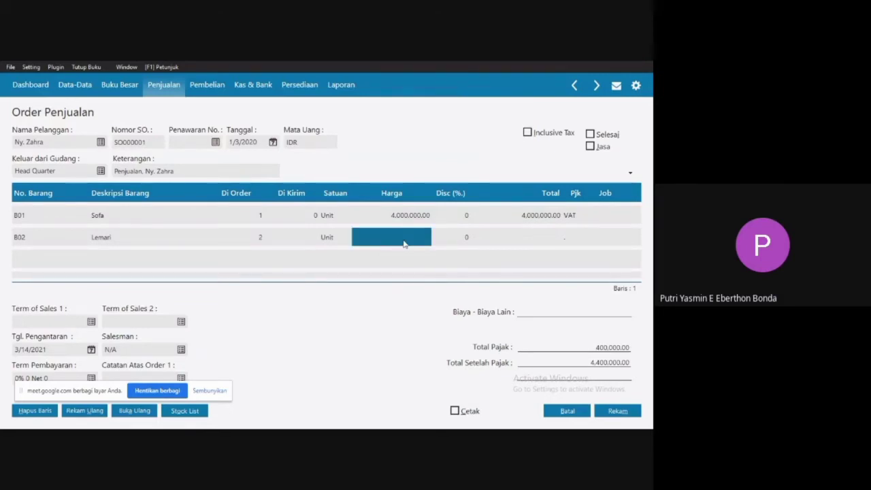
{"action": "type", "text": "2500000"}
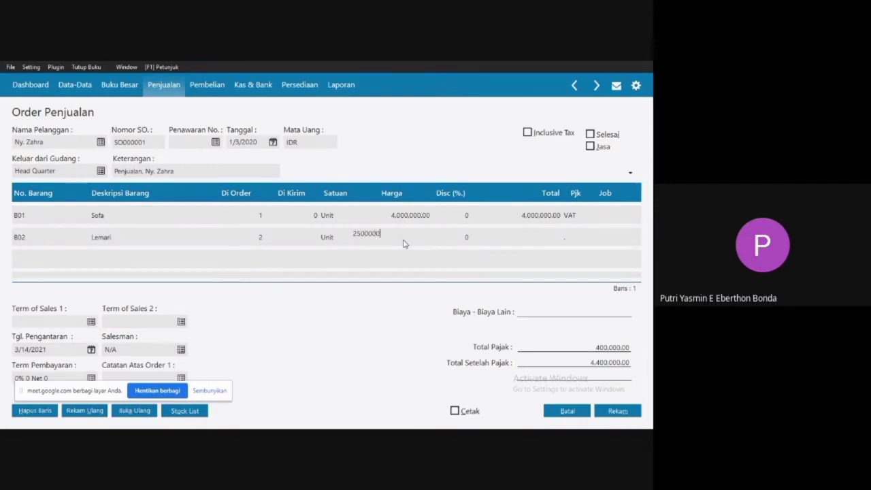
{"action": "left_click", "coordinate": [493, 239]}
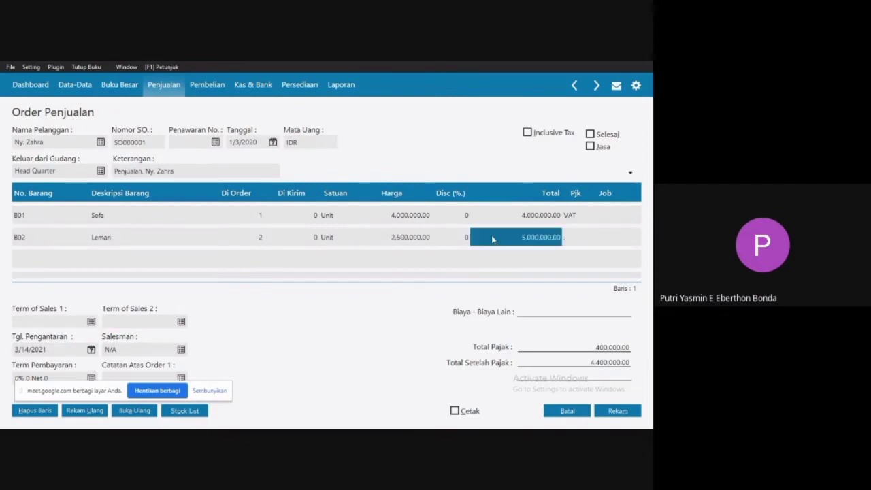
{"action": "left_click", "coordinate": [572, 238]}
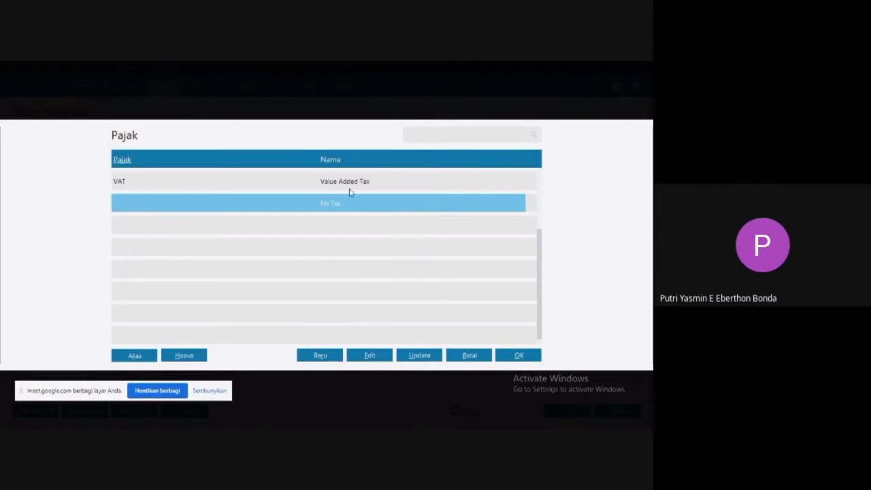
{"action": "double_click", "coordinate": [349, 181]}
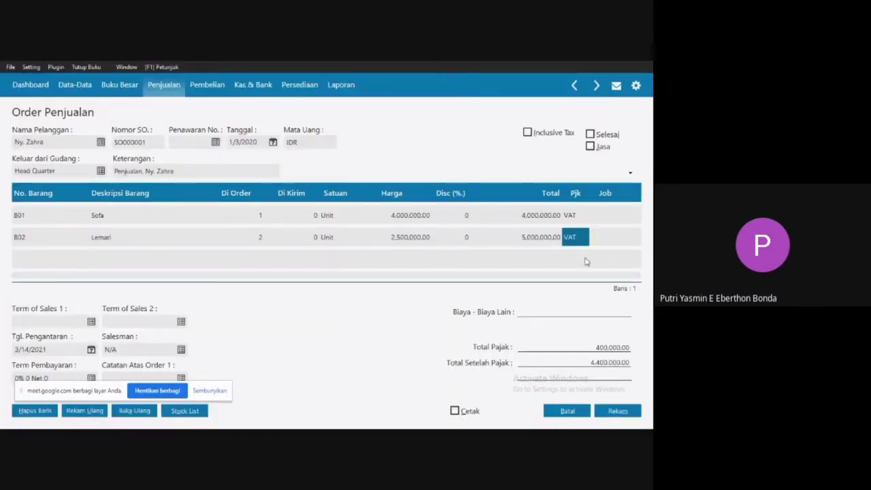
Check both line totals in the Word sales order, and return to Zahir to commit the Lemari line by starting a new row.
{"action": "key", "text": "super"}
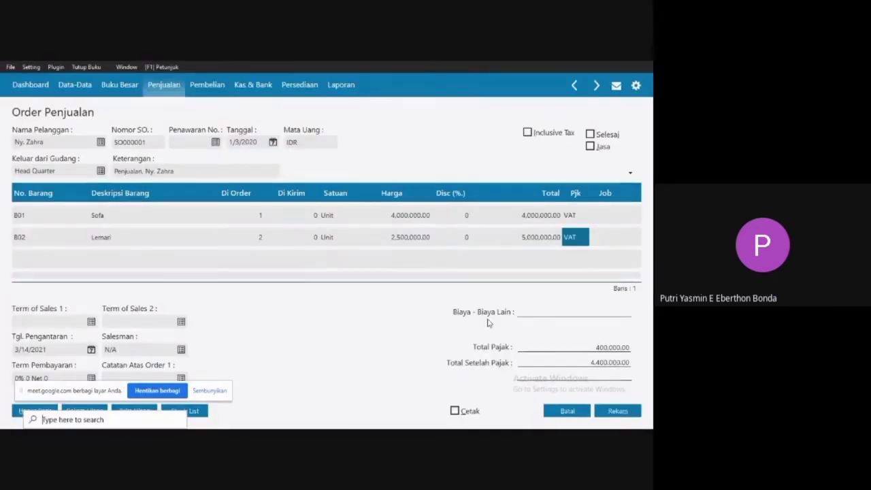
{"action": "left_click", "coordinate": [457, 420]}
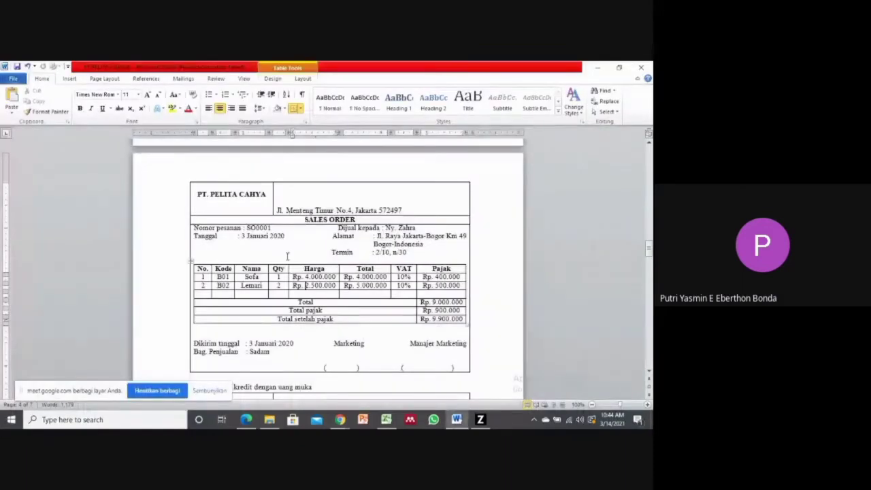
{"action": "double_click", "coordinate": [371, 277]}
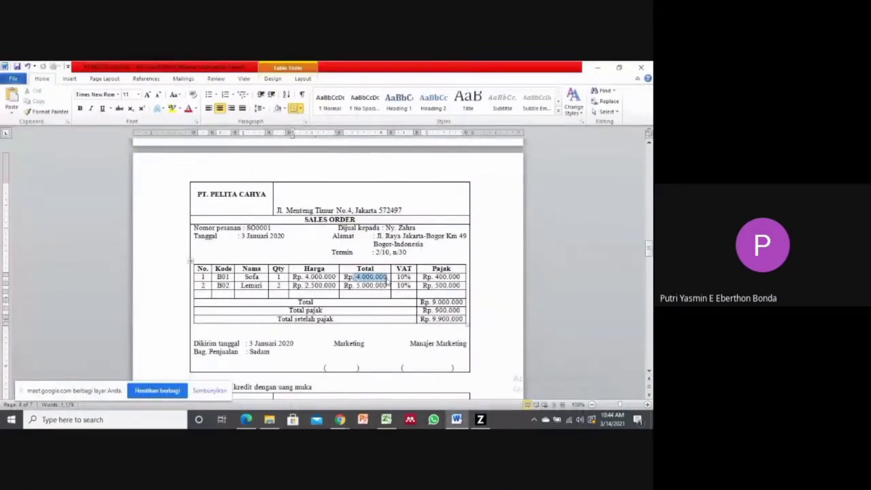
{"action": "double_click", "coordinate": [381, 285]}
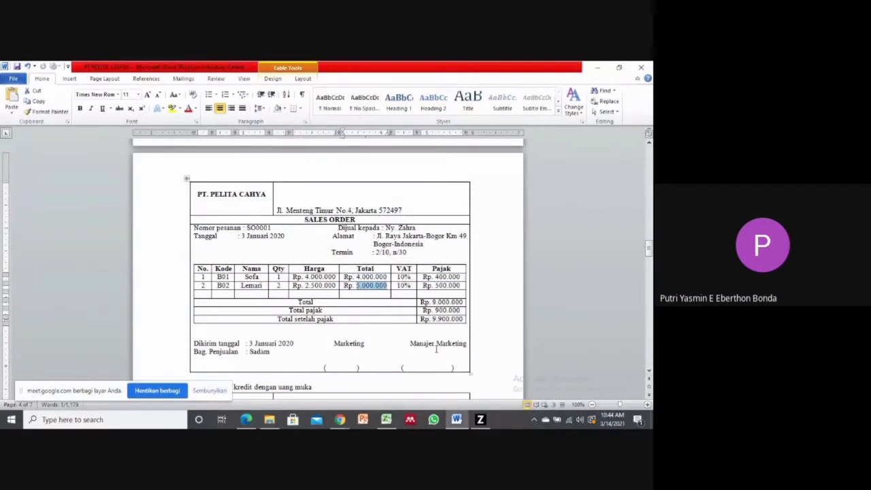
{"action": "mouse_move", "coordinate": [479, 420]}
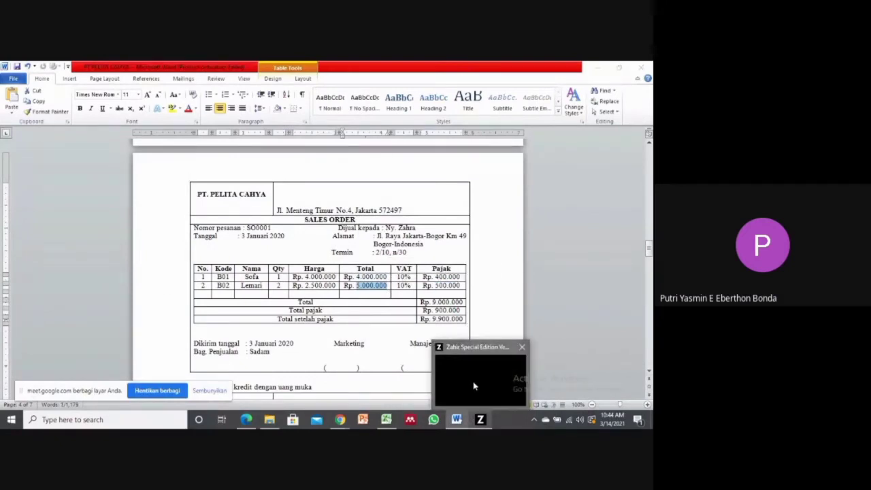
{"action": "left_click", "coordinate": [475, 389]}
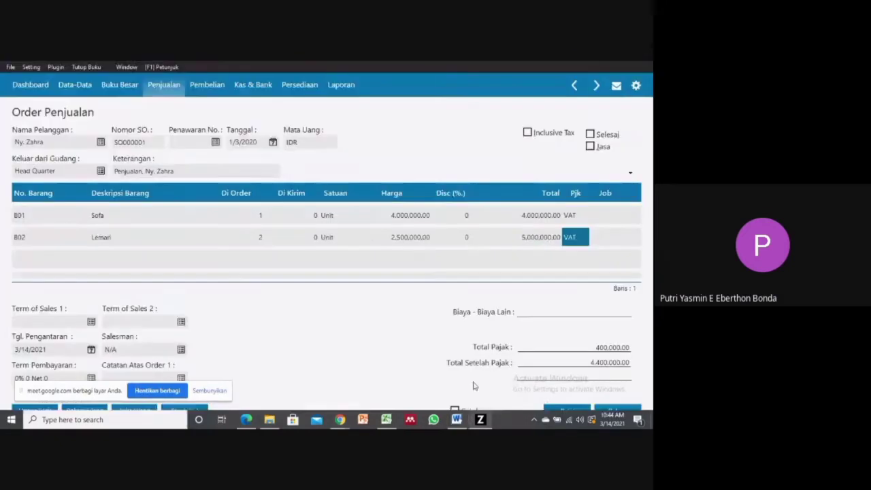
{"action": "left_click", "coordinate": [38, 238]}
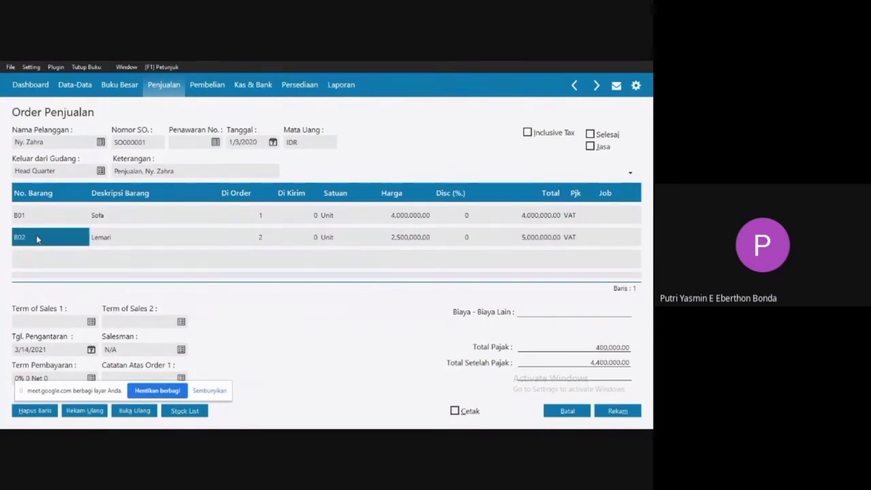
{"action": "key", "text": "Down"}
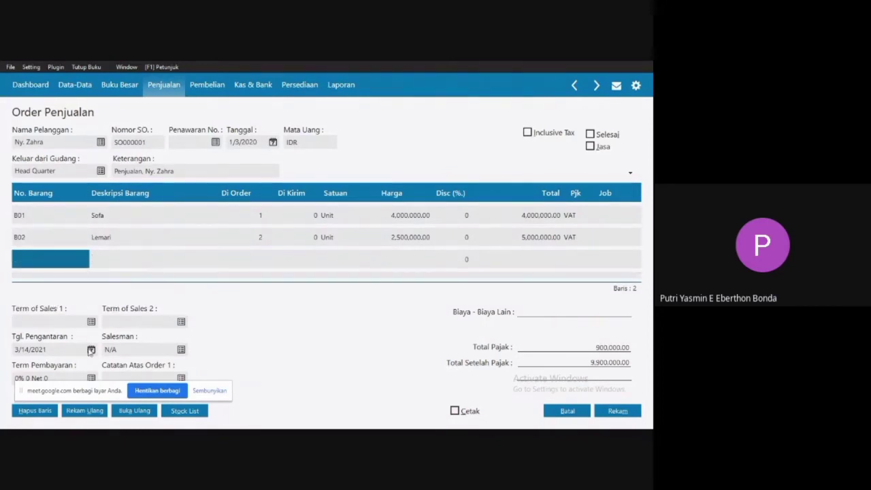
Set the sales order's delivery date to 3 January 2020.
{"action": "left_click", "coordinate": [90, 349]}
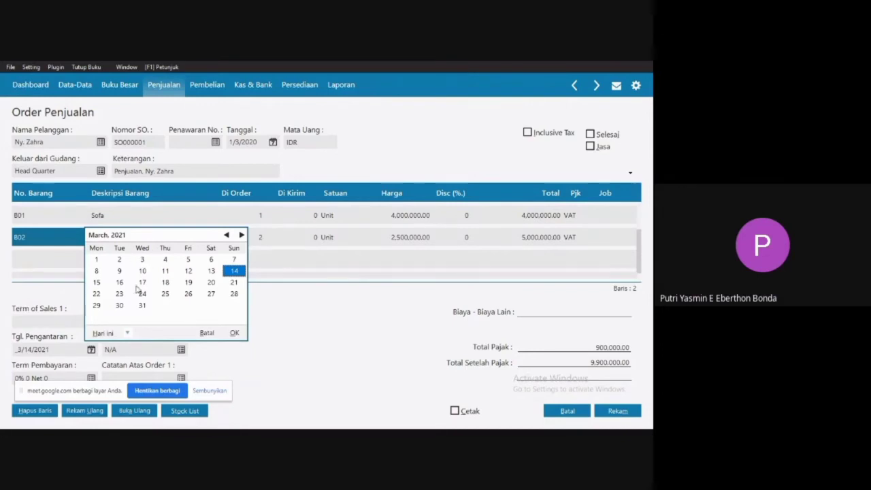
{"action": "left_click", "coordinate": [128, 332]}
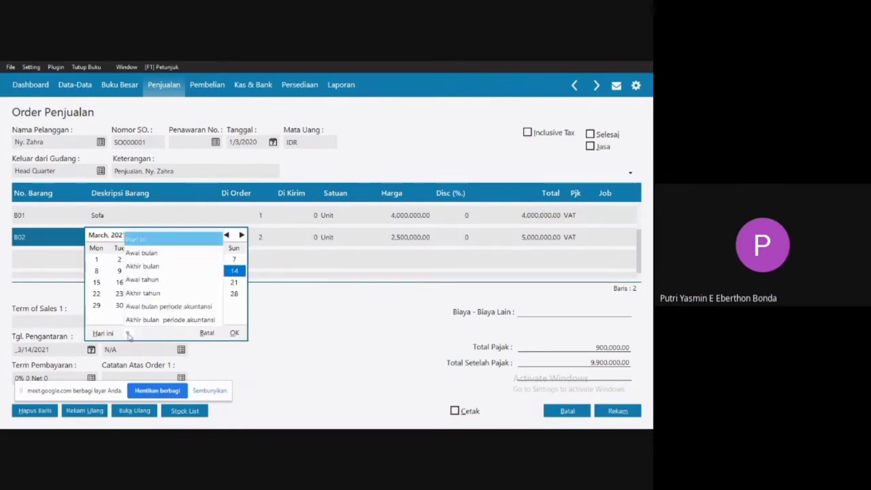
{"action": "left_click", "coordinate": [176, 306]}
{"action": "left_click", "coordinate": [188, 259]}
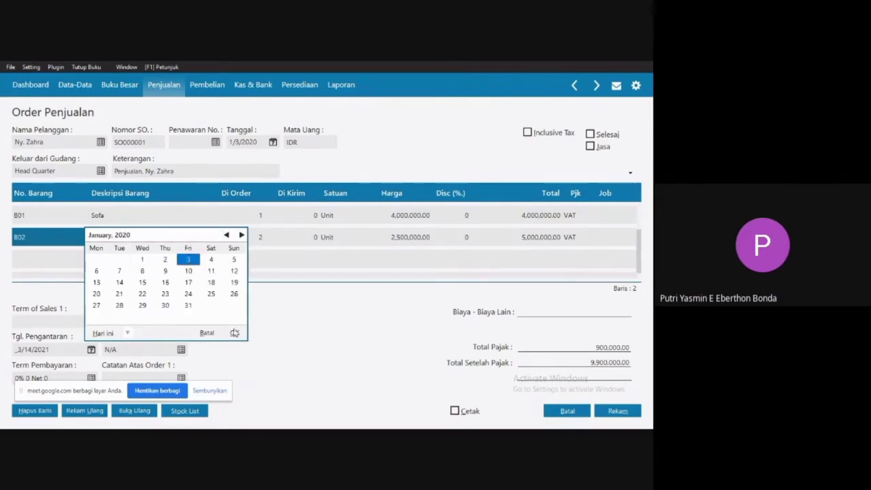
{"action": "left_click", "coordinate": [234, 333]}
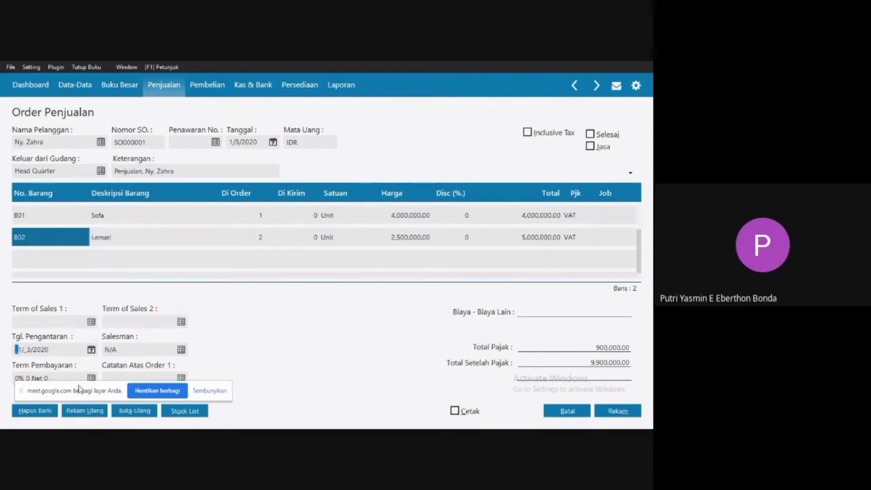
Open the order's payment terms, check the Termin entry in the Word sales order, and return to Zahir.
{"action": "left_click_drag", "start_coordinate": [78, 388], "coordinate": [241, 389]}
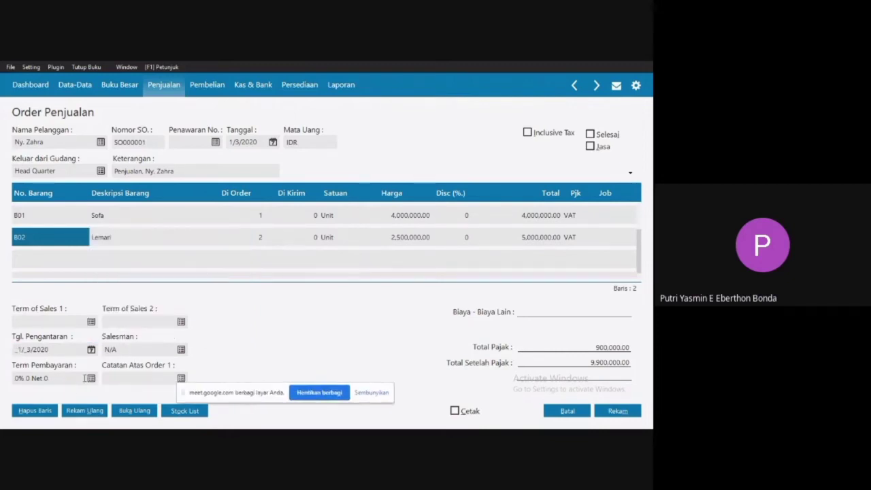
{"action": "left_click", "coordinate": [92, 380]}
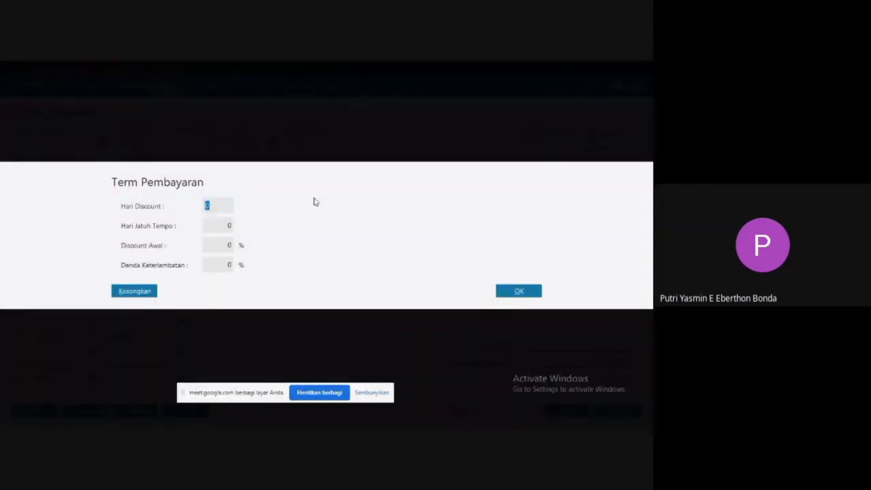
{"action": "key", "text": "super"}
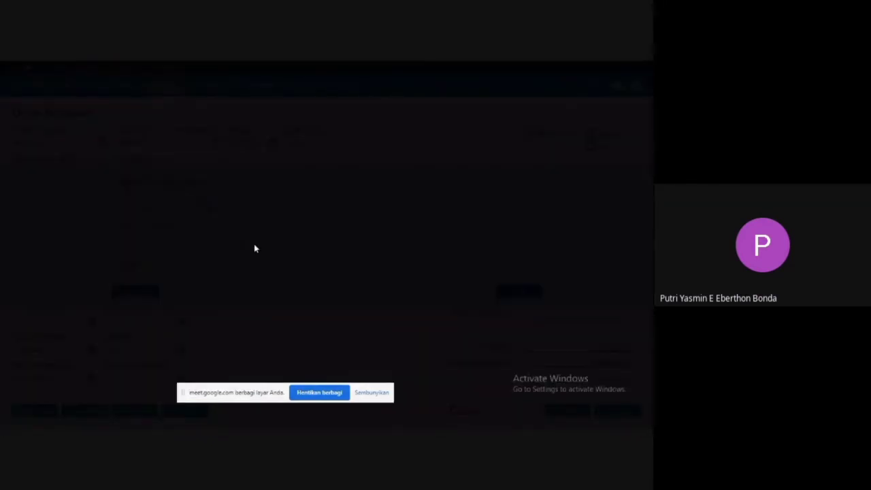
{"action": "left_click", "coordinate": [452, 421]}
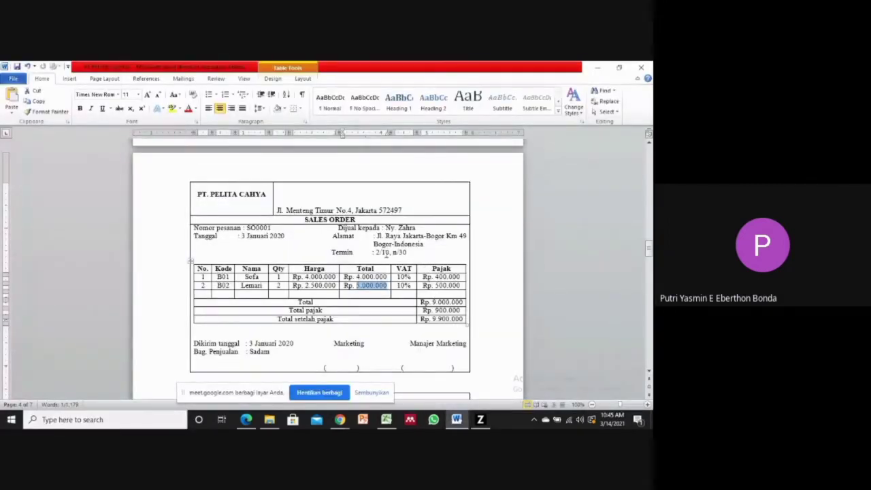
{"action": "left_click_drag", "start_coordinate": [375, 252], "coordinate": [408, 253]}
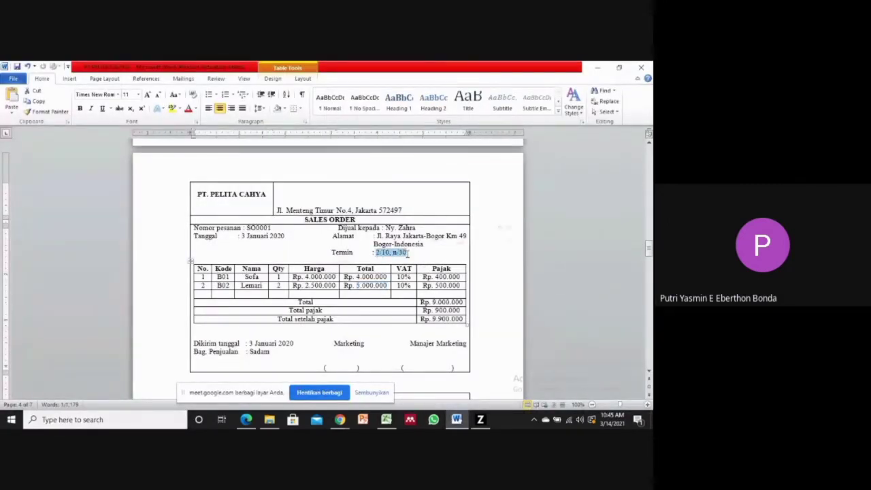
{"action": "left_click", "coordinate": [481, 418]}
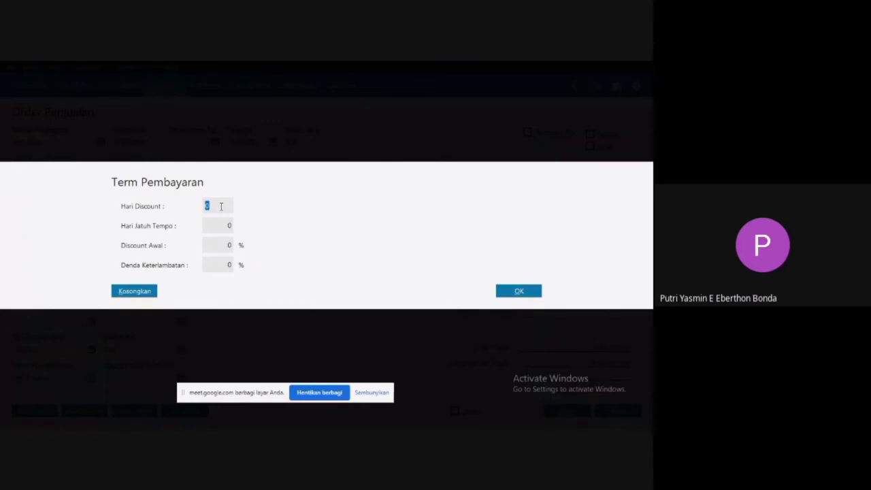
Set the payment terms to 10 discount days, 30 days until due and a 2% early discount.
{"action": "type", "text": "10"}
{"action": "left_click", "coordinate": [227, 225]}
{"action": "type", "text": "3"}
{"action": "left_click", "coordinate": [231, 244]}
{"action": "type", "text": "2"}
{"action": "left_click", "coordinate": [518, 292]}
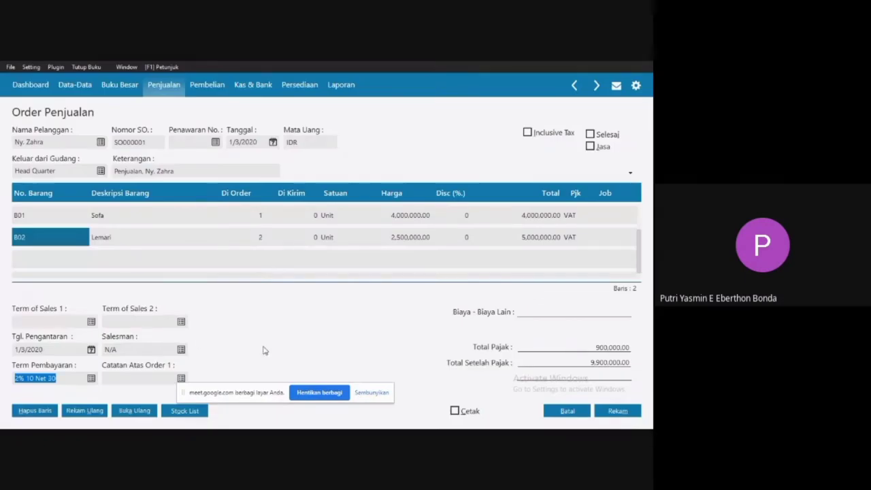
Create an employee record with the salesperson's name, leaving NPWP and NIK incomplete, and assign that employee as the order's salesman.
{"action": "left_click", "coordinate": [181, 350]}
{"action": "left_click", "coordinate": [181, 350]}
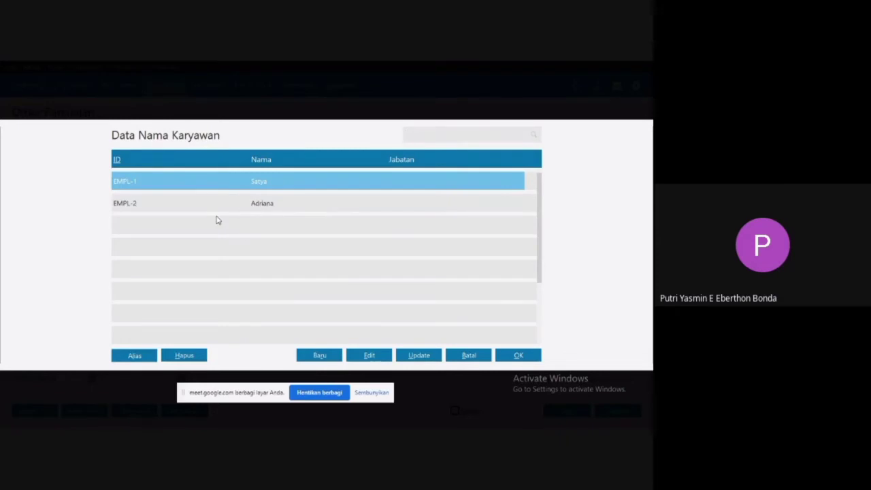
{"action": "left_click", "coordinate": [314, 358]}
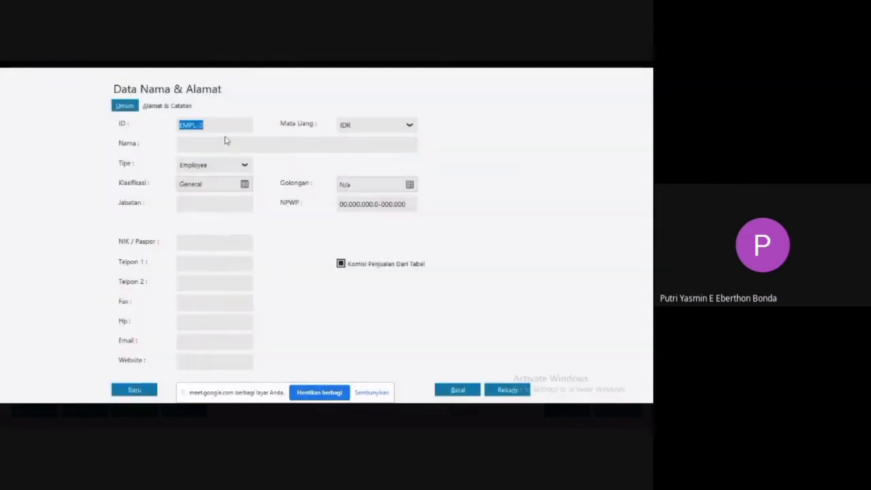
{"action": "left_click", "coordinate": [200, 144]}
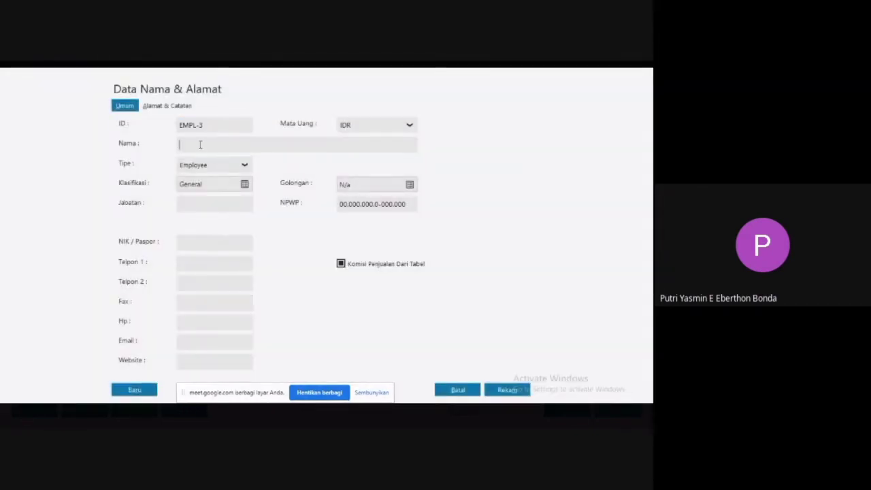
{"action": "type", "text": "sadam"}
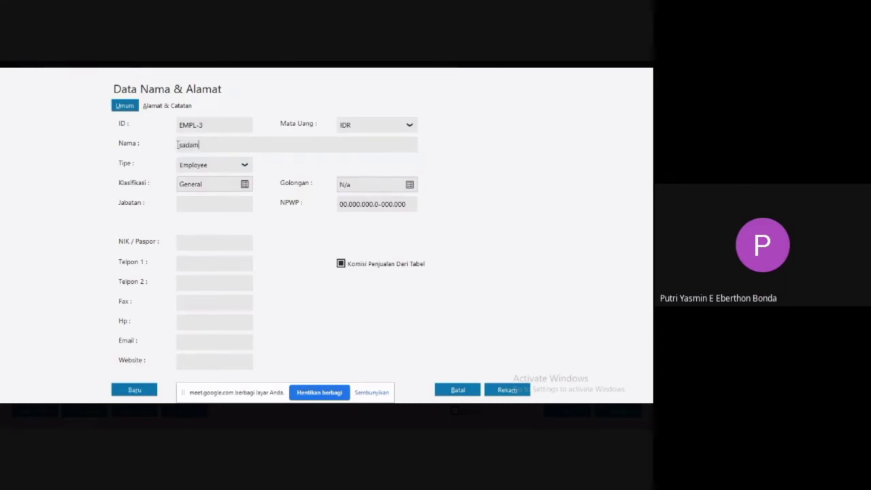
{"action": "key", "text": "BackSpace"}
{"action": "key", "text": "BackSpace"}
{"action": "type", "text": "Sa"}
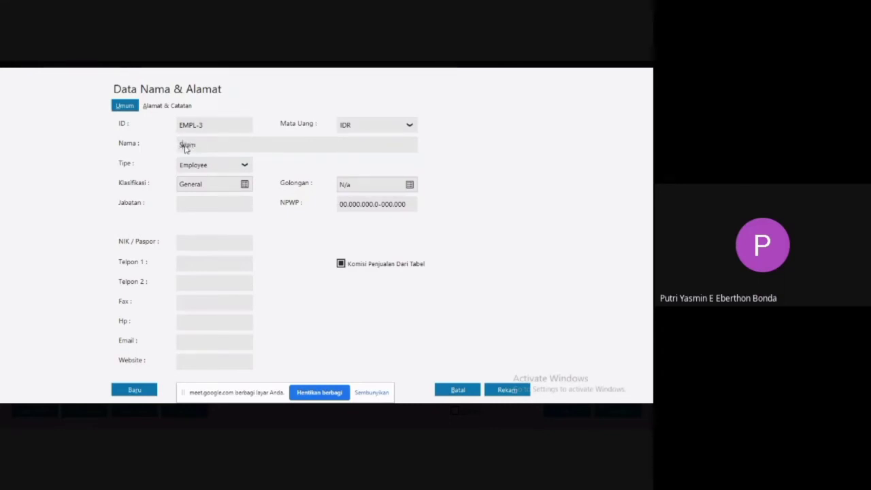
{"action": "left_click", "coordinate": [507, 393]}
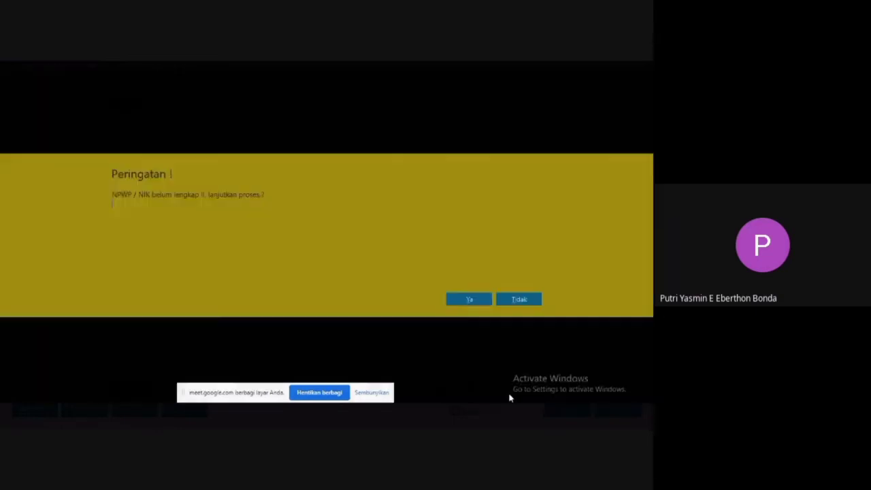
{"action": "left_click", "coordinate": [470, 302]}
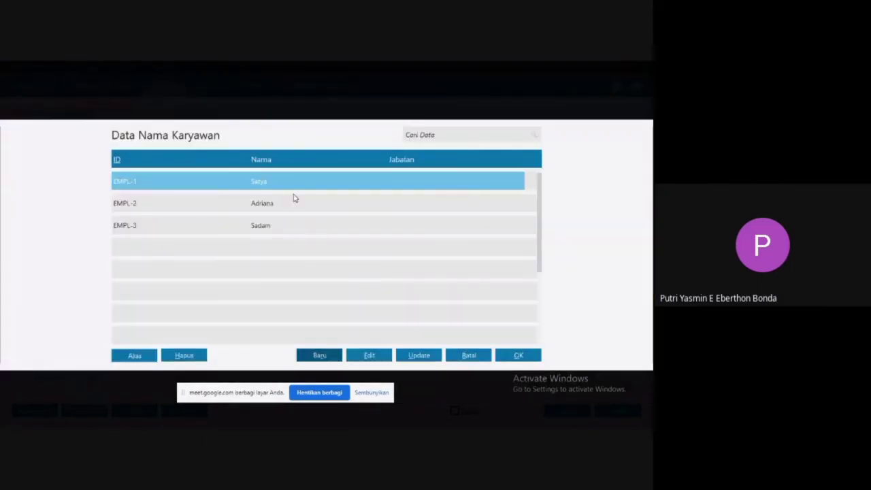
{"action": "double_click", "coordinate": [243, 227]}
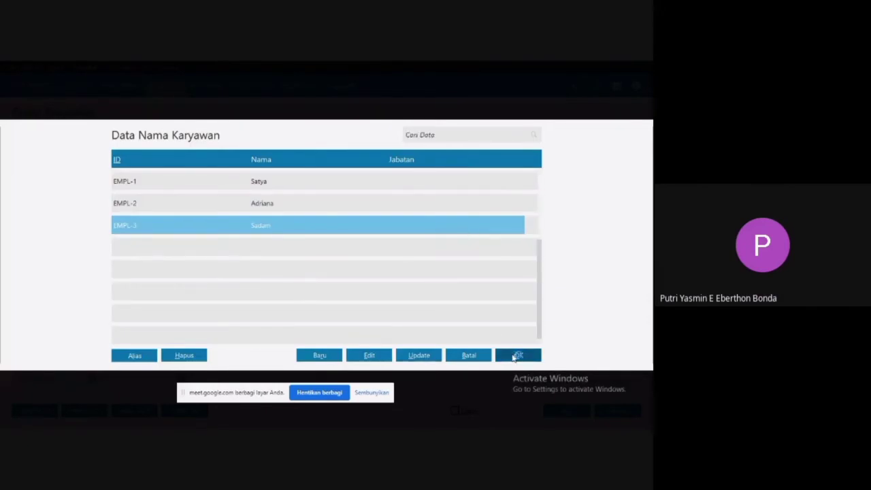
{"action": "left_click", "coordinate": [517, 355]}
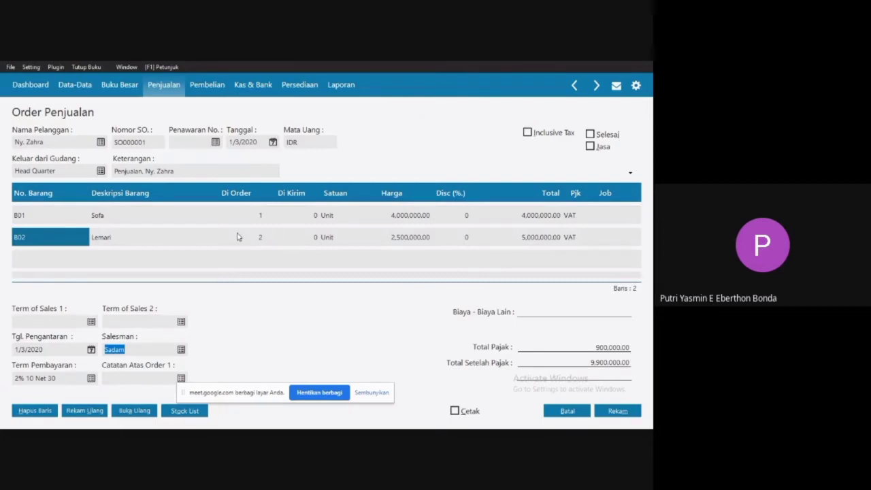
Commit the Lemari line, record the sales order, and exit the blank order form and the order list.
{"action": "left_click", "coordinate": [165, 236]}
{"action": "left_click", "coordinate": [68, 241]}
{"action": "key", "text": "Down"}
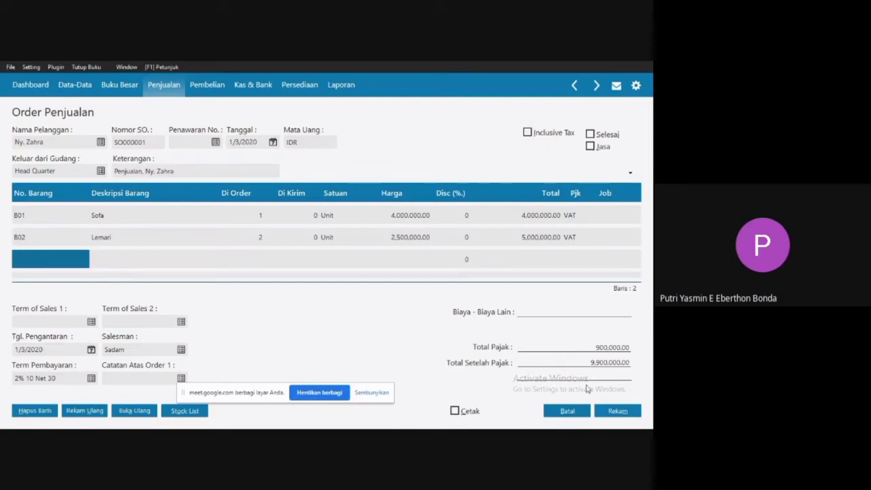
{"action": "left_click", "coordinate": [619, 411]}
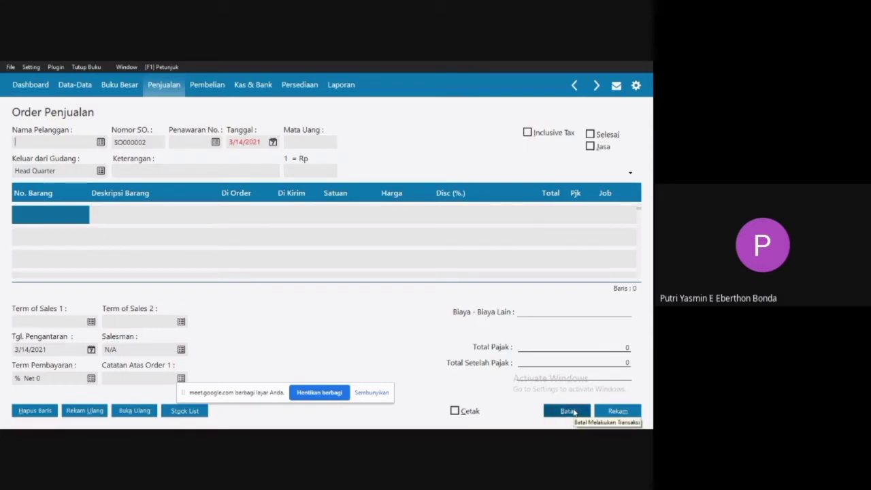
{"action": "left_click", "coordinate": [568, 411]}
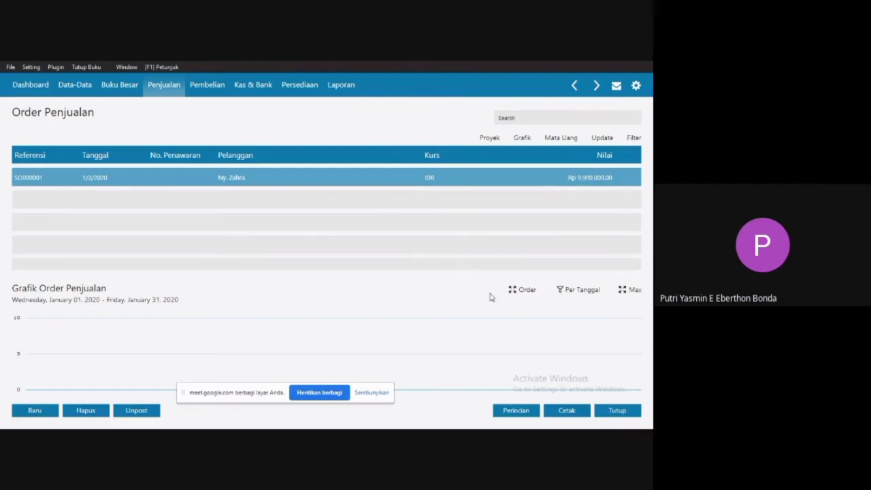
{"action": "left_click", "coordinate": [617, 410]}
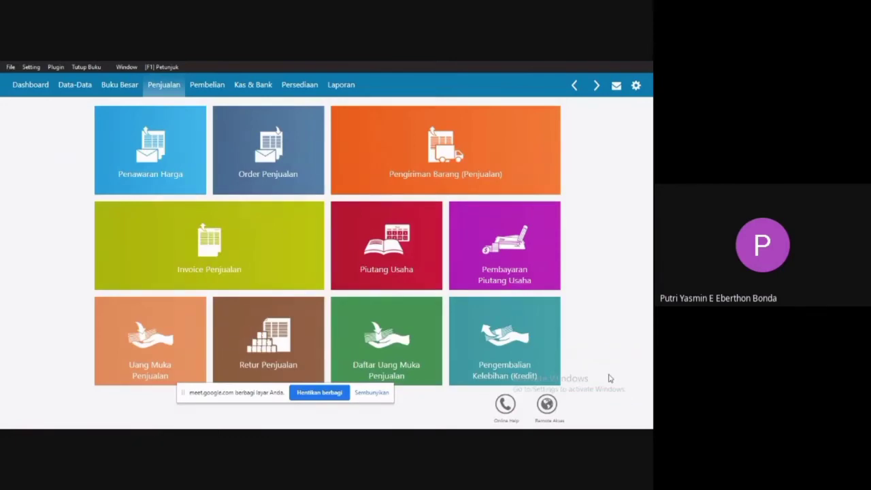
Switch to Word and review transaction 4, the 4 January credit sale with a down payment.
{"action": "key", "text": "super"}
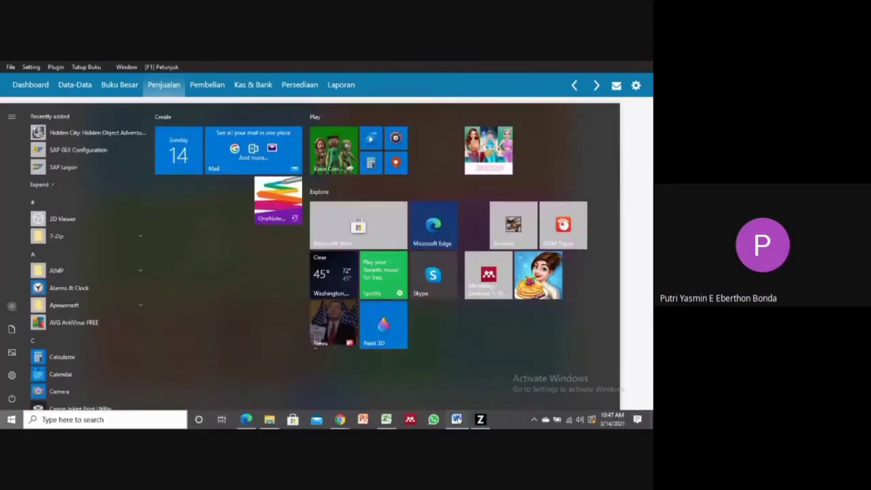
{"action": "left_click", "coordinate": [457, 420]}
{"action": "scroll", "coordinate": [317, 204], "scroll_direction": "down", "scroll_amount": 6}
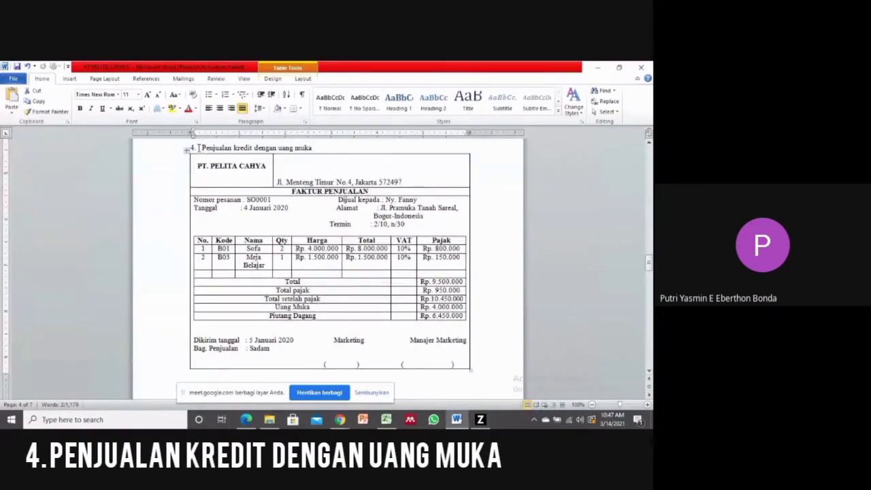
{"action": "left_click_drag", "start_coordinate": [202, 147], "coordinate": [312, 149]}
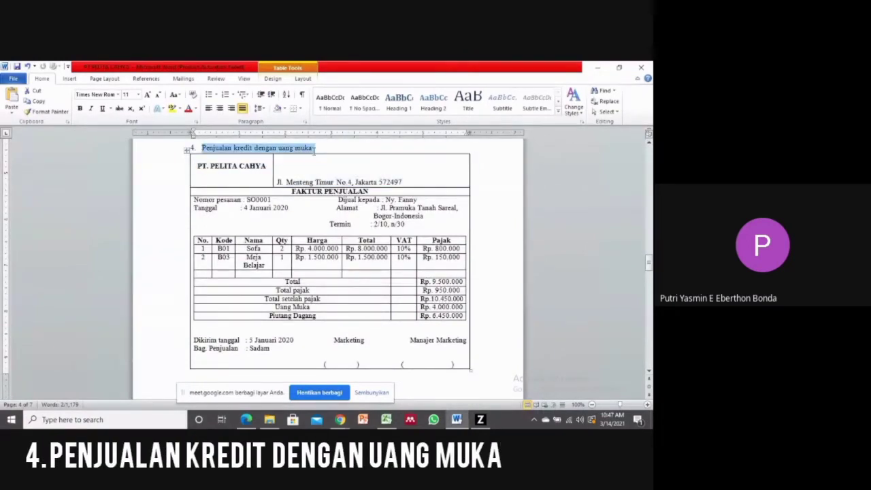
{"action": "left_click", "coordinate": [285, 182]}
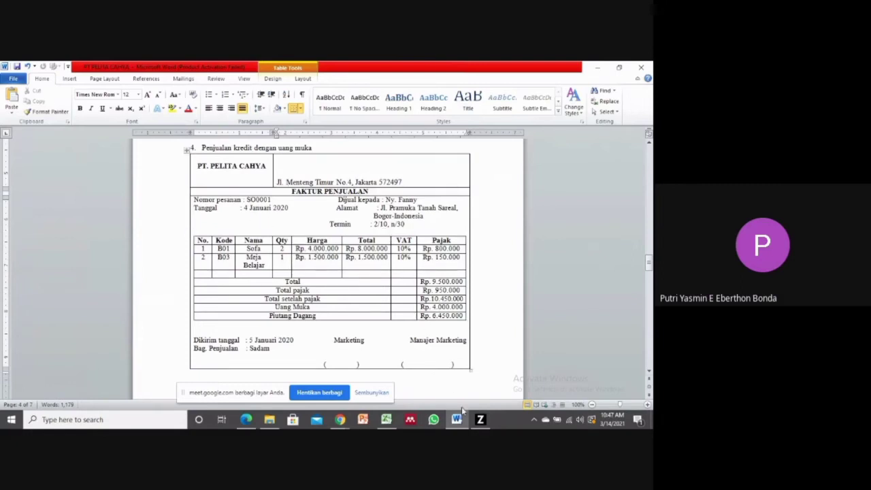
Switch back to Zahir and start a new sales down payment (Uang Muka Penjualan) entry.
{"action": "left_click", "coordinate": [480, 418]}
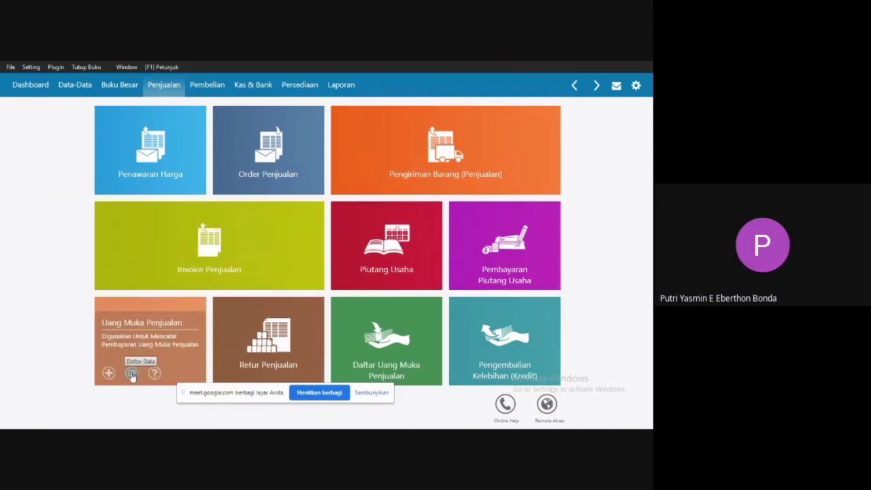
{"action": "left_click", "coordinate": [132, 374]}
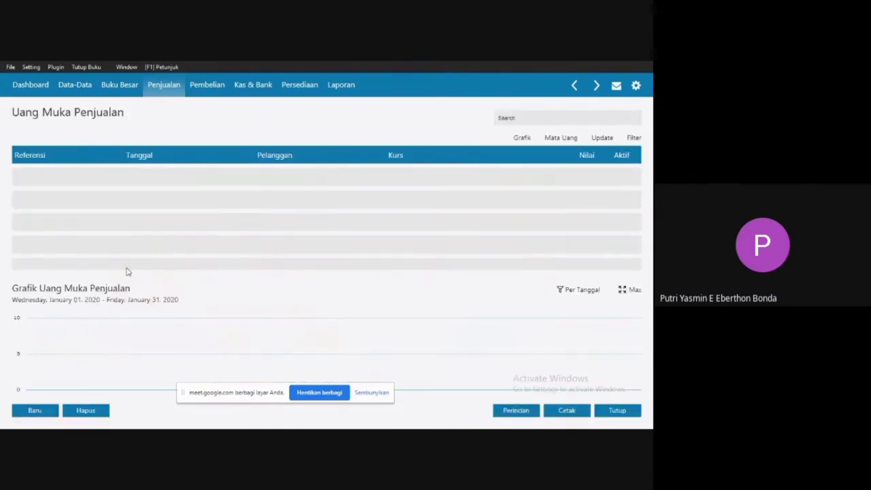
{"action": "left_click", "coordinate": [36, 411]}
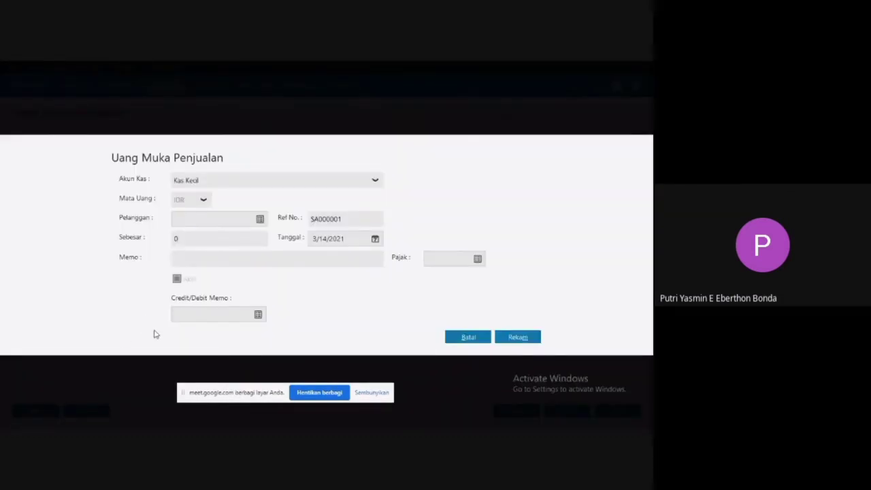
Check the Uang Muka amount on the sales invoice in Word.
{"action": "key", "text": "super"}
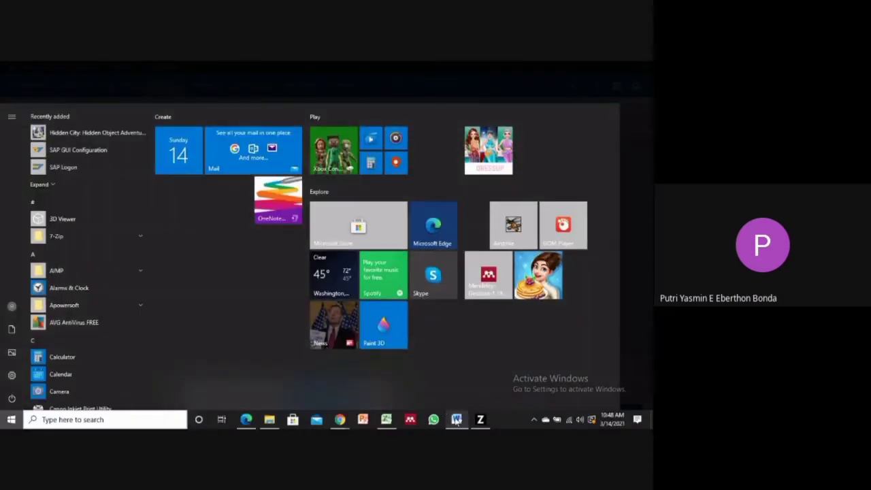
{"action": "left_click", "coordinate": [456, 420]}
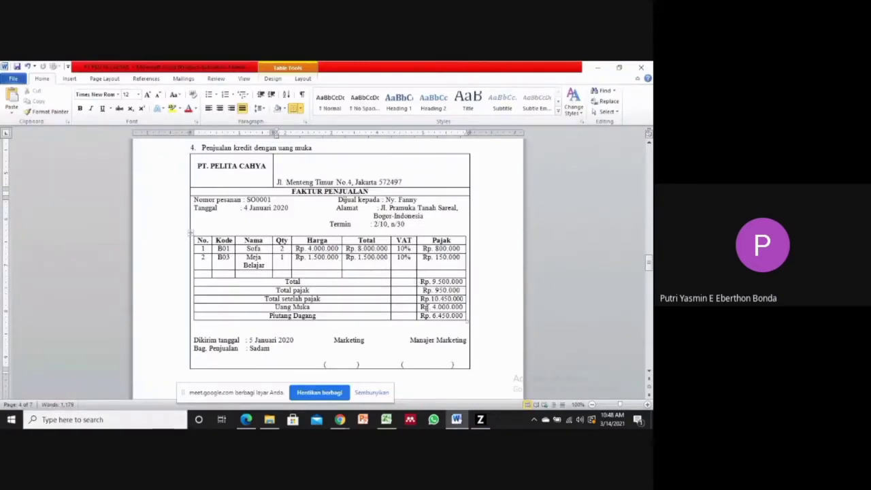
{"action": "left_click_drag", "start_coordinate": [422, 307], "coordinate": [465, 307]}
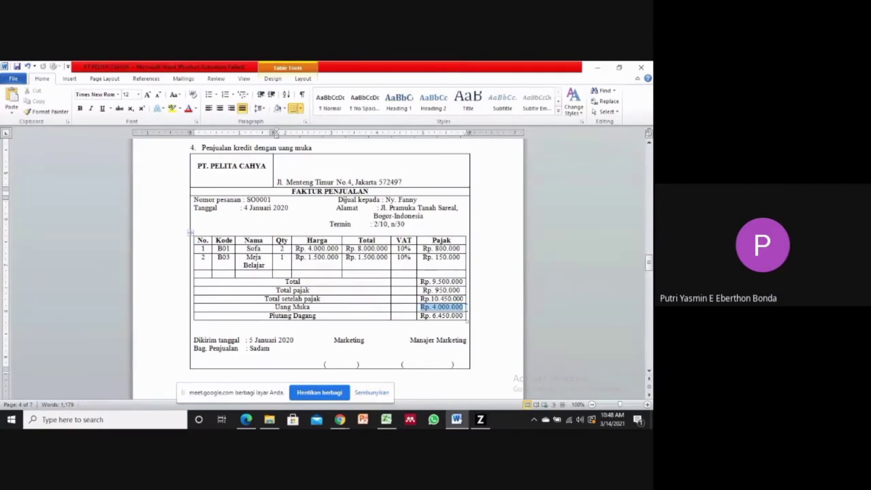
Switch back to Zahir and set the sales down payment's cash account (Akun Kas) to Kas.
{"action": "left_click", "coordinate": [484, 424]}
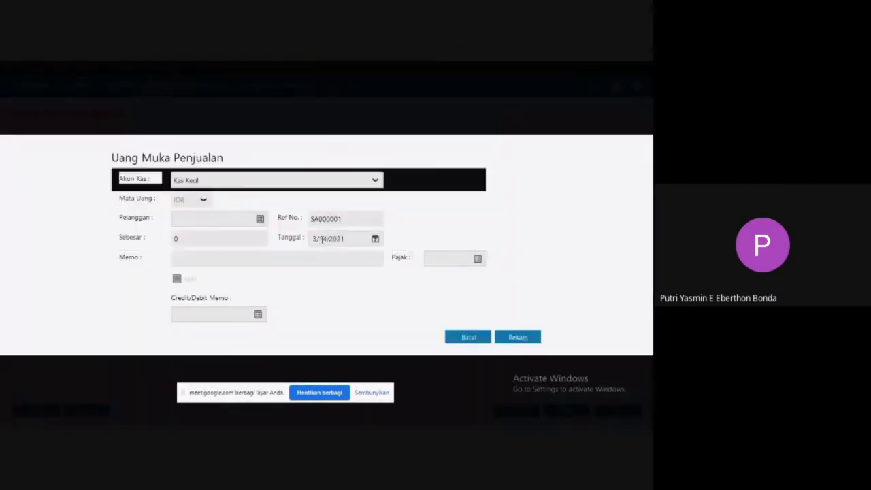
{"action": "left_click", "coordinate": [344, 185]}
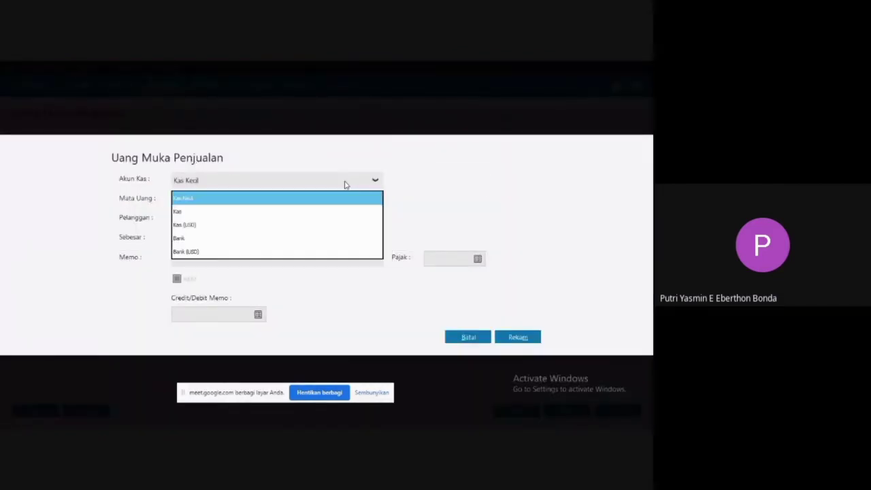
{"action": "left_click", "coordinate": [192, 212]}
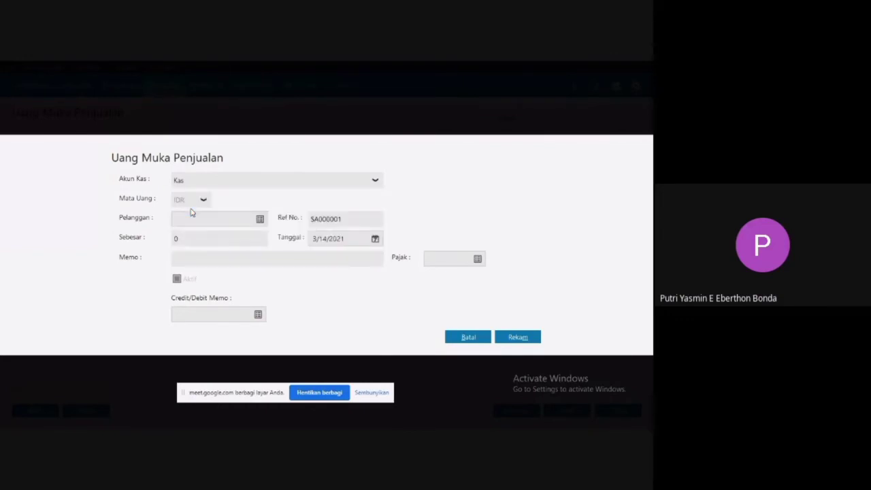
Create a new customer record of type Personal from the customer list, enter the buyer's name from the invoice, and record it.
{"action": "left_click", "coordinate": [259, 220]}
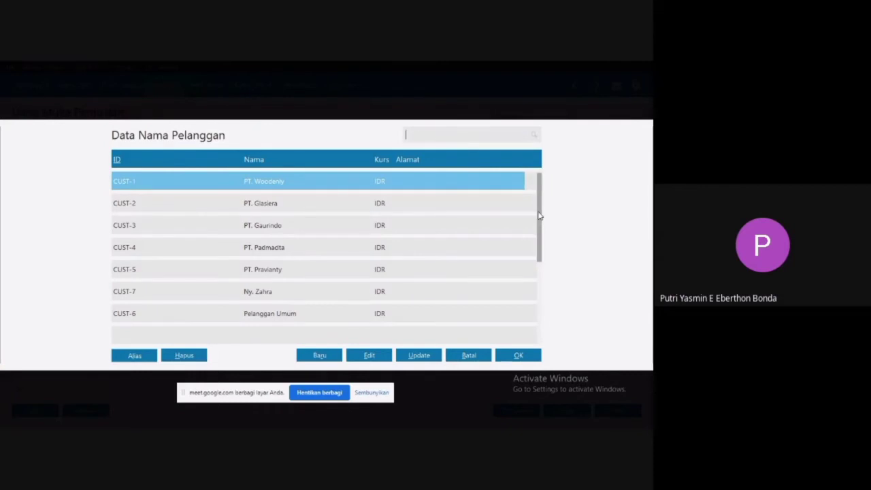
{"action": "left_click_drag", "start_coordinate": [539, 213], "coordinate": [547, 277]}
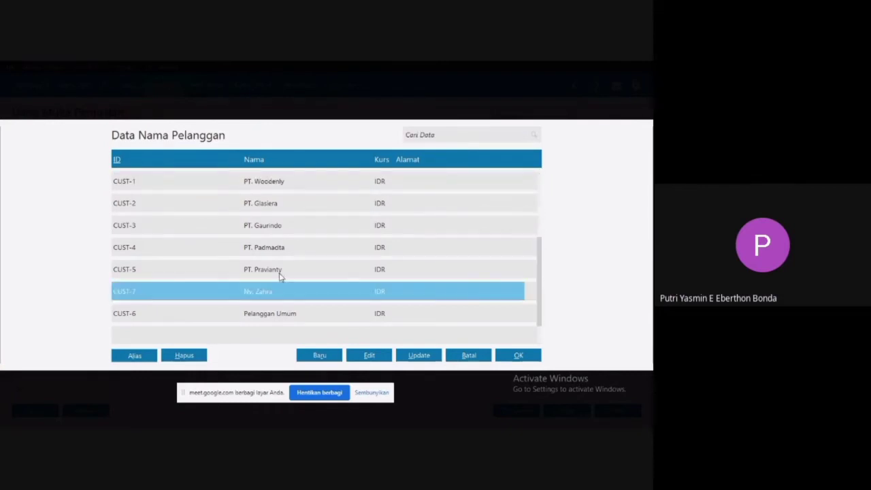
{"action": "left_click", "coordinate": [314, 360]}
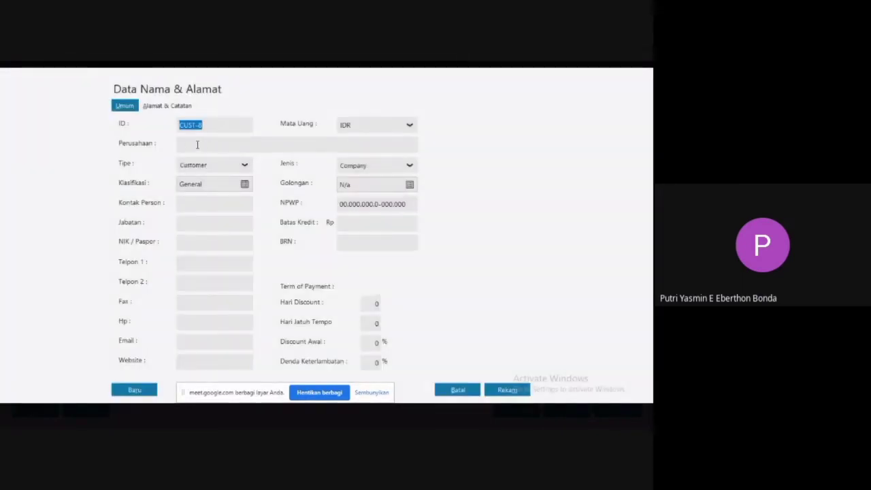
{"action": "left_click", "coordinate": [197, 144]}
{"action": "left_click", "coordinate": [372, 164]}
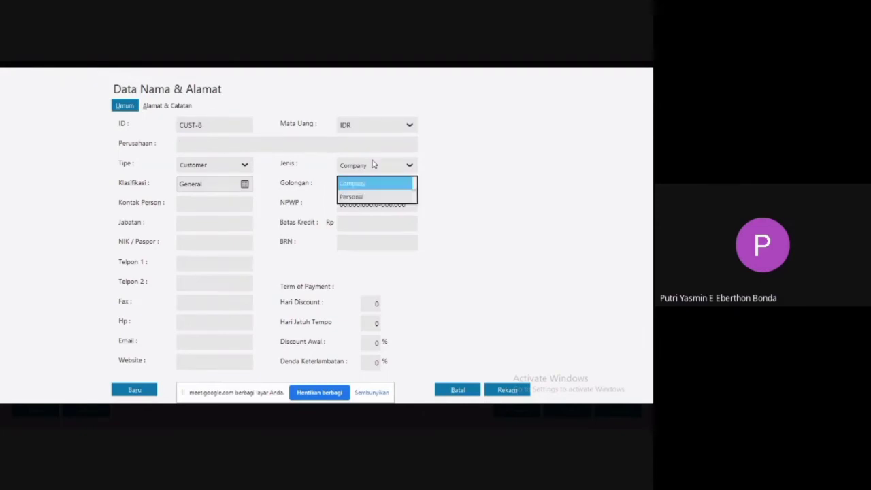
{"action": "left_click", "coordinate": [360, 197]}
{"action": "left_click", "coordinate": [206, 150]}
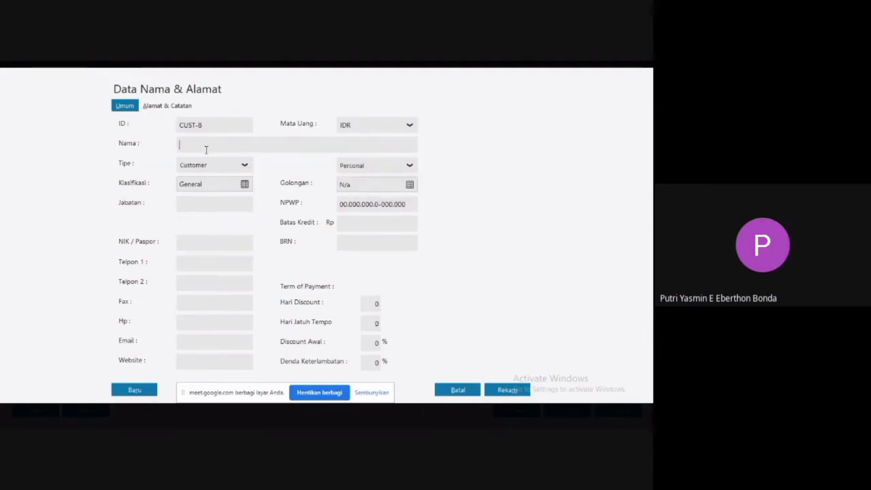
{"action": "type", "text": "Ny. Fanny"}
{"action": "left_click", "coordinate": [525, 389]}
{"action": "left_click", "coordinate": [526, 391]}
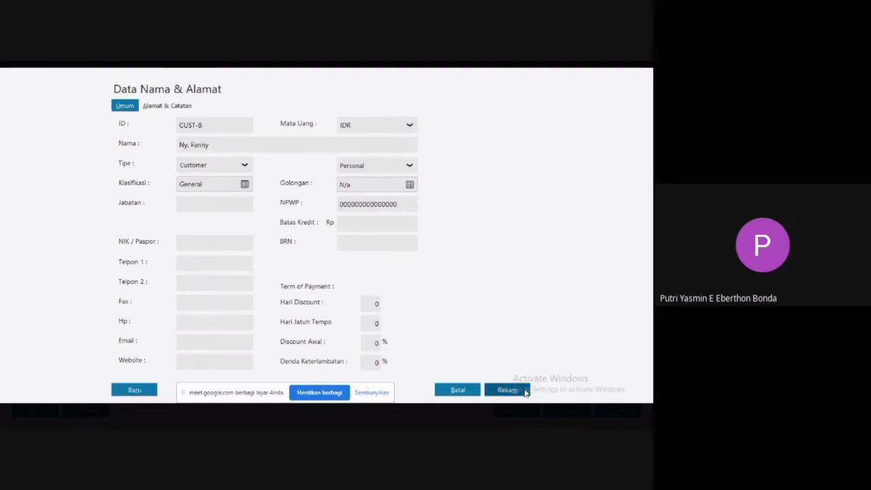
{"action": "left_click", "coordinate": [467, 298]}
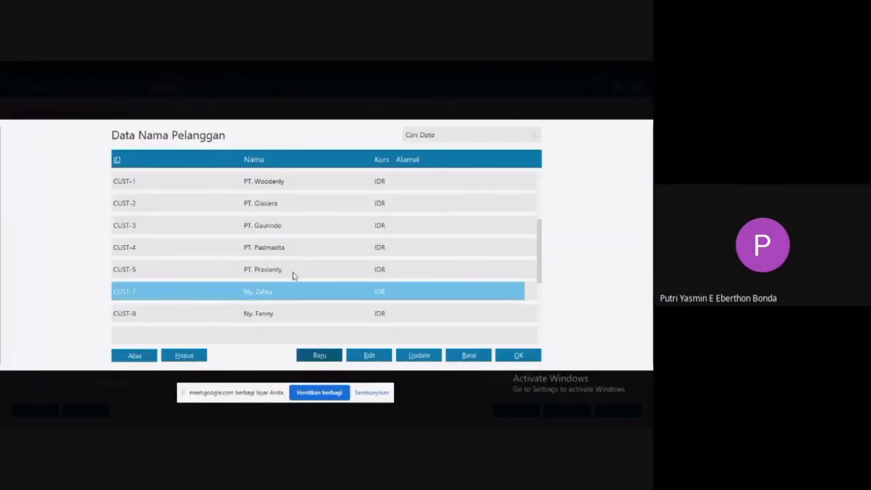
Choose the newly added customer for the down payment and set the amount (Sebesar) to 4,000,000.
{"action": "double_click", "coordinate": [278, 318]}
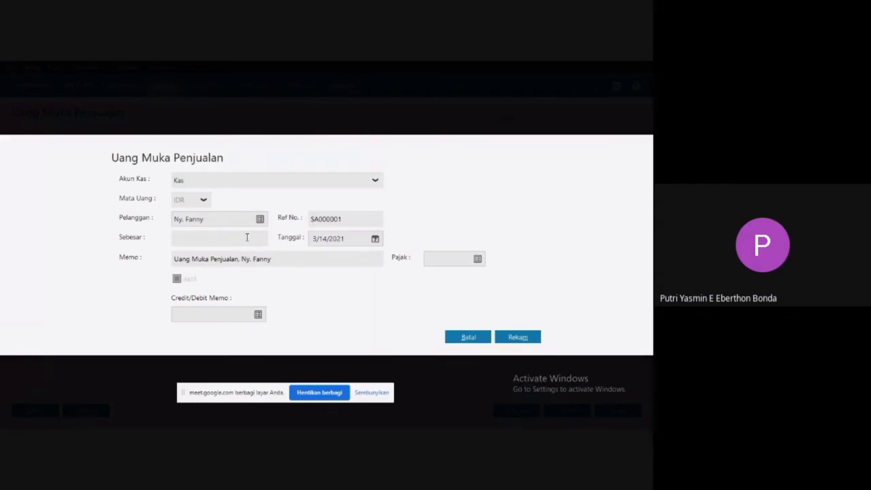
{"action": "left_click", "coordinate": [247, 237]}
{"action": "type", "text": "4000000"}
{"action": "left_click_drag", "start_coordinate": [176, 238], "coordinate": [193, 238]}
{"action": "left_click", "coordinate": [204, 238]}
{"action": "type", "text": "00"}
{"action": "left_click", "coordinate": [316, 261]}
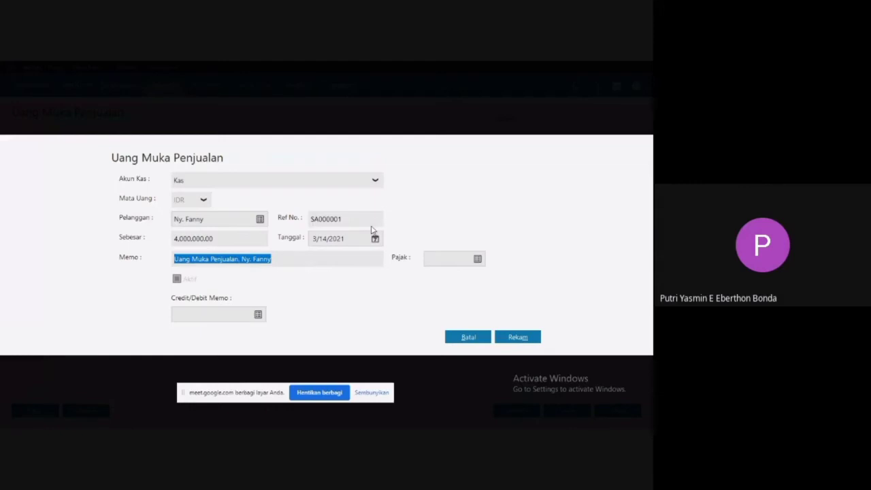
Date the sales down payment 1/4/2020 and record the transaction.
{"action": "left_click", "coordinate": [373, 222]}
{"action": "left_click", "coordinate": [378, 242]}
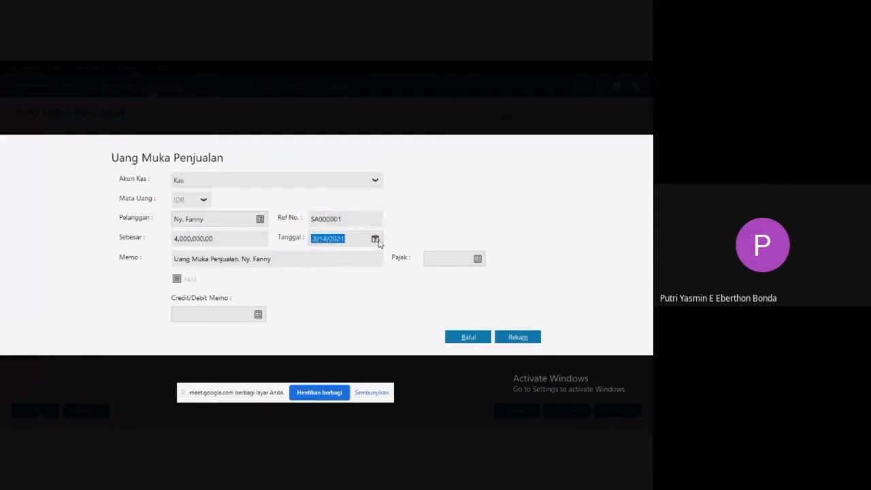
{"action": "left_click", "coordinate": [375, 239]}
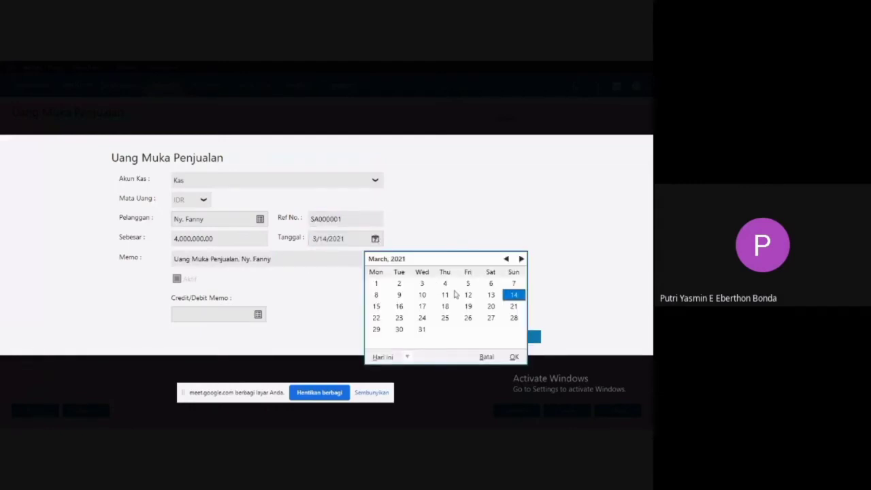
{"action": "left_click", "coordinate": [407, 356]}
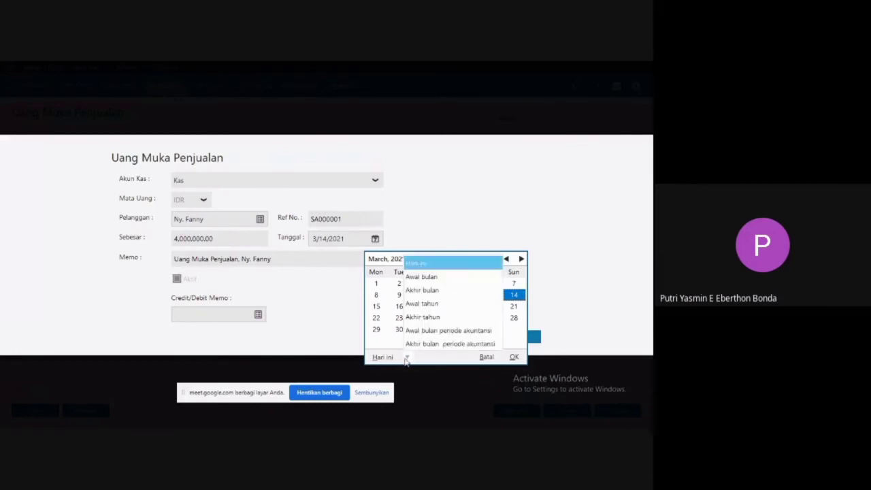
{"action": "left_click", "coordinate": [438, 333]}
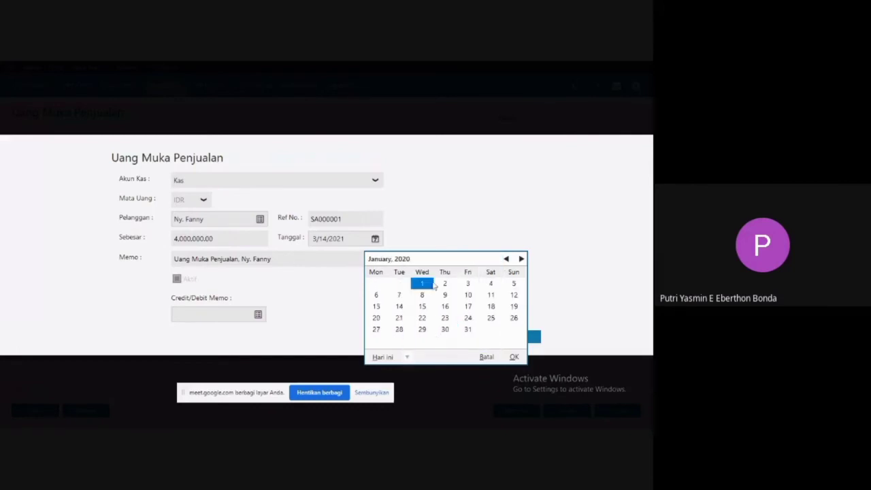
{"action": "left_click", "coordinate": [493, 285]}
{"action": "left_click", "coordinate": [514, 357]}
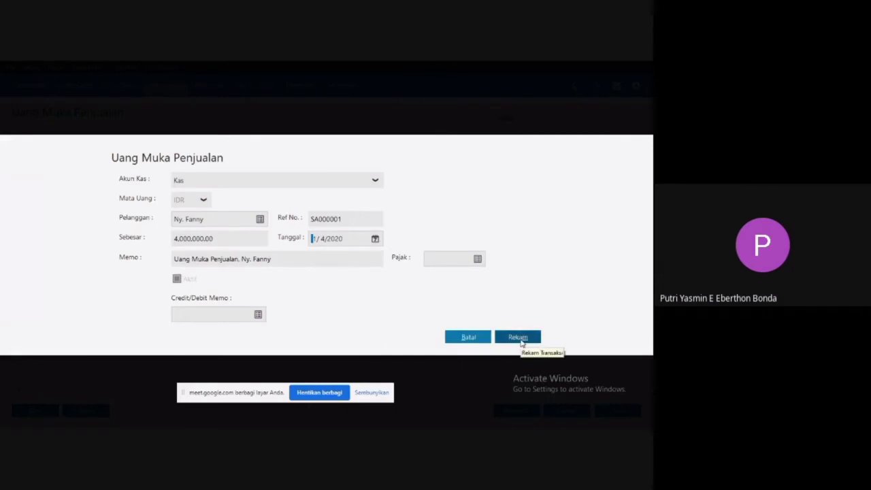
{"action": "left_click", "coordinate": [515, 336]}
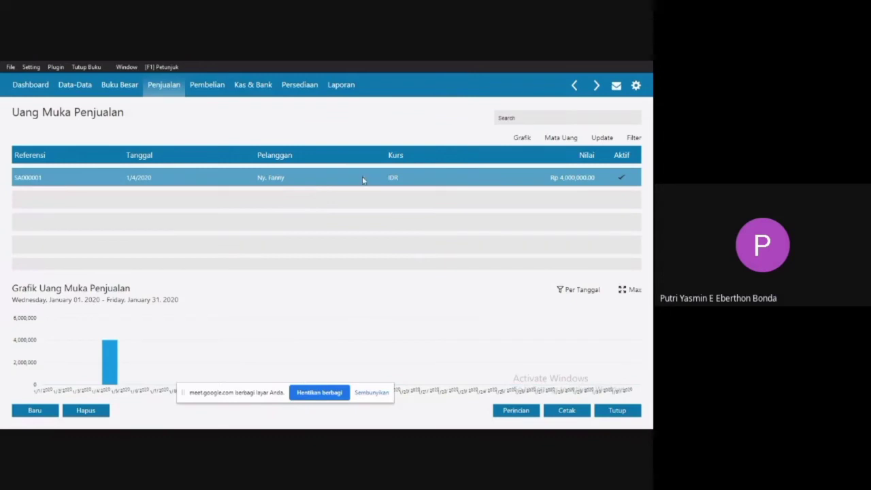
Close the down payment list and start a new sales invoice (Invoice Penjualan) for the same CUST-8 customer.
{"action": "left_click", "coordinate": [615, 411]}
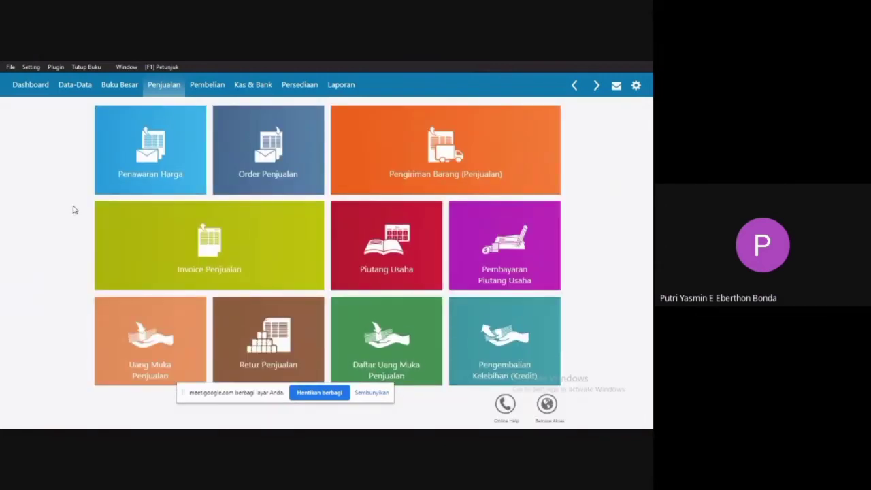
{"action": "mouse_move", "coordinate": [225, 258]}
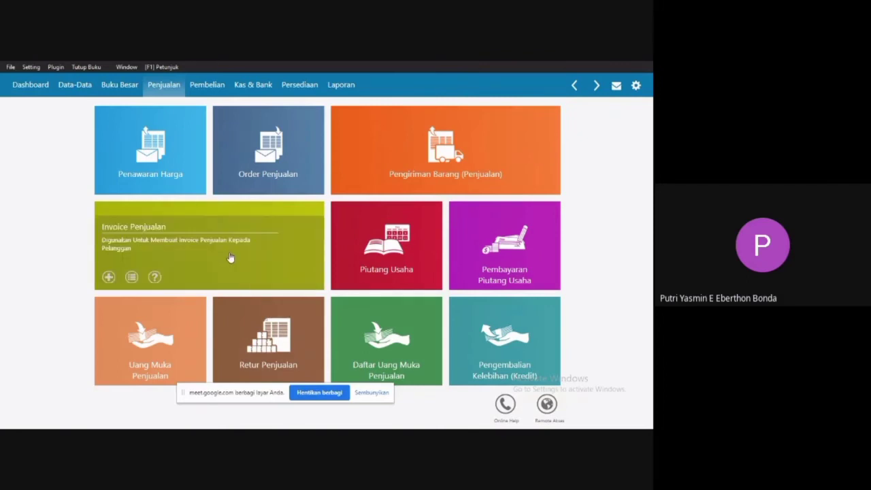
{"action": "left_click", "coordinate": [181, 246]}
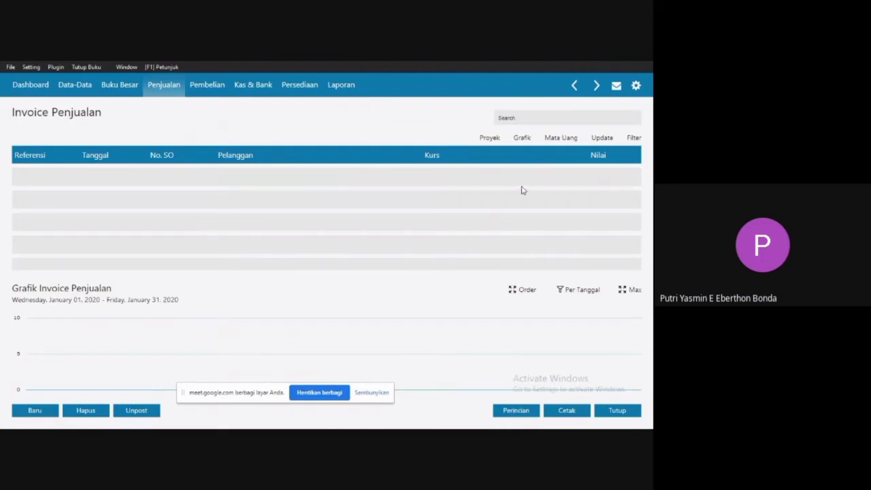
{"action": "left_click", "coordinate": [38, 408]}
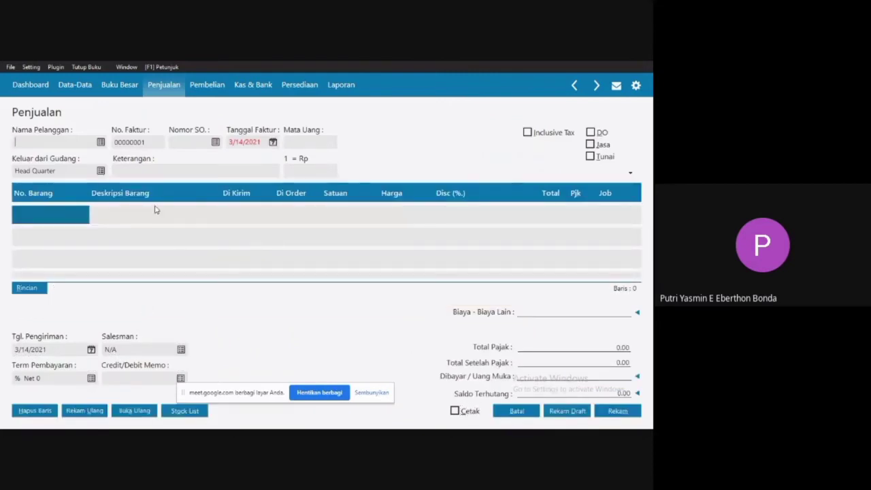
{"action": "left_click", "coordinate": [102, 142]}
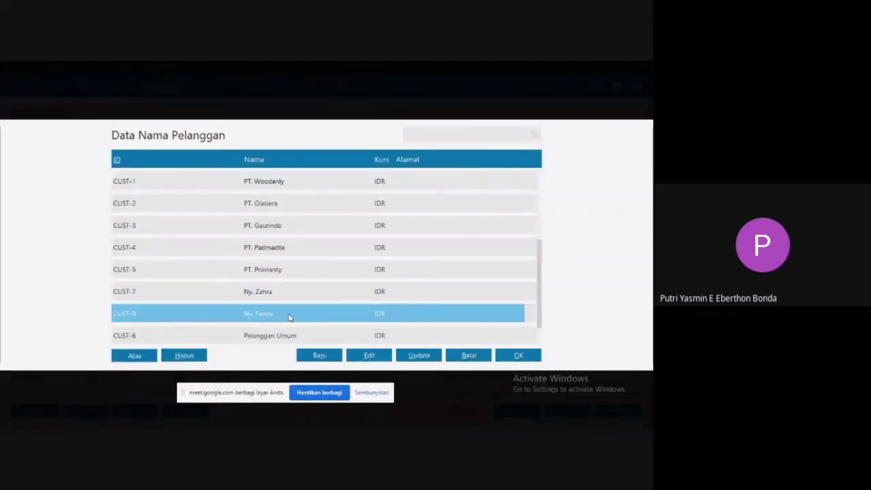
{"action": "double_click", "coordinate": [289, 314]}
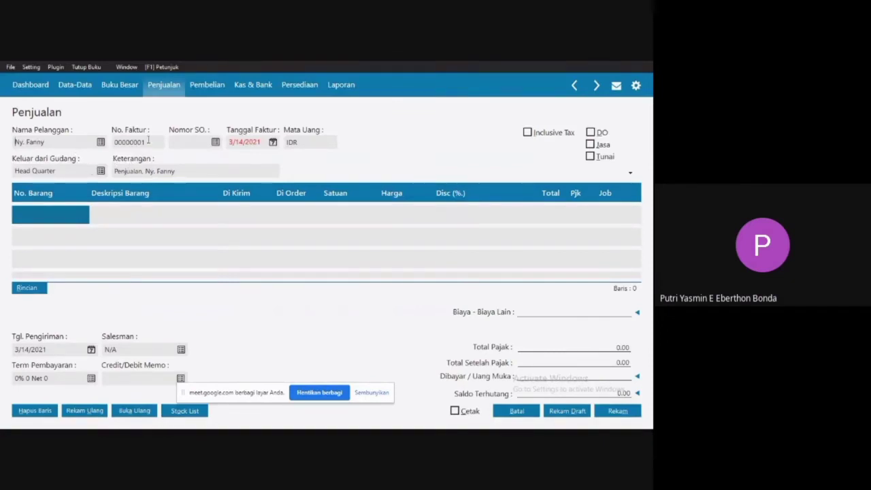
Set the invoice date (Tanggal Faktur) to 1/4/2020.
{"action": "left_click", "coordinate": [273, 145]}
{"action": "left_click", "coordinate": [273, 145]}
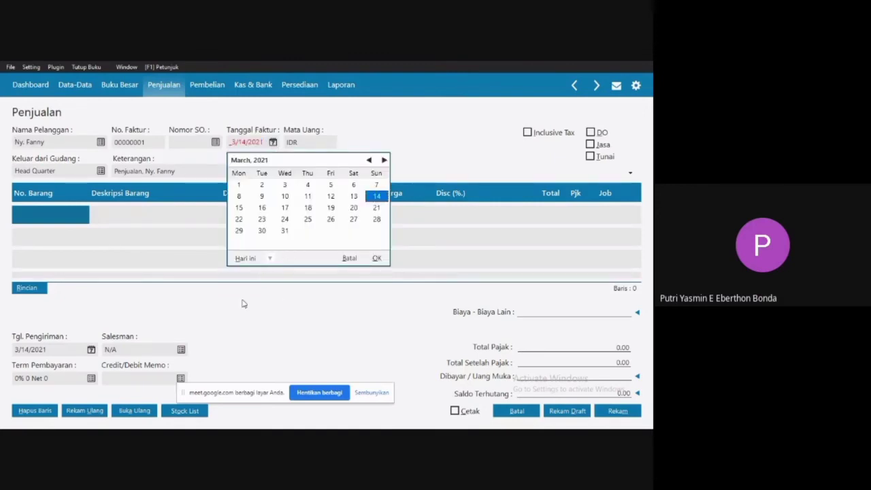
{"action": "left_click", "coordinate": [269, 259]}
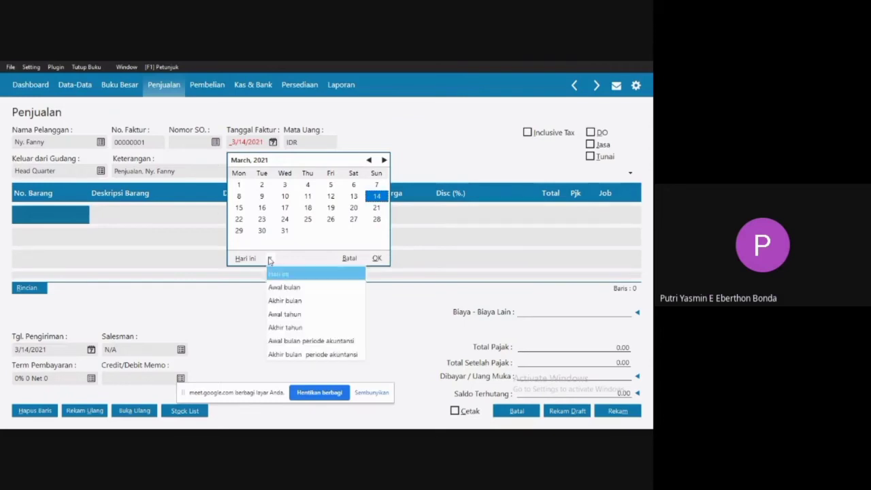
{"action": "left_click", "coordinate": [282, 343]}
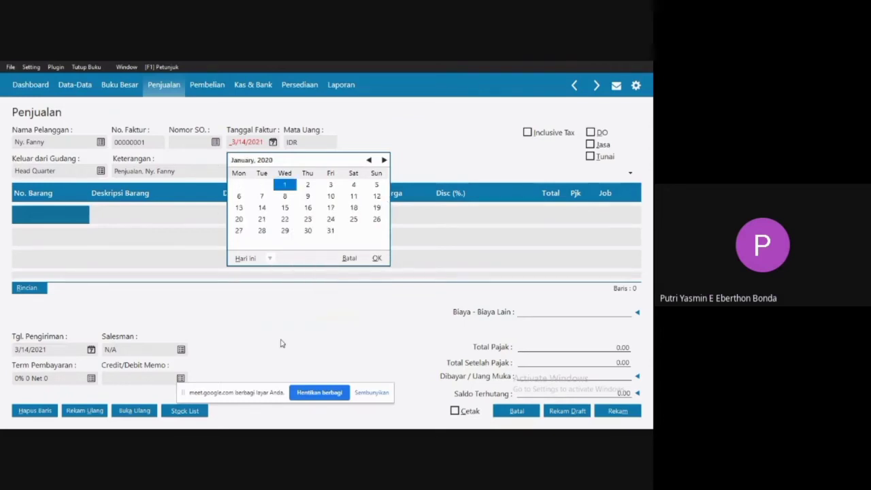
{"action": "left_click", "coordinate": [354, 184]}
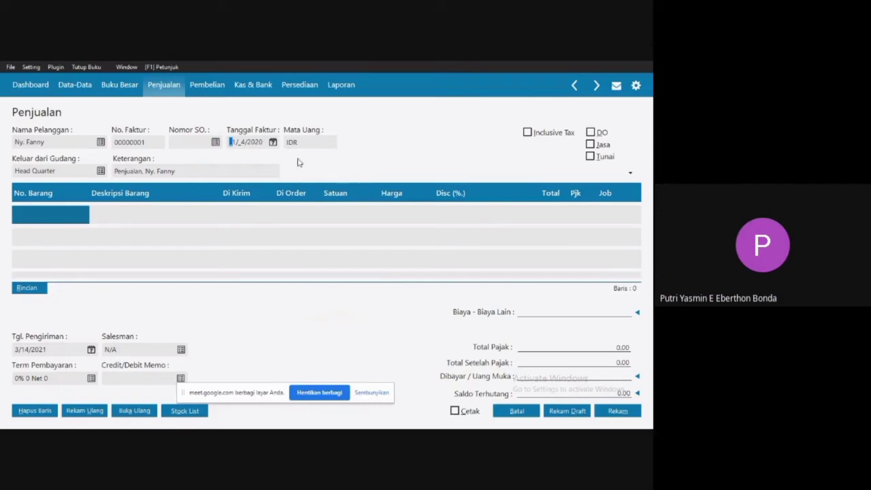
Add inventory item B01 Sofa to the first line of the sales invoice.
{"action": "left_click", "coordinate": [56, 216]}
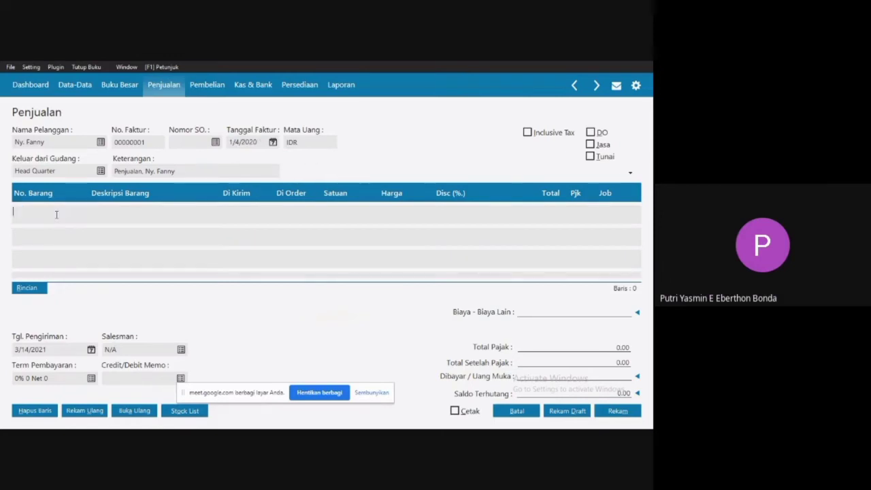
{"action": "double_click", "coordinate": [46, 215]}
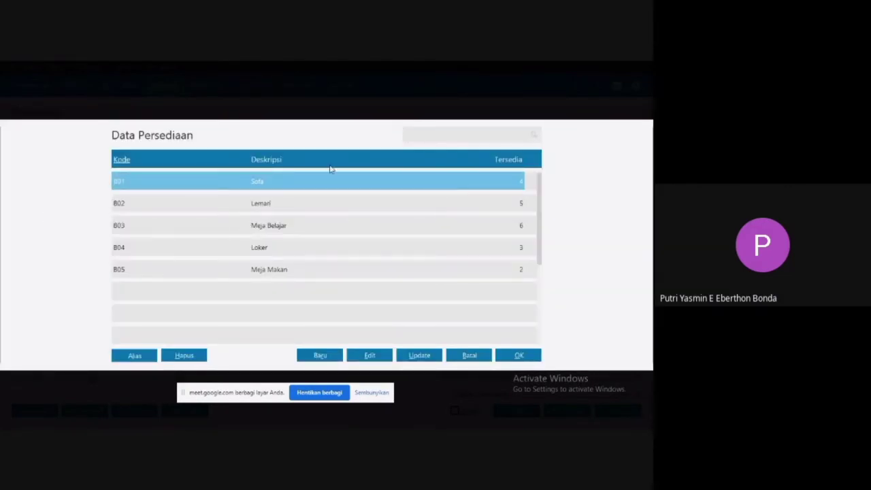
{"action": "double_click", "coordinate": [269, 181]}
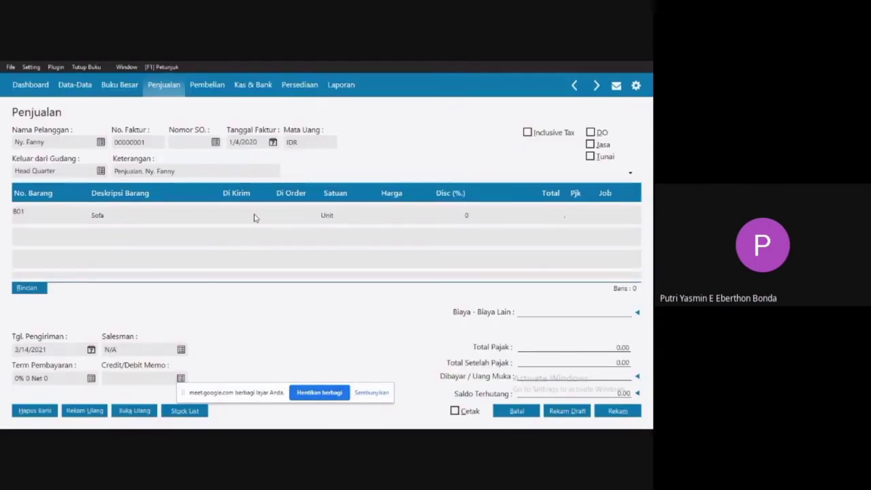
Set the delivered quantity (Di Kirim) of the Sofa line to 2.
{"action": "left_click", "coordinate": [276, 218]}
{"action": "left_click", "coordinate": [259, 219]}
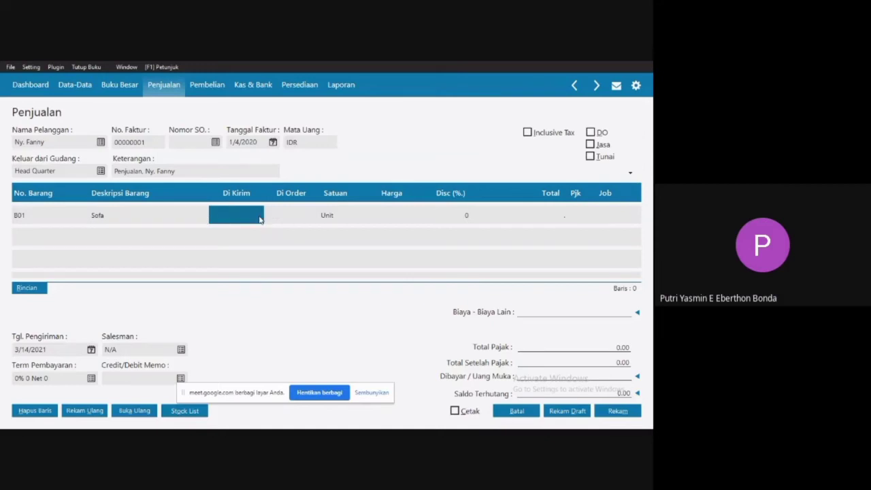
{"action": "left_click", "coordinate": [259, 217]}
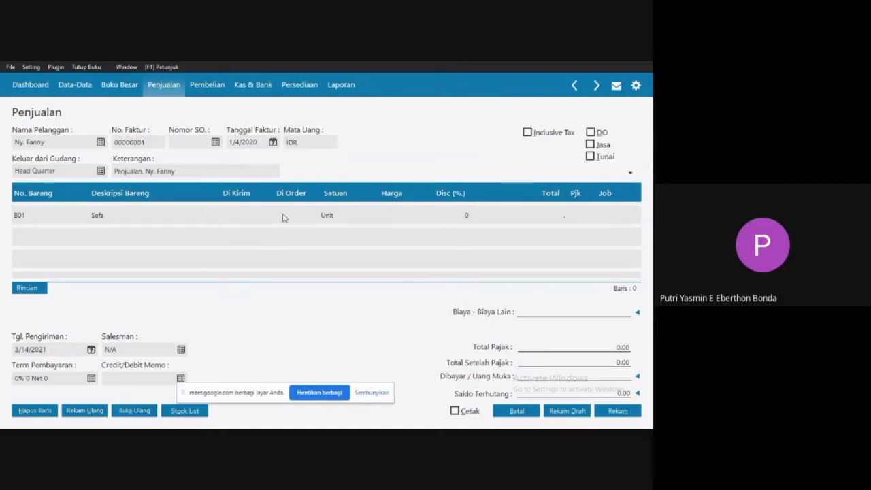
{"action": "left_click", "coordinate": [284, 217]}
{"action": "left_click", "coordinate": [285, 215]}
{"action": "left_click", "coordinate": [249, 216]}
{"action": "left_click", "coordinate": [250, 215]}
{"action": "type", "text": "2"}
{"action": "key", "text": "Tab"}
{"action": "left_click", "coordinate": [338, 218]}
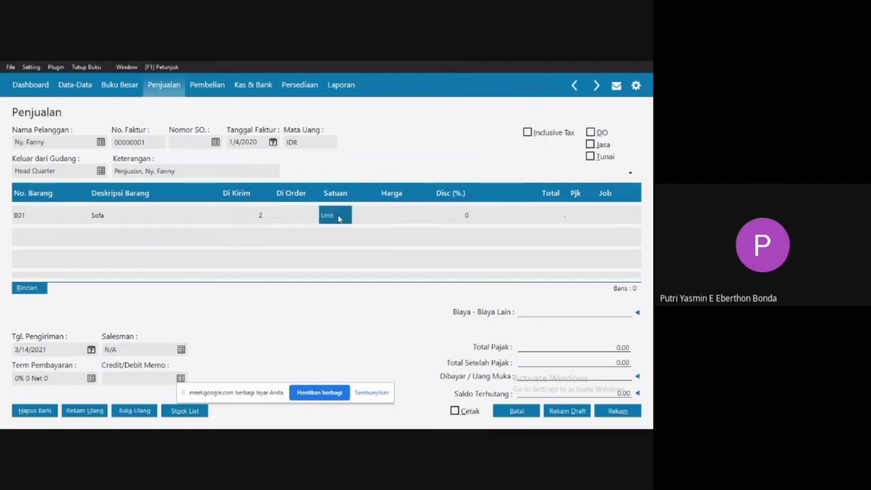
Set the unit price (Harga) of the Sofa line to 4,000,000.
{"action": "left_click", "coordinate": [397, 214]}
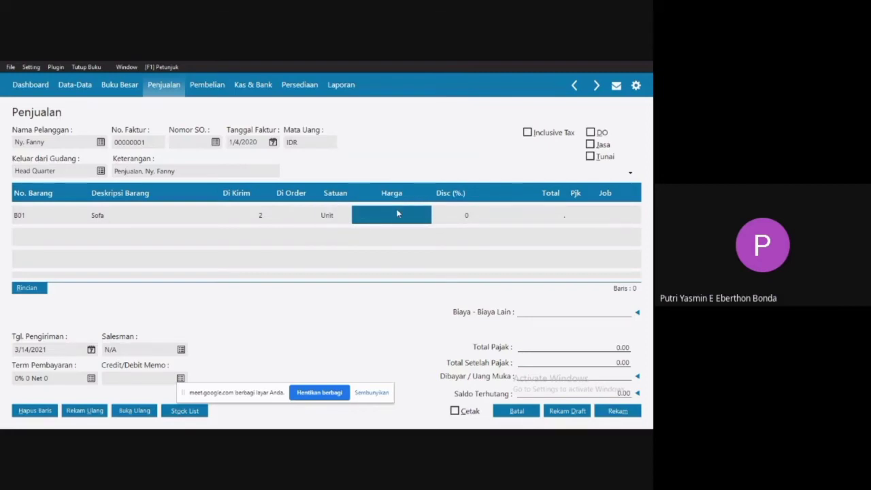
{"action": "left_click", "coordinate": [397, 212]}
{"action": "type", "text": "4000"}
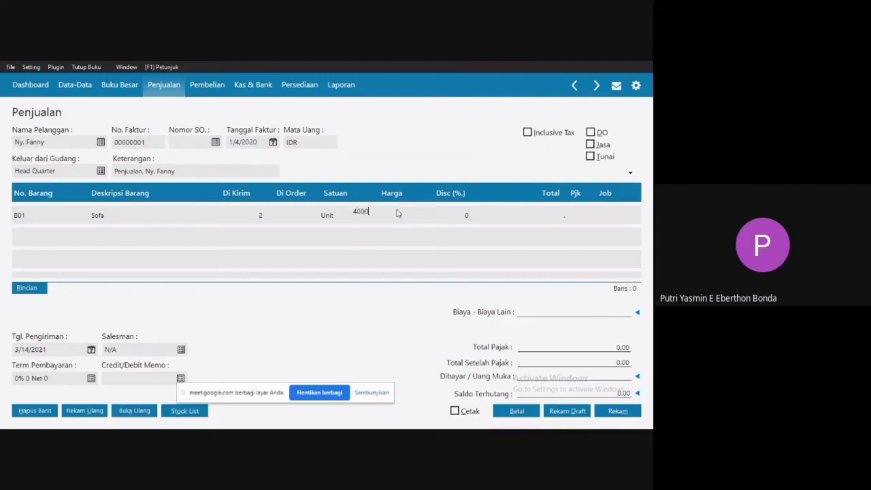
{"action": "type", "text": "000"}
{"action": "left_click", "coordinate": [398, 241]}
{"action": "type", "text": "40000"}
{"action": "left_click", "coordinate": [457, 218]}
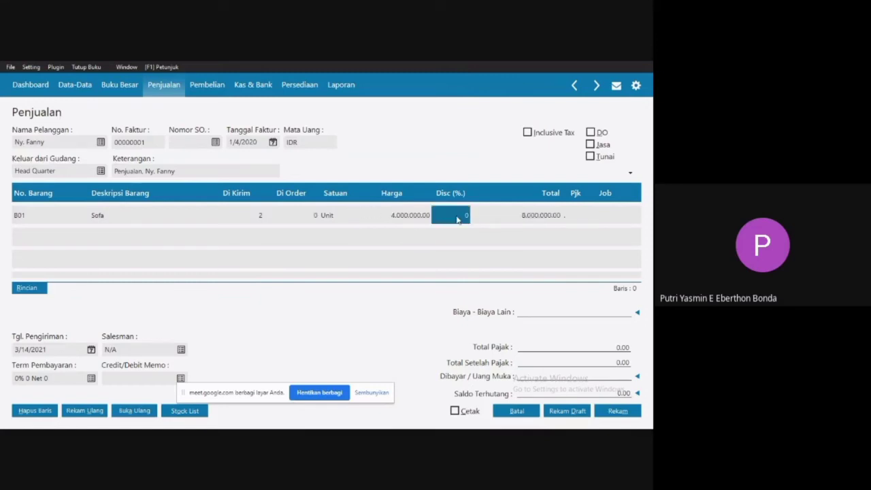
Apply the VAT (Value Added Tax) code to the Sofa line and start a second invoice line.
{"action": "left_click", "coordinate": [577, 215]}
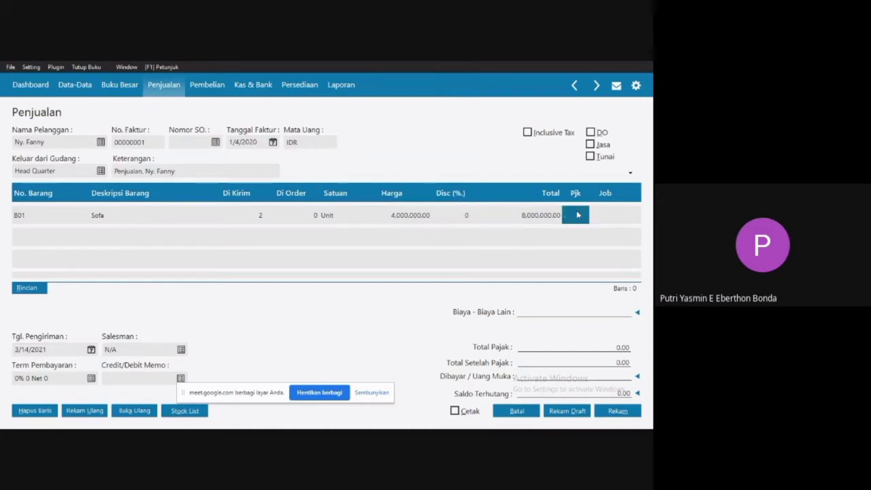
{"action": "left_click", "coordinate": [577, 215]}
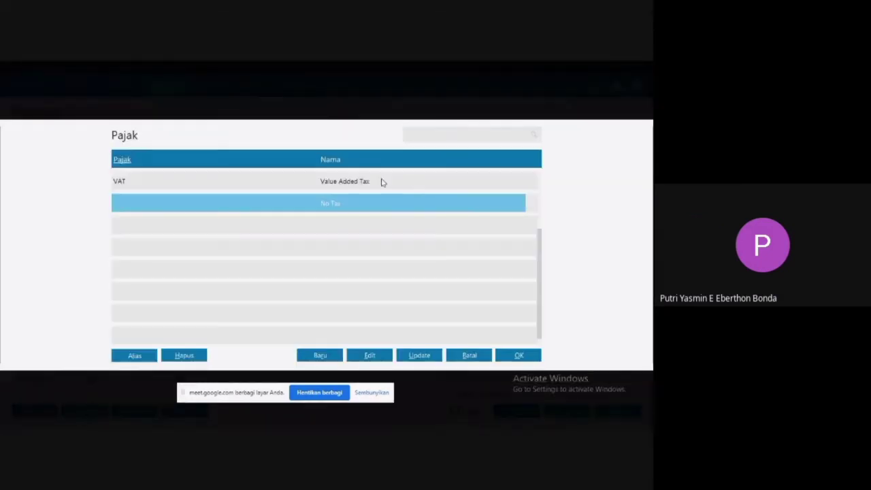
{"action": "left_click", "coordinate": [345, 182]}
{"action": "double_click", "coordinate": [345, 181]}
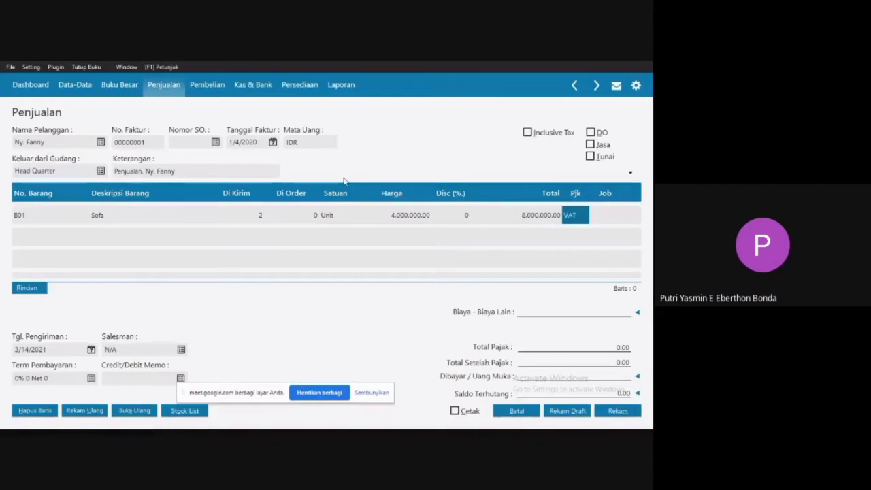
{"action": "left_click", "coordinate": [39, 218]}
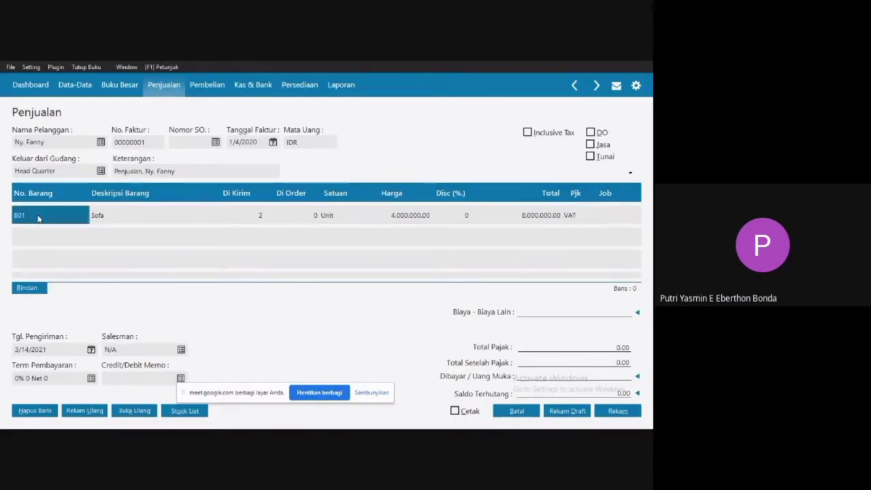
{"action": "key", "text": "Down"}
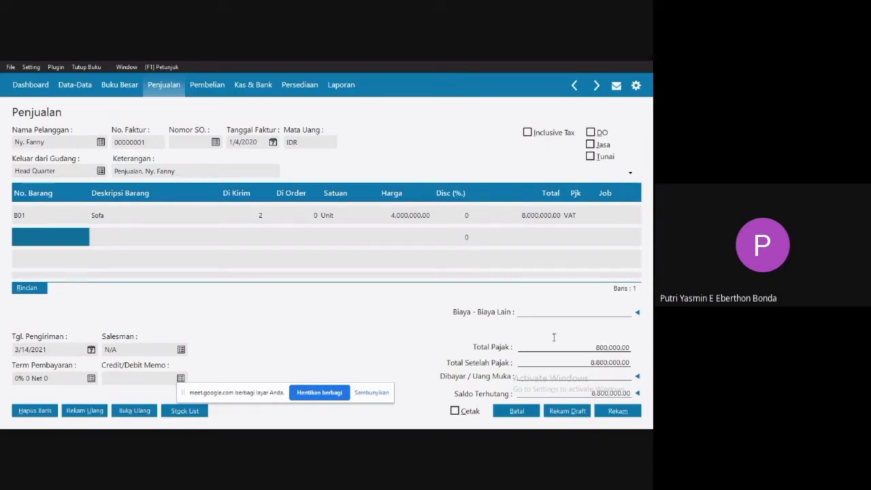
Add item B03 Meja Belajar on the second invoice line with a delivered quantity of 1.
{"action": "double_click", "coordinate": [62, 236]}
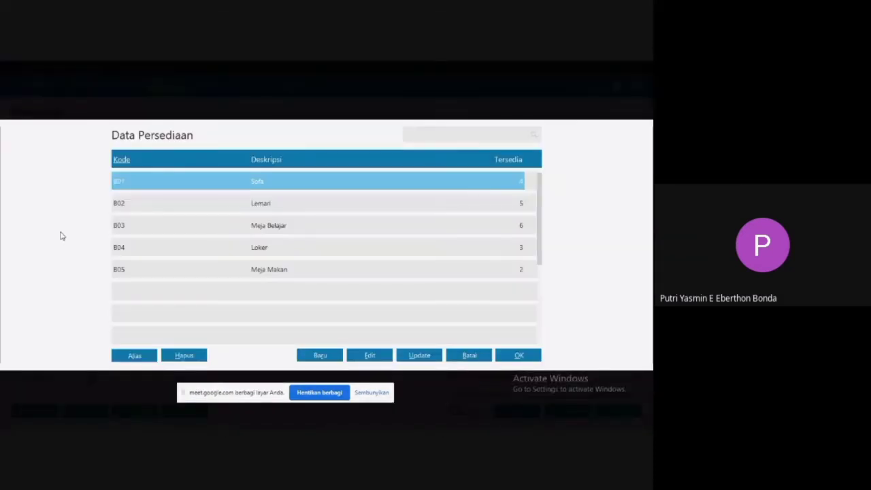
{"action": "double_click", "coordinate": [265, 227]}
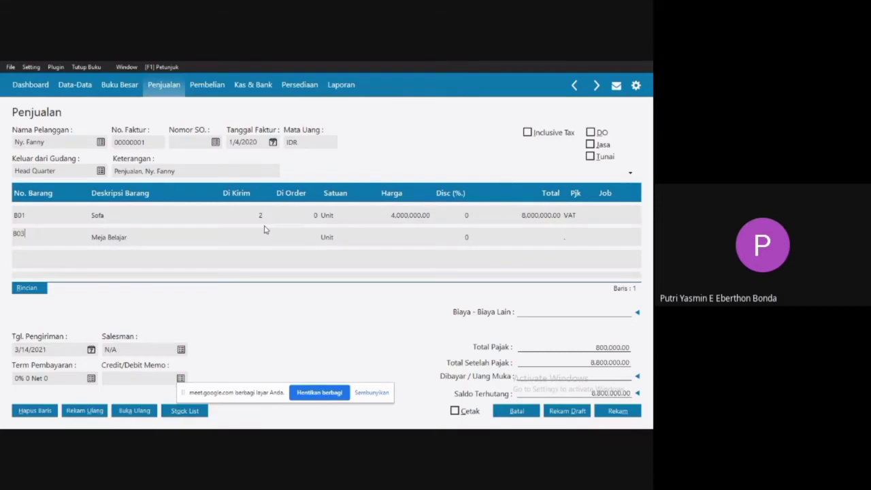
{"action": "left_click", "coordinate": [257, 235]}
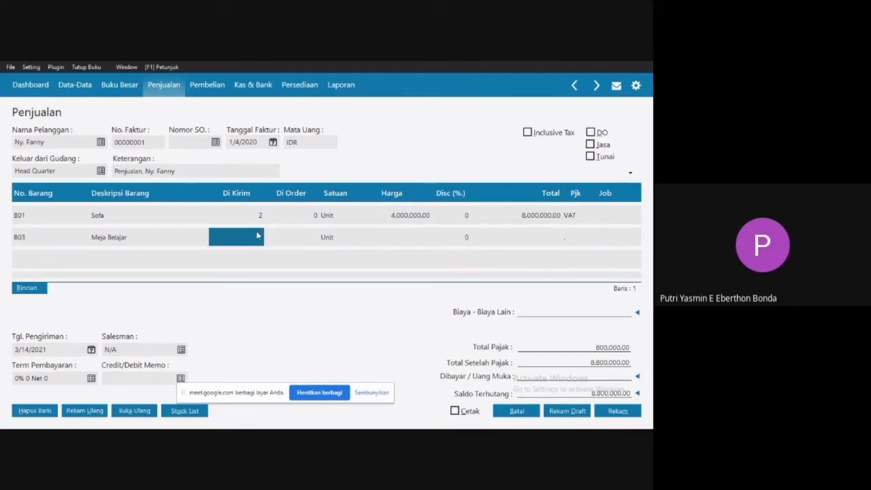
{"action": "type", "text": "1"}
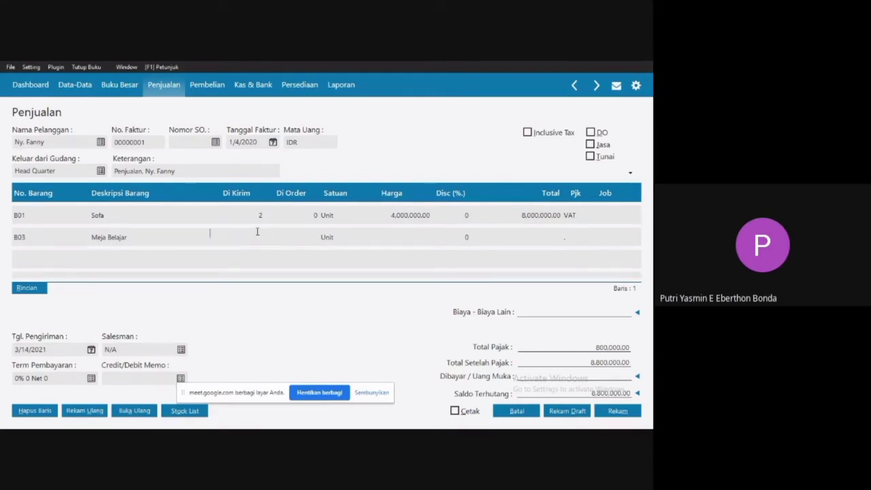
{"action": "left_click", "coordinate": [317, 235]}
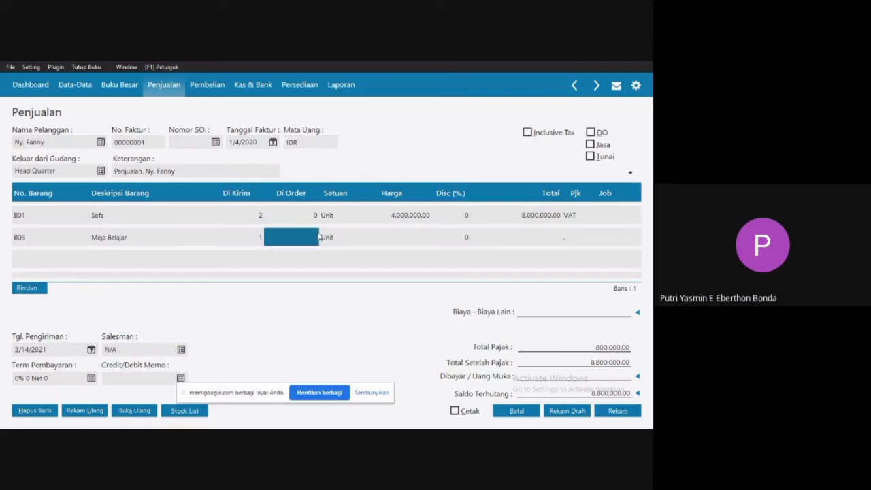
Set the unit price (Harga) of the Meja Belajar line to 1,500,000.
{"action": "left_click", "coordinate": [400, 236]}
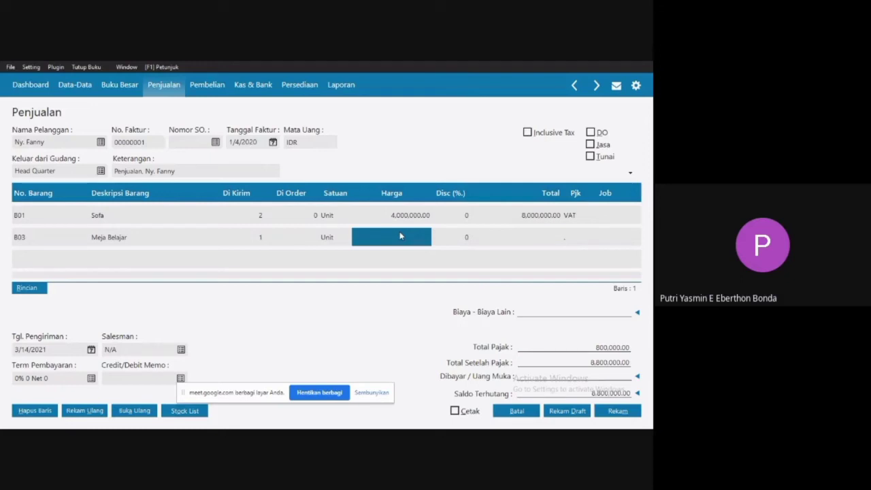
{"action": "type", "text": "500"}
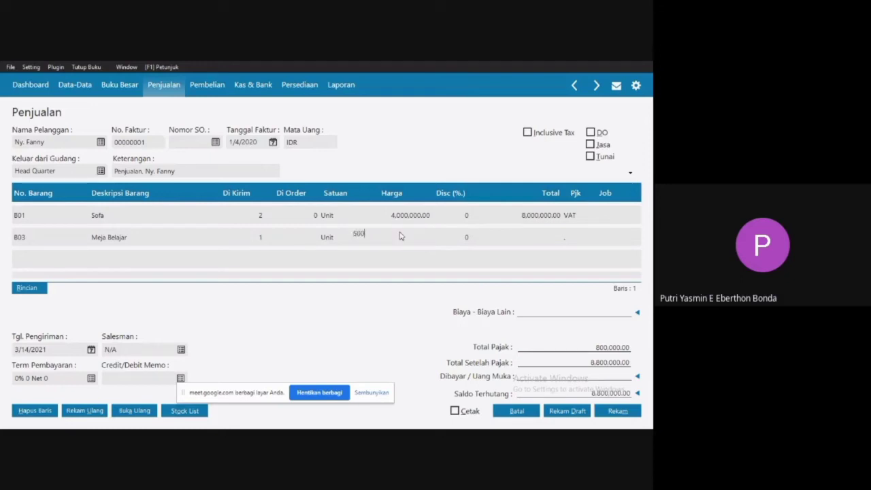
{"action": "key", "text": "BackSpace"}
{"action": "key", "text": "BackSpace"}
{"action": "key", "text": "BackSpace"}
{"action": "type", "text": "1500"}
{"action": "left_click", "coordinate": [490, 239]}
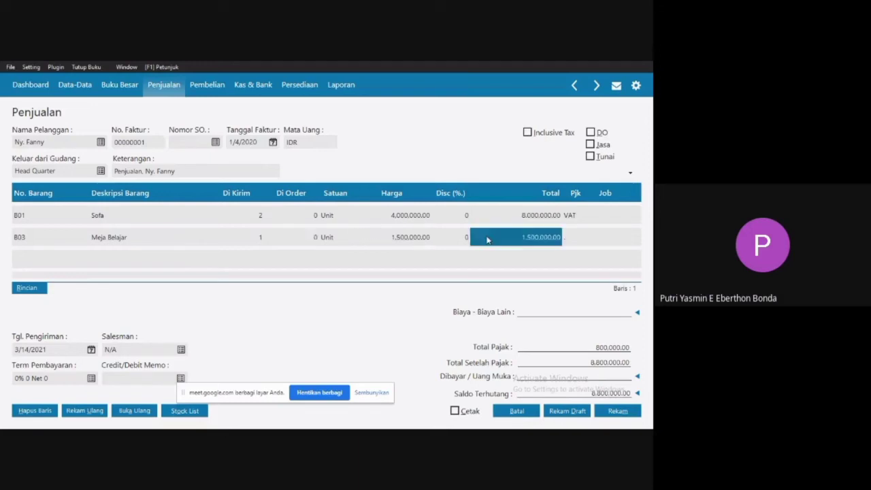
Apply the VAT tax code to the Meja Belajar line and commit the line.
{"action": "double_click", "coordinate": [576, 238]}
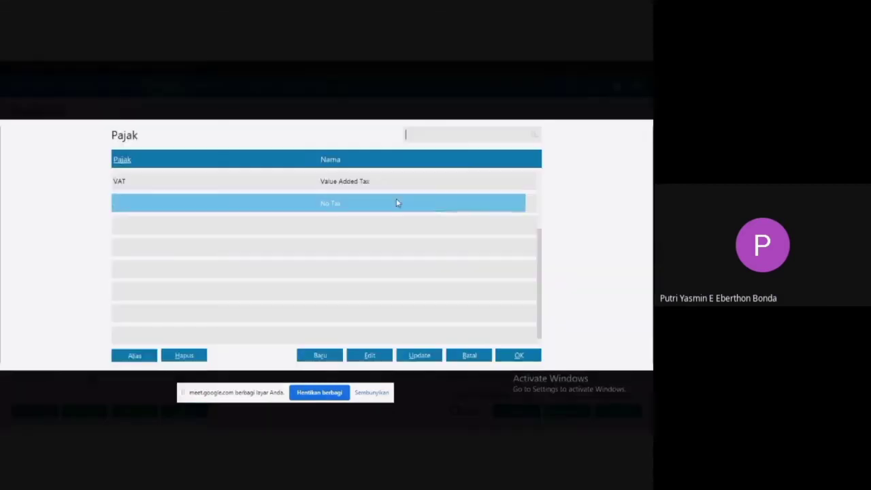
{"action": "left_click", "coordinate": [362, 183]}
{"action": "double_click", "coordinate": [363, 184]}
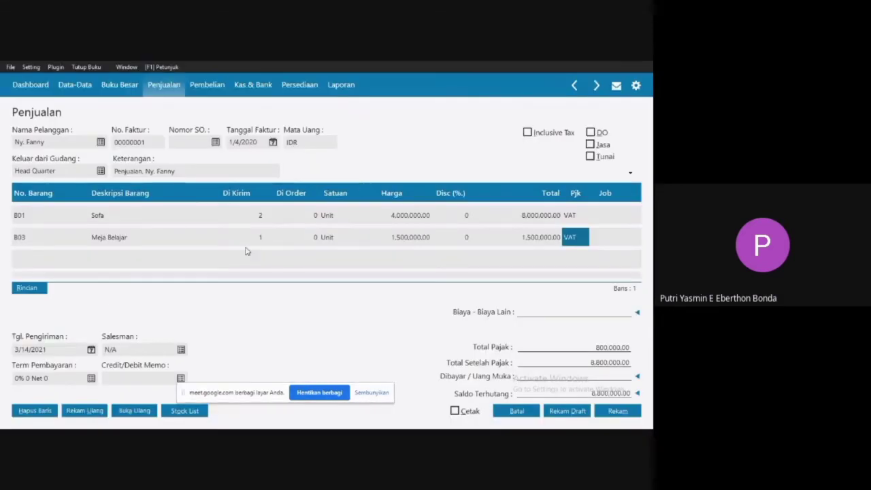
{"action": "left_click", "coordinate": [114, 239]}
{"action": "key", "text": "Return"}
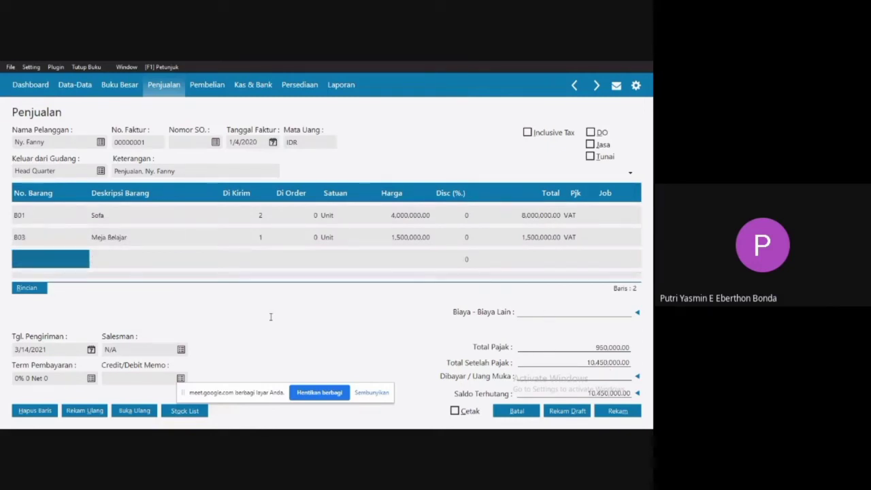
Set the invoice's delivery date (Tgl. Pengiriman) to 1/5/2020.
{"action": "left_click", "coordinate": [92, 350]}
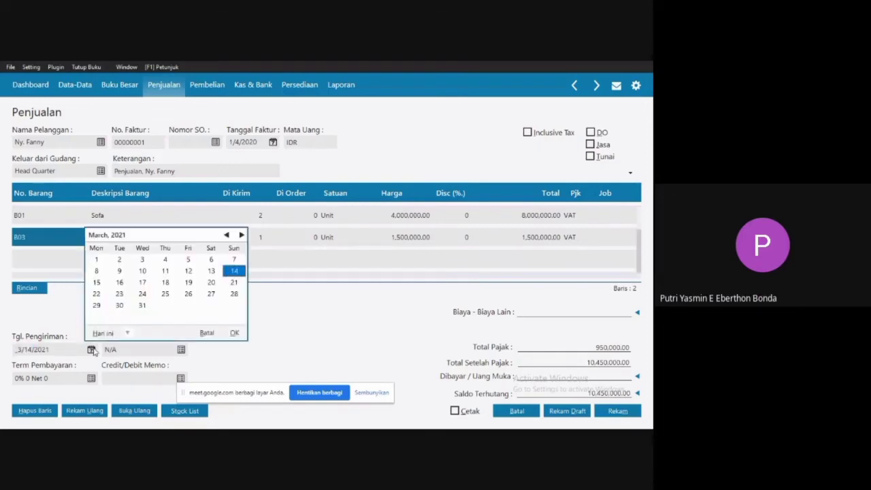
{"action": "left_click", "coordinate": [126, 333]}
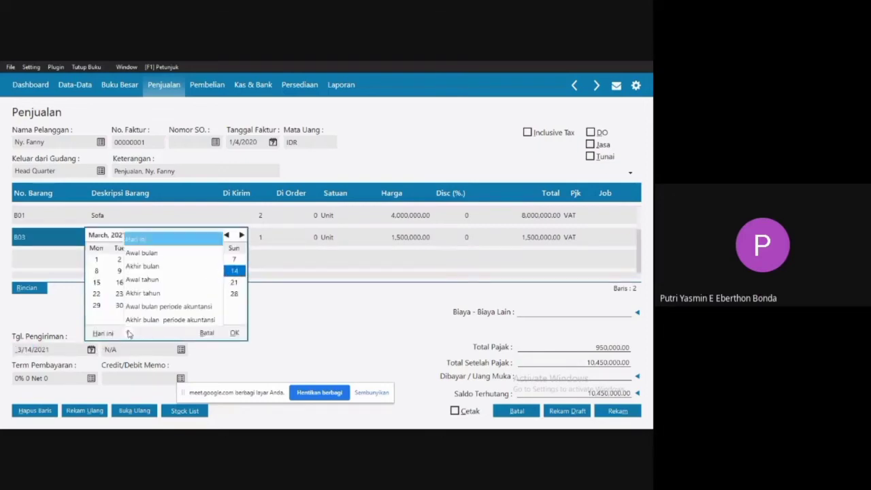
{"action": "left_click", "coordinate": [154, 312]}
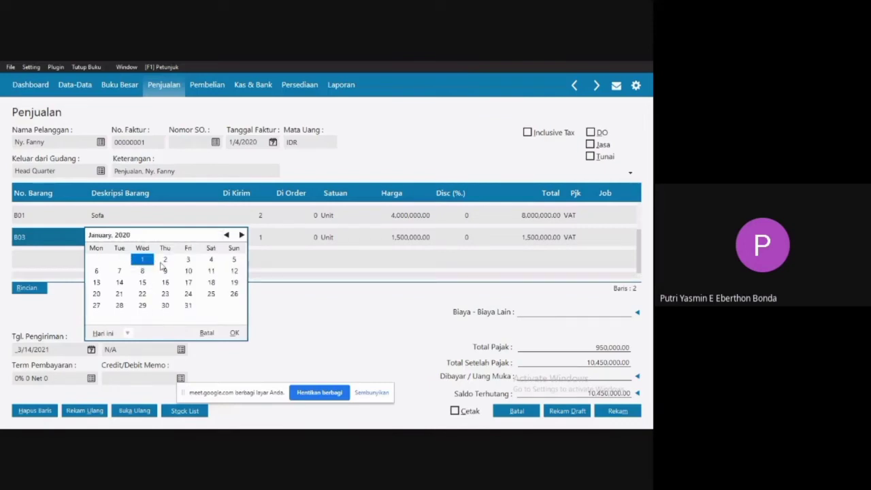
{"action": "double_click", "coordinate": [210, 261]}
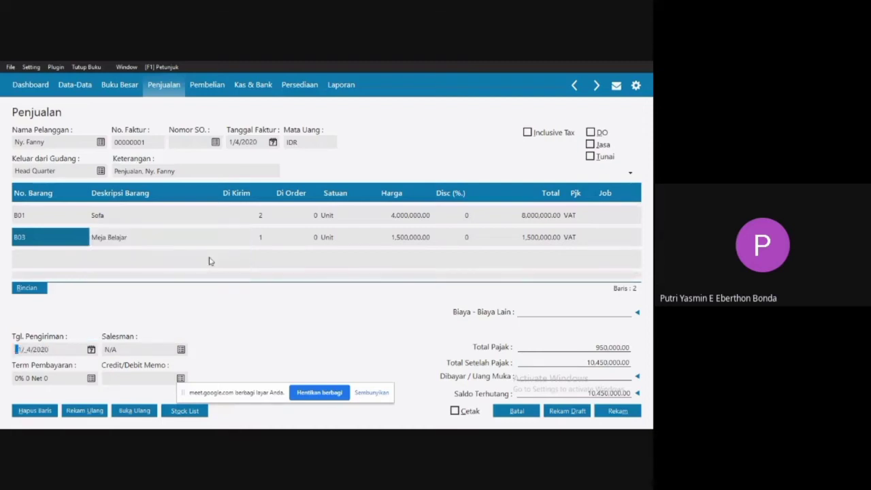
{"action": "left_click", "coordinate": [91, 351]}
{"action": "key", "text": "Right"}
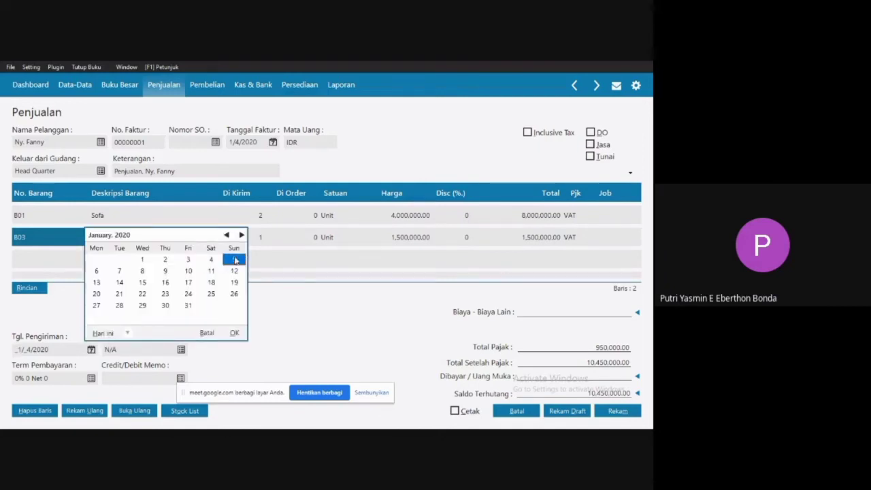
{"action": "key", "text": "Return"}
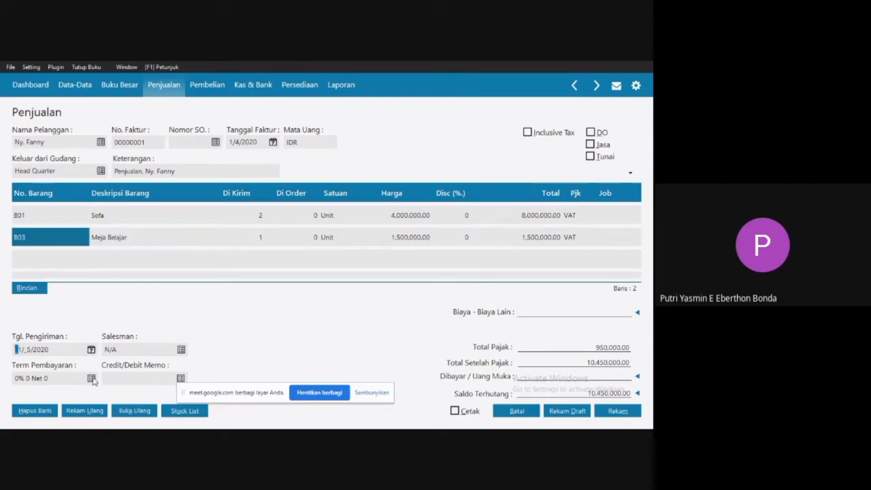
{"action": "key", "text": "Tab"}
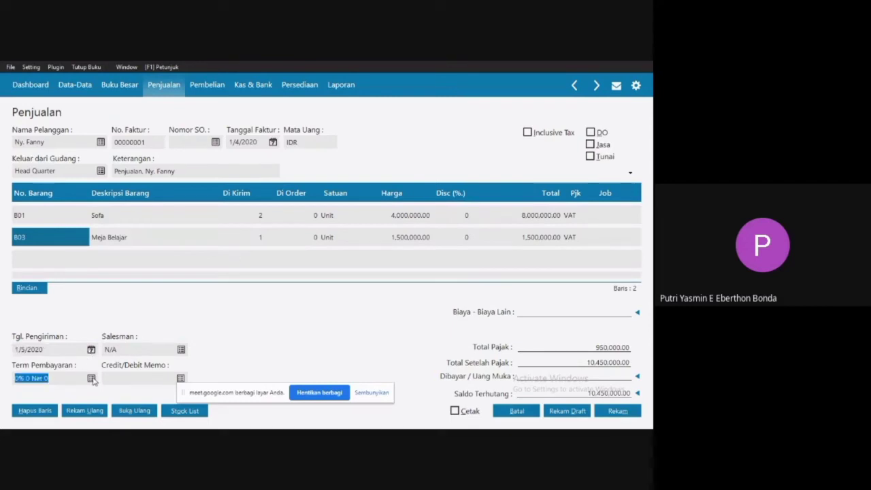
Open the invoice's payment terms and switch to the Word document to check the Termin on the source sales invoice.
{"action": "left_click", "coordinate": [91, 379]}
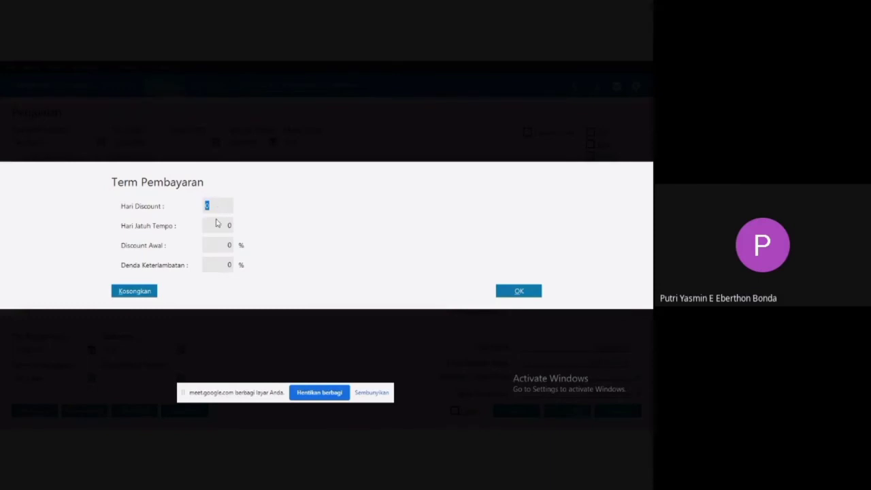
{"action": "key", "text": "super"}
{"action": "left_click", "coordinate": [464, 422]}
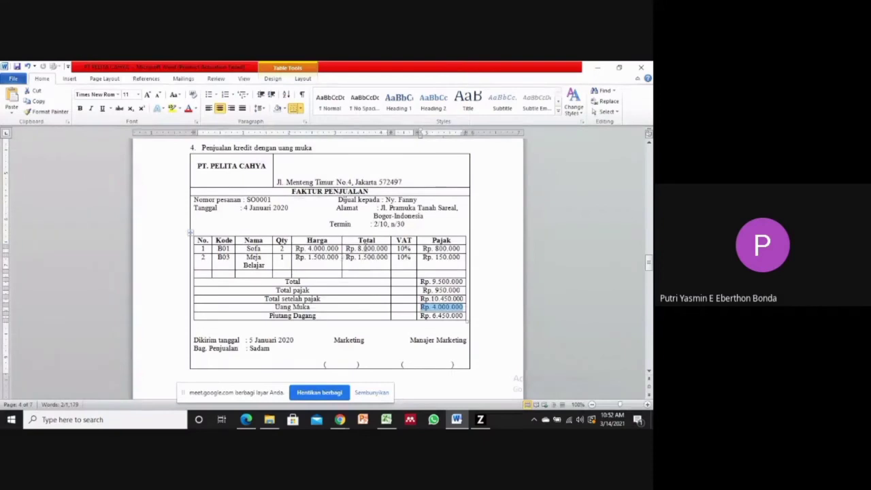
{"action": "left_click_drag", "start_coordinate": [375, 225], "coordinate": [406, 225]}
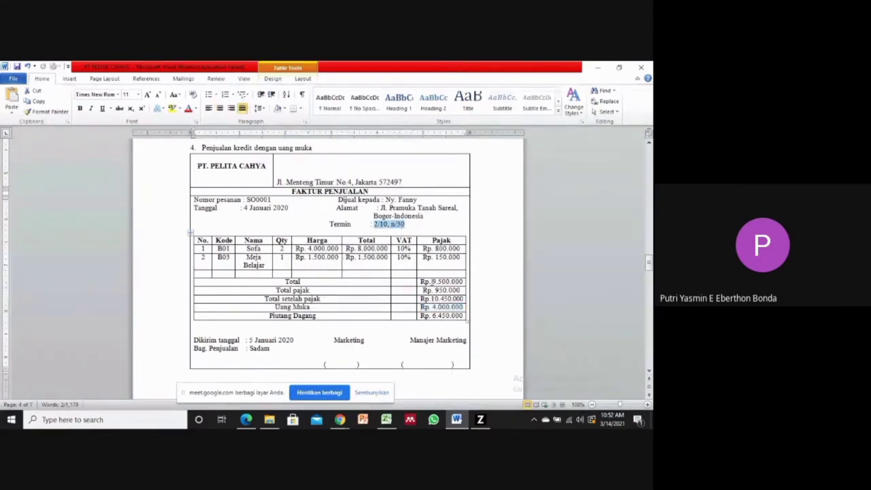
Back in Zahir, set the payment terms to 10 discount days, 30 due days and a 2% early discount.
{"action": "left_click", "coordinate": [480, 420]}
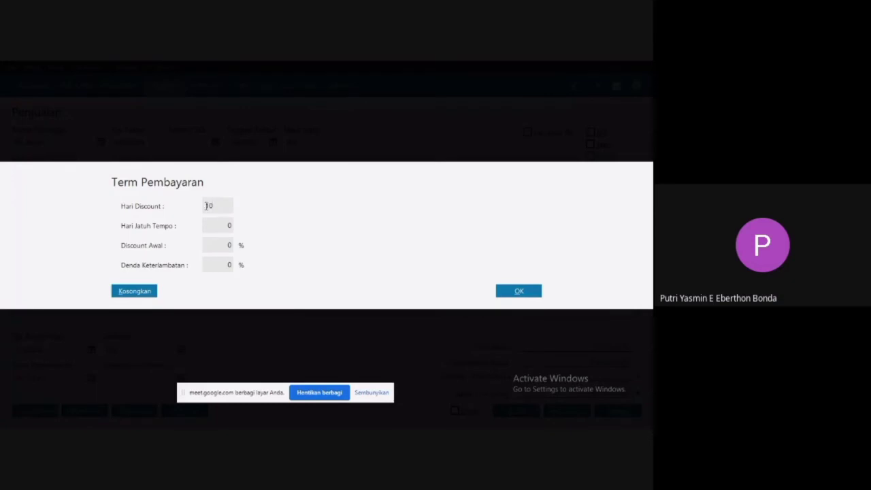
{"action": "left_click", "coordinate": [223, 227]}
{"action": "type", "text": "30"}
{"action": "left_click", "coordinate": [224, 244]}
{"action": "type", "text": "2"}
{"action": "left_click", "coordinate": [512, 294]}
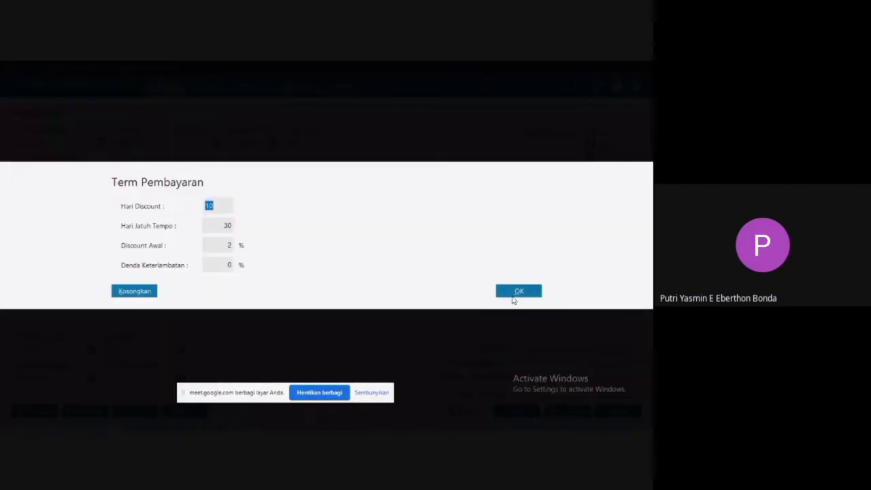
{"action": "left_click", "coordinate": [515, 293]}
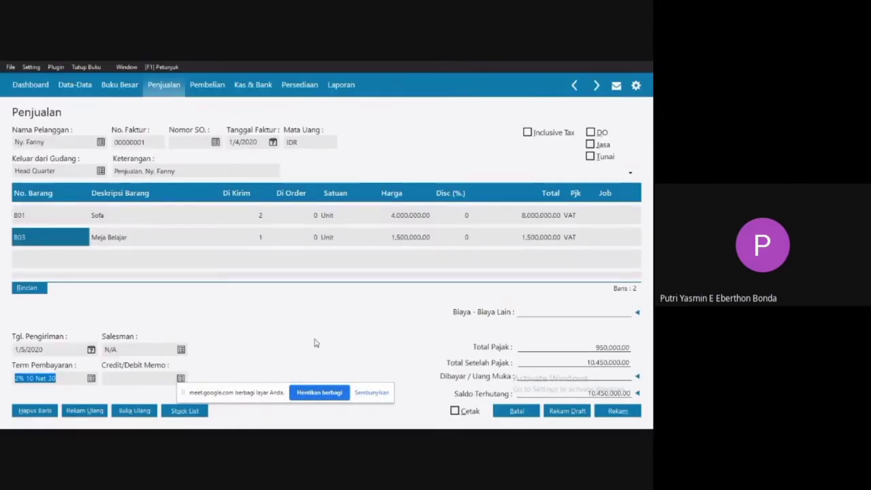
Assign employee EMPL-3 as the salesman of the invoice.
{"action": "key", "text": "Tab"}
{"action": "left_click", "coordinate": [180, 349]}
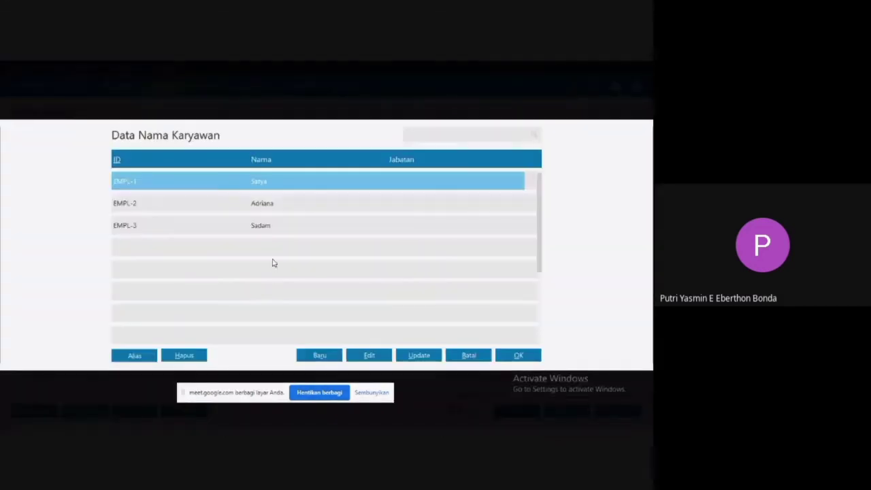
{"action": "left_click", "coordinate": [265, 229]}
{"action": "double_click", "coordinate": [265, 228]}
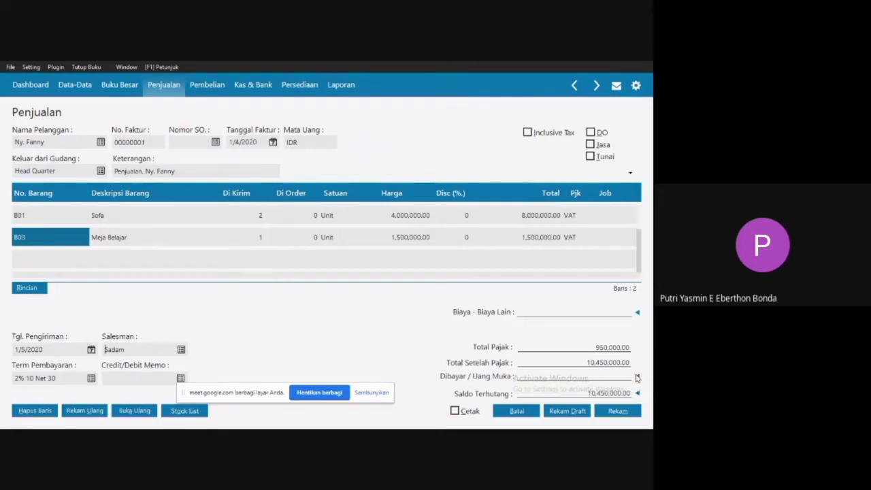
Apply the customer's 4,000,000 down payment to the sales invoice and record the invoice.
{"action": "left_click", "coordinate": [638, 378]}
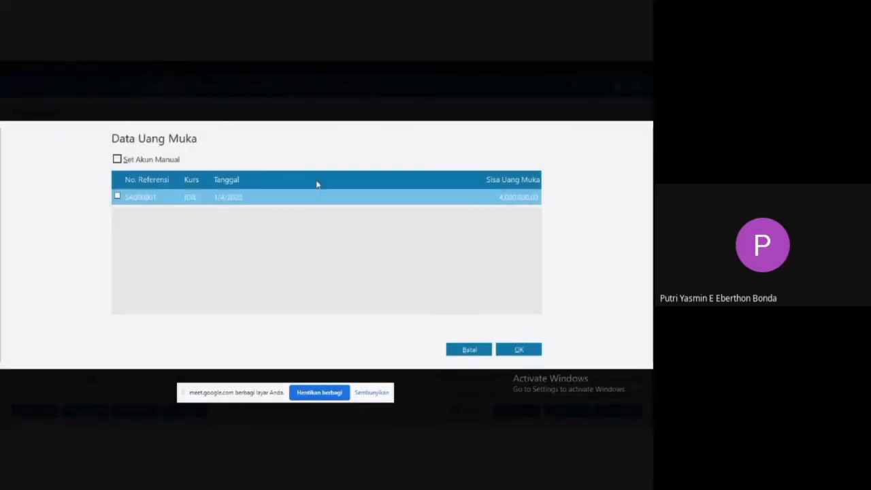
{"action": "left_click", "coordinate": [119, 197]}
{"action": "left_click", "coordinate": [511, 350]}
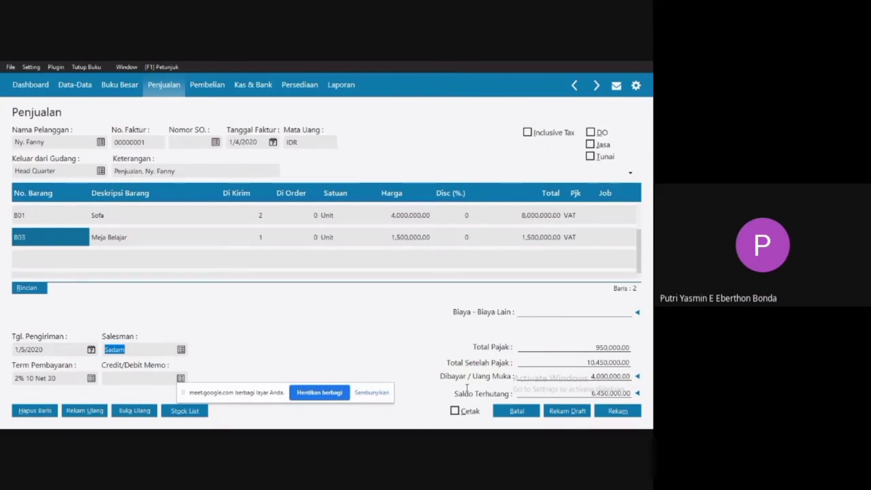
{"action": "left_click", "coordinate": [620, 413]}
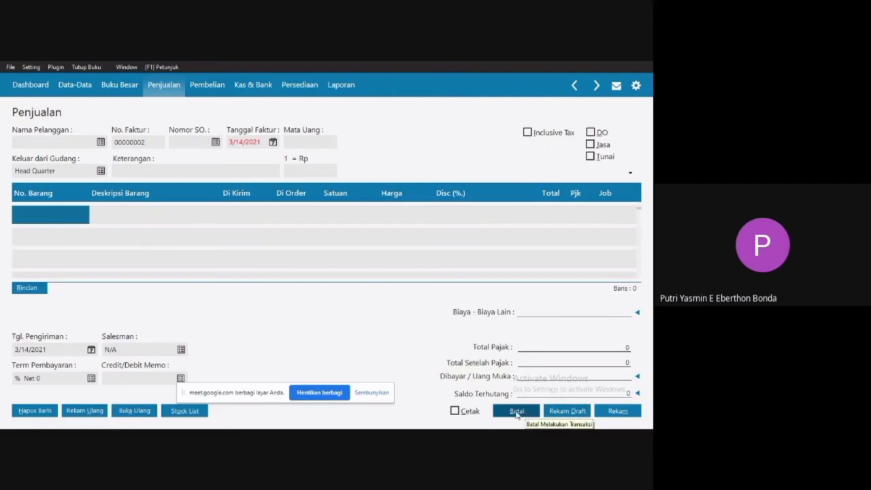
{"action": "left_click", "coordinate": [517, 412]}
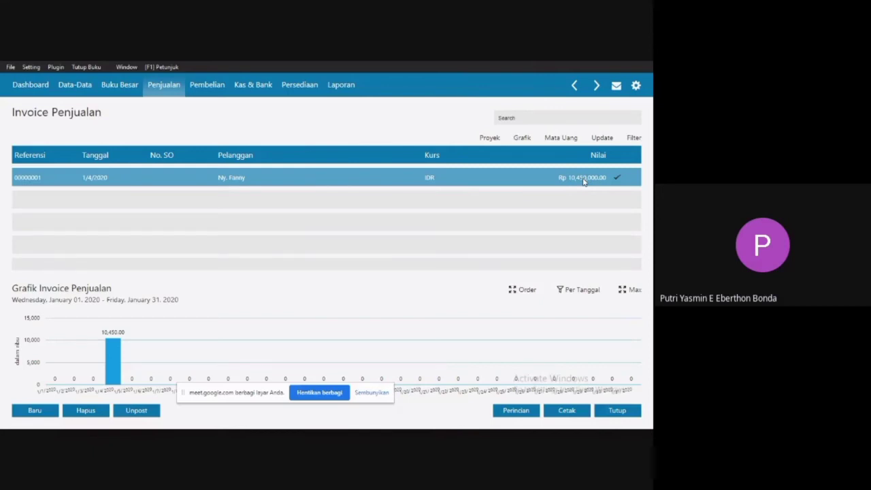
{"action": "left_click", "coordinate": [613, 410]}
Switch to the Word document and check the supplier and date of transaction 5, the credit purchase with delivery cost.
{"action": "key", "text": "super"}
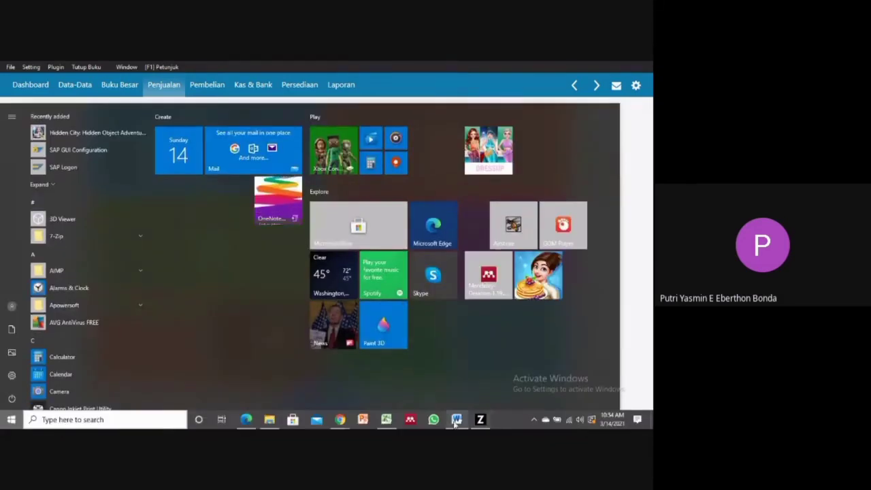
{"action": "left_click", "coordinate": [456, 419]}
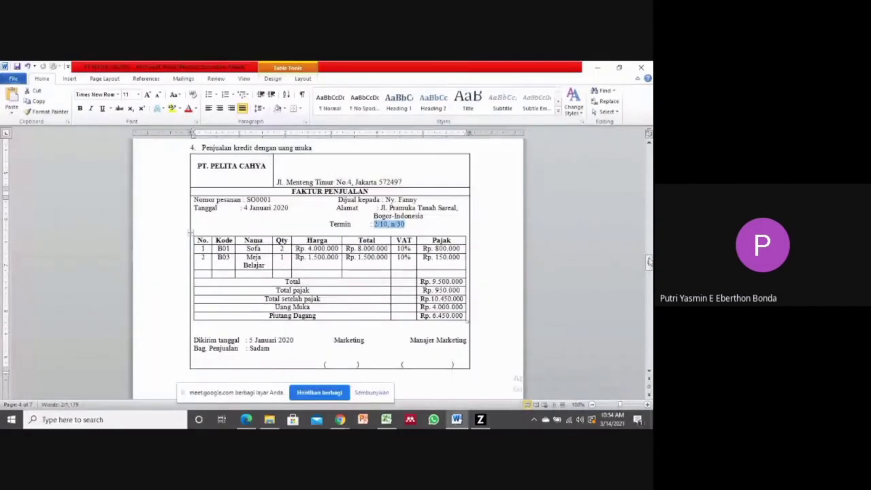
{"action": "left_click_drag", "start_coordinate": [649, 263], "coordinate": [648, 279]}
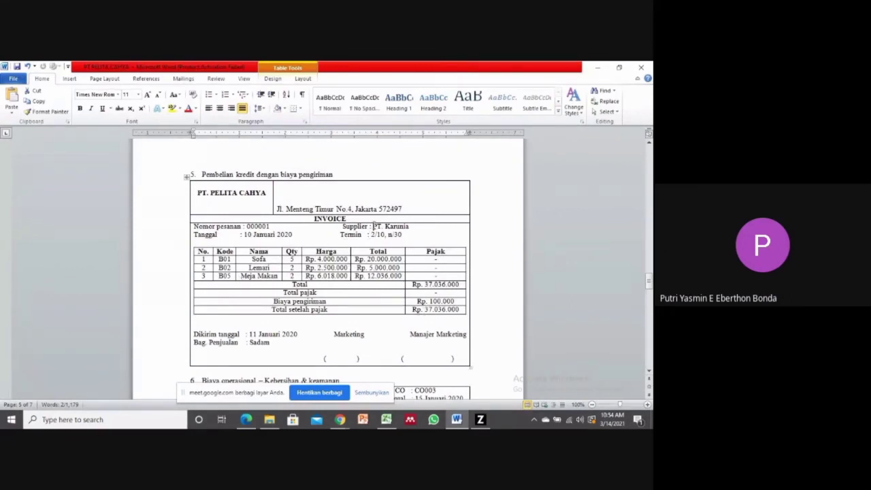
{"action": "left_click_drag", "start_coordinate": [373, 226], "coordinate": [399, 229]}
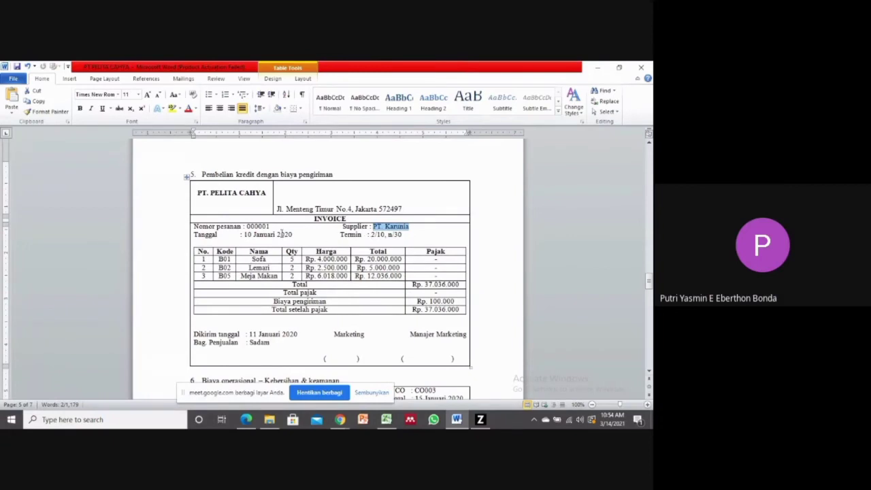
{"action": "left_click_drag", "start_coordinate": [245, 234], "coordinate": [339, 235]}
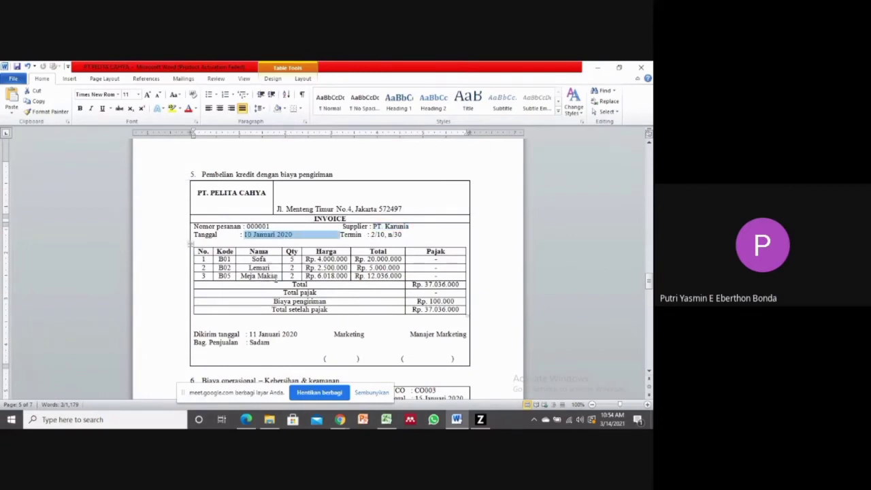
Back in Zahir, create a new purchase invoice with PT. Karunia as the supplier.
{"action": "left_click", "coordinate": [480, 419]}
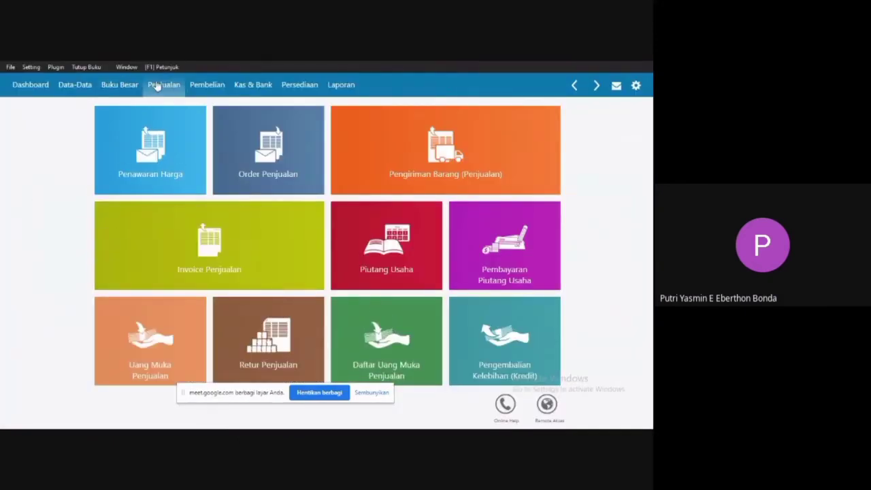
{"action": "left_click", "coordinate": [198, 87]}
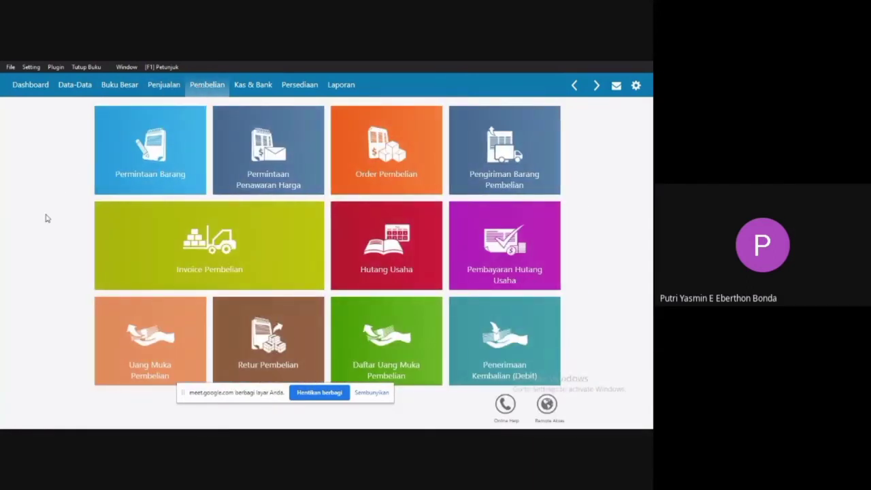
{"action": "mouse_move", "coordinate": [233, 253]}
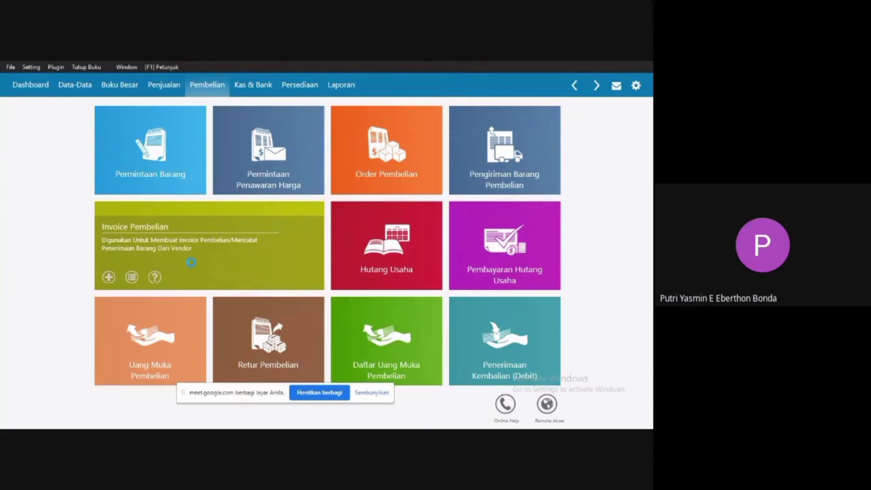
{"action": "left_click", "coordinate": [192, 267]}
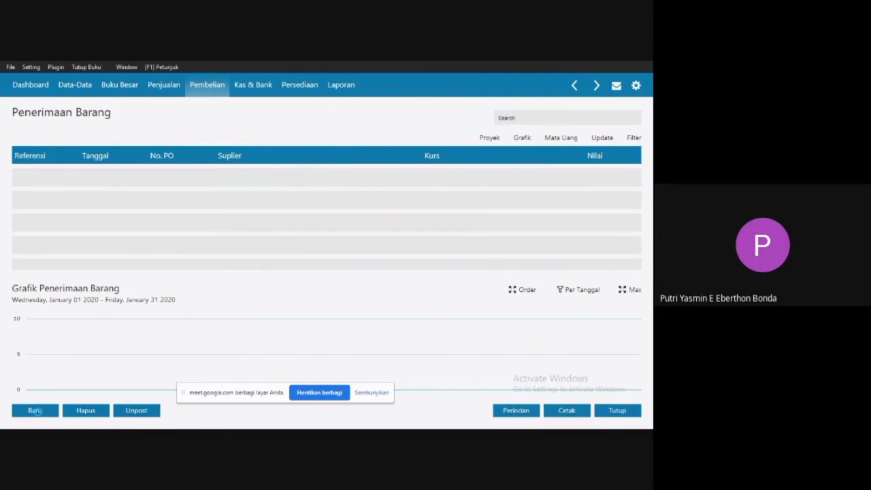
{"action": "left_click", "coordinate": [35, 410]}
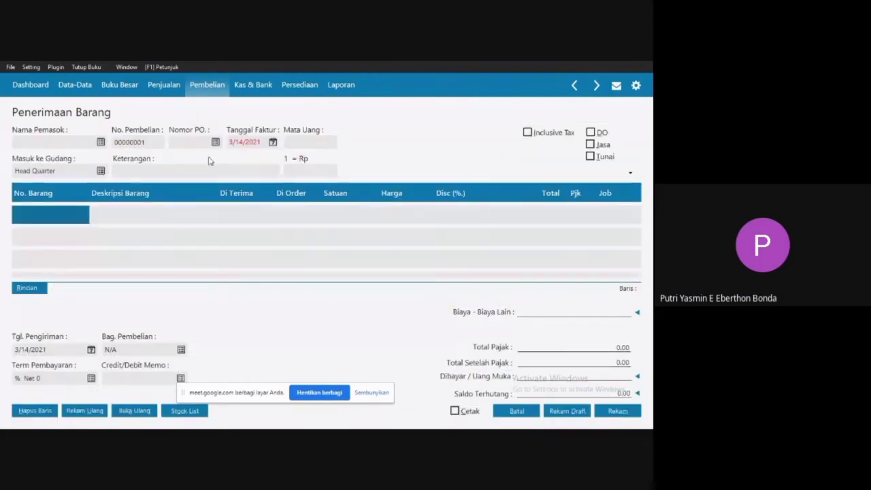
{"action": "left_click", "coordinate": [101, 142]}
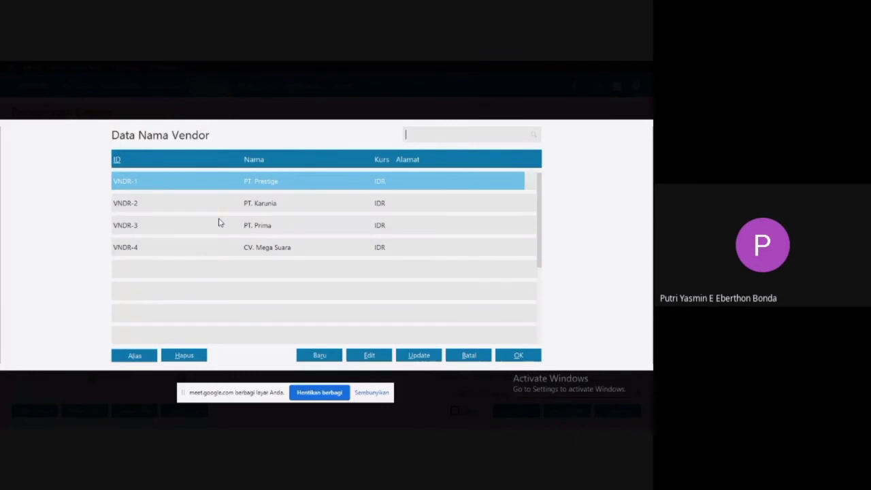
{"action": "double_click", "coordinate": [272, 204]}
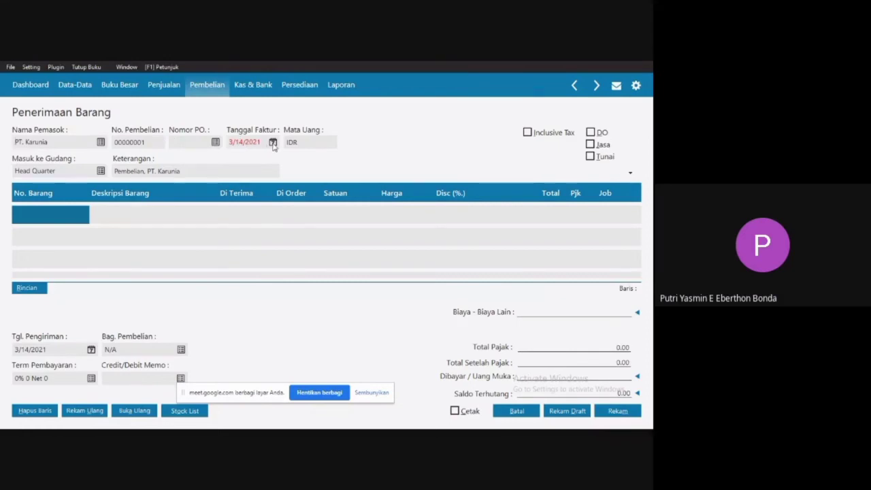
Set the purchase invoice's date (Tanggal Faktur) to 1/10/2020.
{"action": "left_click", "coordinate": [274, 145]}
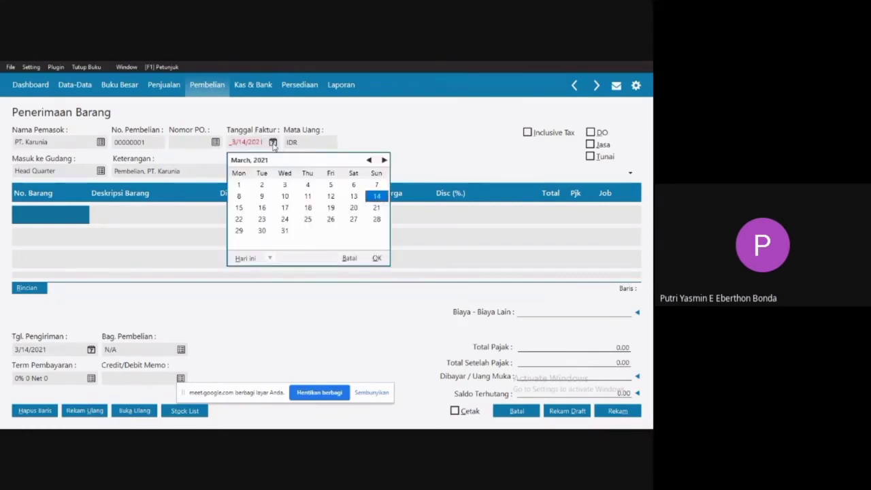
{"action": "left_click", "coordinate": [270, 259]}
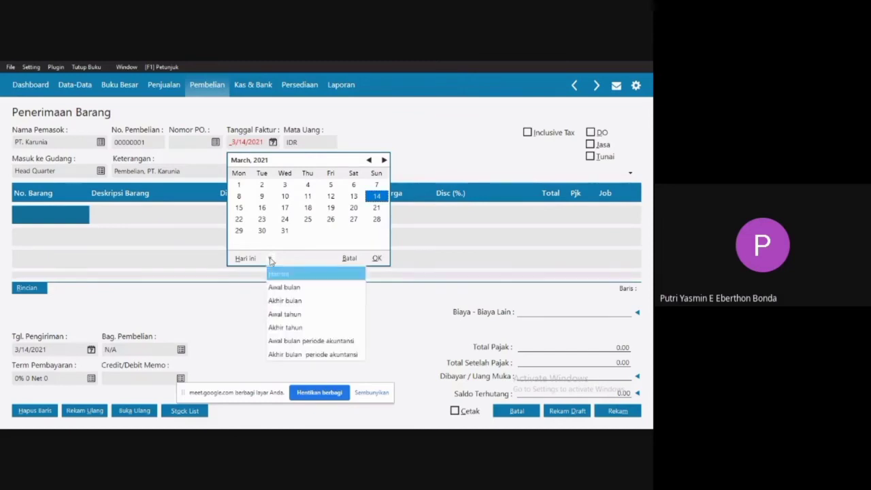
{"action": "left_click", "coordinate": [277, 342]}
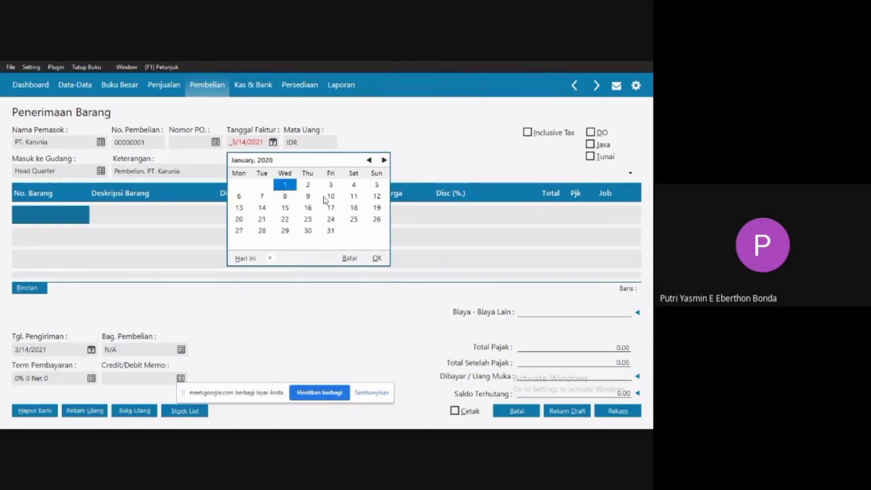
{"action": "double_click", "coordinate": [333, 198]}
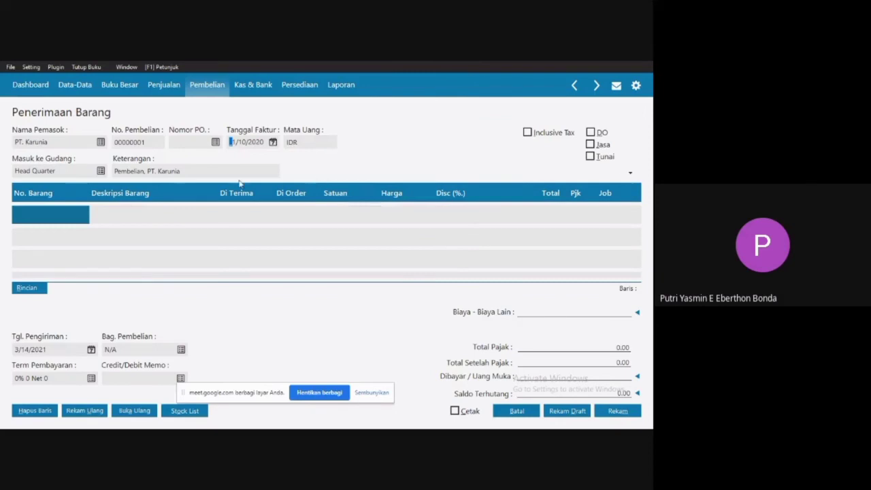
Add item B01 (Sofa) as the first line of the purchase invoice with a received quantity of 5.
{"action": "left_click", "coordinate": [53, 214]}
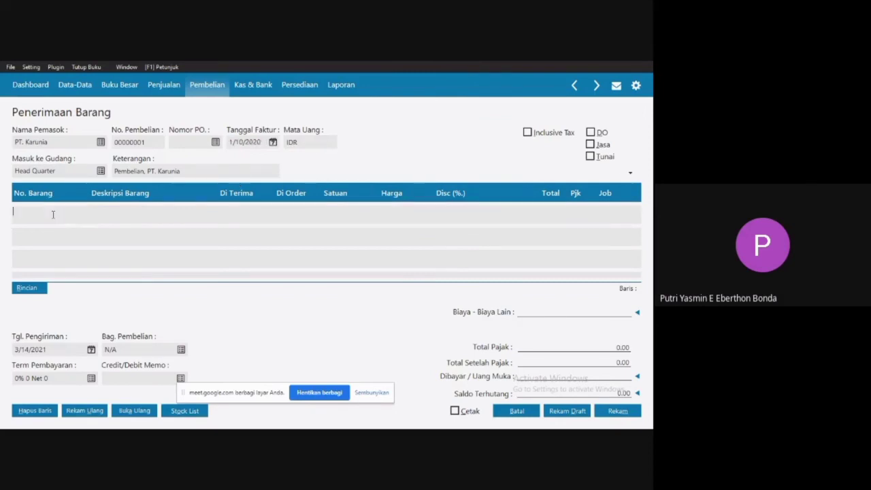
{"action": "double_click", "coordinate": [53, 215]}
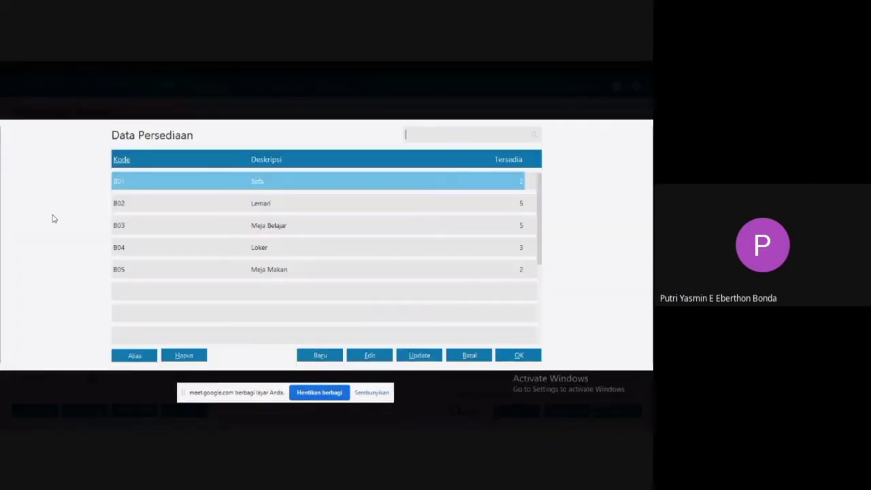
{"action": "double_click", "coordinate": [303, 181]}
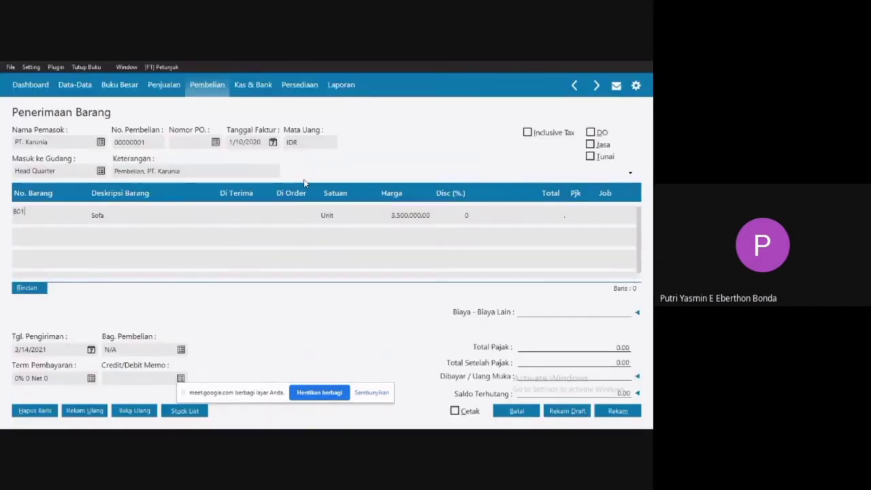
{"action": "left_click", "coordinate": [267, 220]}
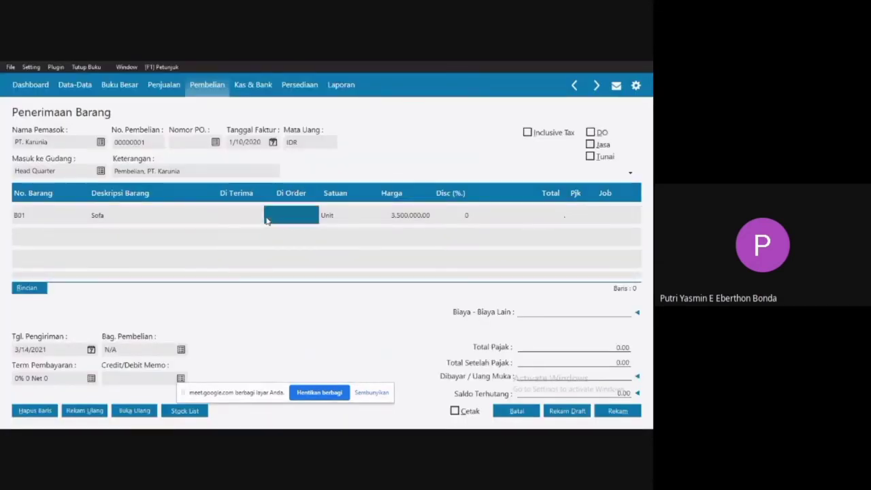
{"action": "left_click", "coordinate": [266, 217]}
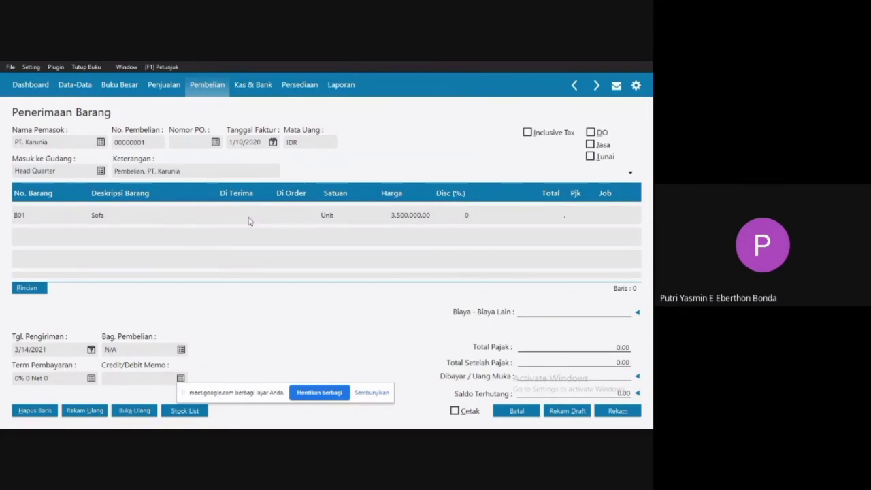
{"action": "left_click", "coordinate": [243, 214]}
{"action": "type", "text": "5"}
{"action": "key", "text": "Tab"}
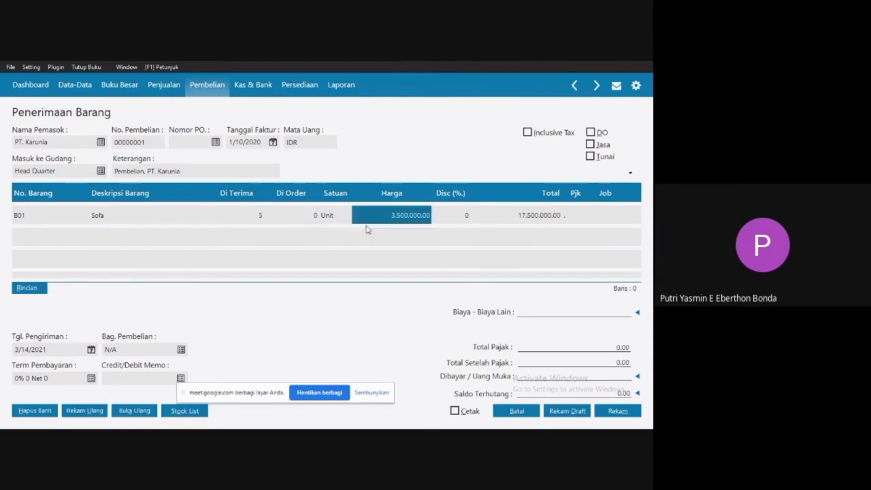
Set the Sofa line's unit price to 4,000,000 and start a new item line below it.
{"action": "double_click", "coordinate": [415, 218]}
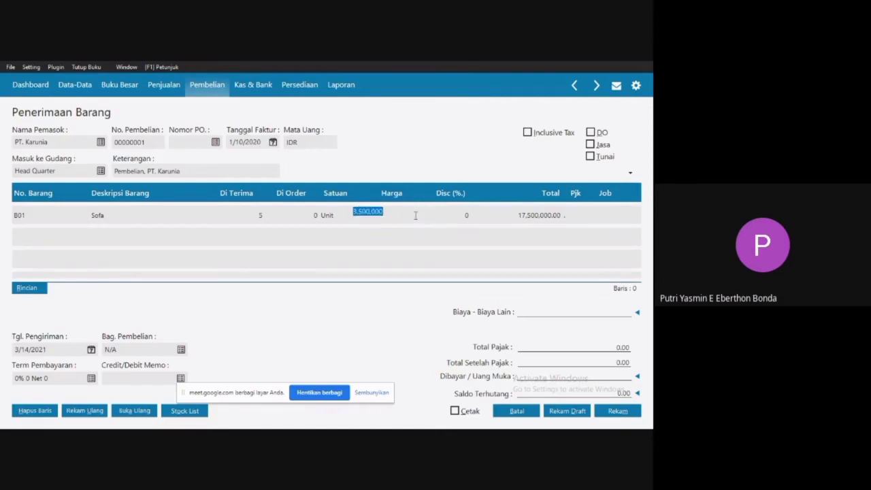
{"action": "type", "text": "4000000"}
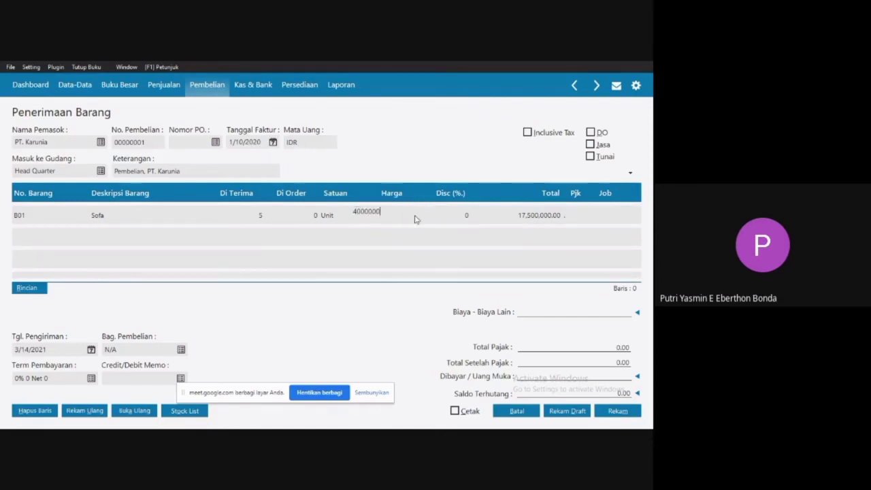
{"action": "left_click", "coordinate": [525, 216]}
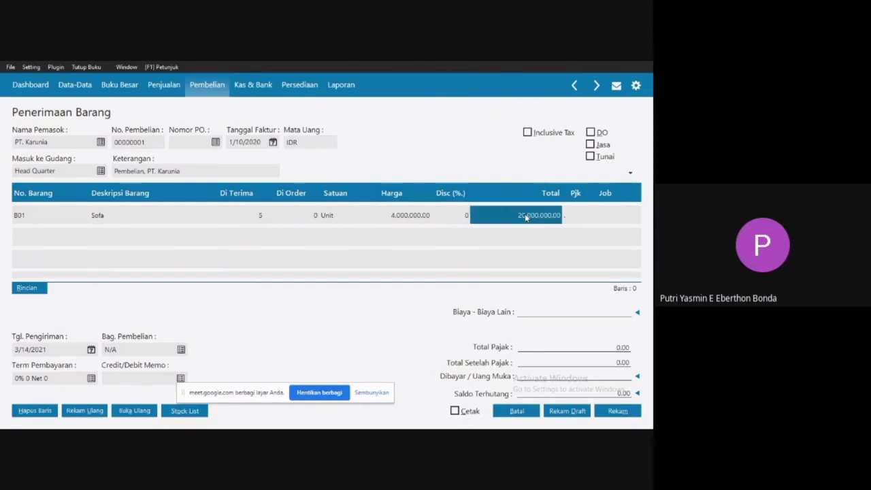
{"action": "left_click", "coordinate": [592, 221]}
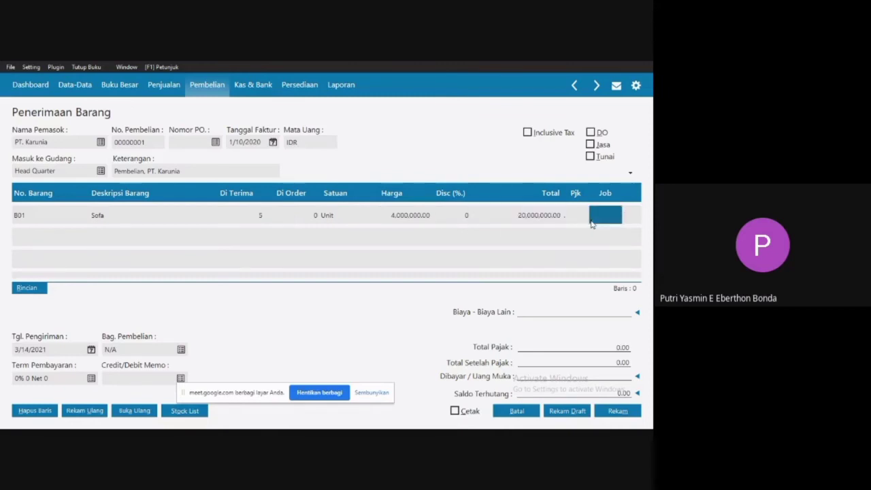
{"action": "key", "text": "Left"}
{"action": "key", "text": "Left"}
{"action": "key", "text": "Left"}
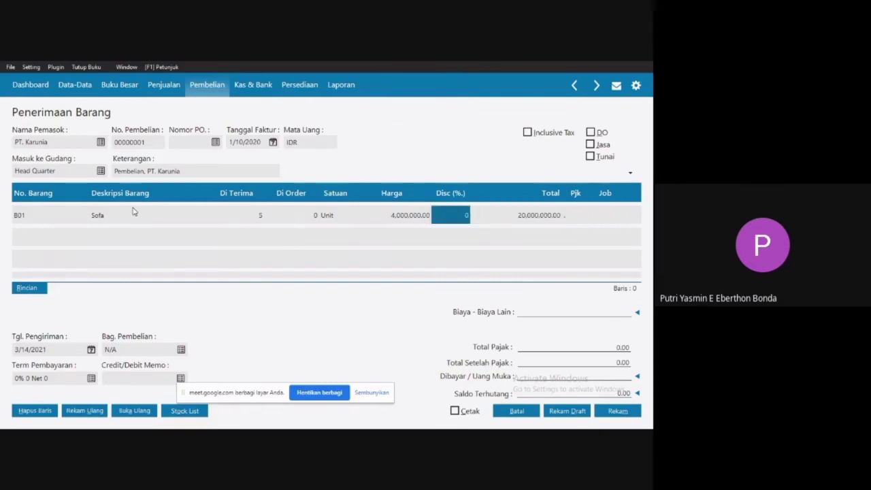
{"action": "key", "text": "Left"}
{"action": "key", "text": "Left"}
{"action": "key", "text": "Left"}
{"action": "key", "text": "Down"}
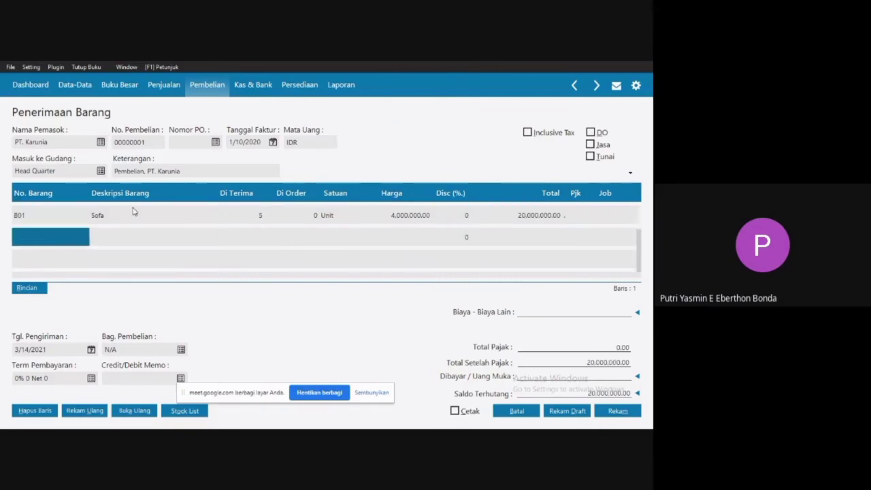
Insert item B02 (Lemari) in the second line of the purchase invoice.
{"action": "double_click", "coordinate": [56, 235]}
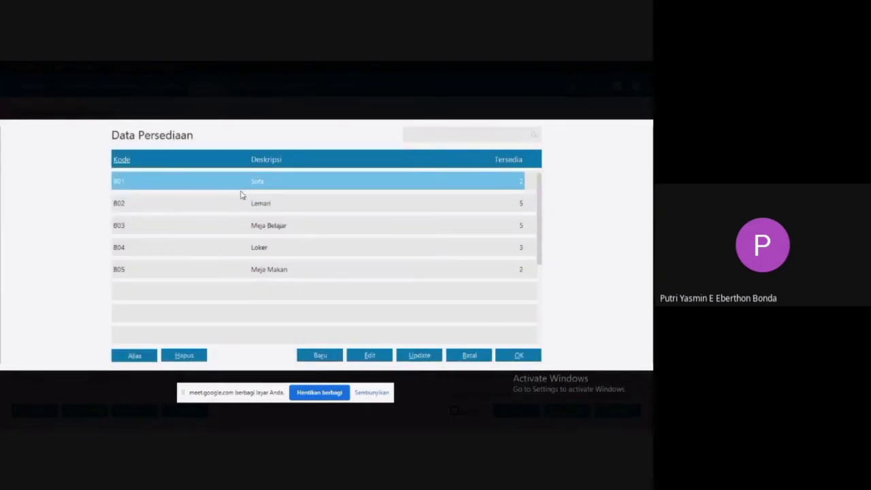
{"action": "left_click", "coordinate": [295, 211]}
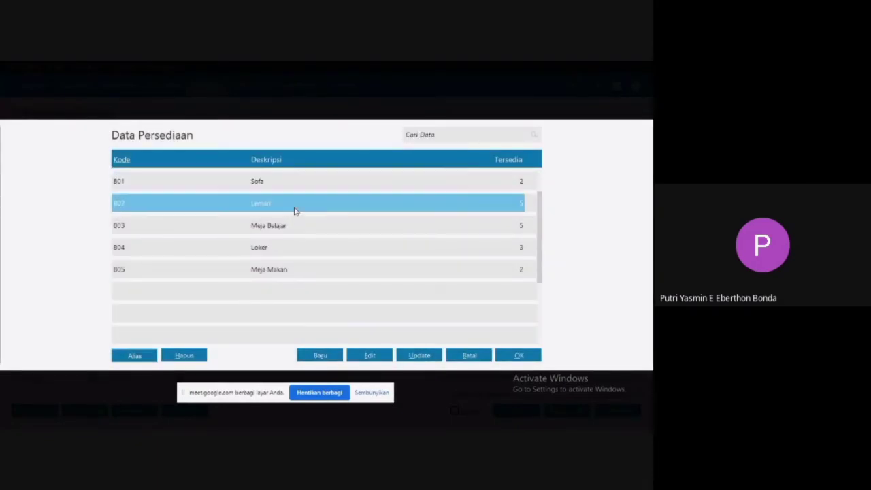
{"action": "double_click", "coordinate": [295, 211]}
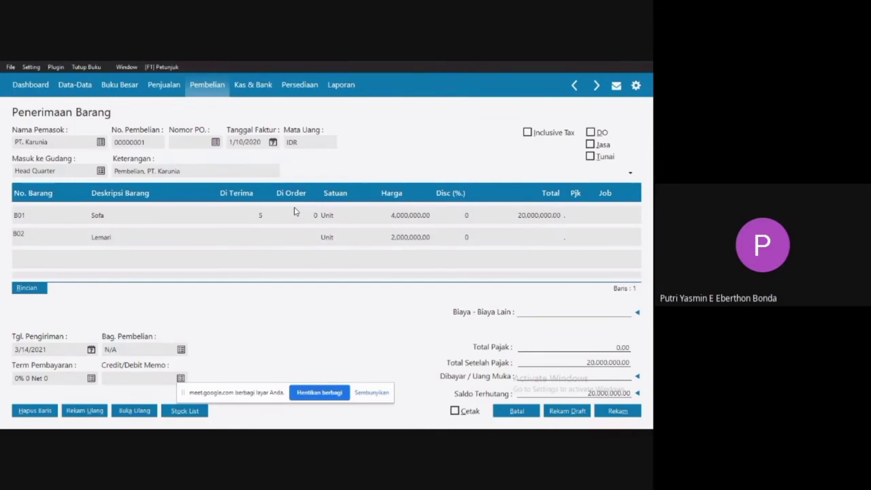
Set the Lemari line's received quantity to 2 and its unit price to 2,500,000.
{"action": "left_click", "coordinate": [250, 235]}
{"action": "left_click", "coordinate": [252, 233]}
{"action": "type", "text": "2"}
{"action": "left_click", "coordinate": [417, 242]}
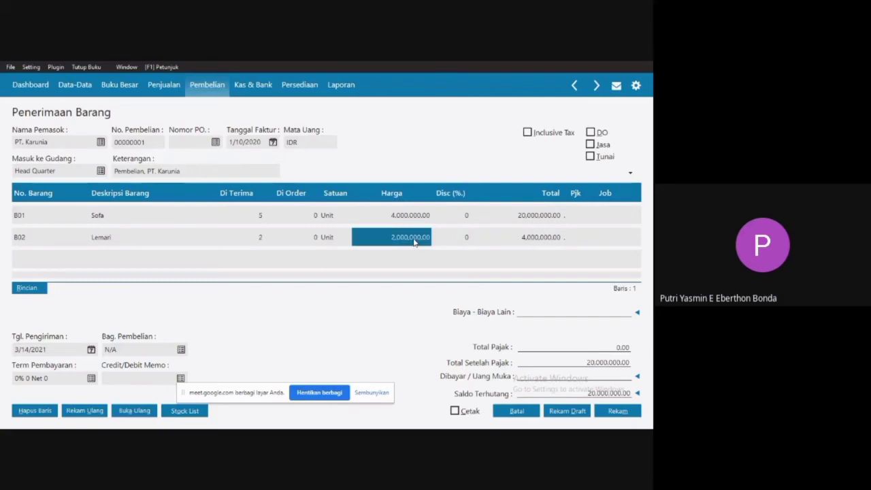
{"action": "left_click", "coordinate": [410, 240]}
{"action": "left_click", "coordinate": [363, 234]}
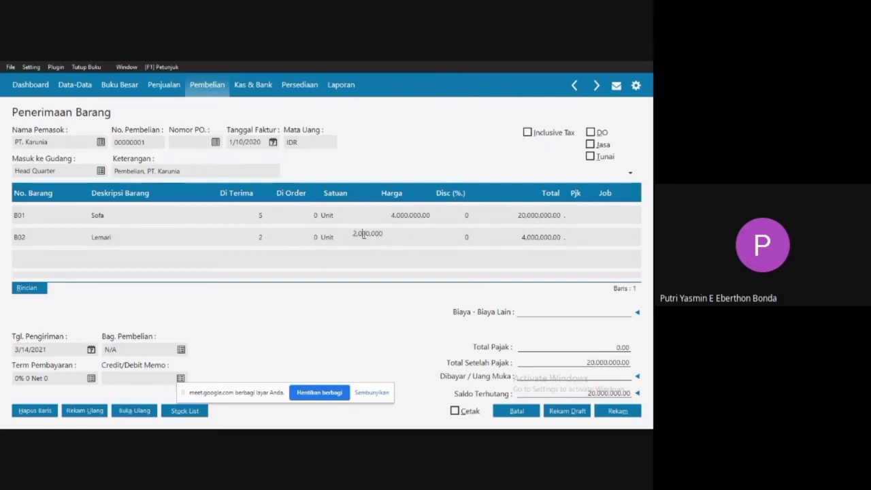
{"action": "type", "text": "5"}
{"action": "key", "text": "Delete"}
{"action": "left_click", "coordinate": [516, 242]}
{"action": "left_click", "coordinate": [592, 242]}
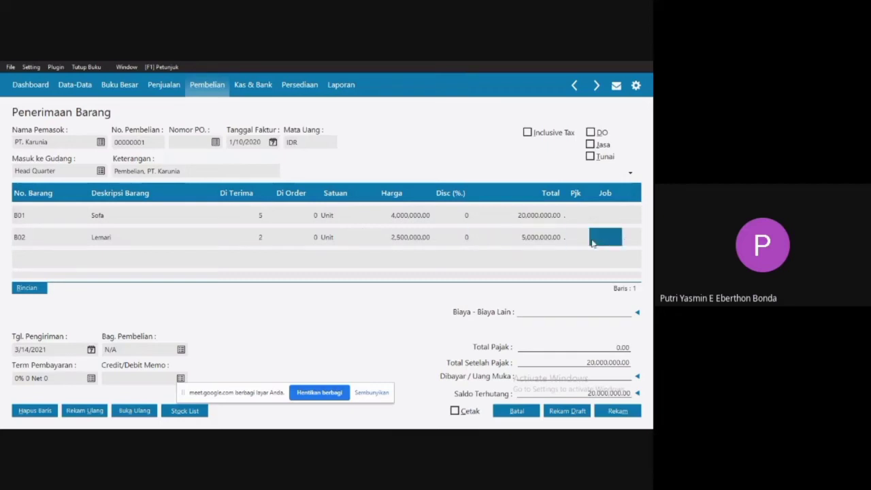
Add item B05 (Meja Makan) as the third line of the purchase invoice with a received quantity of 2.
{"action": "key", "text": "Left"}
{"action": "key", "text": "Left"}
{"action": "key", "text": "Left"}
{"action": "key", "text": "Left"}
{"action": "key", "text": "Left"}
{"action": "key", "text": "Left"}
{"action": "key", "text": "Left"}
{"action": "key", "text": "Left"}
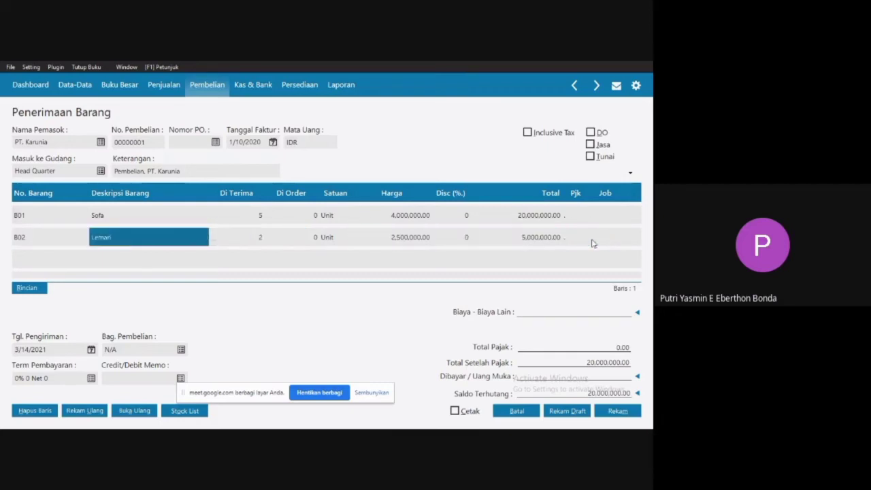
{"action": "key", "text": "Down"}
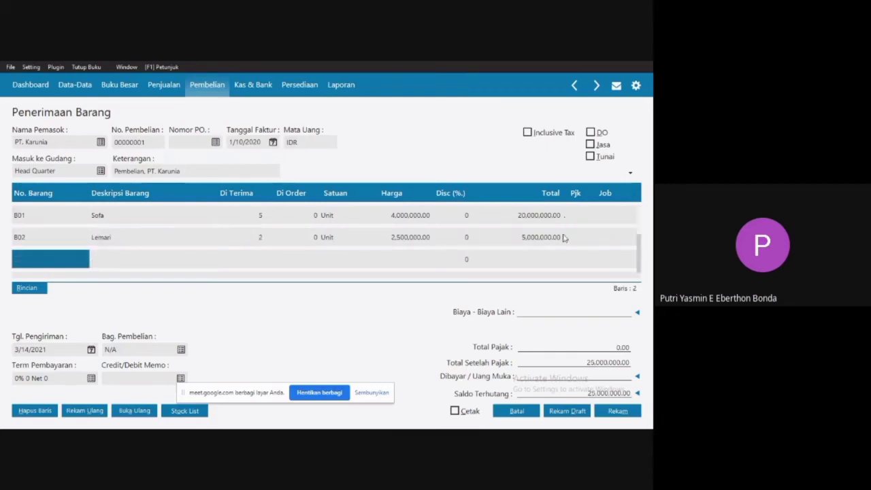
{"action": "double_click", "coordinate": [74, 258]}
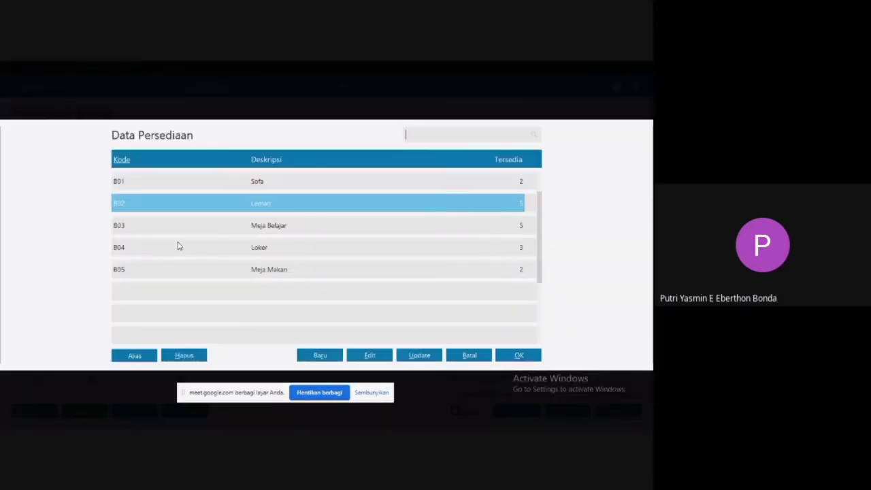
{"action": "double_click", "coordinate": [242, 271]}
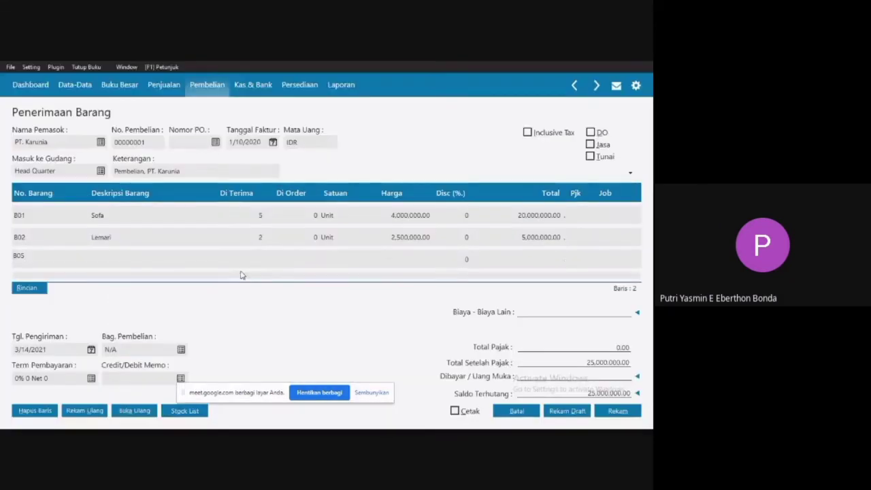
{"action": "left_click", "coordinate": [258, 265]}
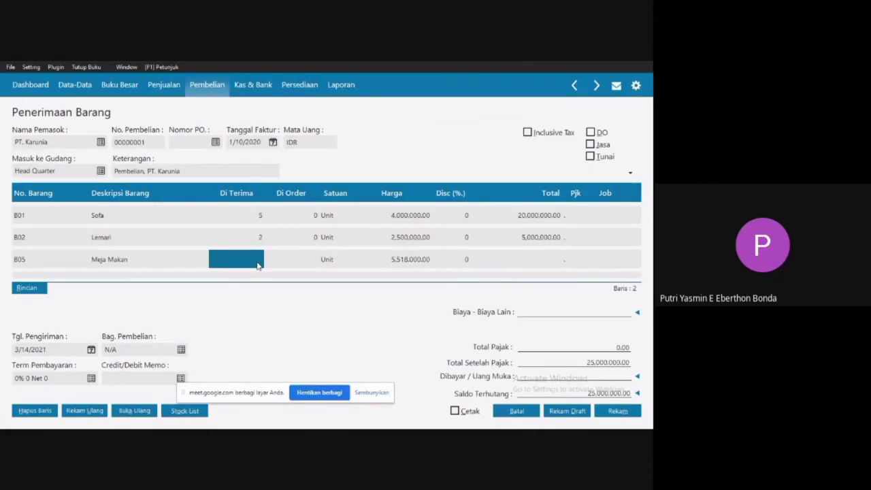
{"action": "type", "text": "2"}
Set the Meja Makan line's unit price to 6,018,000.
{"action": "left_click", "coordinate": [416, 261]}
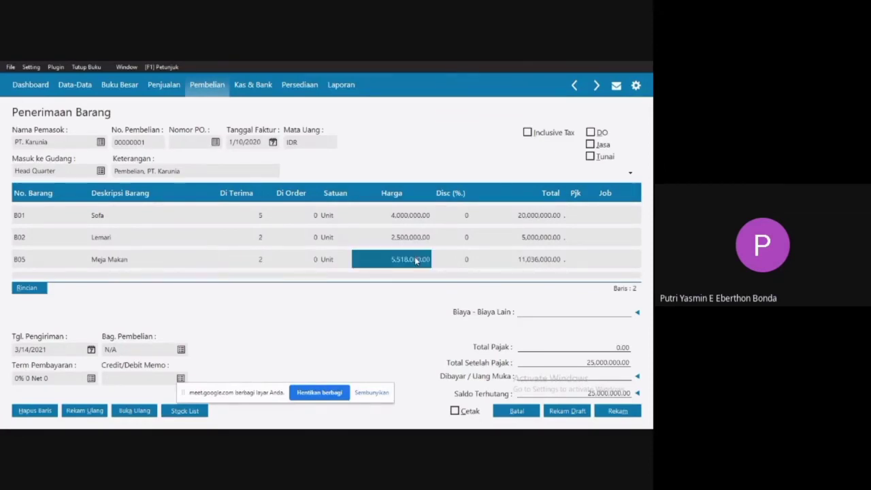
{"action": "left_click", "coordinate": [407, 258]}
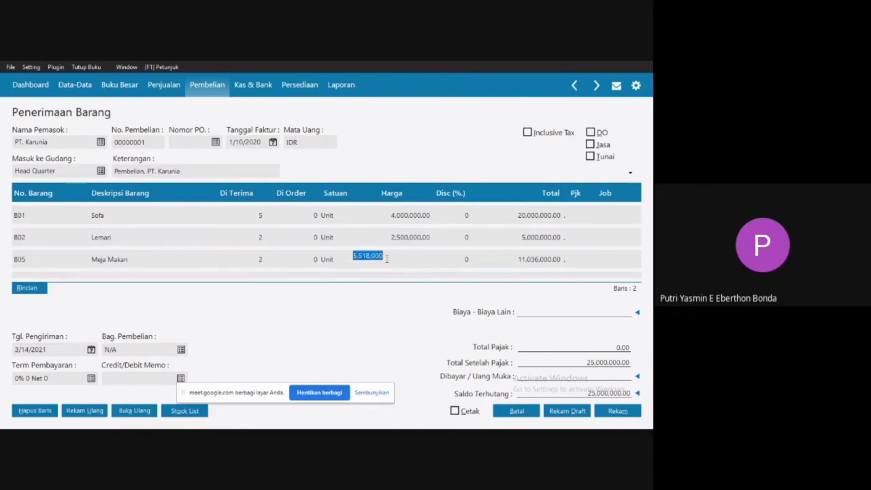
{"action": "type", "text": "6"}
{"action": "left_click", "coordinate": [471, 261]}
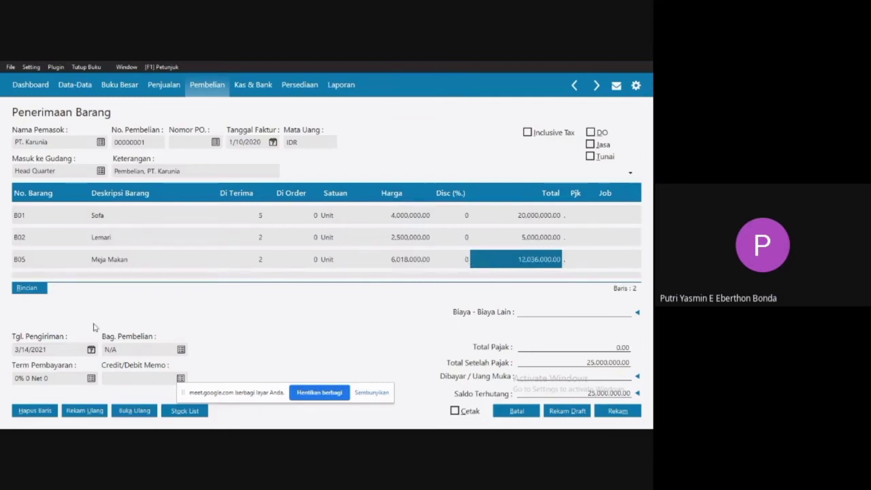
Set the purchase invoice's delivery date (Tgl. Pengiriman) to 1/11/2020.
{"action": "left_click", "coordinate": [90, 350]}
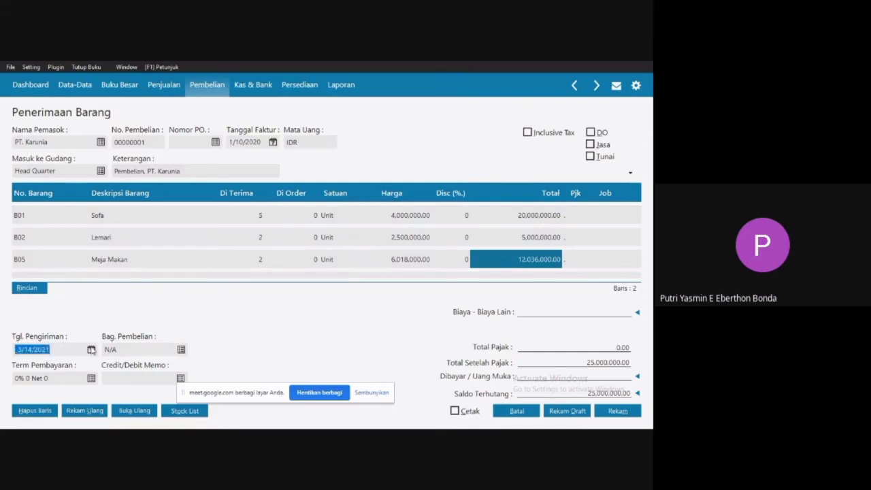
{"action": "left_click", "coordinate": [90, 350]}
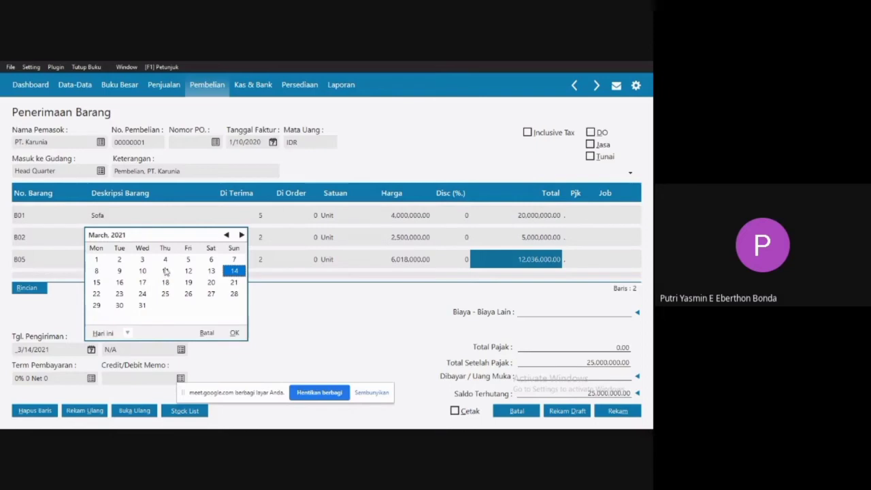
{"action": "left_click", "coordinate": [128, 333]}
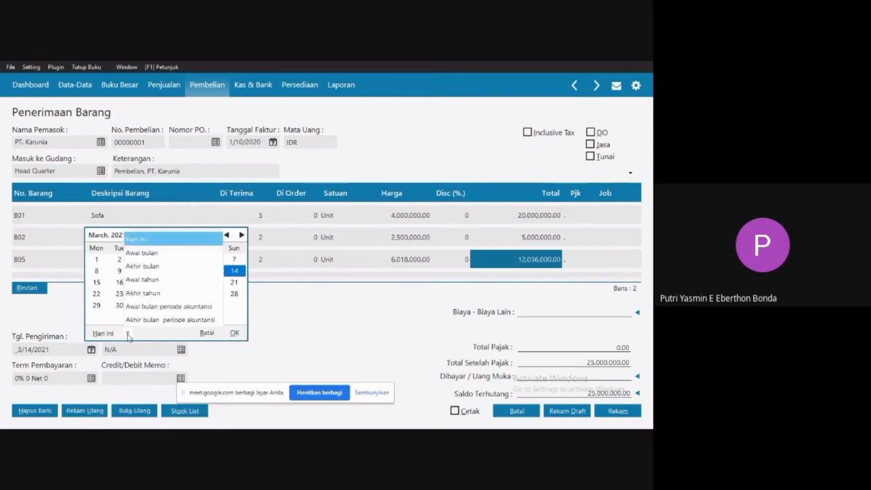
{"action": "left_click", "coordinate": [174, 311]}
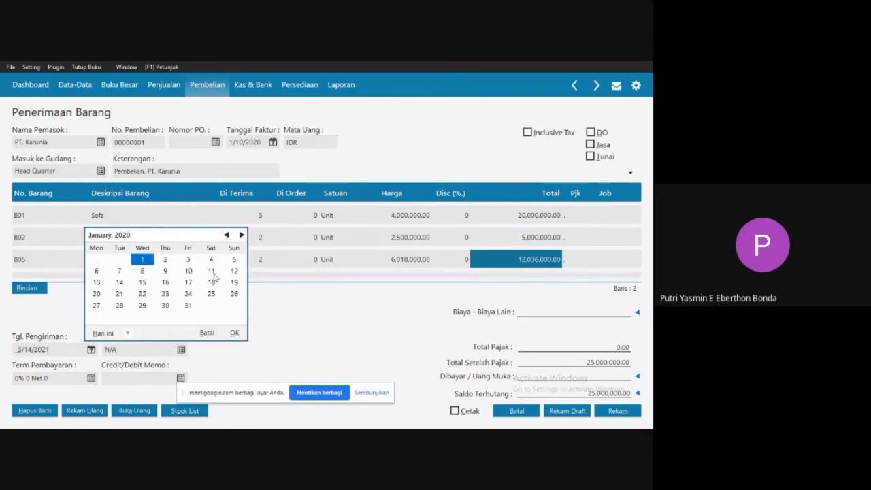
{"action": "double_click", "coordinate": [212, 272]}
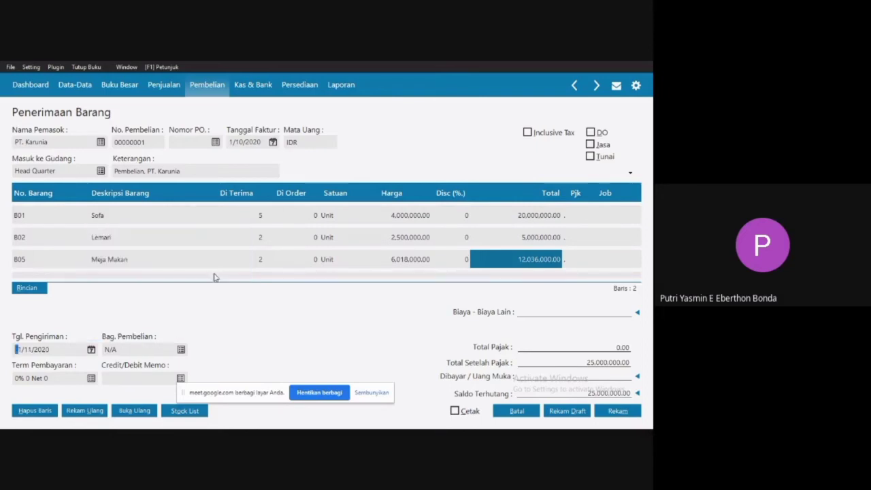
{"action": "key", "text": "Tab"}
Open the payment terms (Term Pembayaran), check the Termin on the source invoice in Word, and return to Zahir Accounting.
{"action": "left_click", "coordinate": [91, 379]}
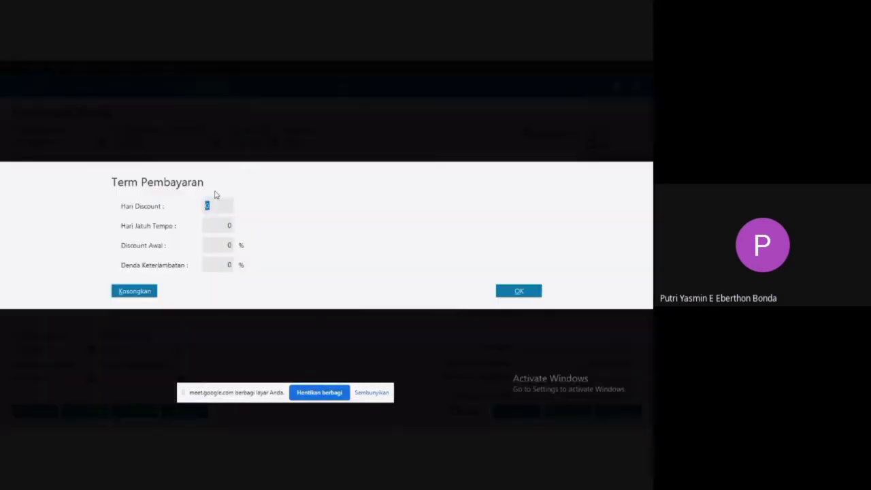
{"action": "key", "text": "super"}
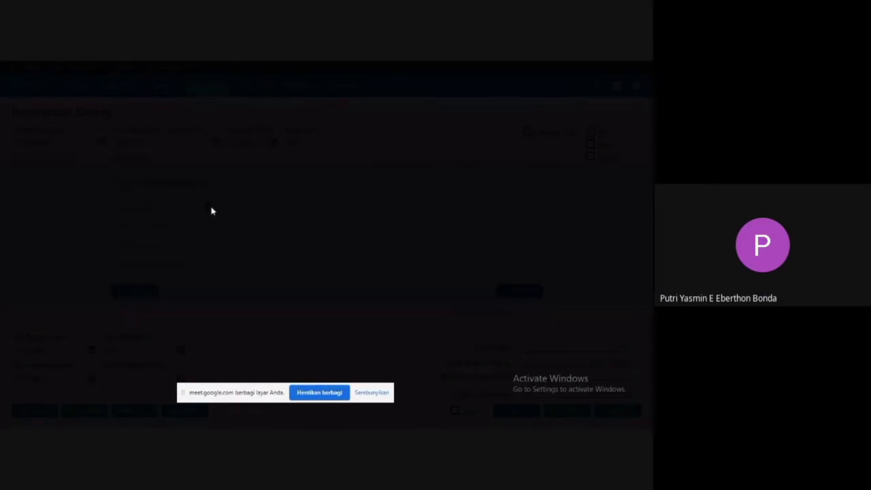
{"action": "left_click", "coordinate": [456, 420]}
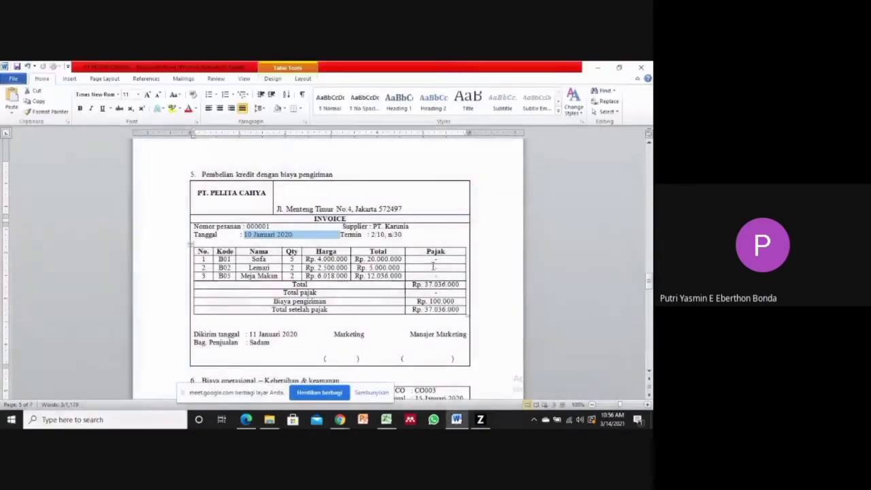
{"action": "left_click_drag", "start_coordinate": [371, 234], "coordinate": [403, 235]}
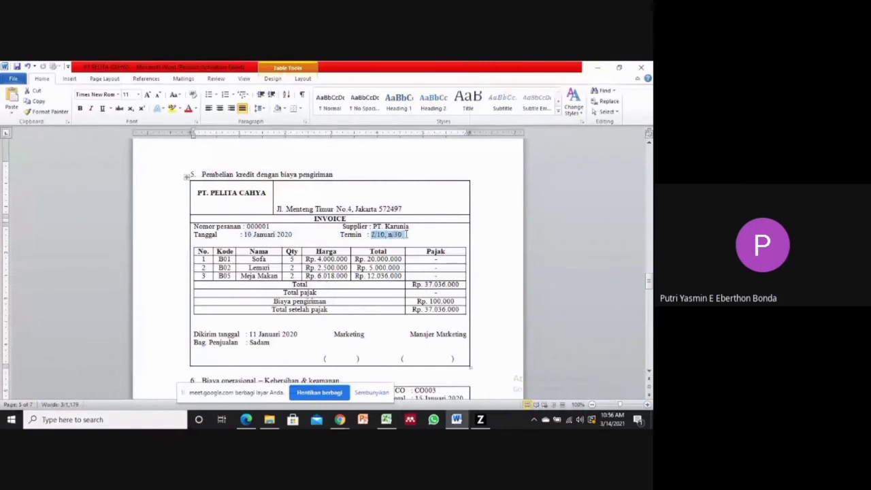
{"action": "left_click", "coordinate": [478, 421]}
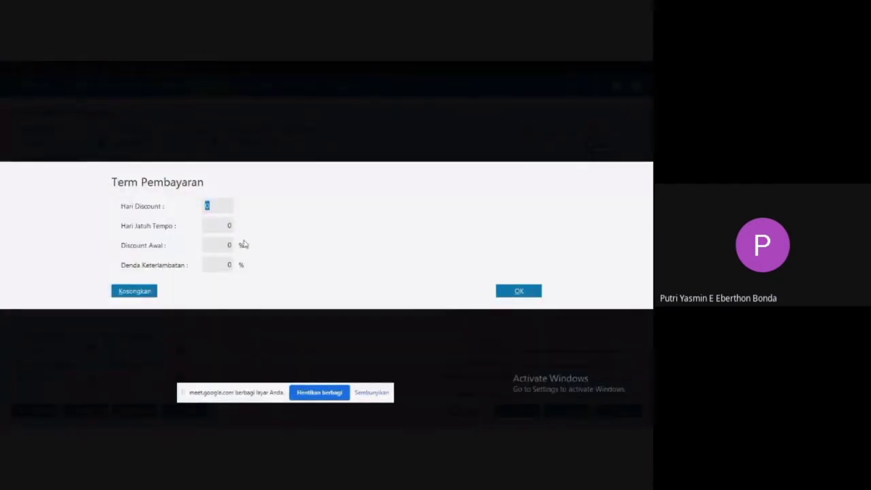
Set the terms to 10 discount days, 30 due days and 2% early discount, and assign the source invoice's named employee as Bag. Pembelian.
{"action": "type", "text": "10"}
{"action": "left_click", "coordinate": [222, 224]}
{"action": "type", "text": "30"}
{"action": "left_click", "coordinate": [230, 247]}
{"action": "type", "text": "2"}
{"action": "left_click", "coordinate": [518, 291]}
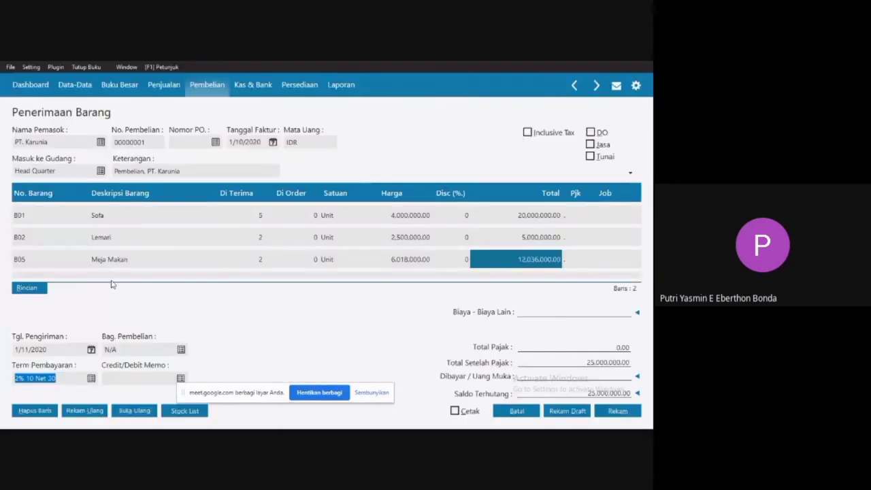
{"action": "left_click", "coordinate": [181, 351]}
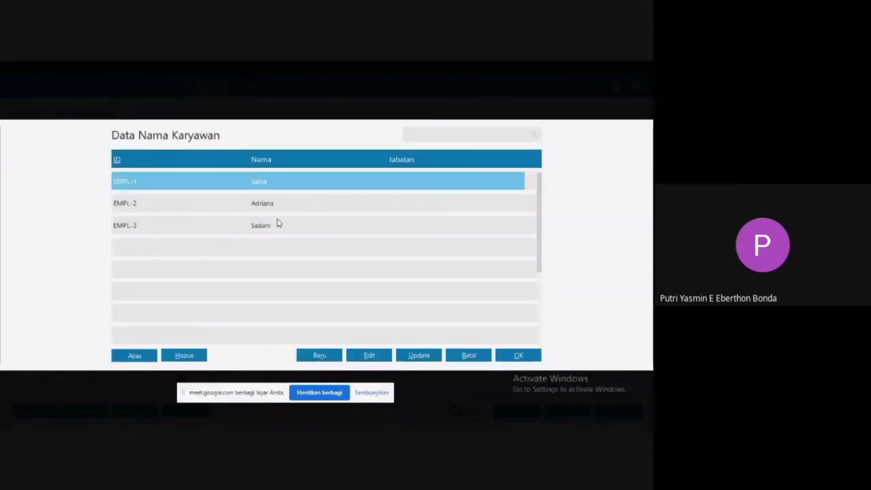
{"action": "double_click", "coordinate": [260, 230]}
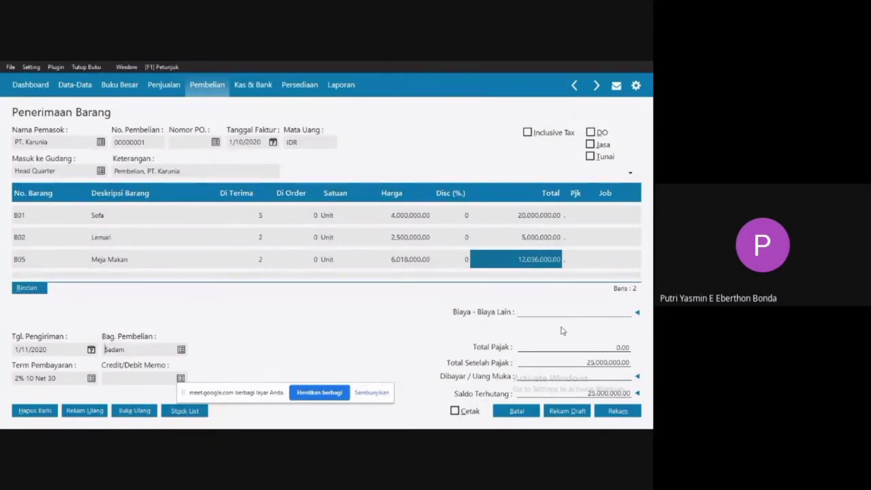
Switch to the Word document, check the source invoice's shipping cost (Biaya pengiriman), and return to Zahir Accounting.
{"action": "key", "text": "super"}
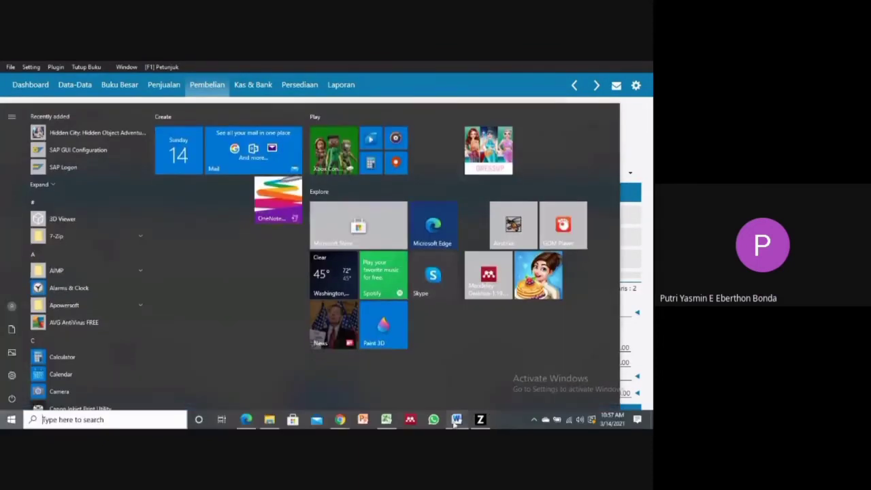
{"action": "left_click", "coordinate": [456, 421]}
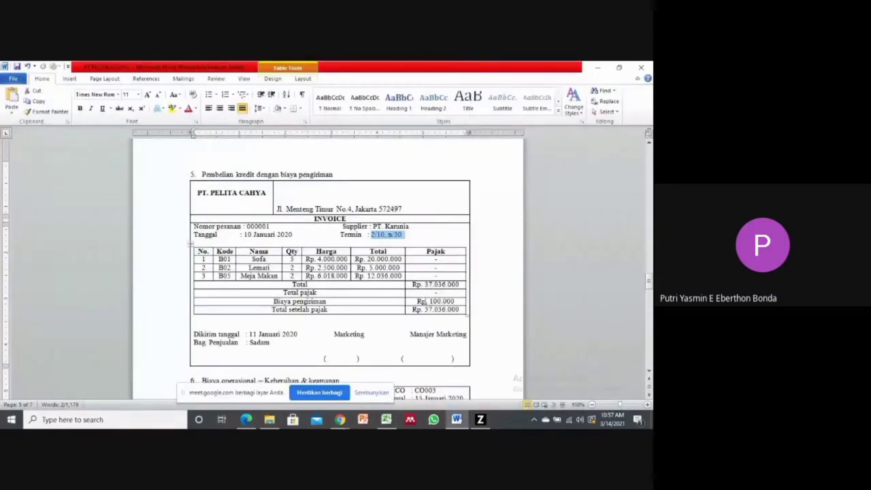
{"action": "left_click_drag", "start_coordinate": [417, 301], "coordinate": [454, 301]}
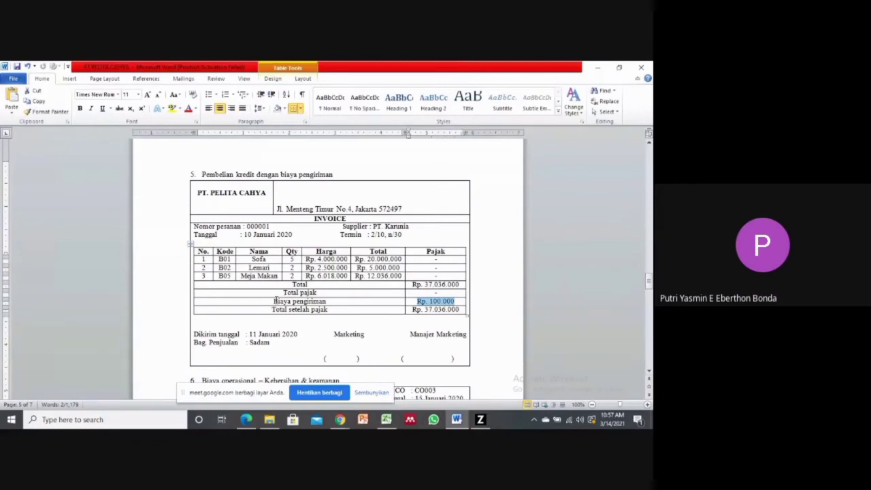
{"action": "left_click_drag", "start_coordinate": [275, 301], "coordinate": [326, 301]}
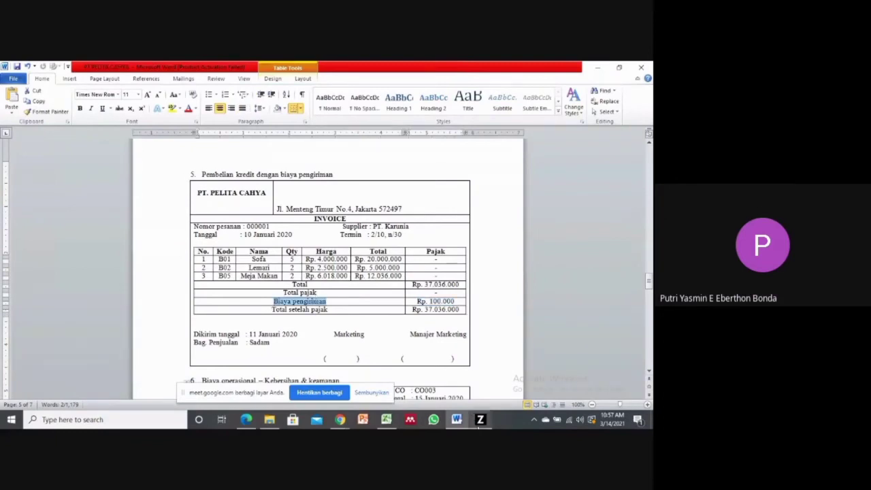
{"action": "left_click", "coordinate": [480, 419]}
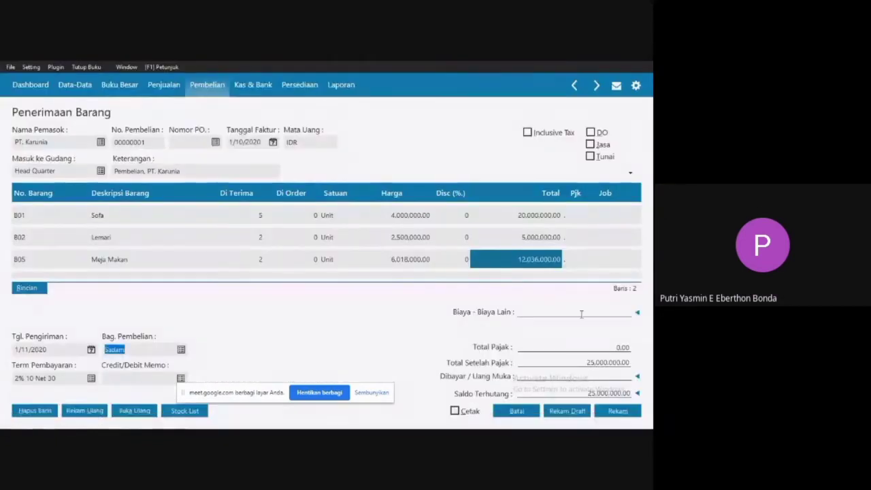
Set the posting account for the invoice's delivery cost (Biaya Pengantaran) to Kas, 110000020.
{"action": "left_click", "coordinate": [619, 313]}
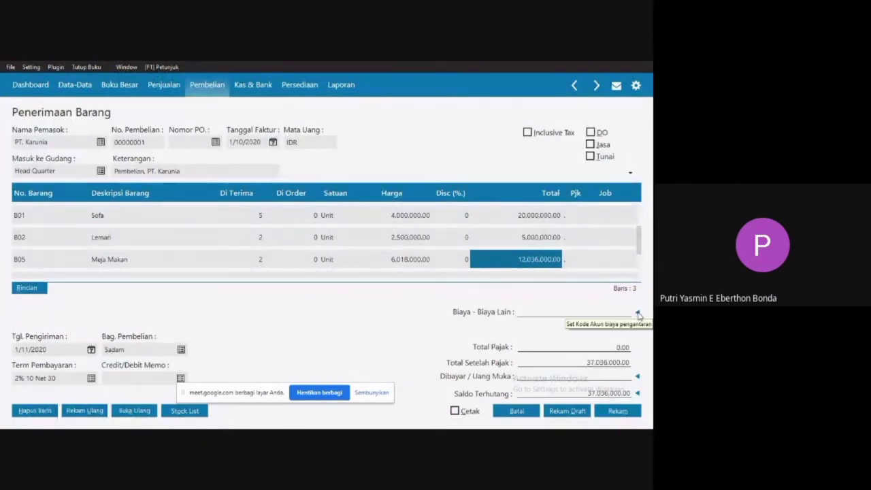
{"action": "left_click", "coordinate": [638, 312]}
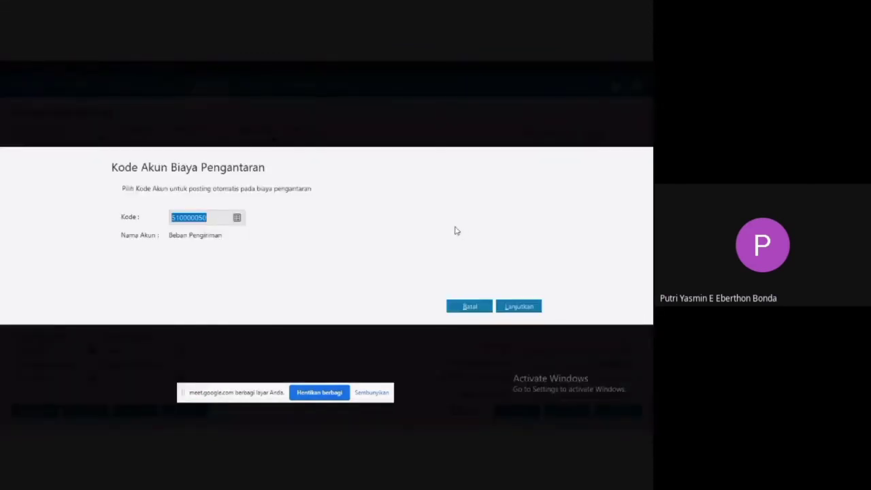
{"action": "left_click", "coordinate": [237, 218]}
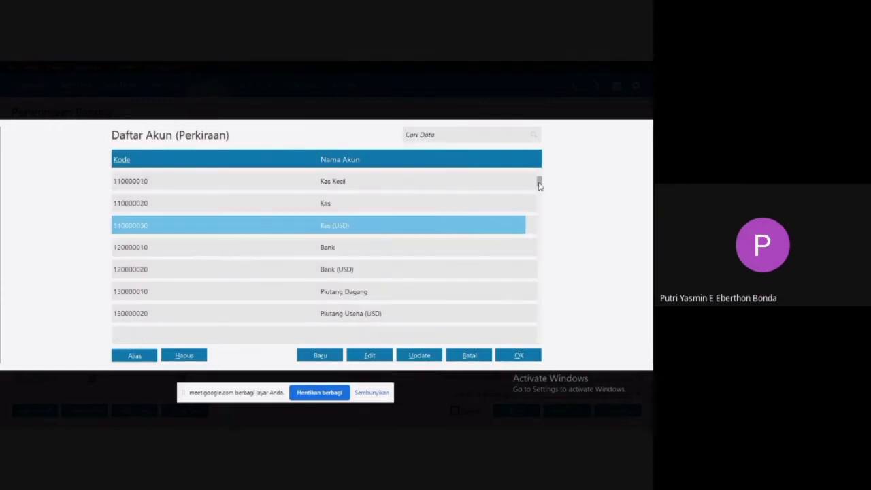
{"action": "double_click", "coordinate": [390, 209]}
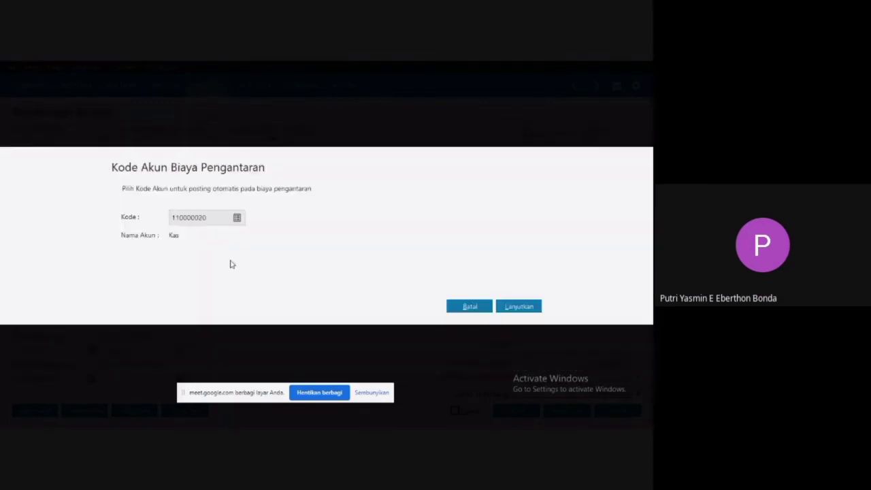
{"action": "left_click", "coordinate": [519, 307]}
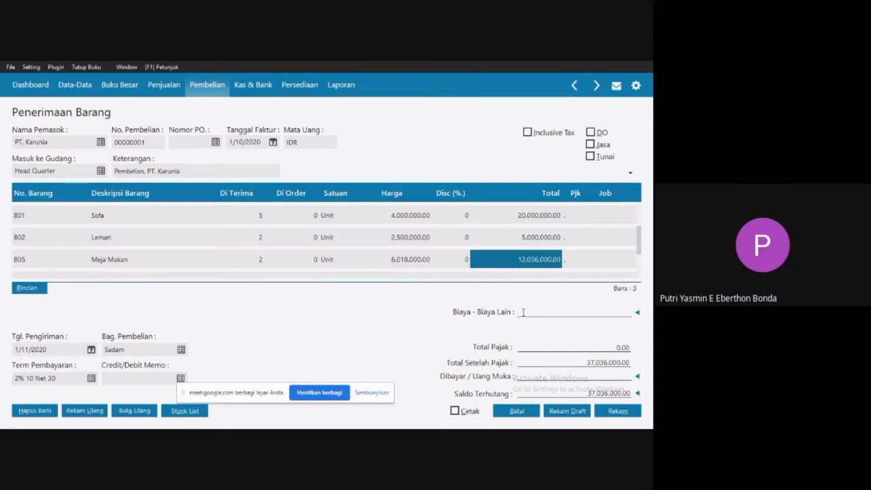
Enter 100,000 as the purchase's other costs (Biaya - Biaya Lain), record the goods receipt and close the purchase entry.
{"action": "type", "text": "100000"}
{"action": "left_click", "coordinate": [261, 221]}
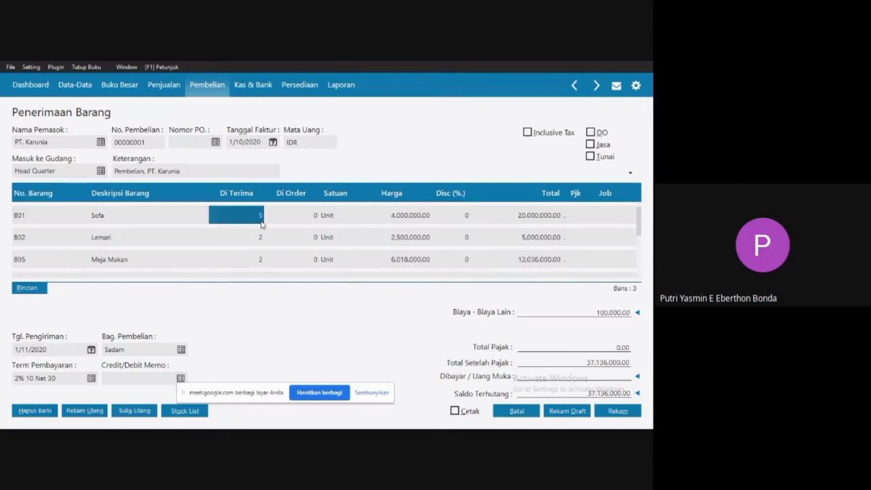
{"action": "left_click", "coordinate": [123, 246]}
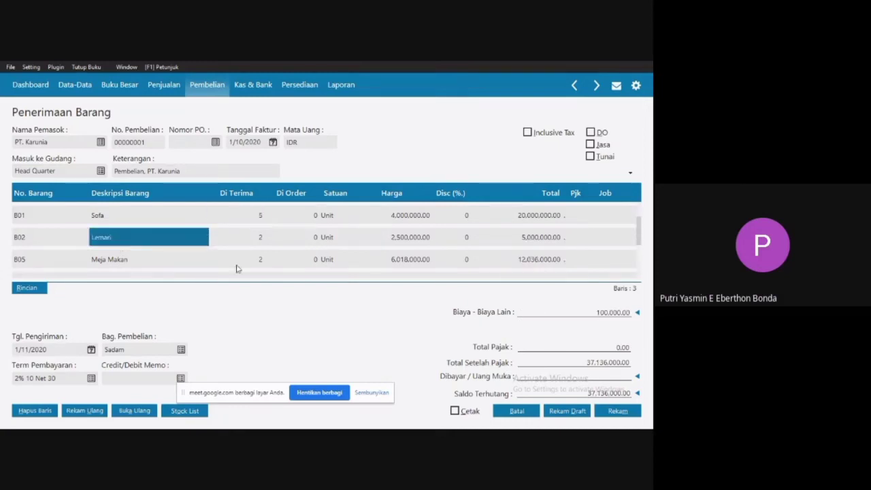
{"action": "left_click", "coordinate": [614, 412]}
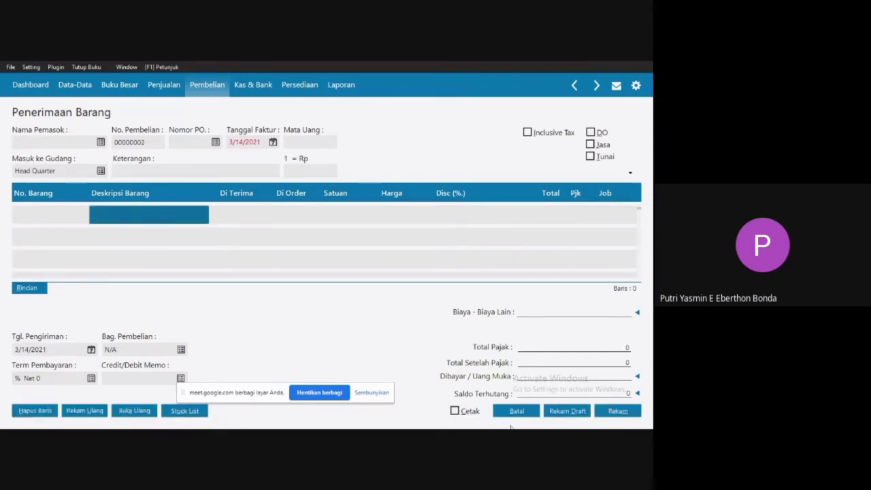
{"action": "left_click", "coordinate": [510, 414]}
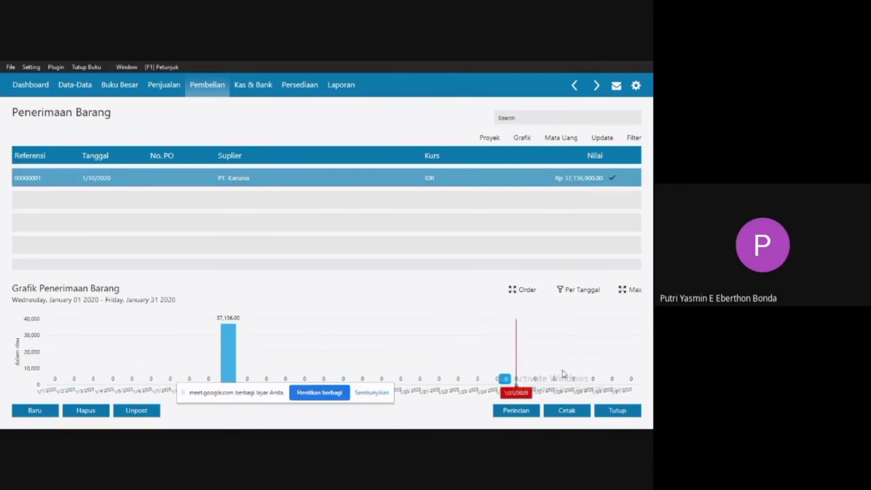
{"action": "left_click", "coordinate": [620, 412]}
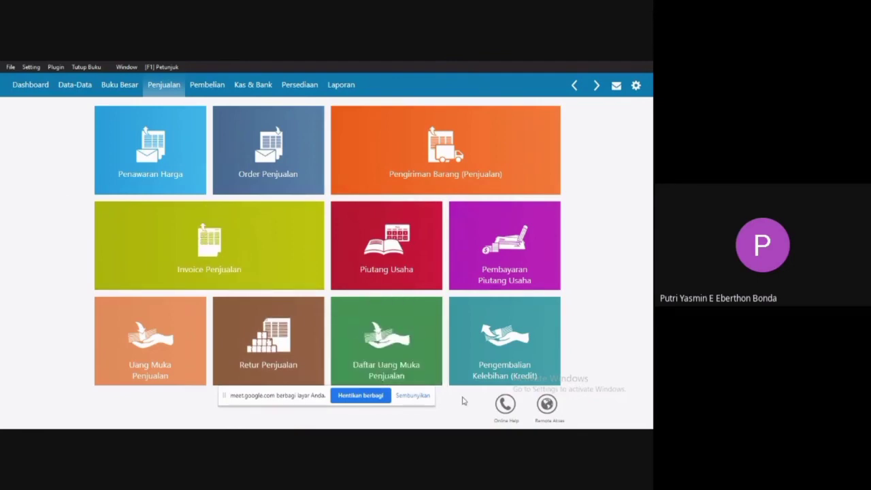
Switch to the Word document, review transaction 6 for cleaning and security costs (Kebersihan & keamanan), and return to Zahir Accounting.
{"action": "key", "text": "super"}
{"action": "left_click", "coordinate": [456, 419]}
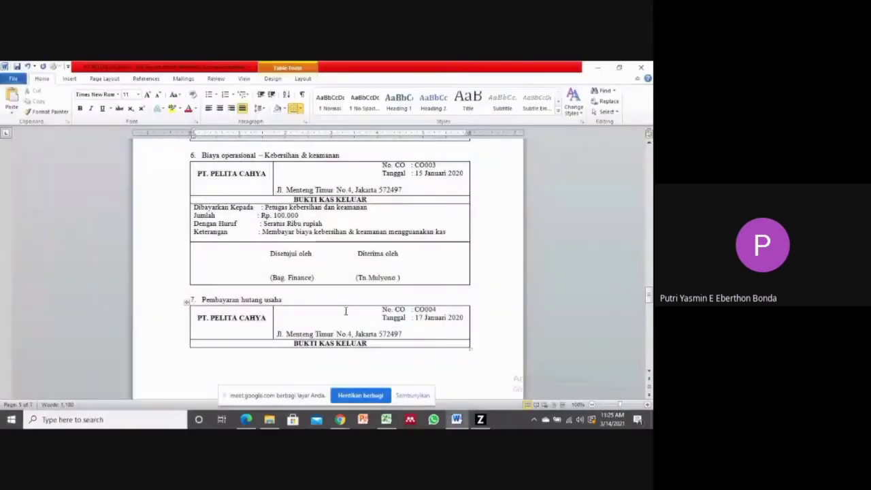
{"action": "left_click_drag", "start_coordinate": [202, 156], "coordinate": [340, 157]}
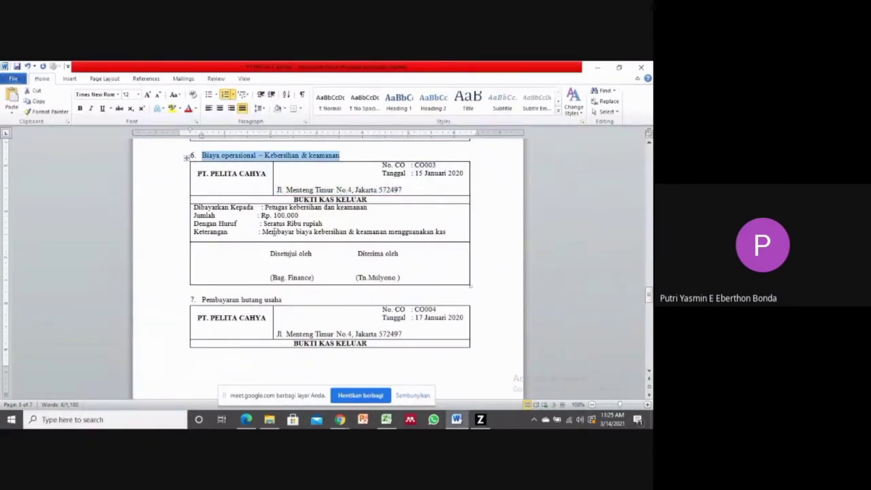
{"action": "left_click", "coordinate": [341, 253]}
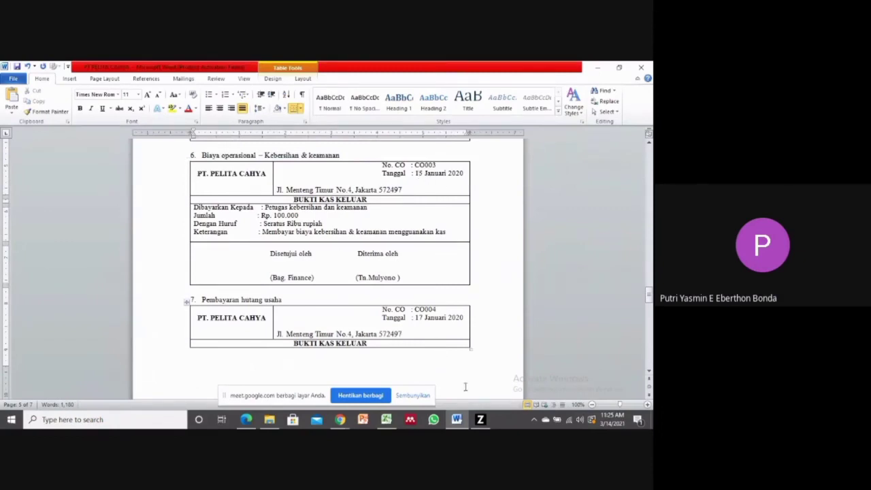
{"action": "left_click", "coordinate": [481, 419]}
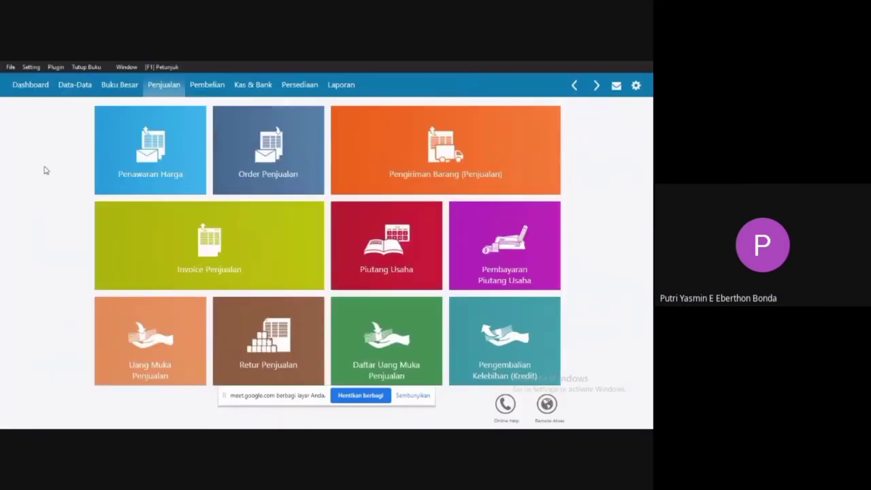
Create a new cash-out transaction (Kas Keluar) with Kas as the cash account.
{"action": "left_click", "coordinate": [257, 87]}
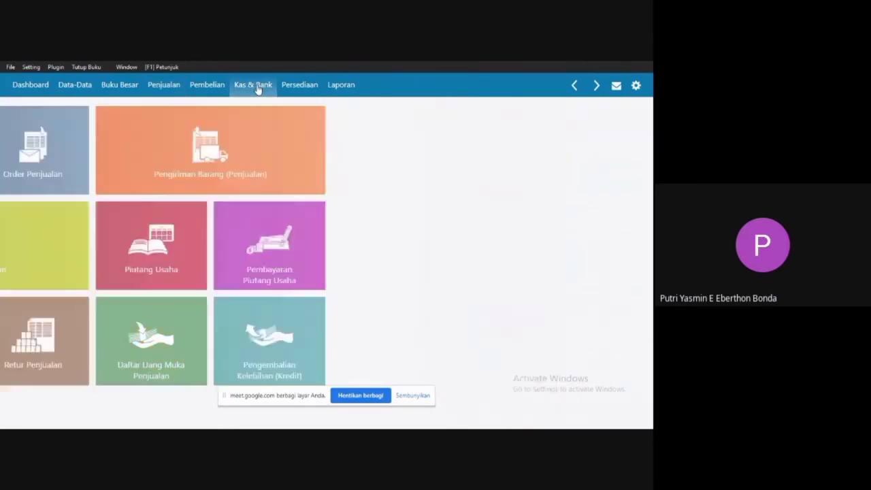
{"action": "mouse_move", "coordinate": [140, 181]}
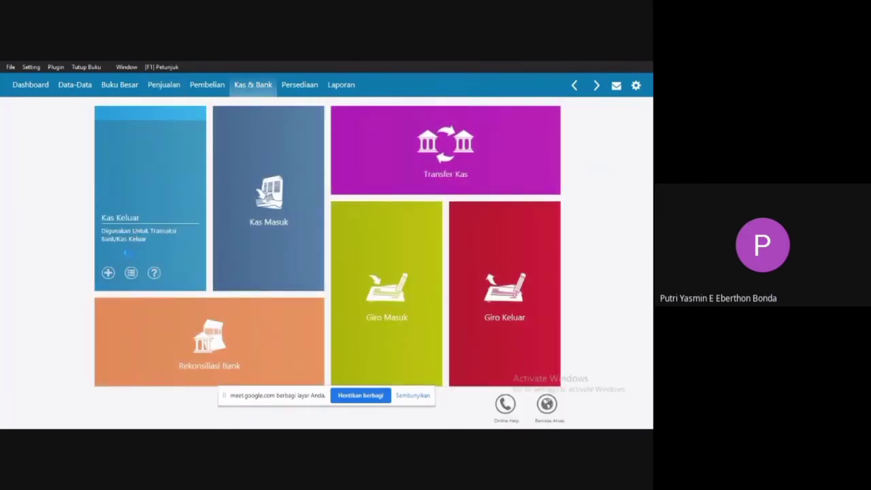
{"action": "left_click", "coordinate": [130, 259]}
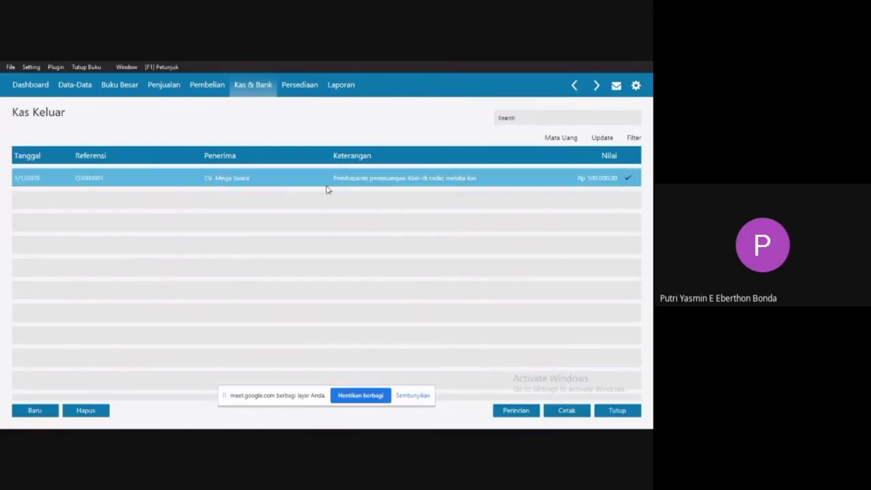
{"action": "left_click", "coordinate": [35, 413]}
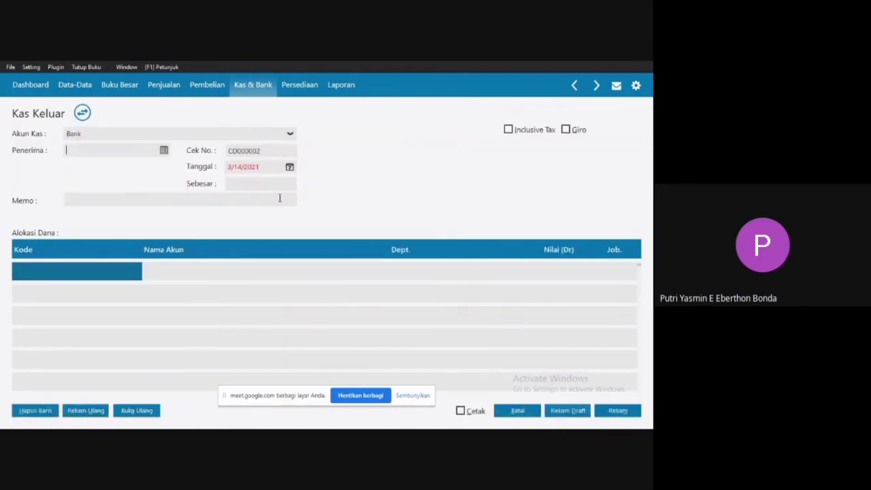
{"action": "left_click", "coordinate": [273, 138]}
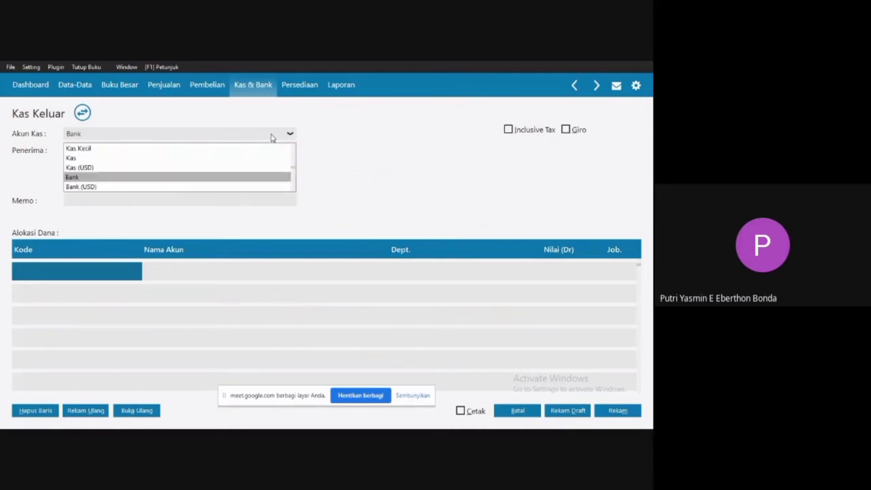
{"action": "left_click", "coordinate": [185, 159]}
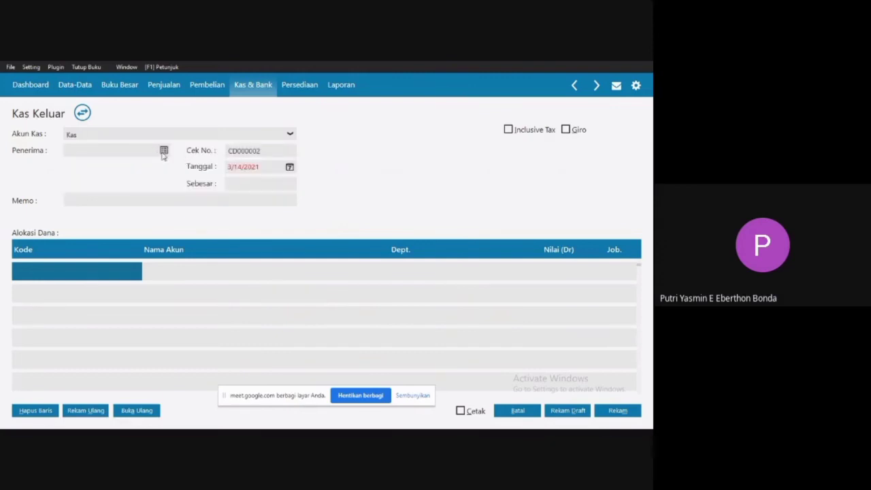
Open the list of recipients (Penerima), check the payee of voucher CO003 in Word, and return to Zahir Accounting.
{"action": "left_click", "coordinate": [164, 151]}
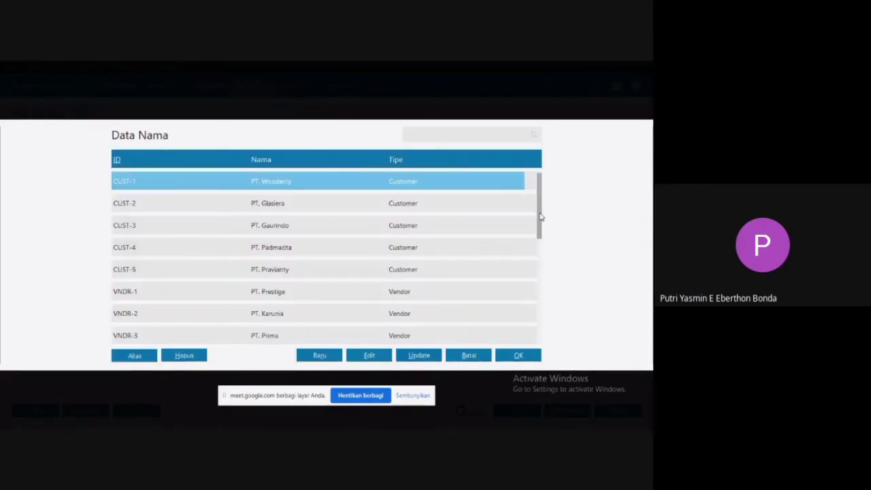
{"action": "left_click_drag", "start_coordinate": [539, 212], "coordinate": [542, 217]}
{"action": "key", "text": "super"}
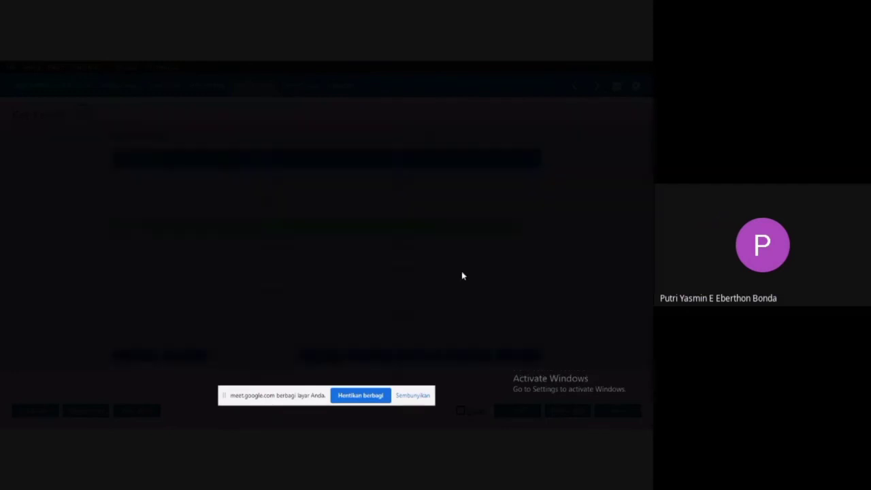
{"action": "left_click", "coordinate": [456, 419]}
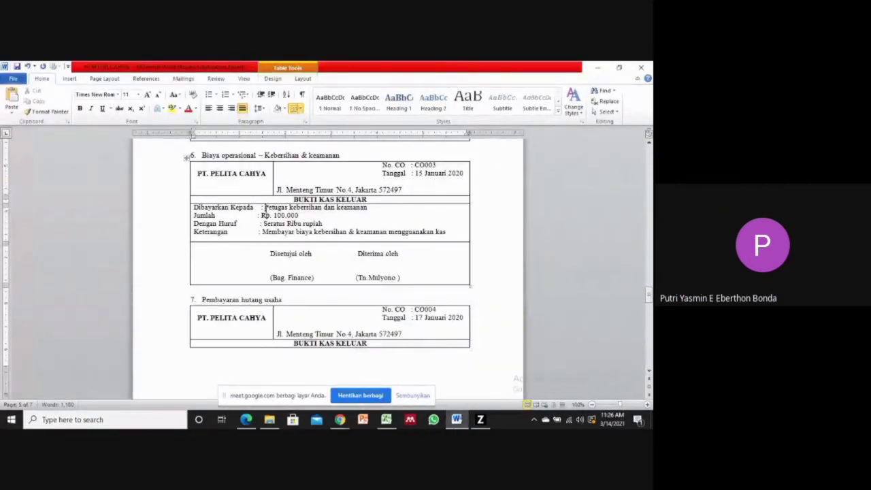
{"action": "left_click_drag", "start_coordinate": [264, 208], "coordinate": [367, 209]}
{"action": "left_click", "coordinate": [481, 419]}
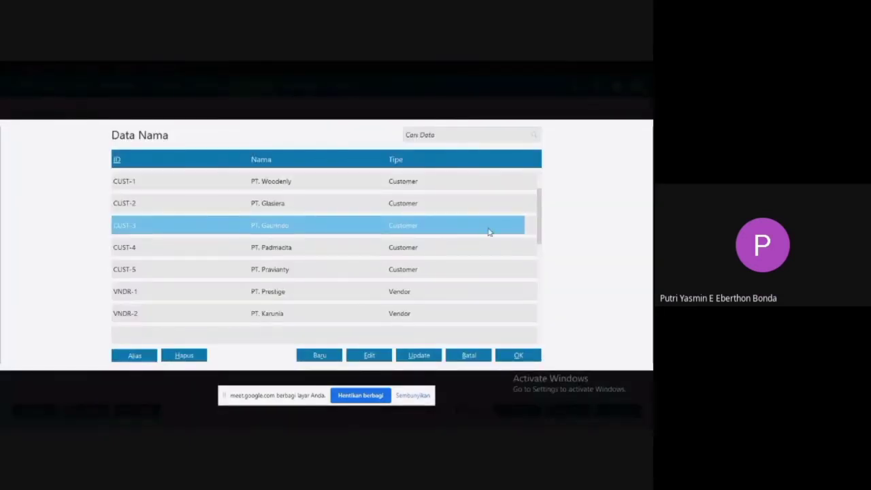
Start a new name record from the recipient list and set its type (Tipe) to Others.
{"action": "left_click_drag", "start_coordinate": [538, 220], "coordinate": [537, 303]}
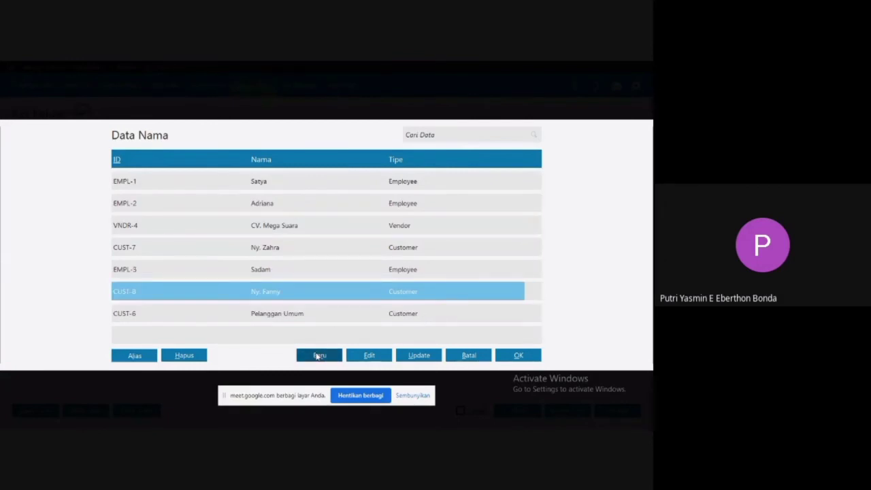
{"action": "left_click", "coordinate": [317, 355]}
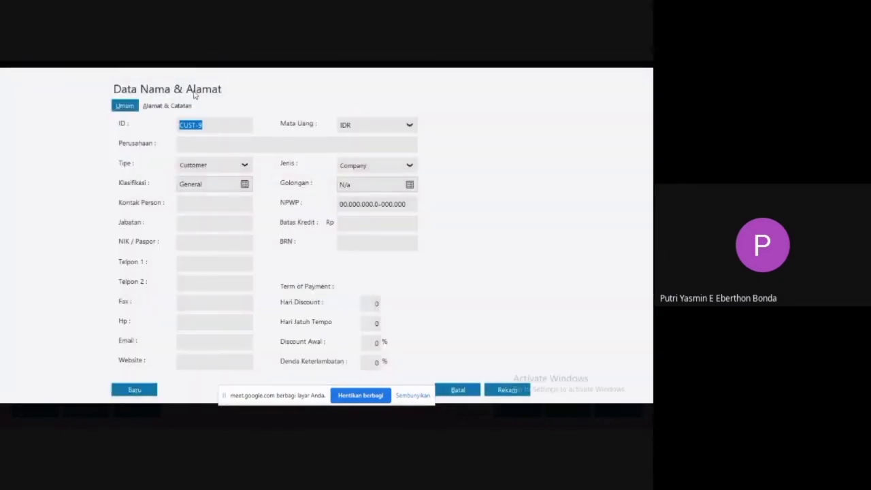
{"action": "left_click", "coordinate": [189, 170]}
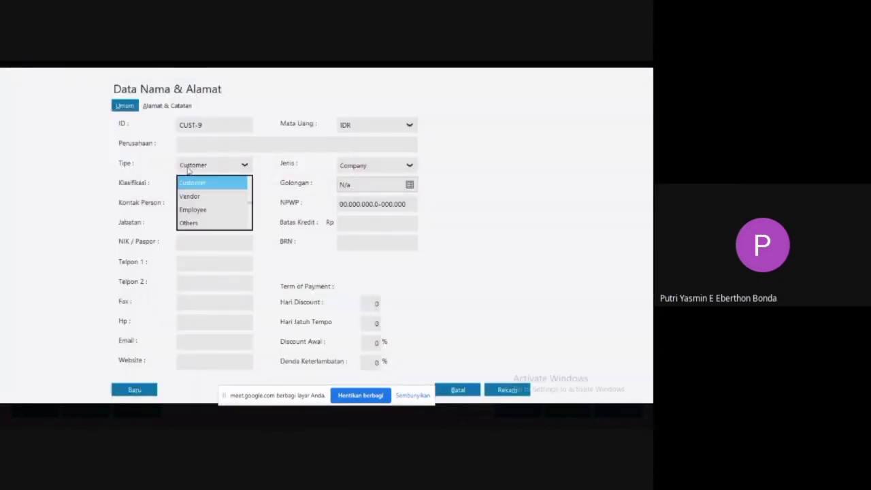
{"action": "left_click", "coordinate": [190, 224]}
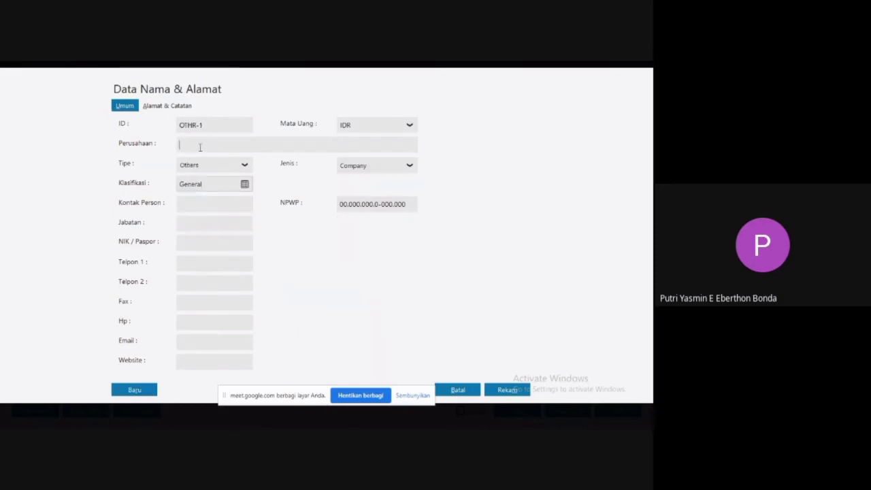
Name the new record "Petugas kebersihan & keamanan".
{"action": "type", "text": "Petugapa"}
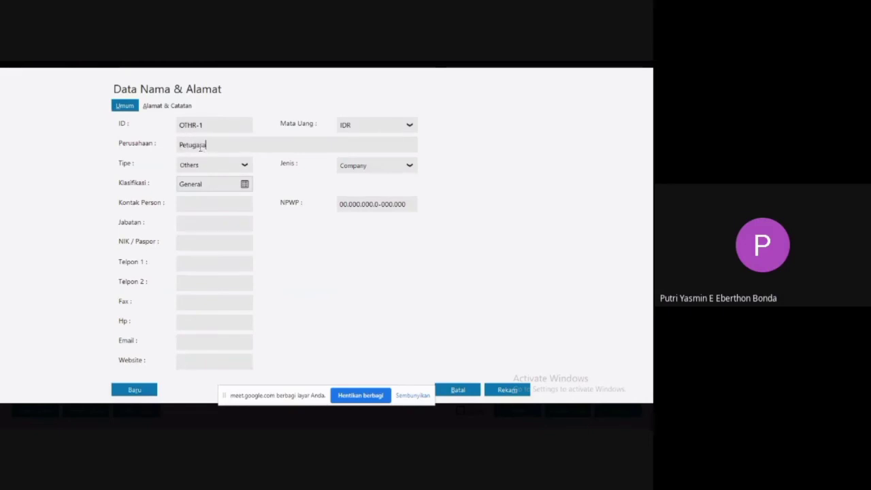
{"action": "key", "text": "BackSpace"}
{"action": "key", "text": "BackSpace"}
{"action": "type", "text": "as"}
{"action": "key", "text": "BackSpace"}
{"action": "key", "text": "BackSpace"}
{"action": "key", "text": "BackSpace"}
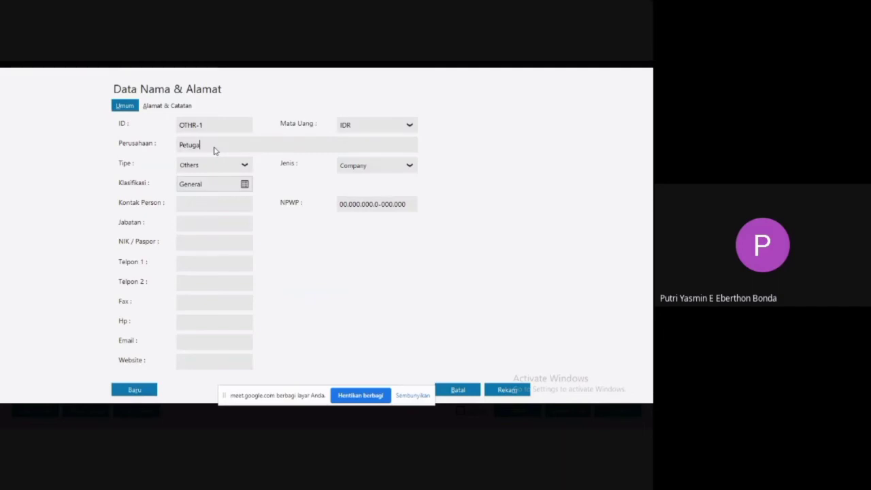
{"action": "type", "text": "s kebersihan & keamanan"}
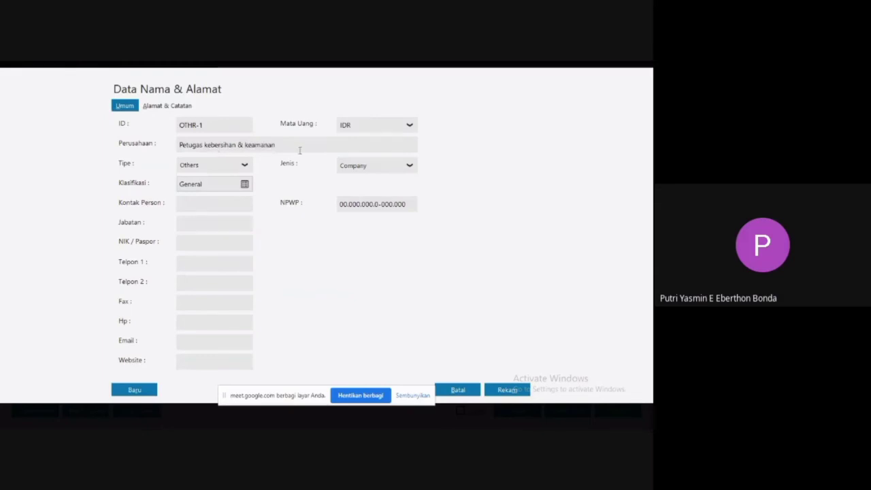
Set the new record's kind (Jenis) to Personal and record it.
{"action": "left_click", "coordinate": [395, 170]}
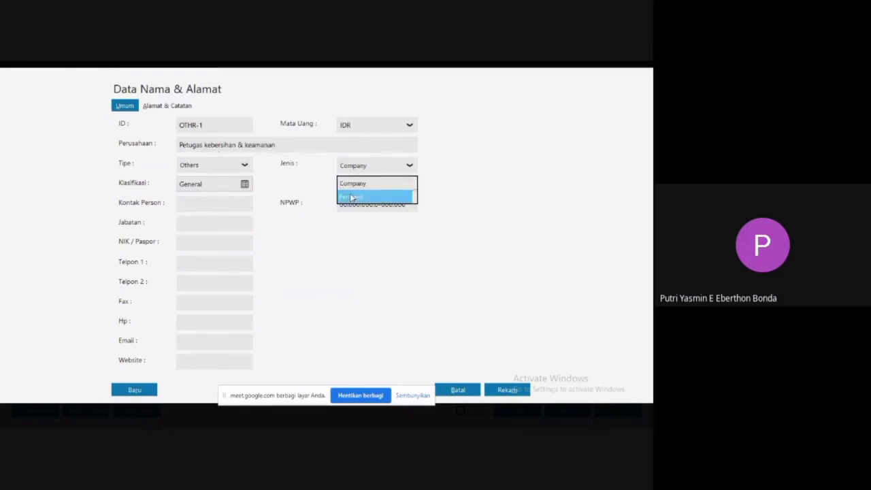
{"action": "left_click", "coordinate": [351, 197]}
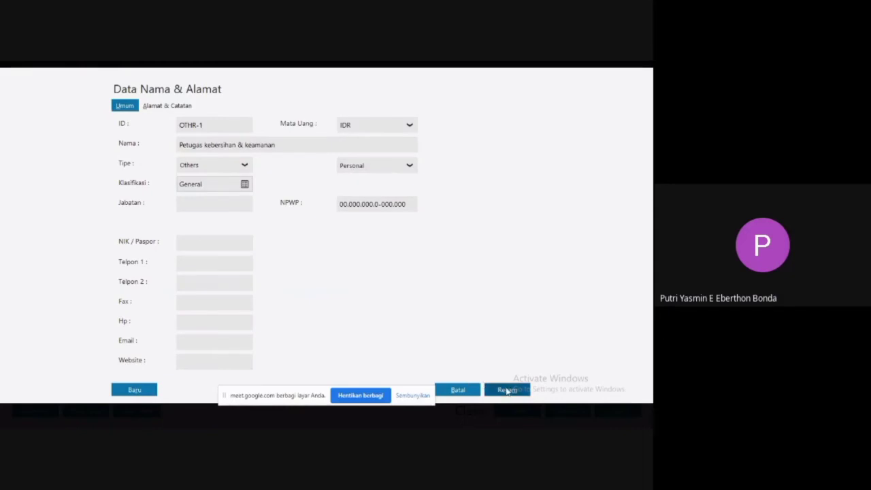
{"action": "left_click", "coordinate": [507, 390]}
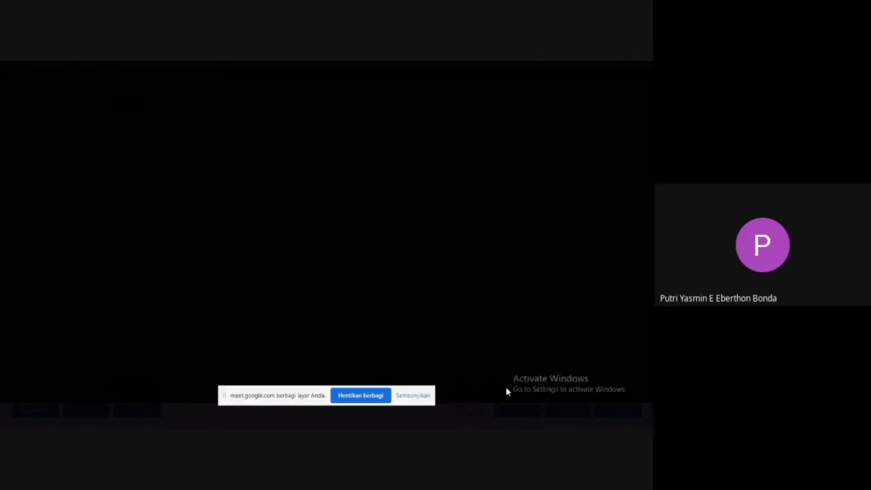
Choose Petugas kebersihan & keamanan as the cash-out recipient and set the transaction date to 1/15/2020.
{"action": "left_click", "coordinate": [469, 300]}
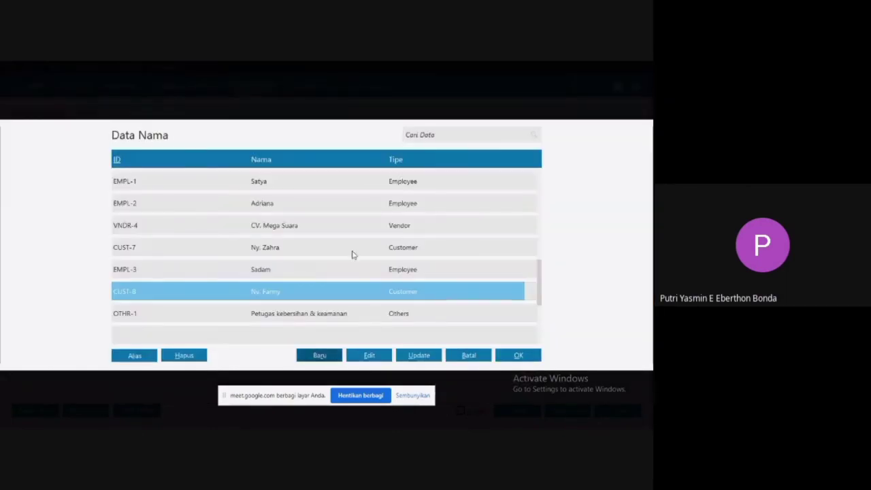
{"action": "left_click", "coordinate": [265, 317]}
{"action": "double_click", "coordinate": [264, 317]}
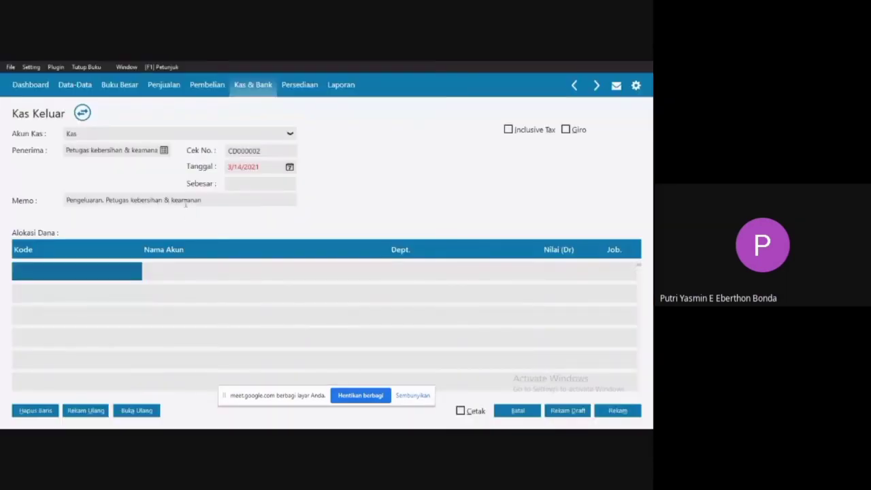
{"action": "left_click", "coordinate": [289, 167]}
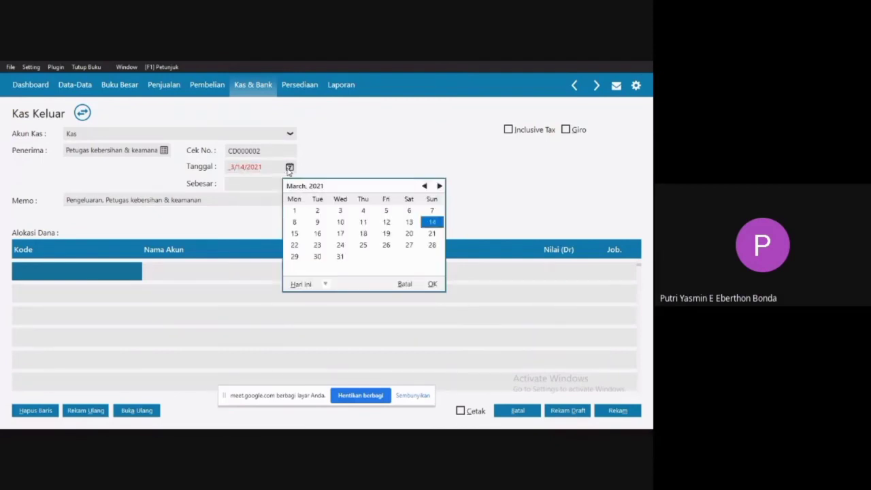
{"action": "left_click", "coordinate": [326, 285]}
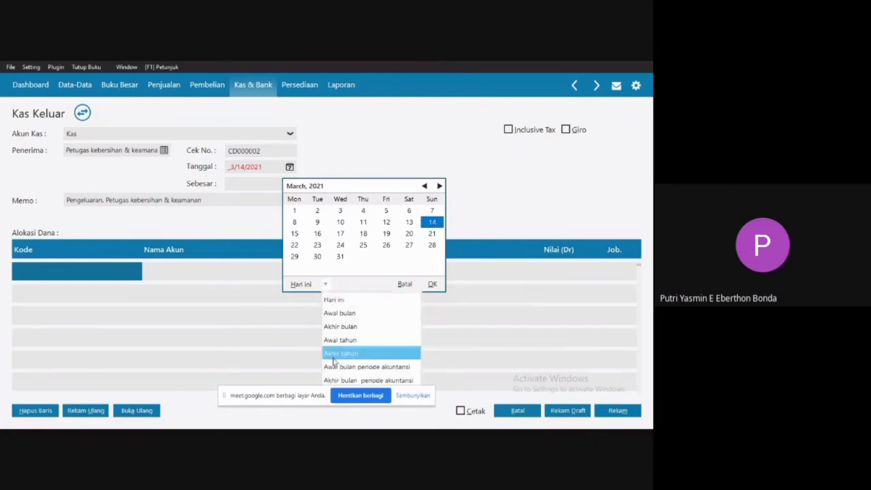
{"action": "left_click", "coordinate": [335, 364]}
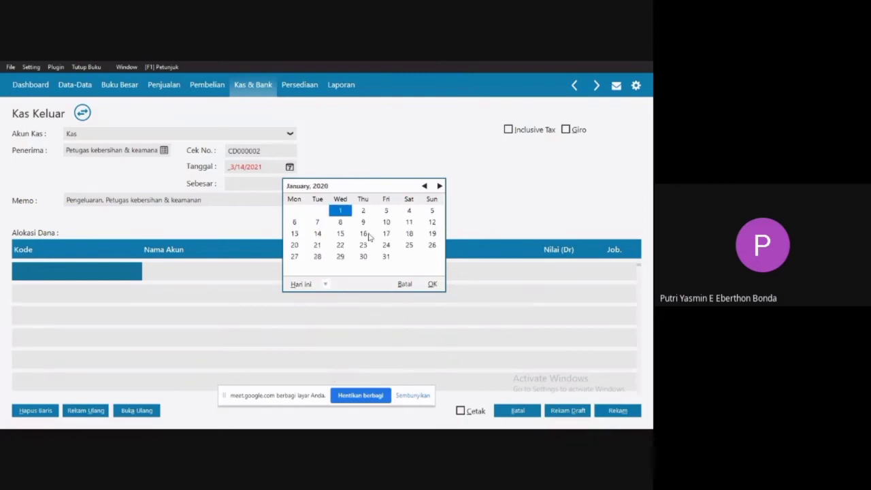
{"action": "left_click", "coordinate": [341, 234]}
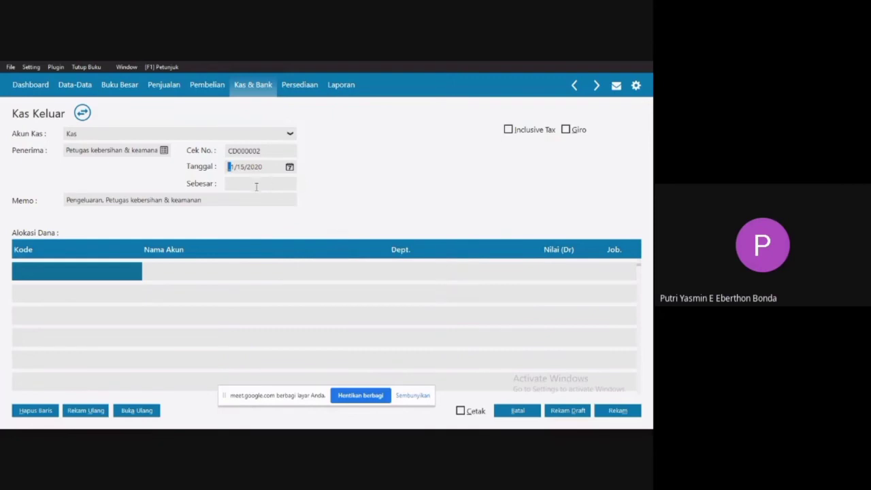
Replace the memo with "Membayar biaya kebersihan & keamanan menggunakan kas" and check it against the Keterangan line of voucher CO003 in Word.
{"action": "left_click", "coordinate": [185, 201]}
{"action": "left_click_drag", "start_coordinate": [185, 201], "coordinate": [66, 207]}
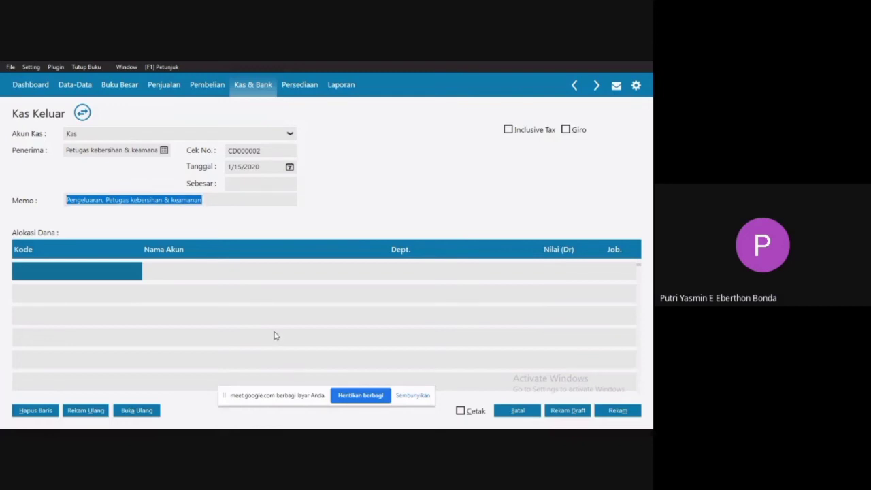
{"action": "type", "text": "Membayar bia"}
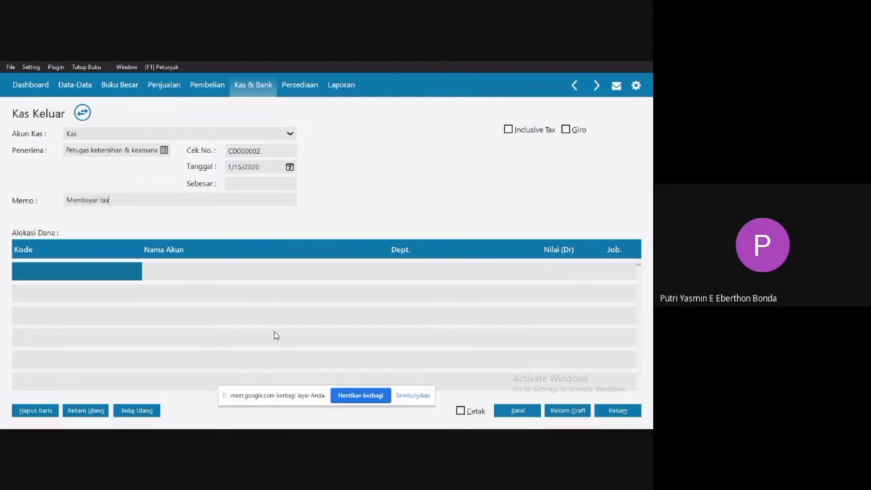
{"action": "type", "text": "ya kebersihan & keamanan menggu"}
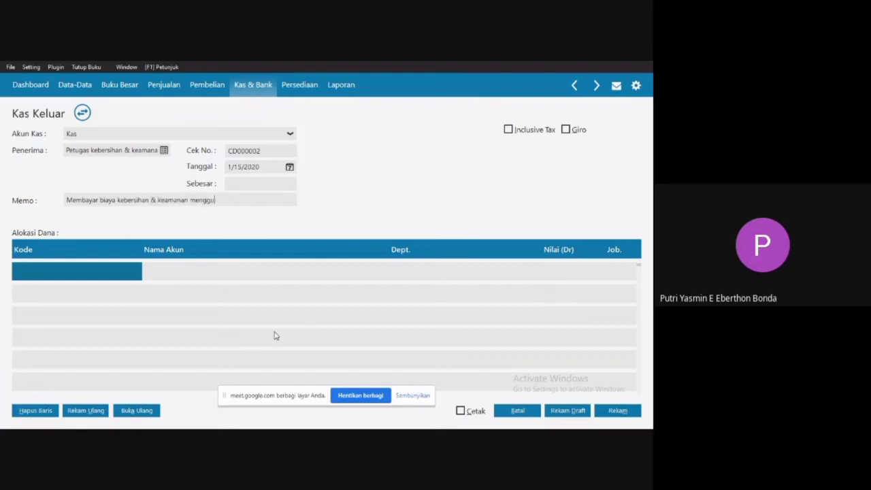
{"action": "type", "text": "nakan kas"}
{"action": "key", "text": "super"}
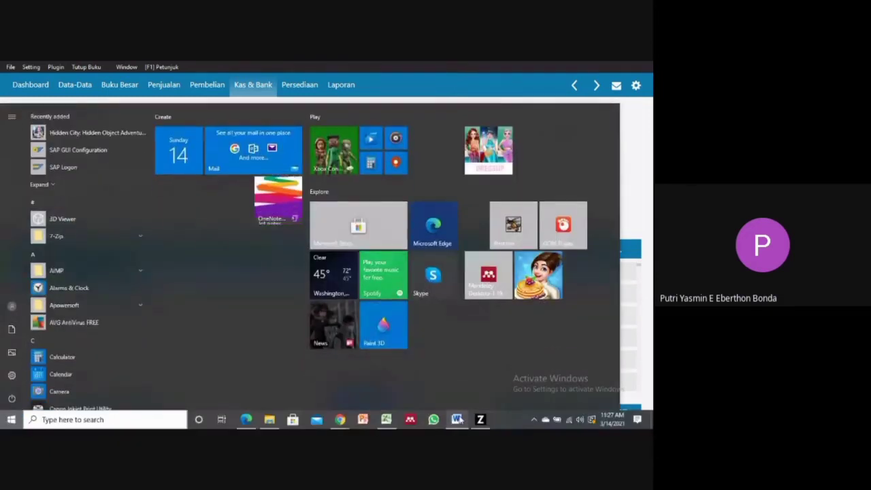
{"action": "left_click", "coordinate": [457, 419]}
{"action": "left_click_drag", "start_coordinate": [262, 232], "coordinate": [448, 236]}
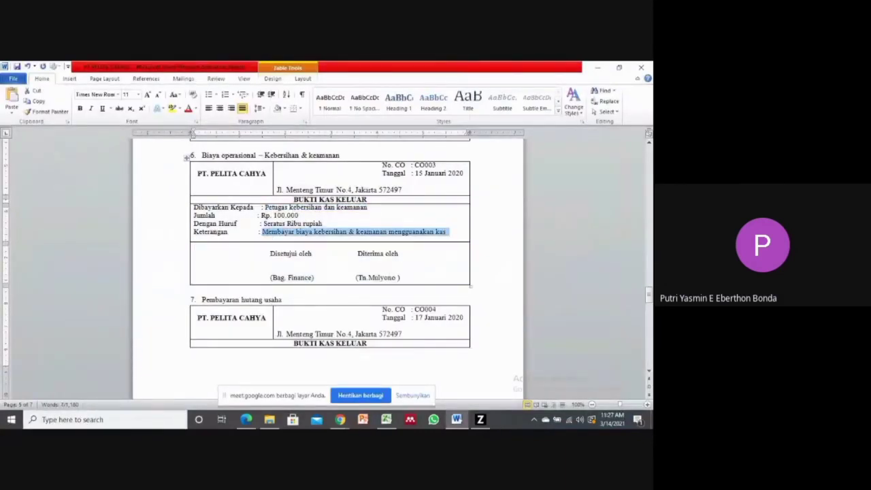
{"action": "left_click", "coordinate": [480, 420]}
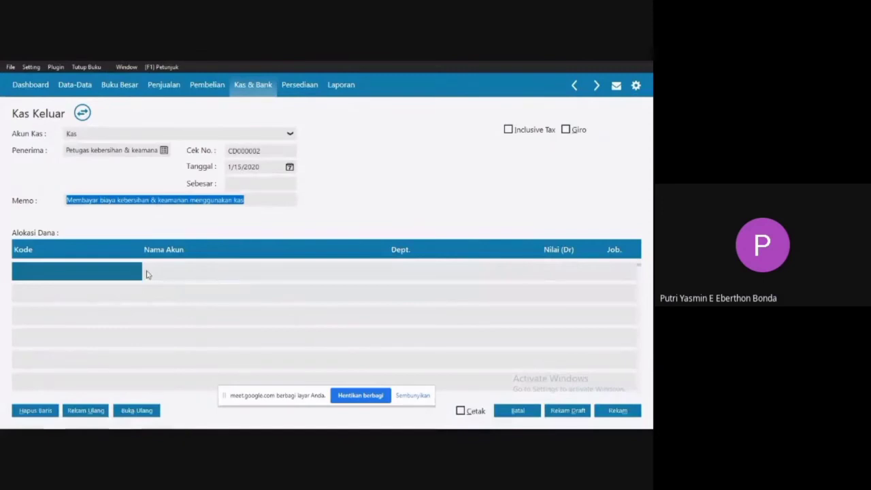
Open the account list for the first fund allocation row and look through it for a cleaning and security expense account.
{"action": "left_click", "coordinate": [97, 273]}
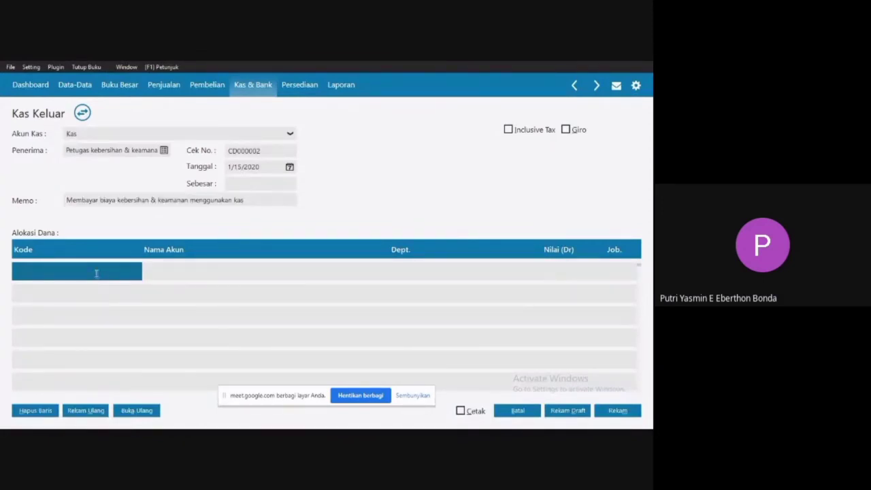
{"action": "double_click", "coordinate": [97, 273]}
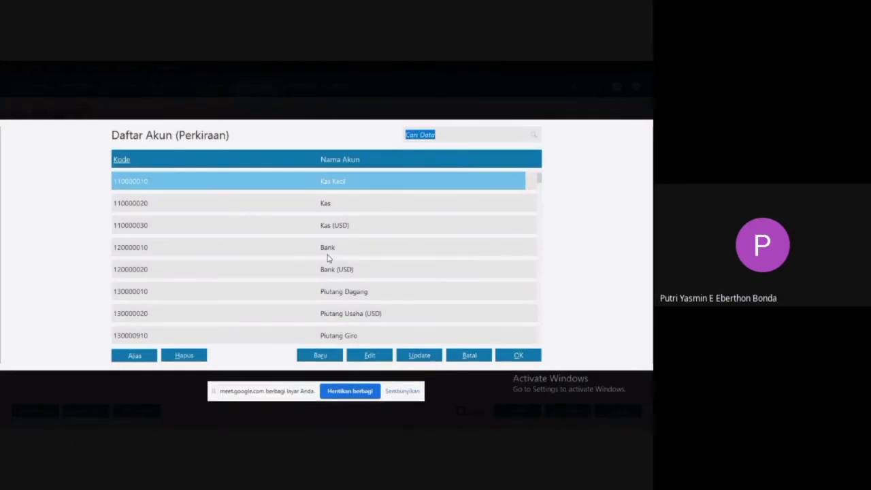
{"action": "key", "text": "Down"}
{"action": "key", "text": "Down"}
{"action": "key", "text": "Down"}
{"action": "key", "text": "Down"}
{"action": "key", "text": "Down"}
{"action": "key", "text": "Down"}
{"action": "key", "text": "Down"}
{"action": "key", "text": "Down"}
{"action": "key", "text": "Down"}
{"action": "key", "text": "Down"}
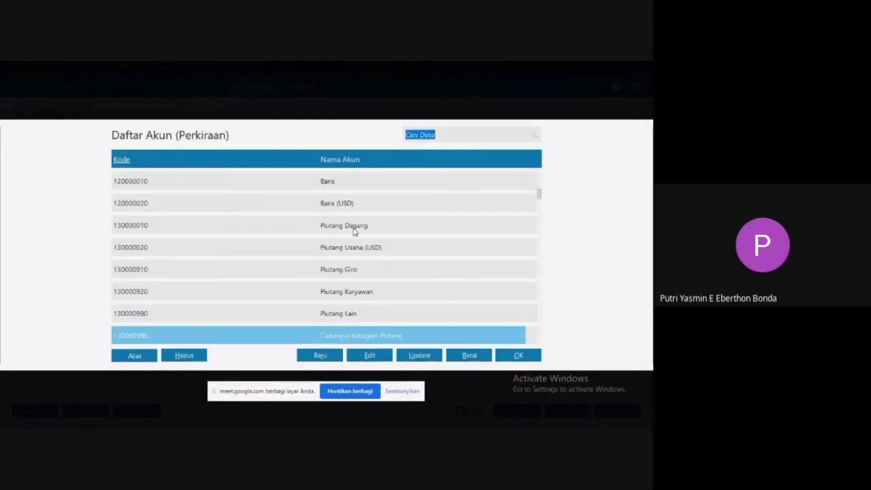
{"action": "key", "text": "Down"}
{"action": "key", "text": "Down"}
{"action": "key", "text": "Down"}
{"action": "key", "text": "Down"}
{"action": "key", "text": "Down"}
{"action": "key", "text": "Down"}
{"action": "key", "text": "Down"}
{"action": "key", "text": "Down"}
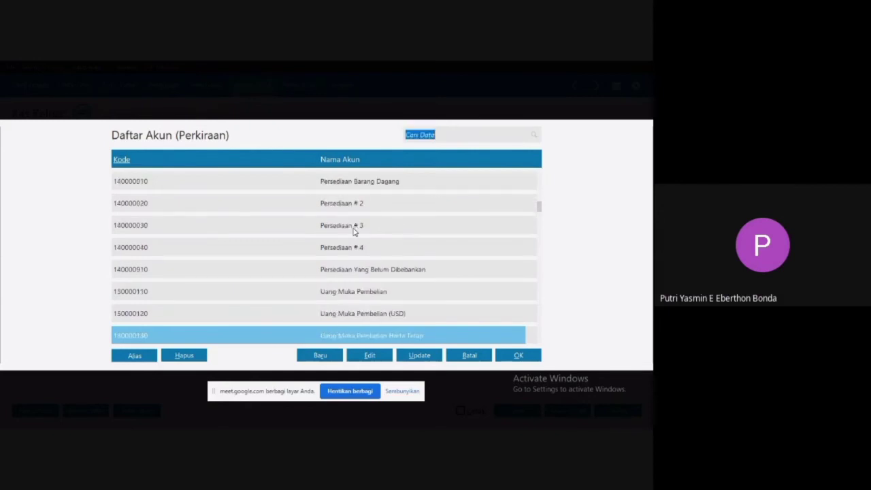
{"action": "key", "text": "Down"}
{"action": "key", "text": "Down"}
{"action": "key", "text": "Down"}
{"action": "key", "text": "Down"}
{"action": "key", "text": "Down"}
{"action": "key", "text": "Down"}
{"action": "key", "text": "Down"}
{"action": "key", "text": "Down"}
{"action": "key", "text": "Down"}
{"action": "key", "text": "Down"}
{"action": "key", "text": "Down"}
{"action": "key", "text": "Down"}
{"action": "key", "text": "Down"}
{"action": "key", "text": "Down"}
{"action": "key", "text": "Down"}
{"action": "key", "text": "Down"}
{"action": "key", "text": "Down"}
{"action": "key", "text": "Down"}
{"action": "key", "text": "Down"}
{"action": "key", "text": "Down"}
{"action": "key", "text": "Down"}
{"action": "key", "text": "Down"}
{"action": "key", "text": "Down"}
{"action": "key", "text": "Down"}
{"action": "key", "text": "Down"}
{"action": "key", "text": "Down"}
{"action": "key", "text": "Down"}
{"action": "key", "text": "Down"}
{"action": "key", "text": "Down"}
{"action": "key", "text": "Down"}
{"action": "key", "text": "Down"}
{"action": "key", "text": "Down"}
{"action": "key", "text": "Down"}
{"action": "key", "text": "Down"}
{"action": "key", "text": "Down"}
{"action": "key", "text": "Down"}
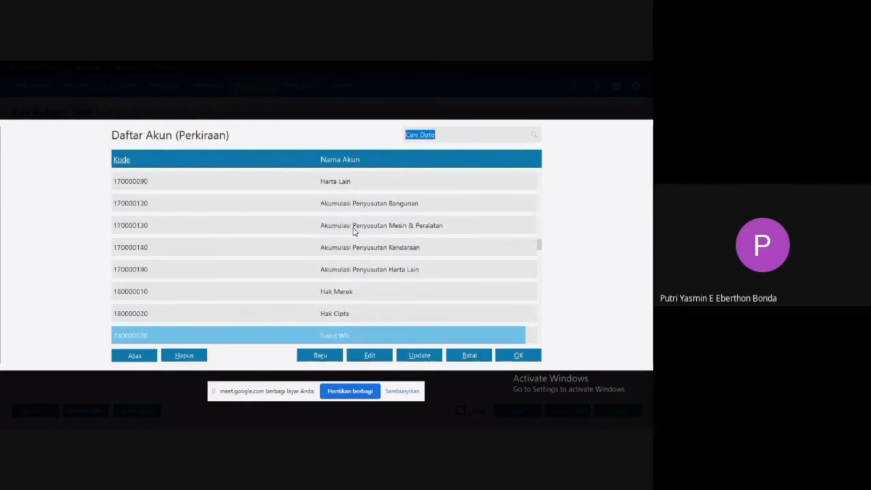
{"action": "key", "text": "Down"}
{"action": "key", "text": "Down"}
{"action": "key", "text": "Down"}
{"action": "key", "text": "Down"}
{"action": "key", "text": "Down"}
{"action": "key", "text": "Down"}
{"action": "key", "text": "Down"}
{"action": "key", "text": "Down"}
{"action": "key", "text": "Down"}
{"action": "key", "text": "Down"}
{"action": "key", "text": "Down"}
{"action": "key", "text": "Down"}
{"action": "key", "text": "Down"}
{"action": "key", "text": "Down"}
{"action": "key", "text": "Down"}
{"action": "key", "text": "Down"}
{"action": "key", "text": "Down"}
{"action": "key", "text": "Down"}
{"action": "key", "text": "Down"}
{"action": "key", "text": "Down"}
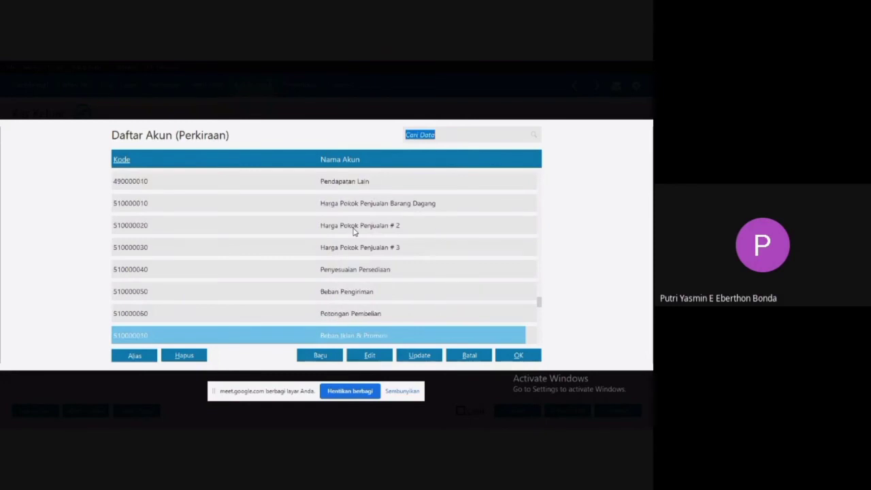
{"action": "key", "text": "Down"}
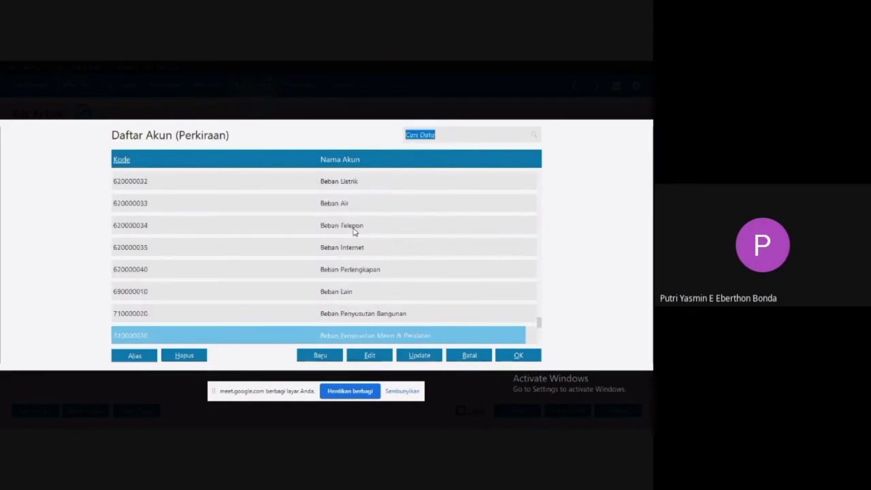
{"action": "key", "text": "Down"}
{"action": "key", "text": "Down"}
{"action": "key", "text": "Down"}
{"action": "key", "text": "Down"}
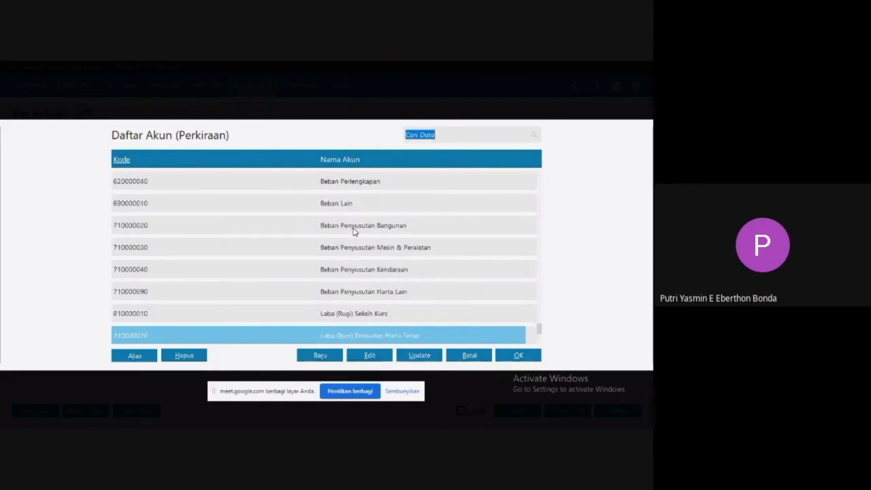
{"action": "key", "text": "Up"}
{"action": "key", "text": "Up"}
{"action": "key", "text": "Up"}
{"action": "key", "text": "Up"}
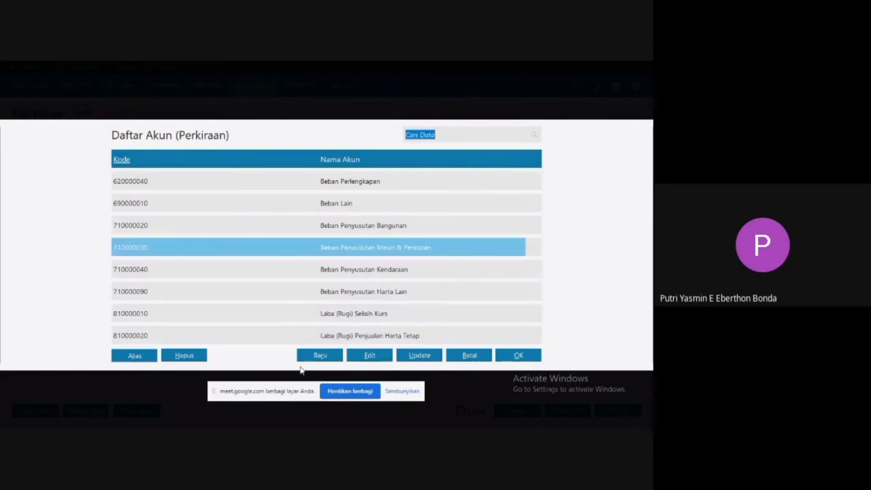
Start a new account from the account list and set its classification (Klasifikasi) to Beban Non Operasional Lain.
{"action": "left_click", "coordinate": [318, 355]}
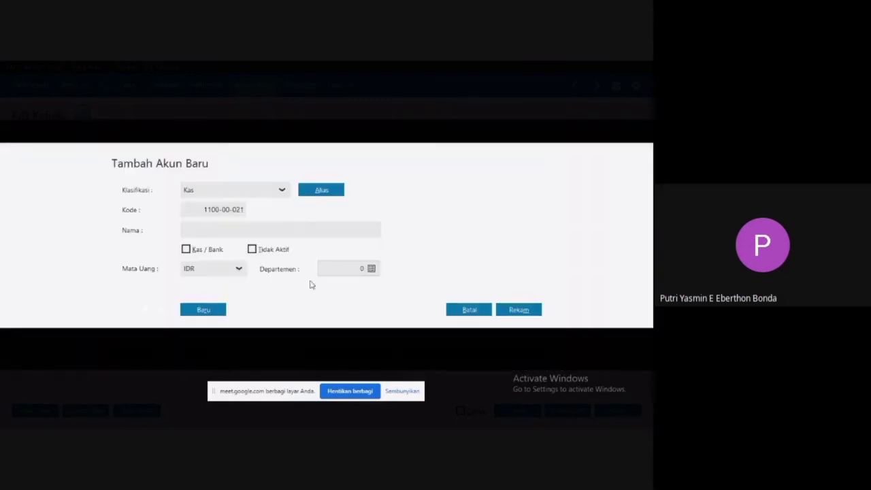
{"action": "left_click", "coordinate": [279, 191]}
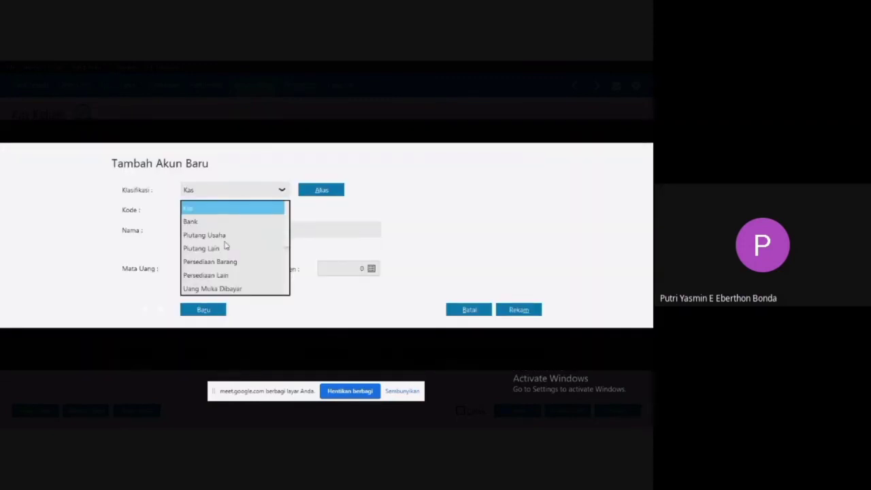
{"action": "key", "text": "Down"}
{"action": "key", "text": "Down"}
{"action": "key", "text": "Down"}
{"action": "key", "text": "Down"}
{"action": "key", "text": "Down"}
{"action": "key", "text": "Down"}
{"action": "key", "text": "Down"}
{"action": "key", "text": "Down"}
{"action": "key", "text": "Down"}
{"action": "key", "text": "Down"}
{"action": "key", "text": "Down"}
{"action": "key", "text": "Down"}
{"action": "key", "text": "Down"}
{"action": "key", "text": "Down"}
{"action": "key", "text": "Down"}
{"action": "key", "text": "Down"}
{"action": "key", "text": "Down"}
{"action": "key", "text": "Down"}
{"action": "key", "text": "Down"}
{"action": "key", "text": "Down"}
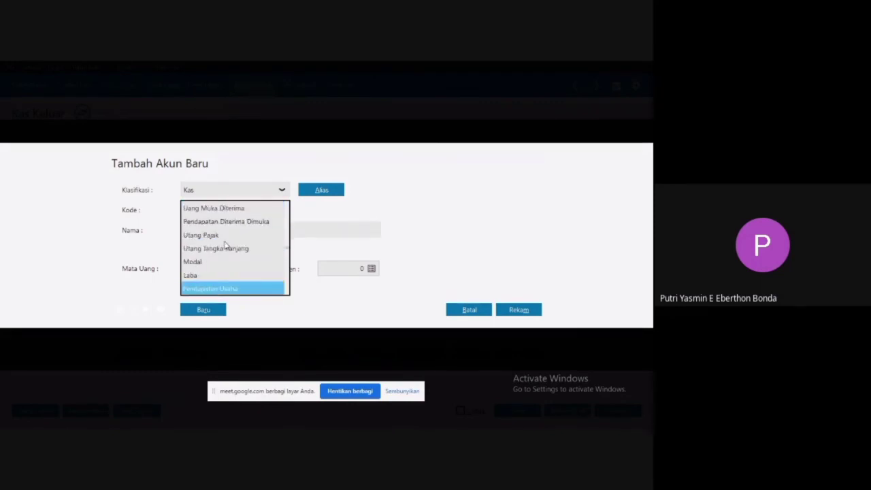
{"action": "key", "text": "Up"}
{"action": "key", "text": "Up"}
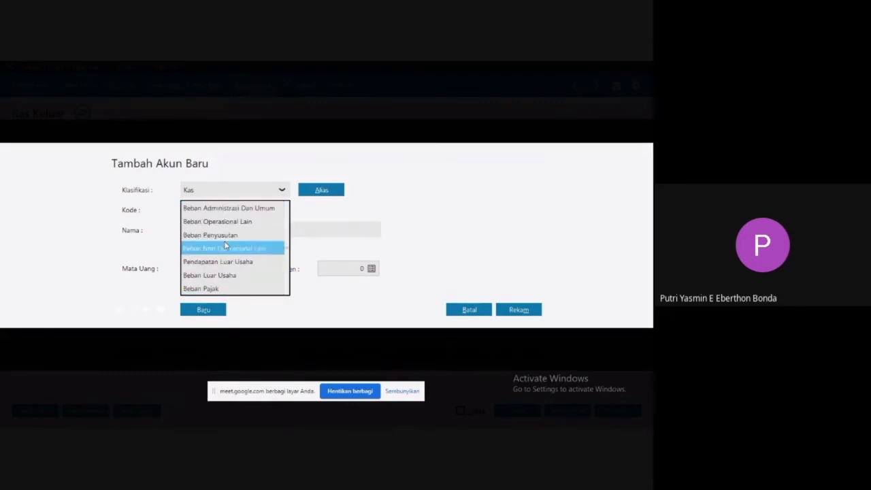
{"action": "left_click", "coordinate": [206, 251]}
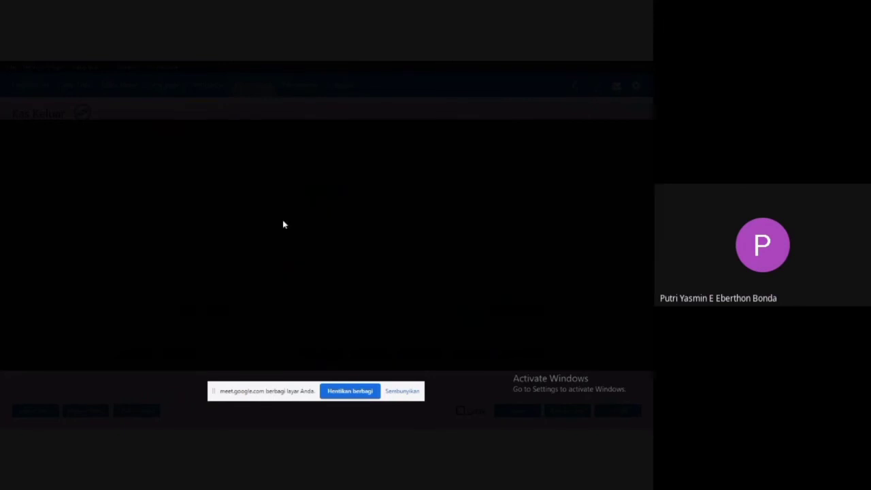
{"action": "left_click", "coordinate": [456, 302]}
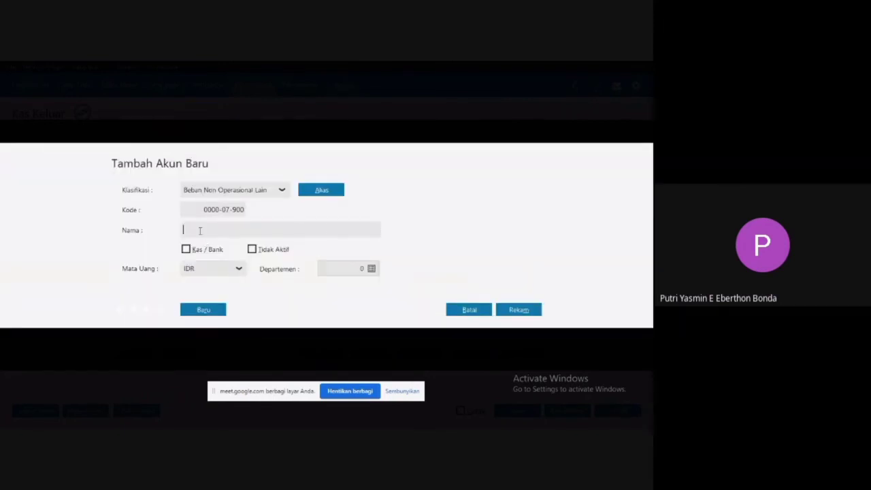
Record the new account under the name "Kebersihan & keamanan" and choose it for the first allocation row.
{"action": "type", "text": "Kebersihan & keamanan"}
{"action": "left_click", "coordinate": [519, 311]}
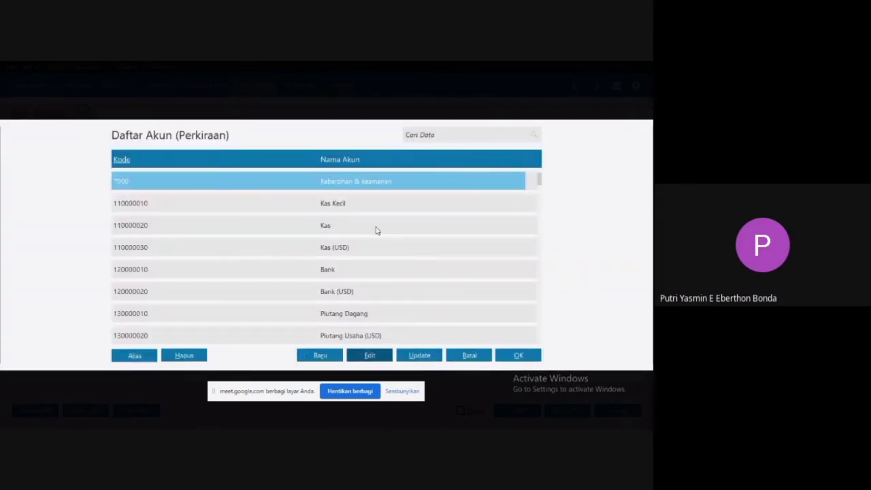
{"action": "double_click", "coordinate": [226, 186]}
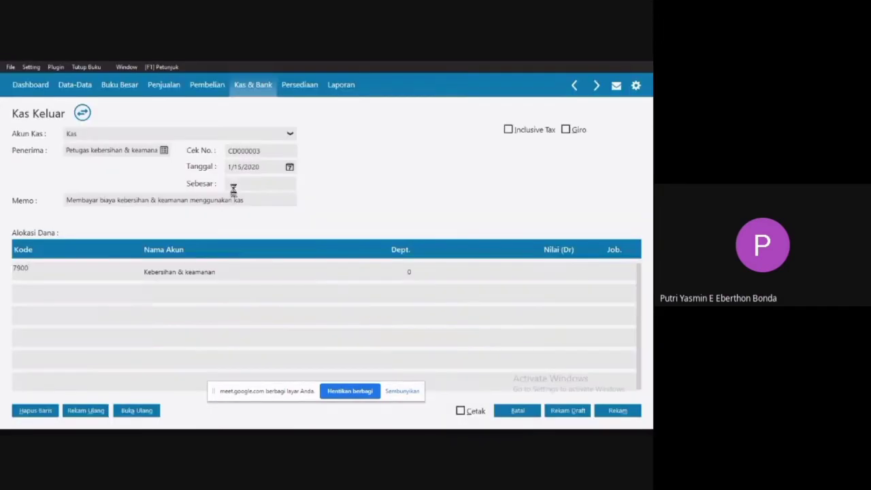
Check the amount on voucher CO003 in Word and enter 100000 as the Kebersihan & keamanan row's value (Nilai).
{"action": "left_click", "coordinate": [526, 276]}
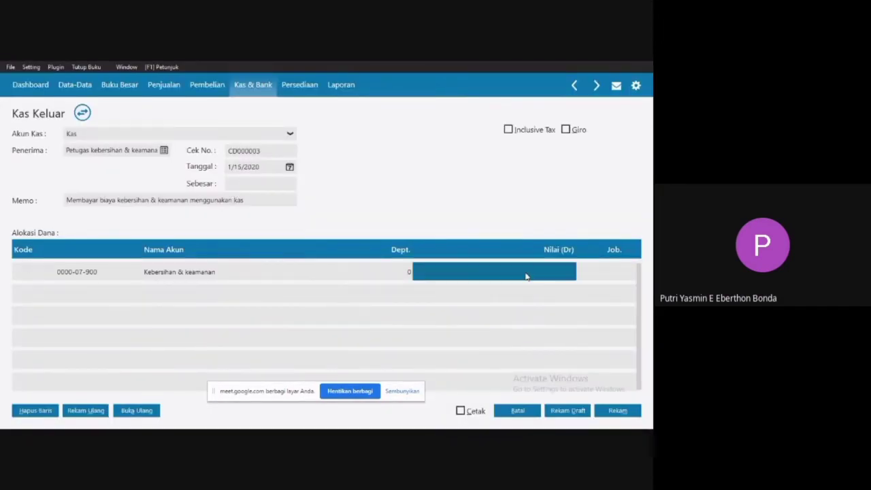
{"action": "key", "text": "super"}
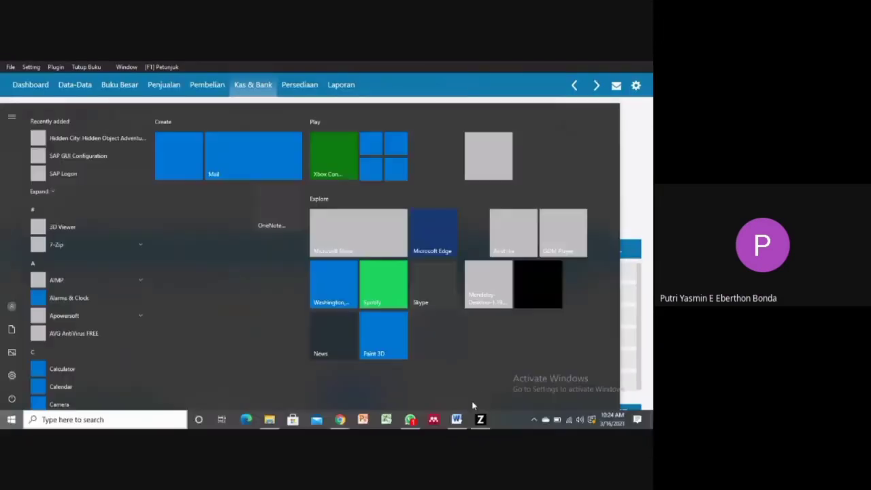
{"action": "left_click", "coordinate": [457, 419]}
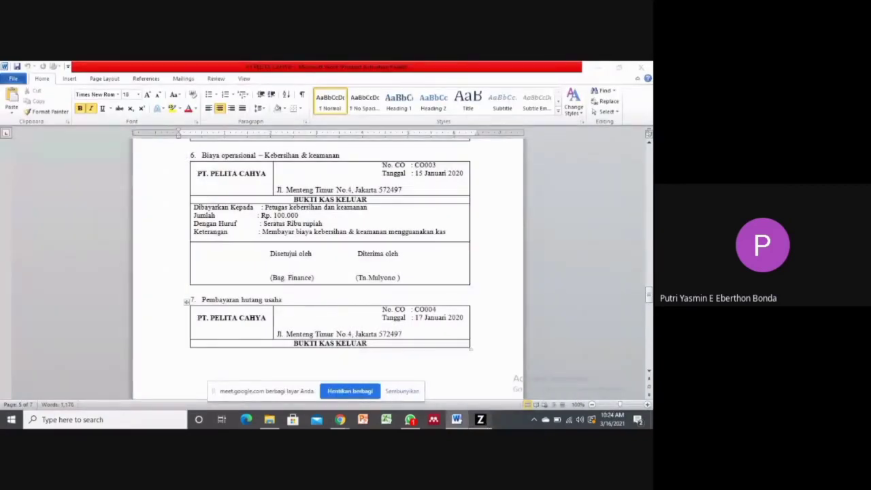
{"action": "key", "text": "alt+Tab"}
{"action": "type", "text": "100,0"}
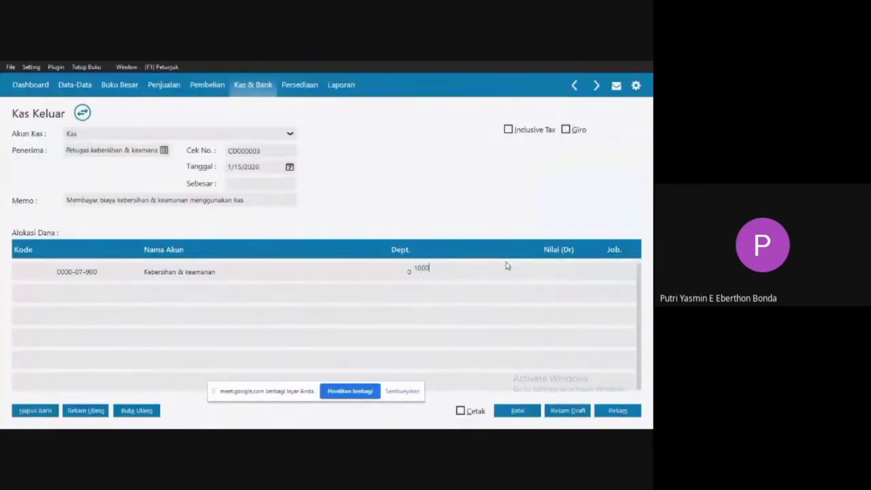
{"action": "type", "text": "00"}
{"action": "left_click", "coordinate": [343, 270]}
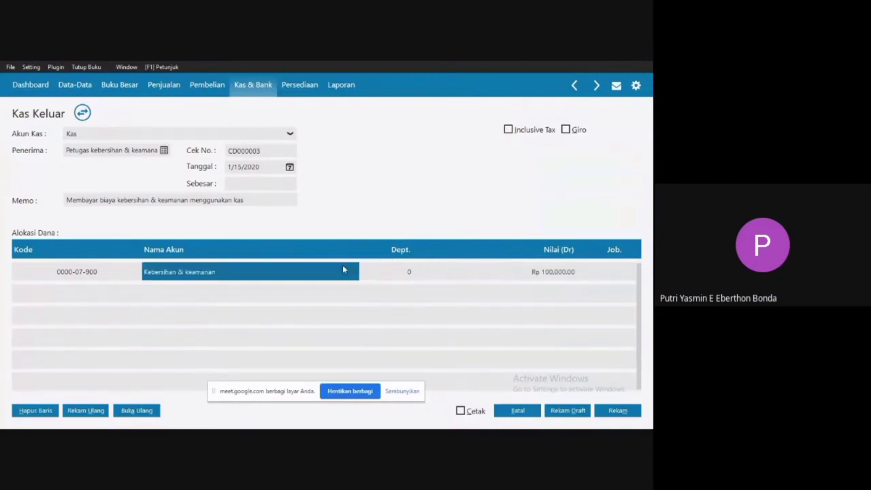
Fill the Sebesar amount with Rp 100,000.00, then record the cash-out transaction and close the Kas Keluar list.
{"action": "left_click", "coordinate": [130, 274]}
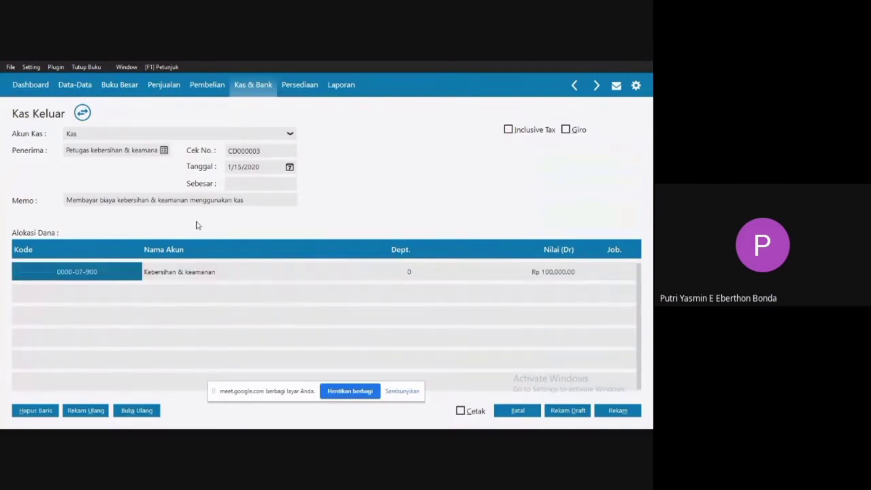
{"action": "left_click", "coordinate": [264, 183]}
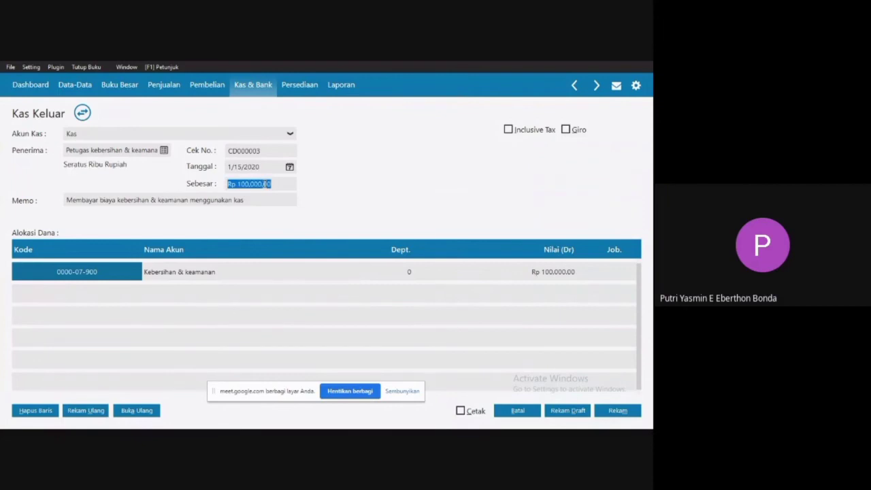
{"action": "left_click", "coordinate": [261, 273]}
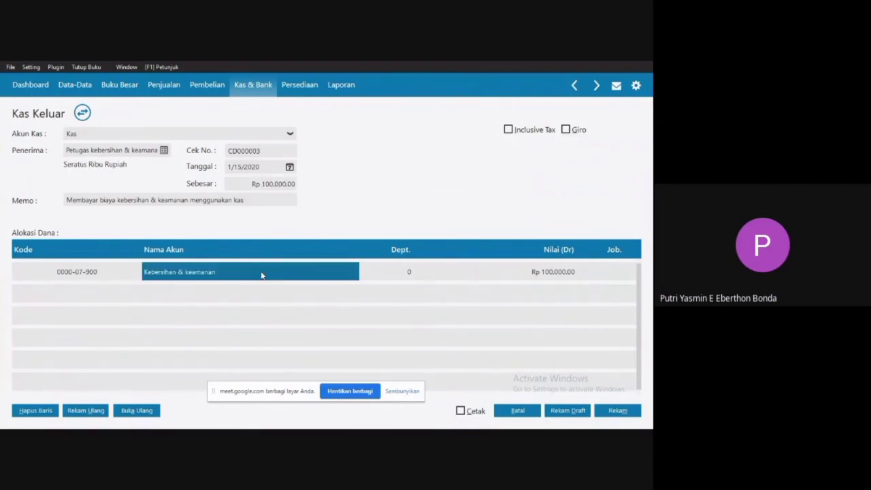
{"action": "left_click", "coordinate": [615, 410]}
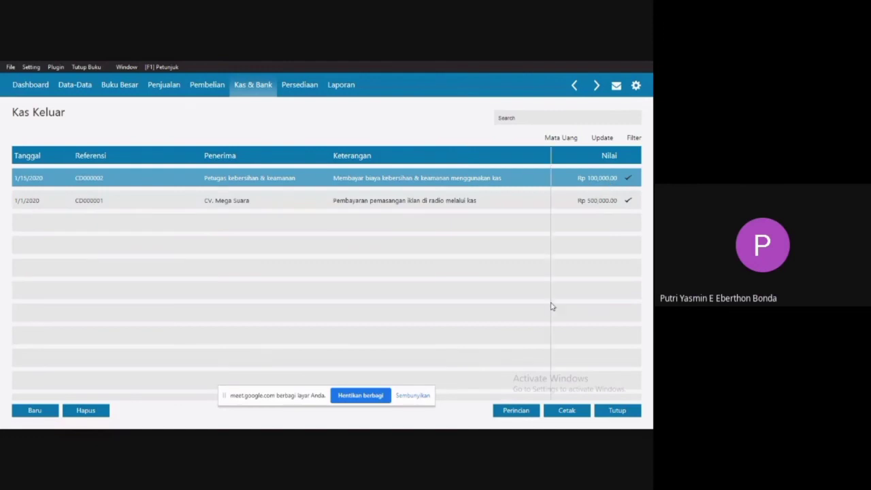
{"action": "left_click", "coordinate": [617, 411]}
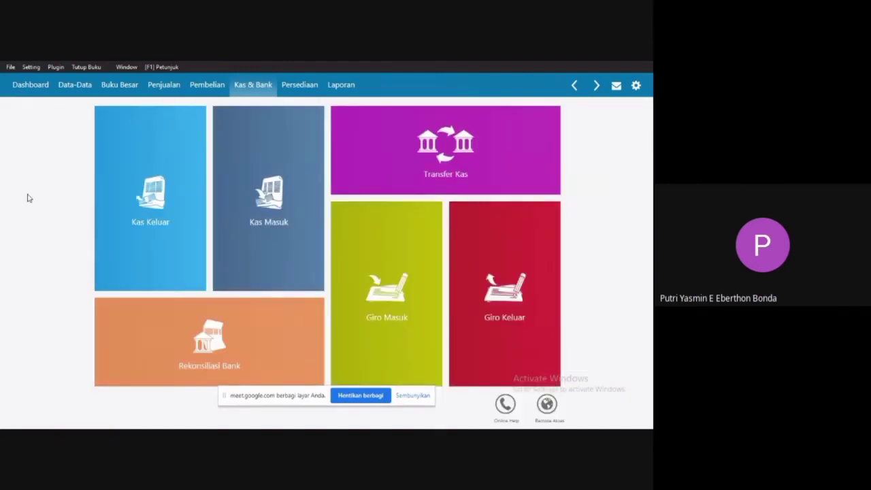
Switch to Word and read the voucher of transaction 7, Pembayaran hutang usaha, dated 17 Januari 2020.
{"action": "key", "text": "super"}
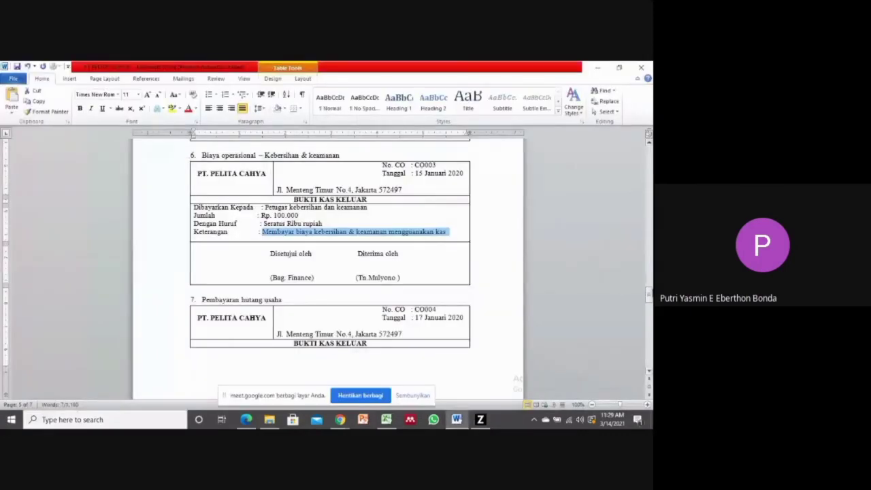
{"action": "left_click_drag", "start_coordinate": [648, 289], "coordinate": [649, 299]}
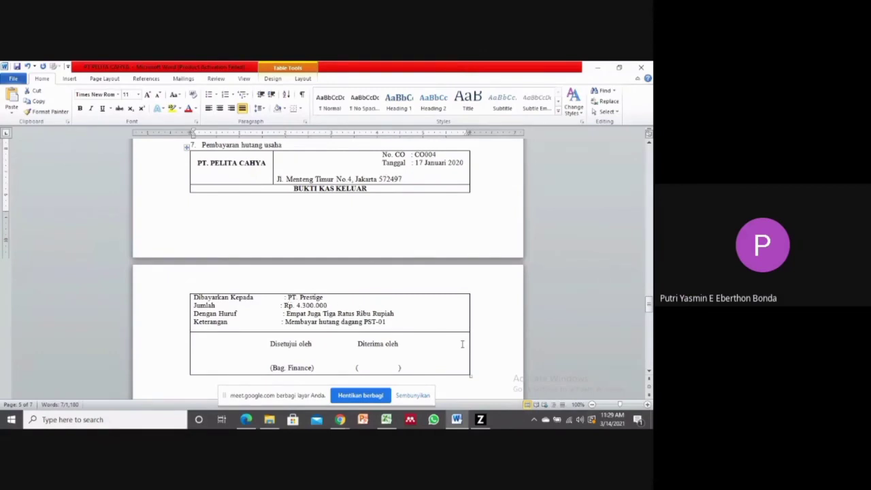
Switch to Zahir Accounting and start a new trade debt payment under Pembayaran Hutang Usaha in the purchasing module.
{"action": "left_click", "coordinate": [479, 419]}
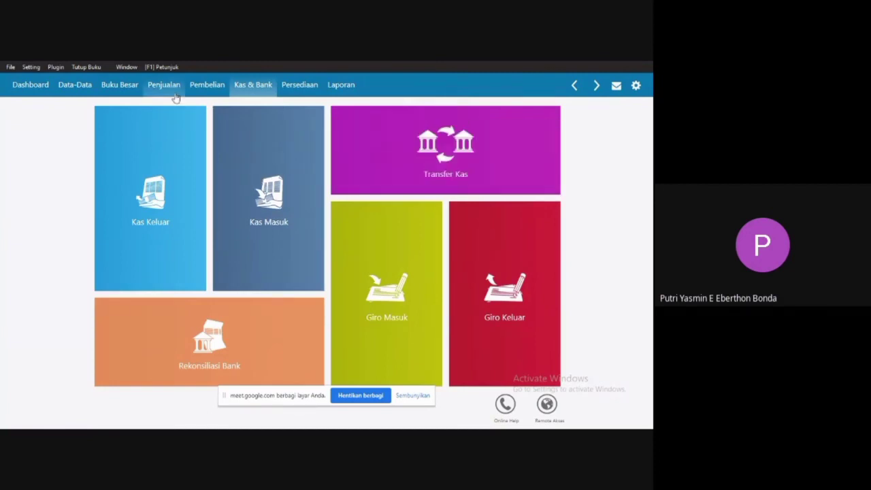
{"action": "left_click", "coordinate": [209, 88]}
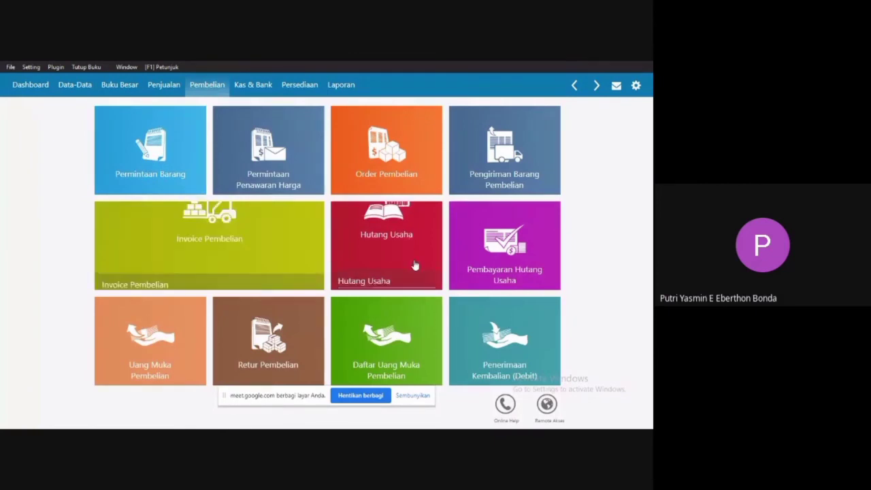
{"action": "left_click", "coordinate": [498, 259]}
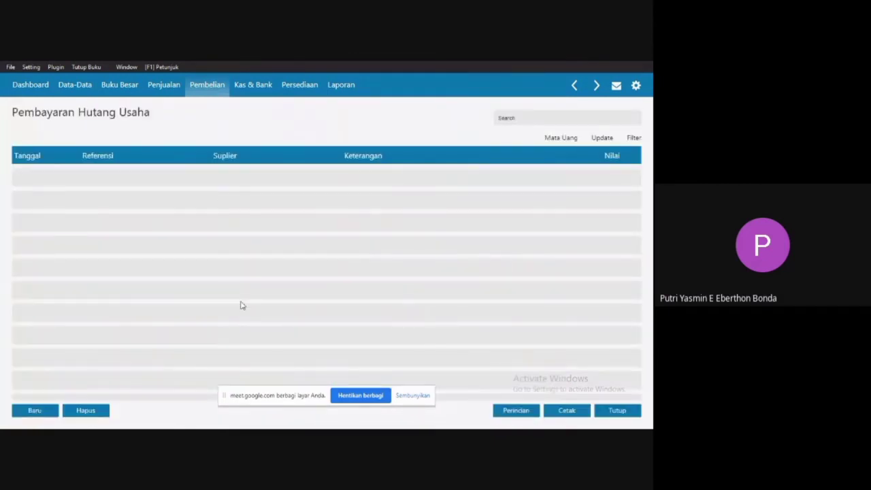
{"action": "left_click", "coordinate": [30, 411]}
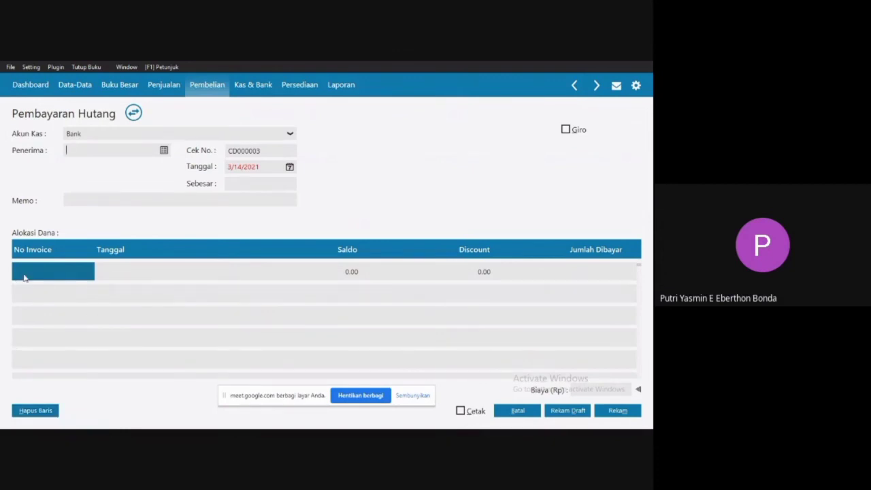
Set the debt payment's cash account (Akun Kas) to Kas.
{"action": "left_click", "coordinate": [290, 137]}
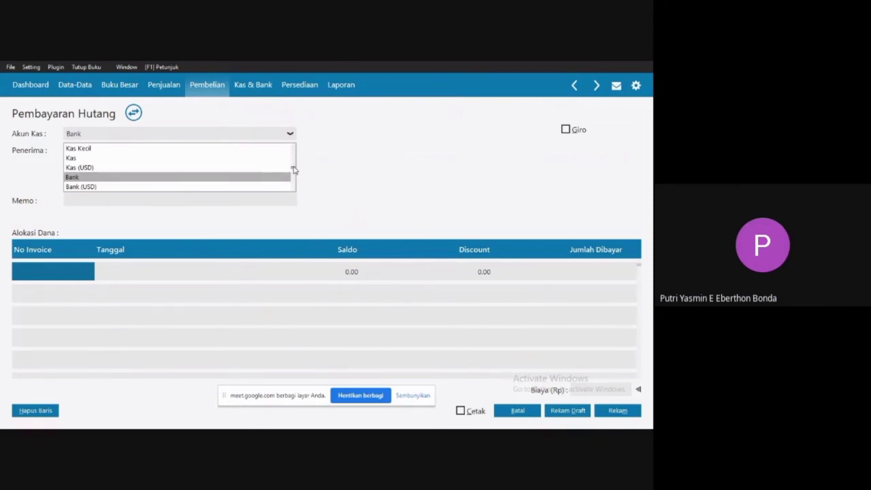
{"action": "key", "text": "Up"}
{"action": "key", "text": "Up"}
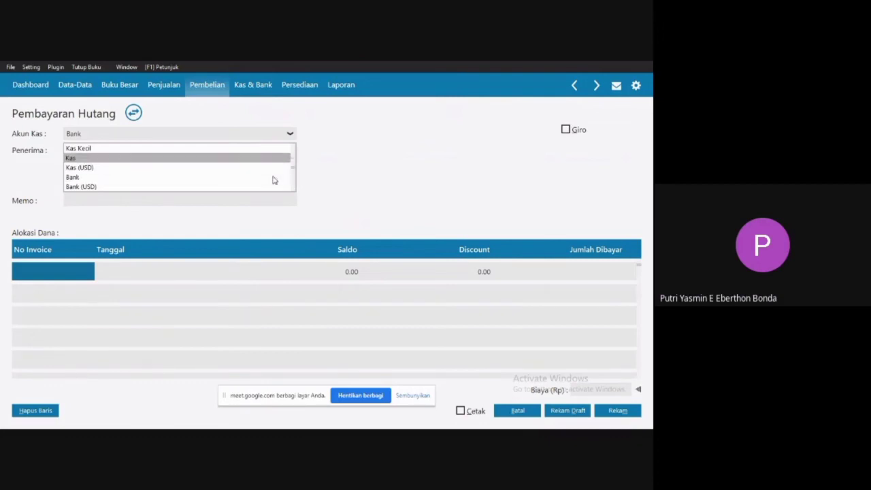
{"action": "key", "text": "Up"}
{"action": "key", "text": "Down"}
{"action": "key", "text": "Down"}
{"action": "key", "text": "Down"}
{"action": "key", "text": "Down"}
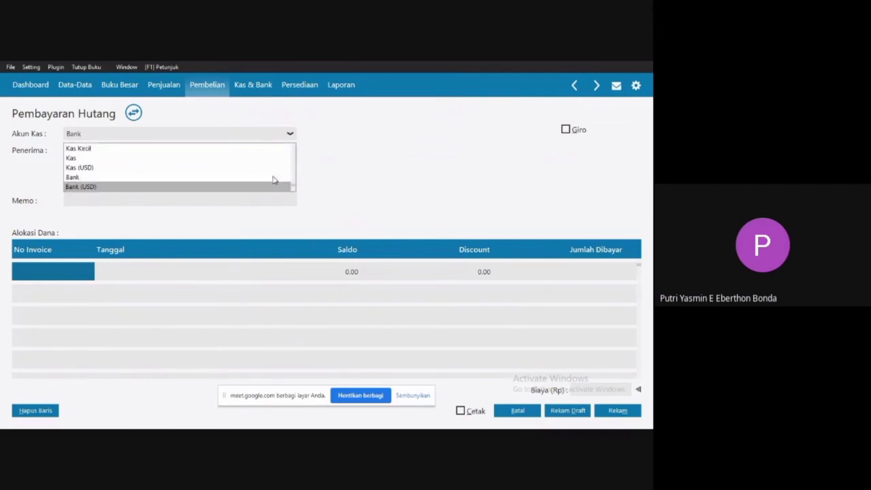
{"action": "key", "text": "Up"}
{"action": "key", "text": "Up"}
{"action": "key", "text": "Up"}
{"action": "key", "text": "Up"}
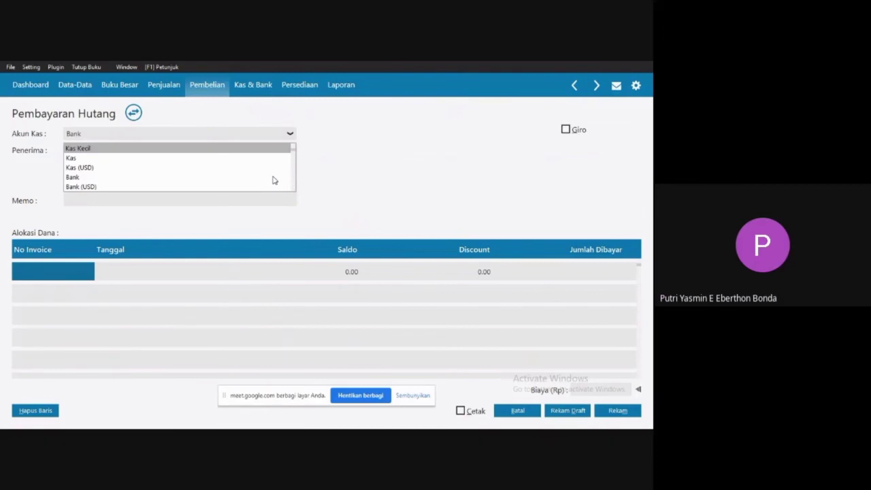
{"action": "left_click", "coordinate": [167, 161]}
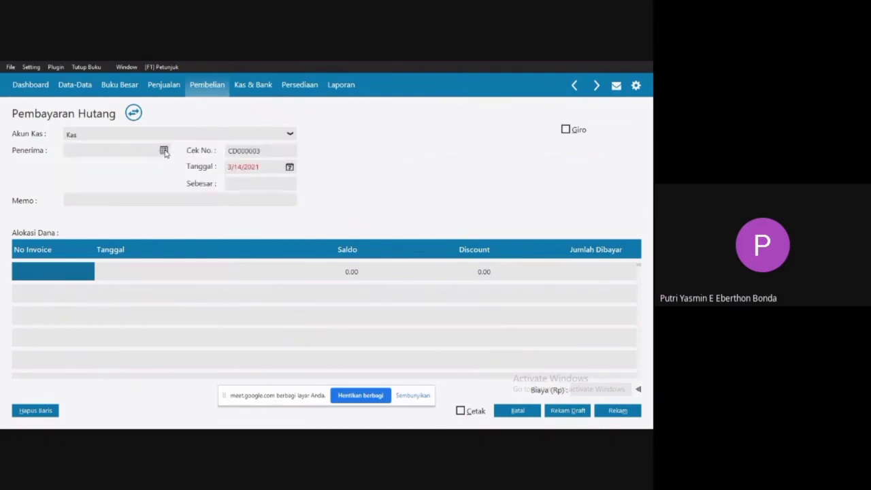
Choose PT. Prestige as the payment's recipient (Penerima) and set its date to 1/17/2020.
{"action": "left_click", "coordinate": [164, 151]}
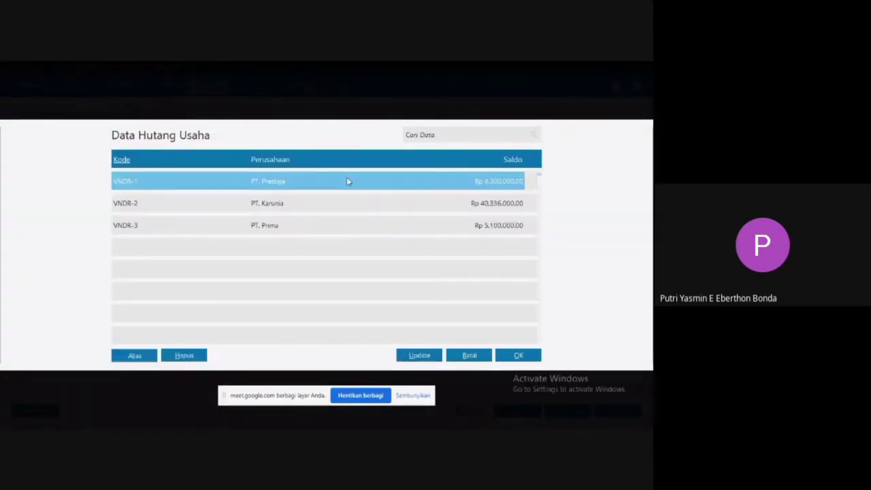
{"action": "double_click", "coordinate": [347, 180]}
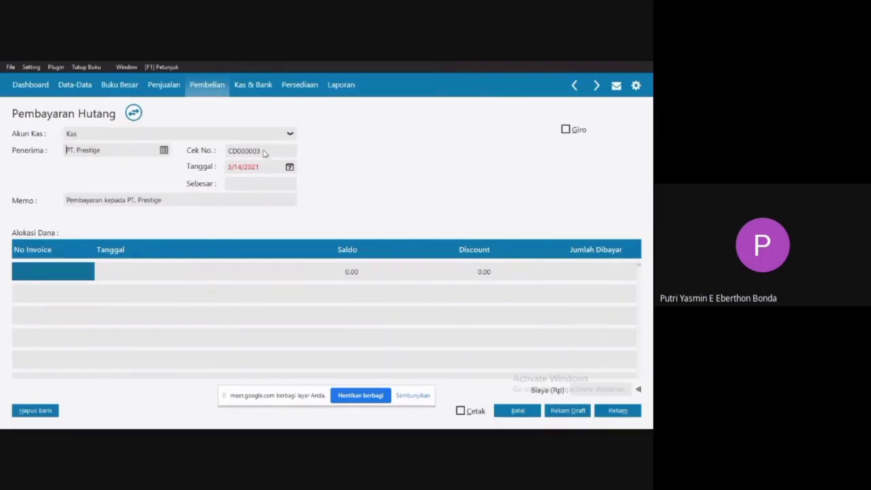
{"action": "left_click", "coordinate": [291, 169]}
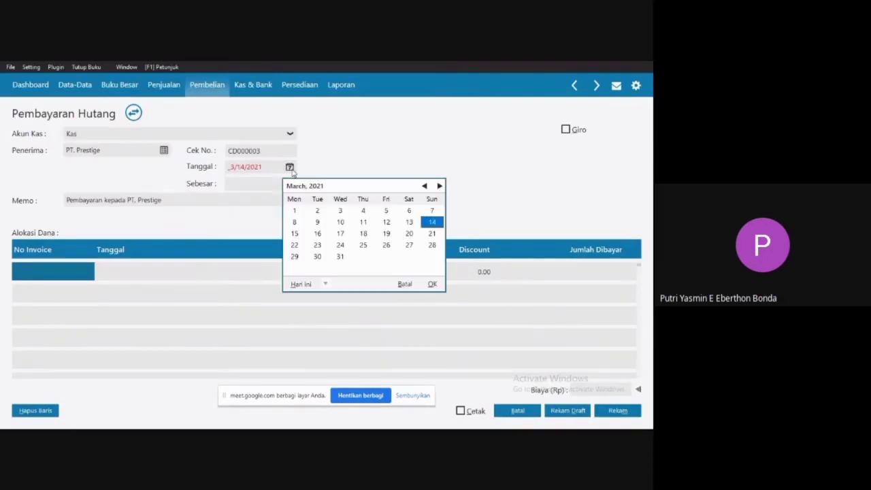
{"action": "left_click", "coordinate": [325, 284]}
{"action": "left_click", "coordinate": [346, 369]}
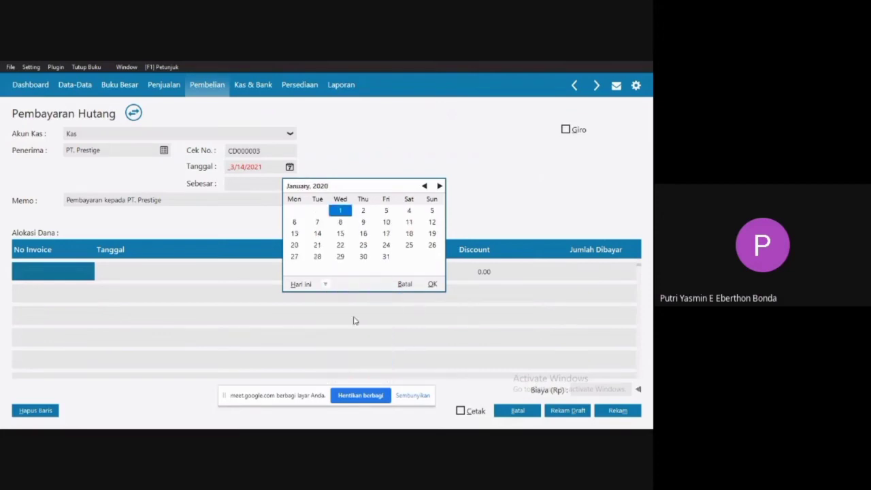
{"action": "left_click", "coordinate": [385, 233]}
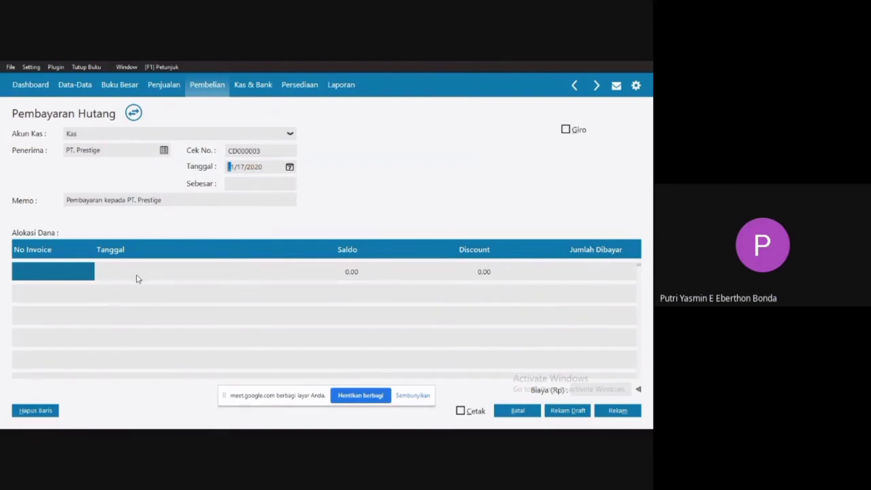
Allocate the payment to invoice PST-01 and fill the Sebesar amount with Rp 4,300,000.00.
{"action": "left_click", "coordinate": [55, 275]}
{"action": "double_click", "coordinate": [55, 275]}
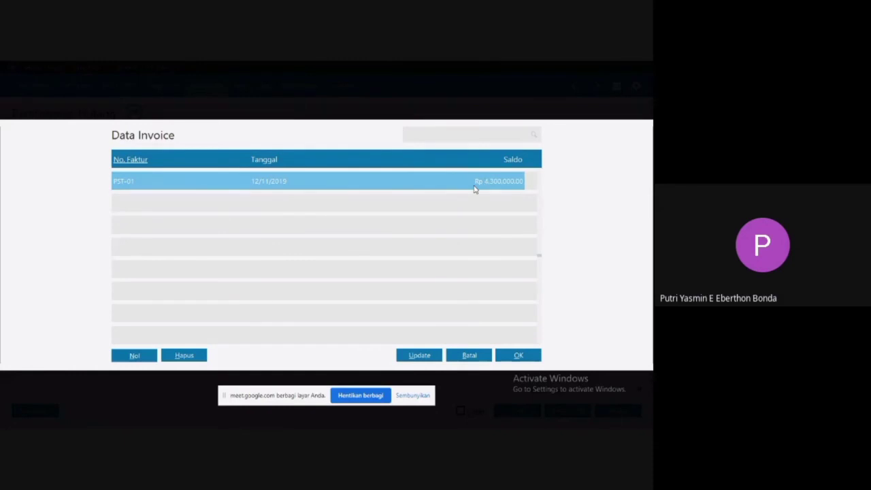
{"action": "double_click", "coordinate": [462, 182]}
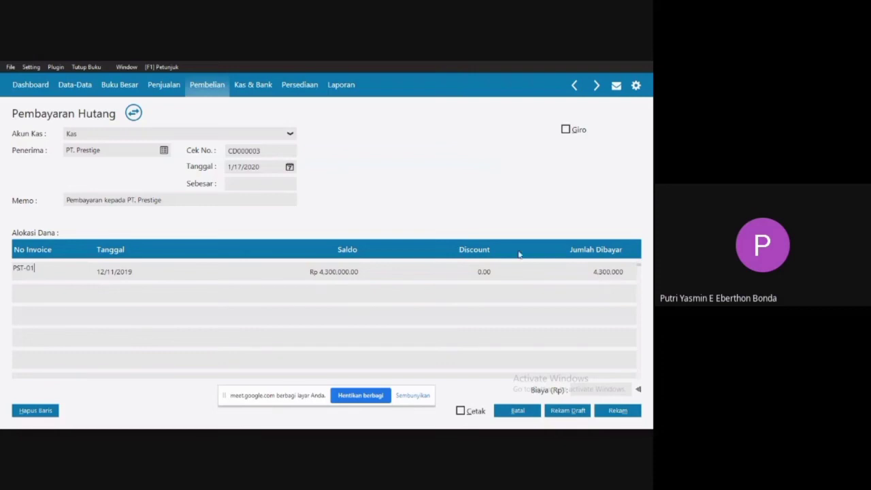
{"action": "left_click", "coordinate": [256, 184]}
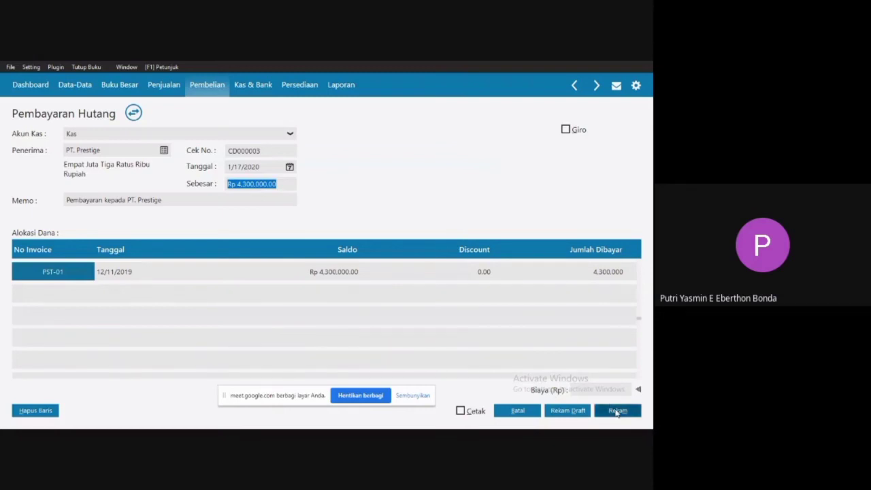
Record the debt payment, then leave the new blank form and close the Pembayaran Hutang Usaha list.
{"action": "left_click", "coordinate": [617, 411]}
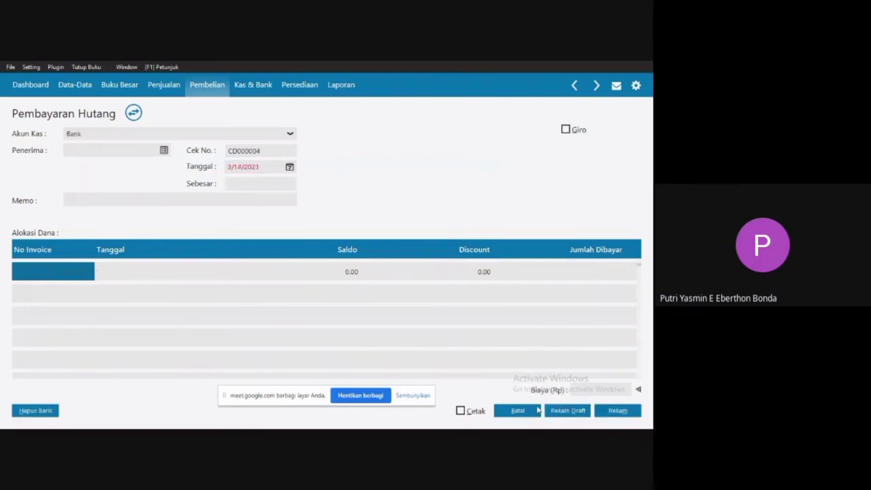
{"action": "left_click", "coordinate": [520, 411]}
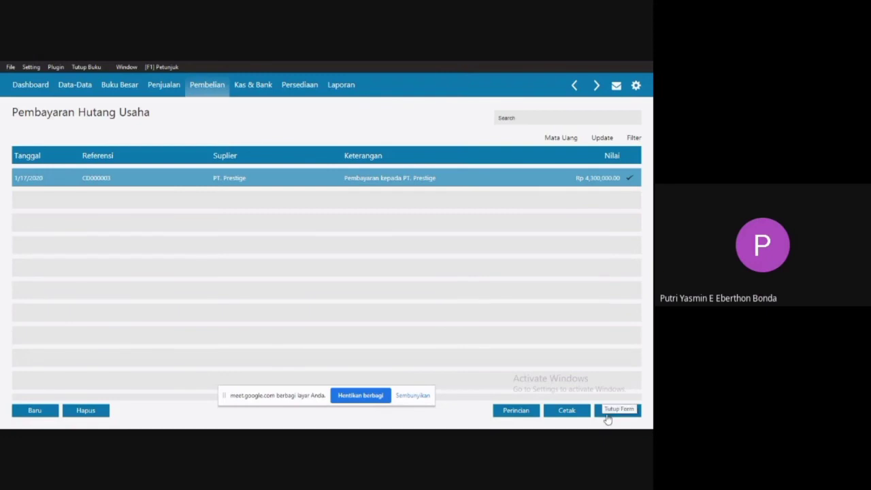
{"action": "left_click", "coordinate": [609, 414]}
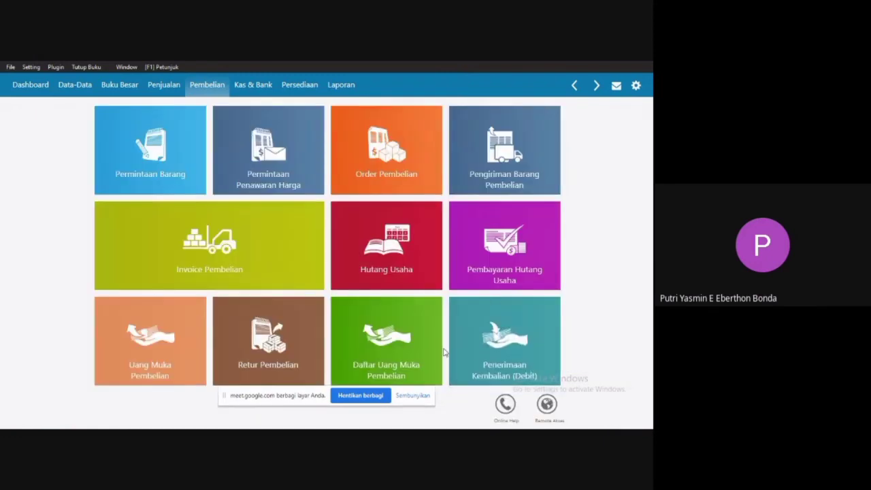
Switch to Word and read the sales invoice of transaction 8, Penjualan tunai, dated 20 Januari 2020.
{"action": "key", "text": "super"}
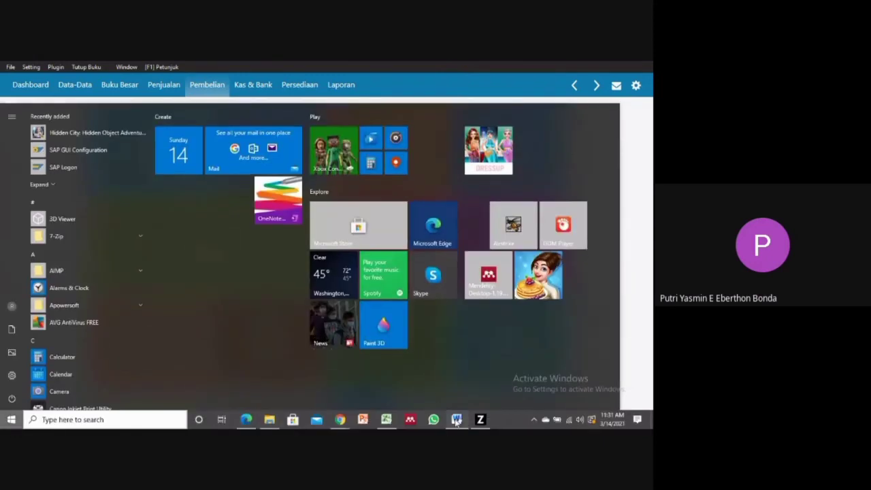
{"action": "left_click", "coordinate": [456, 421]}
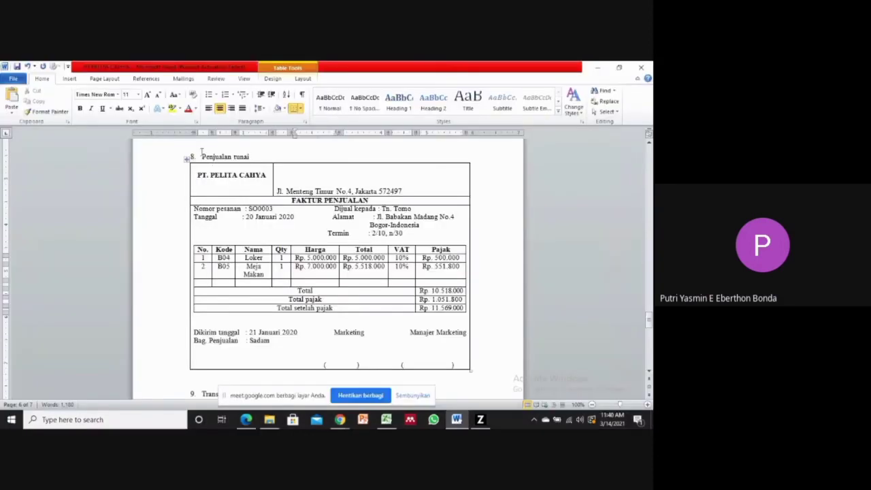
{"action": "left_click_drag", "start_coordinate": [201, 157], "coordinate": [252, 158]}
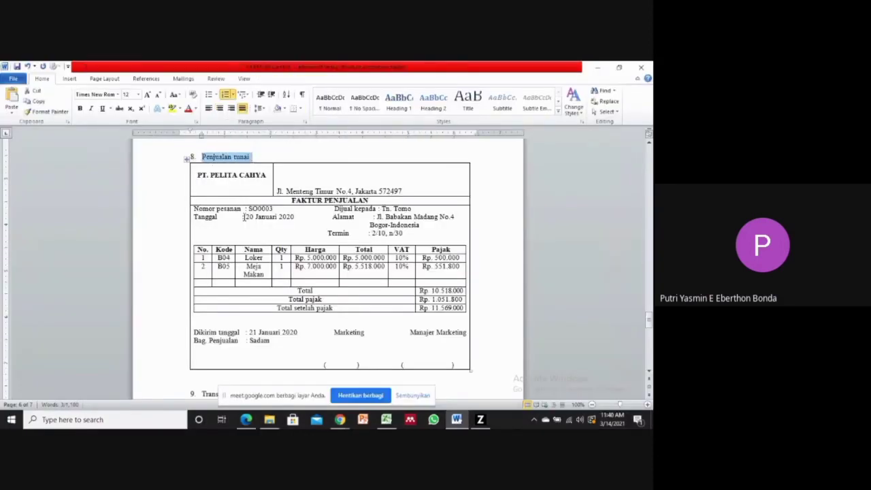
{"action": "left_click_drag", "start_coordinate": [244, 216], "coordinate": [291, 216]}
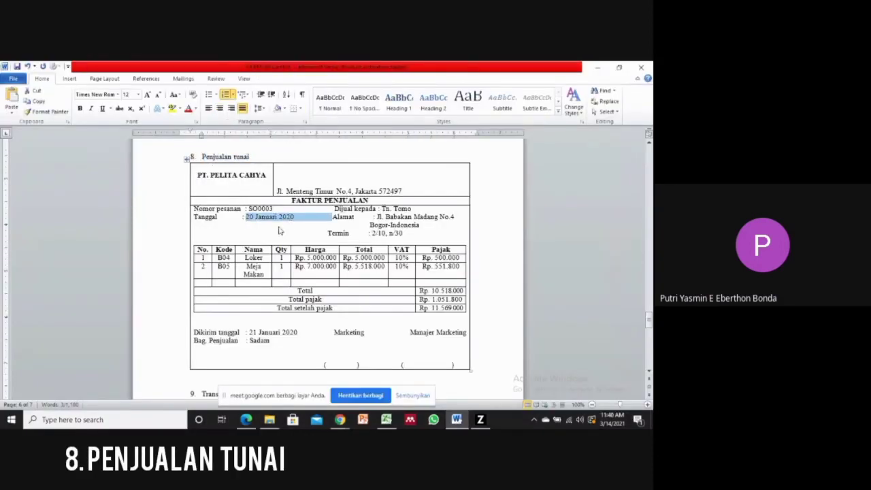
Switch to Zahir Accounting and start a new sales invoice under Invoice Penjualan.
{"action": "left_click", "coordinate": [480, 419]}
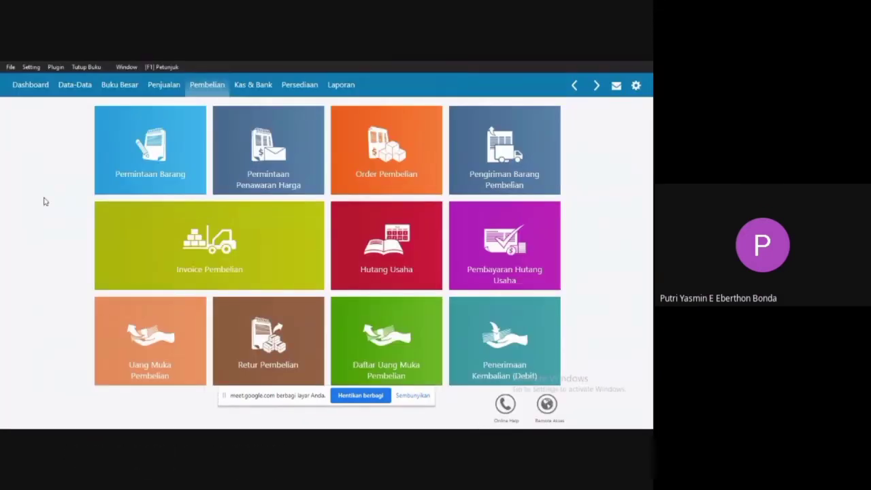
{"action": "left_click", "coordinate": [166, 89]}
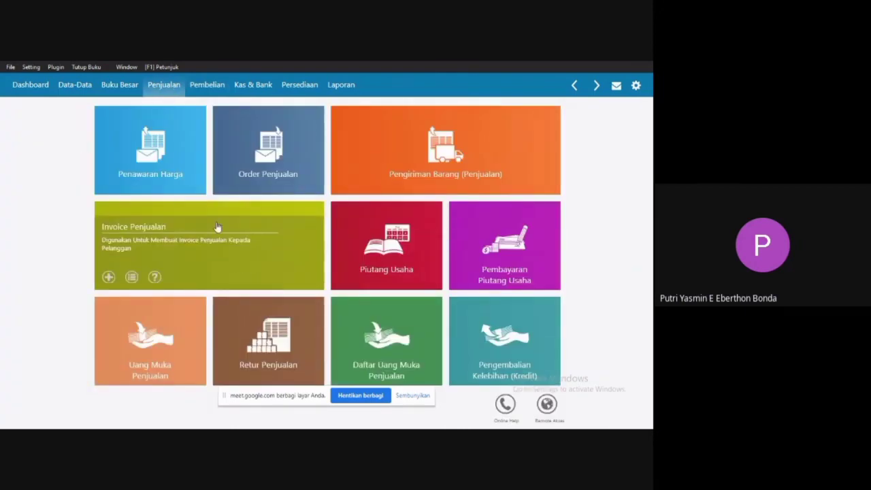
{"action": "left_click", "coordinate": [217, 226]}
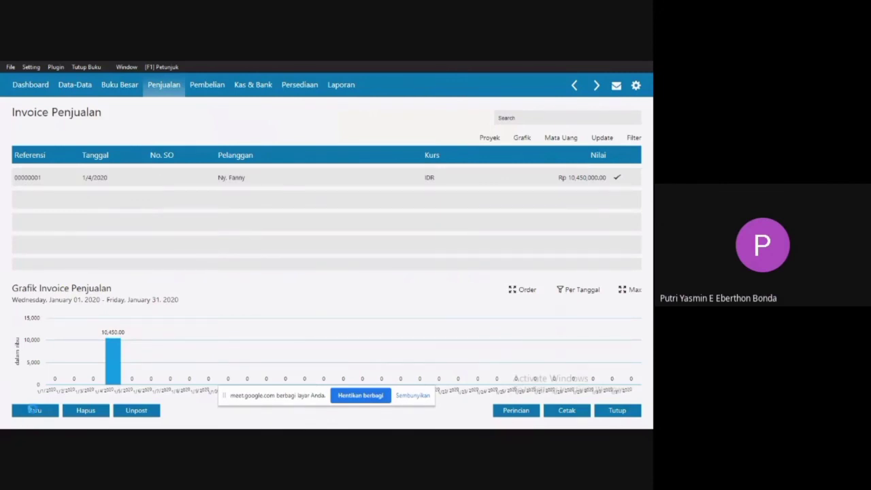
{"action": "left_click", "coordinate": [32, 409]}
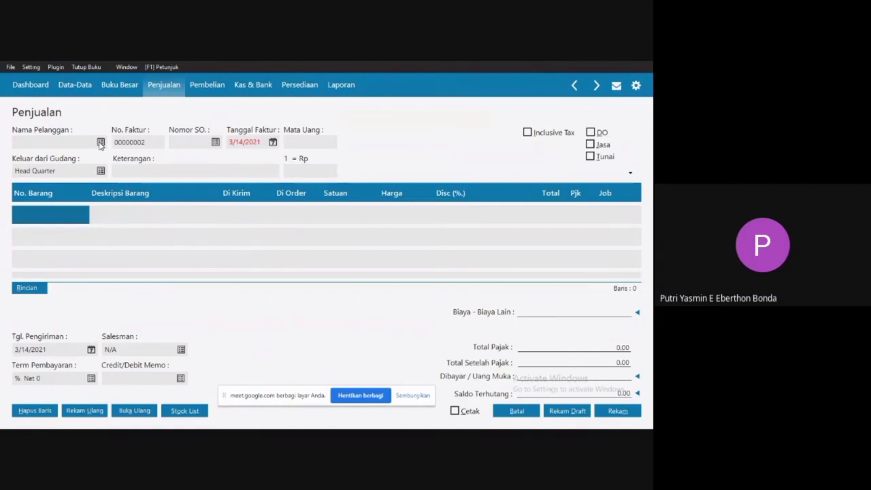
Look through the invoice's customer list, start a new customer record and set its type (Jenis) to Personal.
{"action": "left_click", "coordinate": [100, 143]}
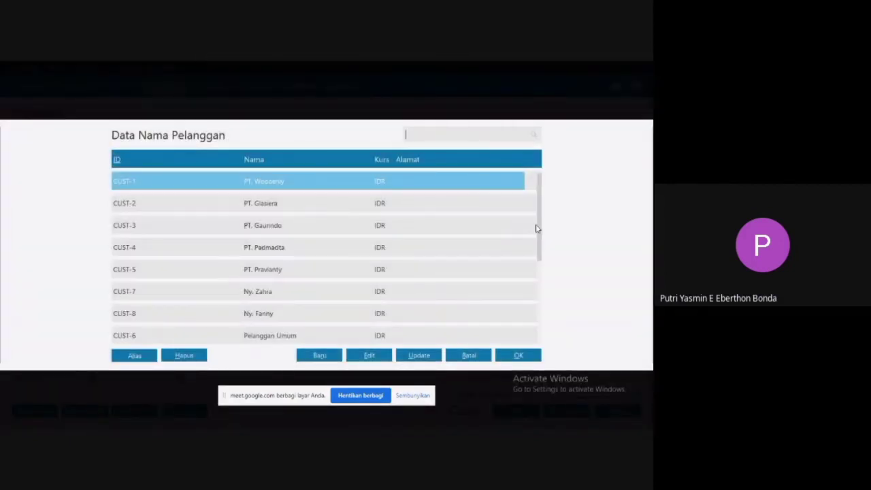
{"action": "scroll", "coordinate": [471, 229], "scroll_direction": "down", "scroll_amount": 7}
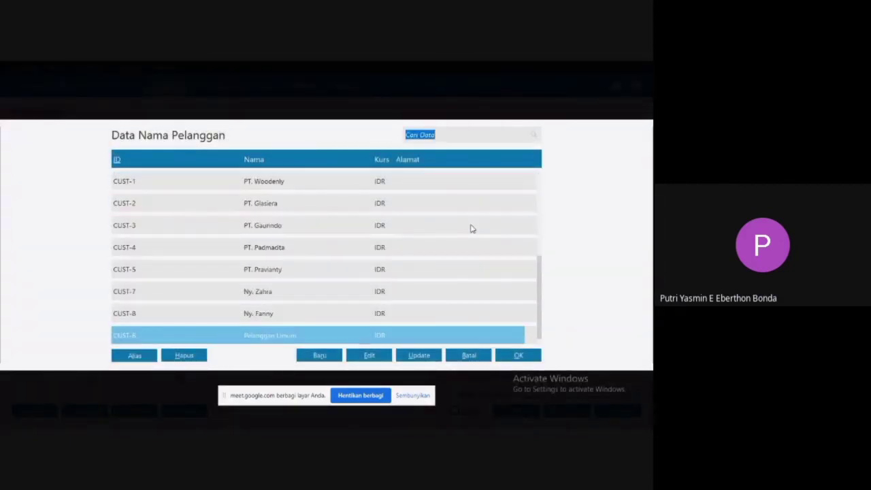
{"action": "left_click", "coordinate": [313, 357]}
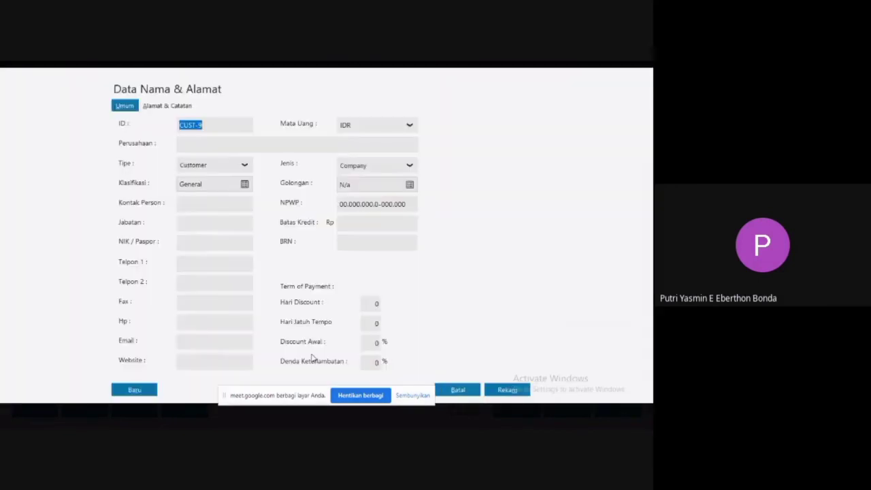
{"action": "left_click", "coordinate": [211, 143]}
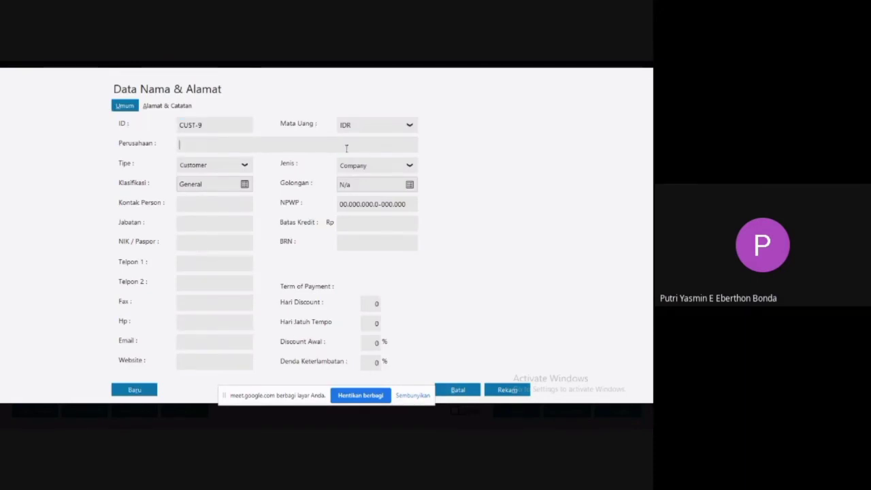
{"action": "left_click", "coordinate": [370, 165]}
{"action": "left_click", "coordinate": [357, 194]}
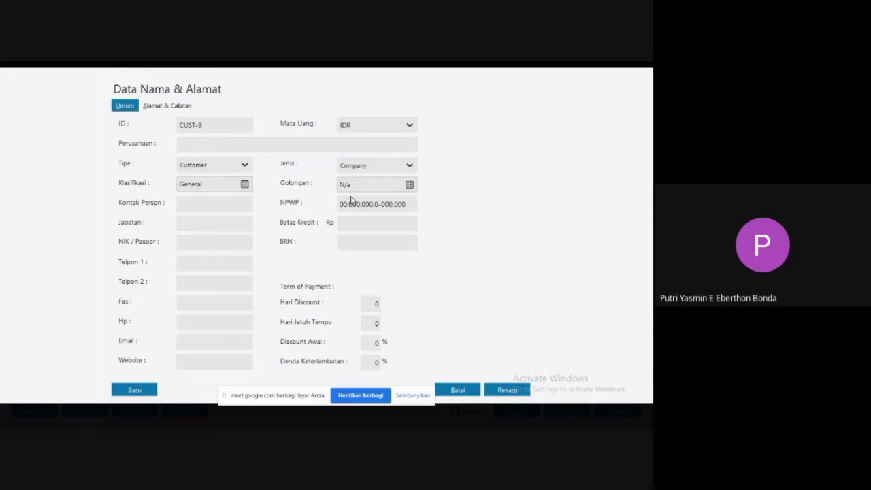
Enter the customer's name from the sales invoice and record the new customer without NPWP / NIK details.
{"action": "left_click", "coordinate": [219, 145]}
{"action": "type", "text": "t"}
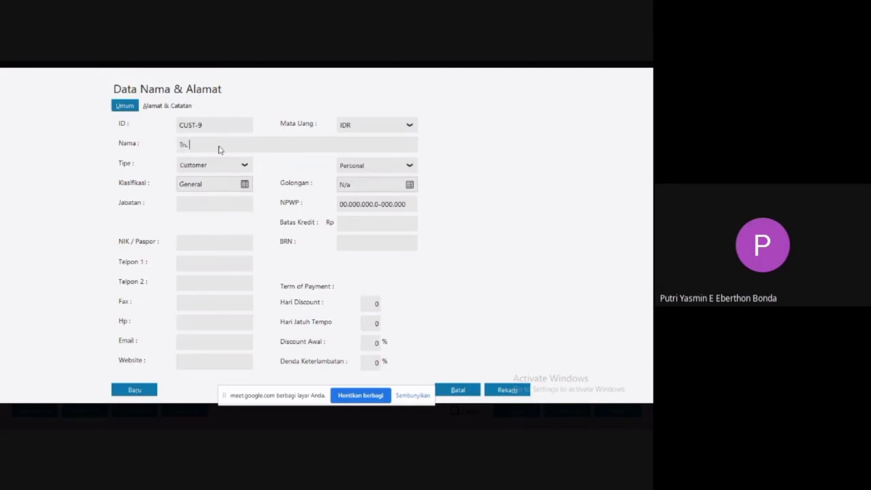
{"action": "type", "text": "n. Tomo"}
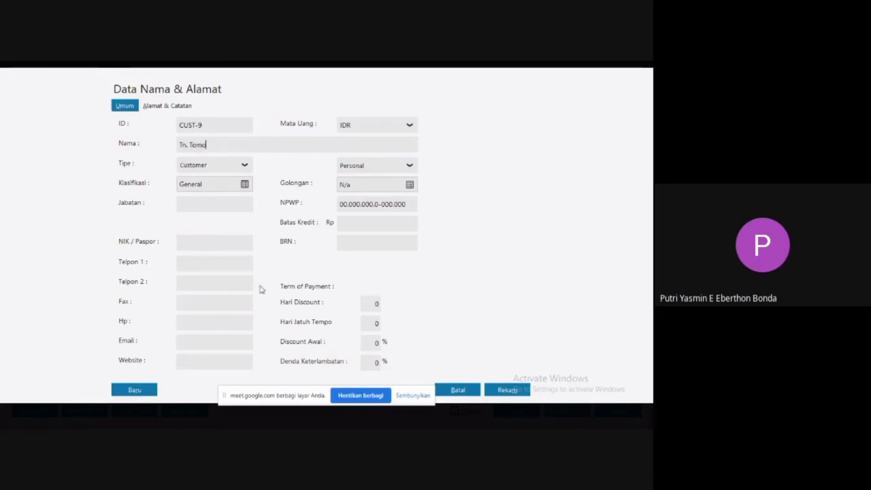
{"action": "left_click", "coordinate": [507, 391]}
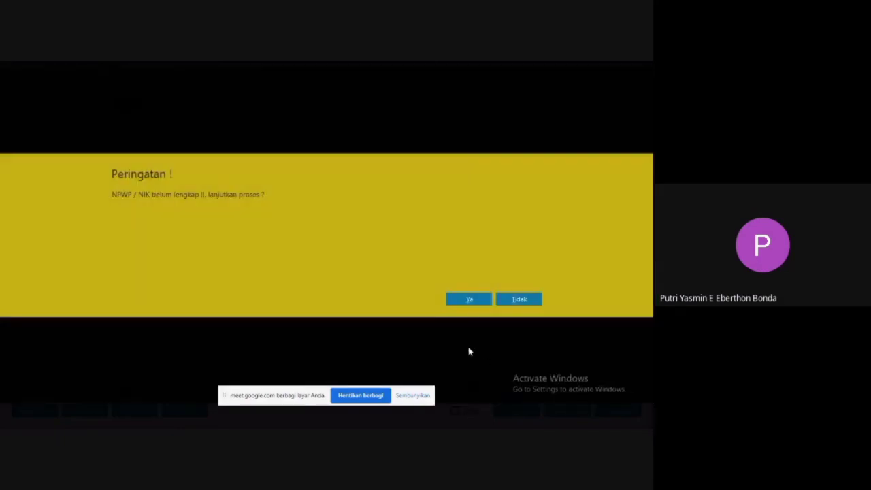
{"action": "left_click", "coordinate": [469, 300]}
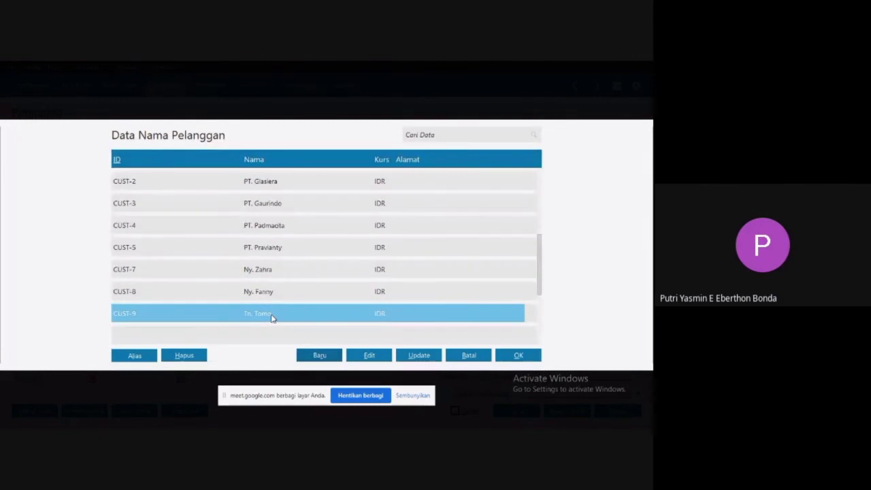
Choose the newly added personal customer for the sales invoice and set Tanggal Faktur to 1/20/2020.
{"action": "double_click", "coordinate": [270, 316]}
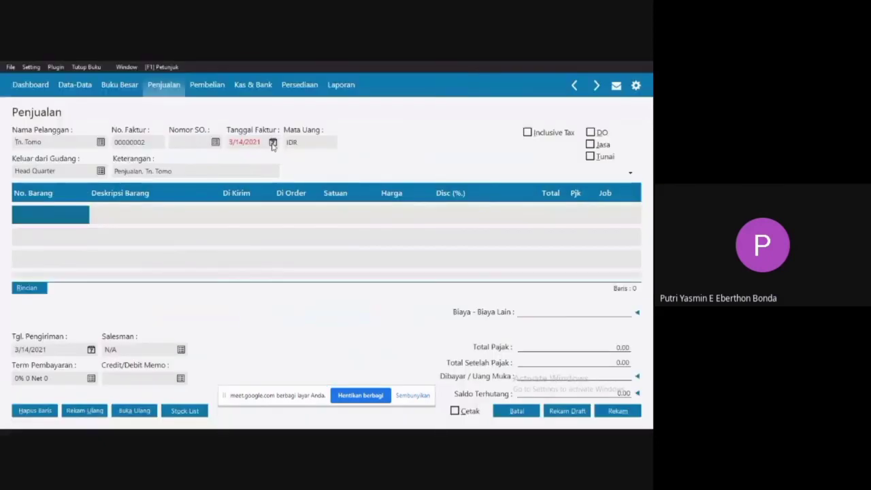
{"action": "left_click", "coordinate": [273, 143]}
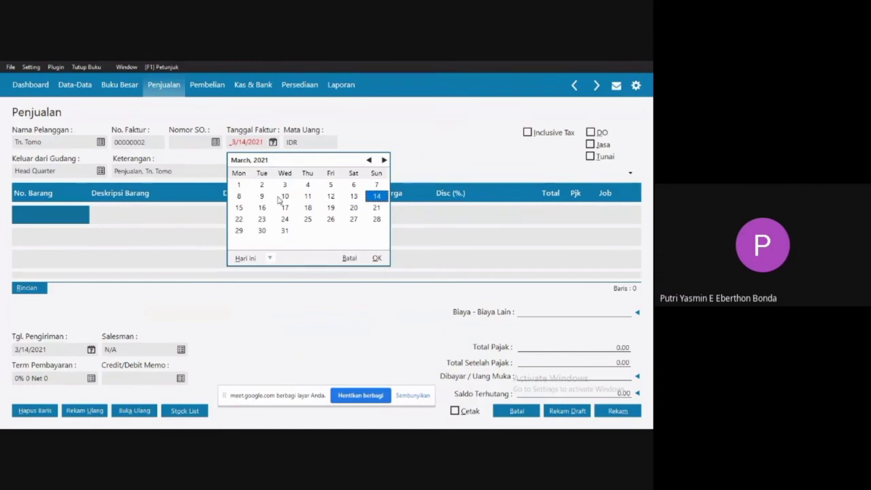
{"action": "left_click", "coordinate": [272, 259]}
{"action": "left_click", "coordinate": [292, 341]}
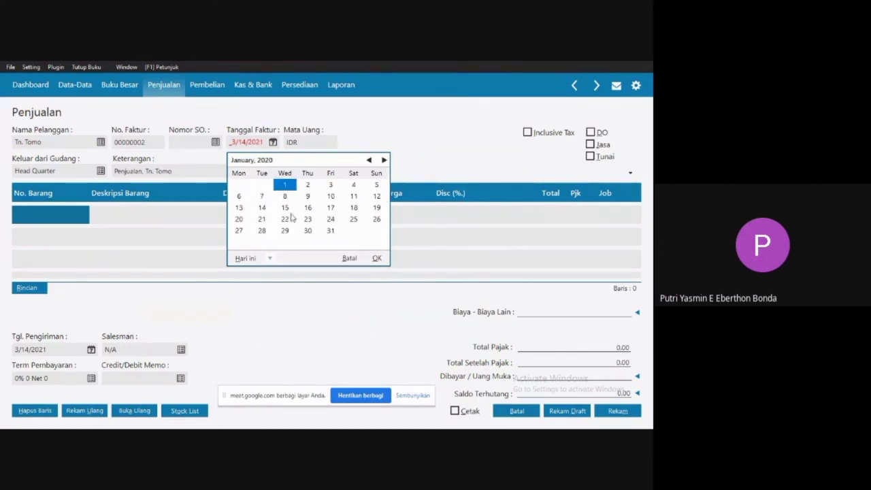
{"action": "double_click", "coordinate": [246, 223]}
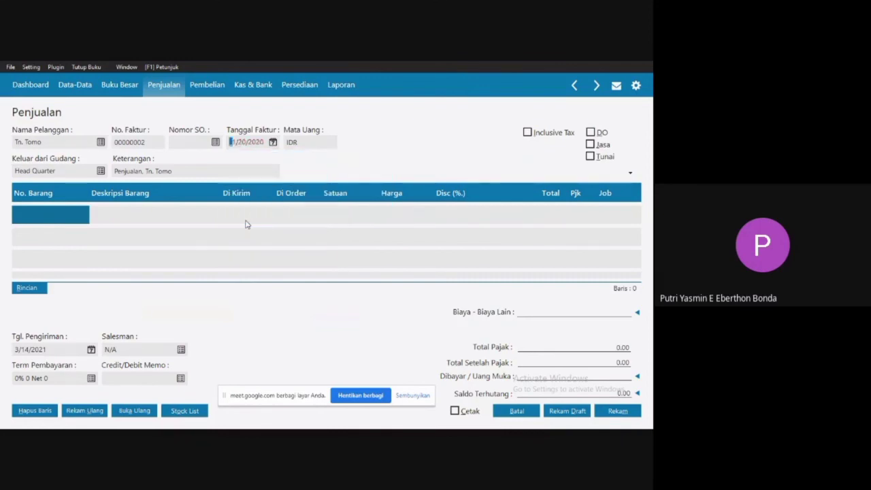
Add item B04 Loker to the first invoice line with a Di Kirim quantity of 1.
{"action": "left_click", "coordinate": [57, 213]}
{"action": "left_click", "coordinate": [56, 214]}
{"action": "double_click", "coordinate": [57, 214]}
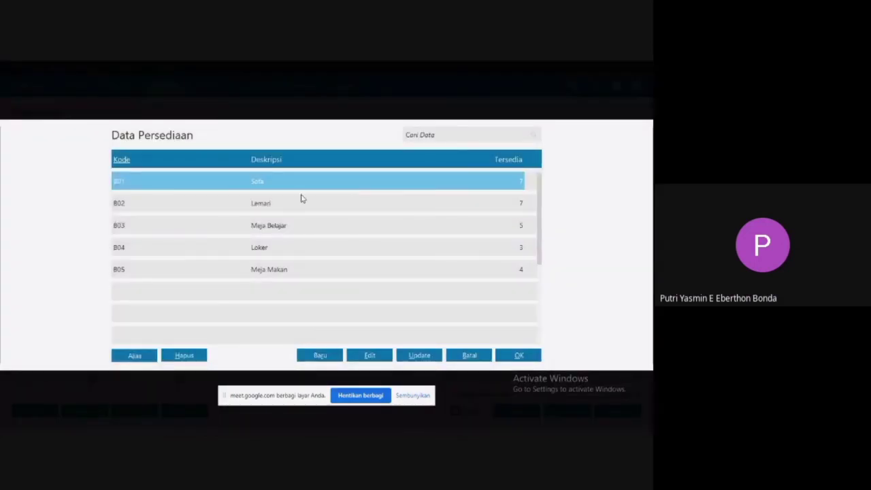
{"action": "left_click", "coordinate": [254, 250]}
{"action": "double_click", "coordinate": [253, 249]}
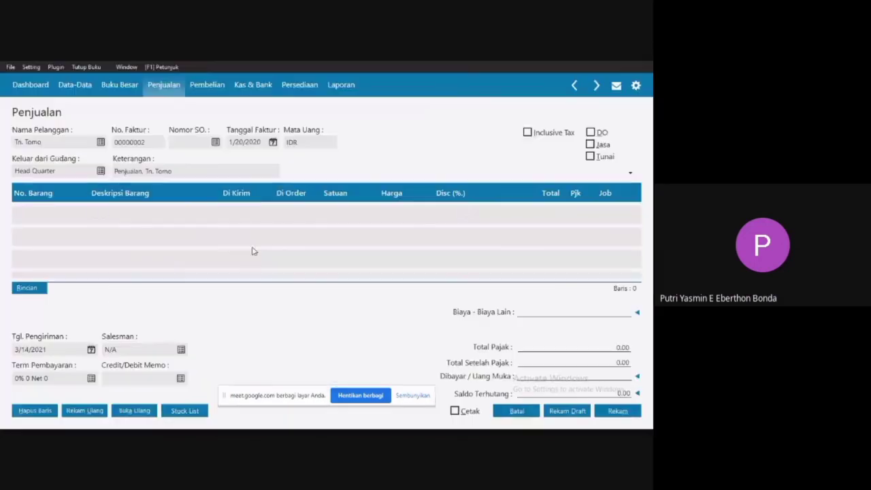
{"action": "left_click", "coordinate": [253, 216]}
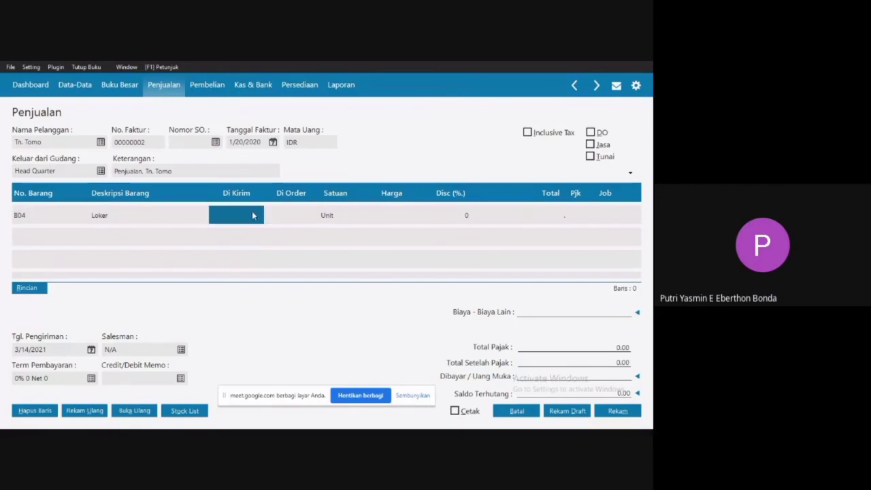
{"action": "left_click", "coordinate": [253, 216]}
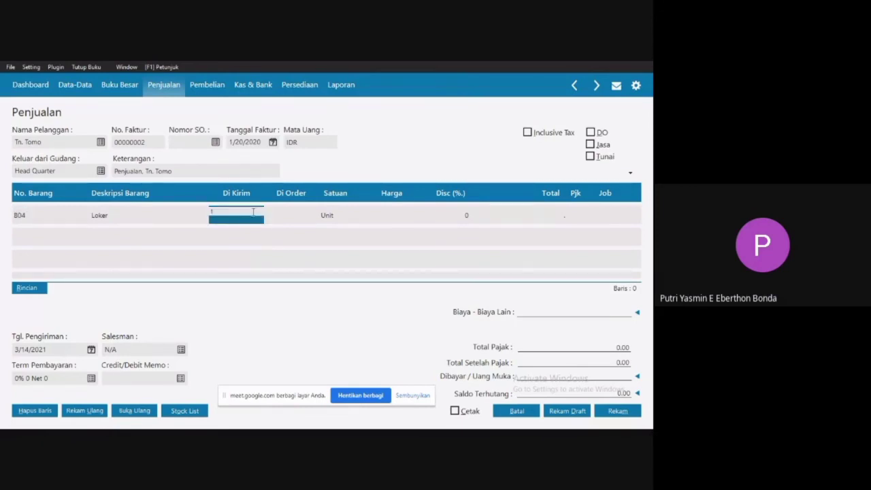
{"action": "type", "text": "1"}
{"action": "left_click", "coordinate": [291, 218]}
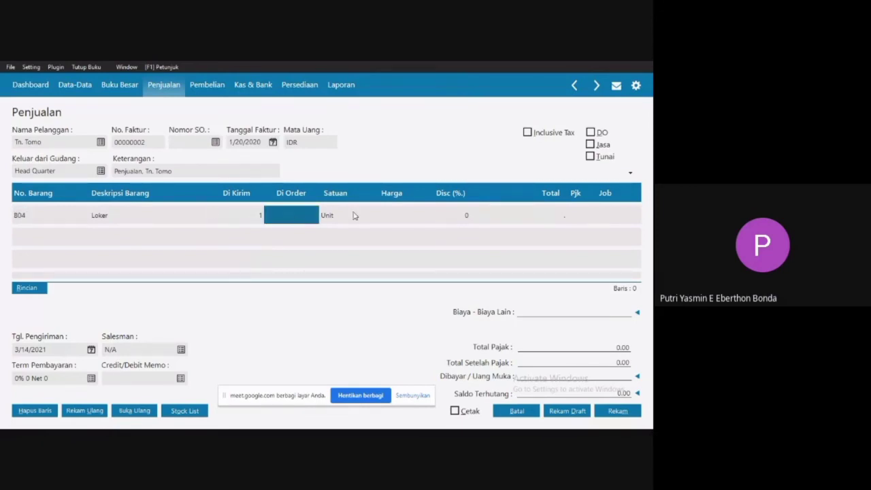
{"action": "left_click", "coordinate": [353, 216]}
{"action": "left_click", "coordinate": [287, 215]}
{"action": "left_click", "coordinate": [287, 215]}
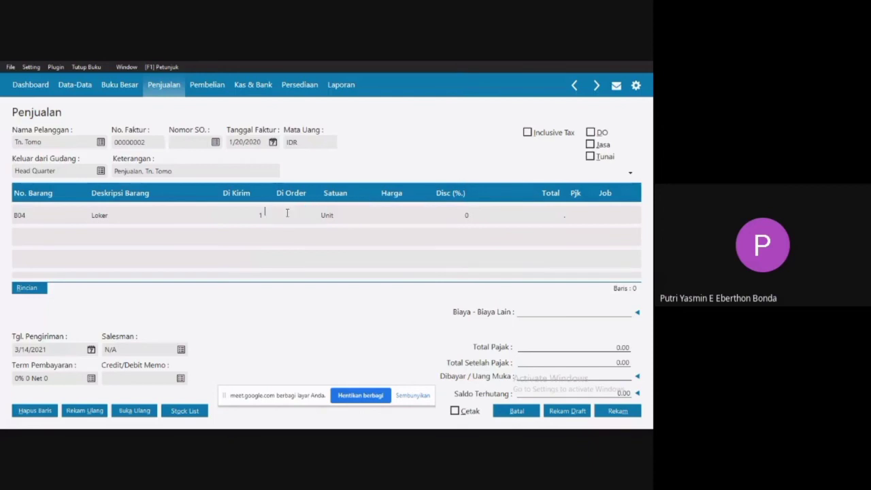
{"action": "left_click", "coordinate": [351, 216]}
Set the Loker line's Harga to 5,500,000 with VAT as its tax, and continue to a new line.
{"action": "left_click", "coordinate": [404, 222]}
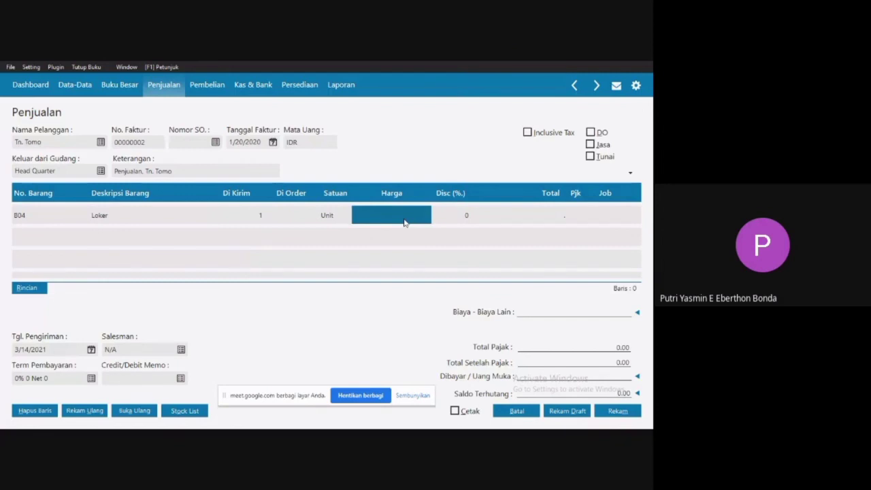
{"action": "left_click", "coordinate": [404, 219]}
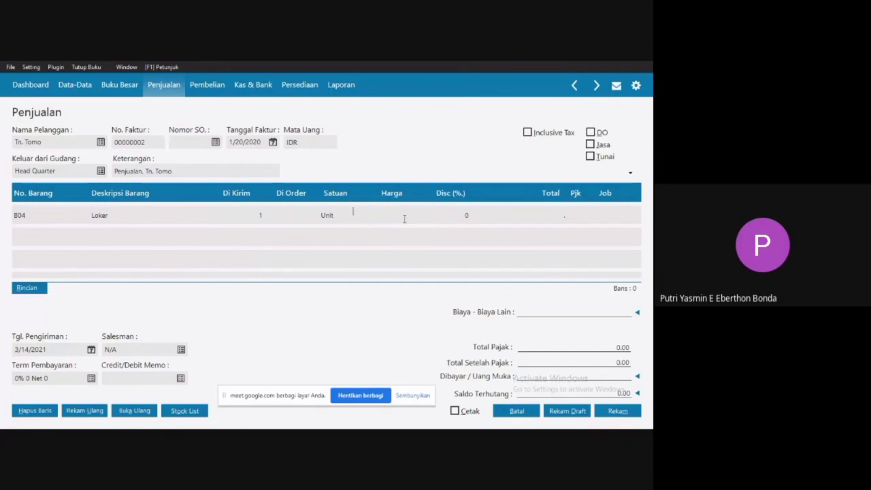
{"action": "type", "text": "5500000"}
{"action": "left_click", "coordinate": [505, 219]}
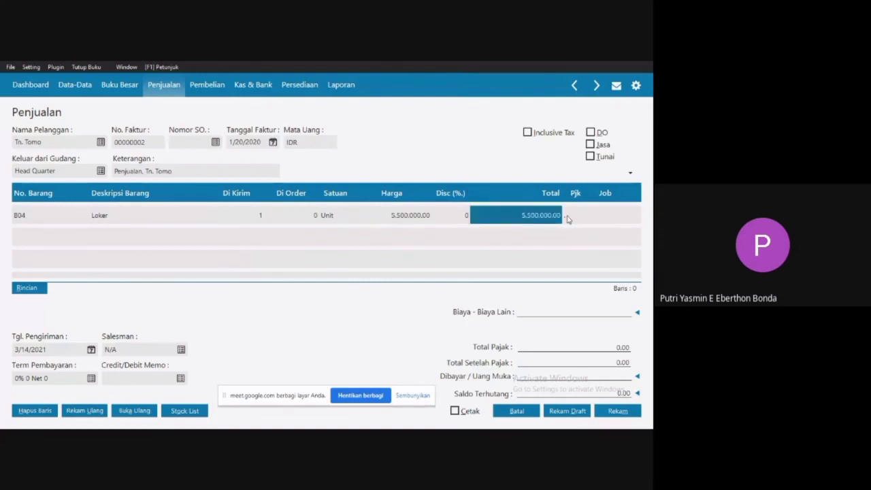
{"action": "left_click", "coordinate": [588, 219]}
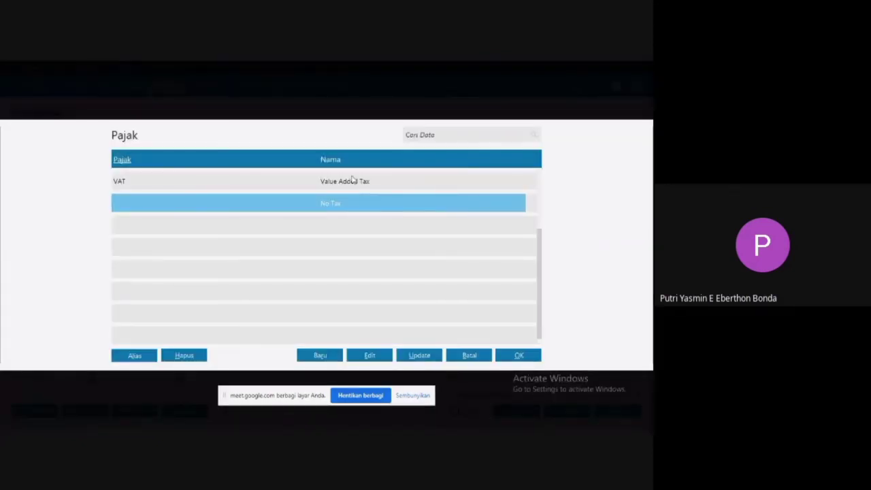
{"action": "double_click", "coordinate": [353, 179]}
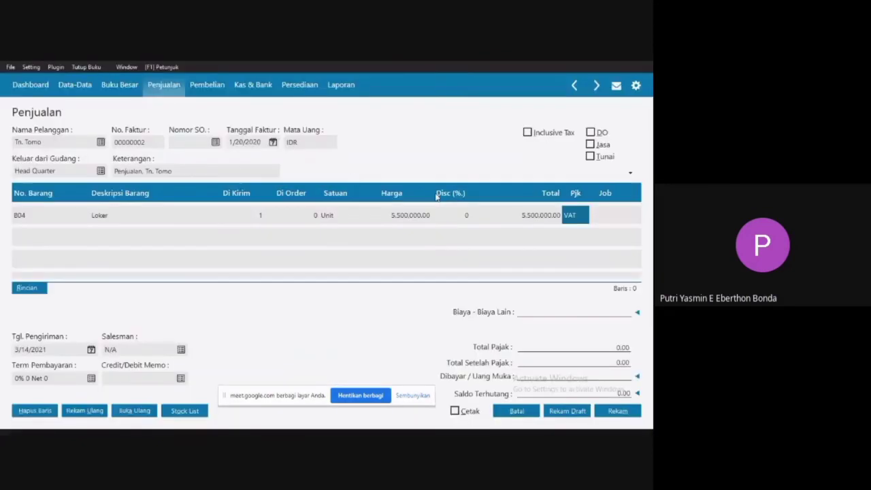
{"action": "key", "text": "Left"}
{"action": "key", "text": "Left"}
{"action": "key", "text": "Left"}
{"action": "key", "text": "Left"}
{"action": "key", "text": "Left"}
{"action": "key", "text": "Left"}
{"action": "key", "text": "Left"}
{"action": "key", "text": "Left"}
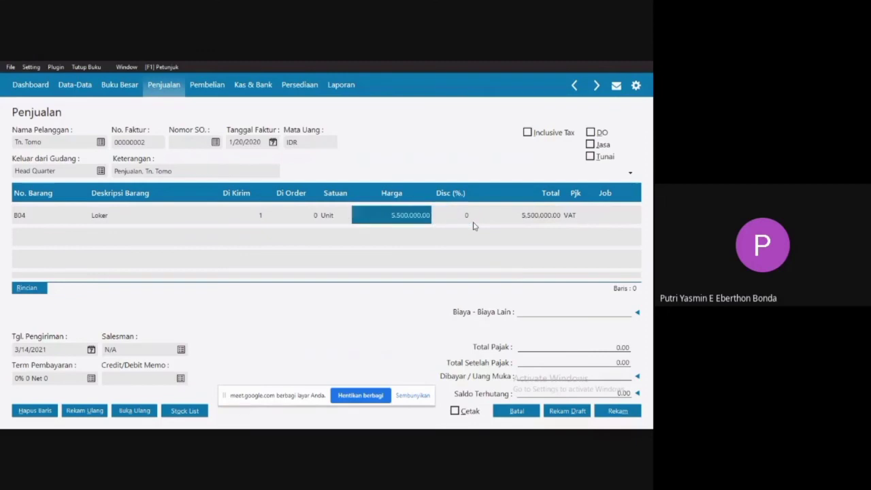
{"action": "key", "text": "Down"}
{"action": "key", "text": "Down"}
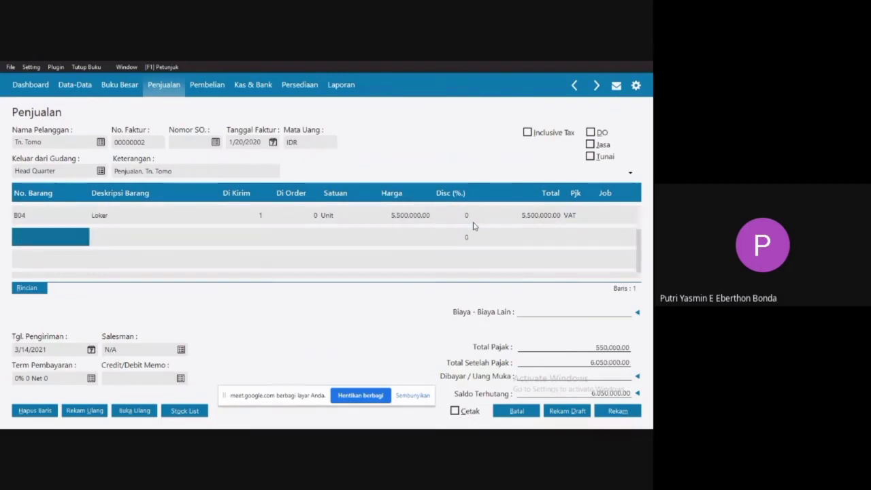
Add item B05 Meja Makan on the second line with a Di Kirim quantity of 1 and Harga 7,000,000.
{"action": "double_click", "coordinate": [33, 241]}
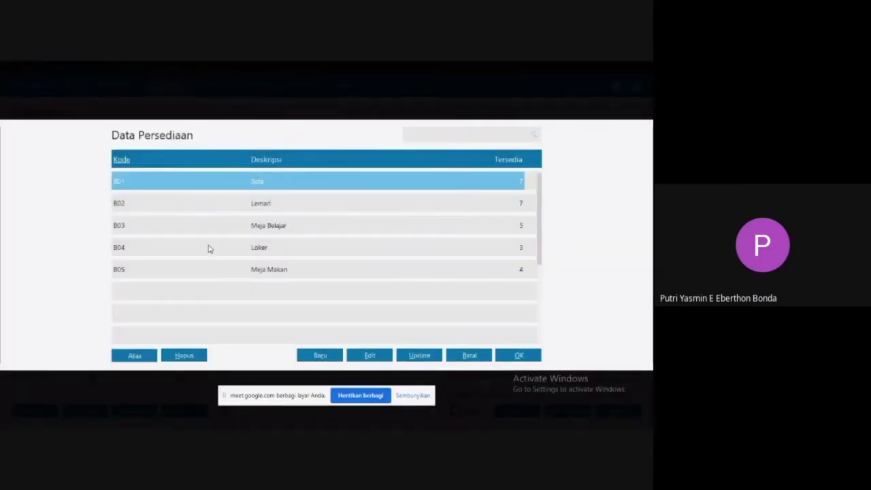
{"action": "left_click", "coordinate": [271, 268]}
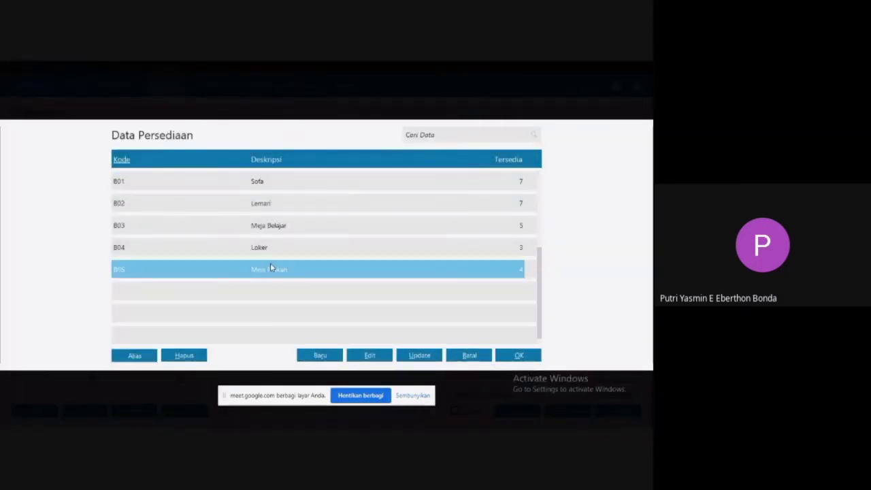
{"action": "double_click", "coordinate": [270, 264]}
{"action": "left_click", "coordinate": [259, 236]}
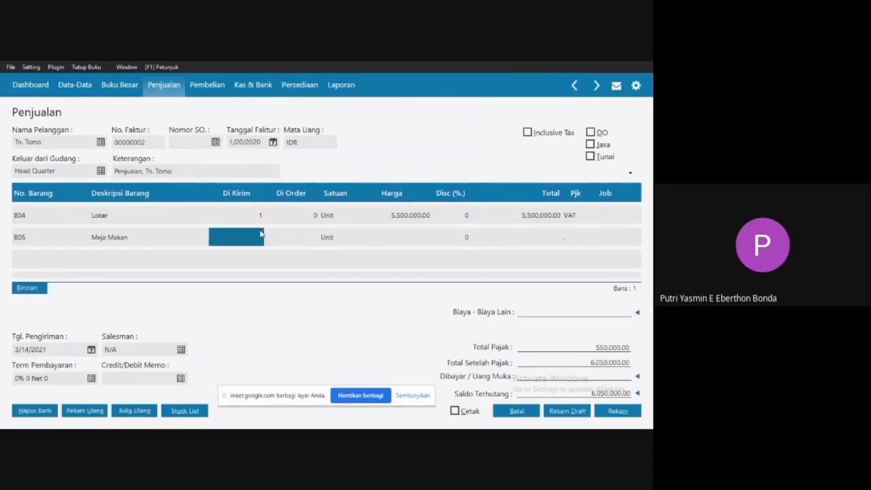
{"action": "type", "text": "1"}
{"action": "left_click", "coordinate": [361, 244]}
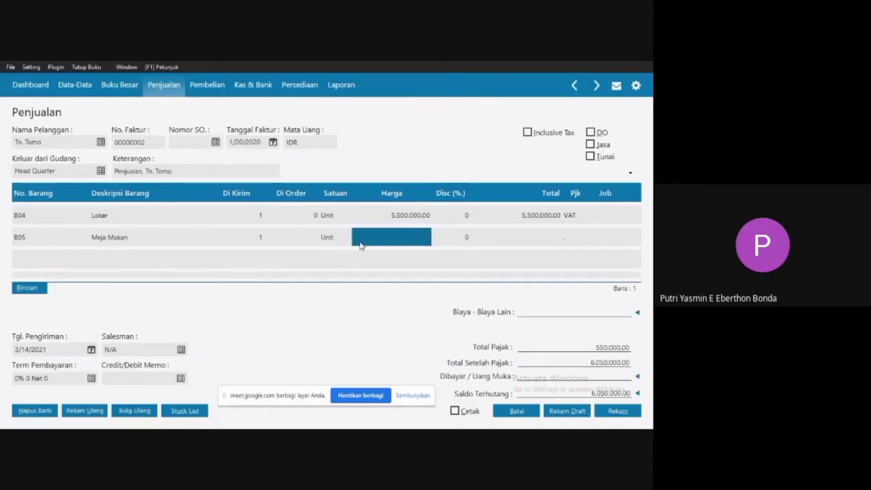
{"action": "left_click", "coordinate": [407, 243]}
{"action": "left_click", "coordinate": [514, 237]}
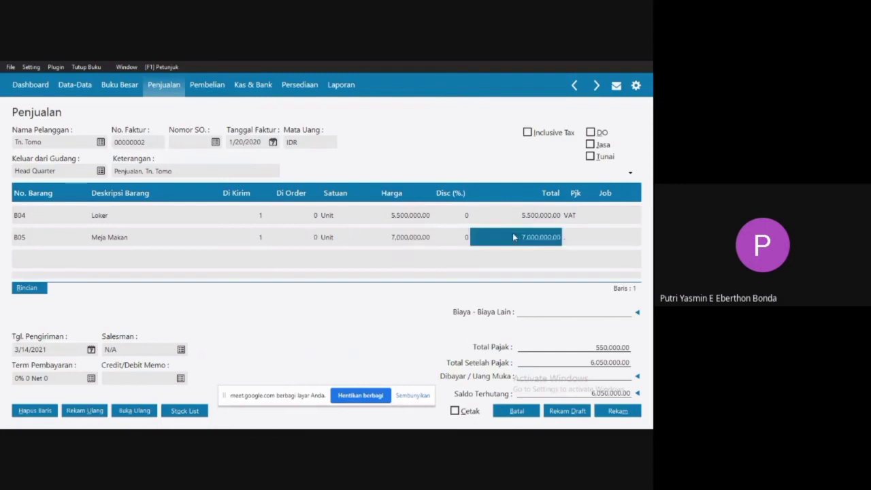
Apply the VAT tax to the Meja Makan line and commit the line to the invoice.
{"action": "left_click", "coordinate": [573, 242]}
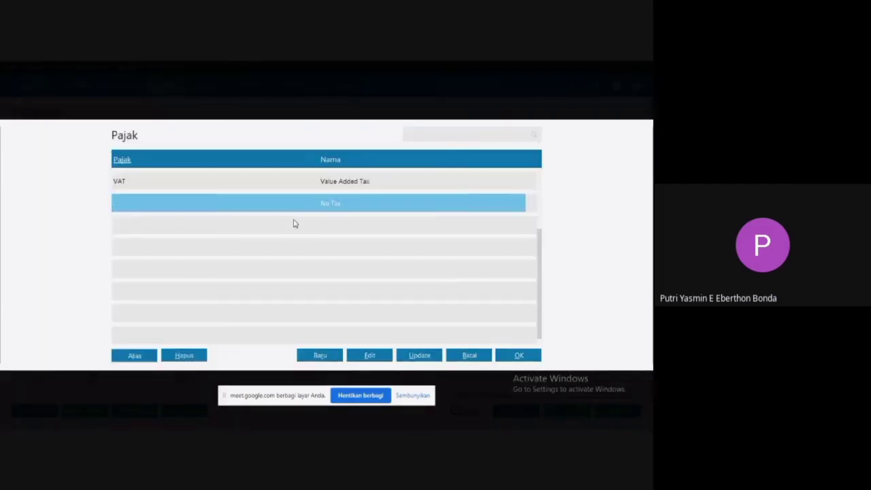
{"action": "double_click", "coordinate": [355, 178]}
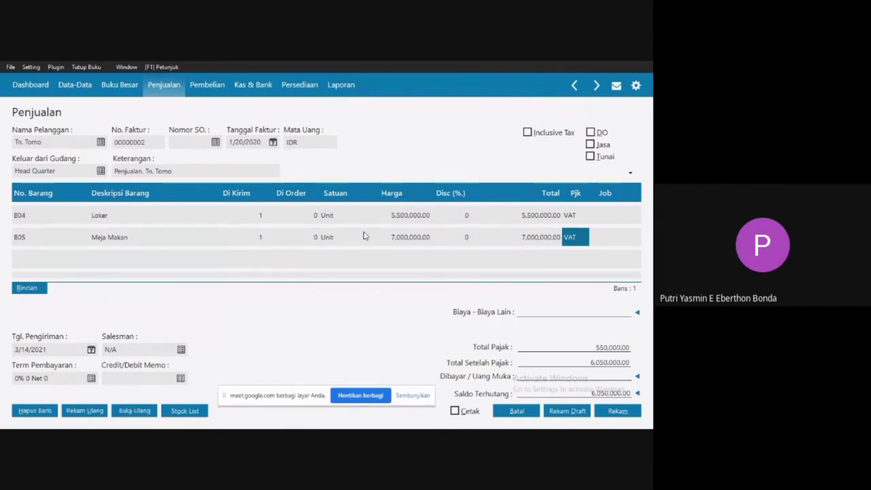
{"action": "key", "text": "Left"}
{"action": "key", "text": "Left"}
{"action": "key", "text": "Left"}
{"action": "key", "text": "Left"}
{"action": "key", "text": "Left"}
{"action": "key", "text": "Left"}
{"action": "key", "text": "Left"}
{"action": "key", "text": "Left"}
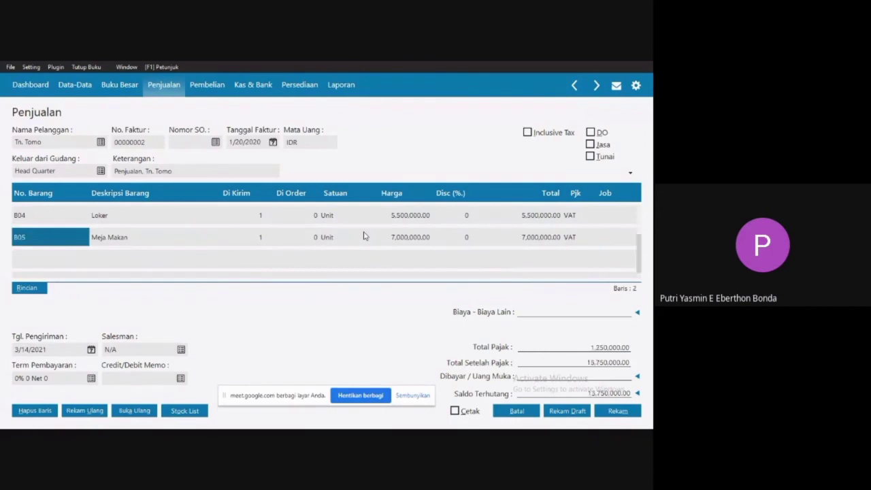
{"action": "key", "text": "Down"}
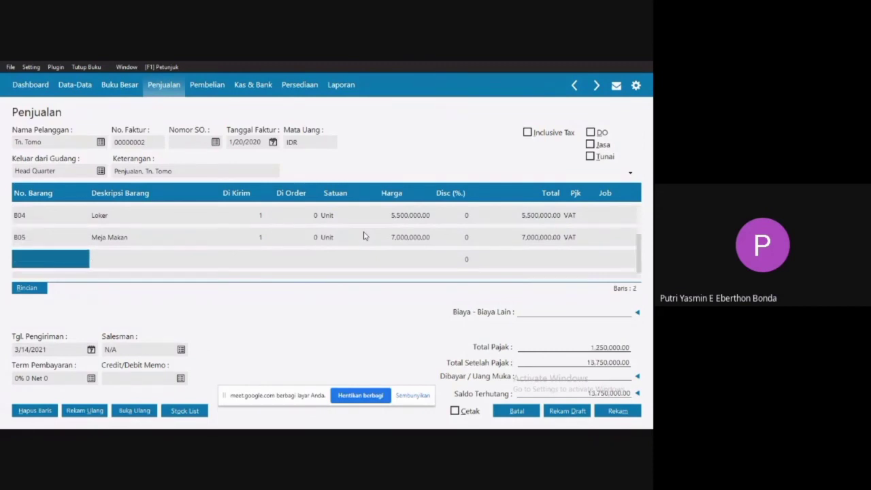
{"action": "key", "text": "Up"}
{"action": "key", "text": "Down"}
Set the invoice's Tgl. Pengiriman to 1/21/2020.
{"action": "left_click", "coordinate": [91, 349]}
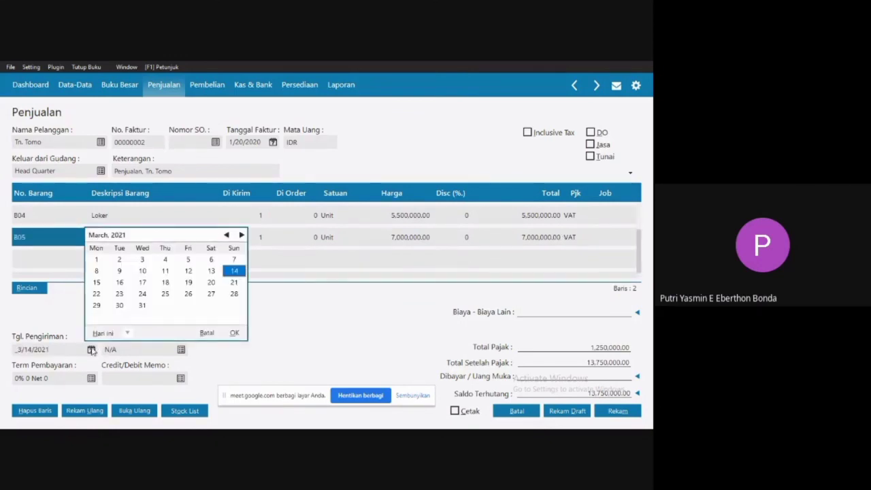
{"action": "left_click", "coordinate": [127, 336]}
{"action": "left_click", "coordinate": [185, 307]}
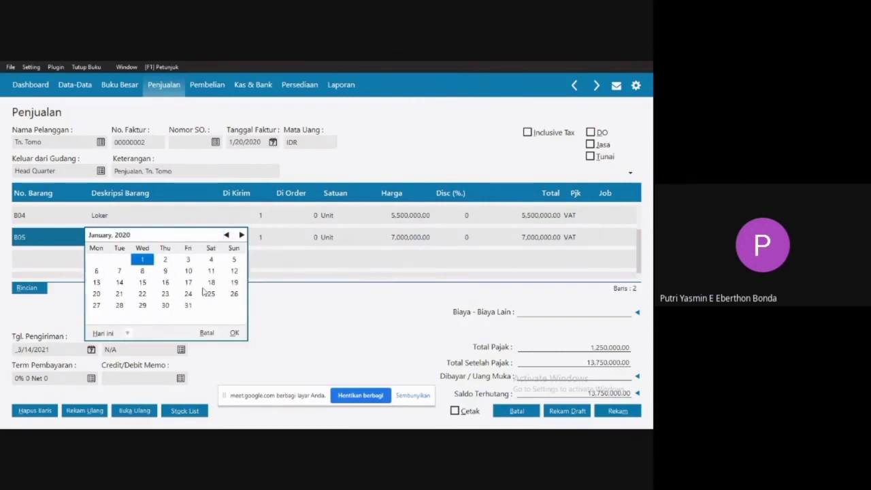
{"action": "left_click", "coordinate": [119, 294]}
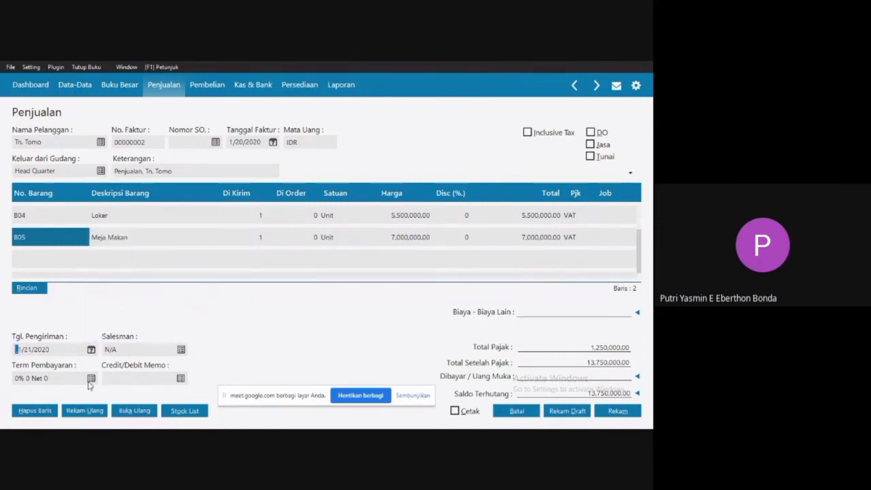
Set the Term Pembayaran to 10 Hari Discount, 30 Hari Jatuh Tempo and 2% Discount Awal.
{"action": "key", "text": "Tab"}
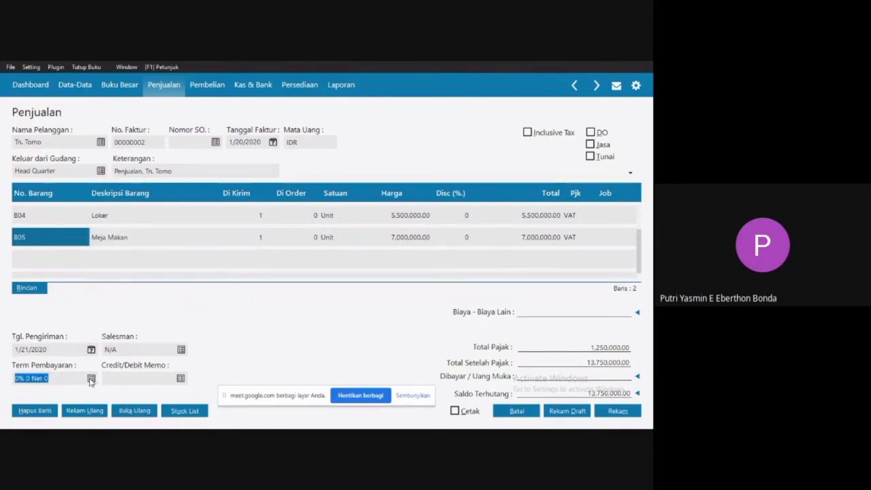
{"action": "left_click", "coordinate": [91, 379]}
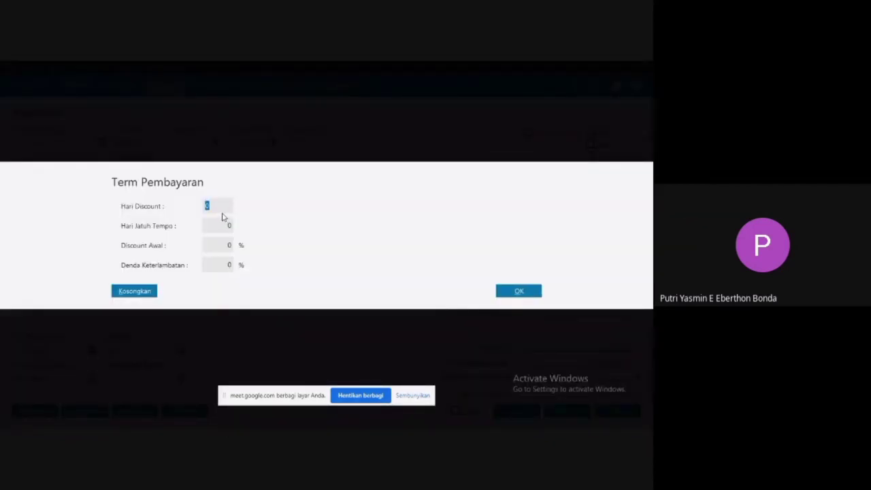
{"action": "type", "text": "10"}
{"action": "key", "text": "Tab"}
{"action": "type", "text": "30"}
{"action": "key", "text": "Tab"}
{"action": "type", "text": "2"}
{"action": "left_click", "coordinate": [506, 291]}
{"action": "left_click", "coordinate": [537, 295]}
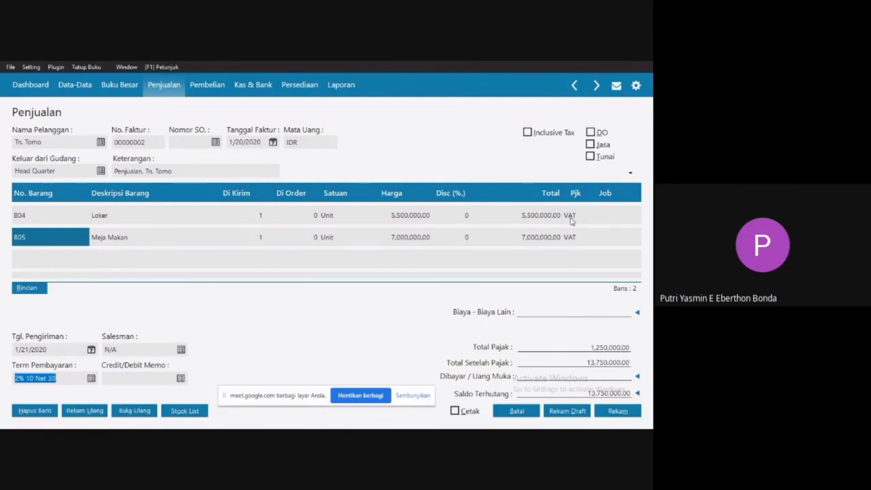
Assign the salesman to the invoice from the salesman list in place of N/A.
{"action": "left_click", "coordinate": [181, 350]}
{"action": "left_click", "coordinate": [182, 350]}
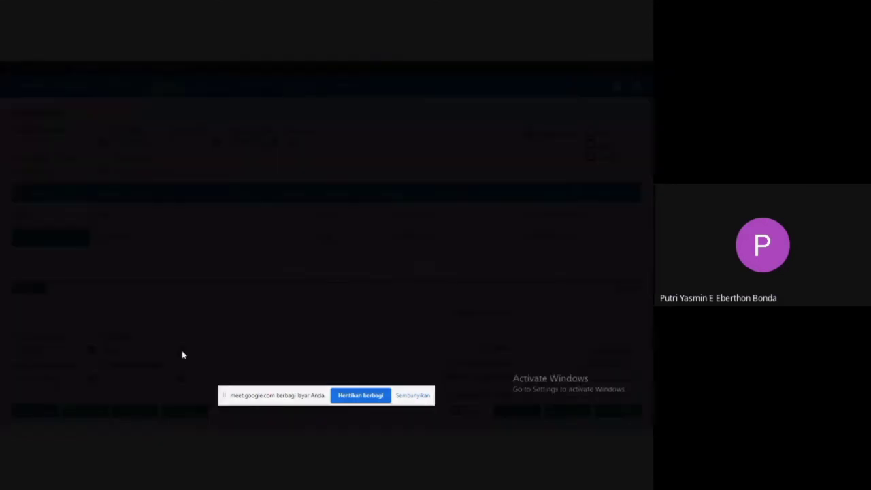
{"action": "double_click", "coordinate": [332, 232]}
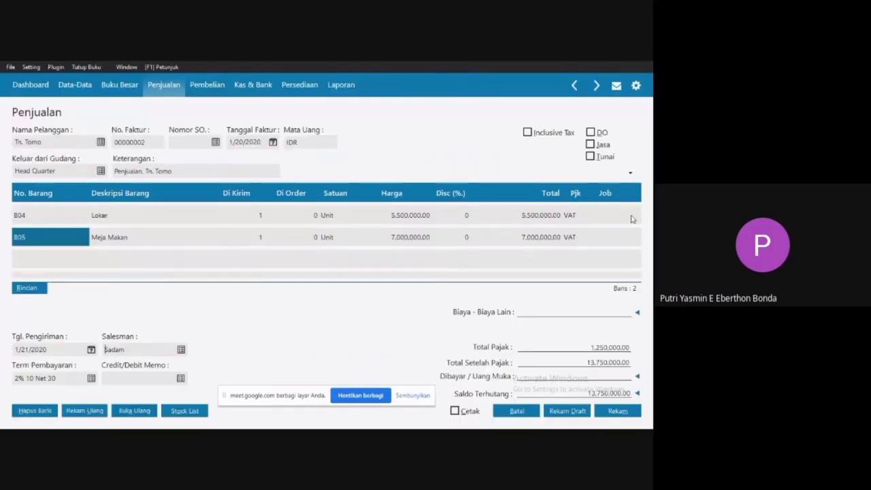
Mark the sale as Tunai, record the invoice and cancel the blank invoice form that follows.
{"action": "left_click", "coordinate": [590, 157]}
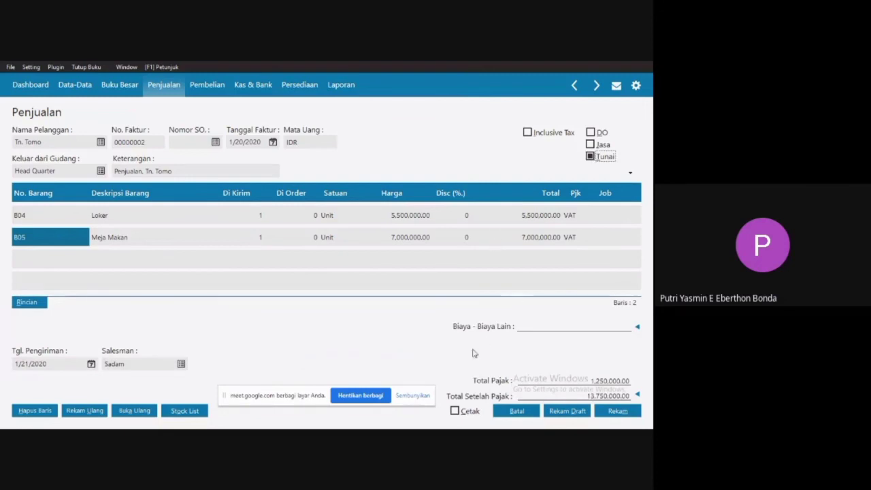
{"action": "left_click", "coordinate": [616, 412]}
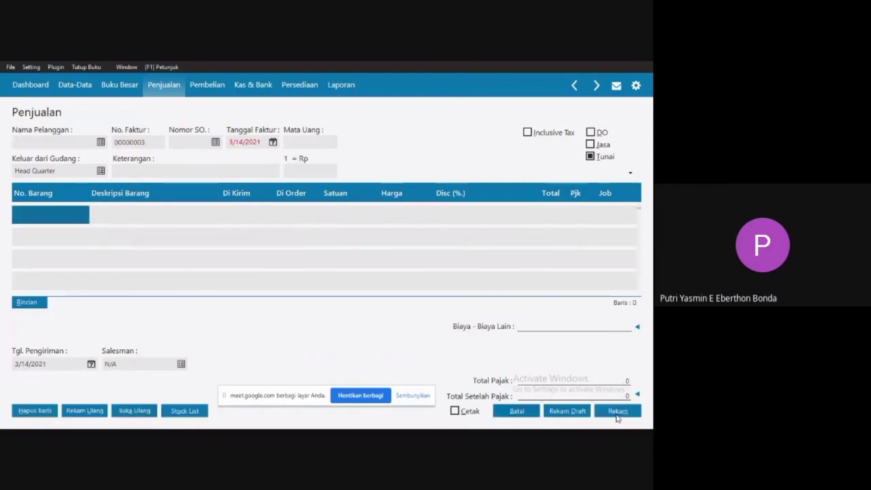
{"action": "left_click", "coordinate": [517, 412]}
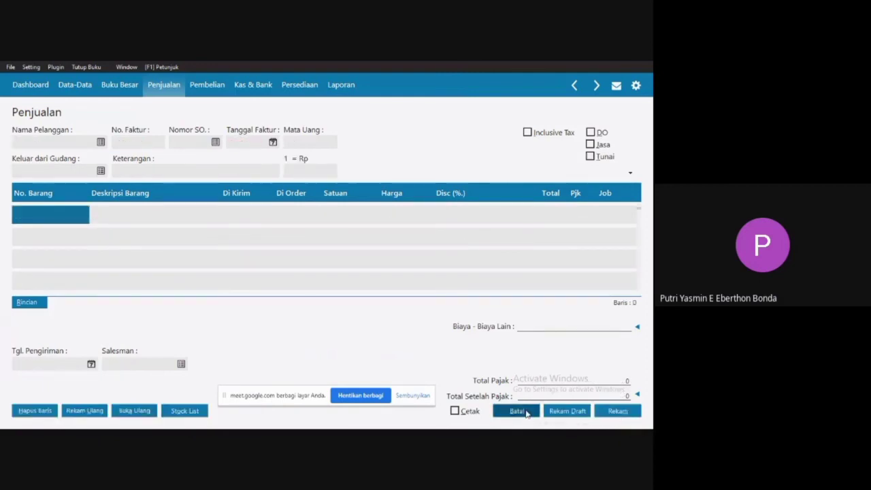
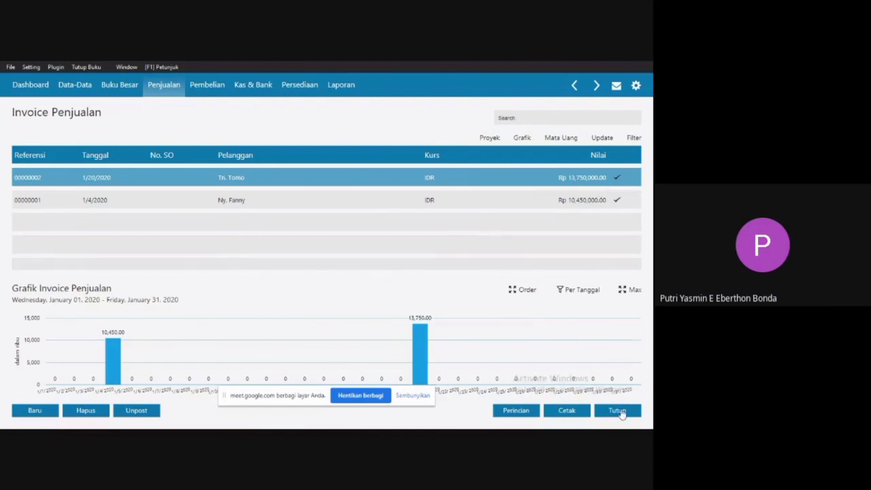
Close the sales invoice list and review the date and amount on transaction 9's cash-to-bank deposit slip in the Word document.
{"action": "left_click", "coordinate": [617, 411]}
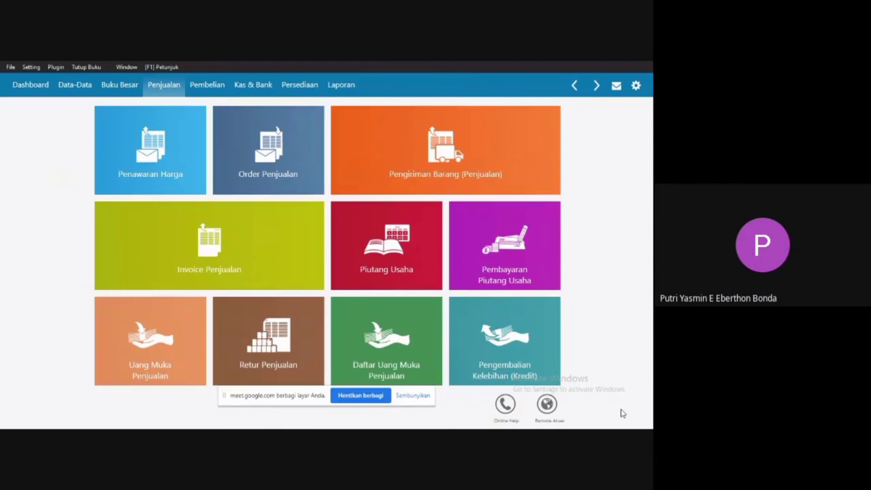
{"action": "key", "text": "super"}
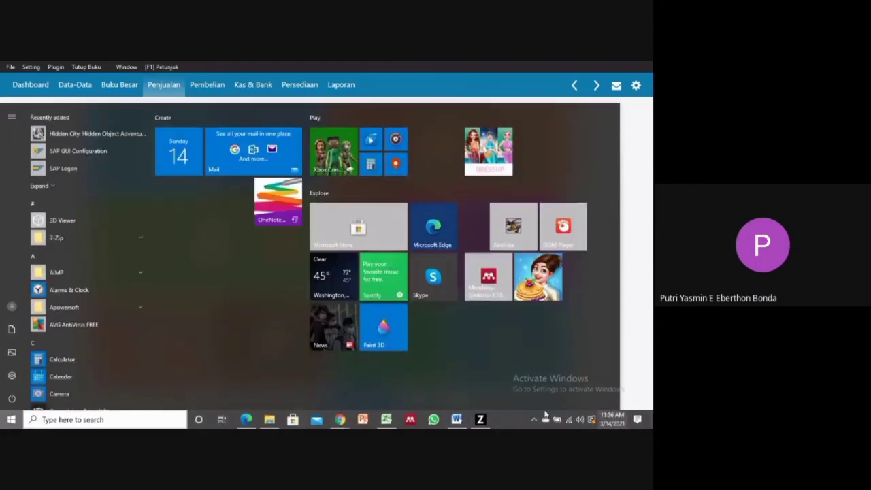
{"action": "left_click", "coordinate": [456, 419]}
{"action": "left_click_drag", "start_coordinate": [649, 334], "coordinate": [650, 335]}
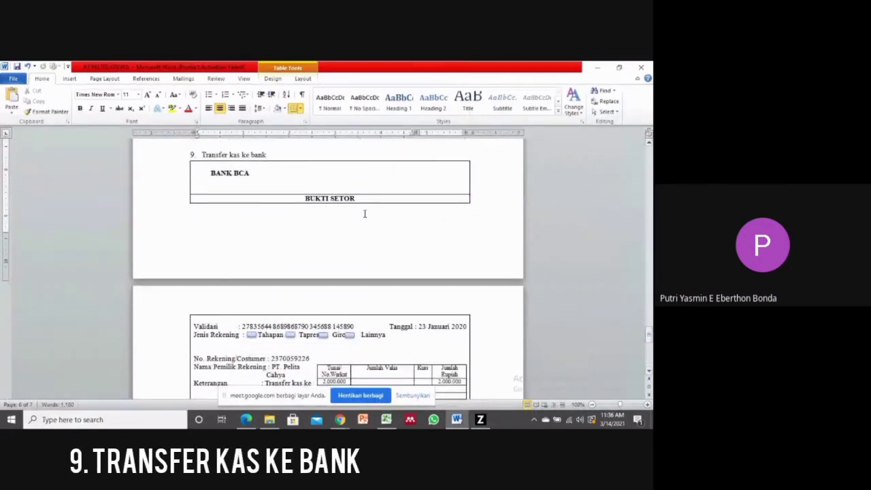
{"action": "left_click_drag", "start_coordinate": [202, 156], "coordinate": [266, 155]}
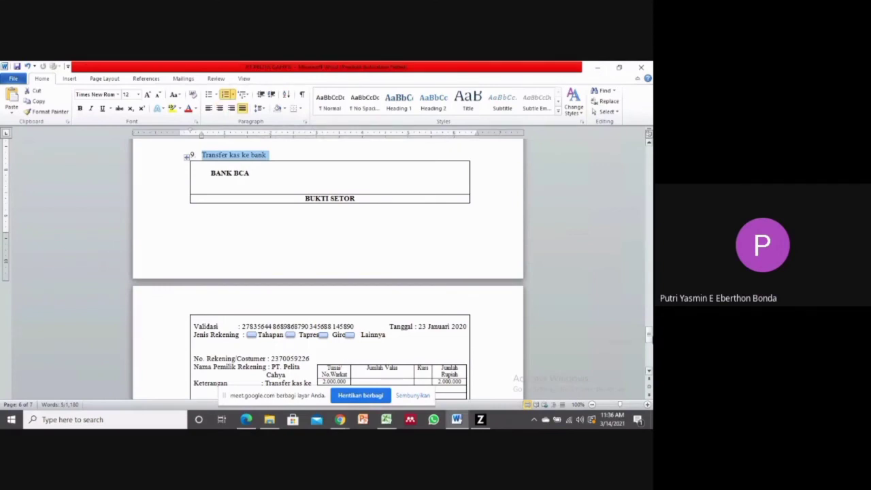
{"action": "left_click_drag", "start_coordinate": [649, 336], "coordinate": [649, 342]}
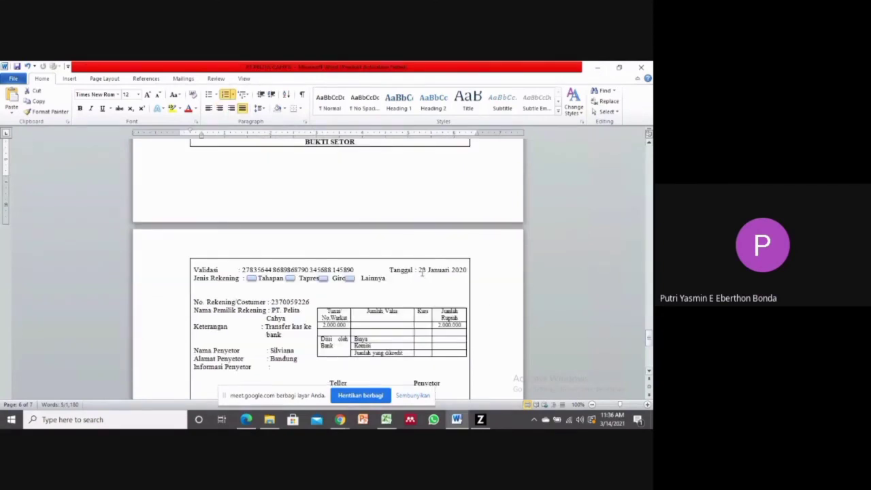
{"action": "left_click_drag", "start_coordinate": [422, 271], "coordinate": [466, 271]}
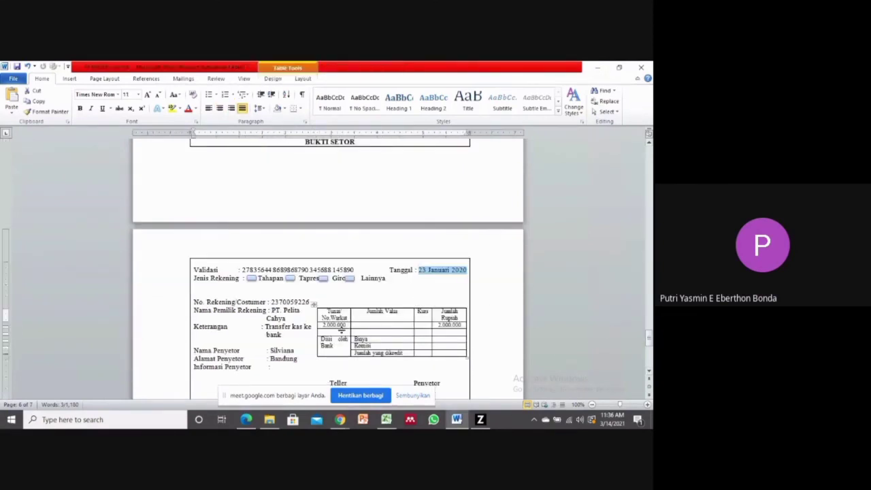
{"action": "left_click", "coordinate": [352, 332]}
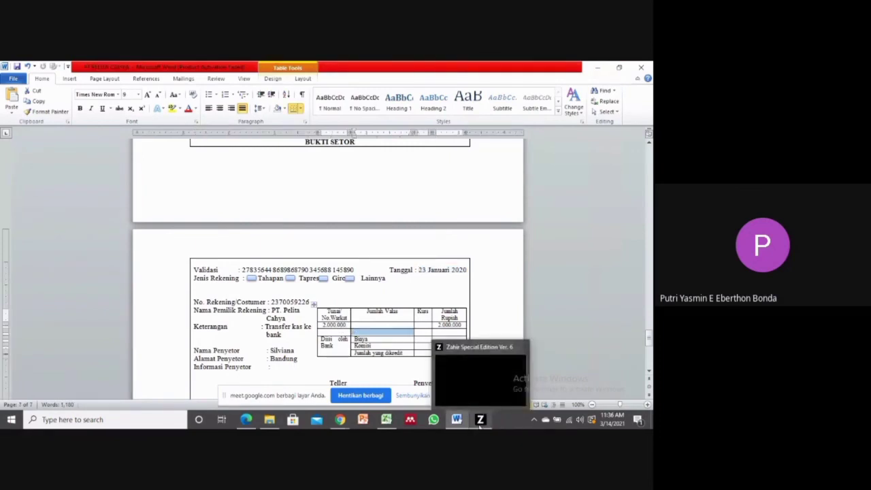
Switch to Zahir and start a new cash transfer in the Kas & Bank module.
{"action": "left_click", "coordinate": [480, 420]}
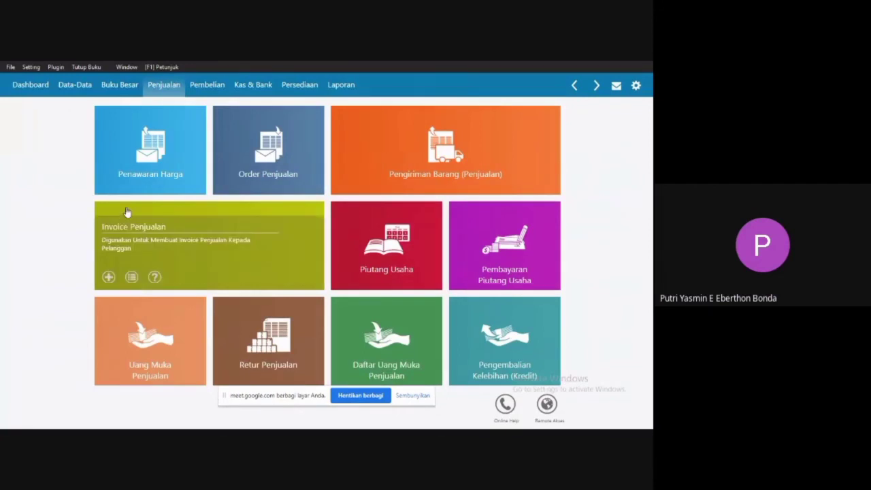
{"action": "mouse_move", "coordinate": [297, 168]}
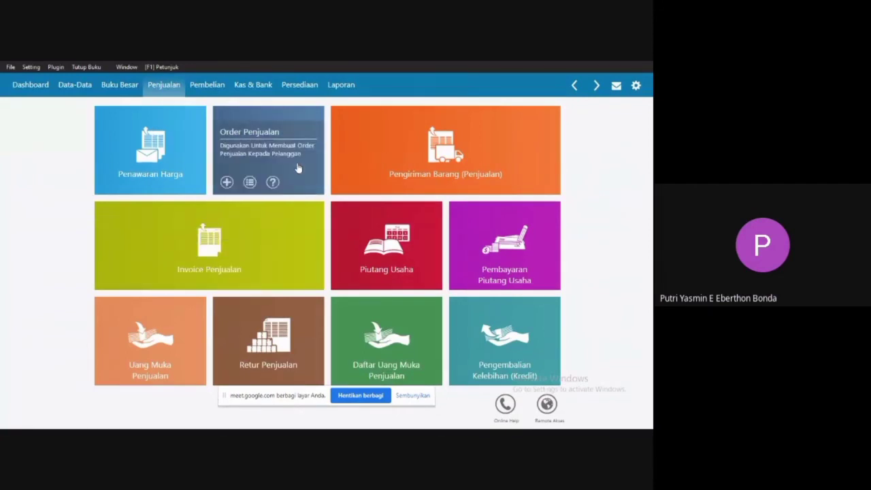
{"action": "left_click", "coordinate": [251, 83]}
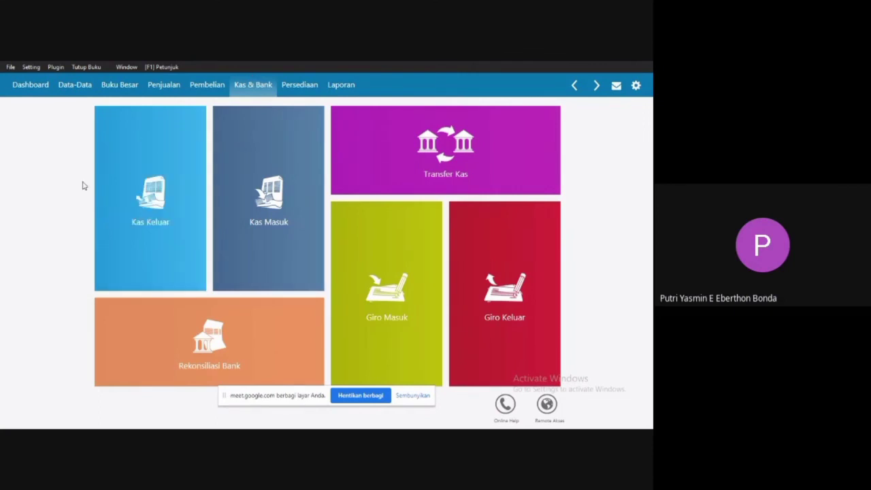
{"action": "mouse_move", "coordinate": [477, 184]}
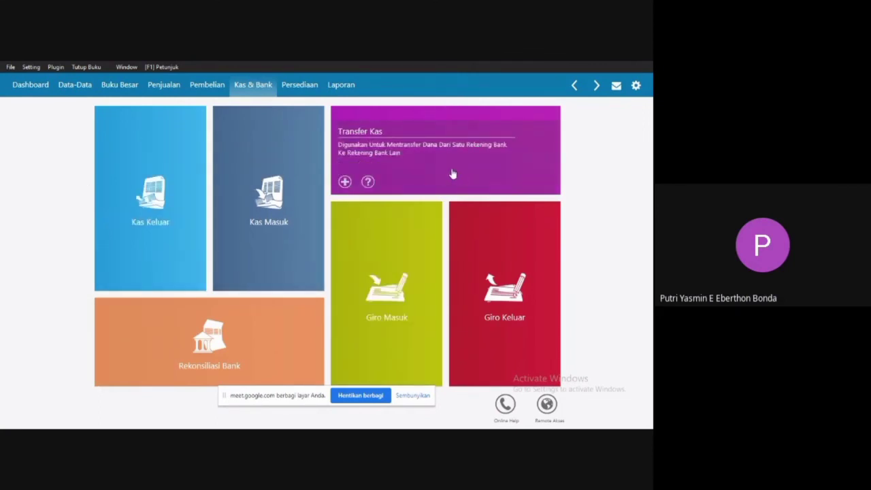
{"action": "left_click", "coordinate": [345, 183]}
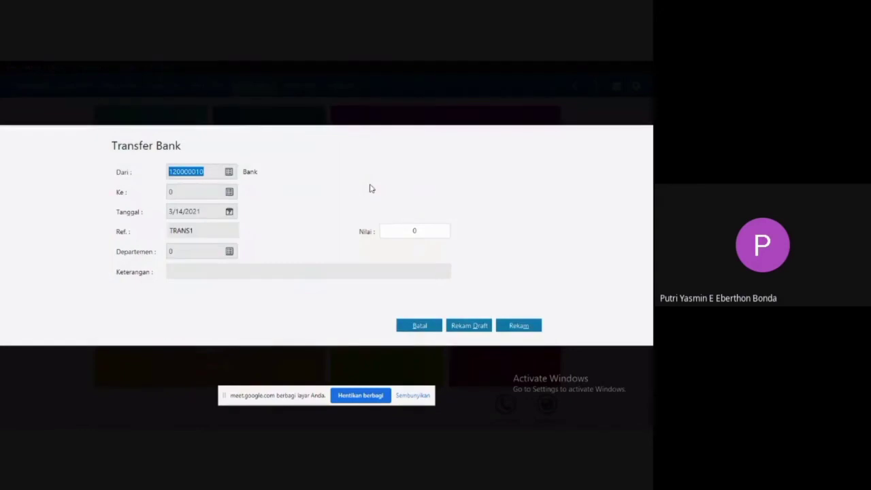
Set the transfer's source account to Kas and its destination account to Bank.
{"action": "left_click", "coordinate": [230, 173]}
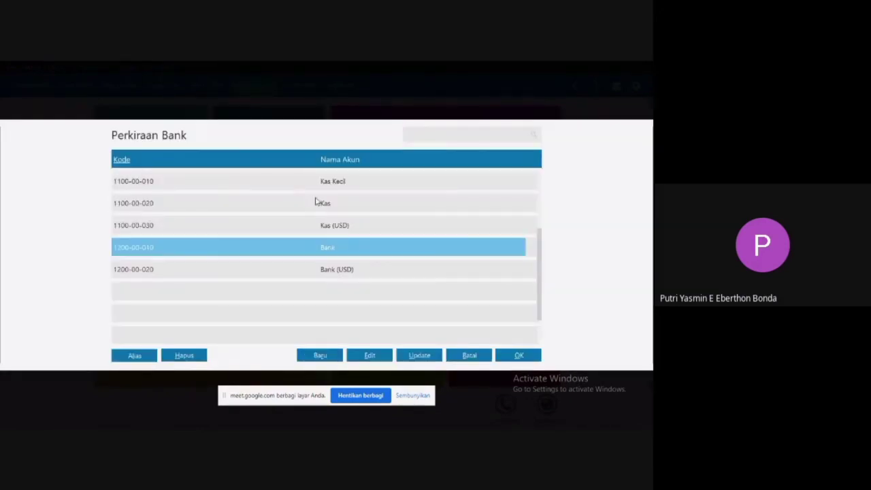
{"action": "double_click", "coordinate": [315, 202]}
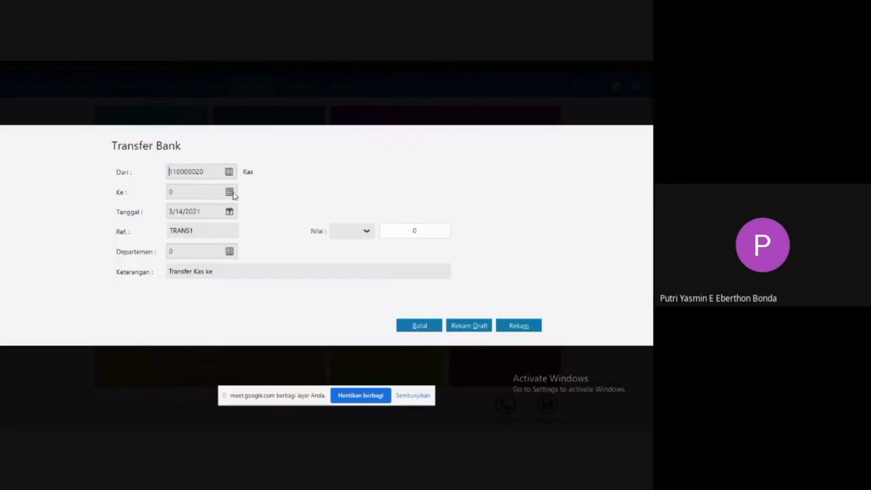
{"action": "key", "text": "Tab"}
{"action": "left_click", "coordinate": [229, 194]}
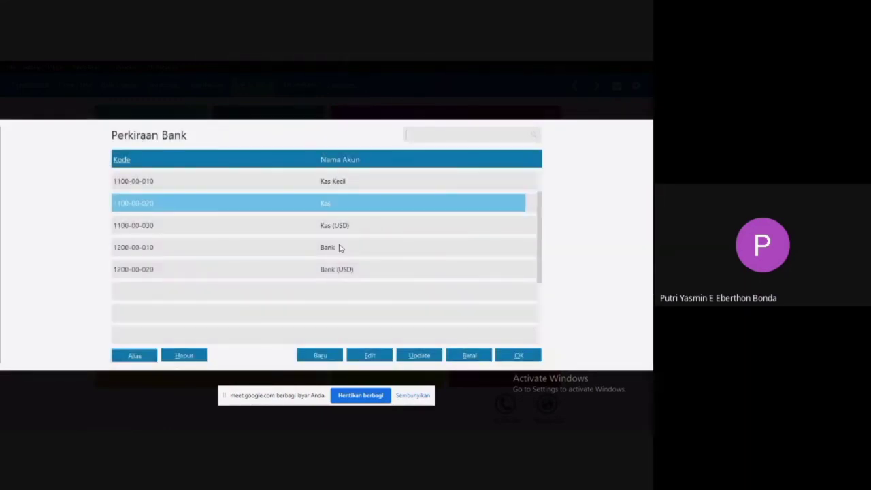
{"action": "double_click", "coordinate": [340, 248]}
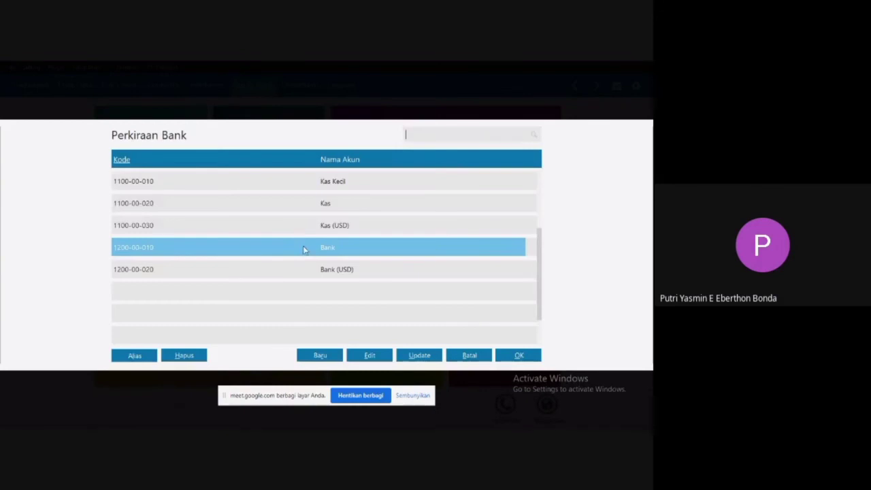
{"action": "double_click", "coordinate": [304, 249]}
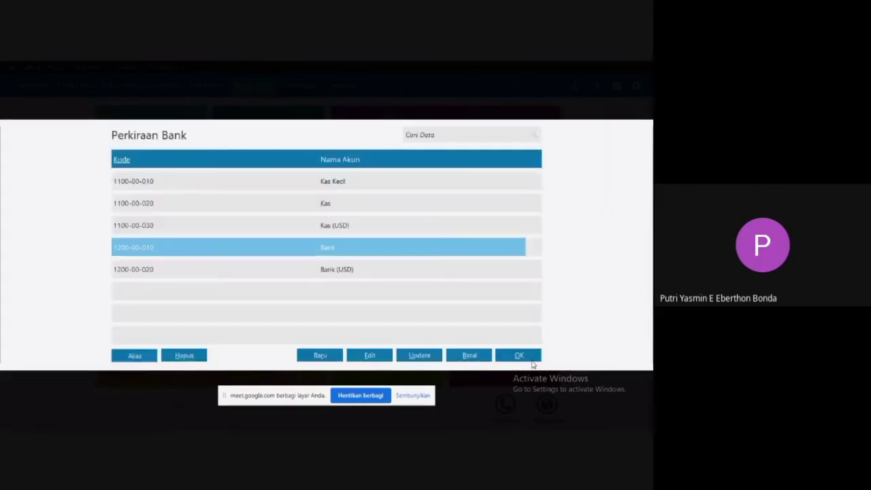
{"action": "left_click", "coordinate": [531, 360]}
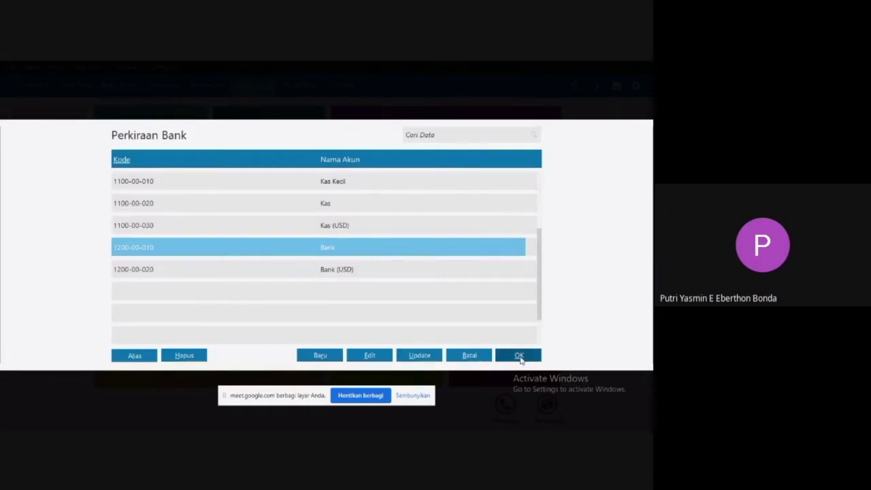
{"action": "left_click", "coordinate": [520, 356]}
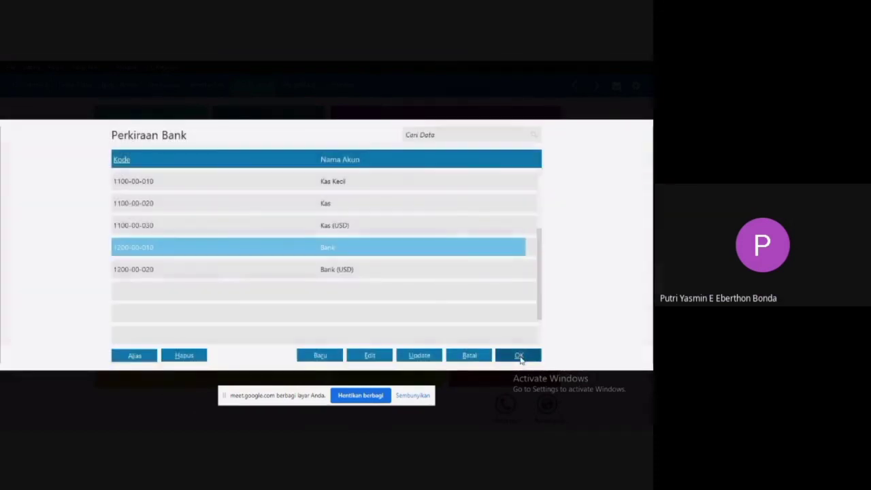
{"action": "left_click", "coordinate": [519, 357]}
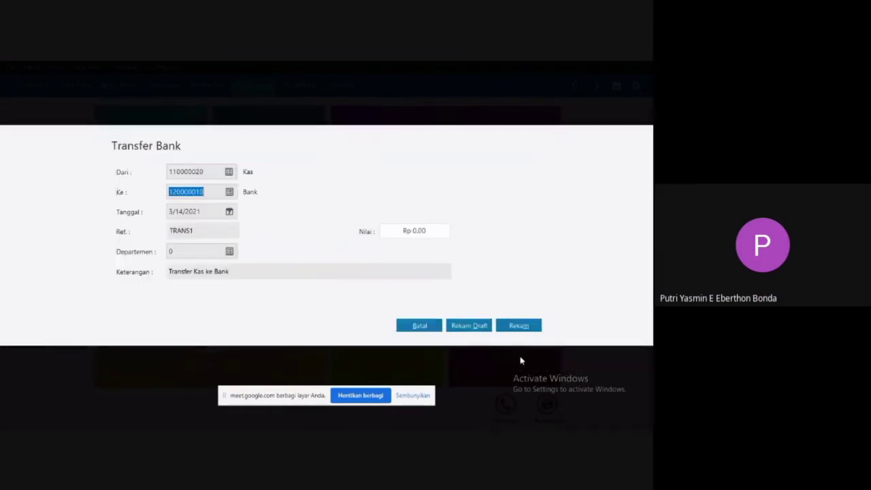
Set the transfer date to January 23, 2020, starting from the beginning of the accounting period.
{"action": "left_click", "coordinate": [193, 251]}
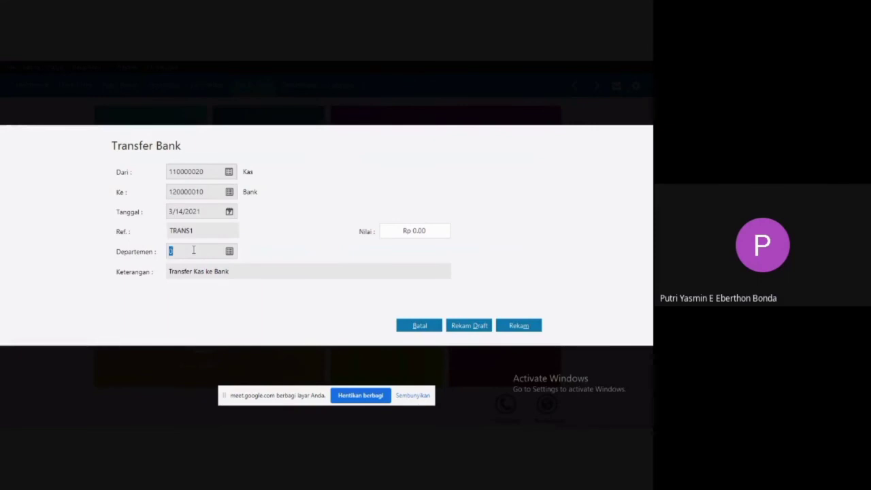
{"action": "left_click", "coordinate": [230, 213]}
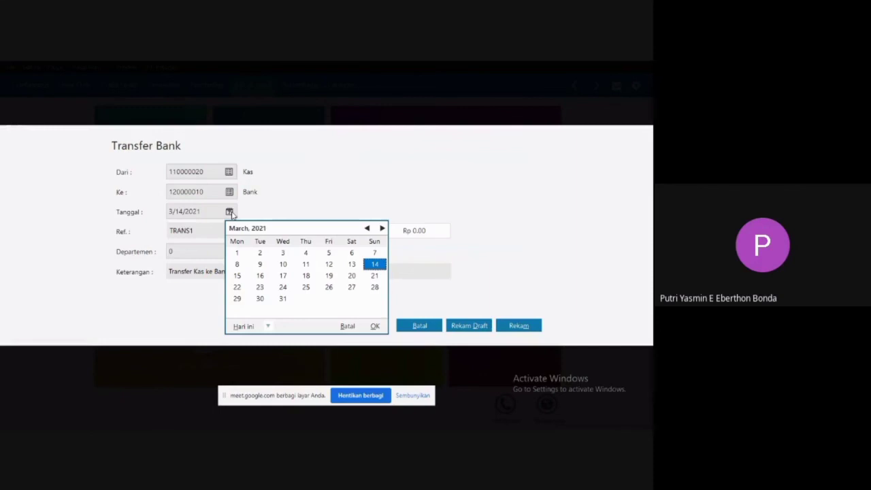
{"action": "left_click", "coordinate": [266, 327]}
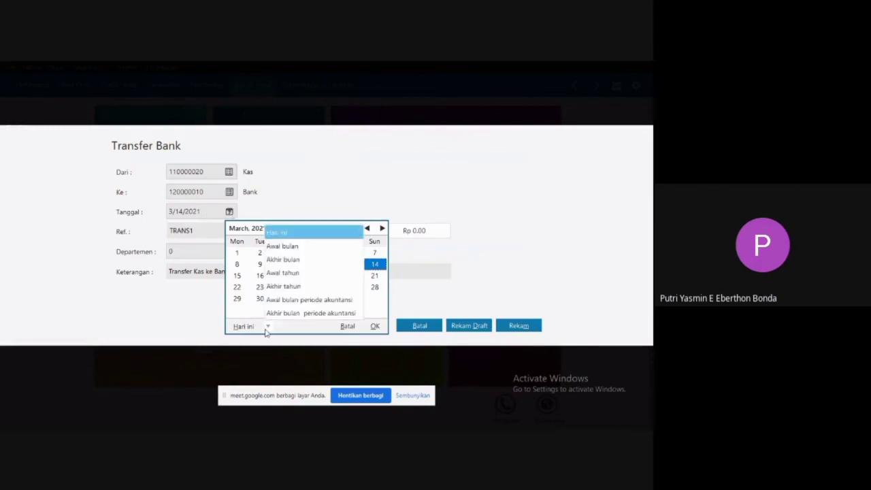
{"action": "left_click", "coordinate": [327, 298]}
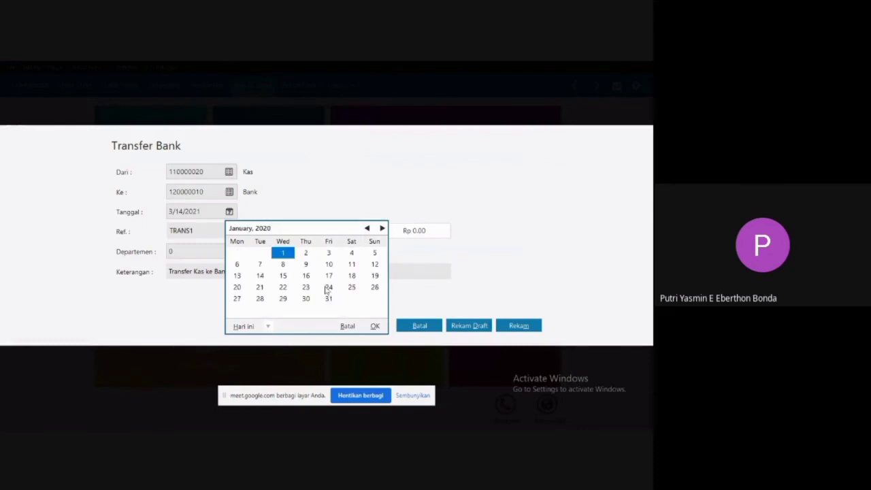
{"action": "left_click", "coordinate": [307, 287]}
{"action": "left_click", "coordinate": [305, 288]}
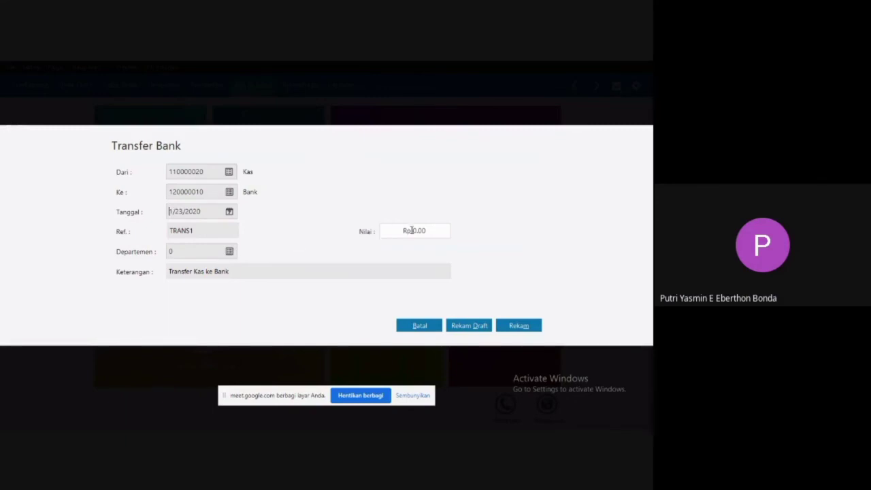
Enter a transfer amount of Rp 2,000,000, record the transaction, and close the new blank transfer form.
{"action": "left_click", "coordinate": [412, 231]}
{"action": "key", "text": "BackSpace"}
{"action": "type", "text": "2000000"}
{"action": "key", "text": "Tab"}
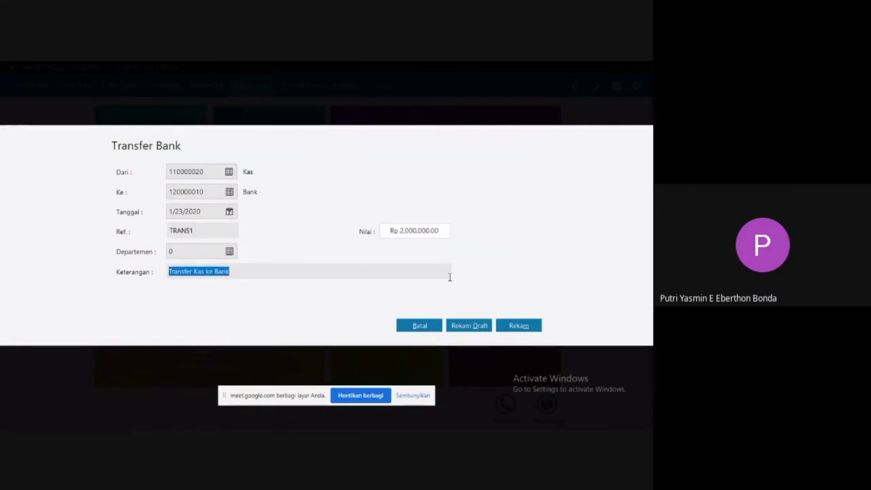
{"action": "left_click", "coordinate": [515, 327]}
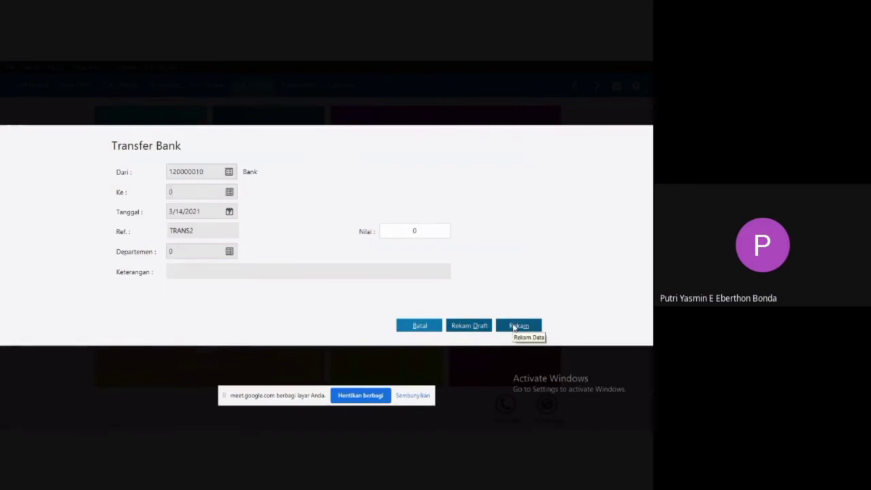
{"action": "left_click", "coordinate": [416, 326]}
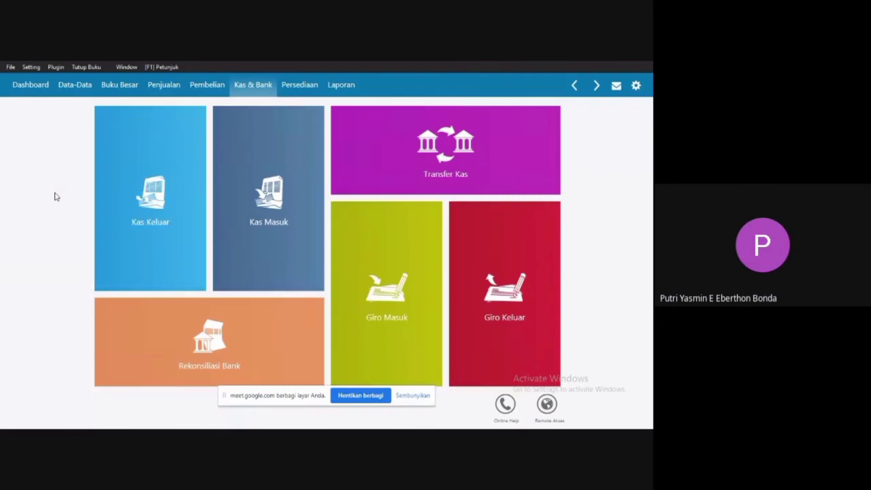
Switch to the Word document and review the cash purchase invoice under transaction 10, including its date, supplier and items.
{"action": "key", "text": "super"}
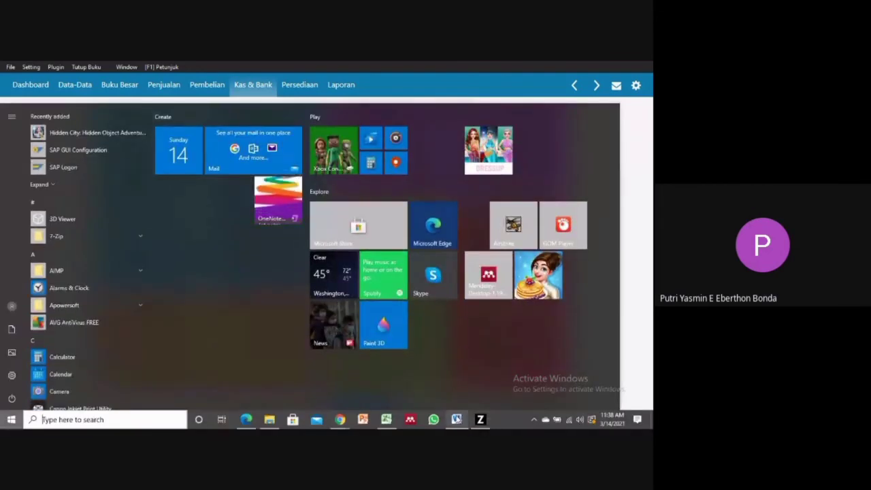
{"action": "left_click", "coordinate": [456, 419]}
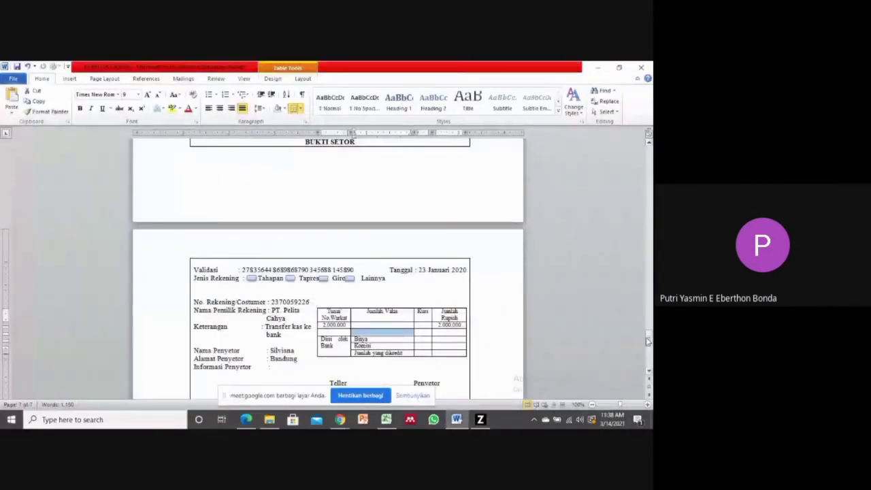
{"action": "left_click_drag", "start_coordinate": [649, 339], "coordinate": [648, 361]}
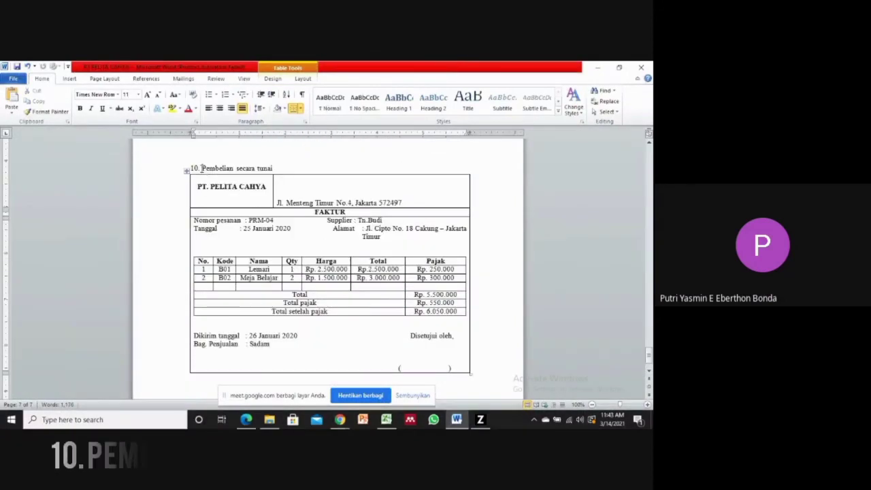
{"action": "left_click_drag", "start_coordinate": [201, 168], "coordinate": [265, 169]}
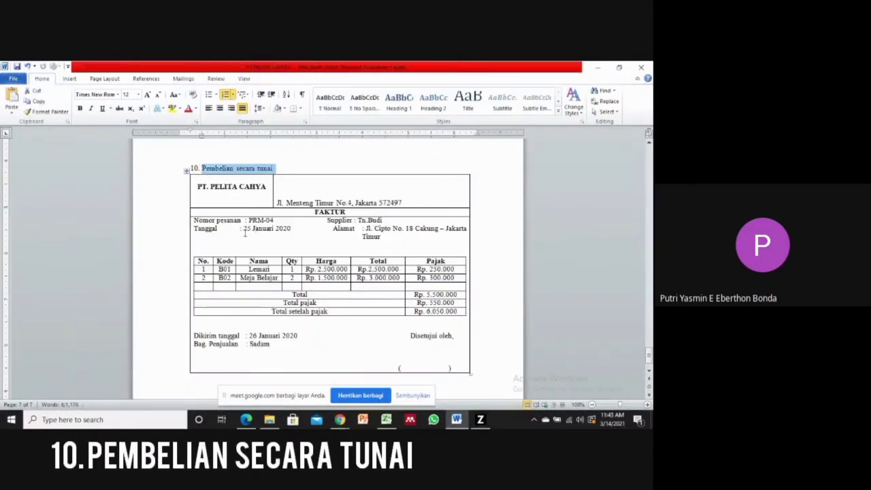
{"action": "left_click_drag", "start_coordinate": [245, 229], "coordinate": [290, 232]}
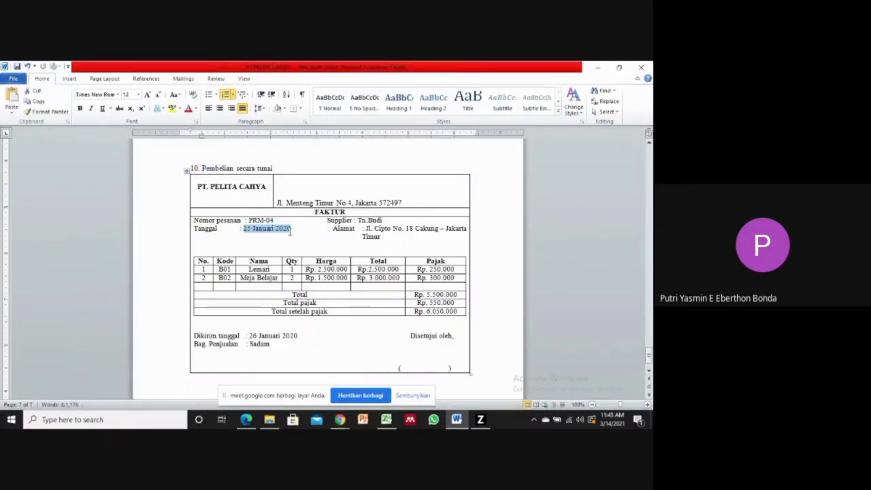
{"action": "left_click", "coordinate": [365, 237]}
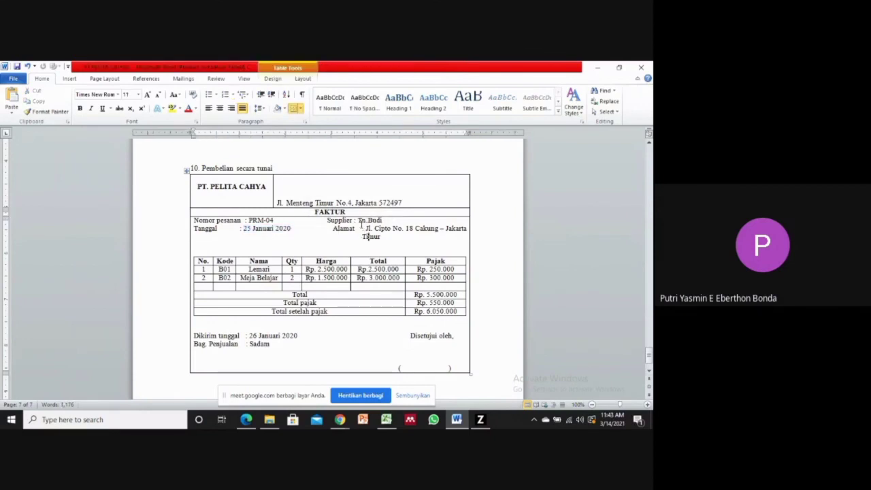
{"action": "left_click", "coordinate": [249, 270]}
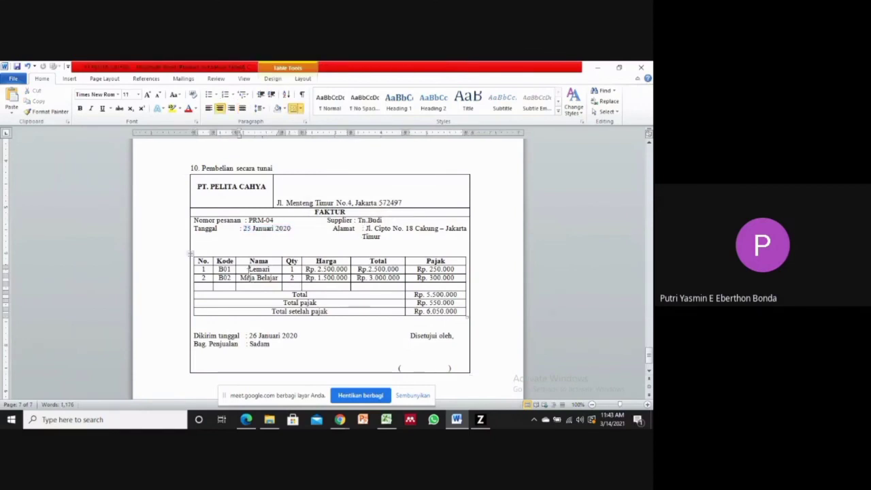
{"action": "left_click", "coordinate": [242, 279]}
{"action": "double_click", "coordinate": [264, 168]}
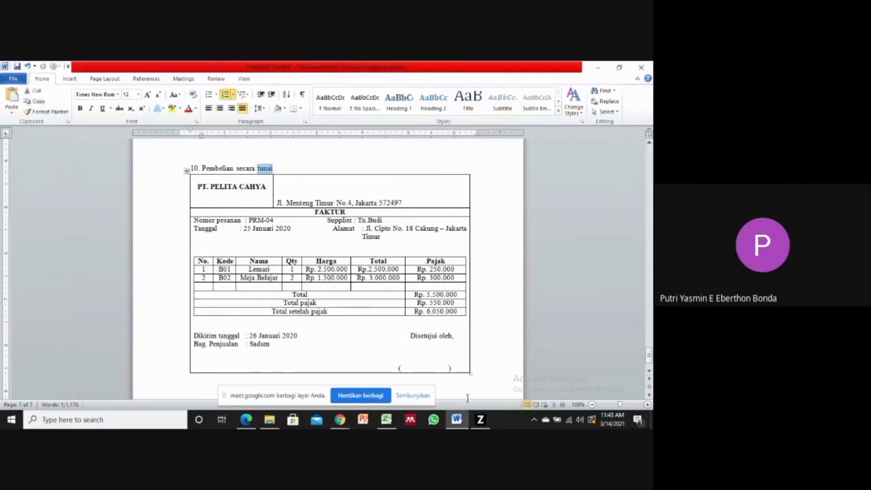
Switch to Zahir, start a new purchase invoice in the Pembelian module, and select the supplier named on the document's invoice.
{"action": "left_click", "coordinate": [475, 417]}
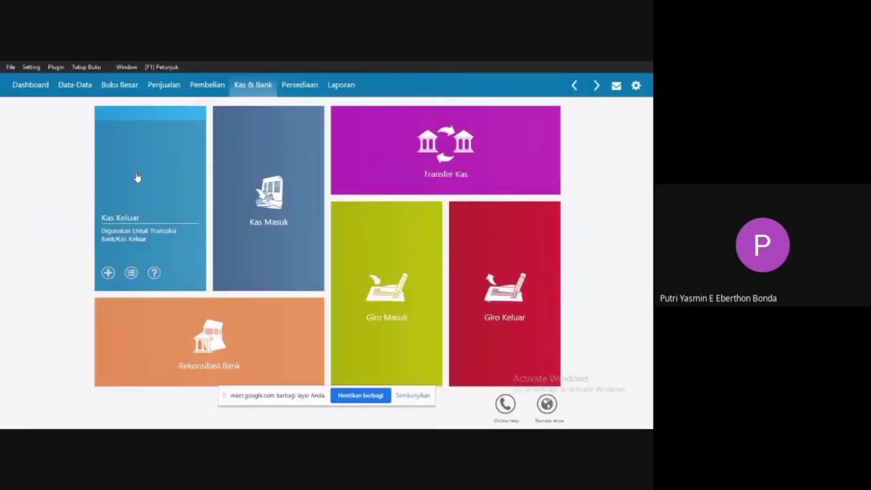
{"action": "left_click", "coordinate": [202, 87]}
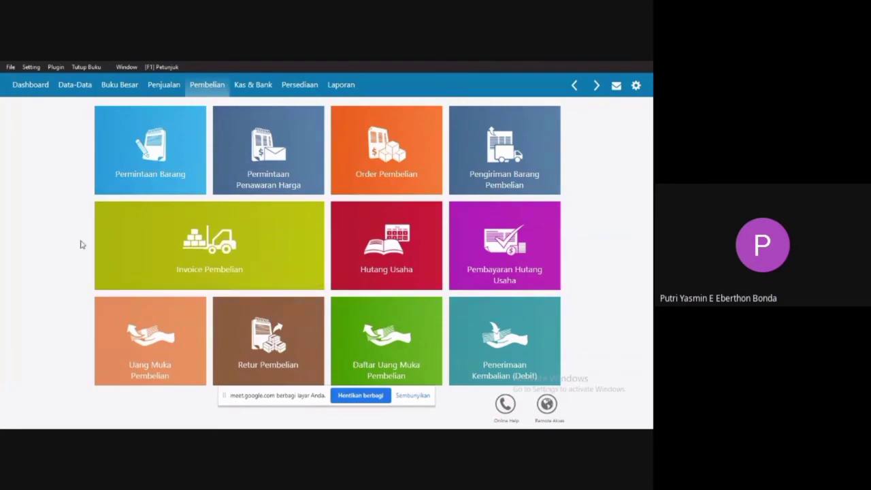
{"action": "mouse_move", "coordinate": [136, 276]}
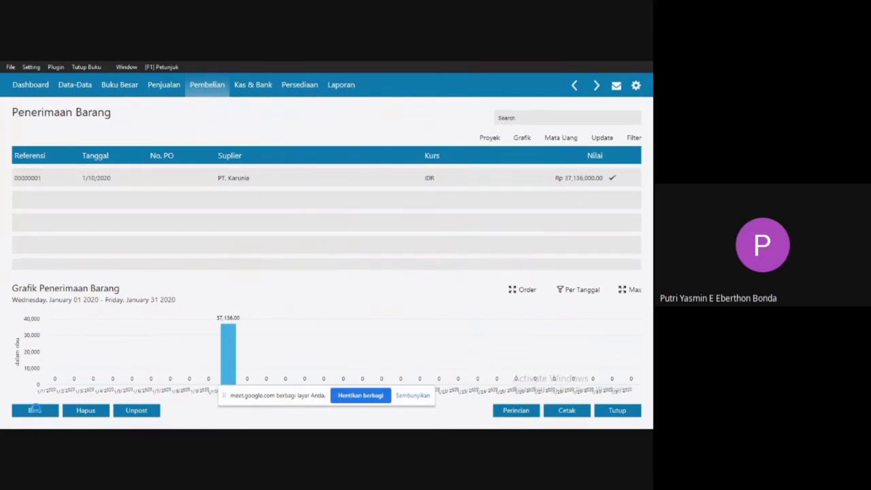
{"action": "left_click", "coordinate": [34, 409]}
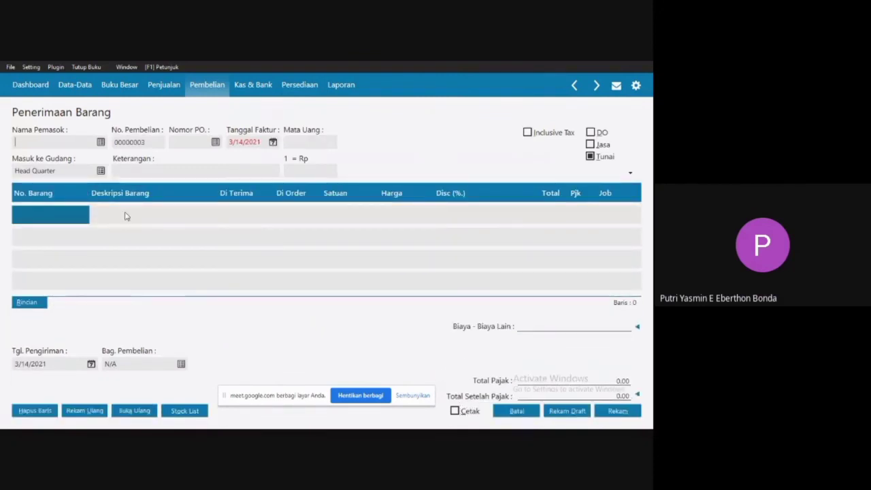
{"action": "left_click", "coordinate": [100, 142]}
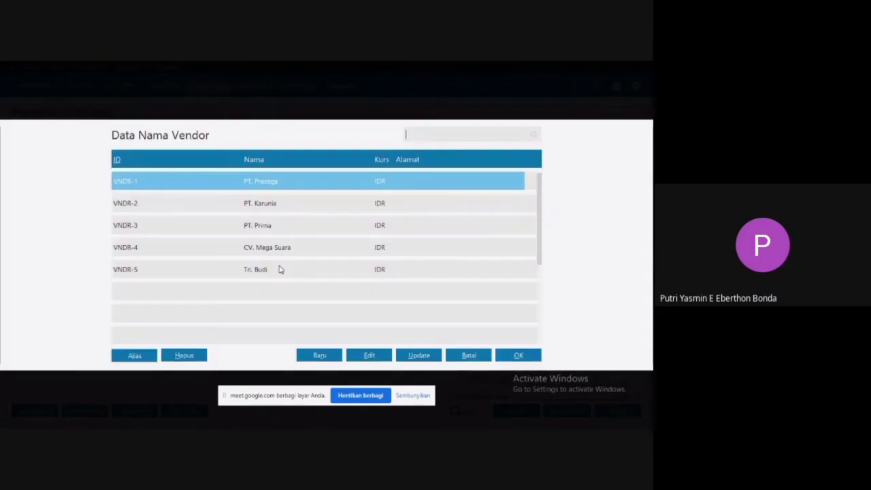
{"action": "double_click", "coordinate": [297, 274]}
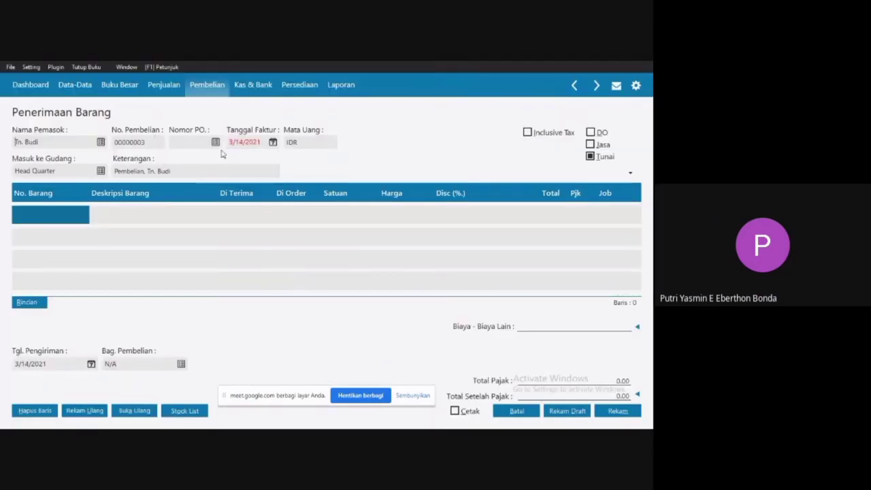
Set the purchase invoice date to January 24, 2020, starting from the beginning of the accounting period.
{"action": "left_click", "coordinate": [273, 142]}
{"action": "left_click", "coordinate": [273, 142]}
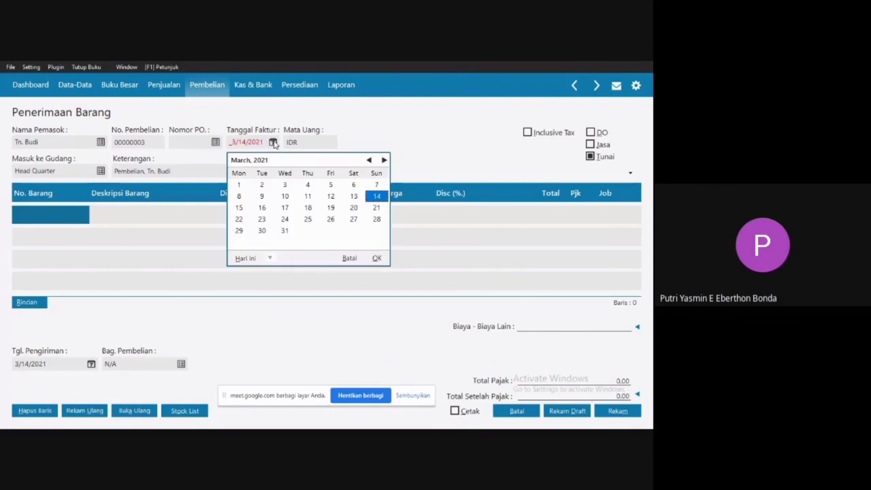
{"action": "left_click", "coordinate": [270, 261]}
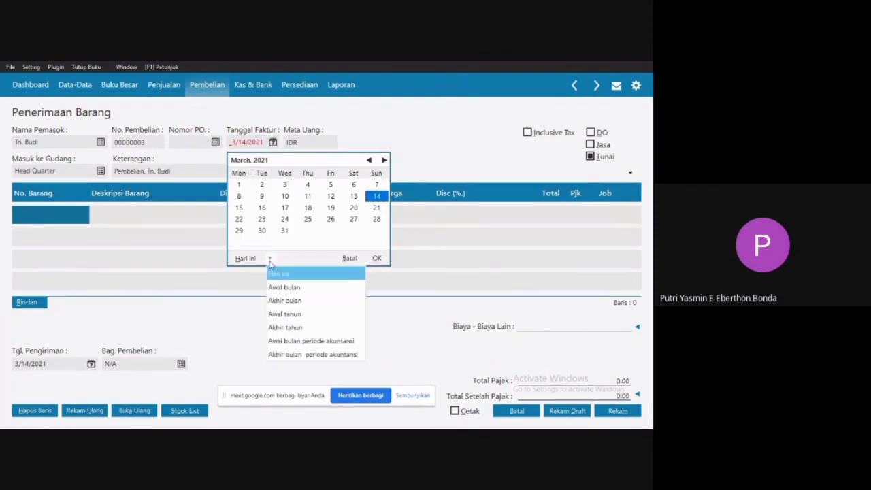
{"action": "left_click", "coordinate": [289, 340]}
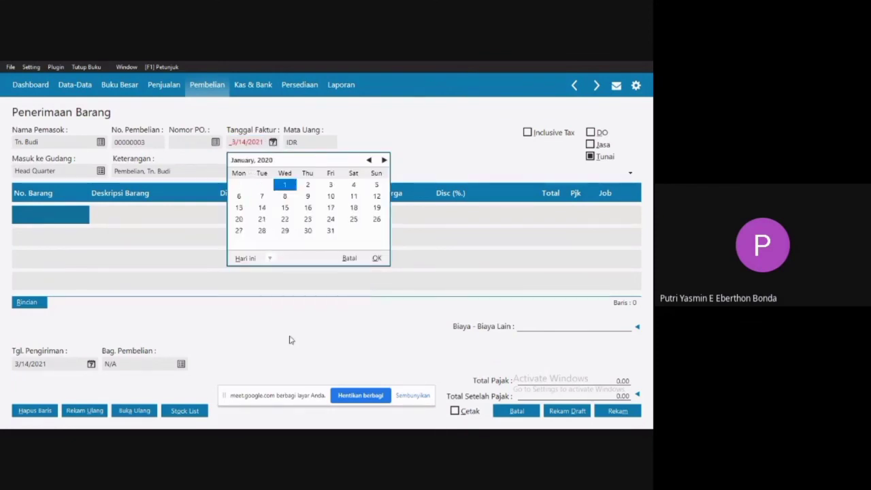
{"action": "left_click", "coordinate": [330, 220]}
{"action": "left_click", "coordinate": [330, 221]}
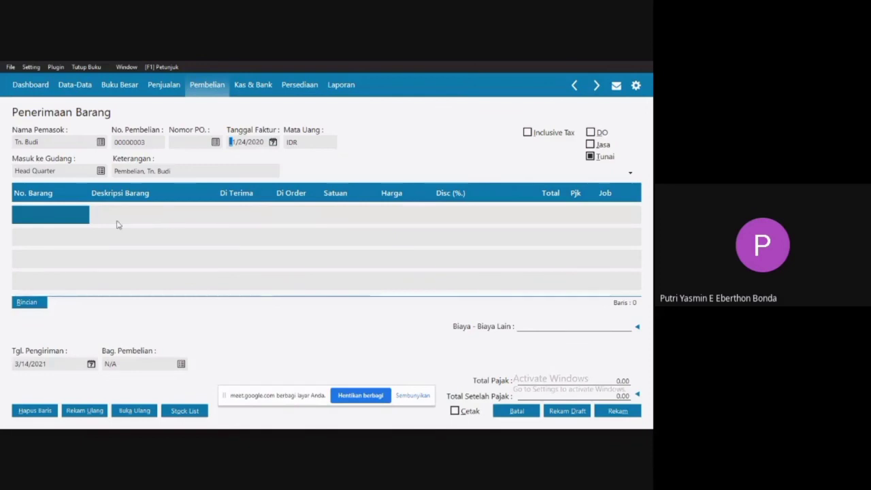
Add item B02 Lemari to the first line of the purchase with a received quantity of 1.
{"action": "double_click", "coordinate": [66, 215]}
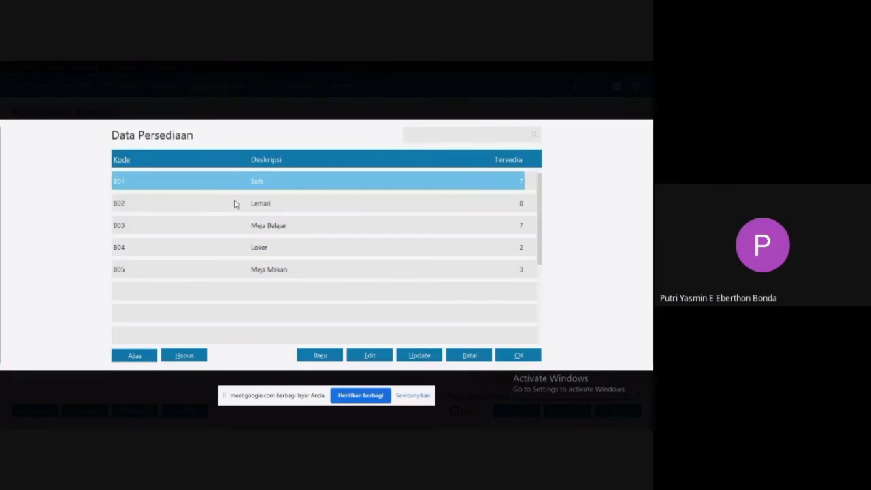
{"action": "double_click", "coordinate": [264, 211]}
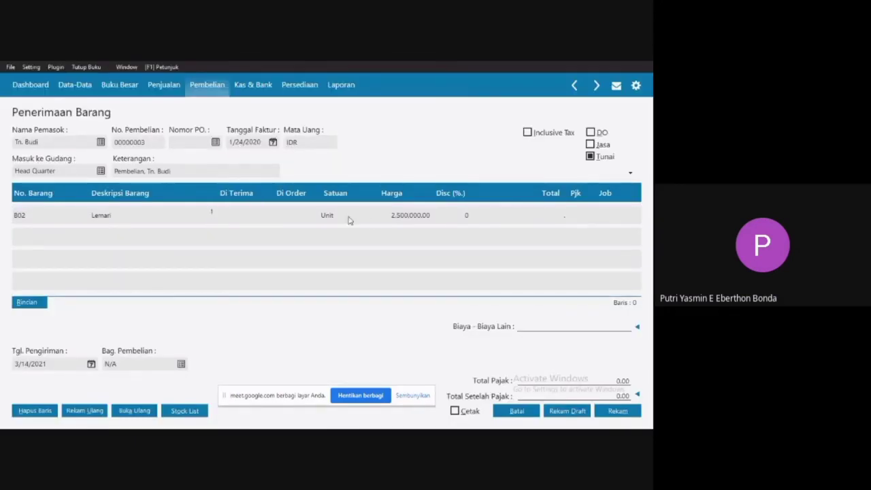
{"action": "left_click", "coordinate": [369, 221]}
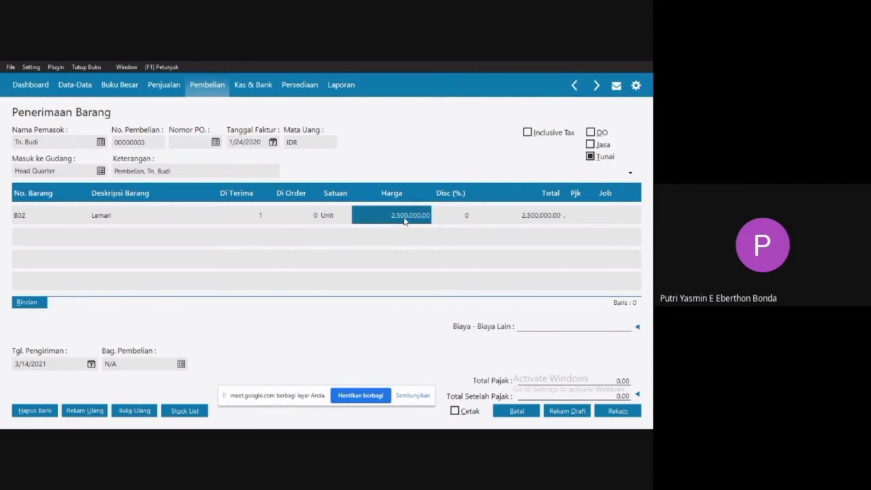
Apply the VAT (Value Added Tax) code to the Lemari line.
{"action": "left_click", "coordinate": [580, 220]}
{"action": "left_click", "coordinate": [581, 221]}
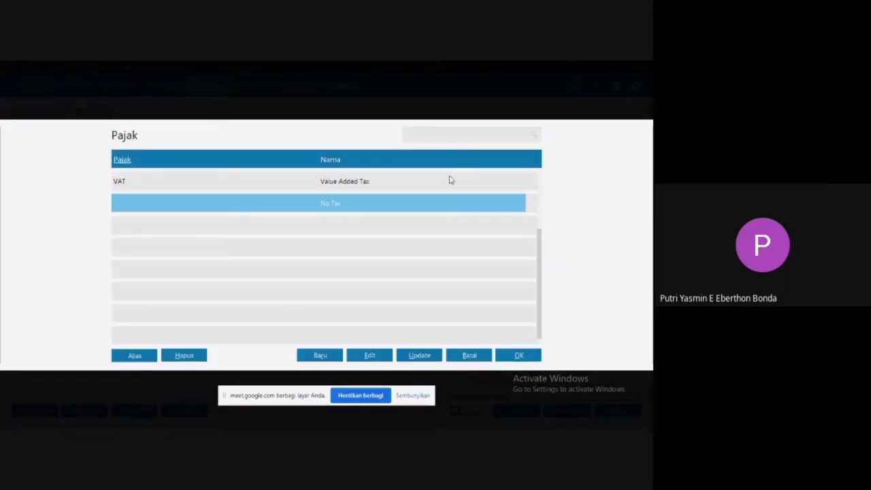
{"action": "double_click", "coordinate": [449, 179]}
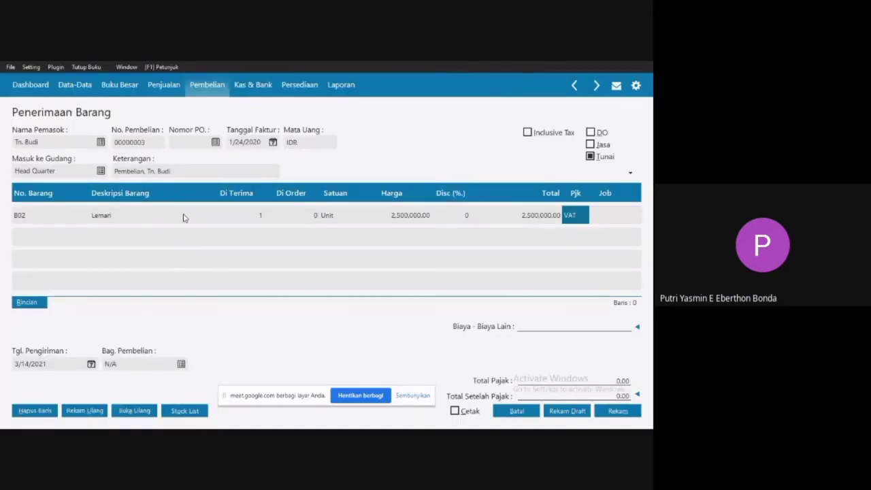
{"action": "left_click", "coordinate": [183, 217]}
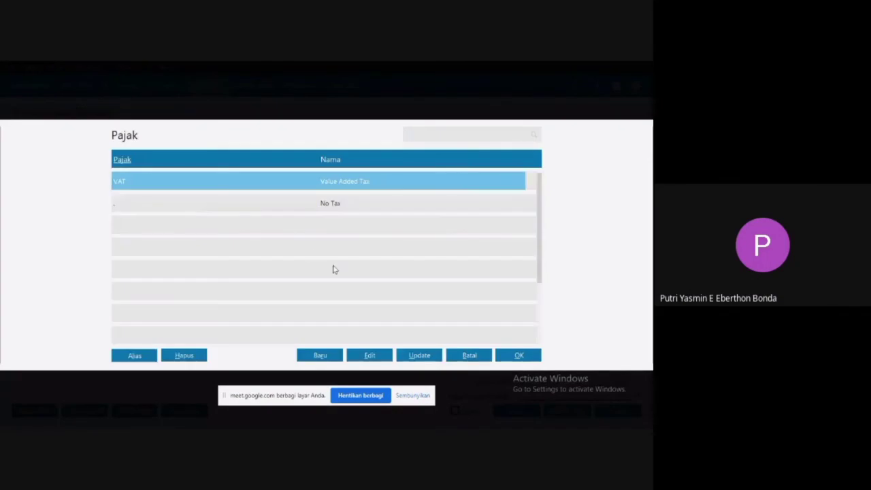
{"action": "left_click", "coordinate": [521, 355]}
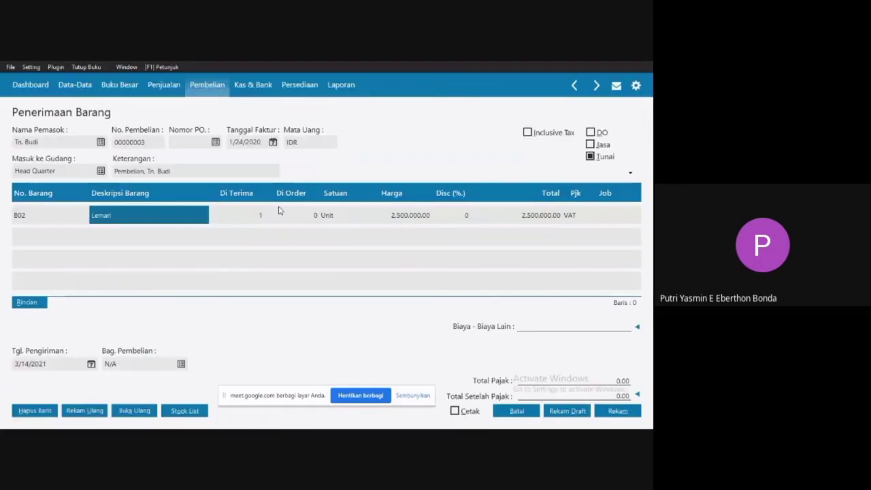
Add item B03 Meja Belajar on a second purchase line with a received quantity of 2.
{"action": "key", "text": "Left"}
{"action": "key", "text": "Down"}
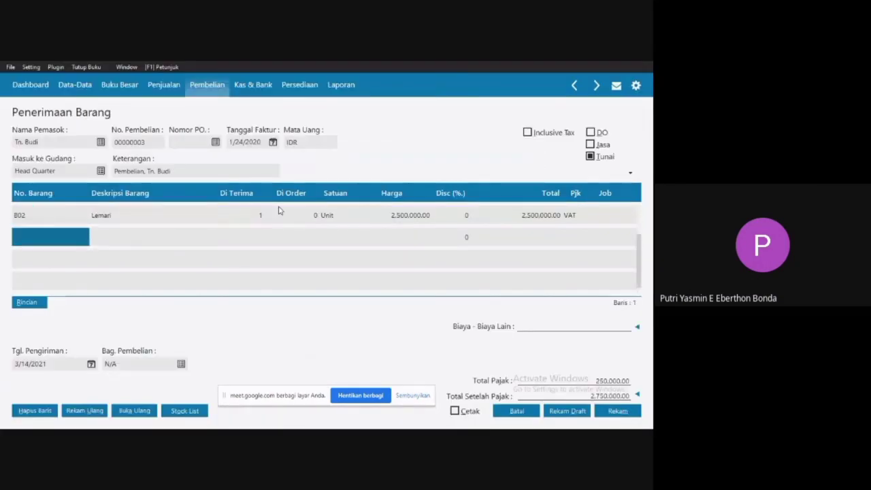
{"action": "left_click", "coordinate": [40, 245]}
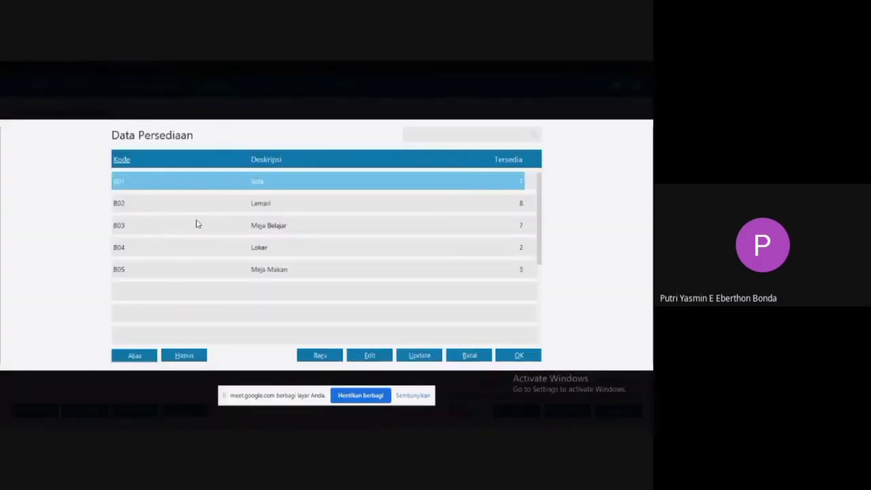
{"action": "double_click", "coordinate": [246, 226]}
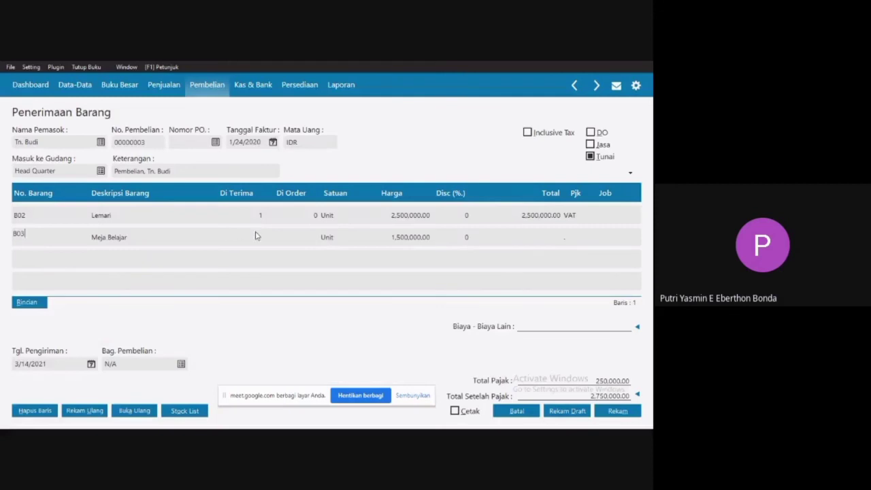
{"action": "left_click", "coordinate": [257, 234]}
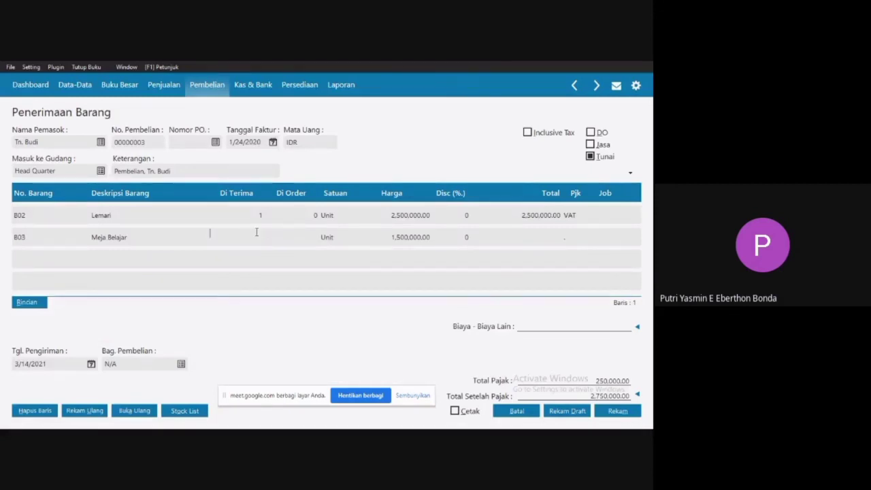
{"action": "type", "text": "2"}
{"action": "left_click", "coordinate": [384, 244]}
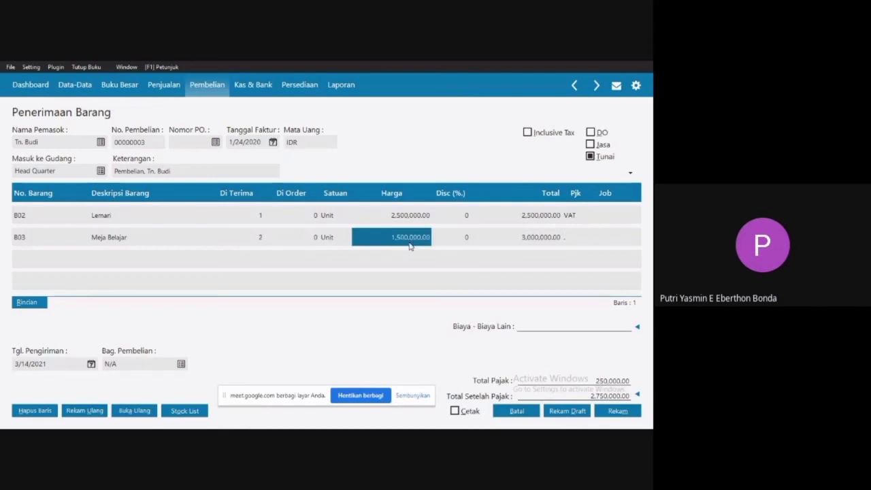
{"action": "left_click", "coordinate": [410, 244]}
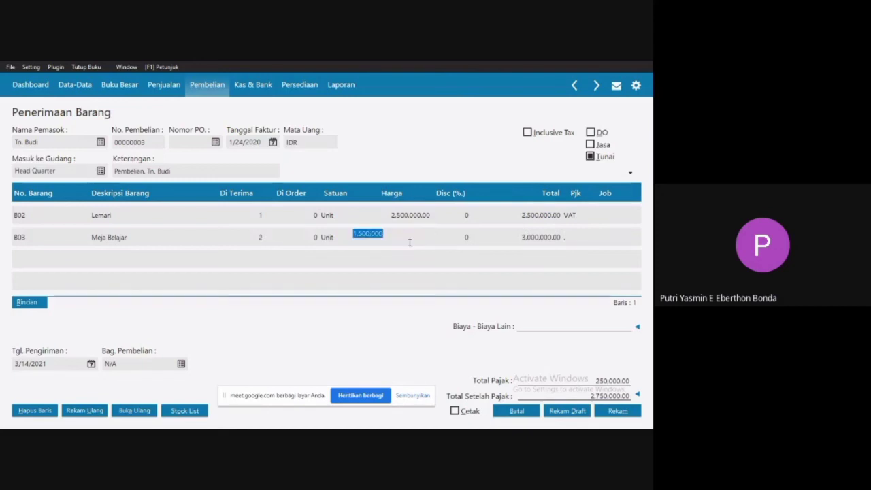
{"action": "left_click", "coordinate": [475, 236]}
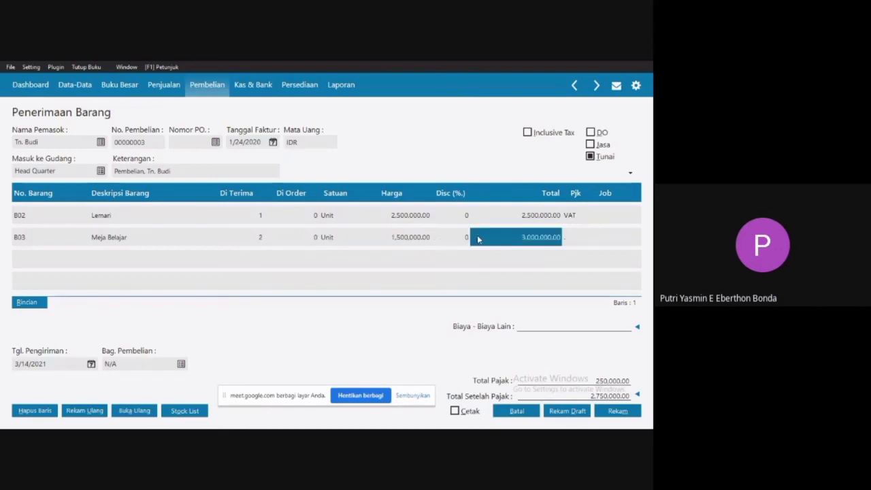
Apply the VAT (Value Added Tax) code to the Meja Belajar line.
{"action": "left_click", "coordinate": [574, 239]}
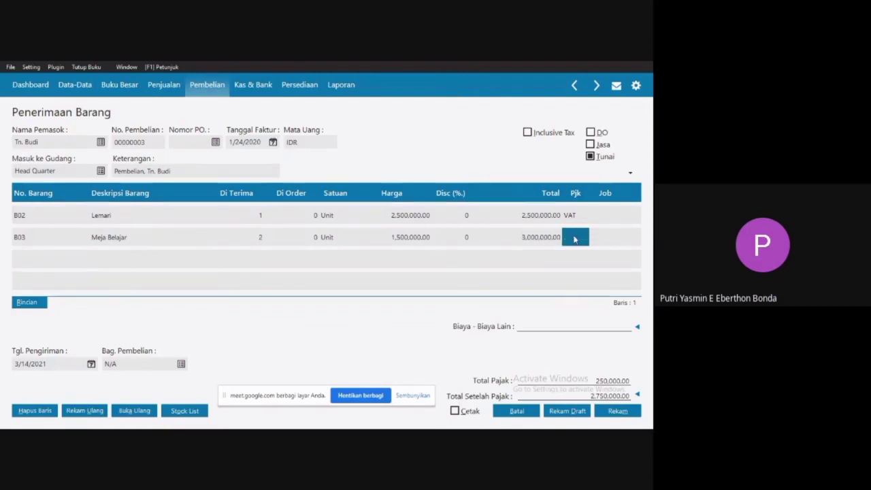
{"action": "left_click", "coordinate": [574, 238]}
{"action": "left_click", "coordinate": [284, 182]}
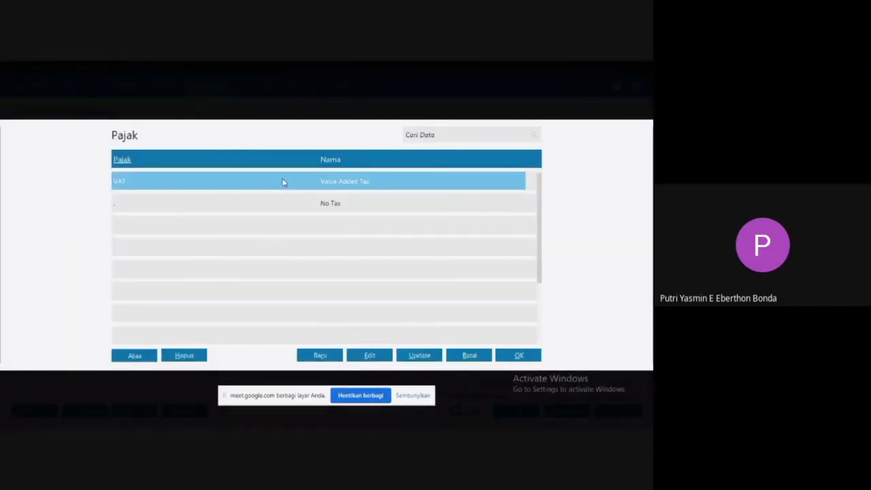
{"action": "double_click", "coordinate": [284, 182]}
{"action": "left_click", "coordinate": [201, 237]}
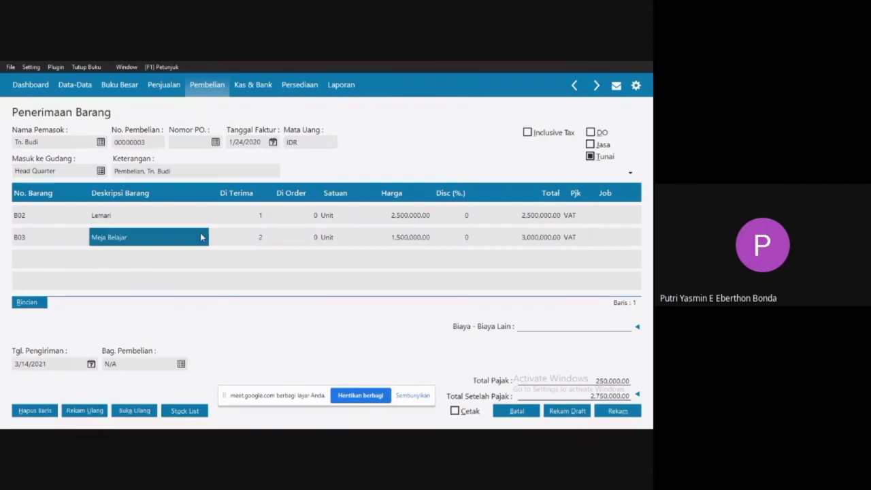
Set the purchase's delivery date to 1/24/2020 and assign the third listed employee as the purchasing staff.
{"action": "key", "text": "Down"}
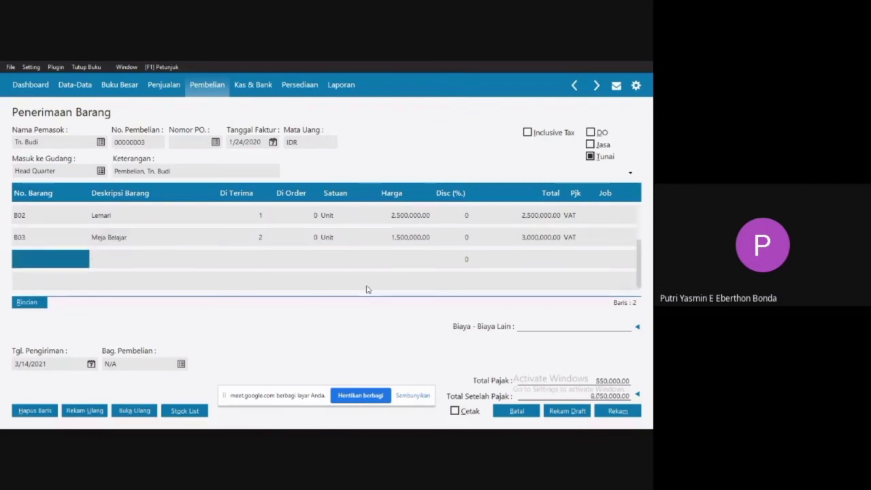
{"action": "left_click", "coordinate": [91, 365]}
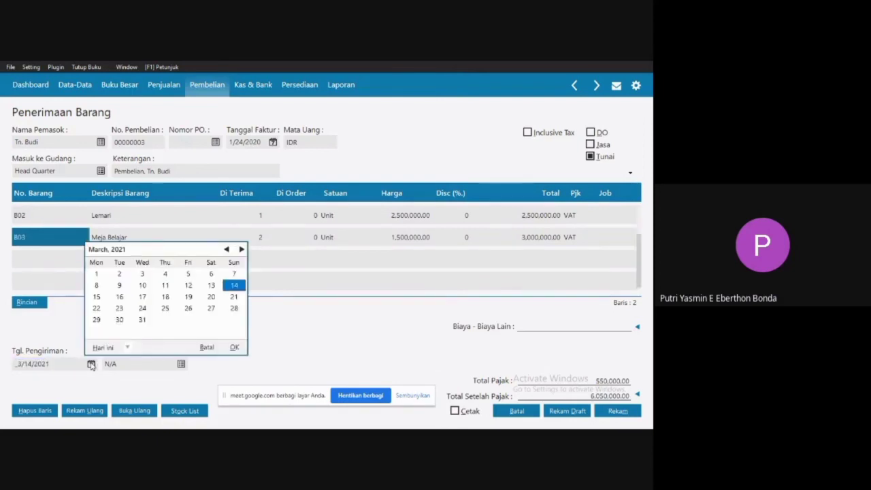
{"action": "left_click", "coordinate": [127, 347]}
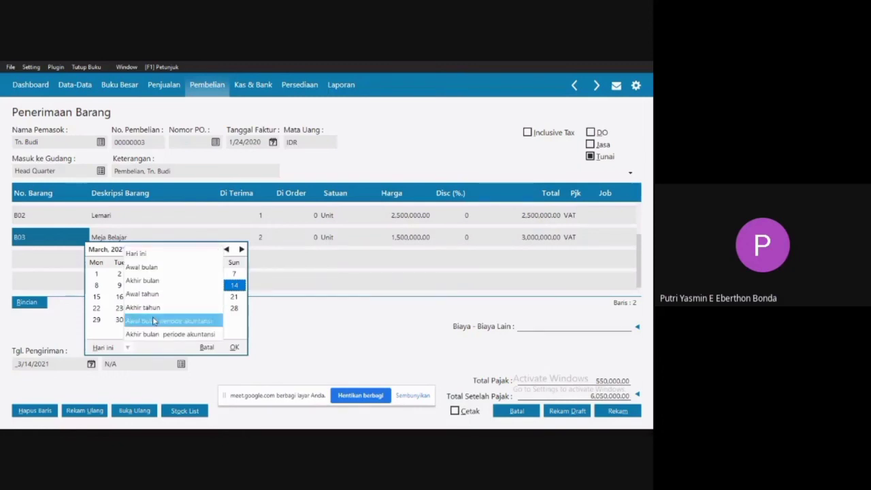
{"action": "left_click", "coordinate": [185, 318]}
{"action": "left_click", "coordinate": [188, 308]}
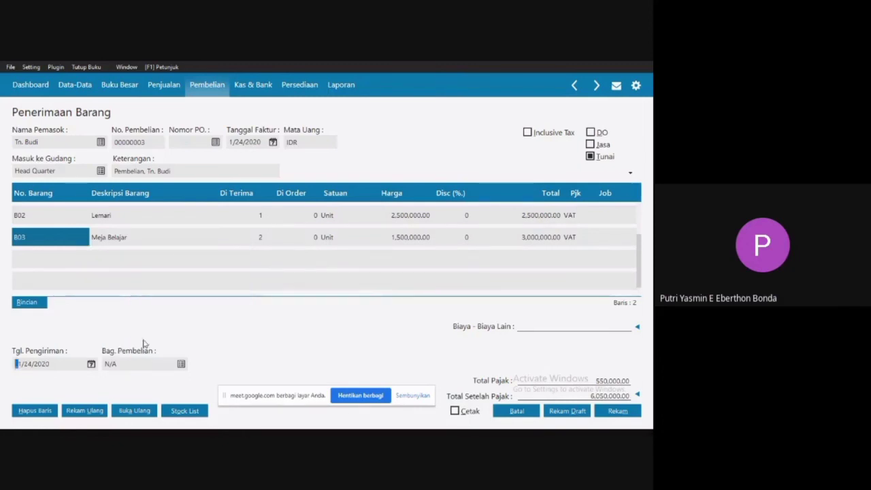
{"action": "key", "text": "Tab"}
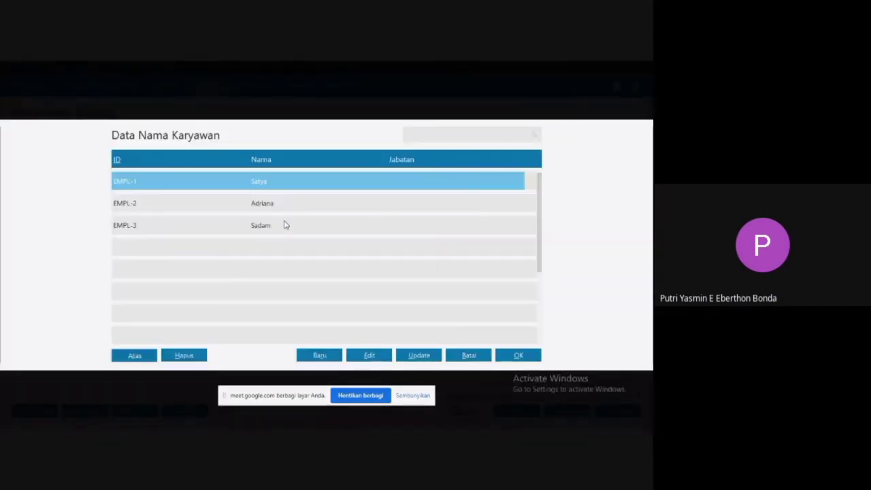
{"action": "double_click", "coordinate": [285, 226]}
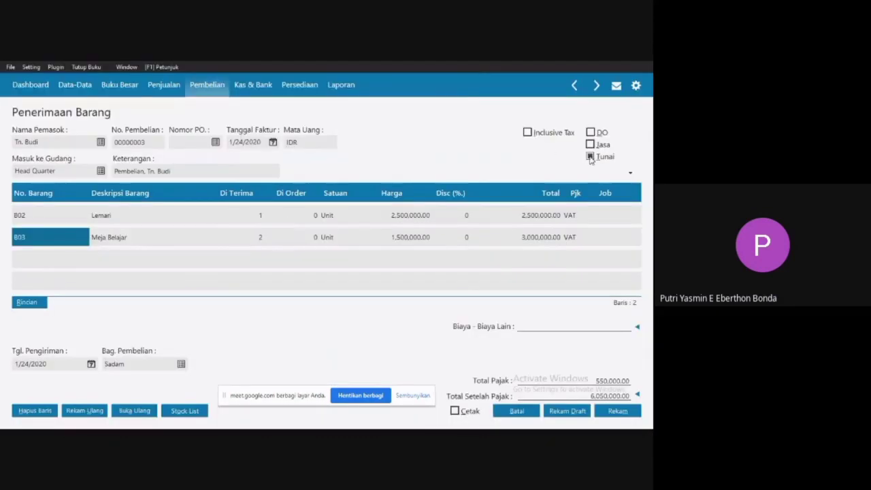
Record the purchase as a cash (Tunai) transaction and close the goods receipt entry and list.
{"action": "left_click", "coordinate": [589, 157]}
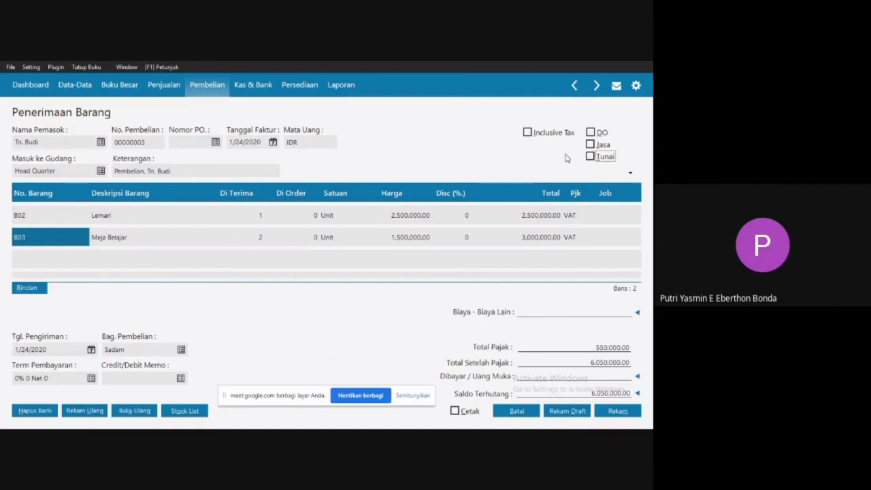
{"action": "left_click", "coordinate": [589, 157]}
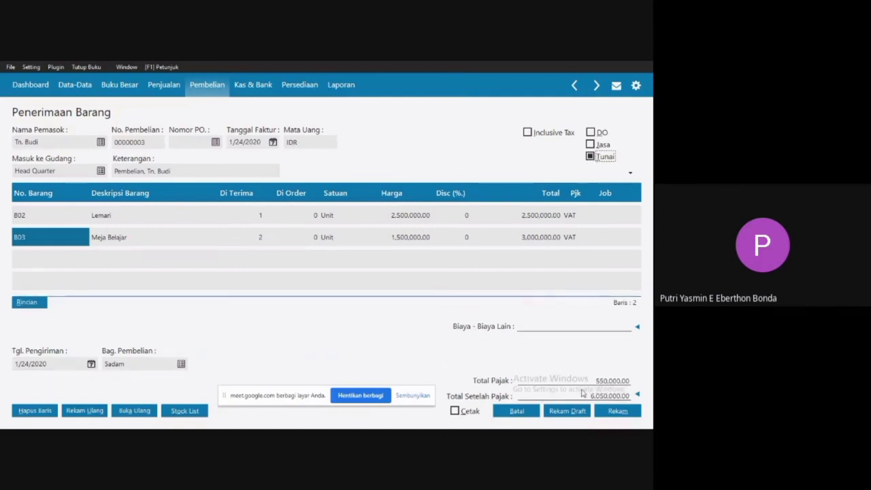
{"action": "left_click", "coordinate": [617, 411]}
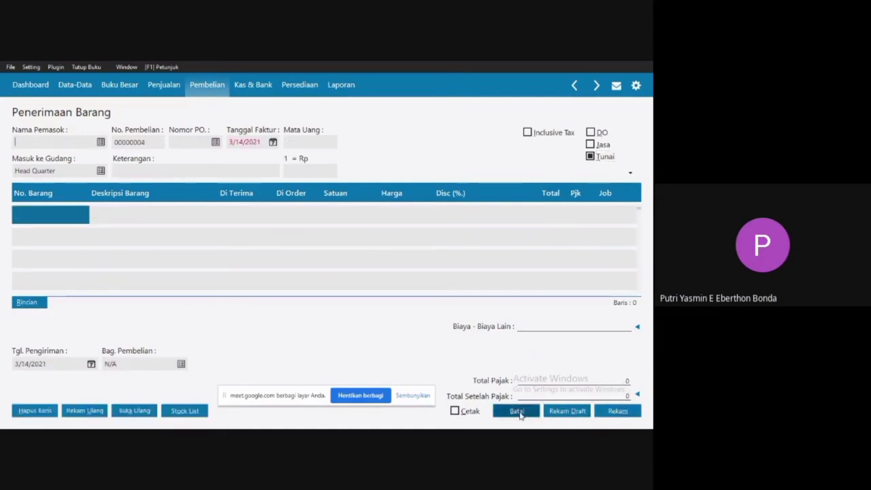
{"action": "left_click", "coordinate": [515, 412]}
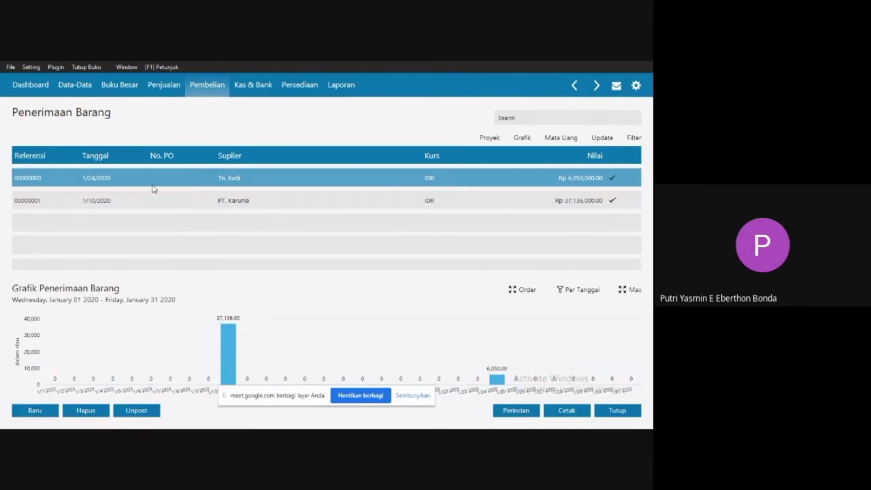
{"action": "left_click", "coordinate": [619, 412]}
Generate the Arus Kas - Rangkuman cash flow report for 1/1/2020 to 1/31/2020, examine its balances and close it.
{"action": "left_click", "coordinate": [164, 85]}
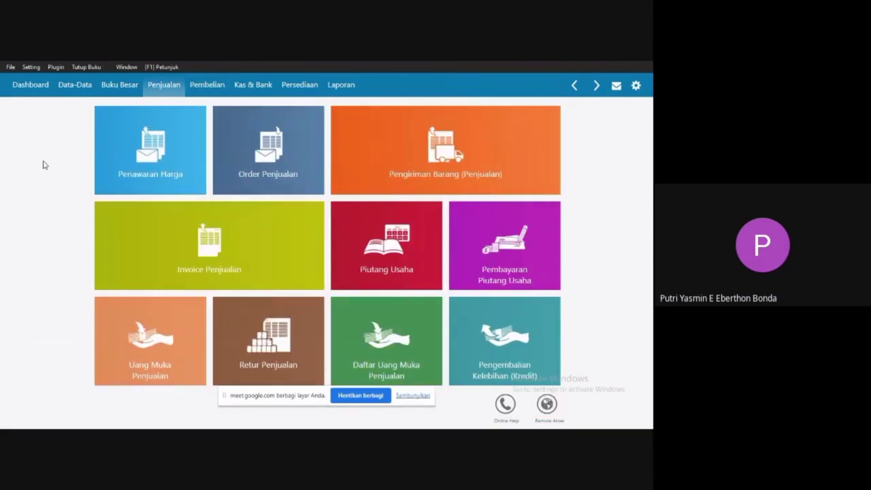
{"action": "left_click", "coordinate": [334, 91]}
{"action": "mouse_move", "coordinate": [134, 134]}
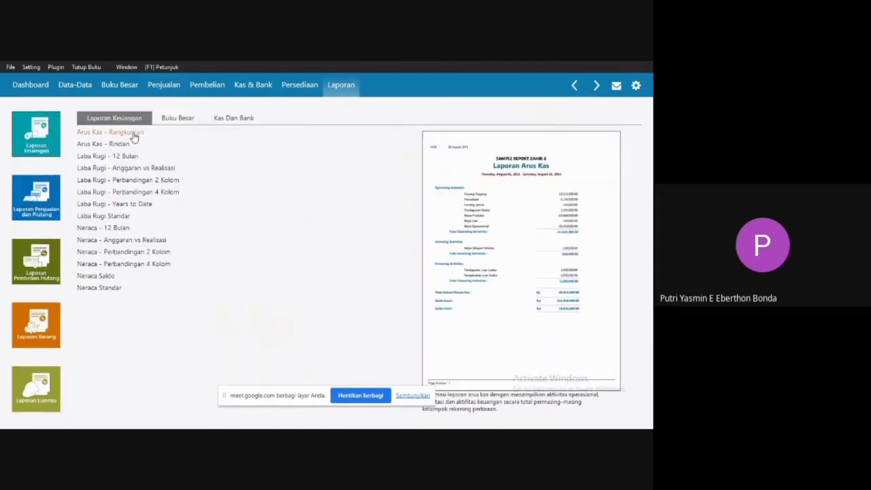
{"action": "left_click", "coordinate": [134, 136]}
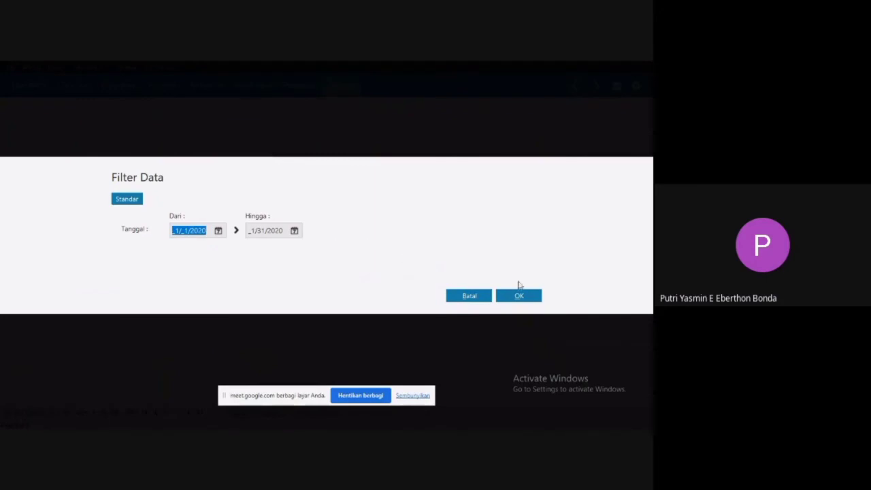
{"action": "left_click", "coordinate": [521, 302]}
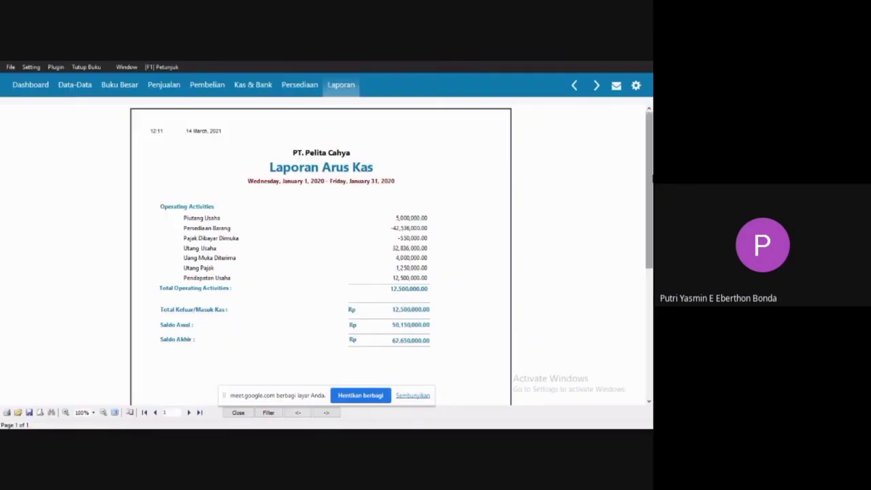
{"action": "scroll", "coordinate": [320, 238], "scroll_direction": "down", "scroll_amount": 3}
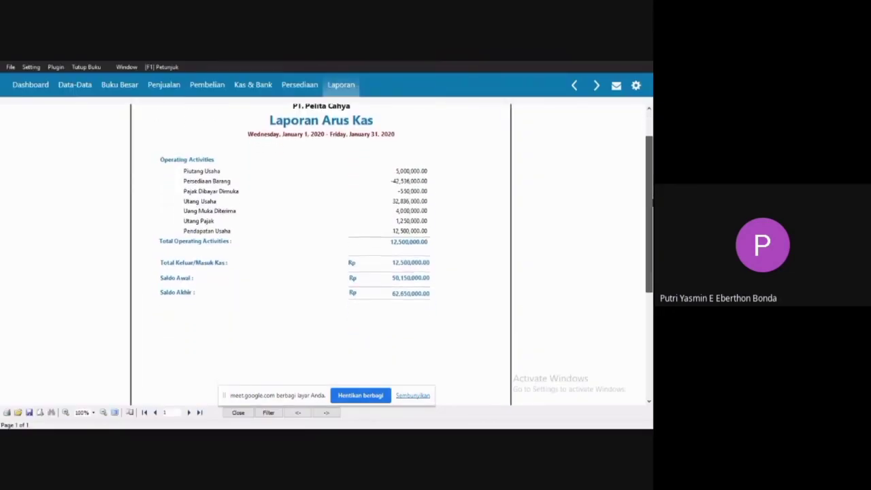
{"action": "left_click_drag", "start_coordinate": [653, 203], "coordinate": [652, 208]}
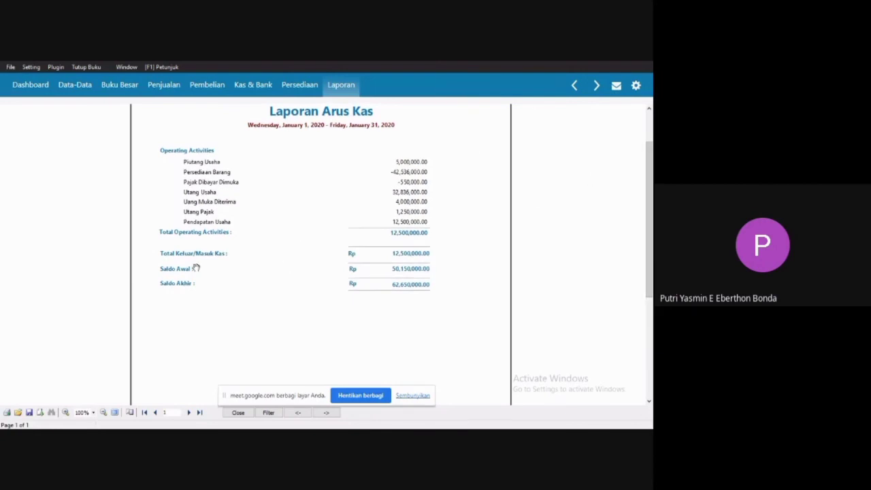
{"action": "left_click", "coordinate": [238, 413]}
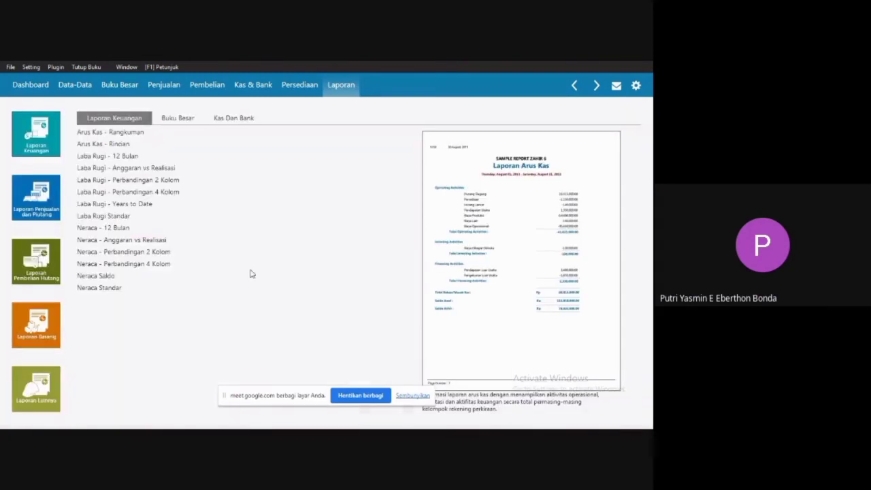
Generate the Laba Rugi Standar report for January to December 2020, examine it down to net profit and close it.
{"action": "double_click", "coordinate": [113, 216]}
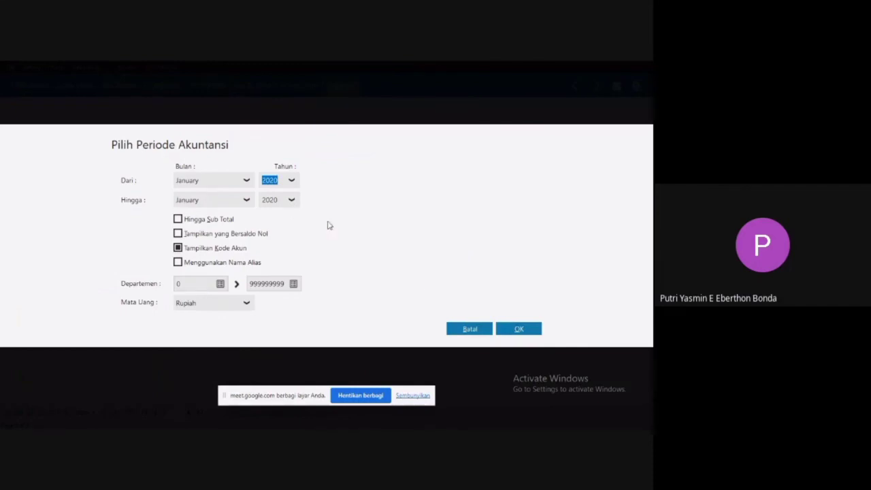
{"action": "left_click", "coordinate": [243, 201]}
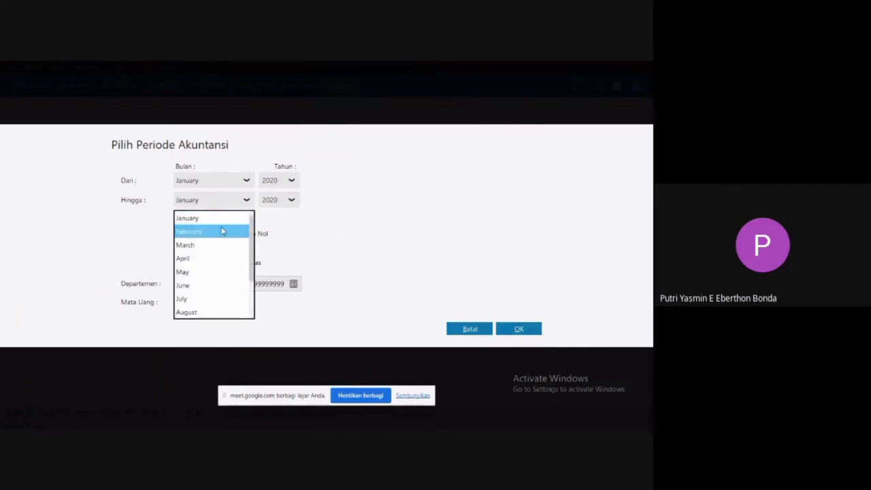
{"action": "left_click_drag", "start_coordinate": [253, 254], "coordinate": [260, 306]}
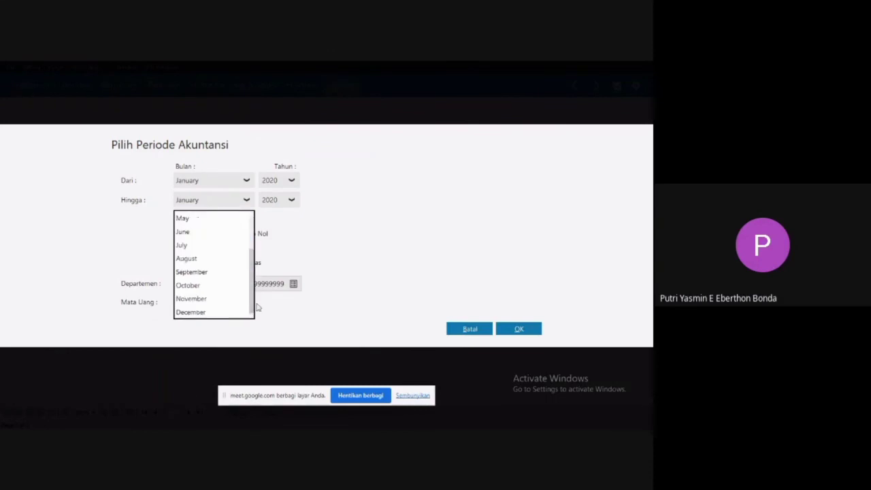
{"action": "left_click", "coordinate": [191, 311]}
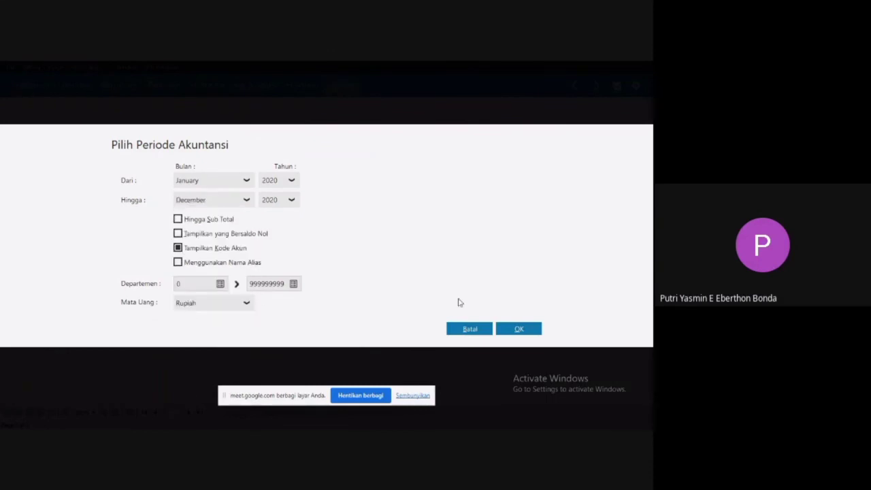
{"action": "left_click", "coordinate": [515, 330]}
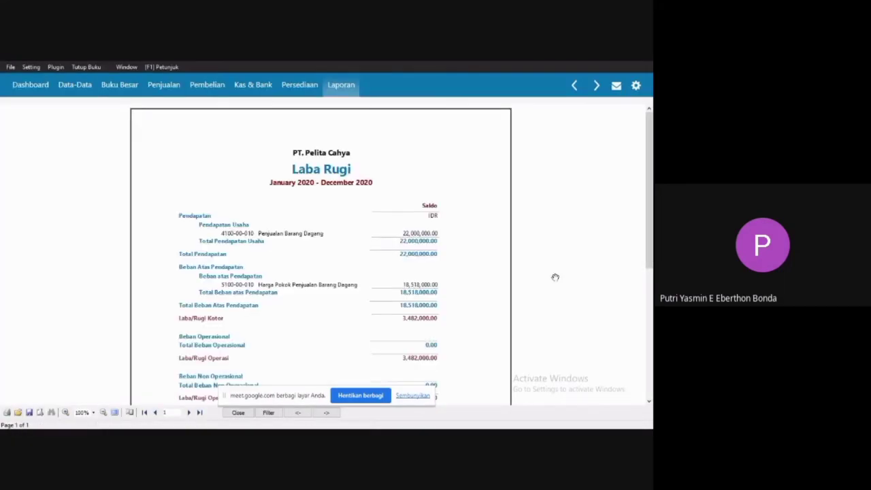
{"action": "left_click_drag", "start_coordinate": [652, 182], "coordinate": [652, 227]}
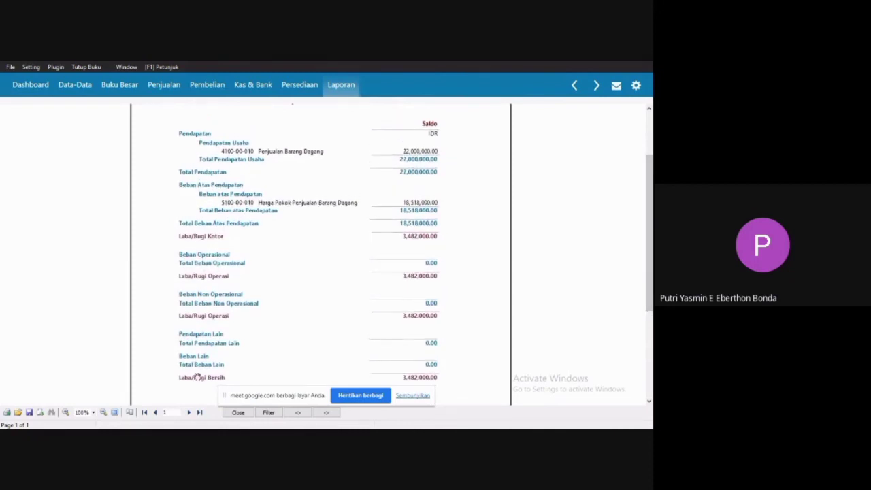
{"action": "left_click", "coordinate": [236, 413]}
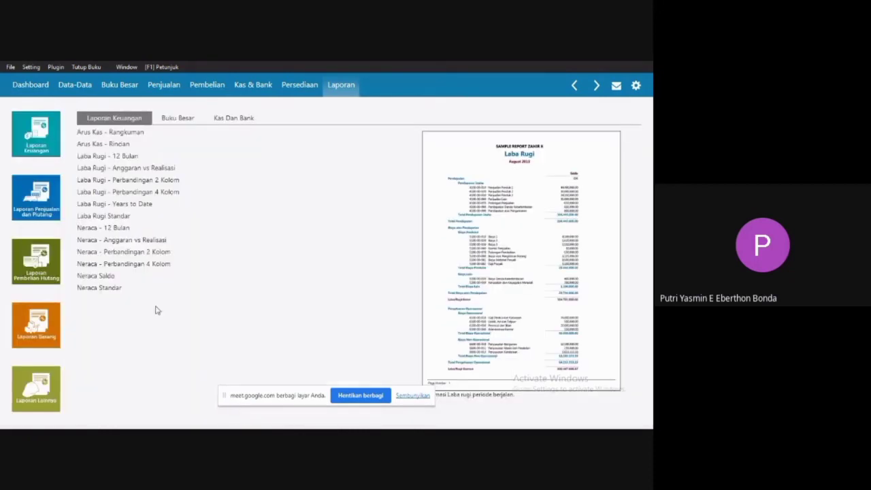
Generate the Neraca Standar report for January 2020, compare total assets with total liabilities and equity, and close it.
{"action": "left_click", "coordinate": [97, 288]}
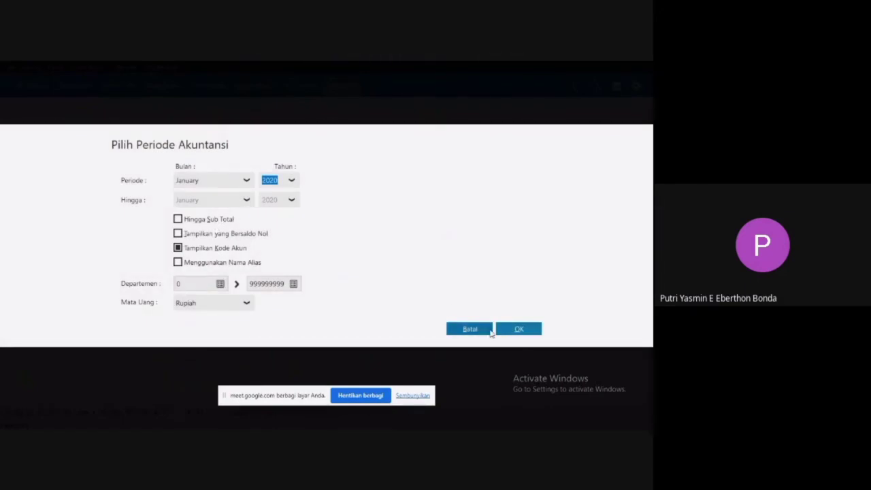
{"action": "left_click", "coordinate": [517, 330]}
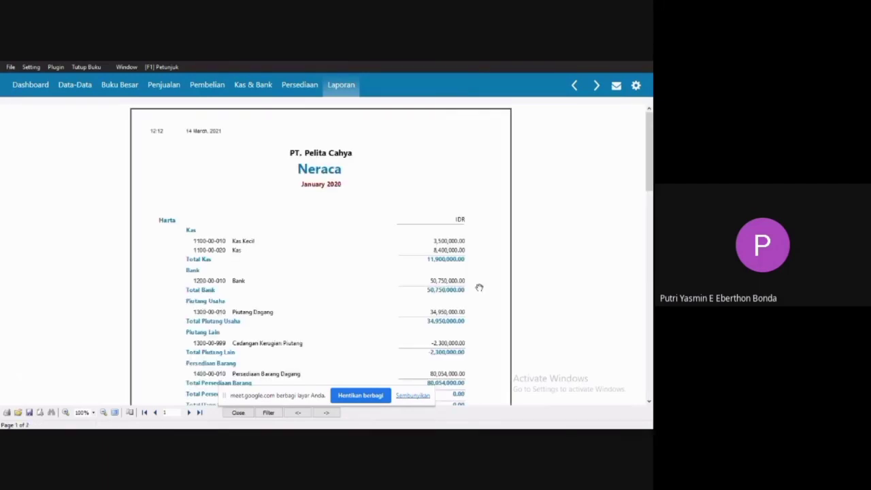
{"action": "left_click_drag", "start_coordinate": [651, 141], "coordinate": [651, 242]}
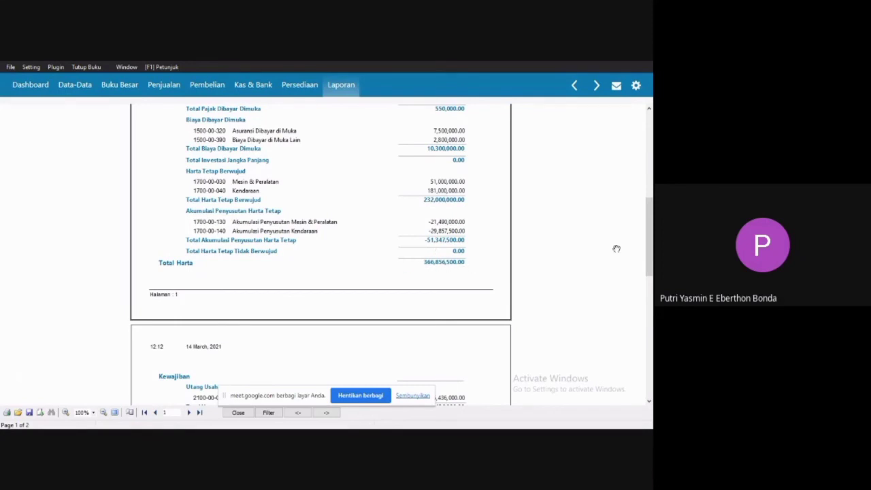
{"action": "left_click_drag", "start_coordinate": [651, 271], "coordinate": [650, 324]}
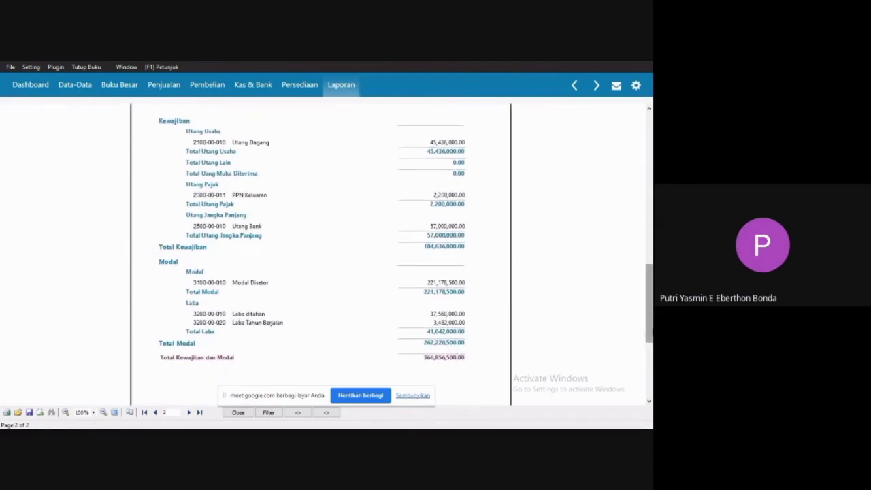
{"action": "mouse_move", "coordinate": [651, 332]}
{"action": "left_mouse_down"}
{"action": "mouse_move", "coordinate": [650, 340]}
{"action": "mouse_move", "coordinate": [649, 296]}
{"action": "mouse_move", "coordinate": [650, 336]}
{"action": "left_mouse_up"}
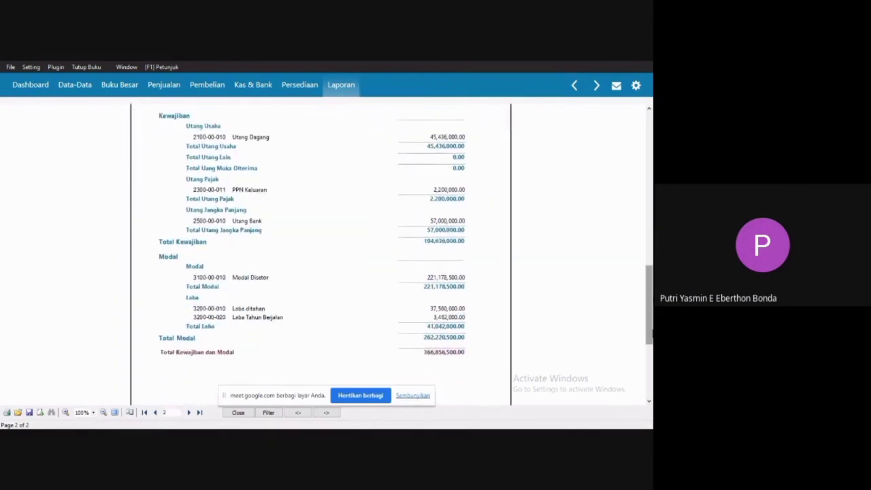
{"action": "left_click", "coordinate": [237, 413]}
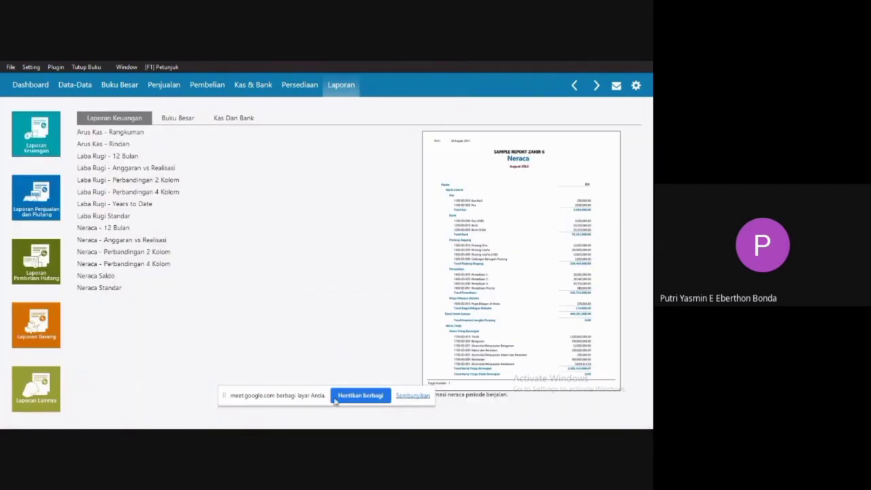
Stop sharing the screen in the Google Meet call.
{"action": "left_click", "coordinate": [360, 396]}
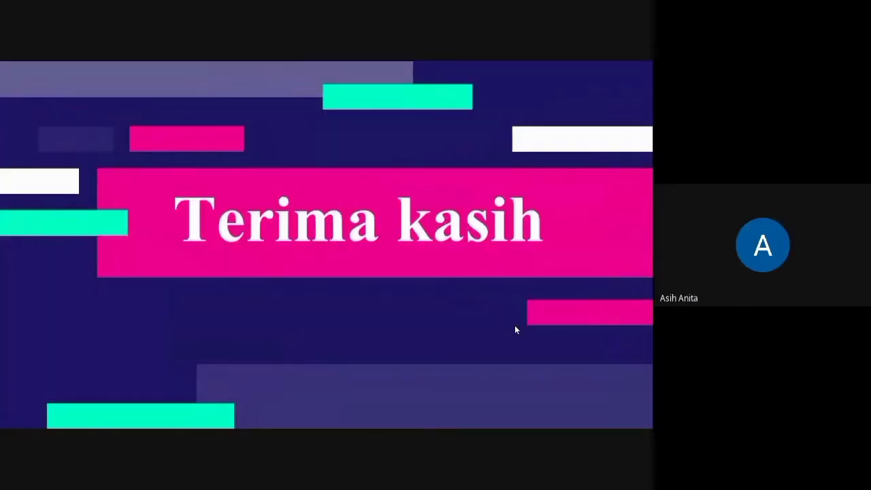